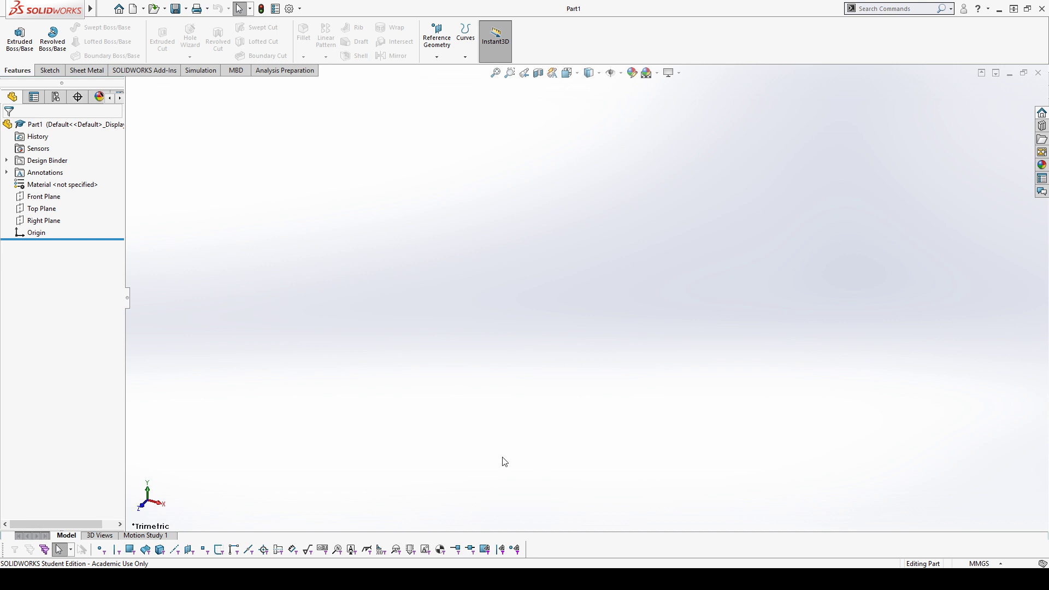
# Start a new sketch on the Top Plane
pyautogui.click(60, 74)
pyautogui.click(16, 36)
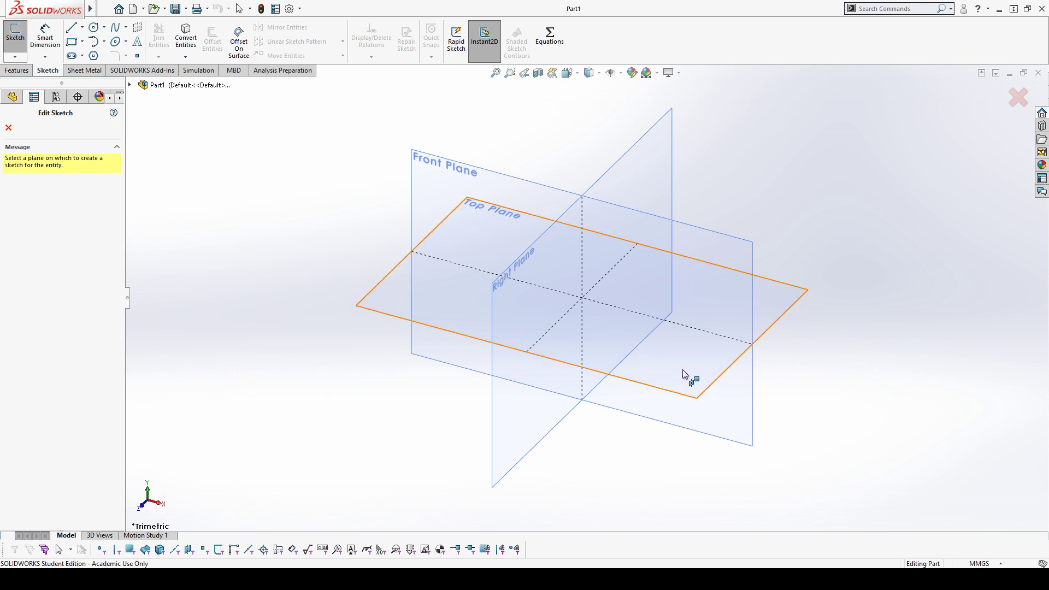
pyautogui.click(687, 375)
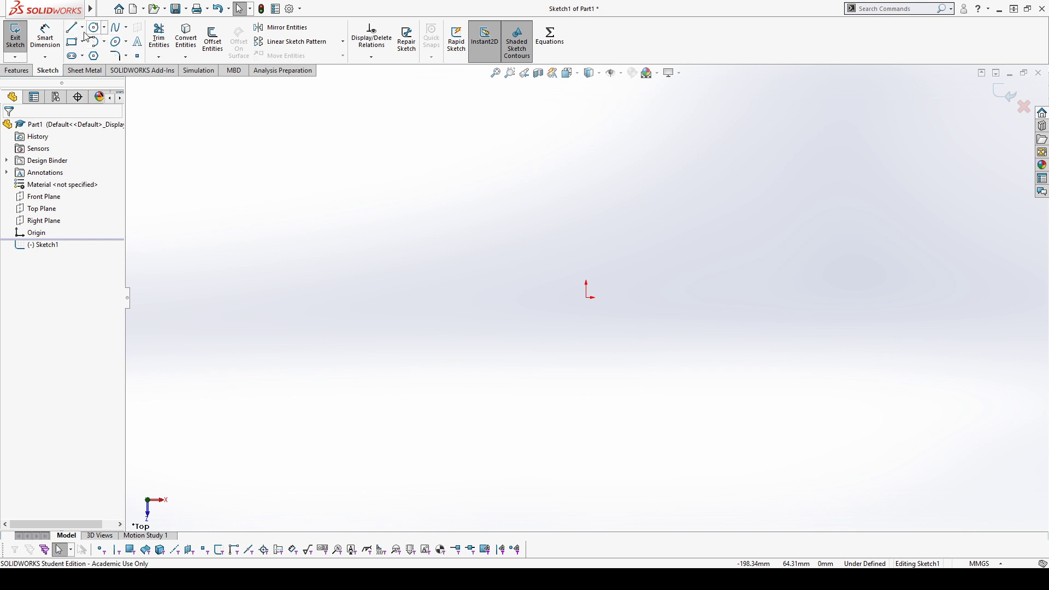
# Sketch a single slanted trial line from the origin and delete it
pyautogui.click(72, 27)
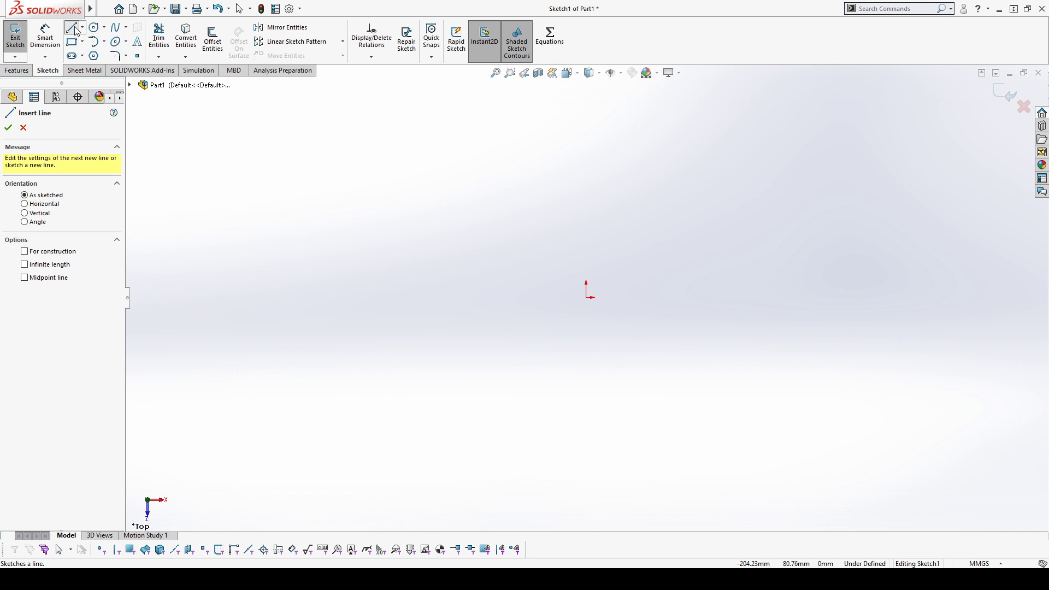
pyautogui.click(588, 298)
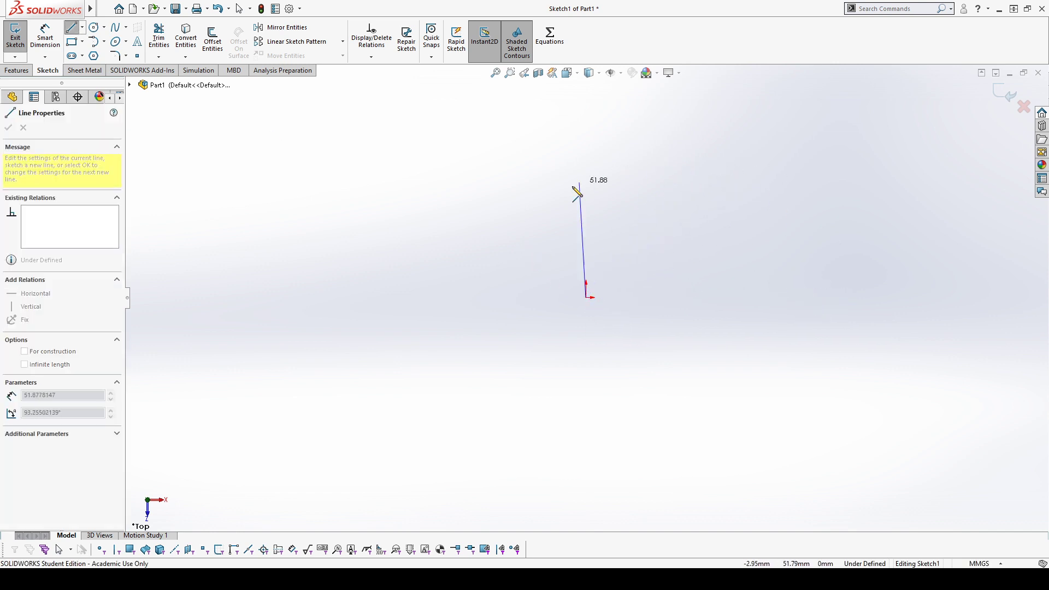
pyautogui.click(758, 200)
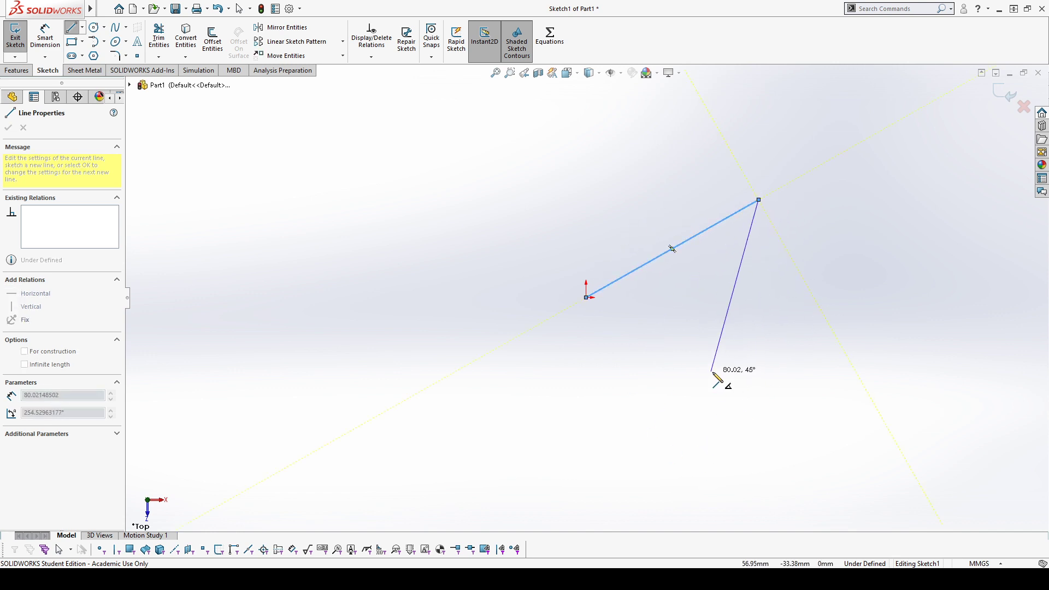
pyautogui.press('Escape')
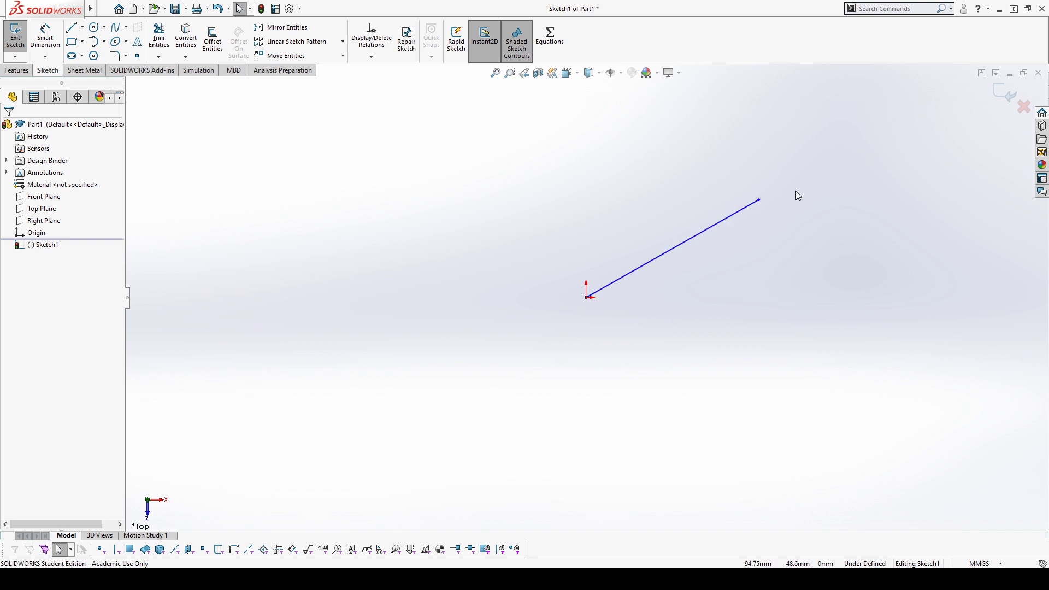
pyautogui.click(684, 244)
pyautogui.press('Delete')
# Sketch a closed irregular profile of six lines starting and ending at the origin, with the first line about 70 mm long
pyautogui.press('l')
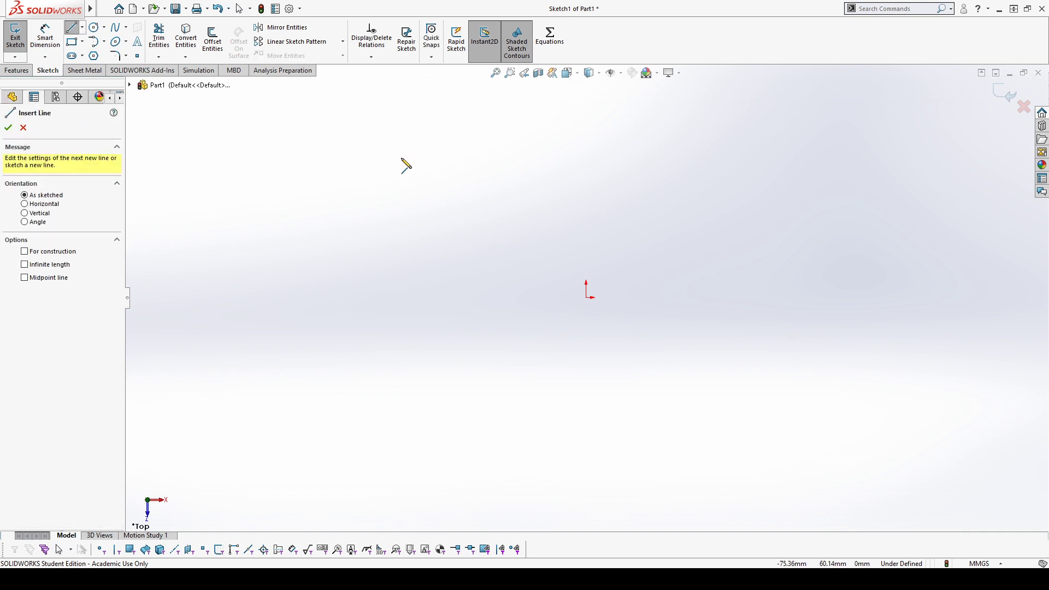
pyautogui.click(587, 298)
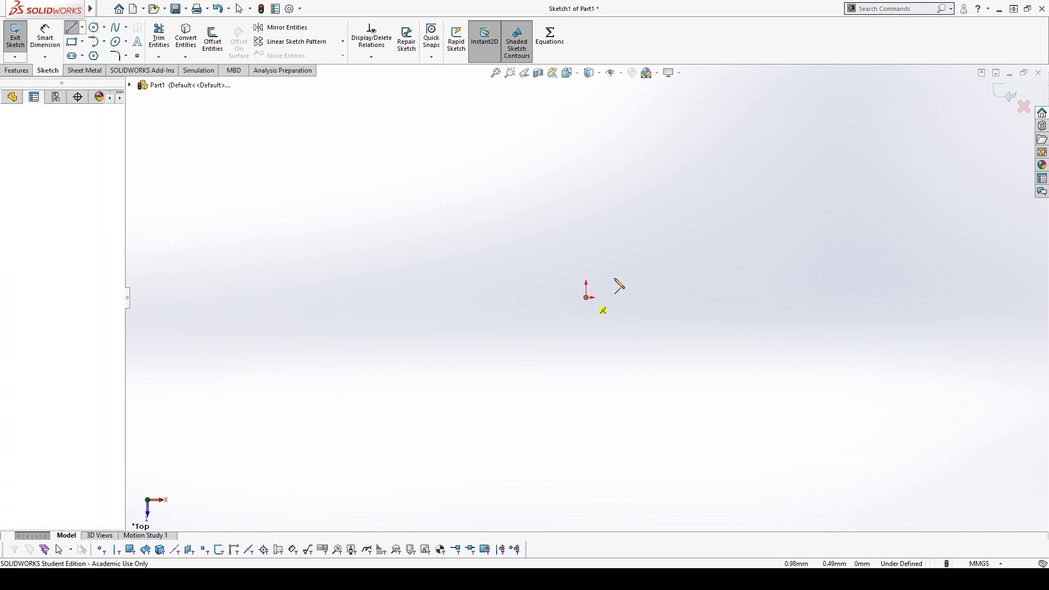
pyautogui.click(691, 181)
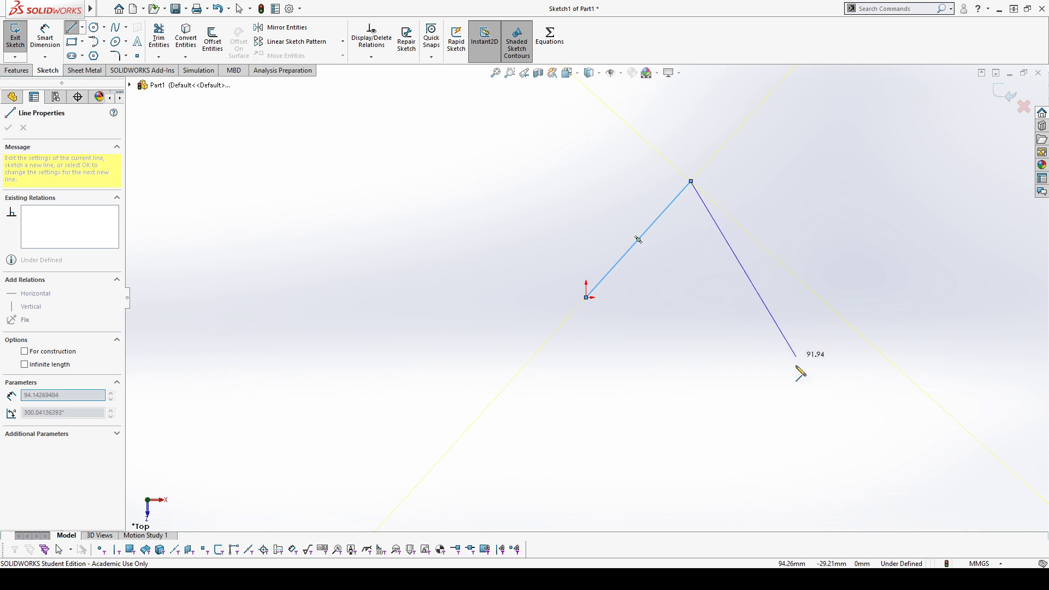
pyautogui.click(755, 301)
pyautogui.click(657, 388)
pyautogui.click(691, 305)
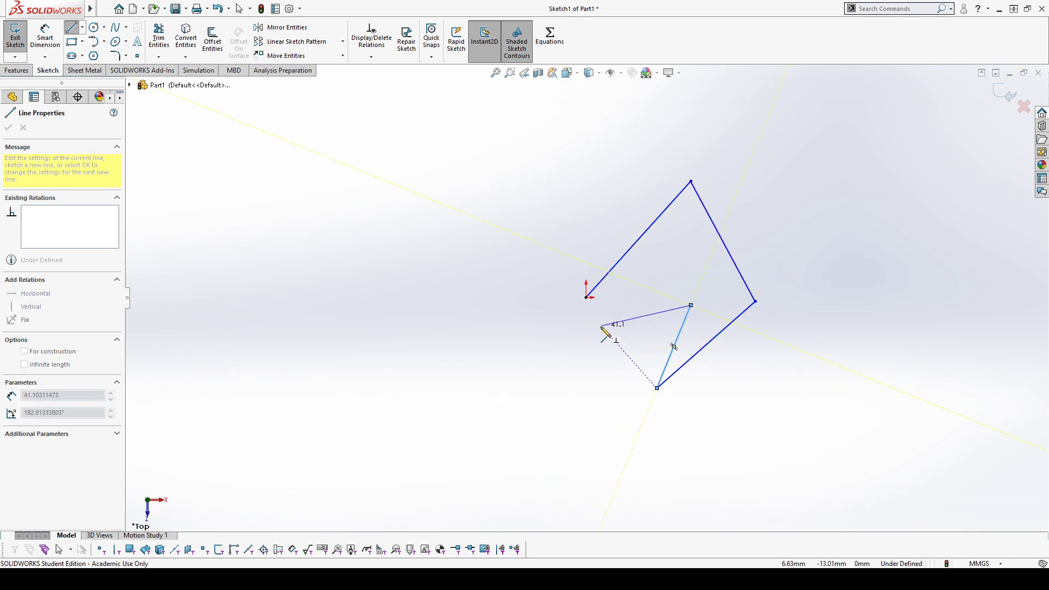
pyautogui.click(604, 328)
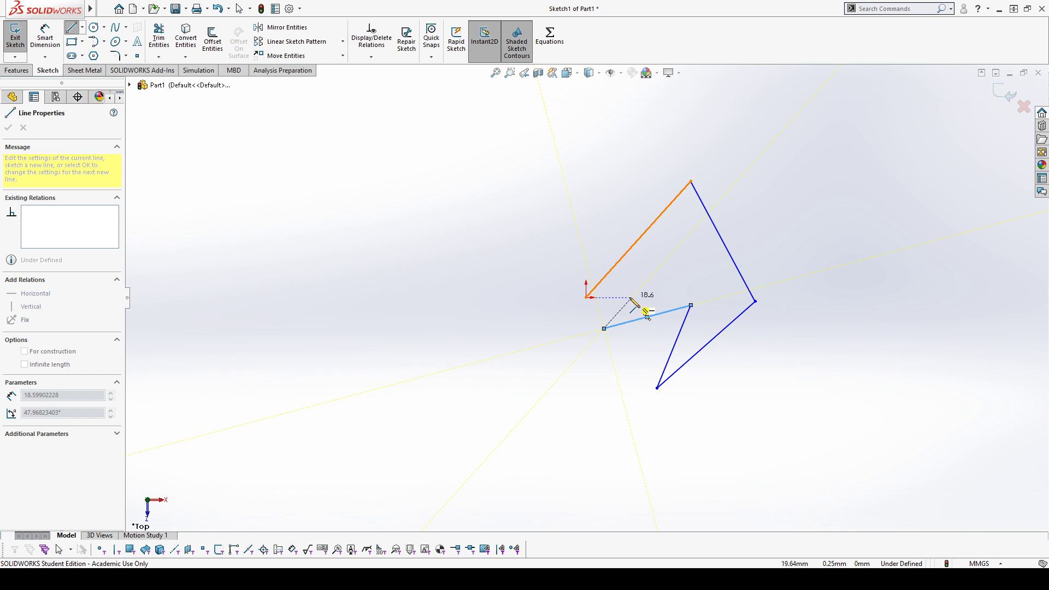
pyautogui.click(586, 298)
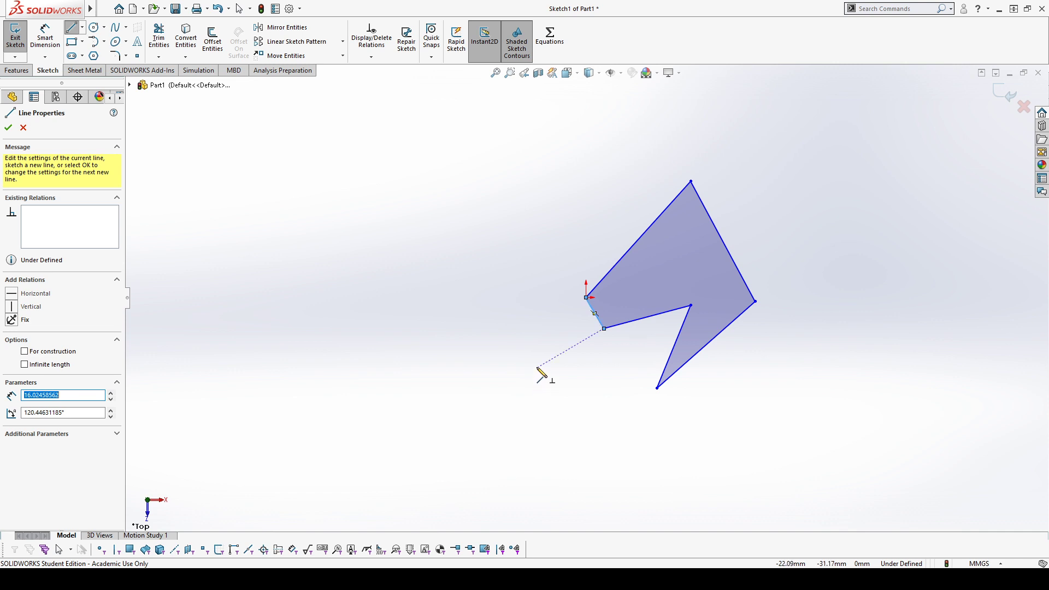
pyautogui.press('Escape')
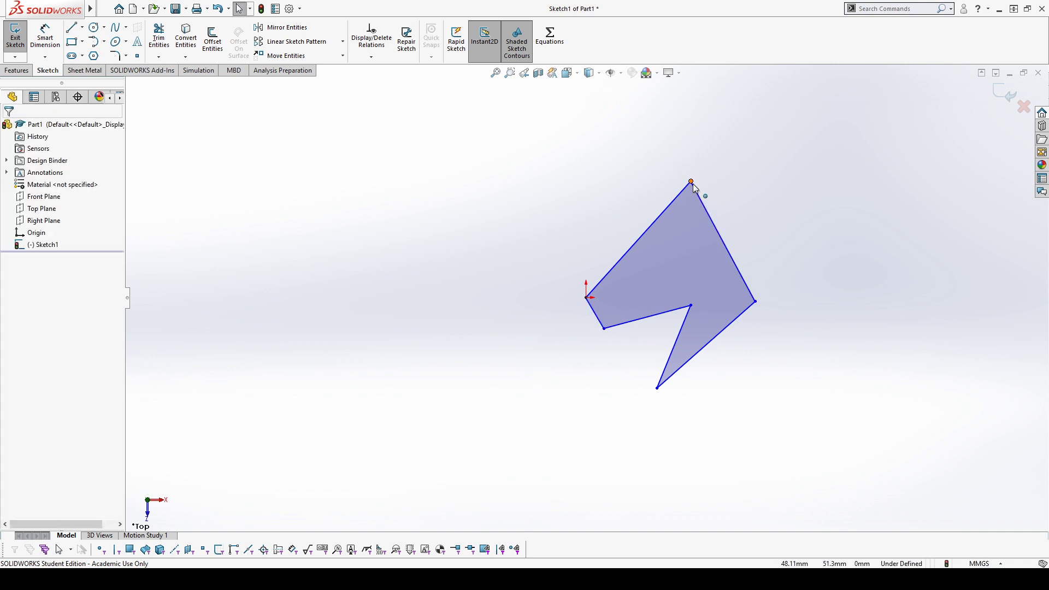
# Select the profile's uppermost vertex, its adjoining lines and the whole outline in turn to examine how they are selected
pyautogui.click(693, 184)
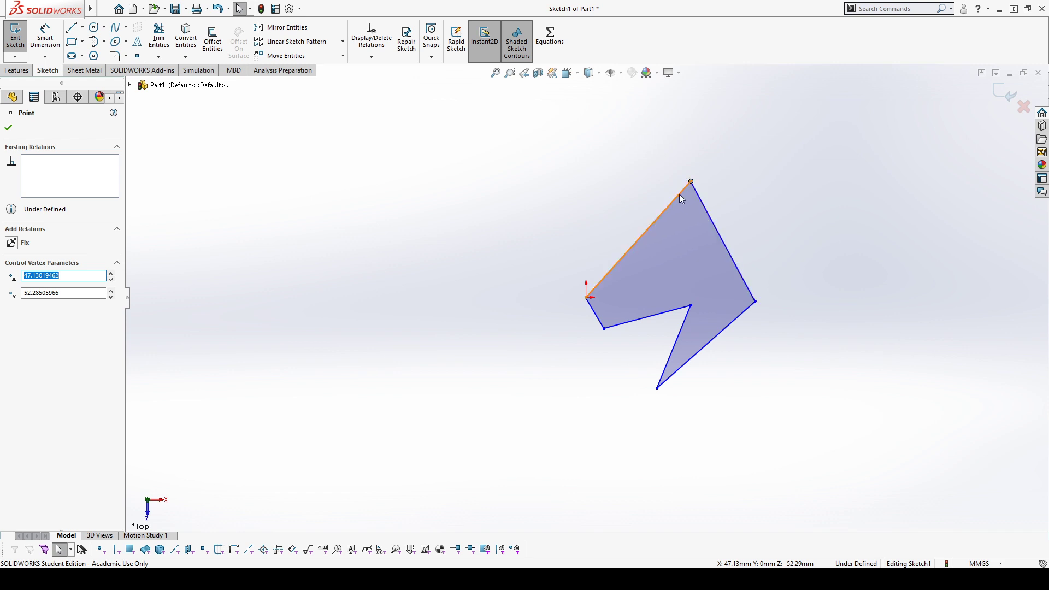
pyautogui.click(699, 193)
pyautogui.click(607, 223)
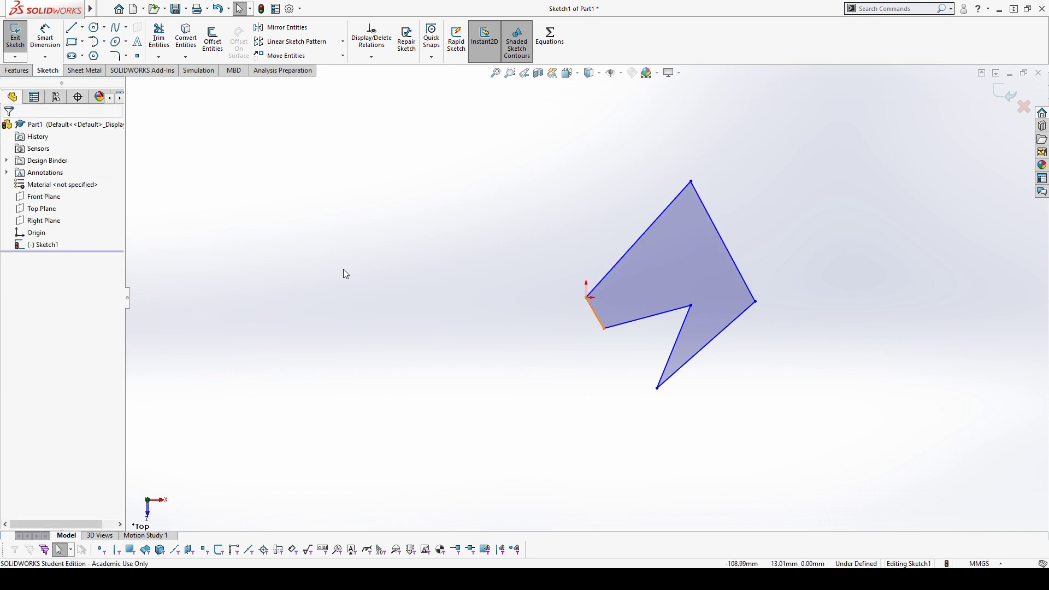
pyautogui.moveTo(827, 389)
pyautogui.mouseDown()
pyautogui.moveTo(605, 252)
pyautogui.moveTo(606, 128)
pyautogui.mouseUp()
pyautogui.click(501, 208)
# Move the profile's uppermost vertex to about X 25.5 mm, Y 63.1 mm
pyautogui.click(654, 220)
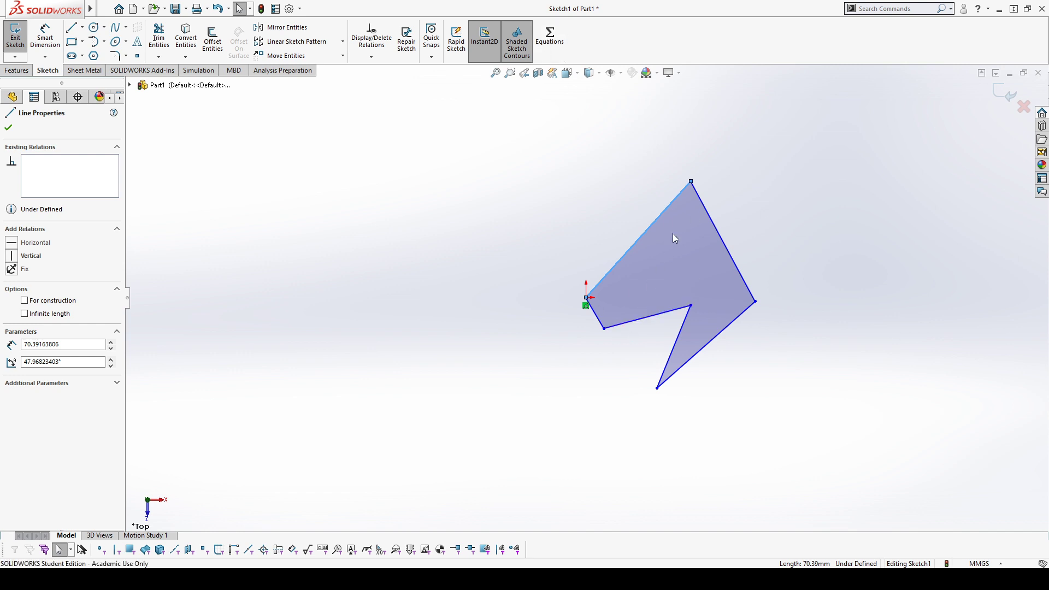
pyautogui.moveTo(692, 181)
pyautogui.mouseDown()
pyautogui.moveTo(620, 155)
pyautogui.moveTo(643, 158)
pyautogui.mouseUp()
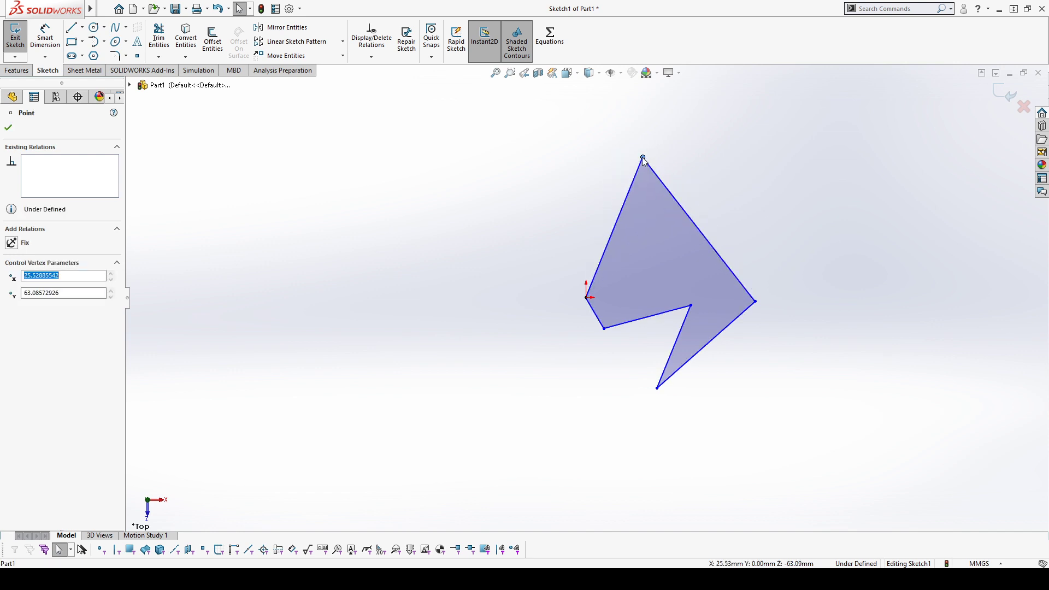
pyautogui.click(485, 421)
# Try a Vertical relation on the long line that starts at the origin, and undo it
pyautogui.click(616, 228)
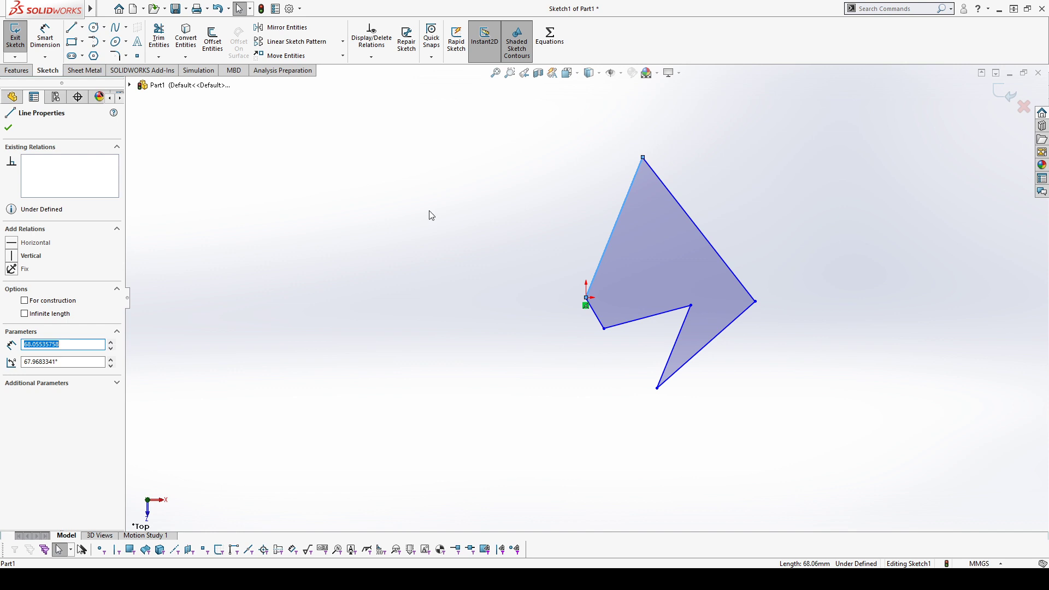
pyautogui.click(11, 257)
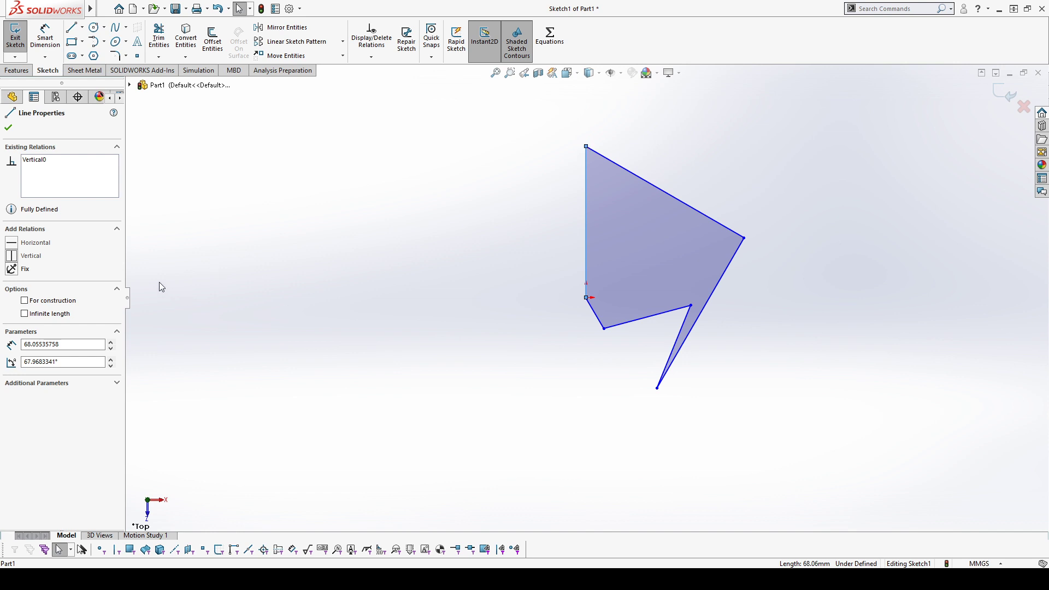
pyautogui.hotkey('ctrl', 'z')
# Apply a Horizontal relation to the long line from the origin and delete that relation from the line
pyautogui.click(12, 244)
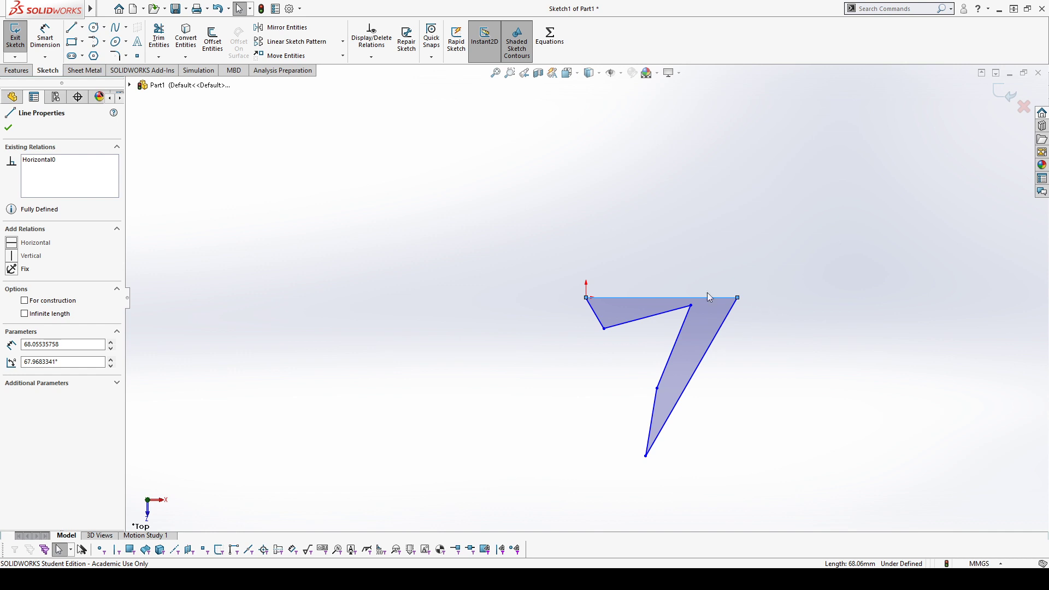
pyautogui.click(61, 160)
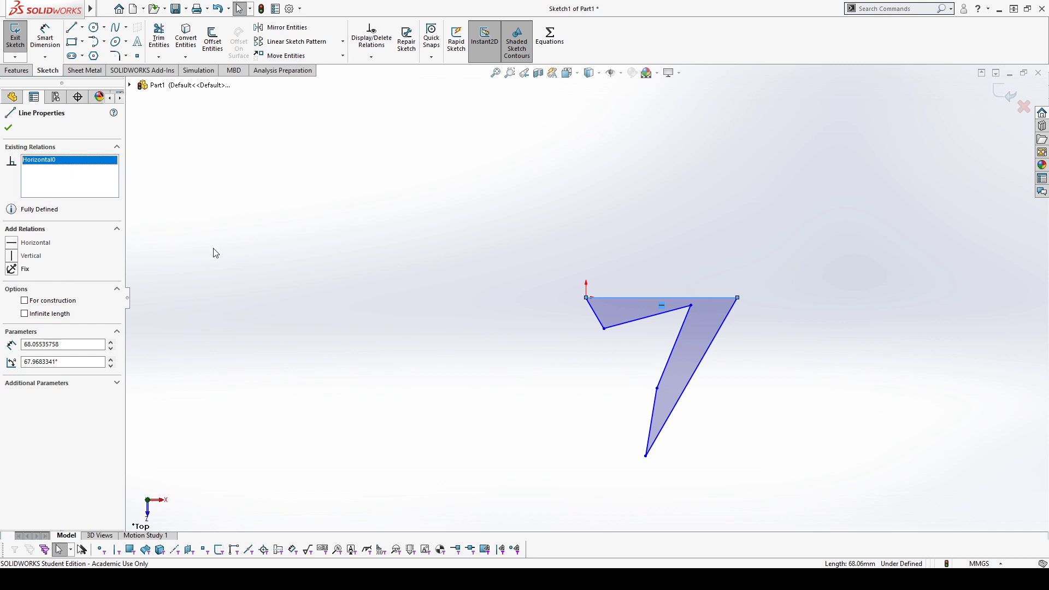
pyautogui.press('Delete')
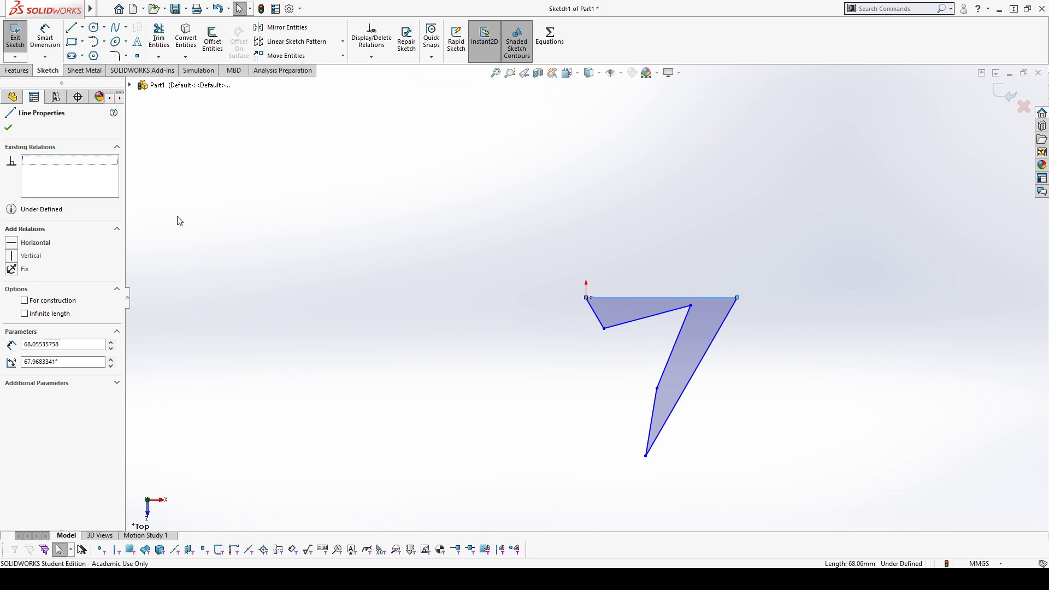
pyautogui.click(660, 262)
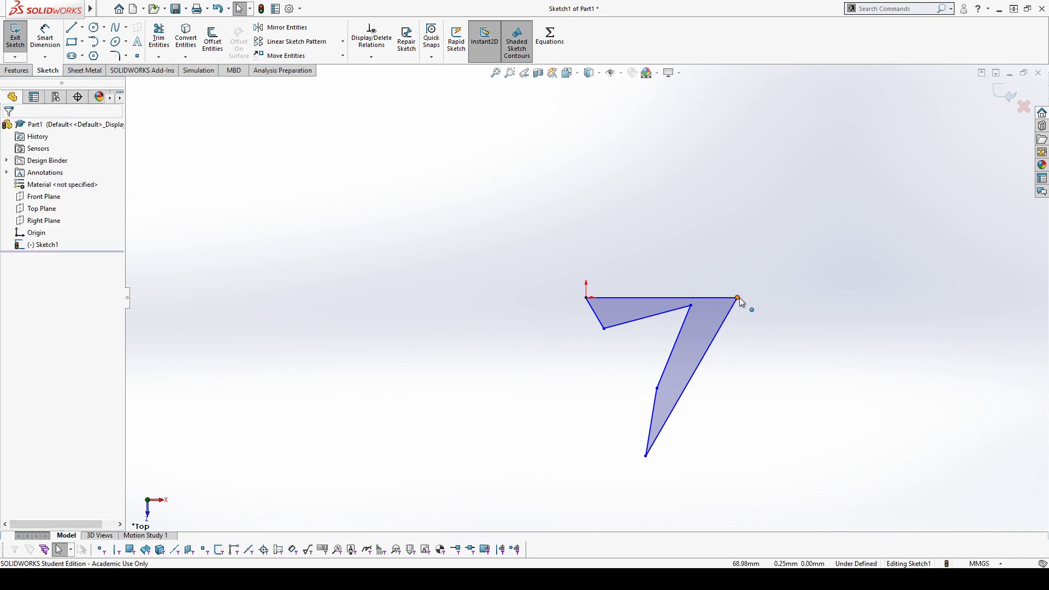
# Move the far endpoint of the formerly horizontal line so it slopes upward, about 88 mm long at about 26°
pyautogui.moveTo(737, 298)
pyautogui.mouseDown()
pyautogui.moveTo(651, 207)
pyautogui.moveTo(744, 253)
pyautogui.moveTo(763, 205)
pyautogui.moveTo(795, 213)
pyautogui.moveTo(764, 212)
pyautogui.mouseUp()
pyautogui.click(286, 360)
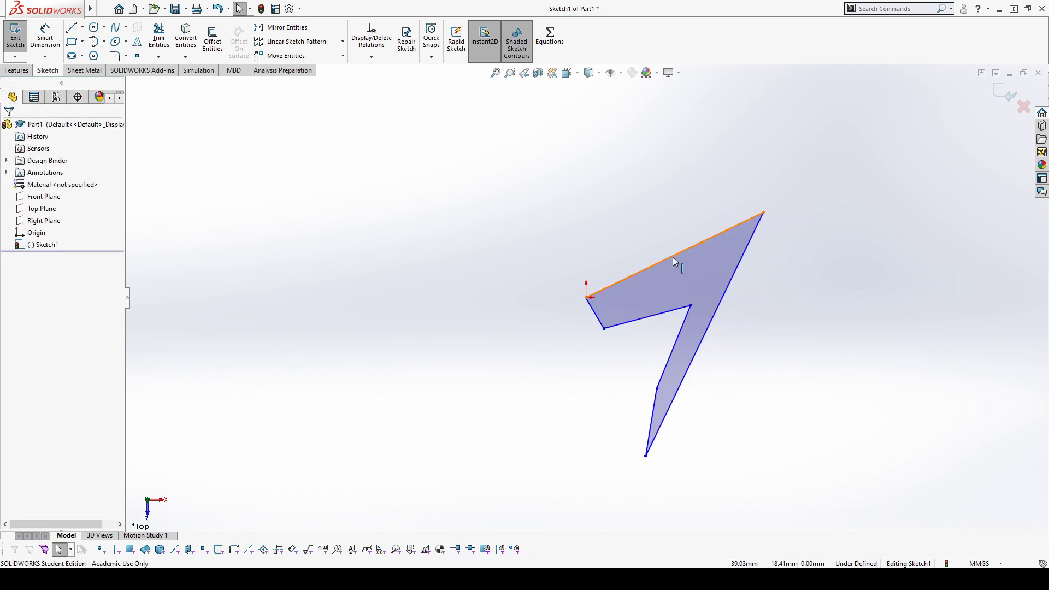
pyautogui.click(675, 255)
pyautogui.click(345, 392)
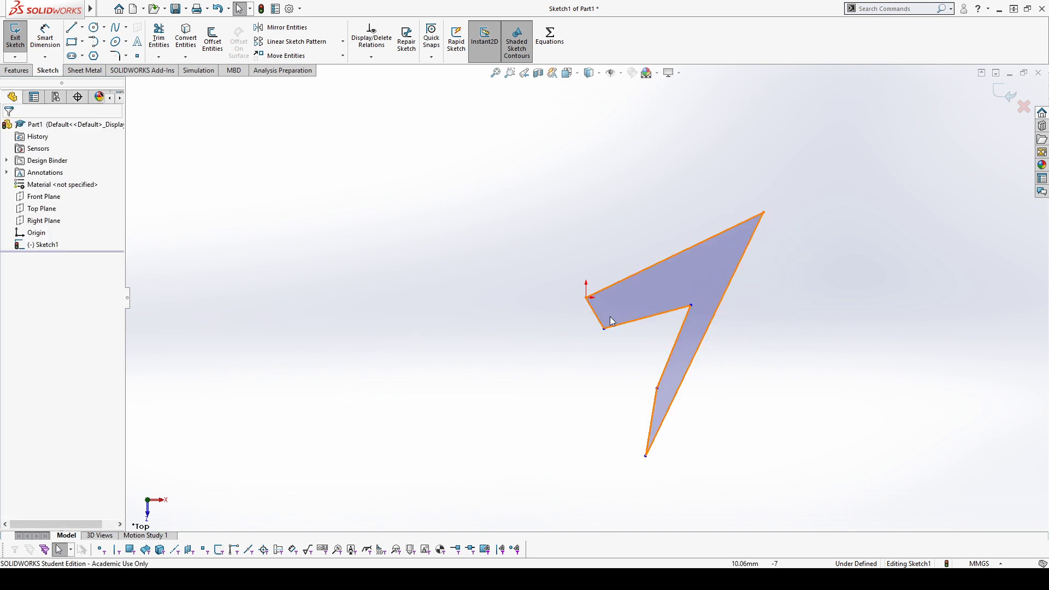
# Set the length of the long sloping line from the origin to 75 mm
pyautogui.click(604, 328)
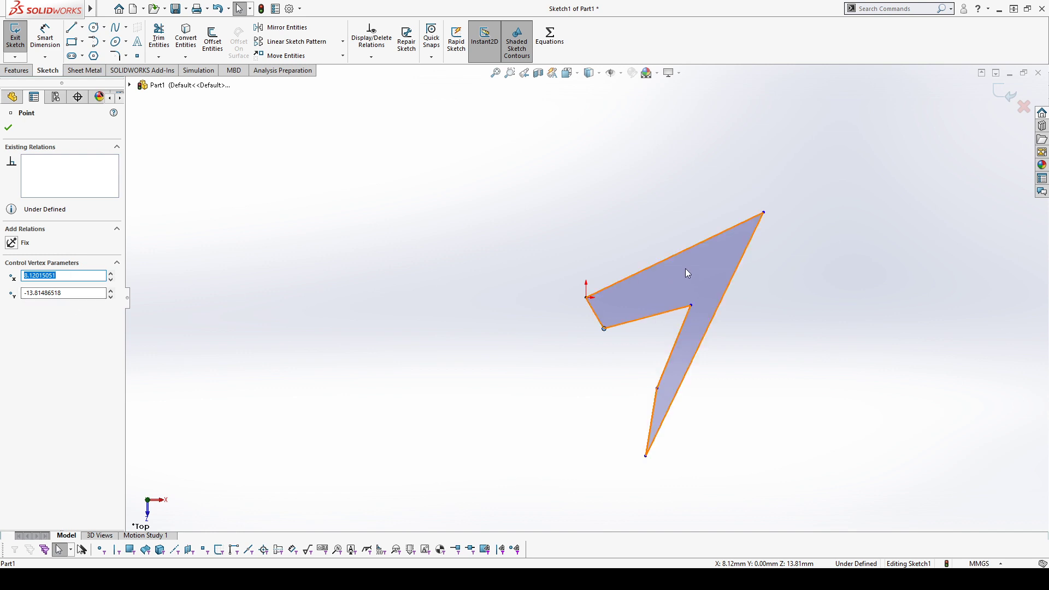
pyautogui.click(680, 252)
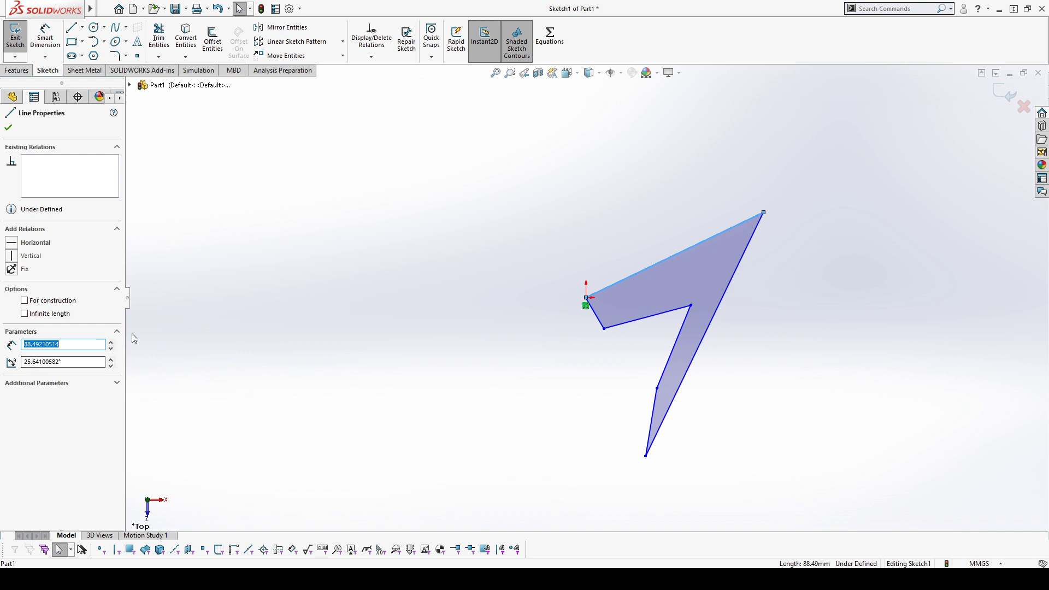
pyautogui.doubleClick(67, 346)
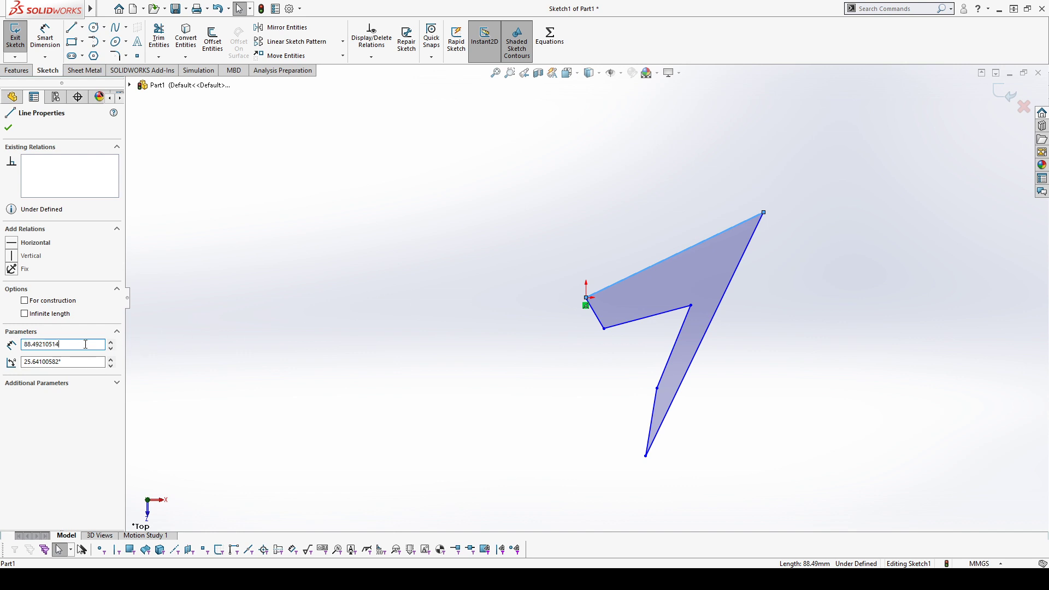
pyautogui.write('75')
pyautogui.click(274, 342)
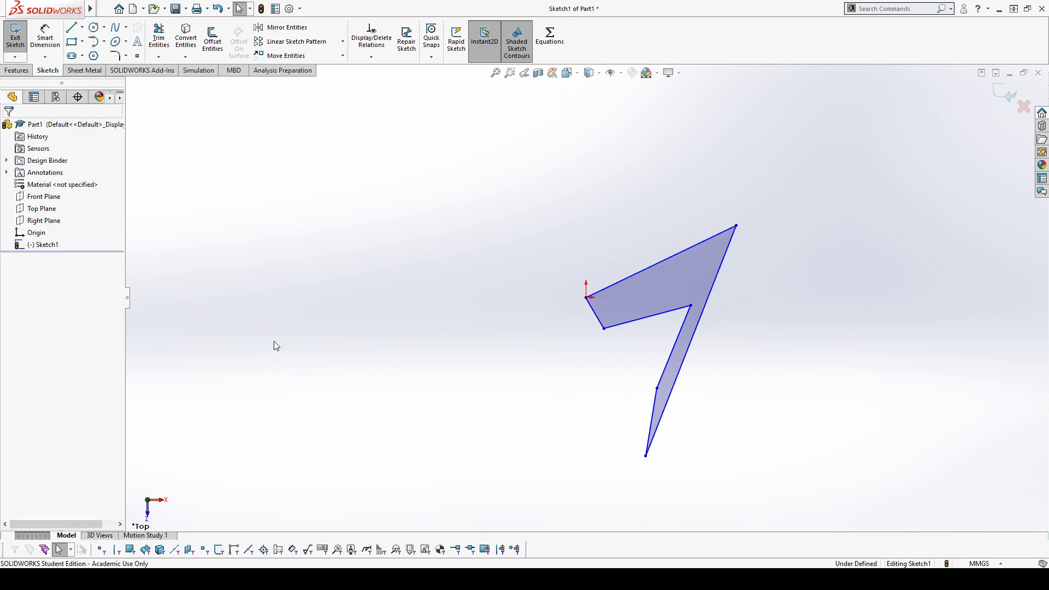
# Stretch the long sloping line to about 127 mm at about 26° by moving its far endpoint
pyautogui.click(667, 255)
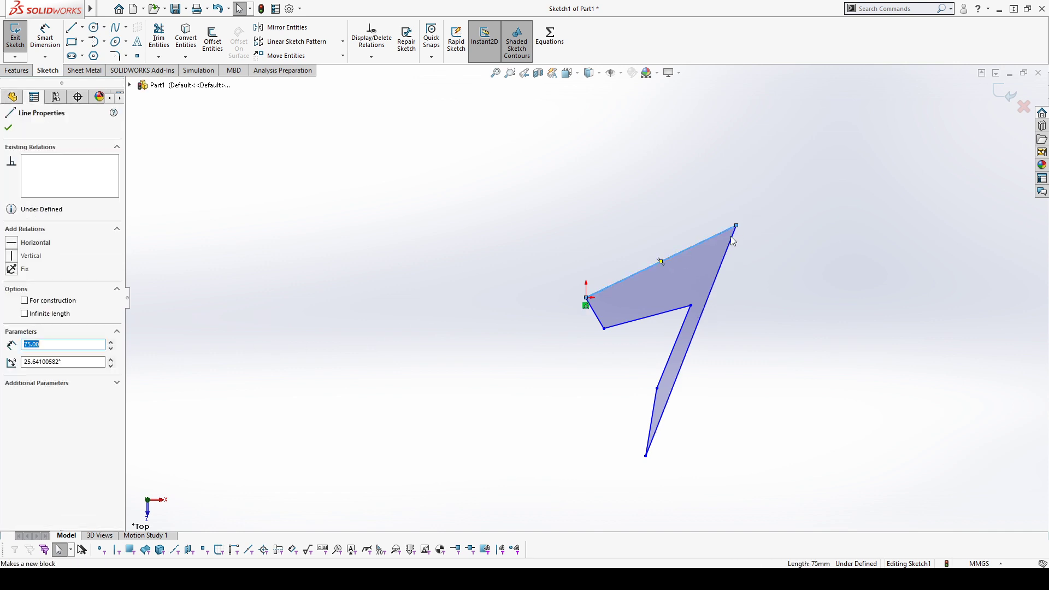
pyautogui.moveTo(737, 225); pyautogui.dragTo(841, 174)
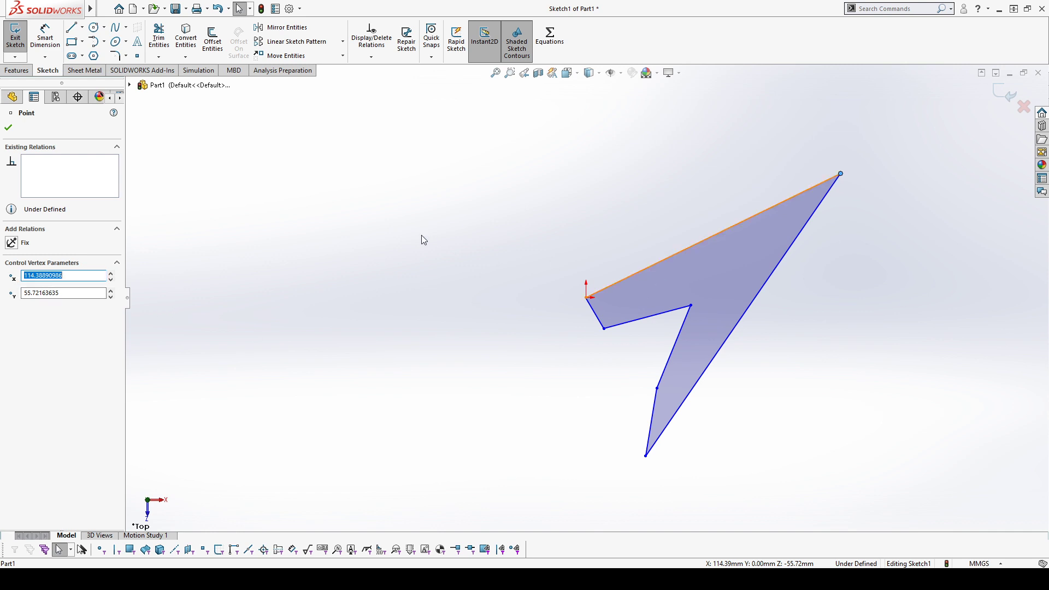
pyautogui.click(733, 229)
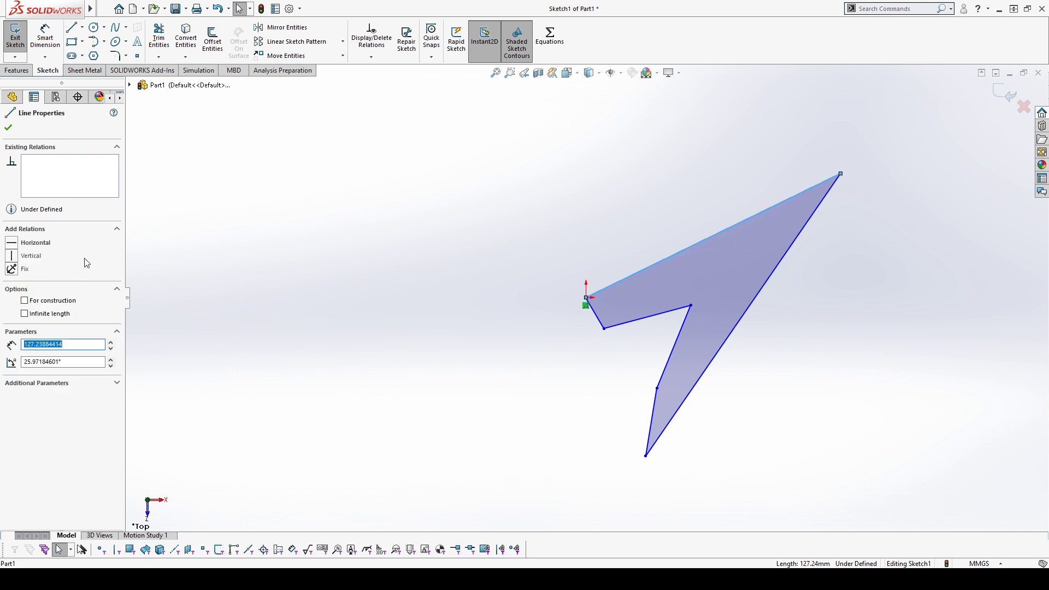
# Try infinite length on the long sloping line, turn it off again, and convert the line to construction geometry
pyautogui.click(63, 316)
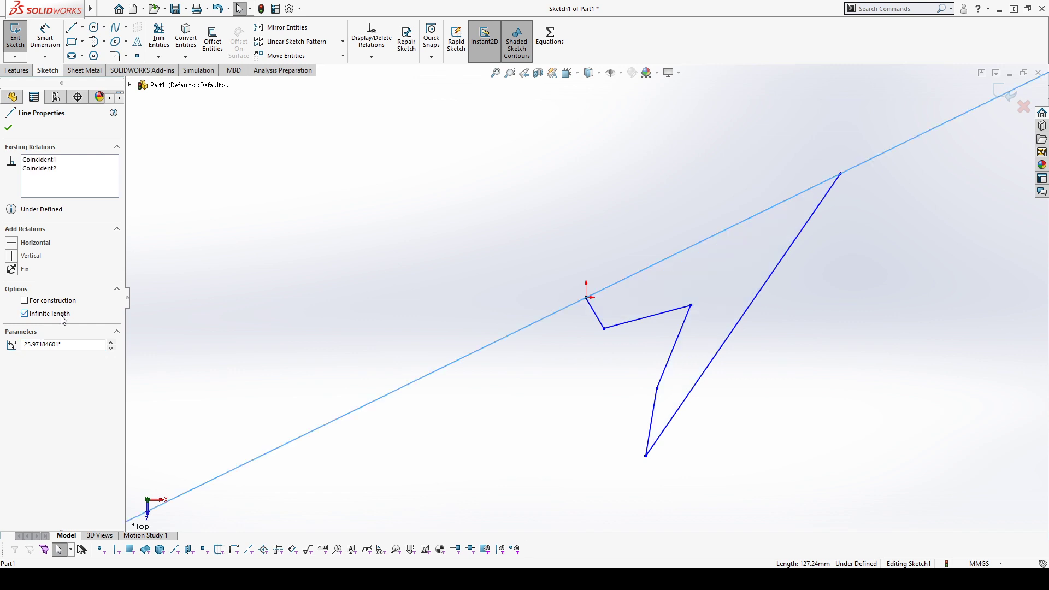
pyautogui.click(62, 317)
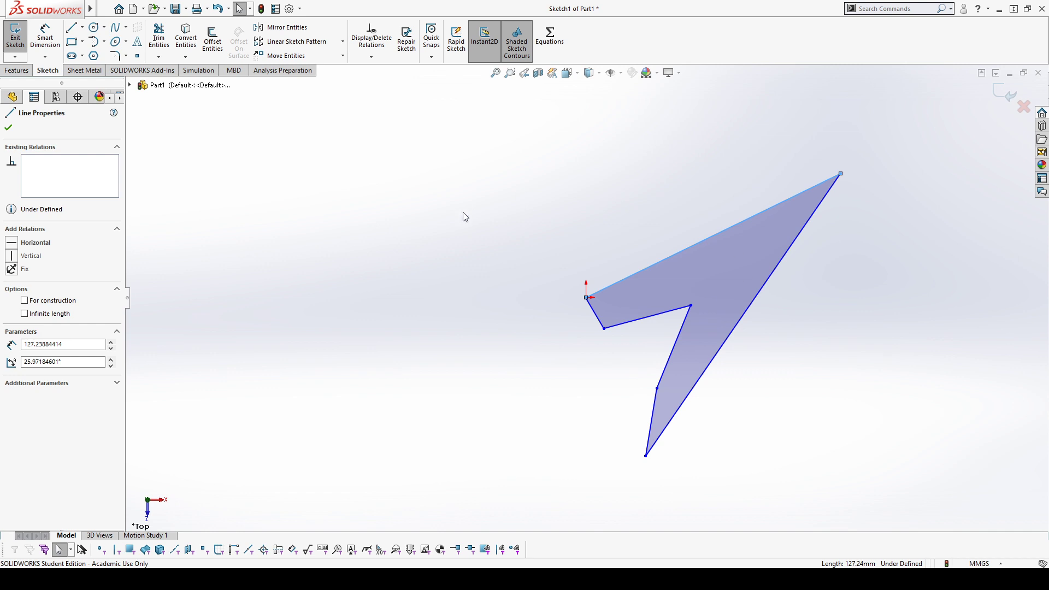
pyautogui.click(59, 302)
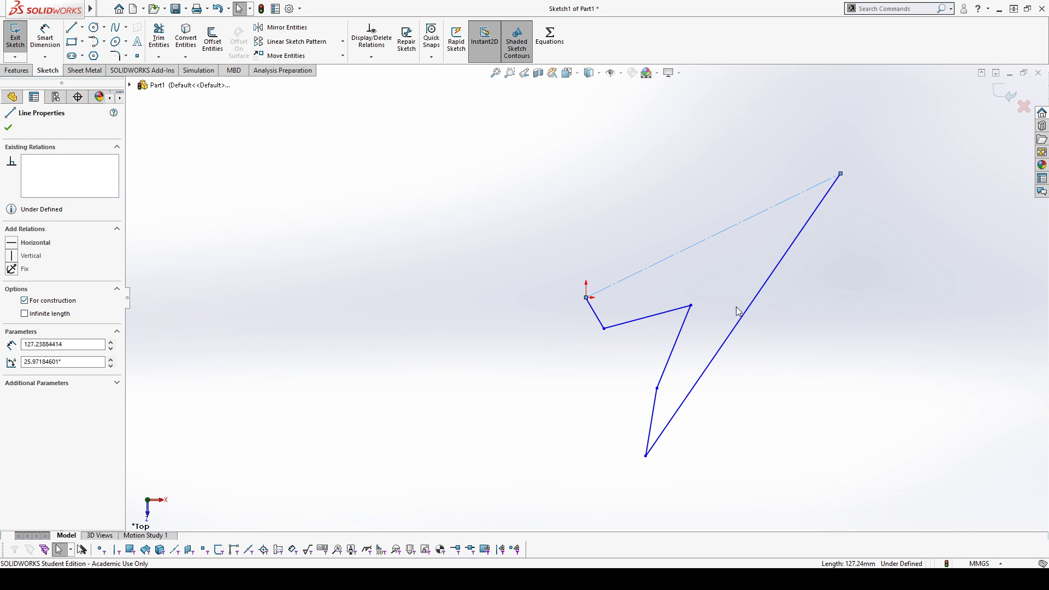
# Draw two connected lines from the origin, about 60 mm upward and about 99 mm across to the construction line's far endpoint
pyautogui.click(828, 299)
pyautogui.click(72, 27)
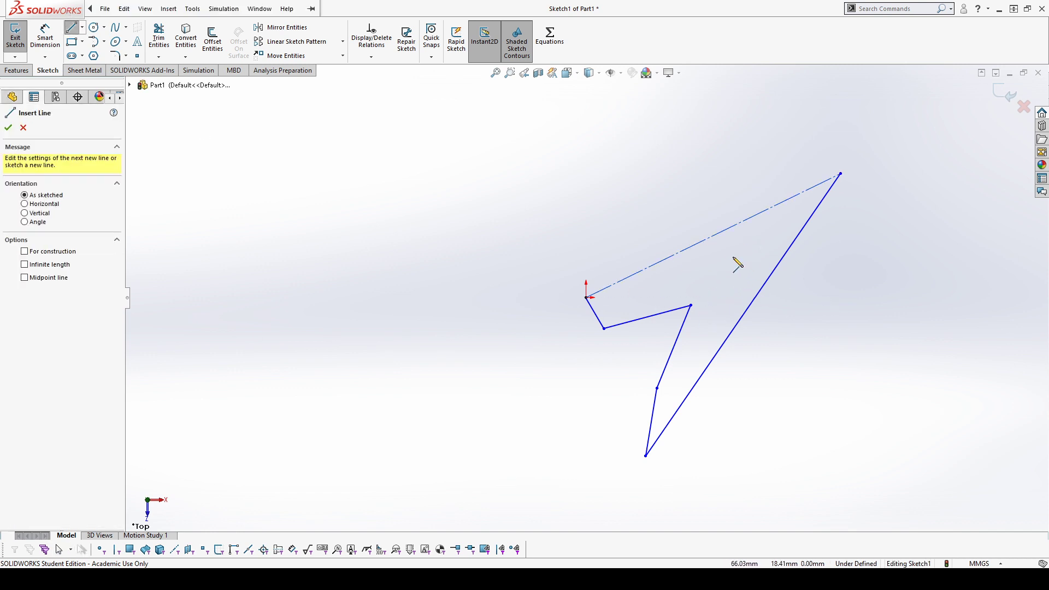
pyautogui.click(587, 298)
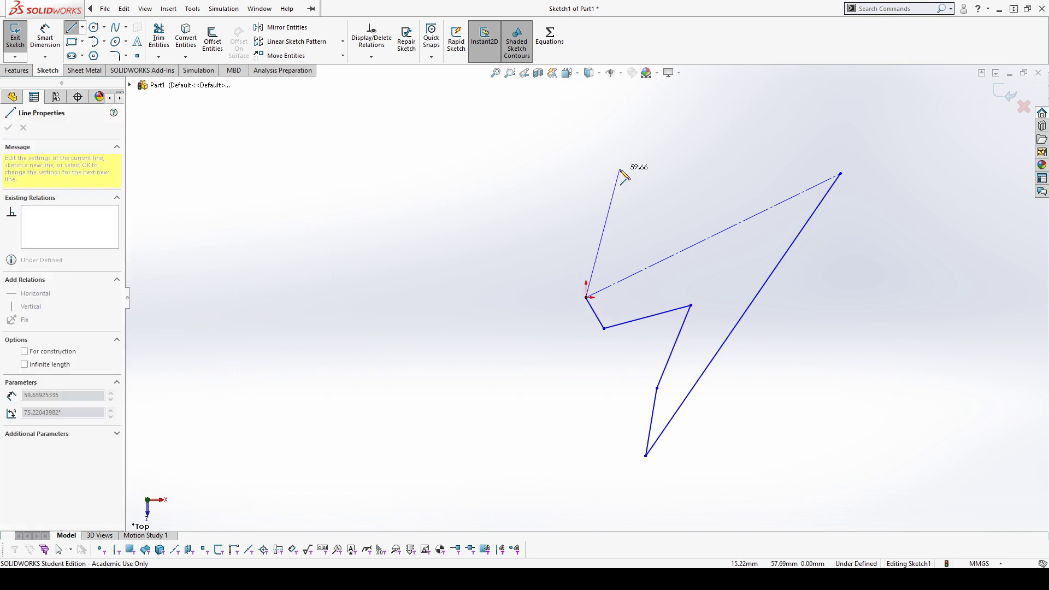
pyautogui.click(620, 169)
pyautogui.click(840, 174)
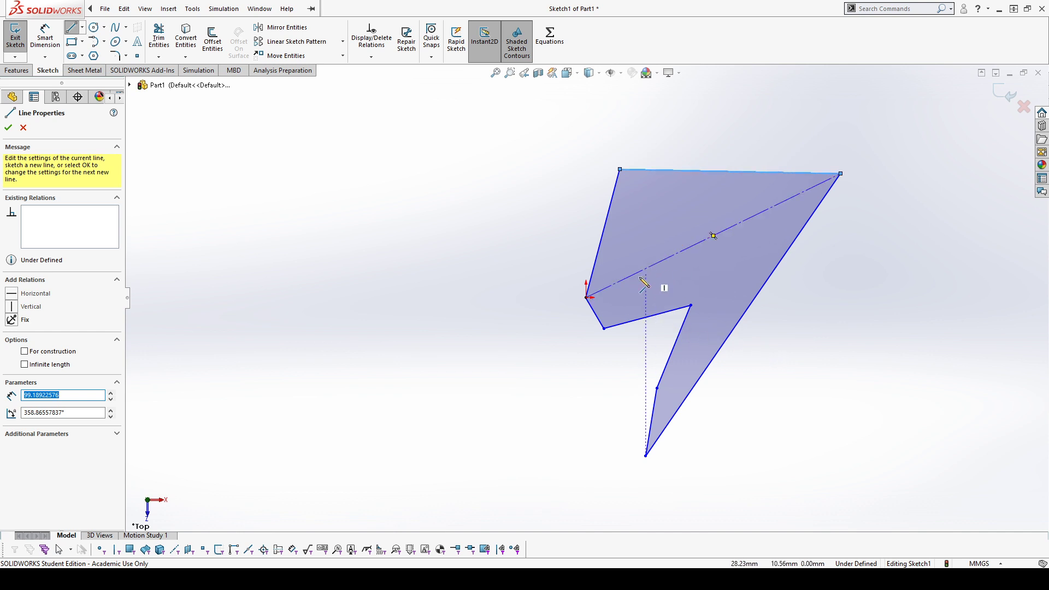
pyautogui.press('Escape')
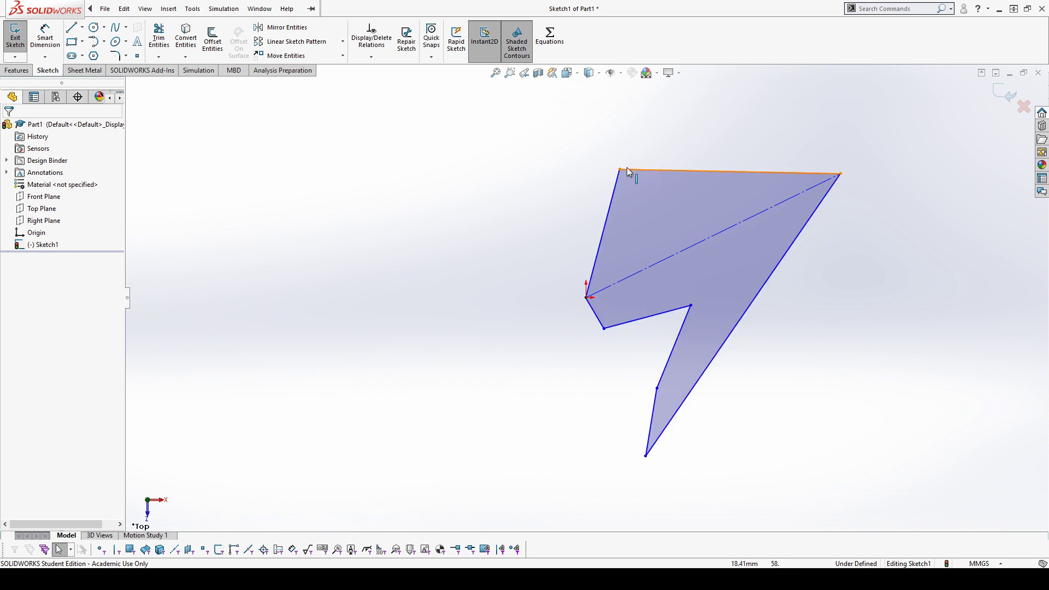
# Move the profile's upper vertex above the origin to about X 43.7 mm, Y 55.7 mm, level with the far corner
pyautogui.moveTo(620, 170); pyautogui.dragTo(684, 171)
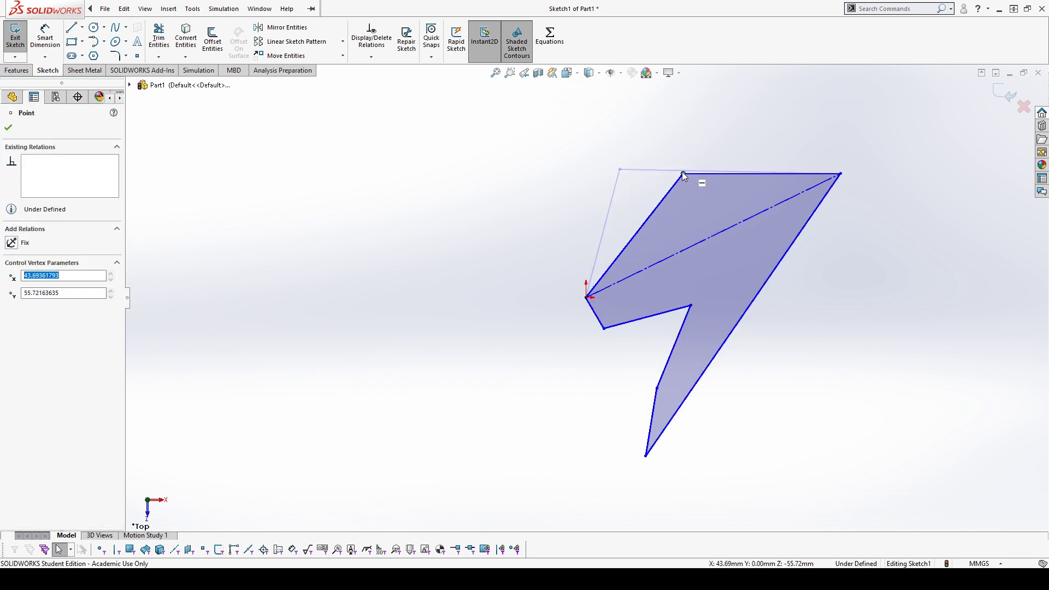
pyautogui.click(473, 211)
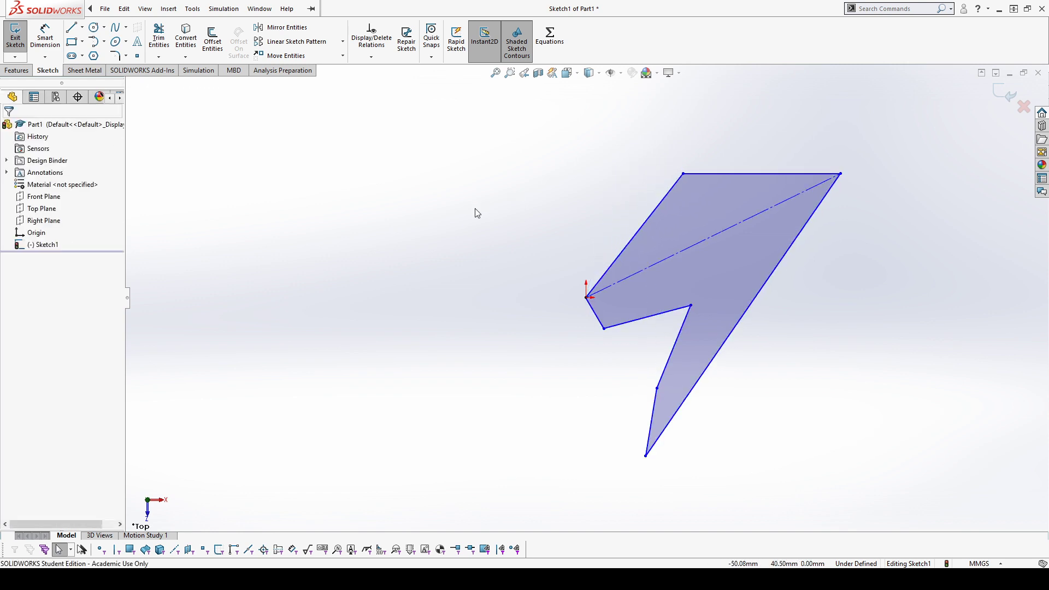
pyautogui.click(633, 240)
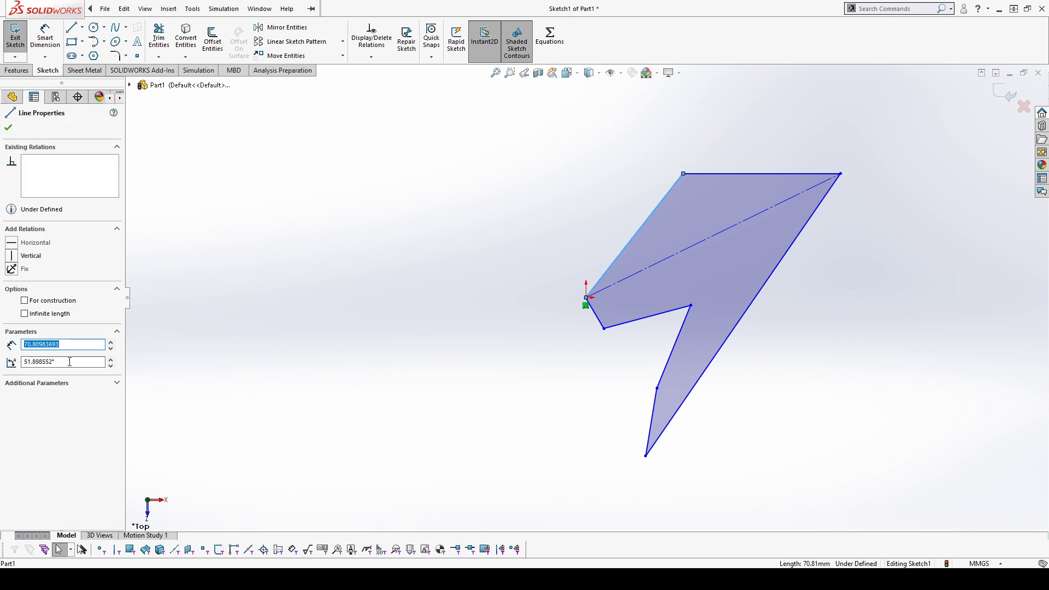
pyautogui.click(504, 215)
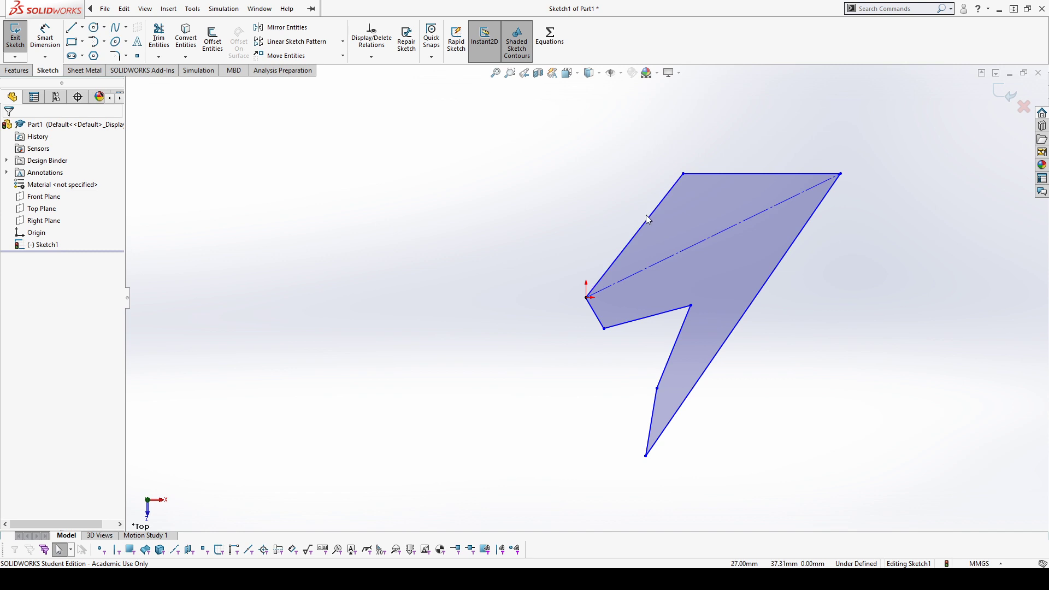
# Make the solid line rising from the origin vertical and the profile's uppermost line horizontal
pyautogui.click(634, 235)
pyautogui.click(15, 256)
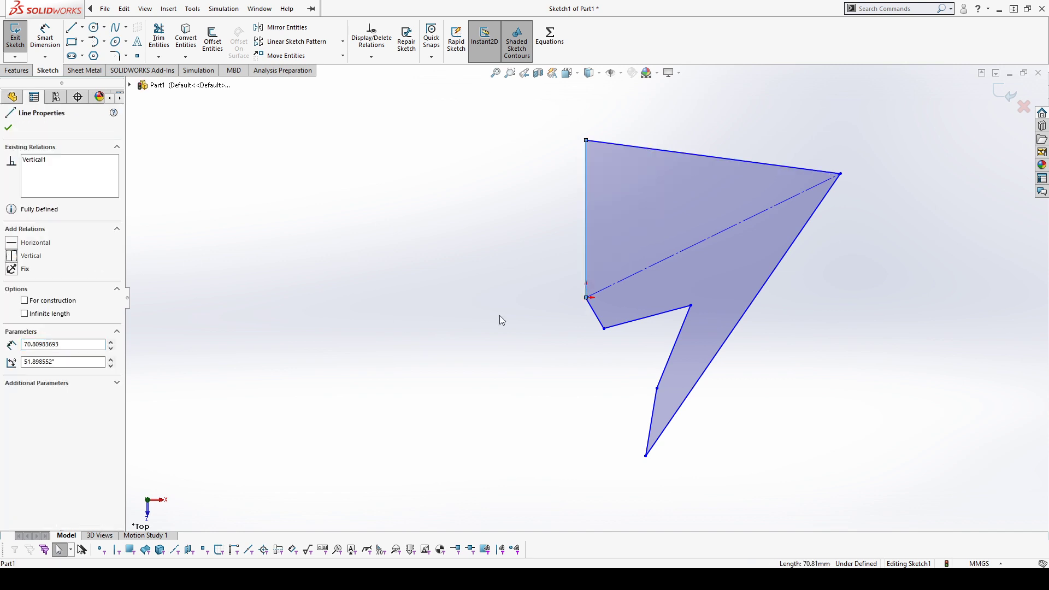
pyautogui.click(500, 316)
pyautogui.click(778, 173)
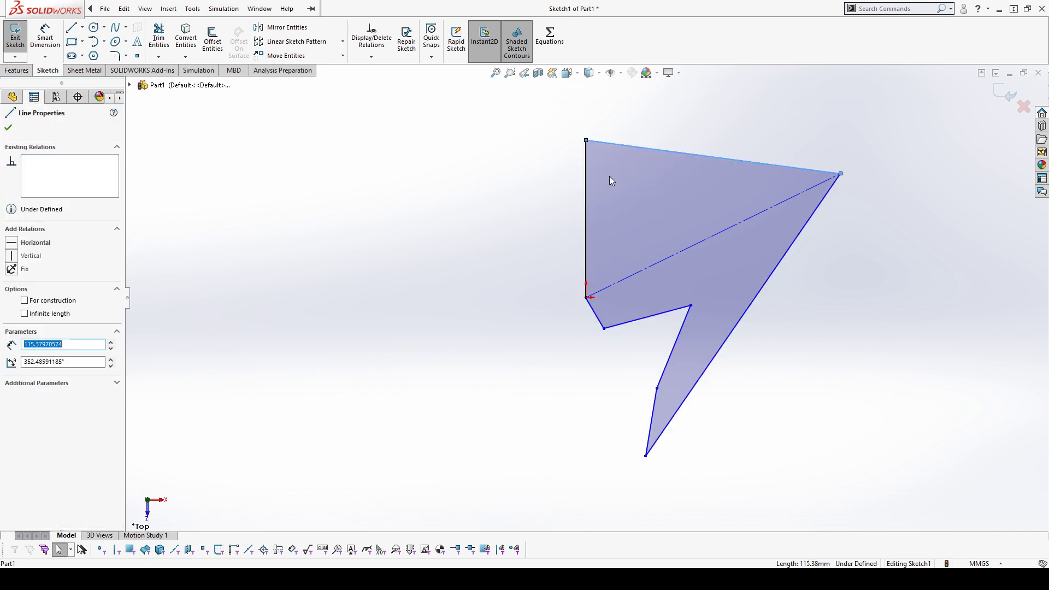
pyautogui.click(14, 242)
pyautogui.click(581, 309)
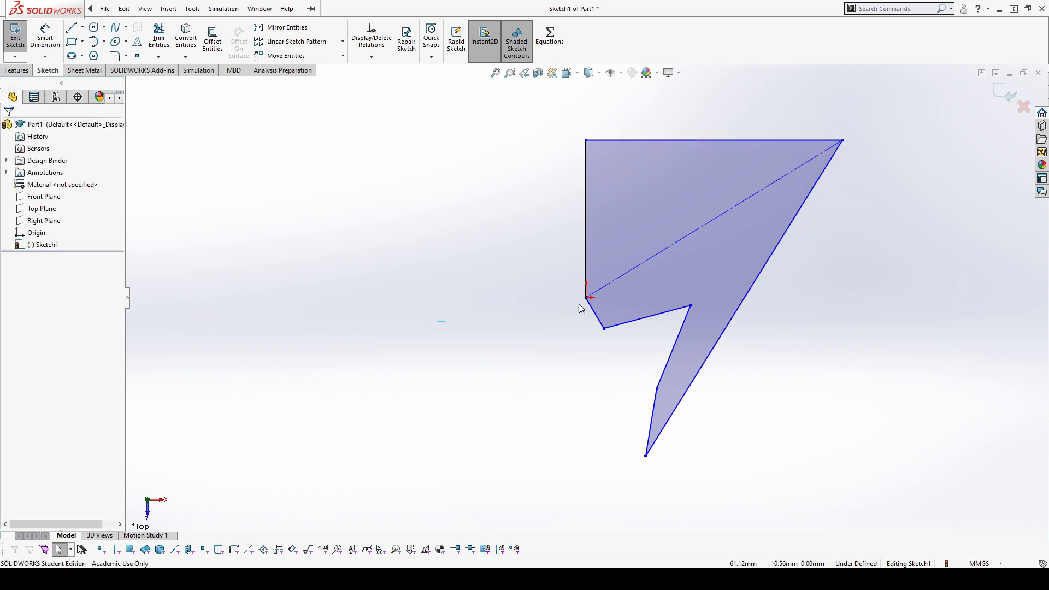
# Move the far upper corner of the profile outward and down, shortening the vertical line
pyautogui.click(727, 214)
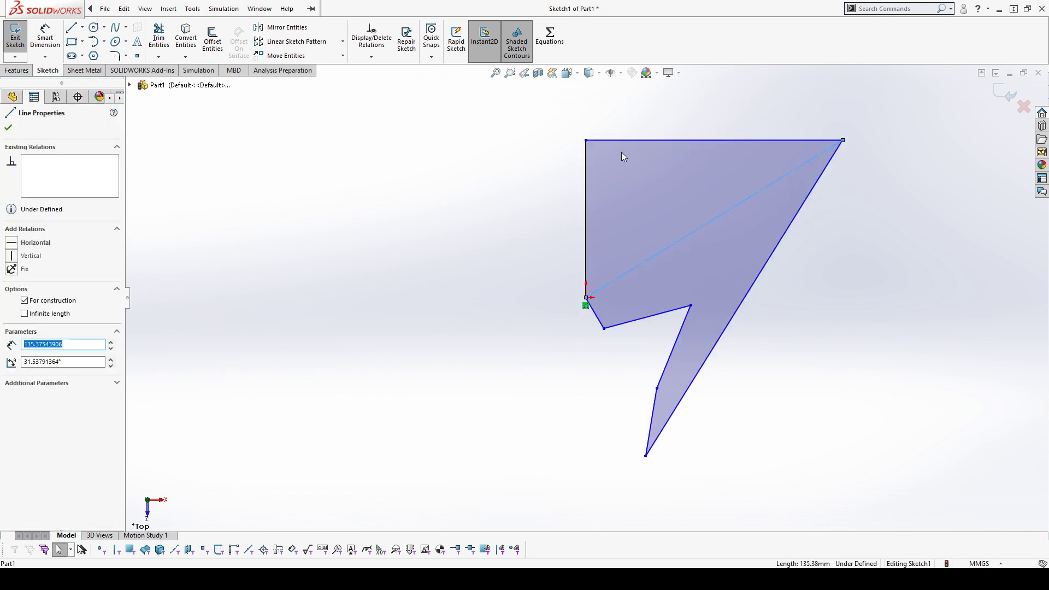
pyautogui.moveTo(843, 140)
pyautogui.mouseDown()
pyautogui.moveTo(862, 185)
pyautogui.moveTo(838, 169)
pyautogui.moveTo(897, 298)
pyautogui.moveTo(863, 174)
pyautogui.mouseUp()
pyautogui.click(870, 303)
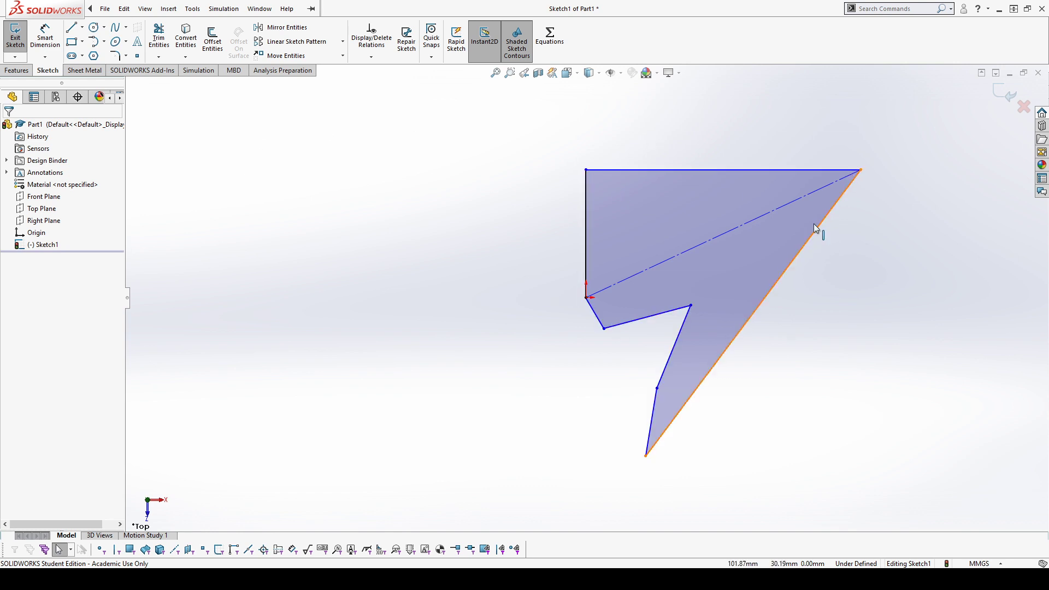
# Delete all lines of the profile, including the construction line, from the sketch
pyautogui.moveTo(544, 114)
pyautogui.mouseDown()
pyautogui.moveTo(928, 458)
pyautogui.moveTo(958, 525)
pyautogui.moveTo(916, 476)
pyautogui.moveTo(902, 496)
pyautogui.mouseUp()
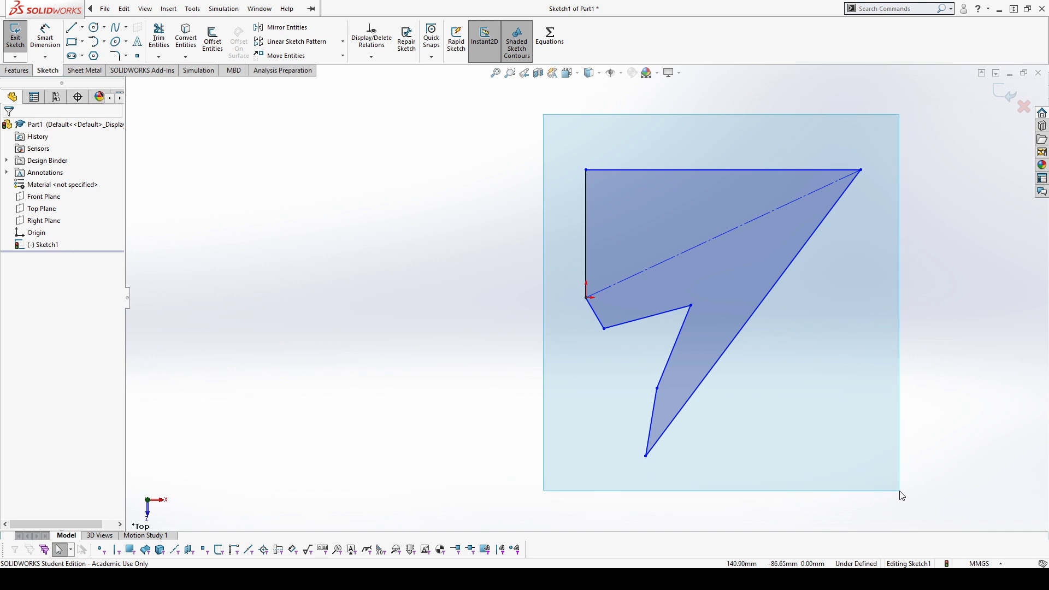
pyautogui.moveTo(902, 496); pyautogui.dragTo(902, 496)
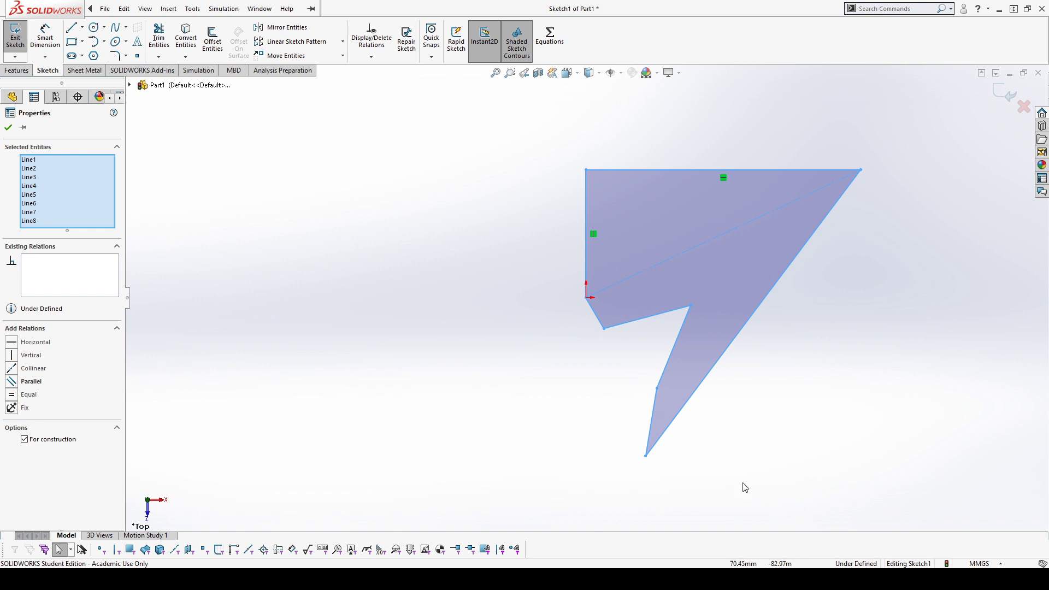
pyautogui.click(519, 155)
pyautogui.moveTo(534, 125); pyautogui.dragTo(913, 469)
pyautogui.press('Delete')
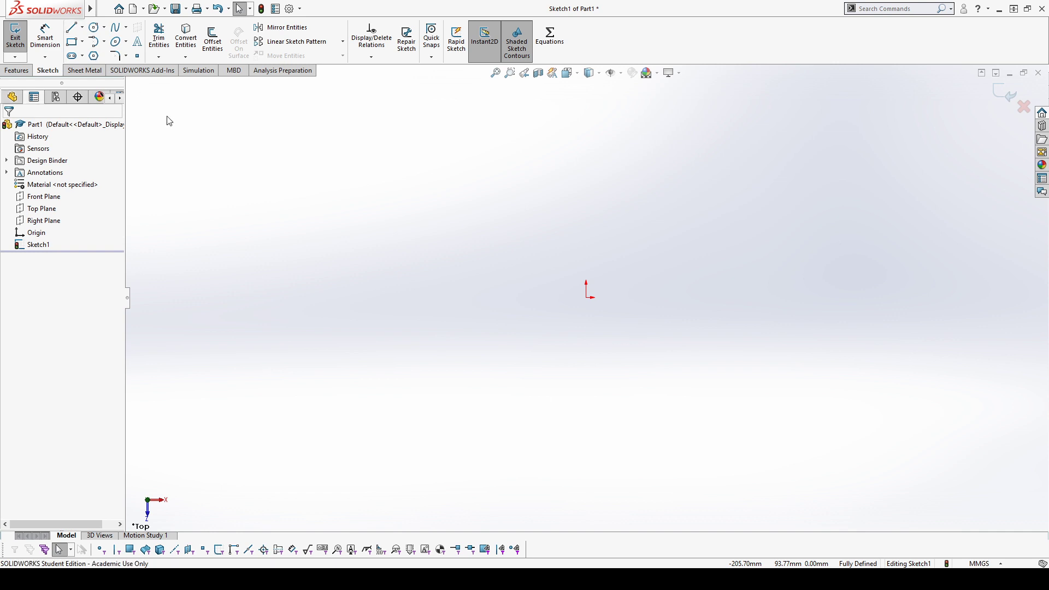
# Draw a vertical construction line upward from the origin
pyautogui.click(587, 298)
pyautogui.click(586, 145)
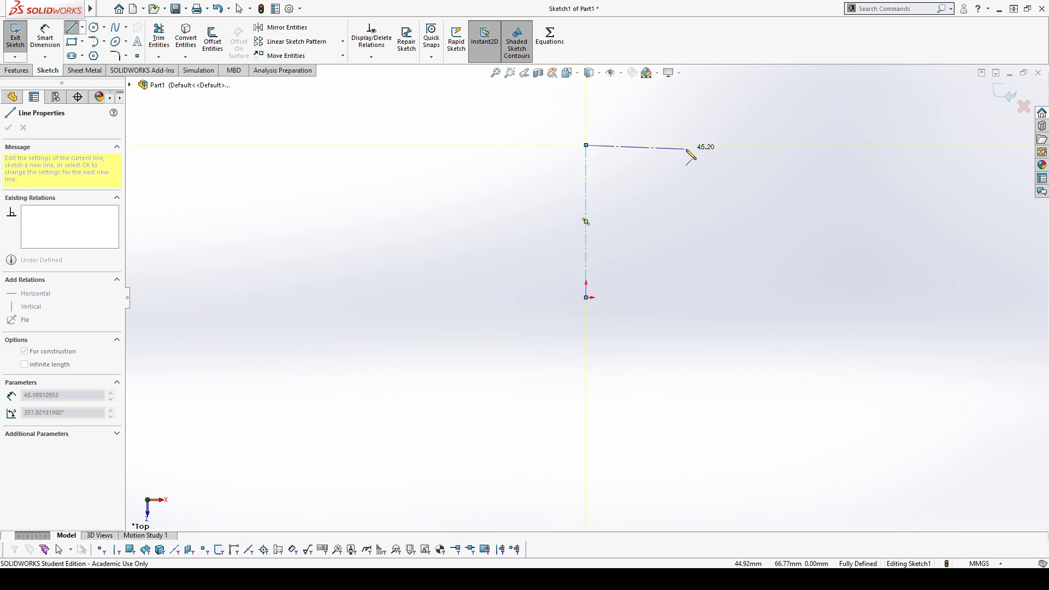
pyautogui.press('Escape')
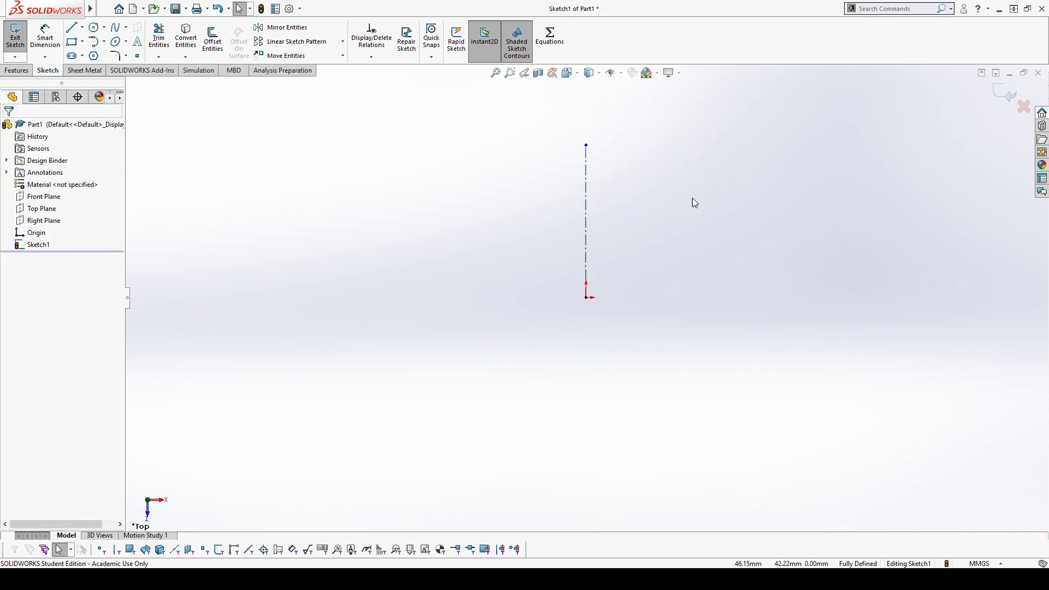
# Draw a tapered outline beside the centerline with a sloping side, a short horizontal base to the origin and a horizontal upper edge
pyautogui.press('l')
pyautogui.click(625, 146)
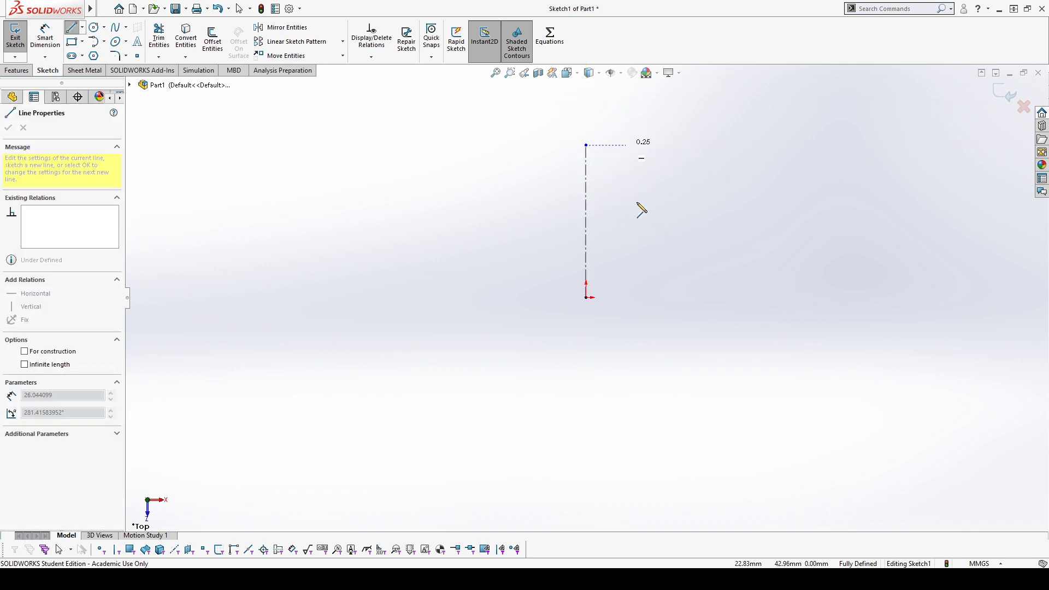
pyautogui.click(603, 299)
pyautogui.click(586, 297)
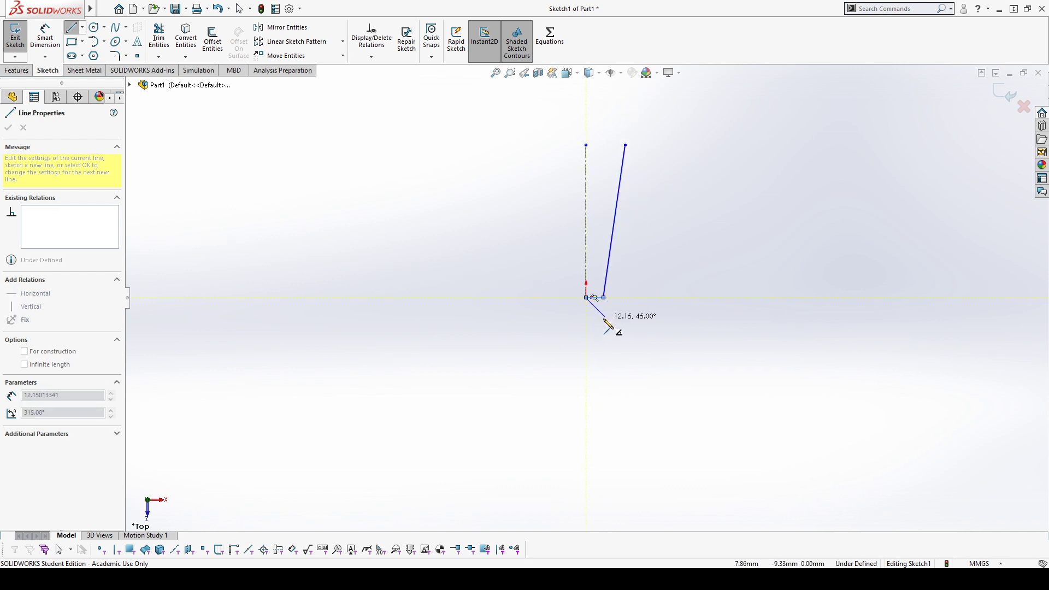
pyautogui.press('Escape')
pyautogui.click(586, 146)
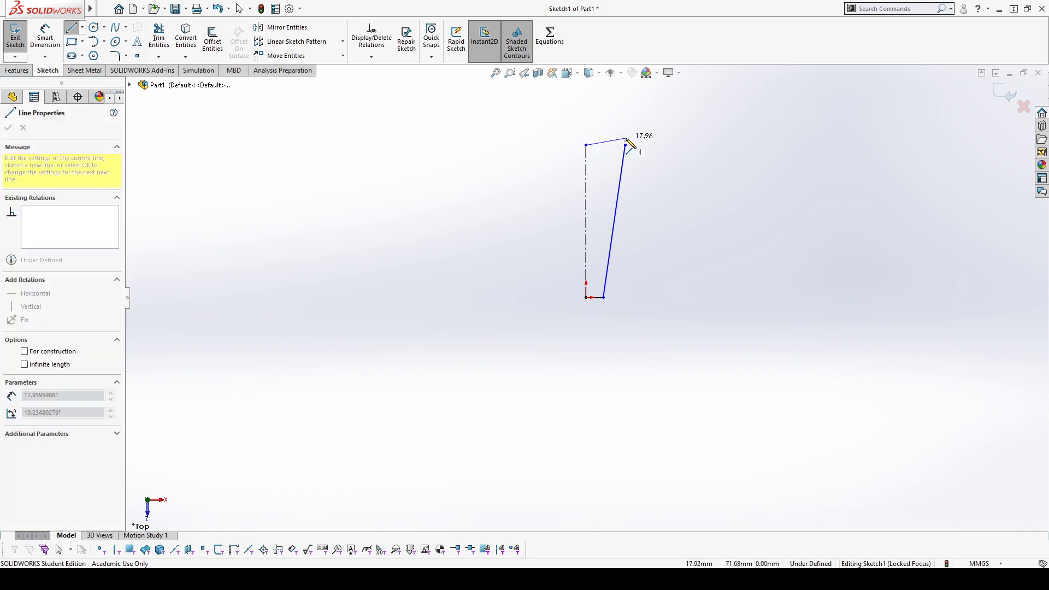
pyautogui.click(625, 146)
pyautogui.press('Escape')
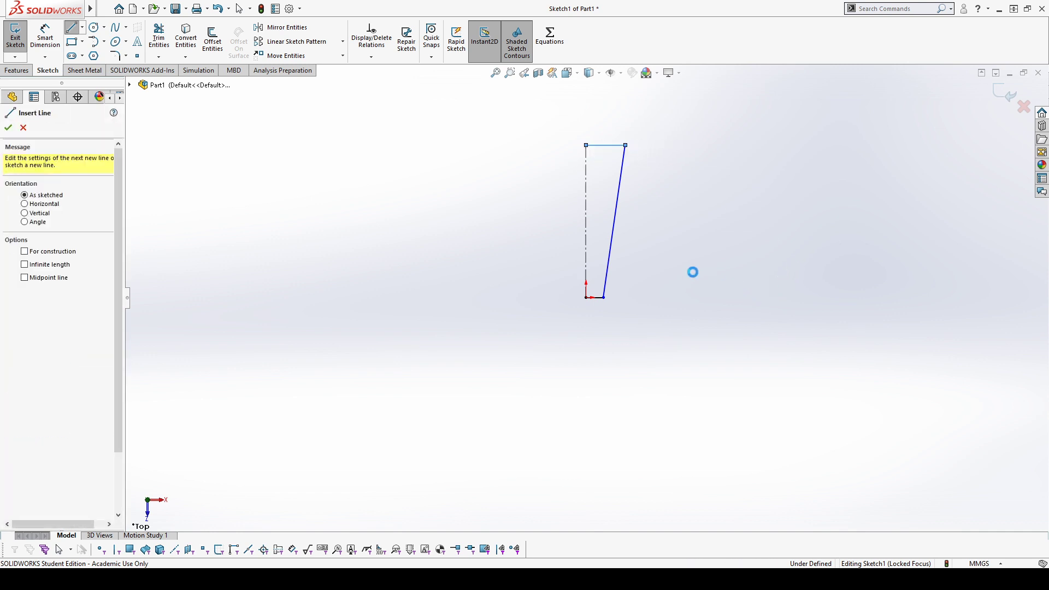
pyautogui.press('Escape')
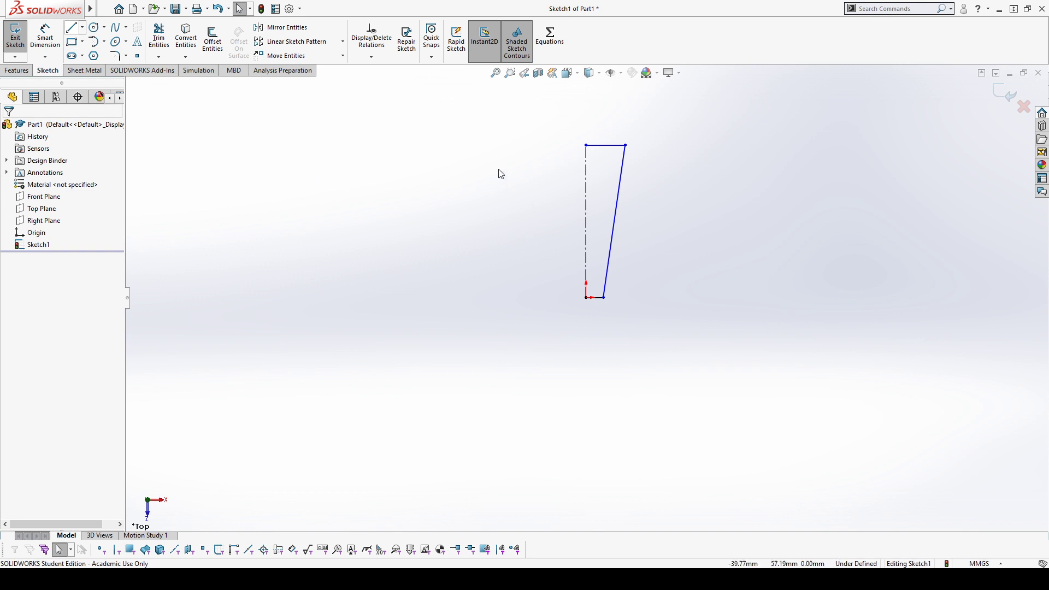
# Delete the tapered outline together with its centerline
pyautogui.moveTo(535, 92); pyautogui.dragTo(743, 407)
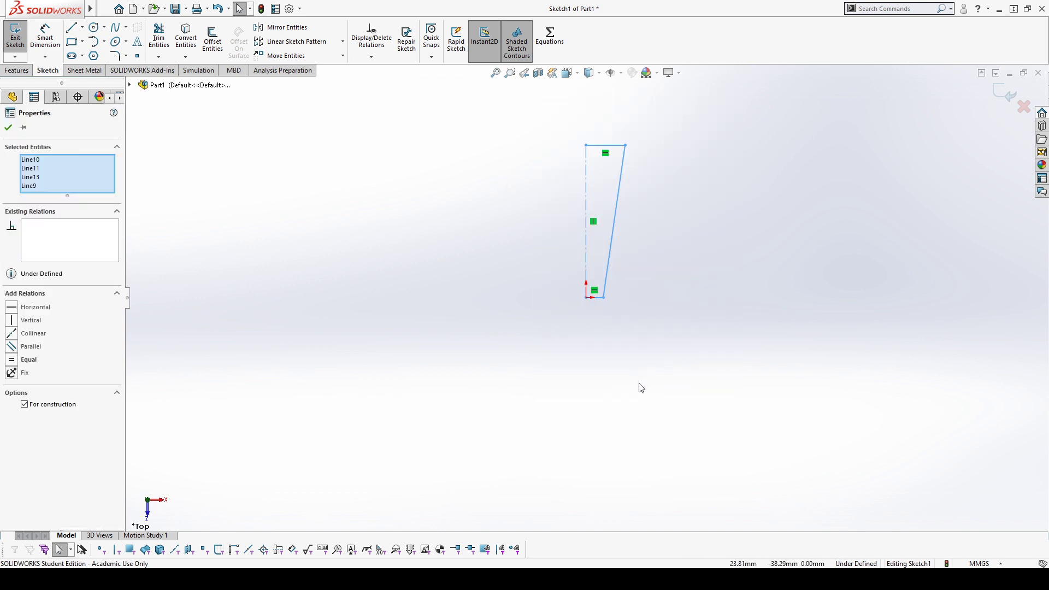
pyautogui.press('Delete')
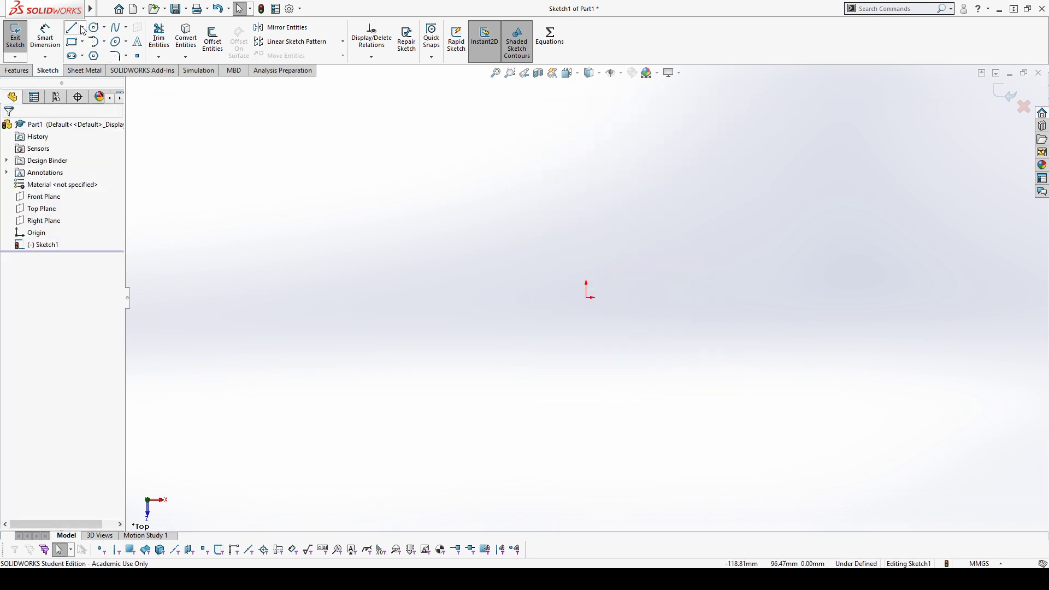
# Draw a horizontal midpoint line centred on the origin, reaching about 69 mm to each side
pyautogui.click(71, 27)
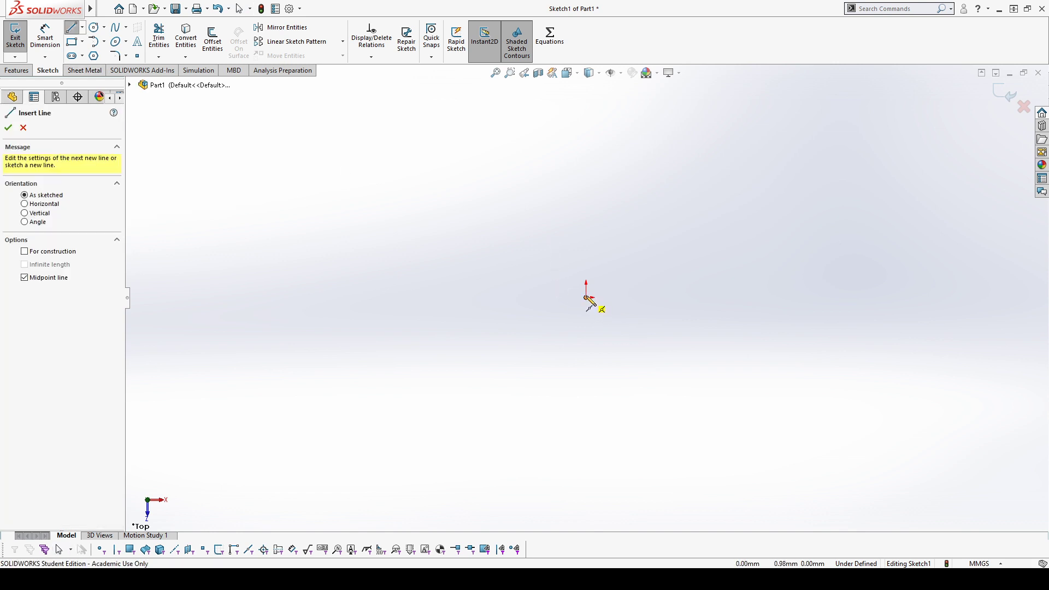
pyautogui.click(587, 298)
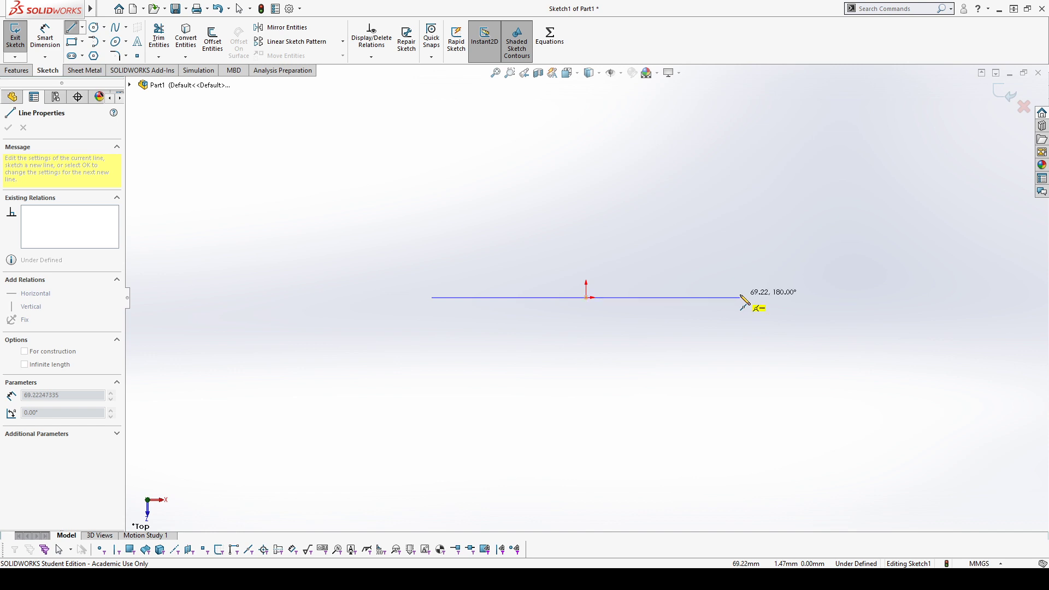
pyautogui.click(741, 298)
pyautogui.press('Escape')
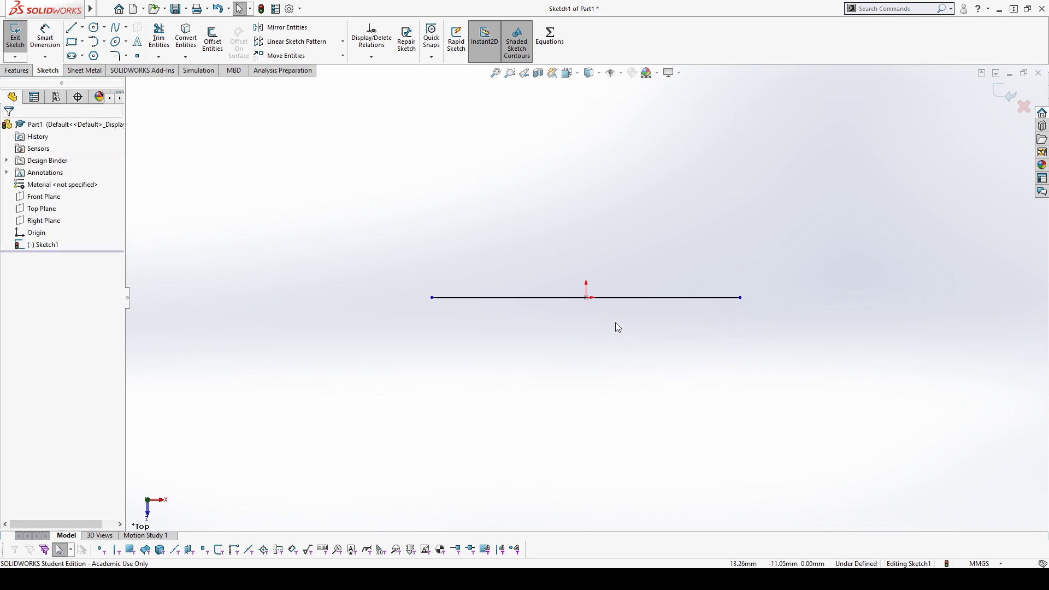
# Delete the midpoint line and its centre point from the sketch
pyautogui.moveTo(402, 237); pyautogui.dragTo(820, 376)
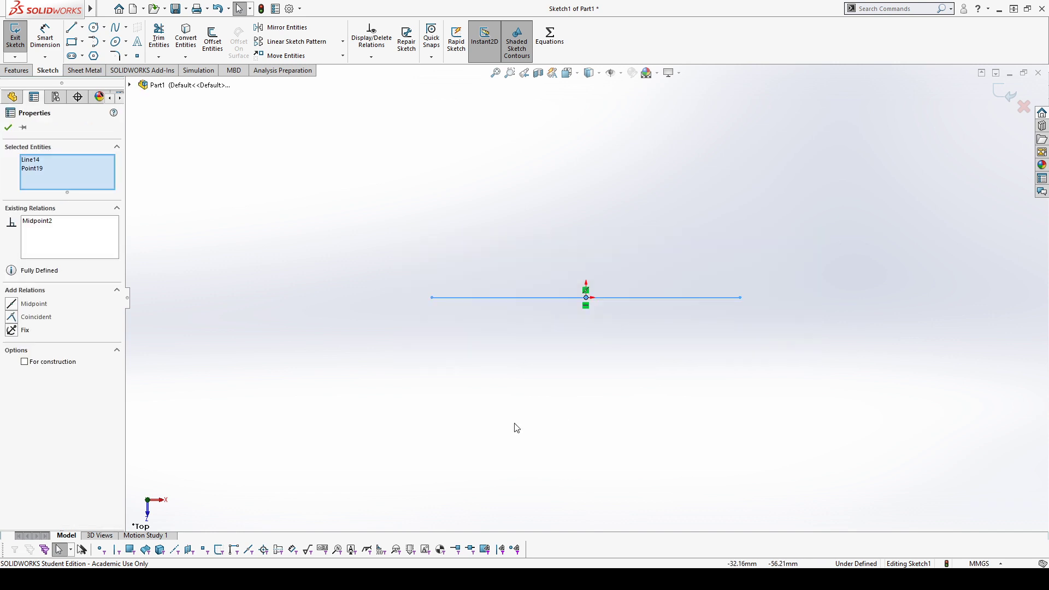
pyautogui.click(660, 346)
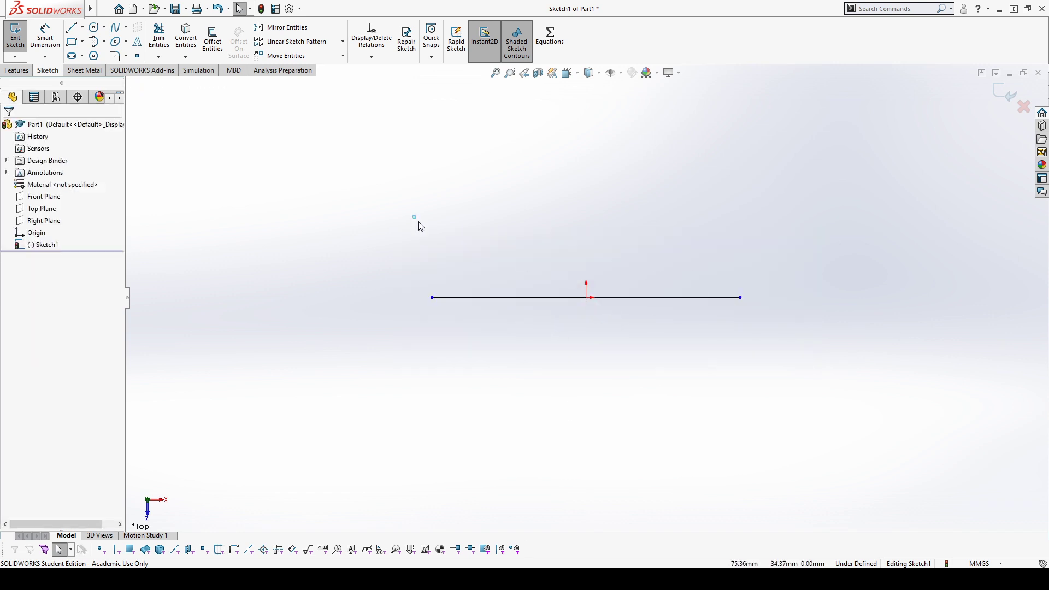
pyautogui.moveTo(414, 217); pyautogui.dragTo(787, 359)
pyautogui.press('Delete')
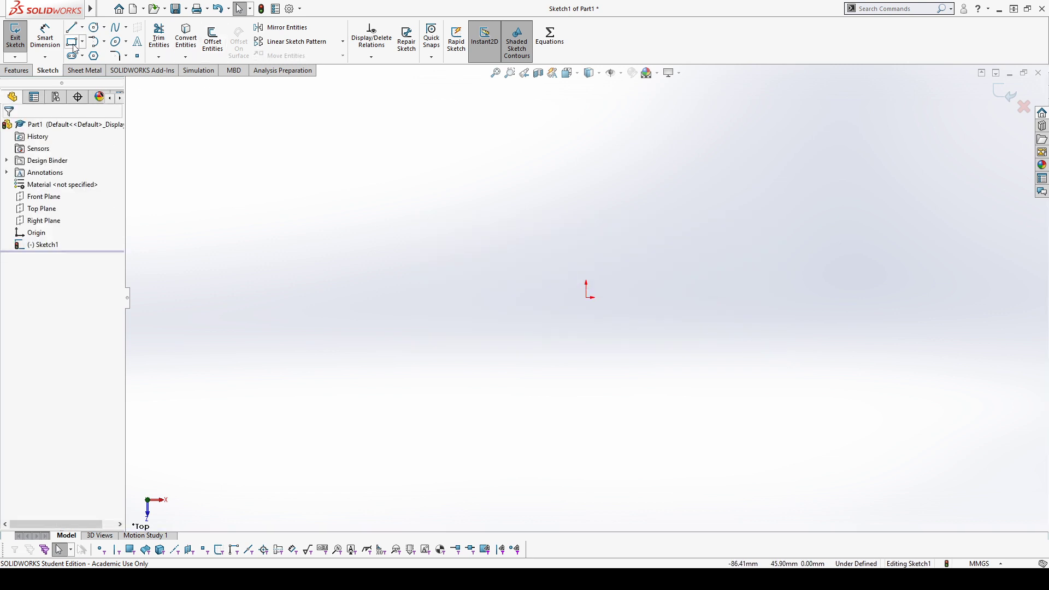
# Draw a free horizontal line about 114 mm long above the origin
pyautogui.click(71, 27)
pyautogui.click(454, 214)
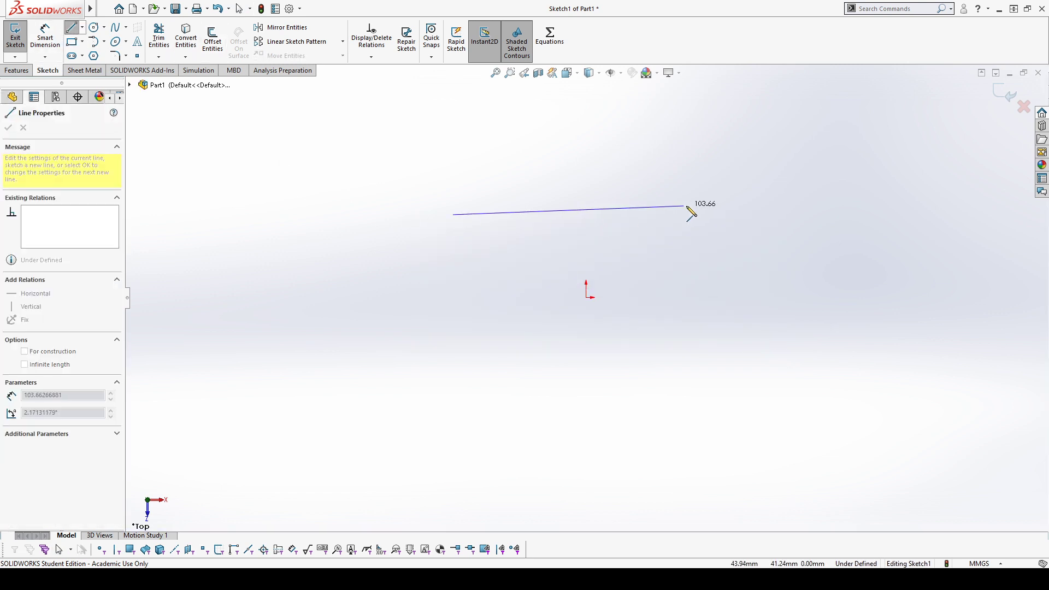
pyautogui.click(706, 215)
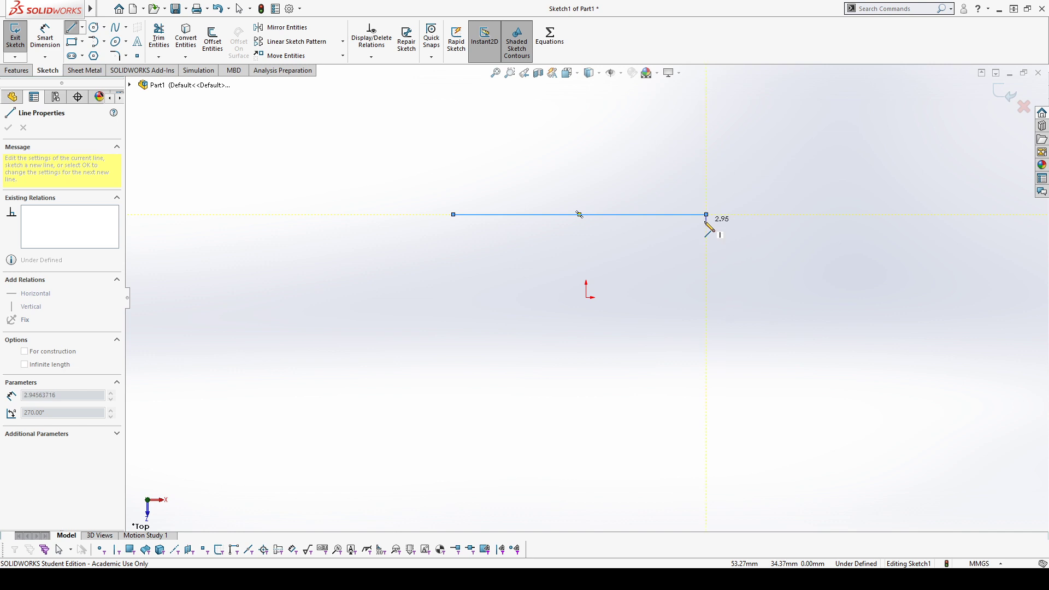
pyautogui.press('Escape')
# Try a Midpoint relation between the free horizontal line and the origin, and undo it
pyautogui.click(571, 214)
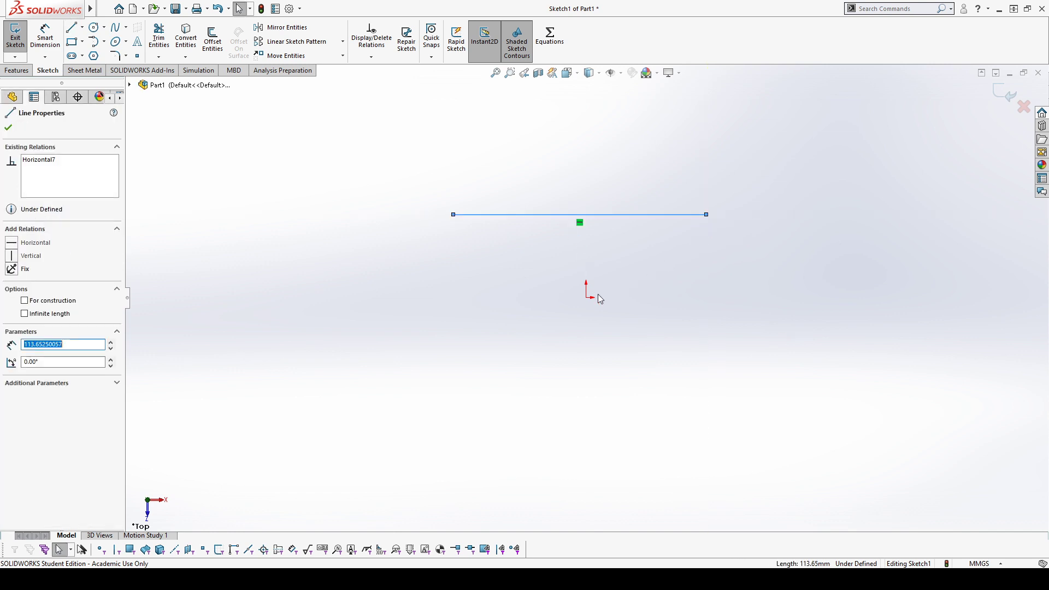
pyautogui.keyDown('ctrl'); pyautogui.click(587, 298); pyautogui.keyUp('ctrl')
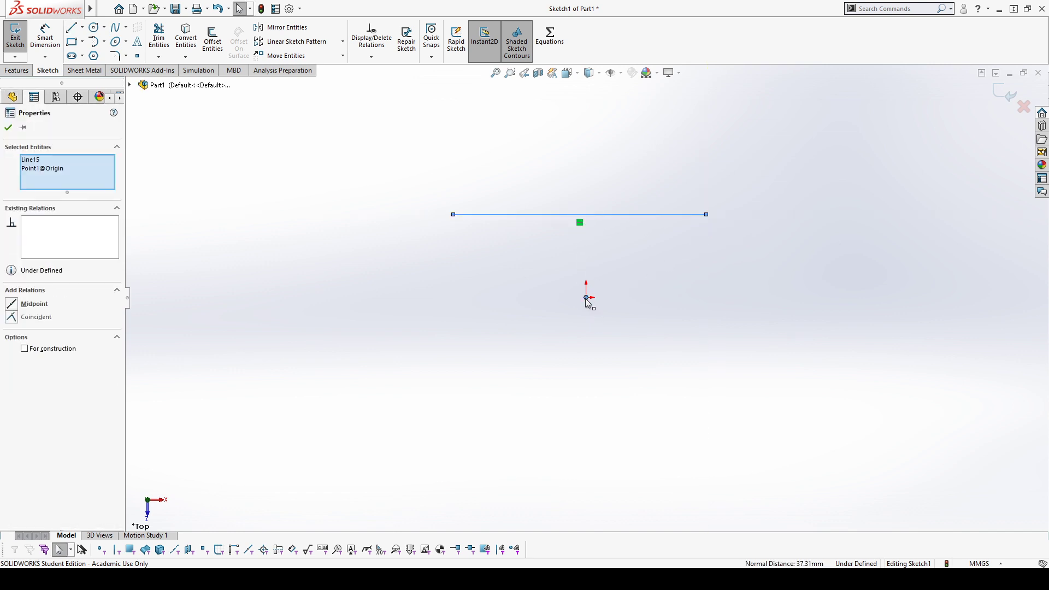
pyautogui.click(16, 305)
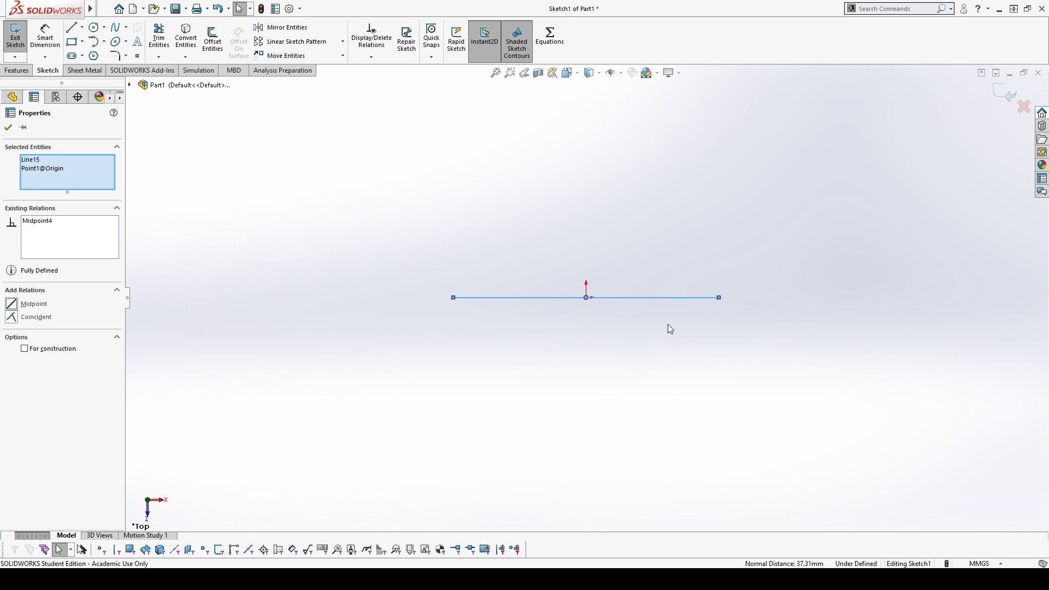
pyautogui.hotkey('ctrl', 'z')
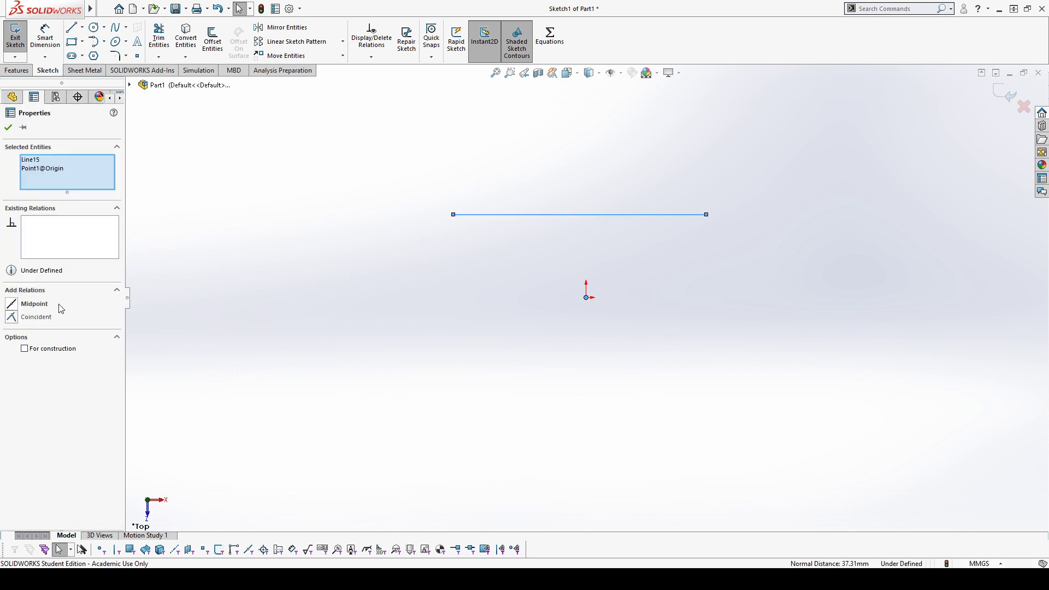
# Make the horizontal line coincident with the origin and shorten it to about 67 mm by moving its left endpoint
pyautogui.click(12, 318)
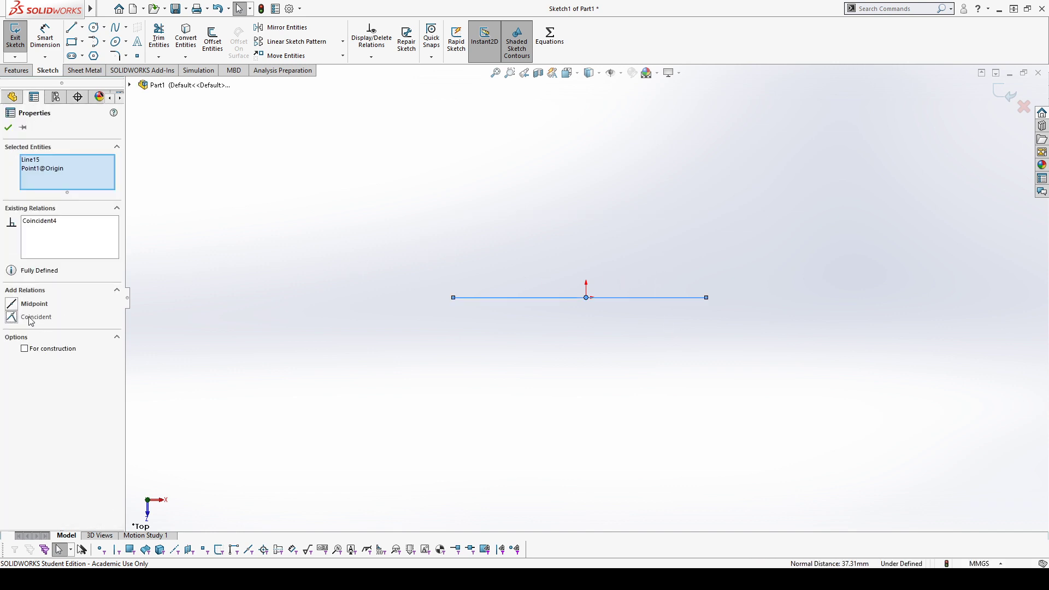
pyautogui.click(528, 298)
pyautogui.moveTo(704, 291); pyautogui.dragTo(717, 243)
pyautogui.click(718, 243)
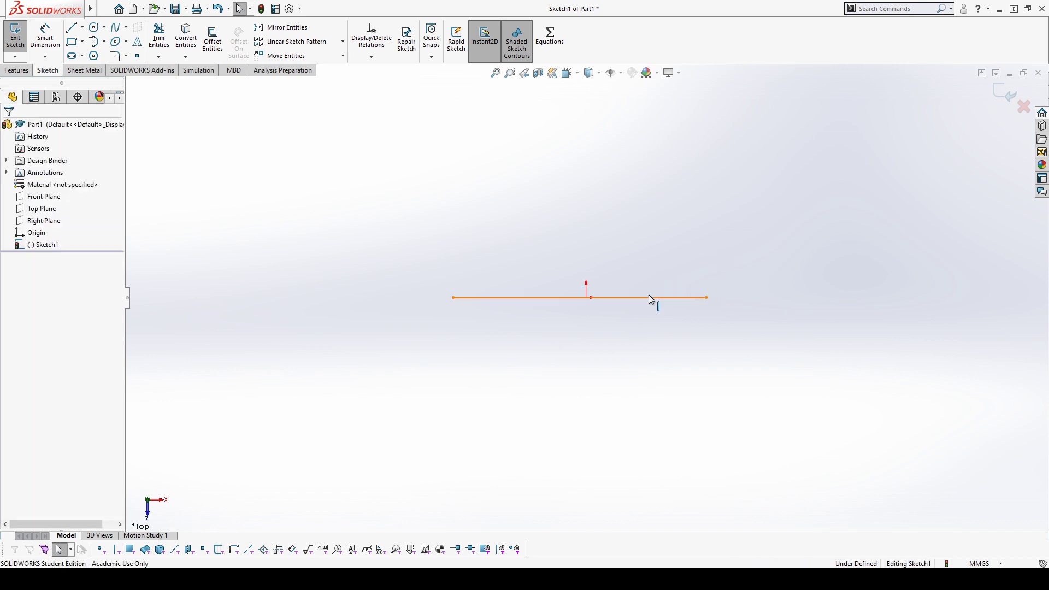
pyautogui.moveTo(649, 297); pyautogui.dragTo(478, 220)
pyautogui.moveTo(453, 297); pyautogui.dragTo(556, 297)
pyautogui.click(588, 375)
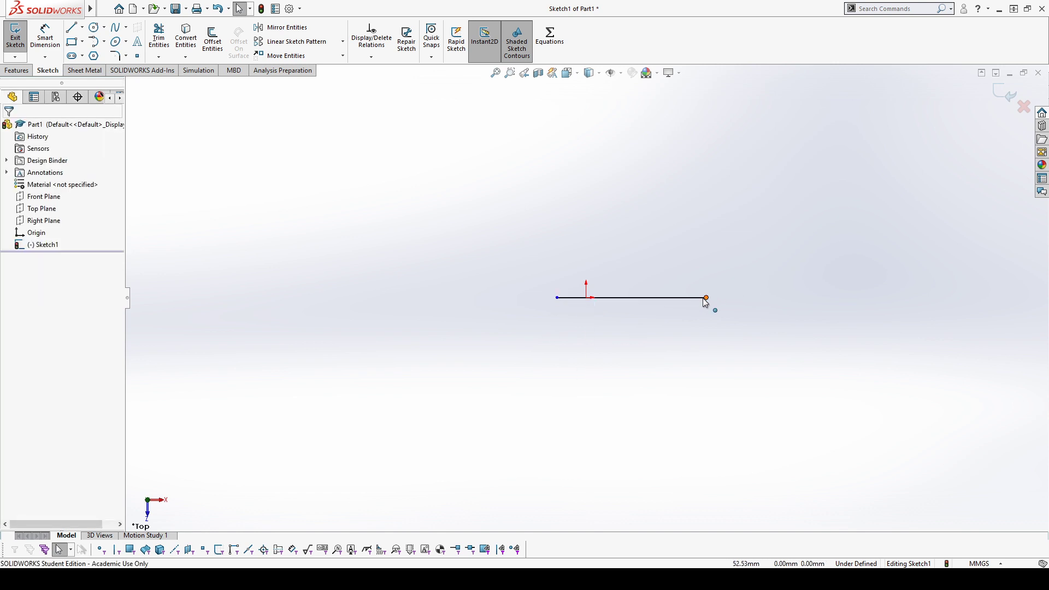
# Delete the horizontal line running through the origin
pyautogui.moveTo(460, 232); pyautogui.dragTo(814, 355)
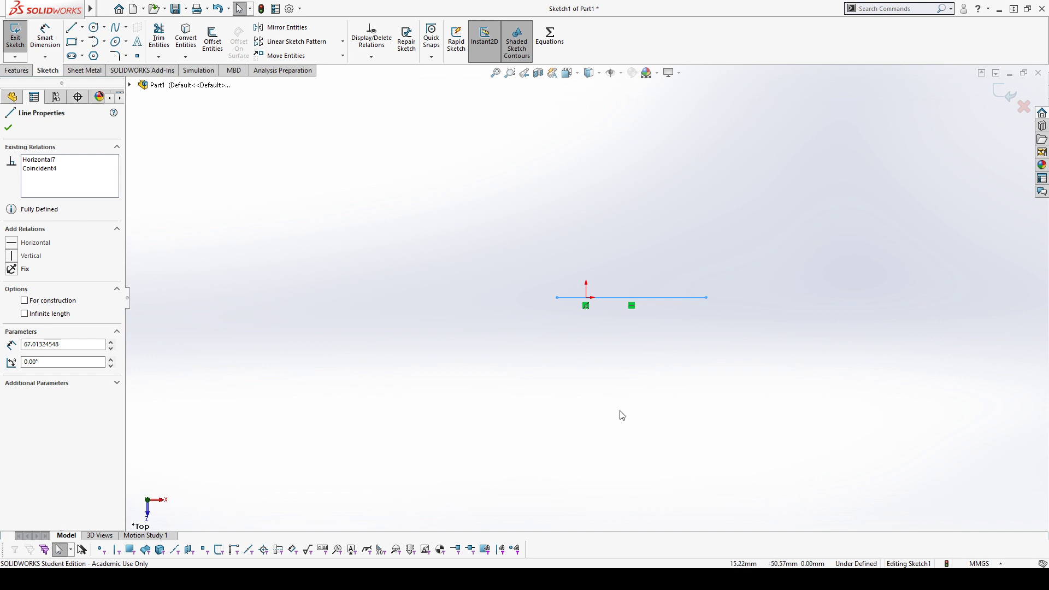
pyautogui.press('Delete')
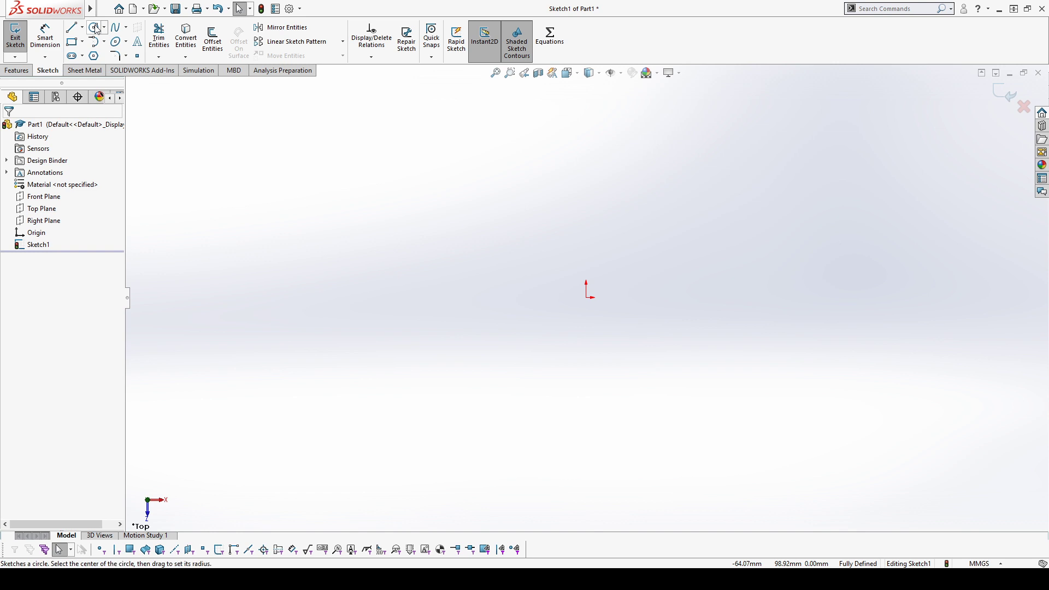
pyautogui.click(75, 45)
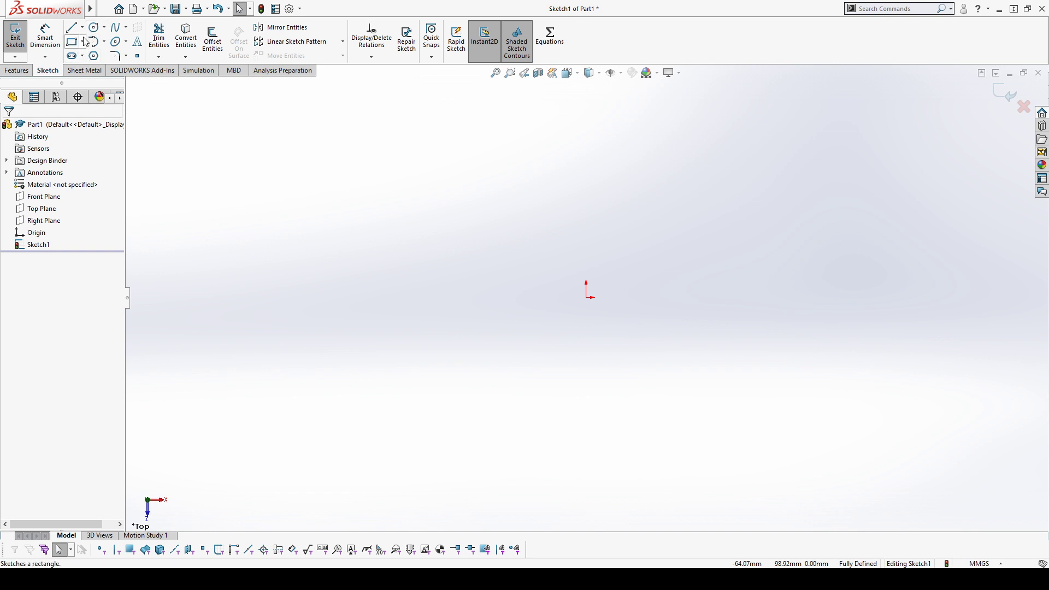
pyautogui.click(118, 72)
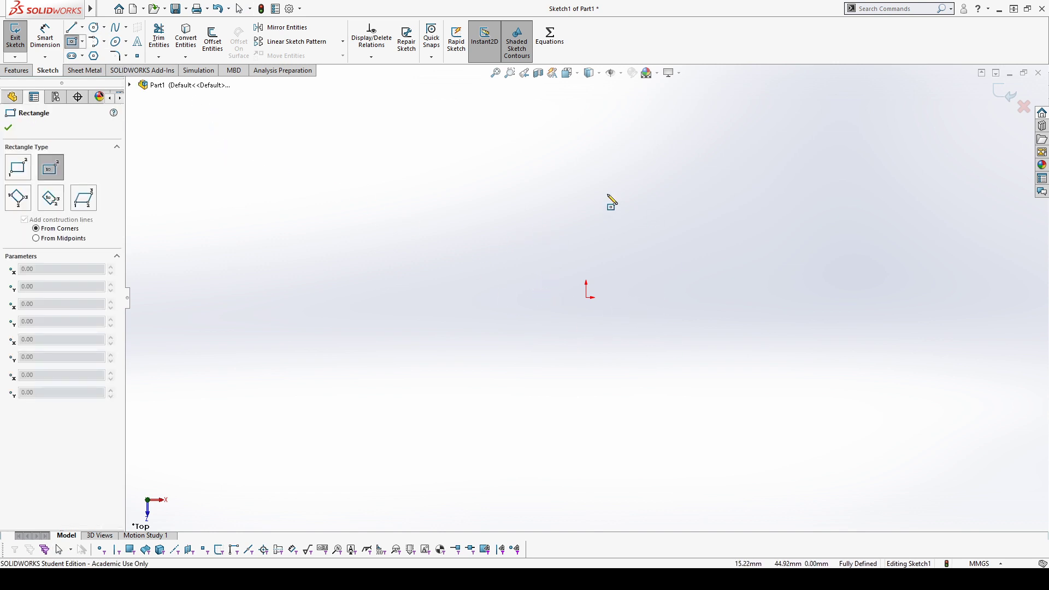
pyautogui.press('Escape')
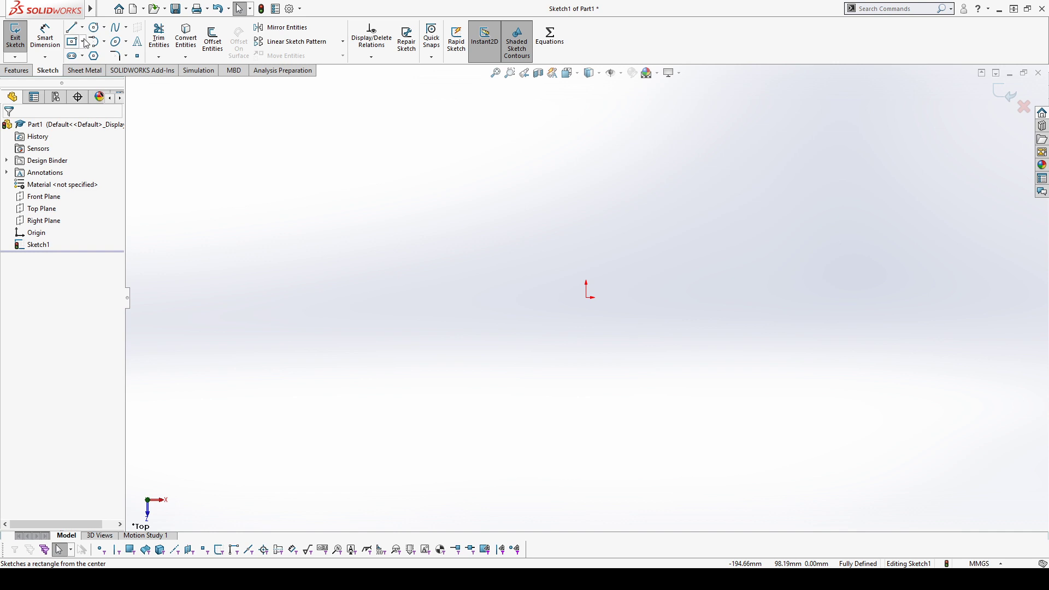
# Draw a corner rectangle about 113 × 66 mm from the origin and a center rectangle about 91 × 84 mm to its lower left
pyautogui.click(88, 60)
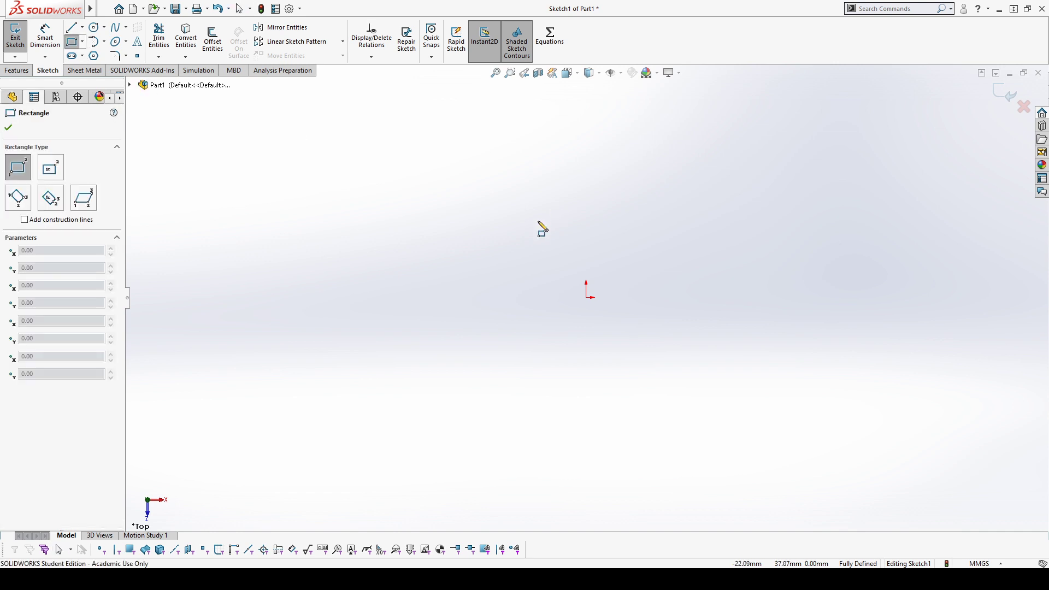
pyautogui.moveTo(587, 298)
pyautogui.mouseDown()
pyautogui.moveTo(845, 153)
pyautogui.moveTo(837, 152)
pyautogui.mouseUp()
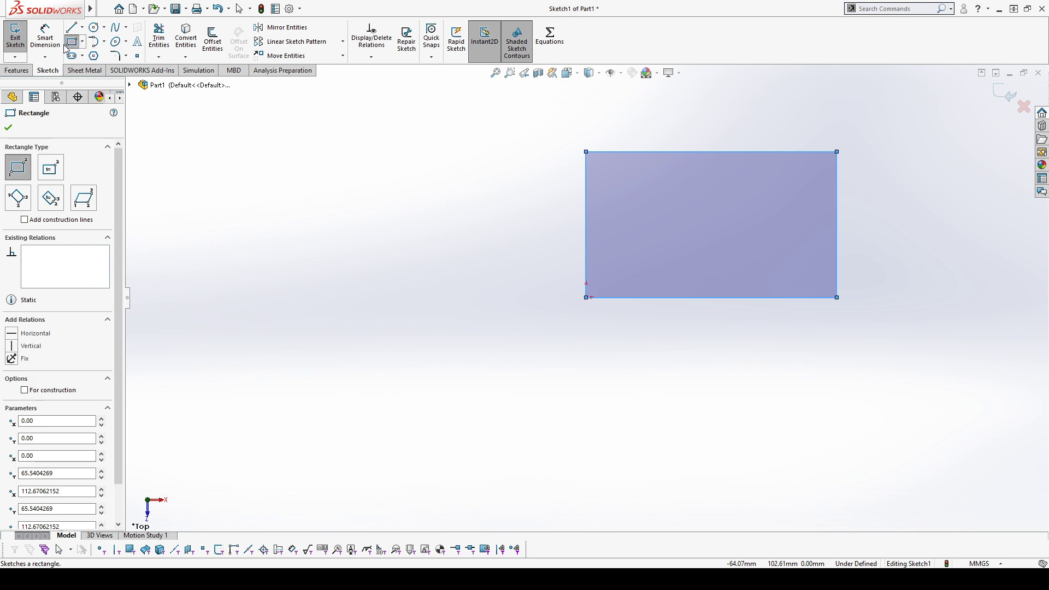
pyautogui.click(80, 70)
pyautogui.click(398, 366)
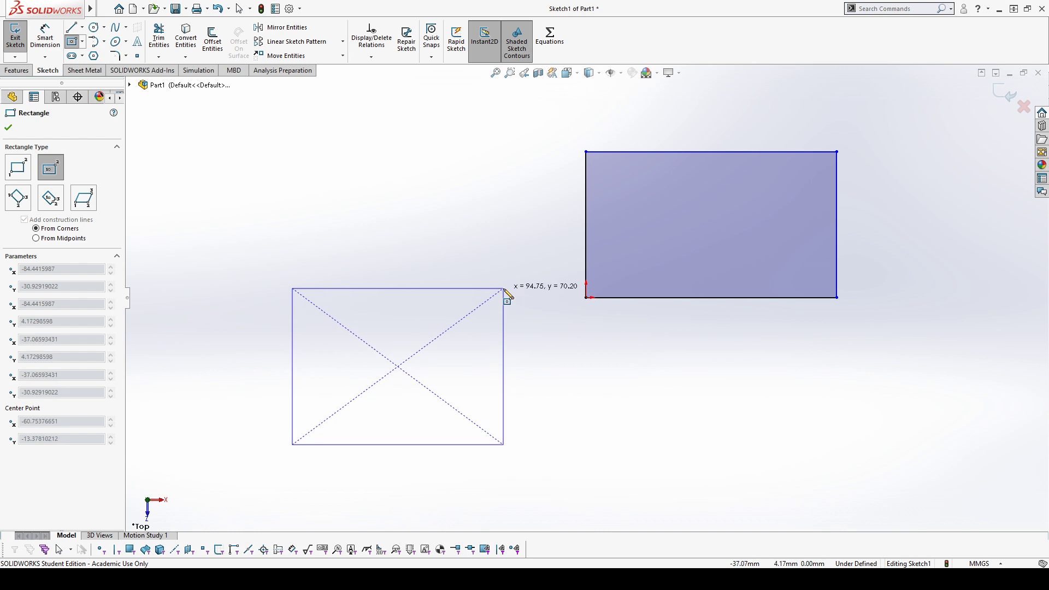
pyautogui.click(499, 272)
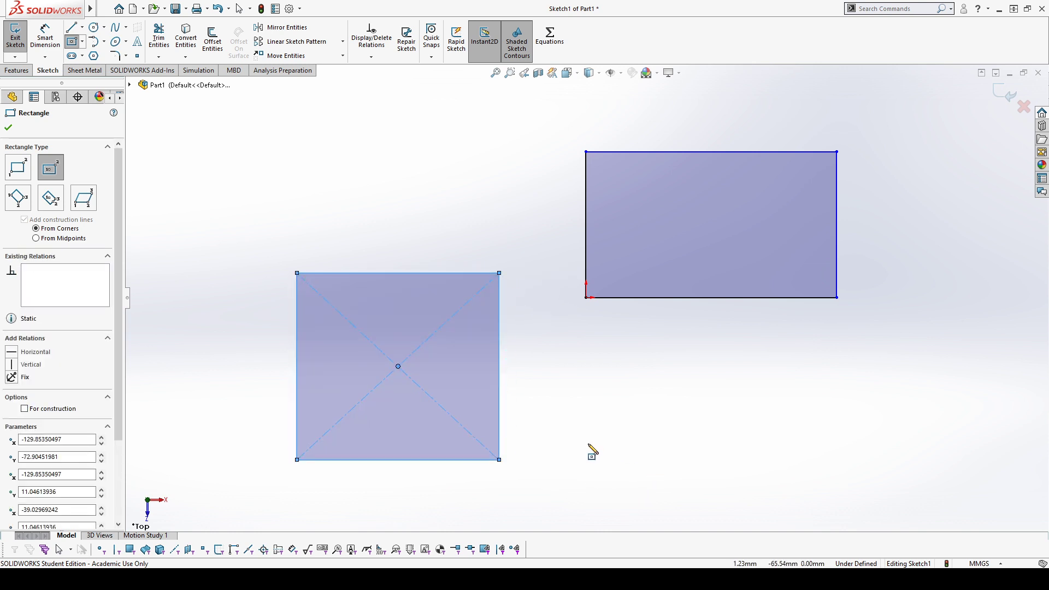
pyautogui.press('Escape')
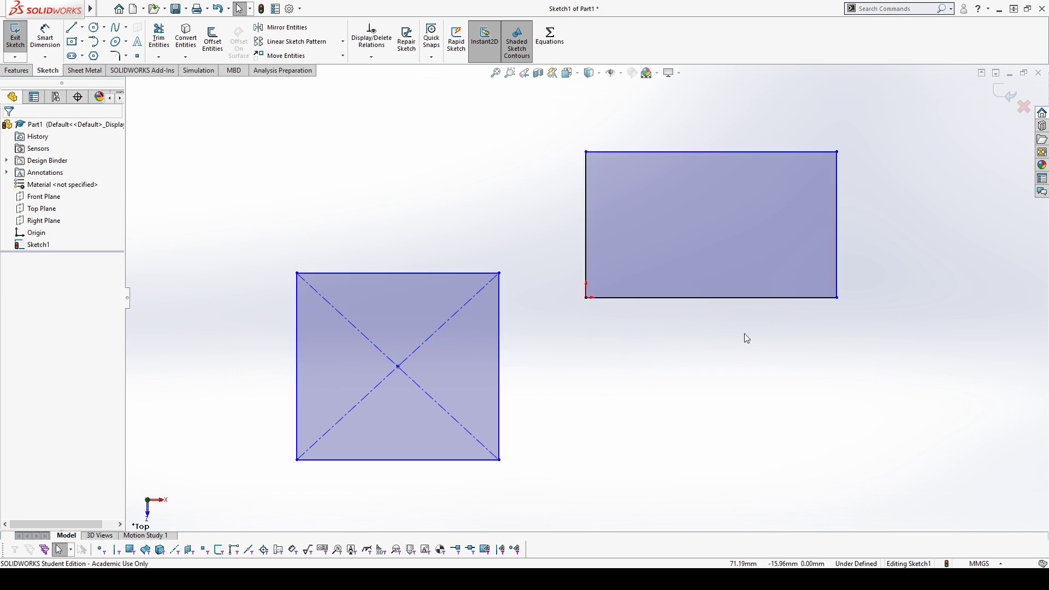
# Delete the corner rectangle and the center rectangle from the sketch
pyautogui.click(691, 248)
pyautogui.press('Delete')
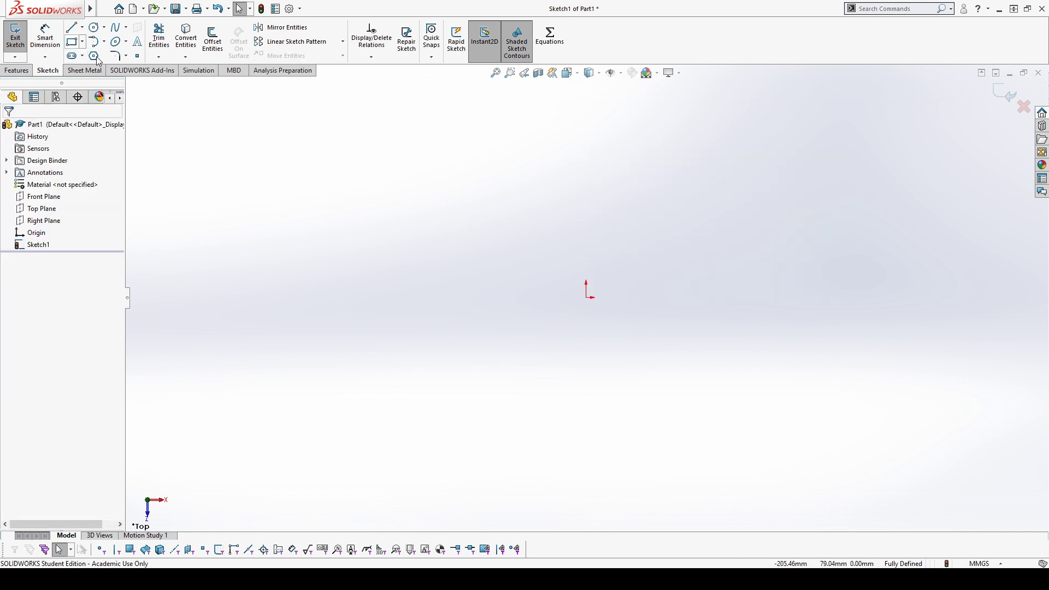
# Draw a corner rectangle about 89 × 56 mm to the upper left of the origin, with construction lines added from corners
pyautogui.click(72, 42)
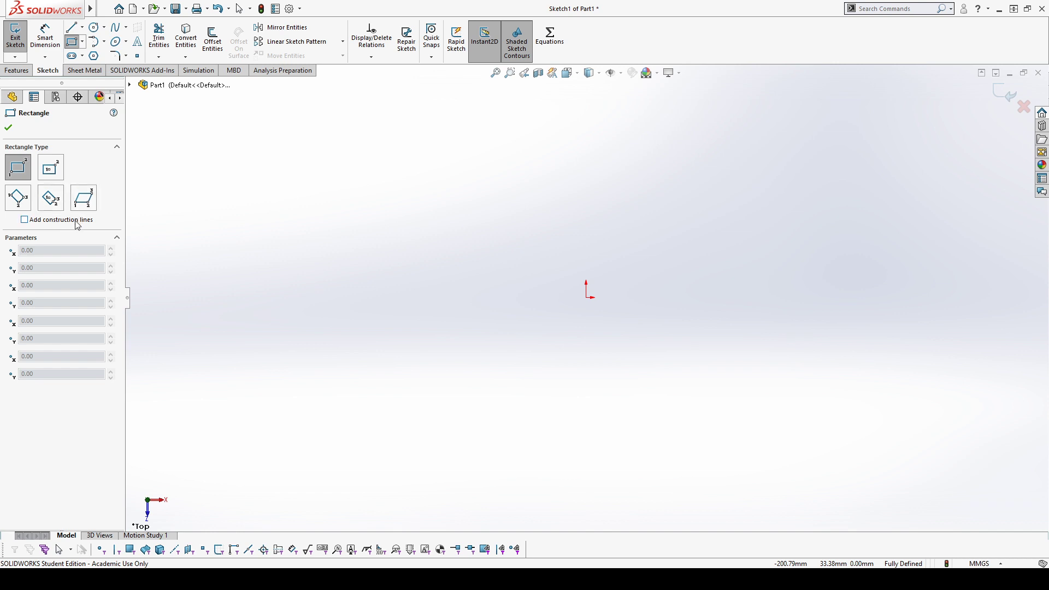
pyautogui.click(78, 221)
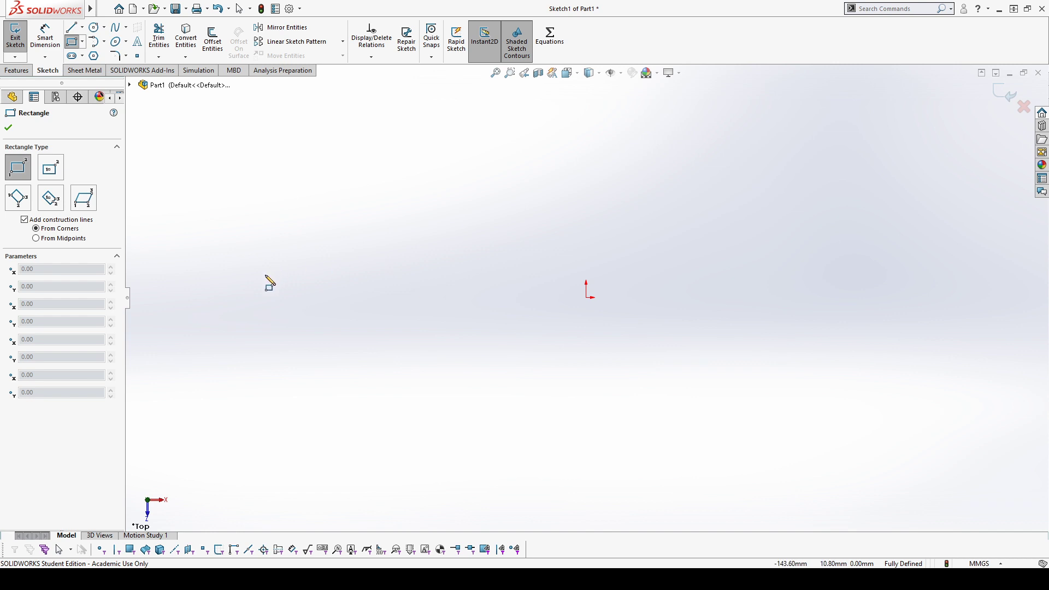
pyautogui.moveTo(255, 288); pyautogui.dragTo(454, 163)
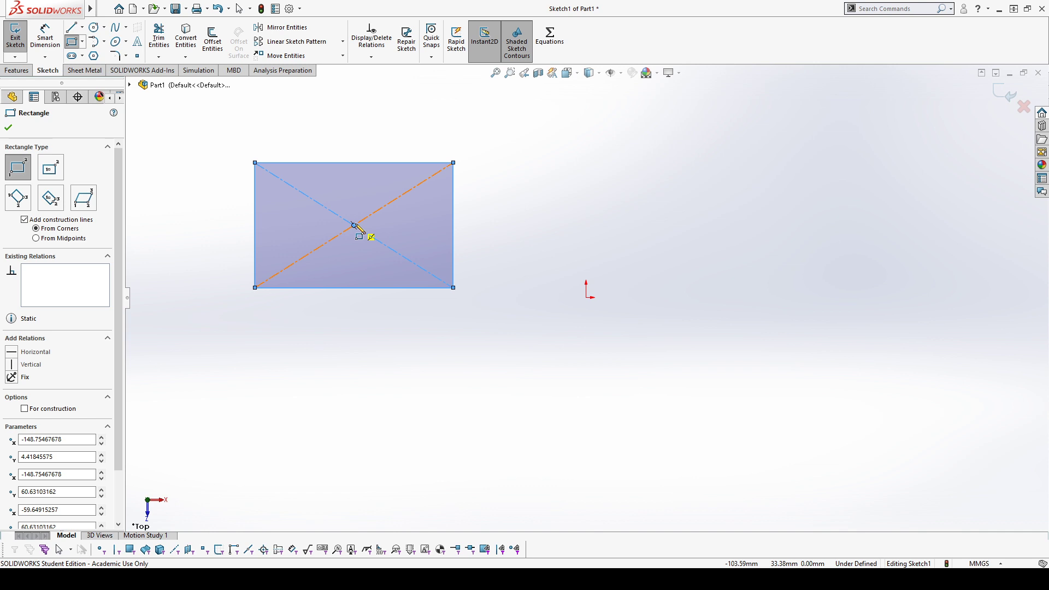
# Draw a corner rectangle about 108 × 46 mm below the origin, with construction lines added from midpoints
pyautogui.click(58, 241)
pyautogui.click(554, 384)
pyautogui.click(676, 334)
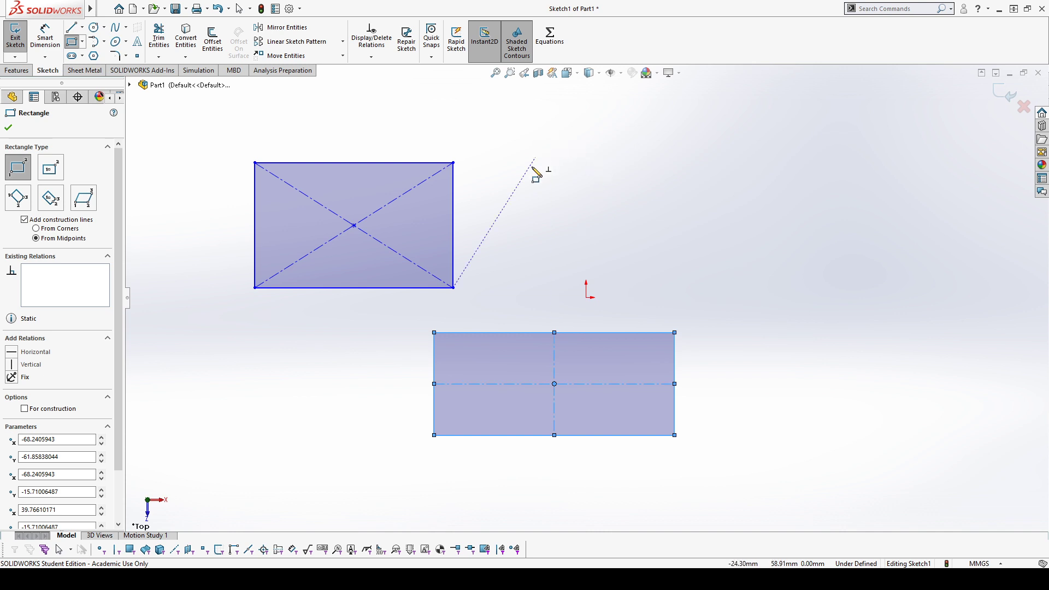
pyautogui.press('Escape')
# Inspect the relations on the upper rectangle's sides and delete both rectangles with their construction lines
pyautogui.click(457, 255)
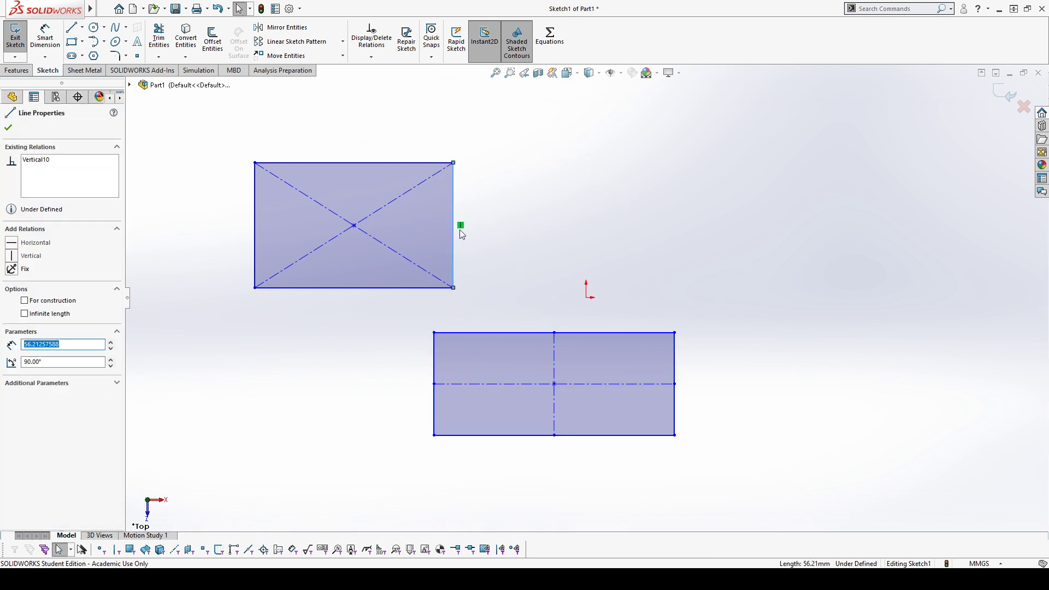
pyautogui.click(372, 162)
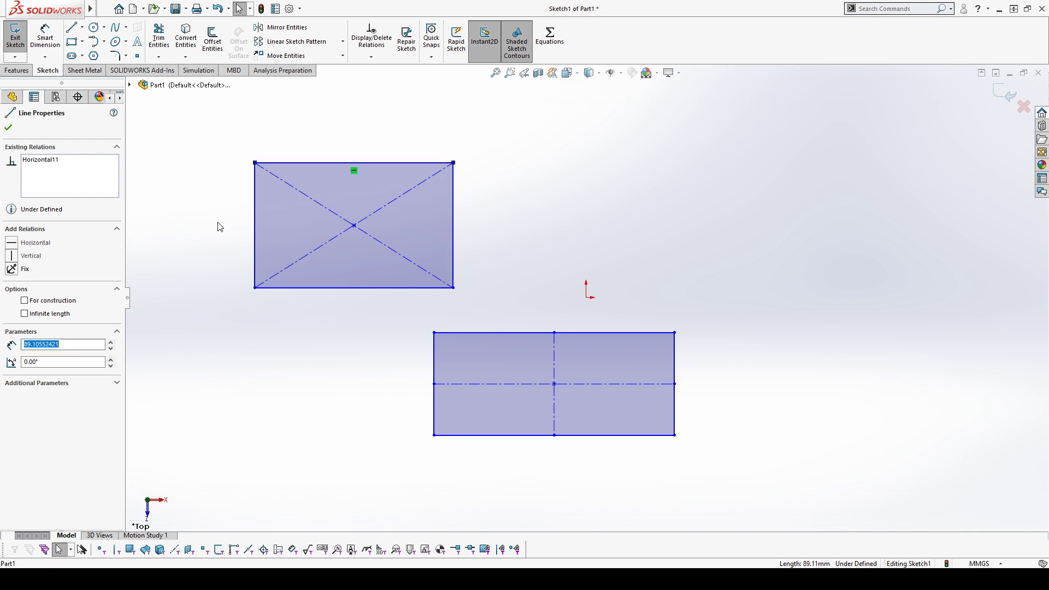
pyautogui.click(255, 228)
pyautogui.click(293, 363)
pyautogui.moveTo(200, 110); pyautogui.dragTo(834, 498)
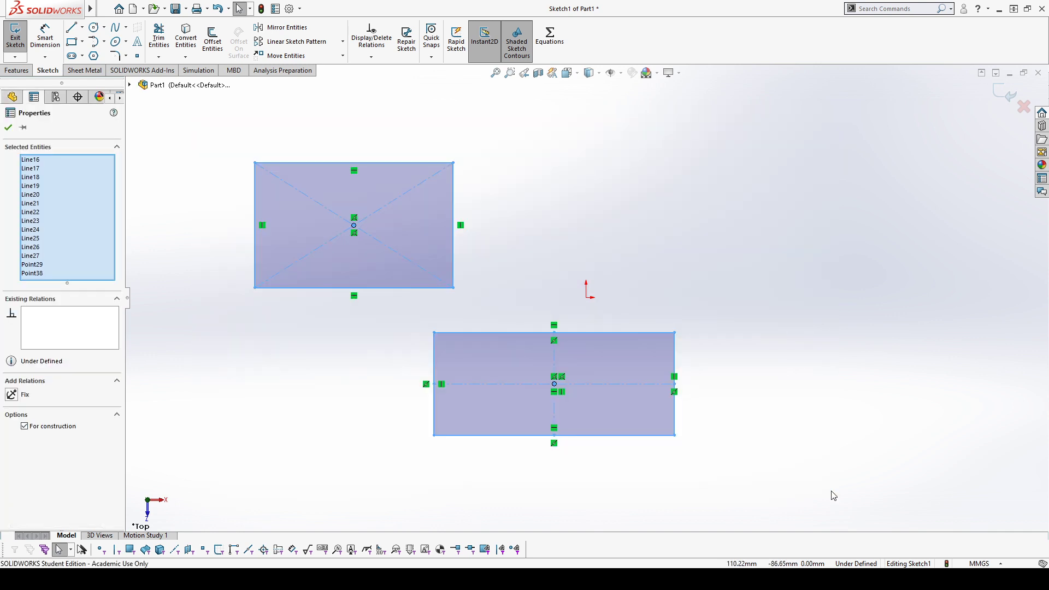
pyautogui.press('Delete')
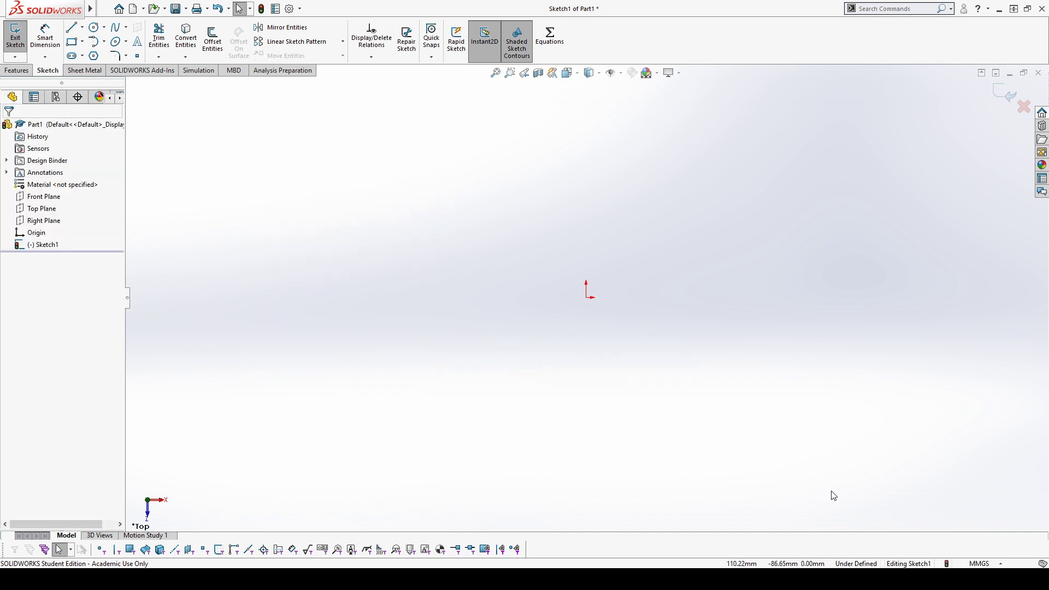
# Draw a slanted 3 point corner rectangle about 79 × 56 mm to the upper left of the origin, without construction lines
pyautogui.click(72, 42)
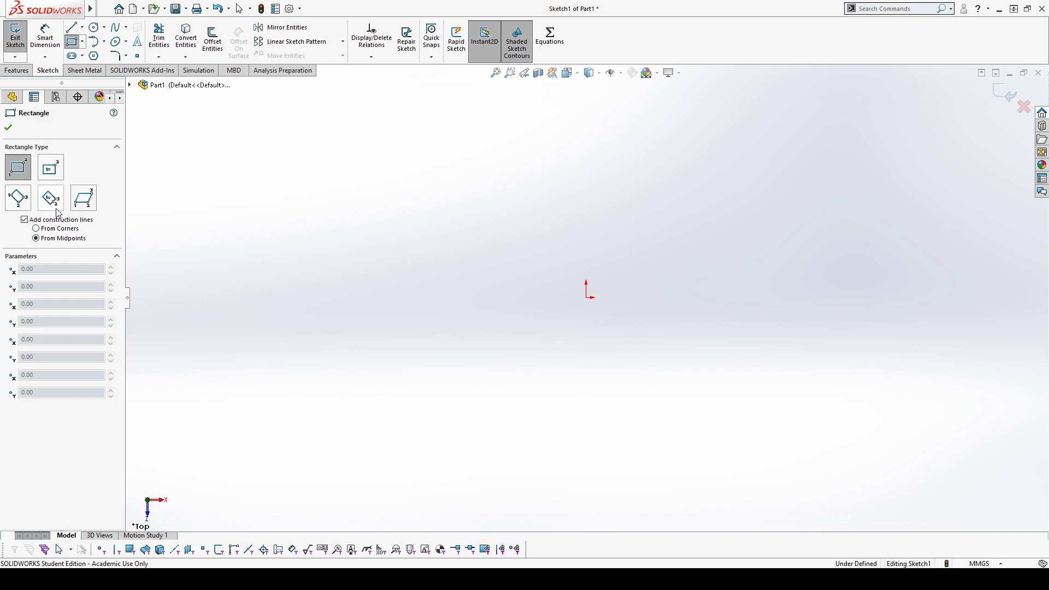
pyautogui.click(27, 206)
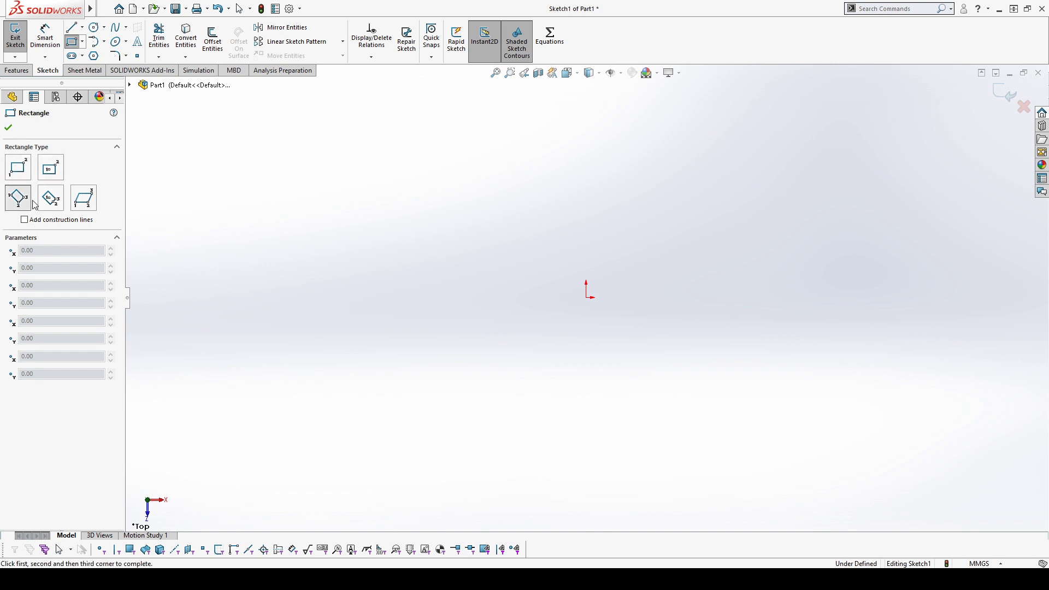
pyautogui.click(285, 214)
pyautogui.click(419, 326)
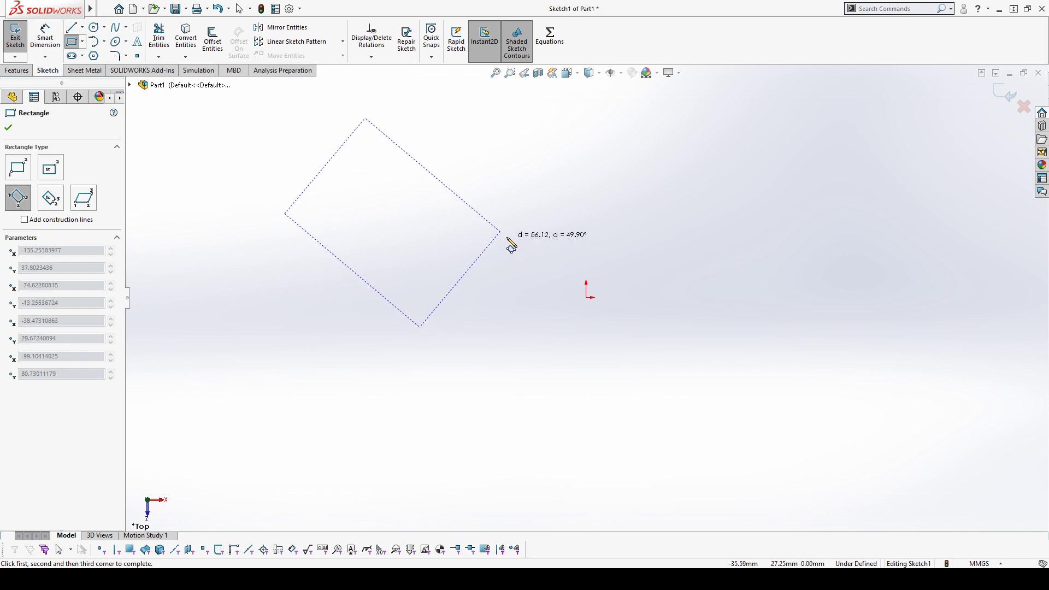
pyautogui.click(512, 246)
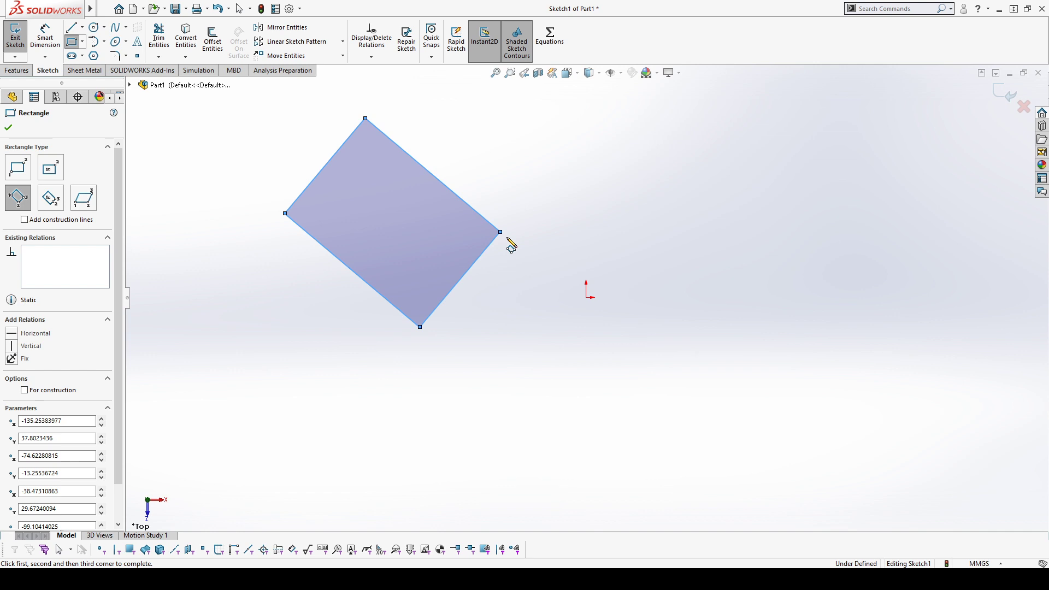
pyautogui.click(47, 224)
pyautogui.click(63, 222)
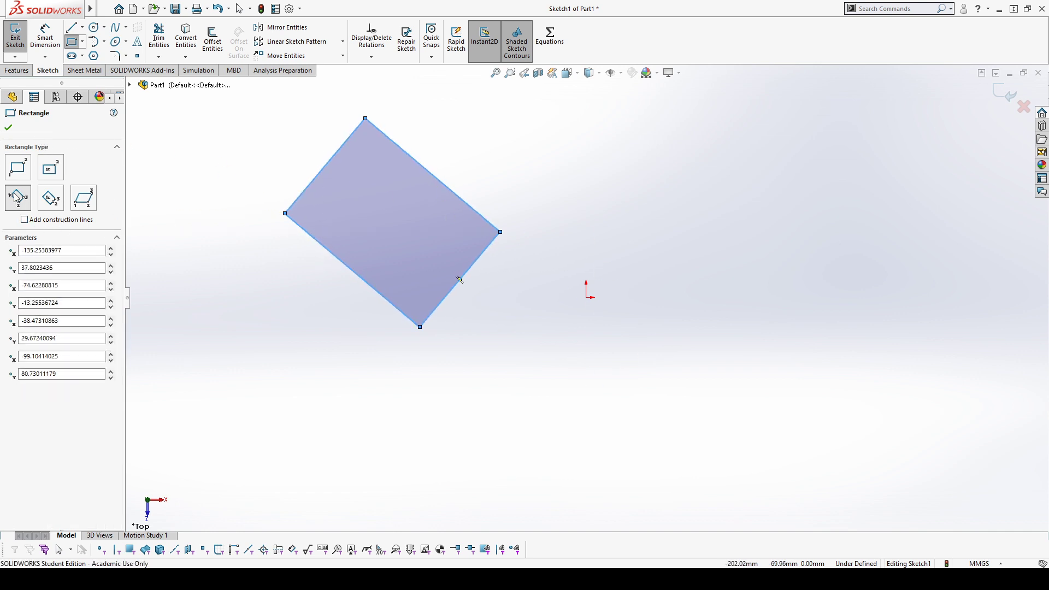
# Draw a slanted 3 point center rectangle about 93 × 71 mm, centred to the lower left of the origin
pyautogui.click(50, 198)
pyautogui.click(448, 407)
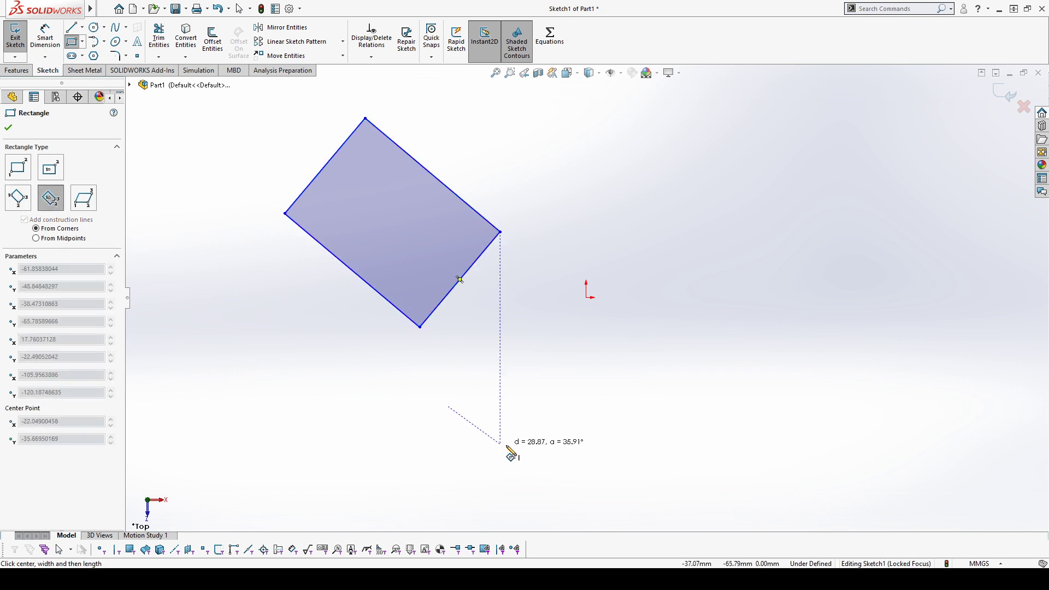
pyautogui.click(525, 479)
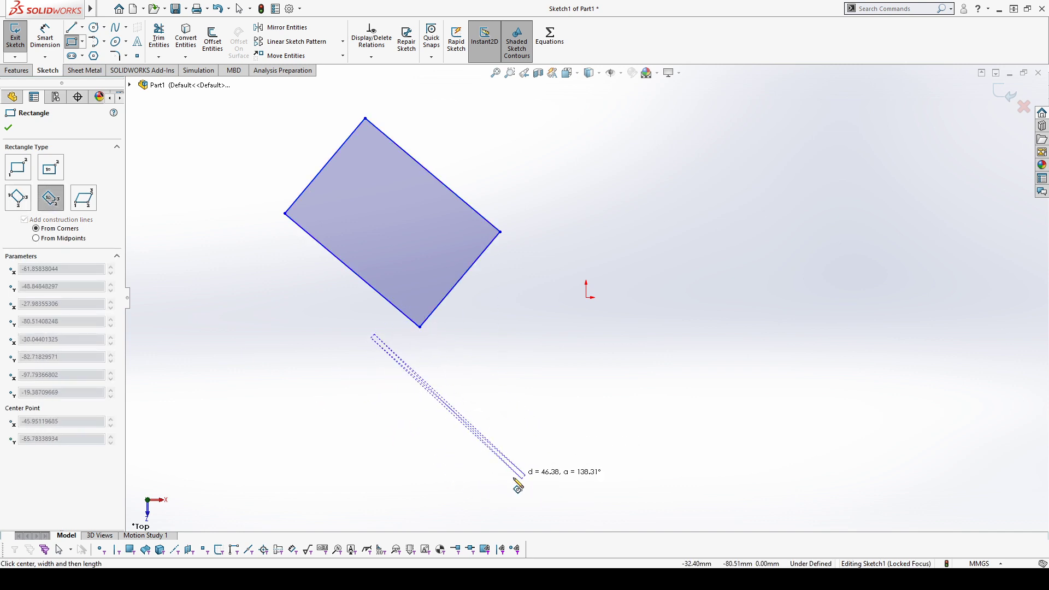
pyautogui.click(578, 419)
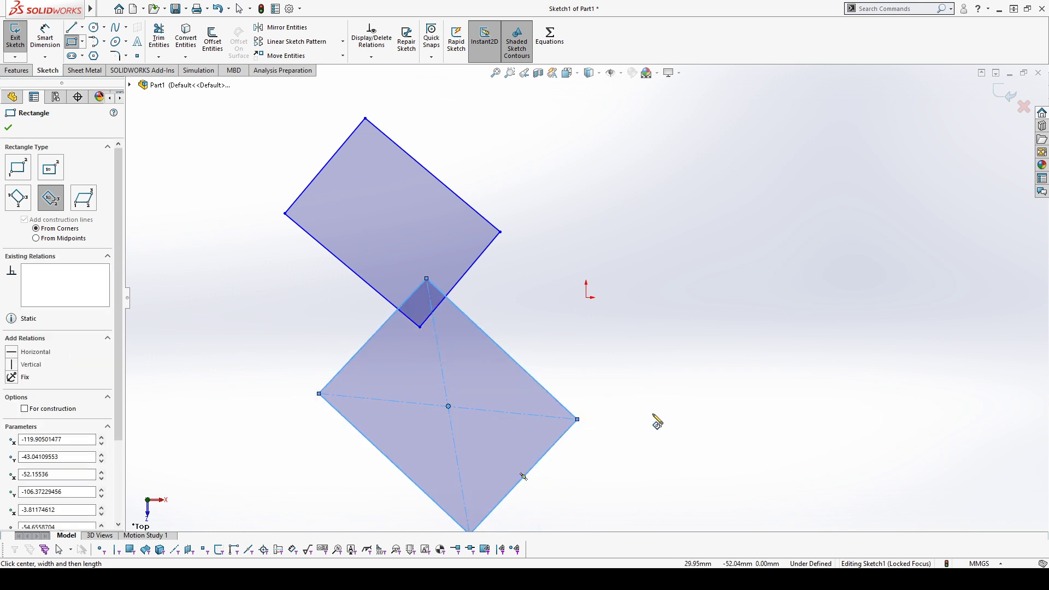
pyautogui.scroll(-2, 539, 387)
pyautogui.scroll(4, 544, 398)
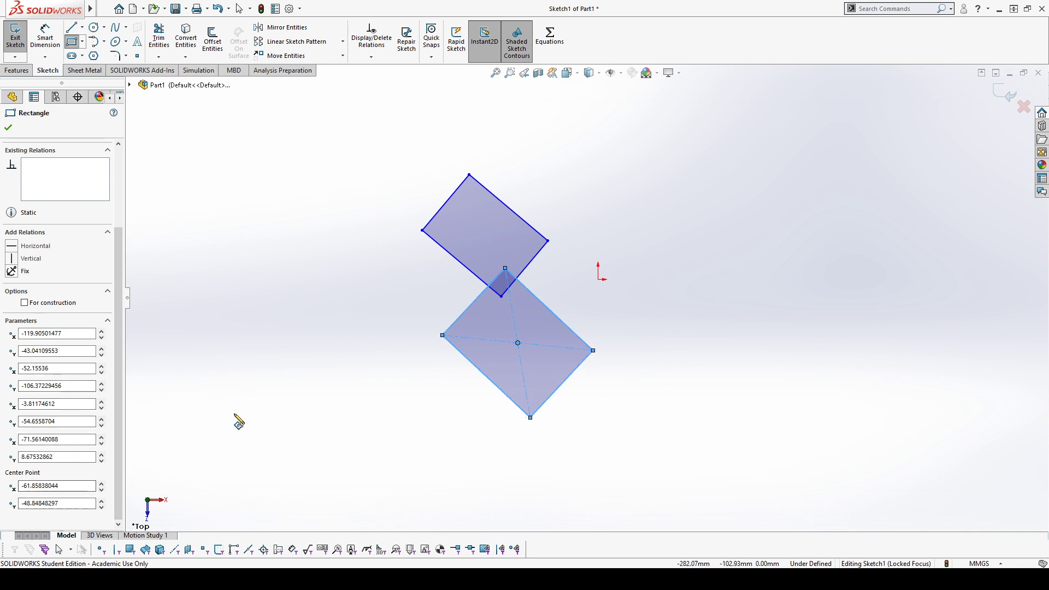
# Draw a parallelogram with a horizontal base about 106 mm long to the right of the origin, and check the base's relations
pyautogui.scroll(3, 30, 231)
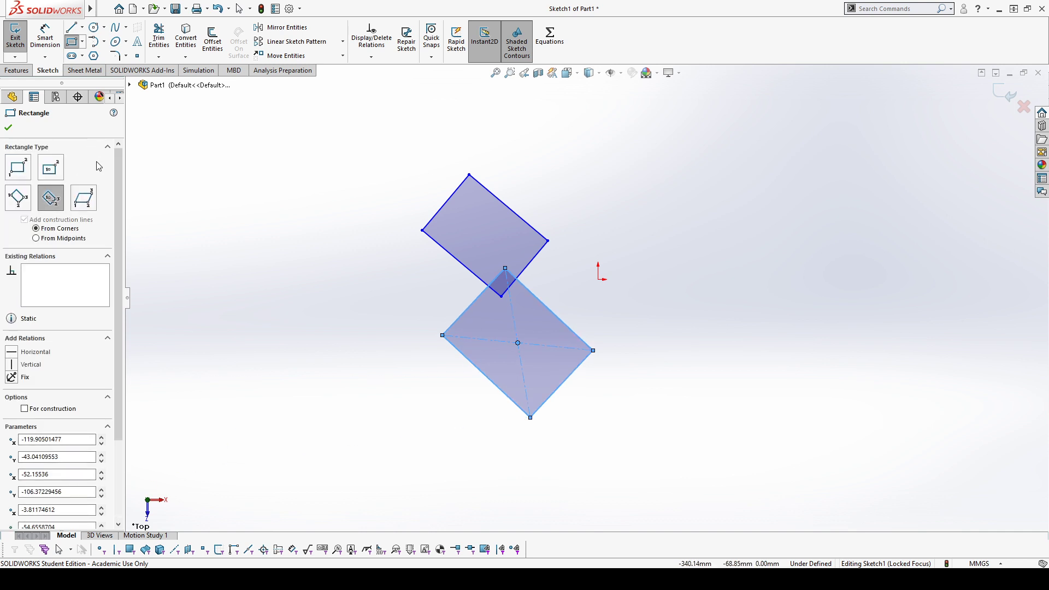
pyautogui.click(89, 203)
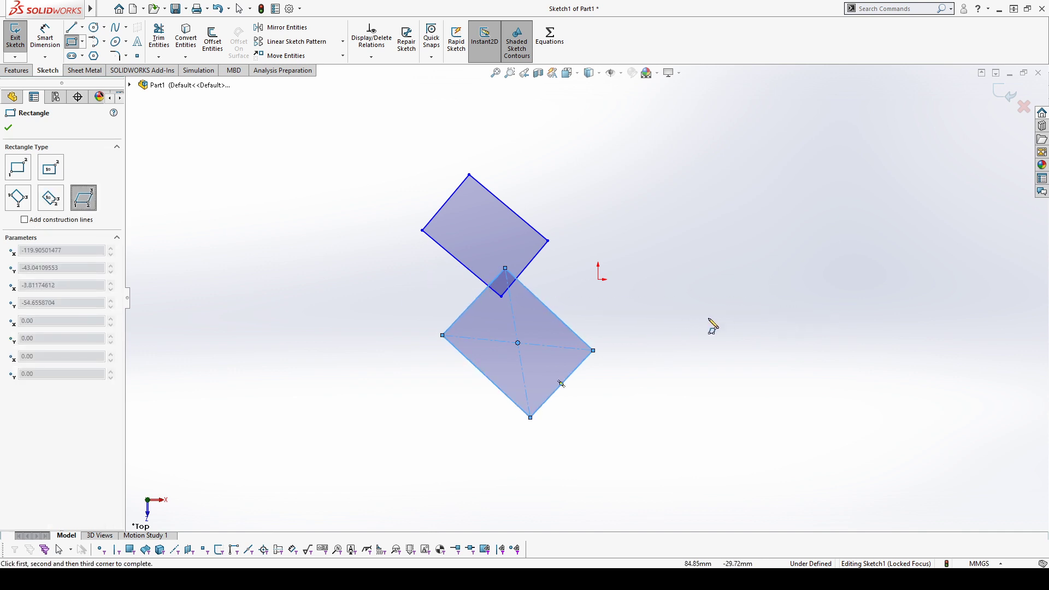
pyautogui.click(701, 312)
pyautogui.click(839, 309)
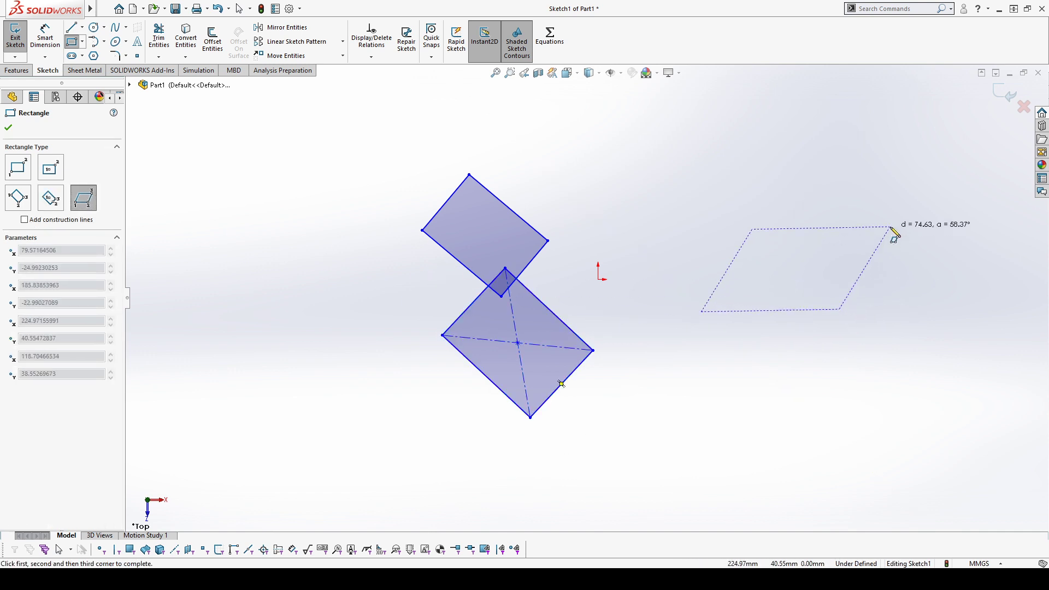
pyautogui.click(917, 234)
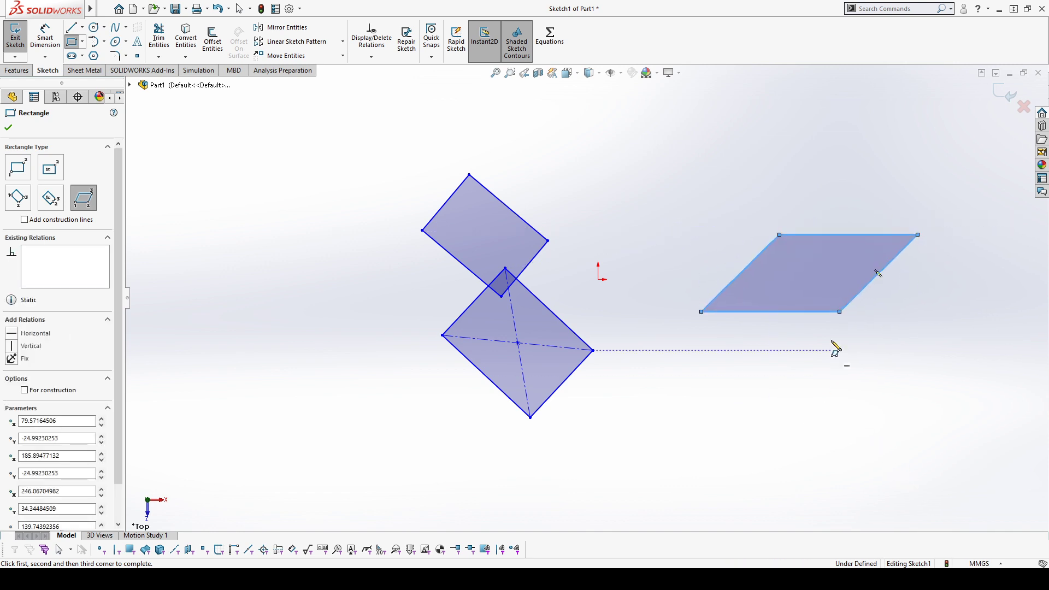
pyautogui.press('Escape')
pyautogui.click(805, 316)
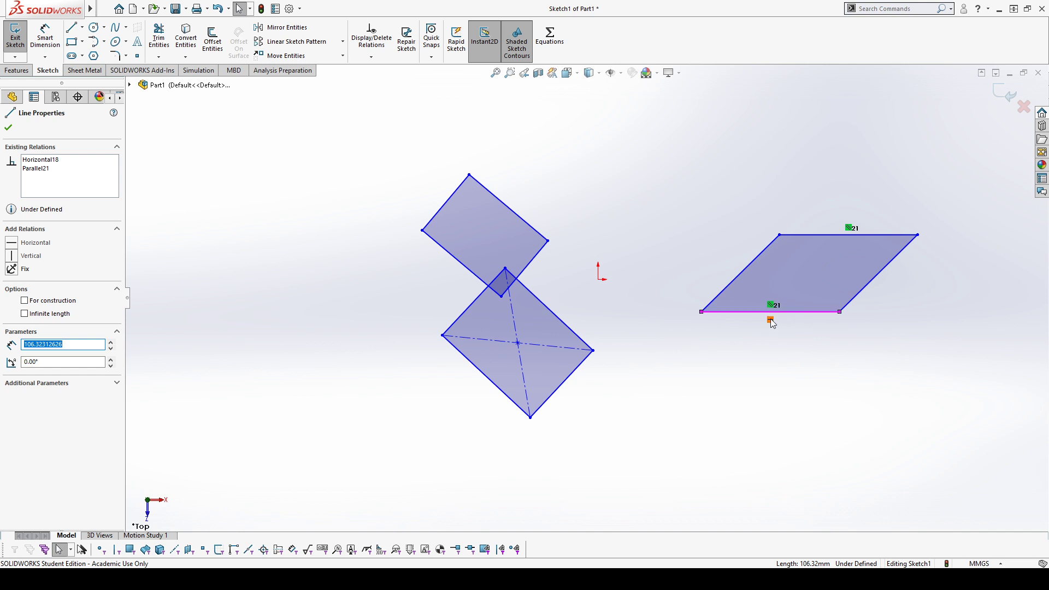
pyautogui.click(783, 348)
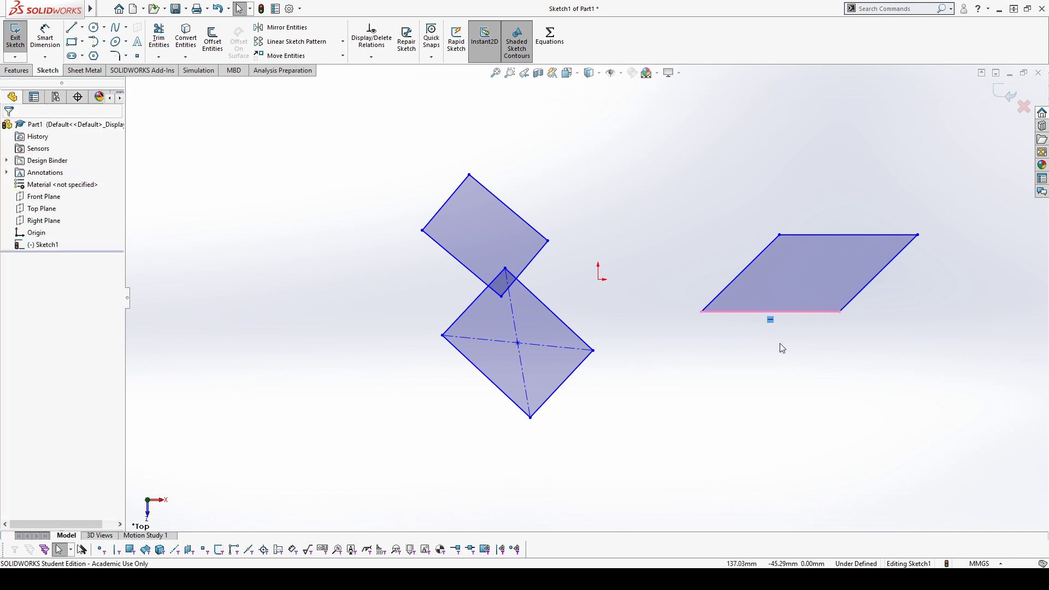
# Draw a second, slanted parallelogram about 72 × 50 mm above the first one, without construction lines
pyautogui.click(82, 42)
pyautogui.click(110, 103)
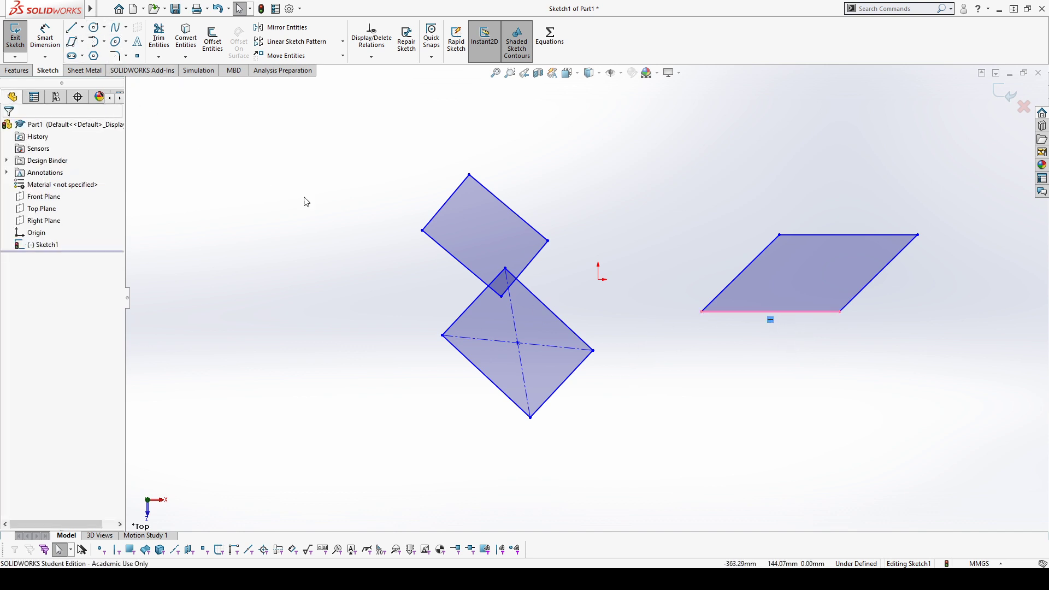
pyautogui.click(656, 183)
pyautogui.click(740, 141)
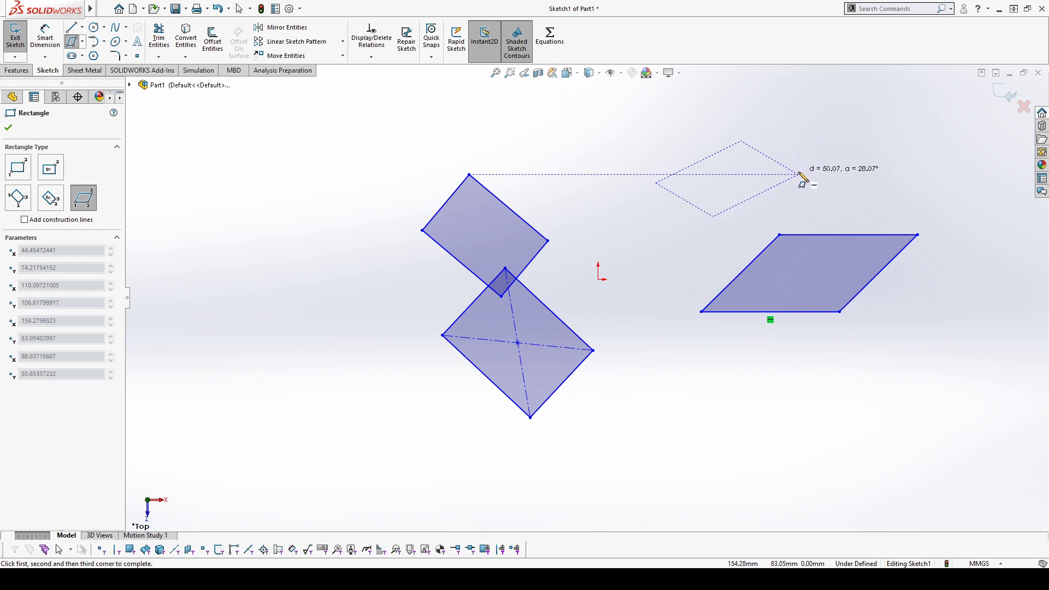
pyautogui.click(797, 172)
pyautogui.press('Escape')
# Inspect the relations on two adjacent sides of the upper parallelogram
pyautogui.click(703, 165)
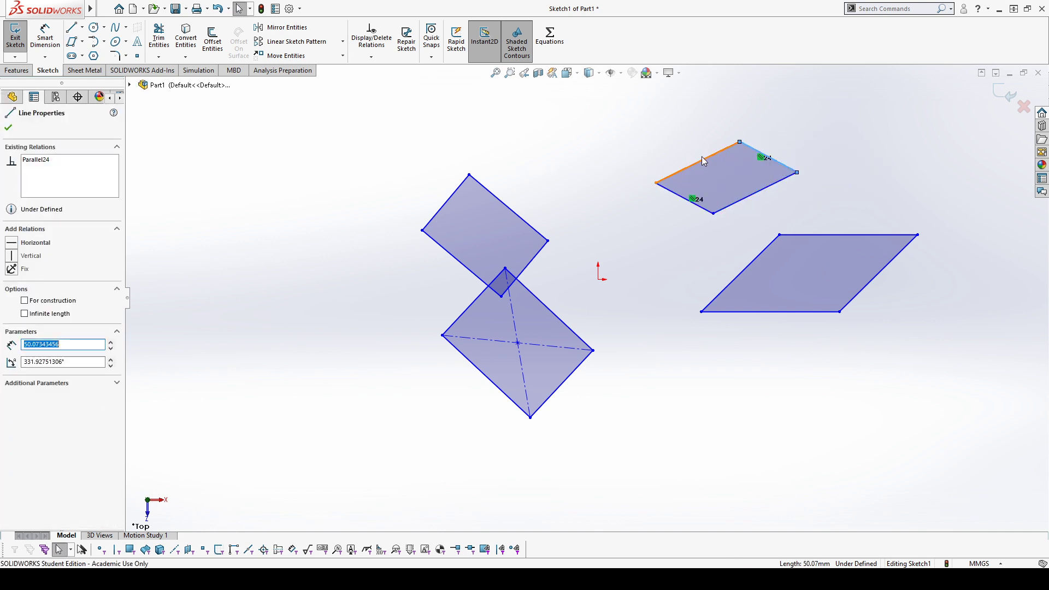
pyautogui.click(699, 158)
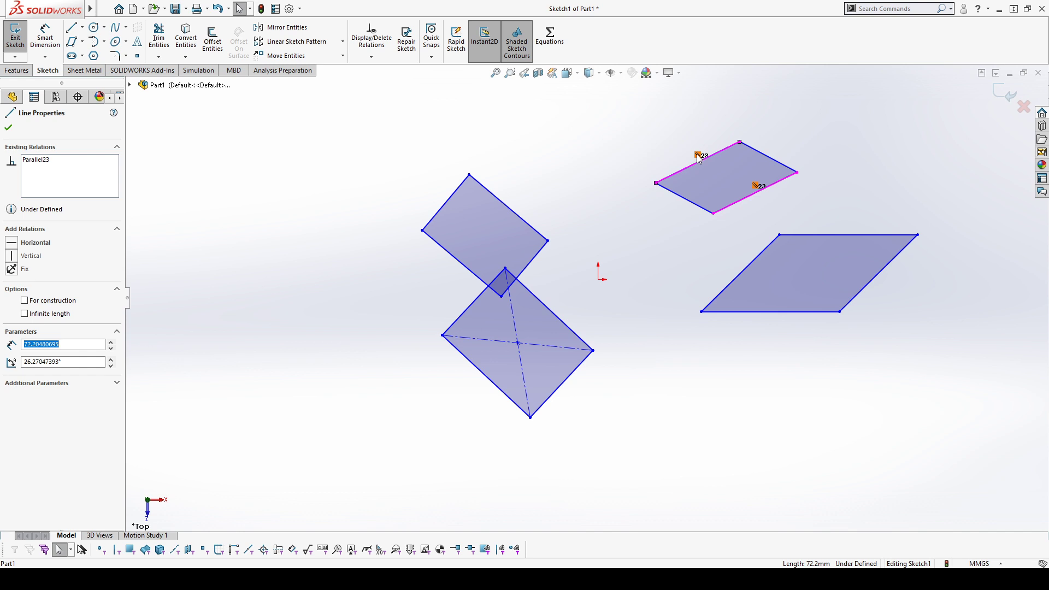
pyautogui.click(763, 218)
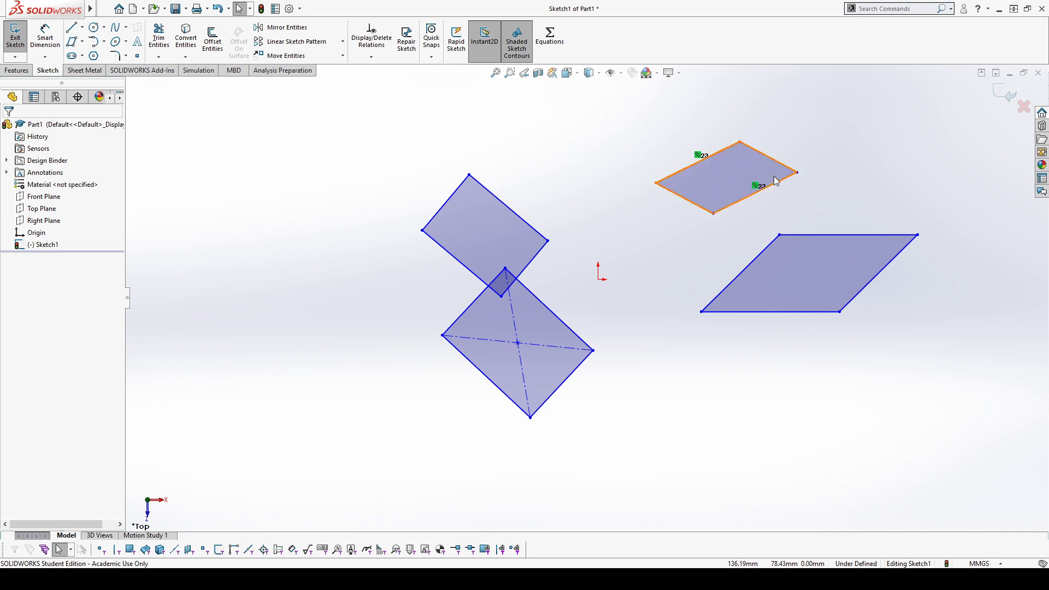
# Delete both parallelograms and both slanted rectangles, including the construction lines, to empty the sketch
pyautogui.moveTo(548, 119); pyautogui.dragTo(980, 445)
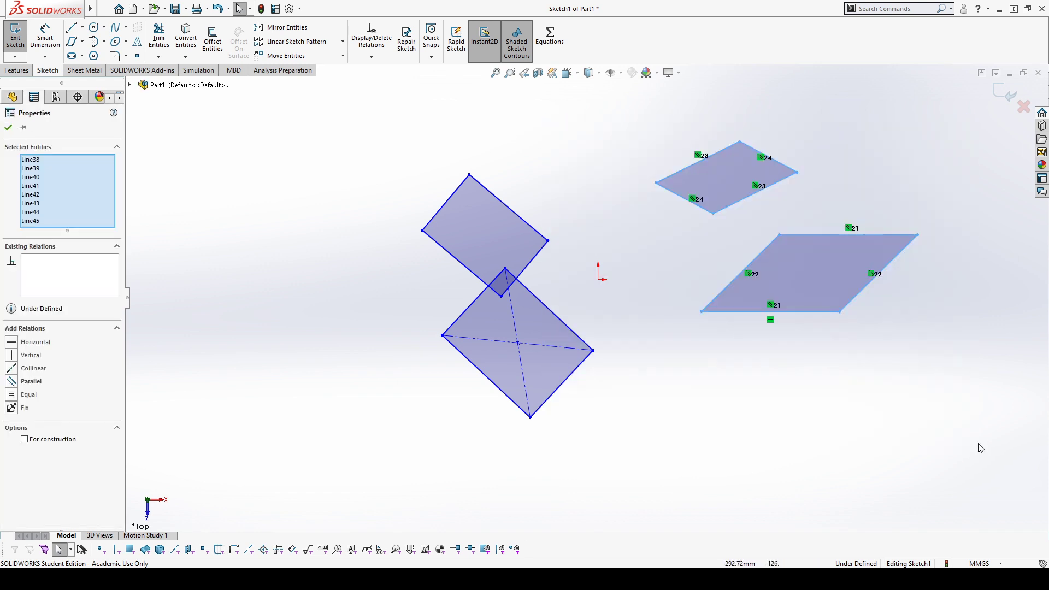
pyautogui.press('Delete')
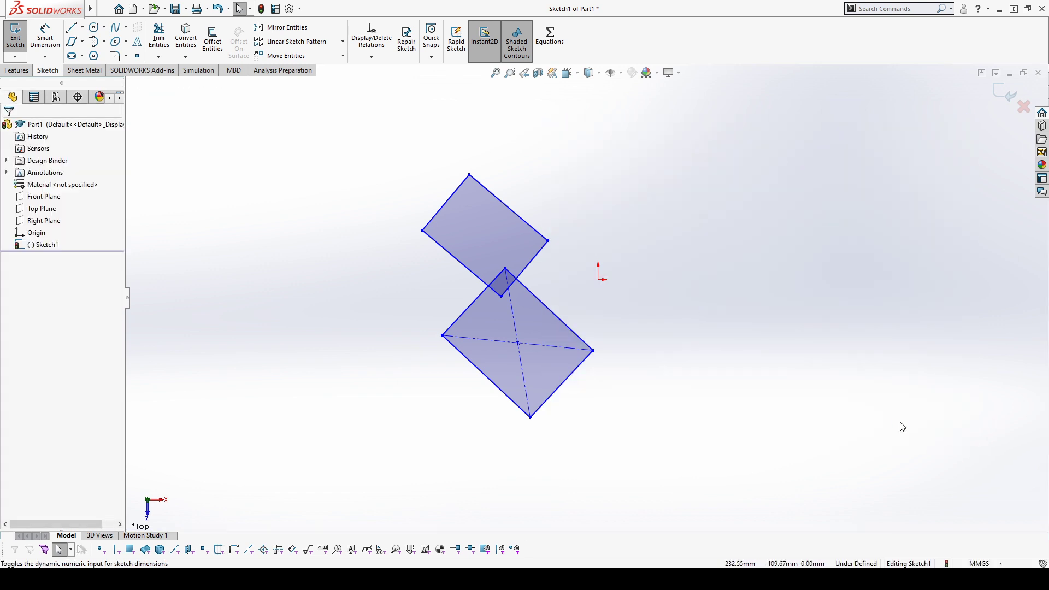
pyautogui.moveTo(359, 124); pyautogui.dragTo(659, 493)
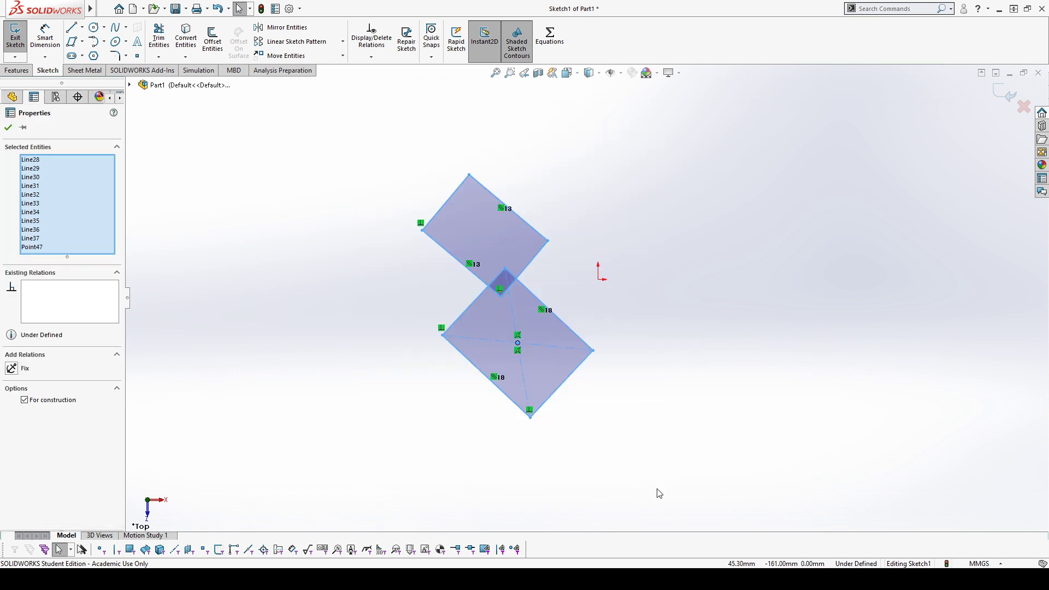
pyautogui.press('Delete')
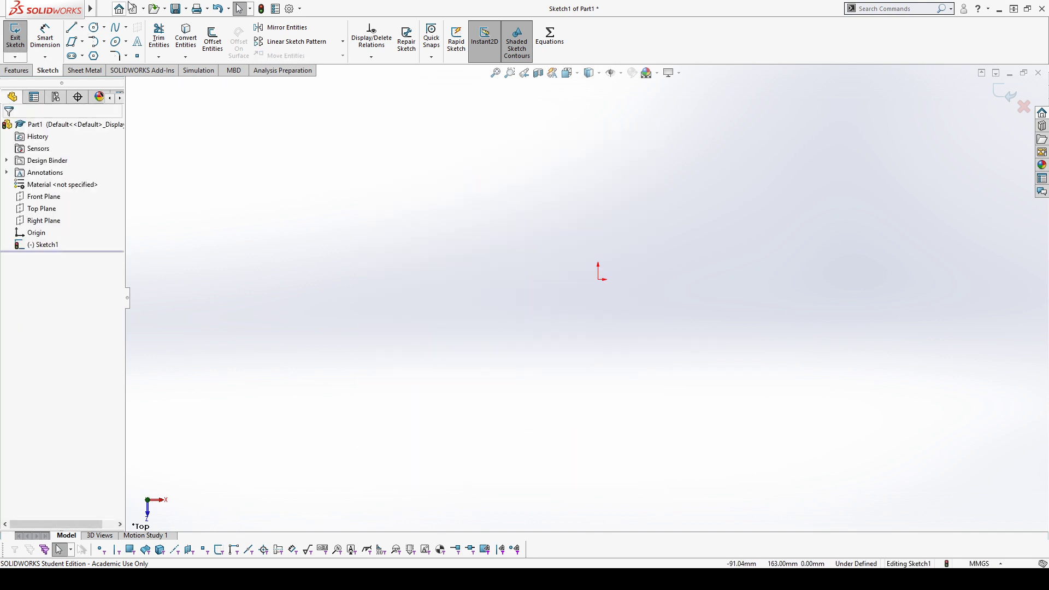
# Draw a circle with a radius of about 94 mm centred on the origin
pyautogui.click(94, 27)
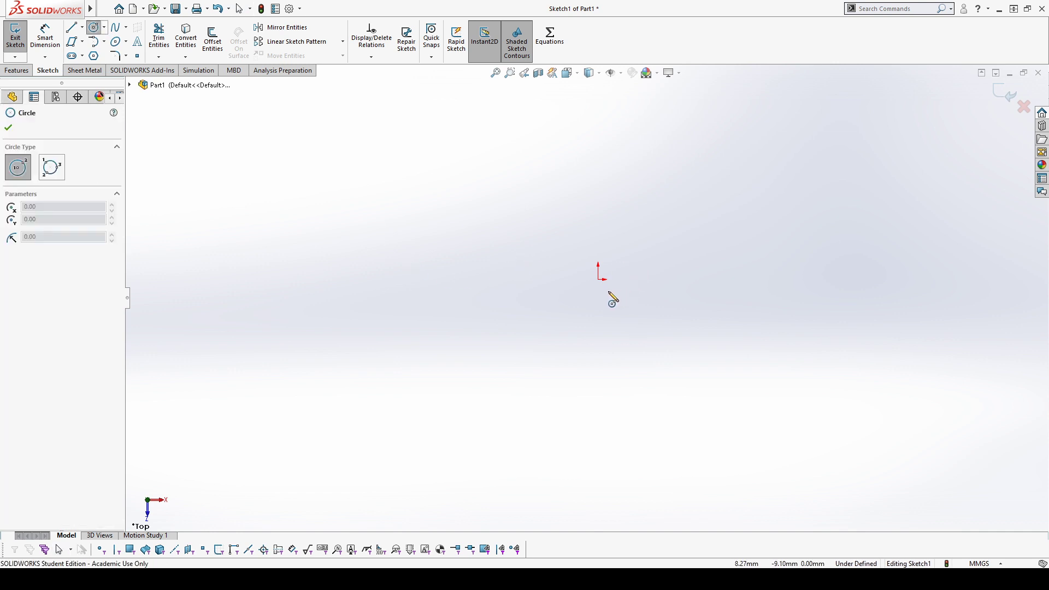
pyautogui.click(600, 279)
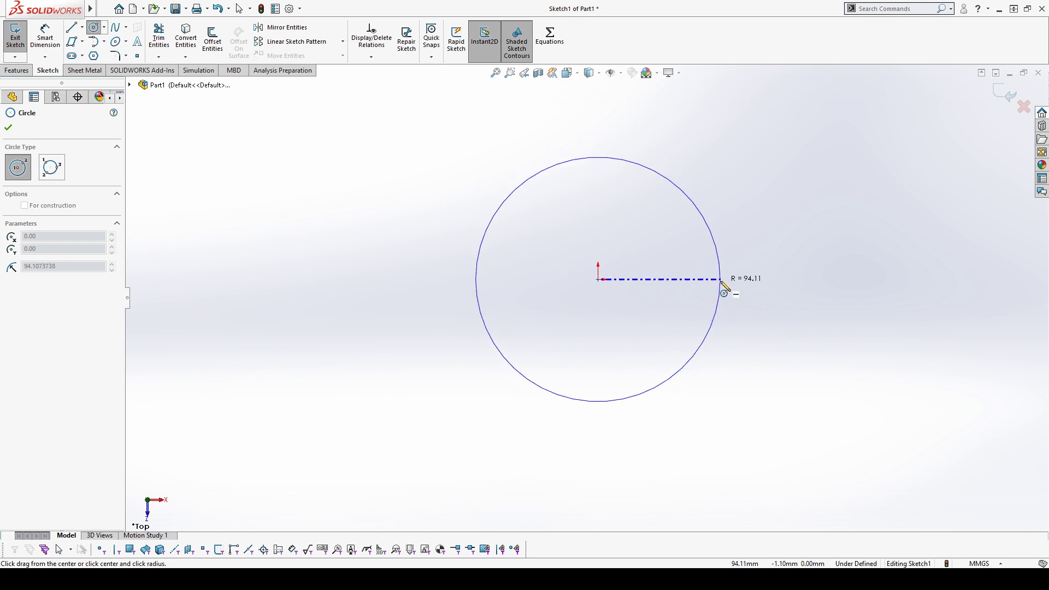
pyautogui.click(721, 281)
# Draw a perimeter circle through three points, with a radius of about 68 mm, to the left of the large circle
pyautogui.click(52, 167)
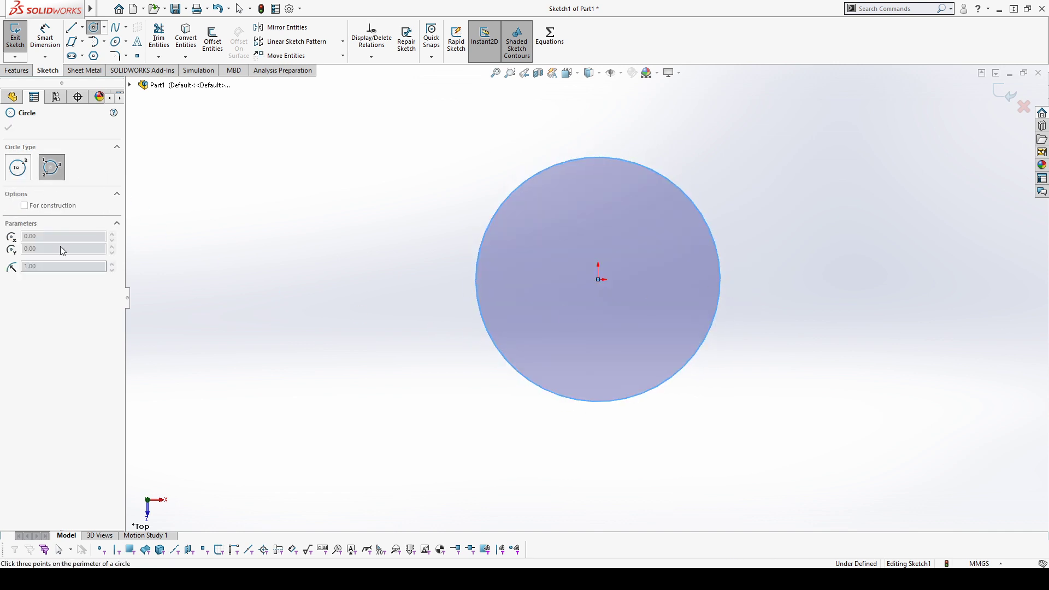
pyautogui.click(246, 206)
pyautogui.click(365, 237)
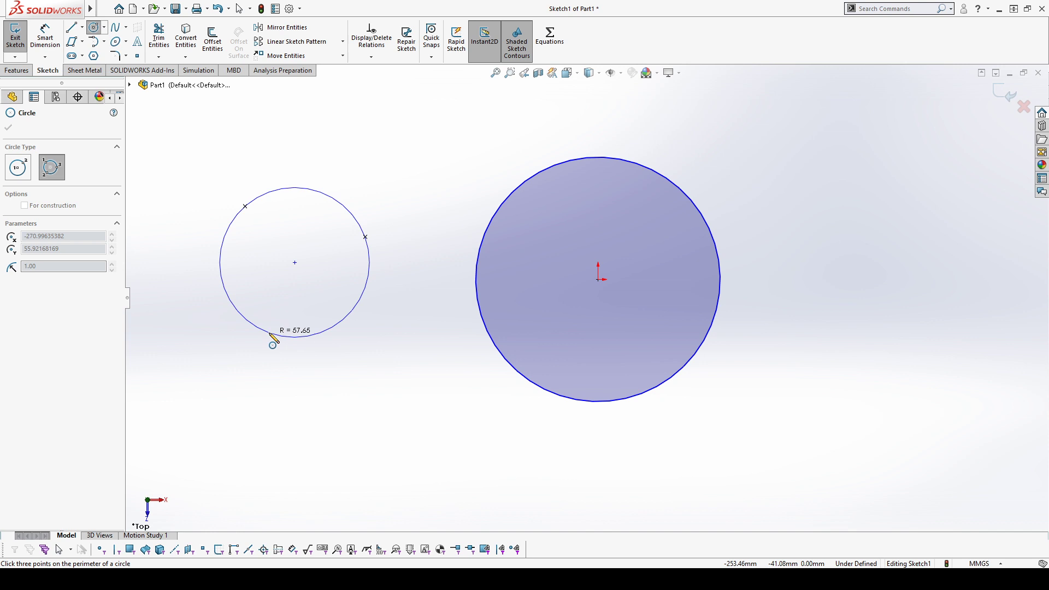
pyautogui.click(269, 372)
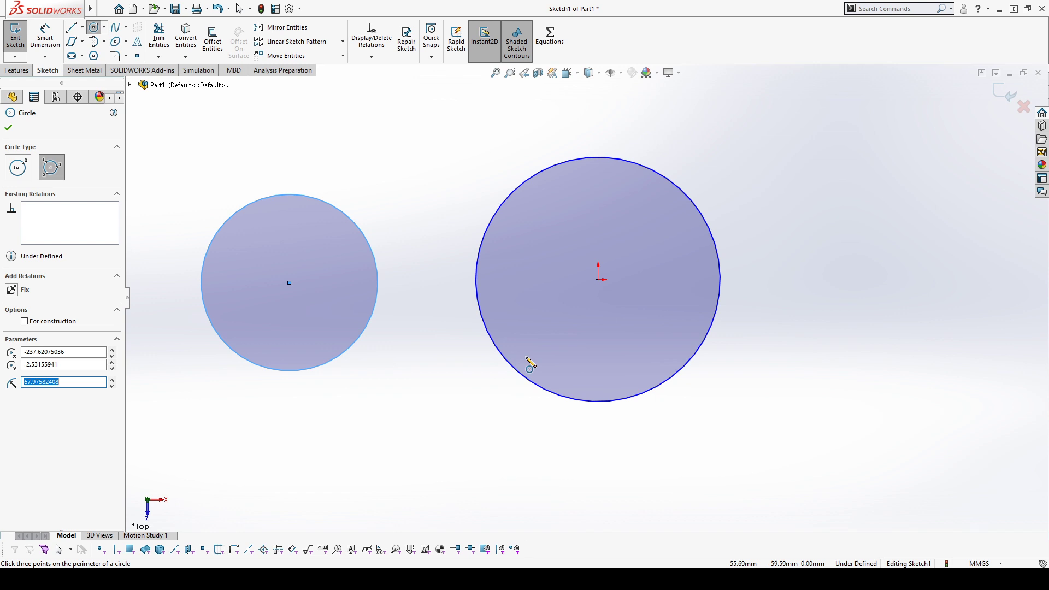
# Move the smaller circle by its centre point to about X 185, Y -87 mm, below and right of the large circle
pyautogui.click(18, 167)
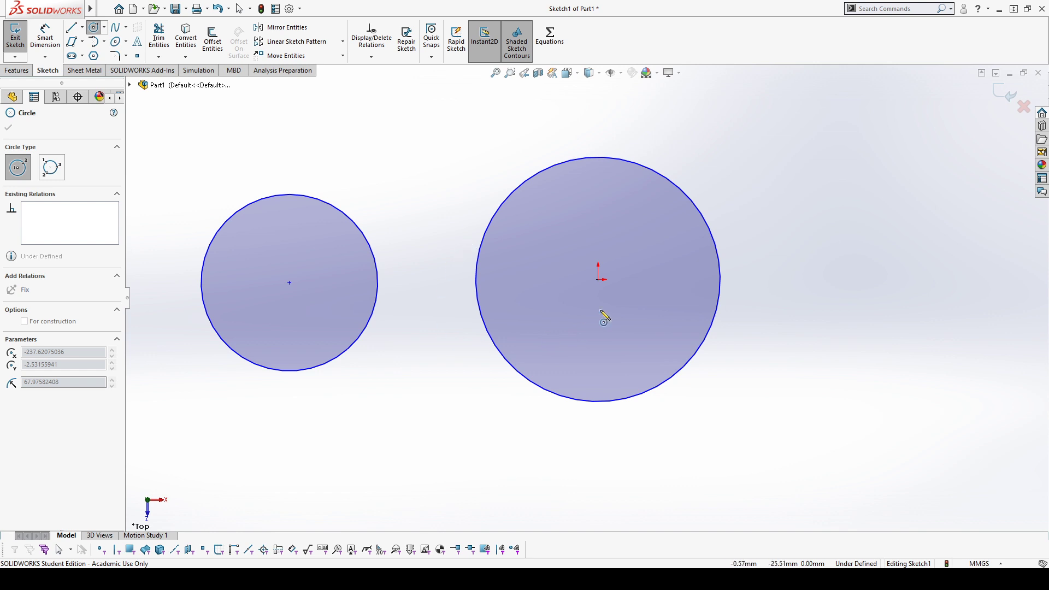
pyautogui.press('Escape')
pyautogui.click(290, 283)
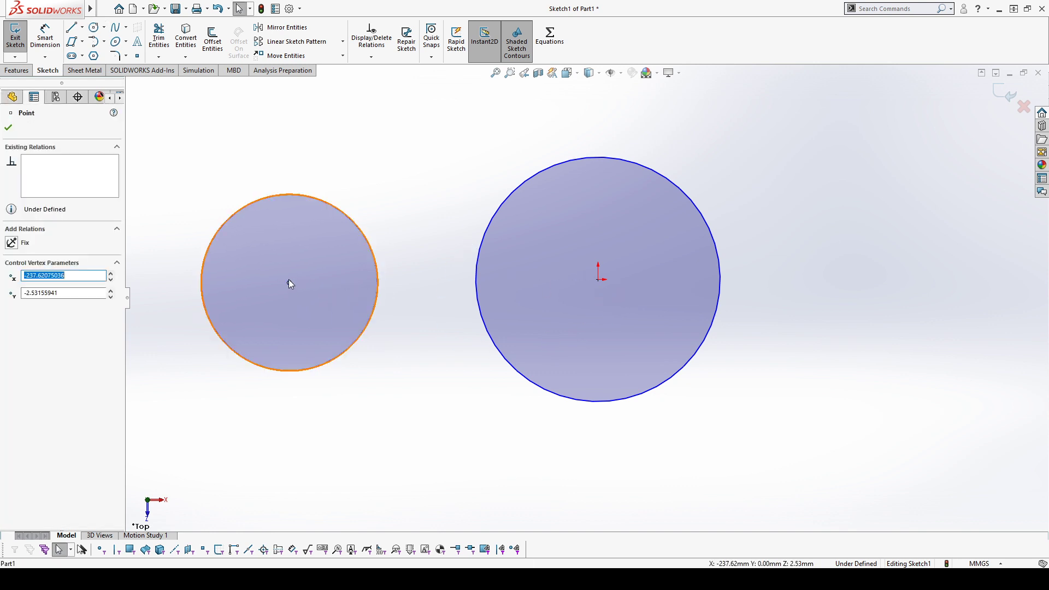
pyautogui.moveTo(290, 283); pyautogui.dragTo(838, 392)
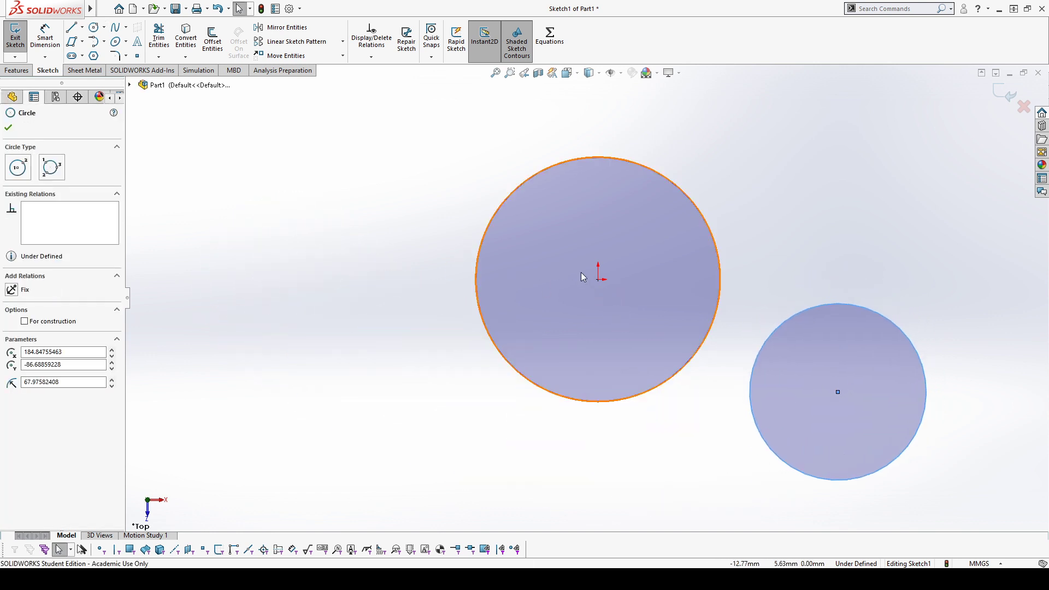
# Examine the relations and properties of the large circle and its centre, and the relations available for both circles together
pyautogui.click(598, 281)
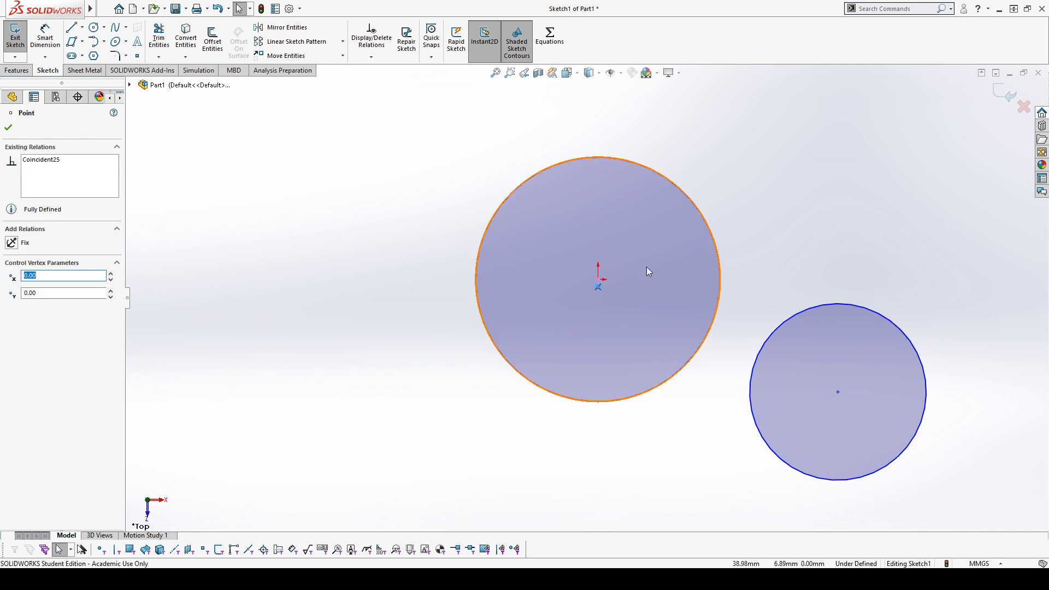
pyautogui.click(722, 273)
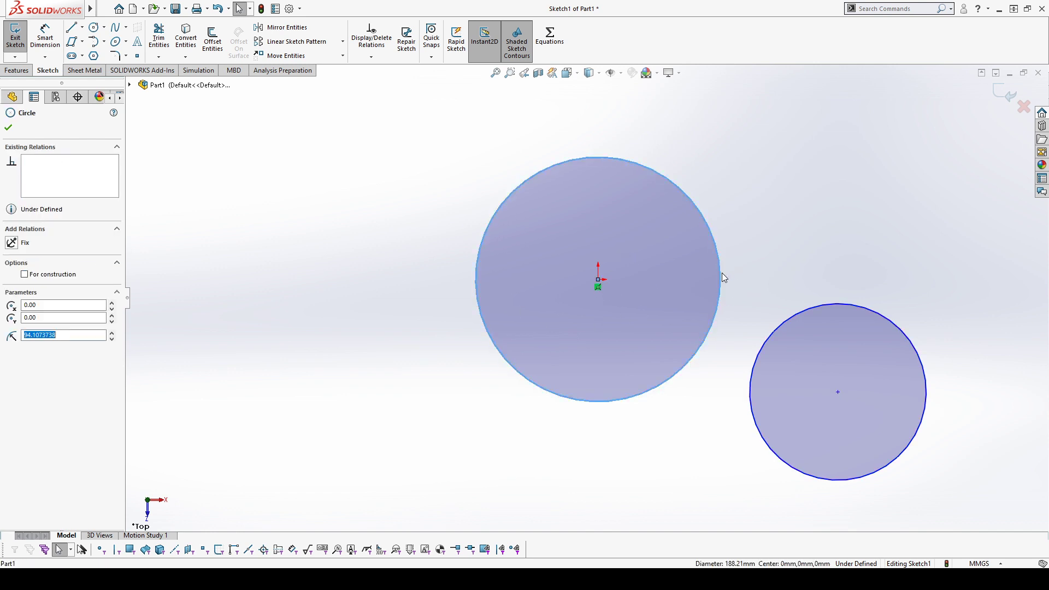
pyautogui.click(907, 291)
pyautogui.moveTo(841, 230); pyautogui.dragTo(687, 403)
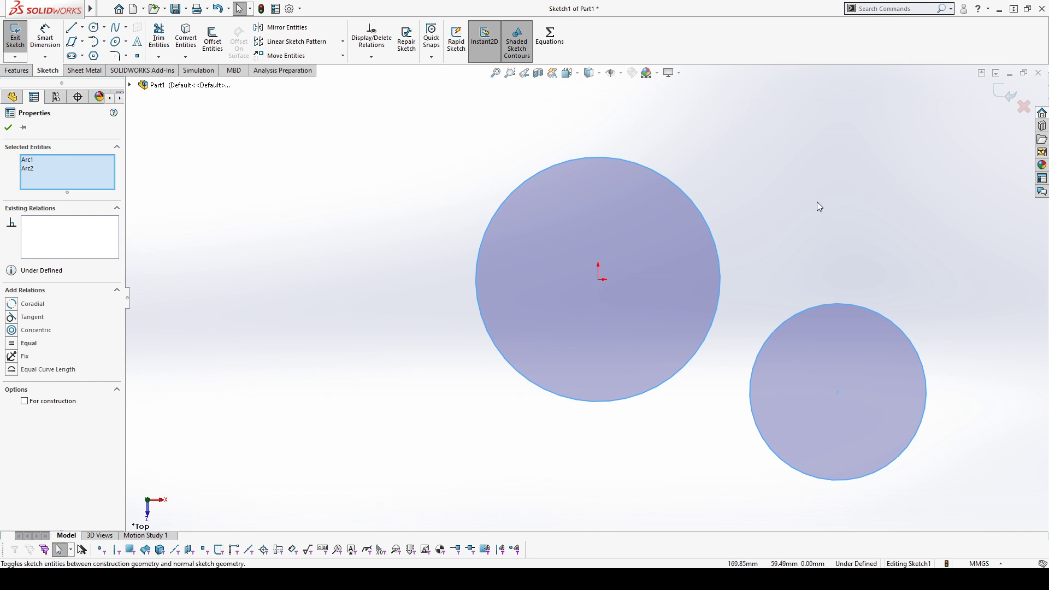
pyautogui.click(783, 228)
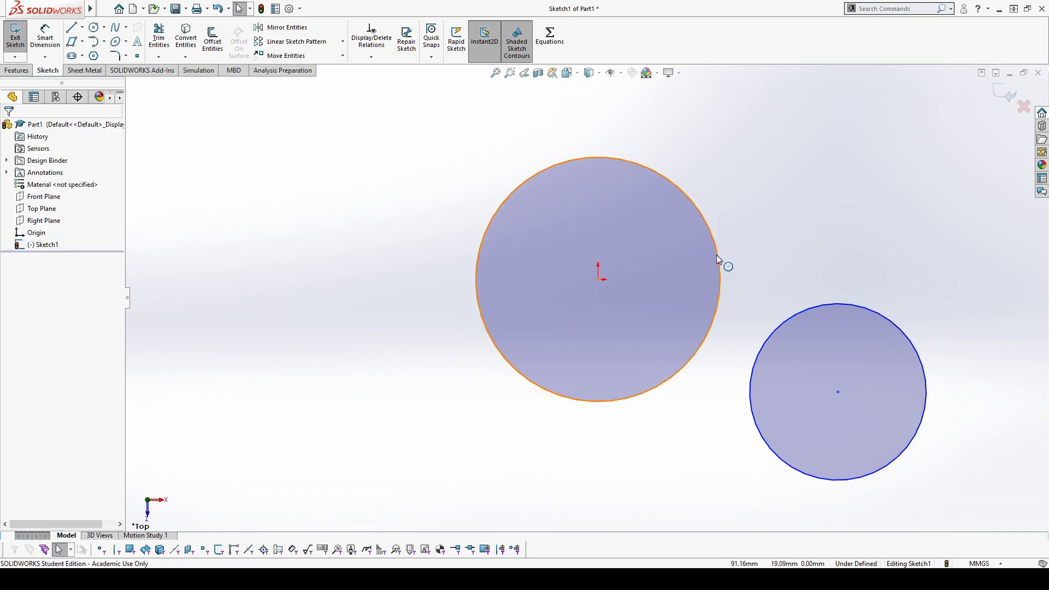
pyautogui.moveTo(877, 206); pyautogui.dragTo(677, 356)
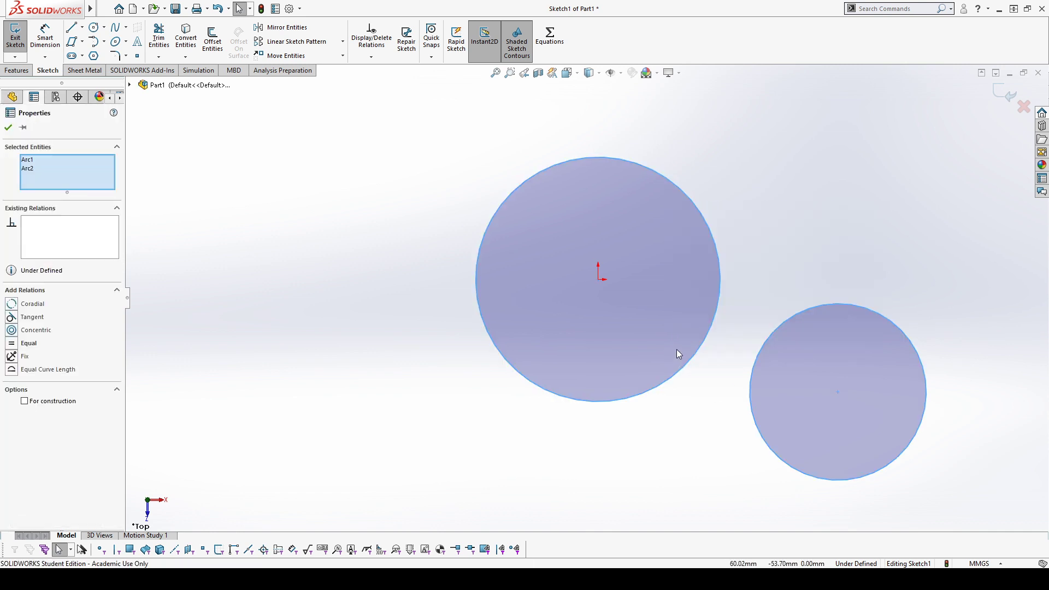
pyautogui.click(813, 184)
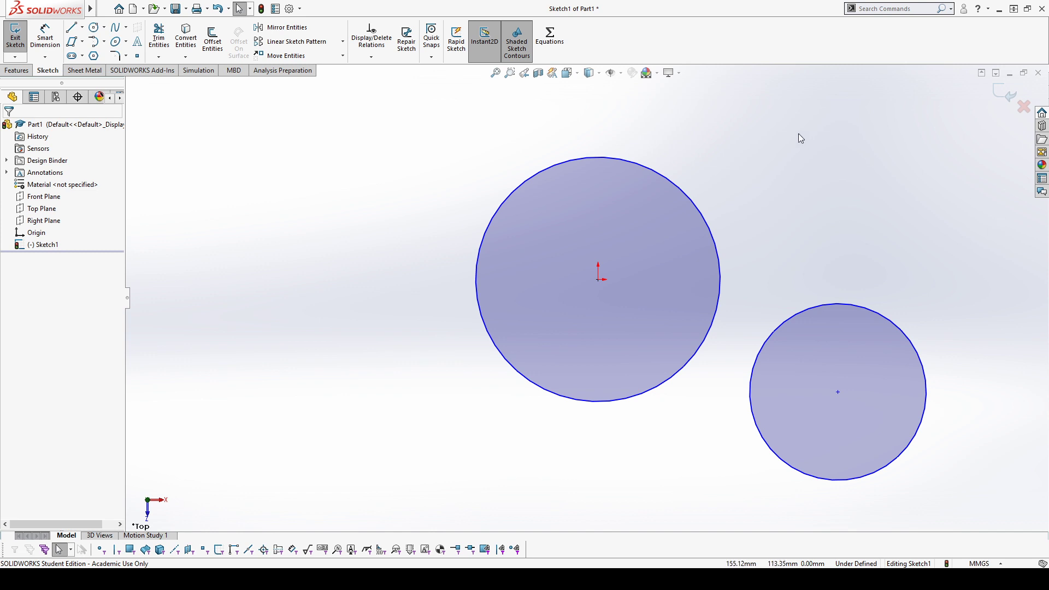
# Convert the large circle to construction geometry and back to a normal circle
pyautogui.click(703, 216)
pyautogui.click(25, 274)
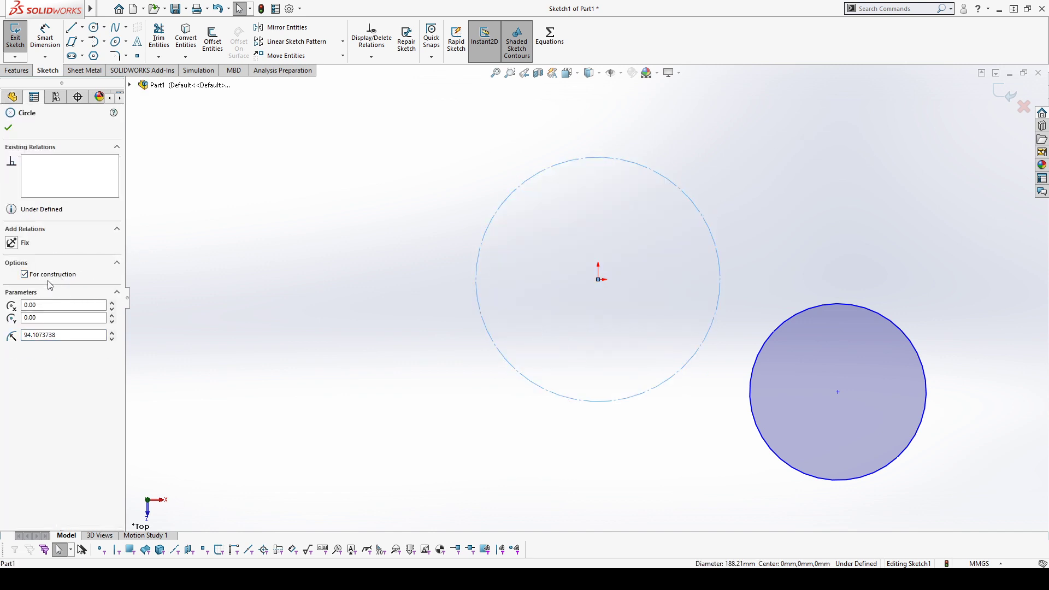
pyautogui.click(49, 275)
pyautogui.click(491, 206)
pyautogui.click(500, 206)
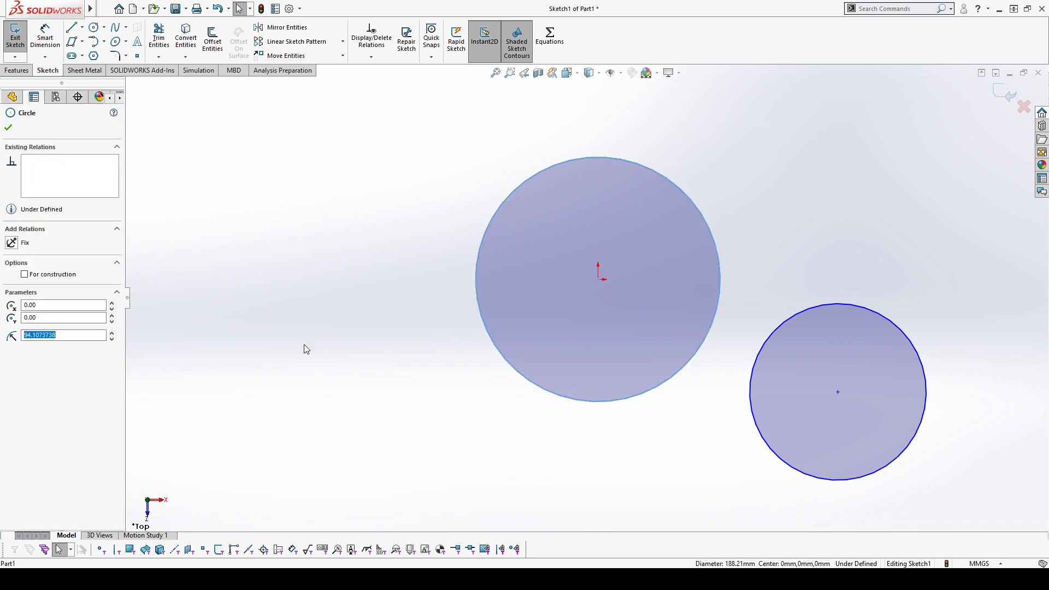
pyautogui.click(25, 275)
pyautogui.click(25, 275)
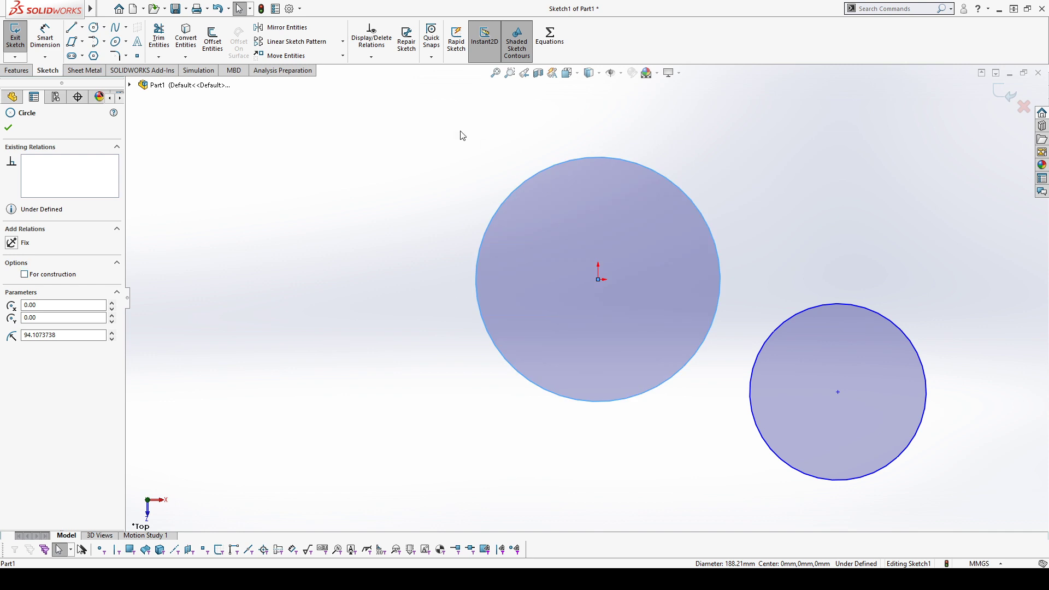
pyautogui.click(309, 168)
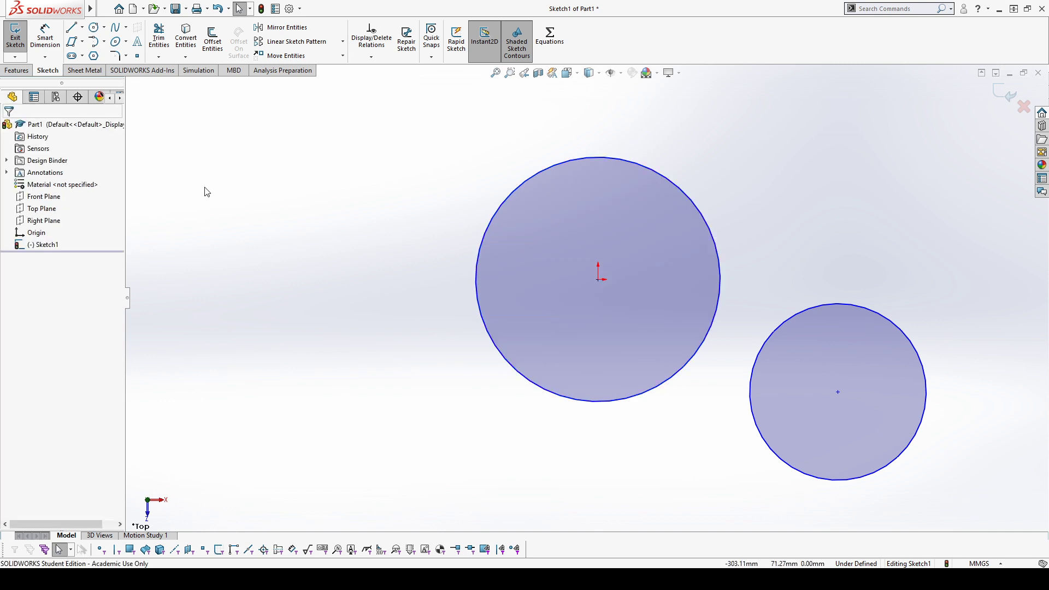
# Delete both circles from the sketch
pyautogui.click(94, 28)
pyautogui.press('l')
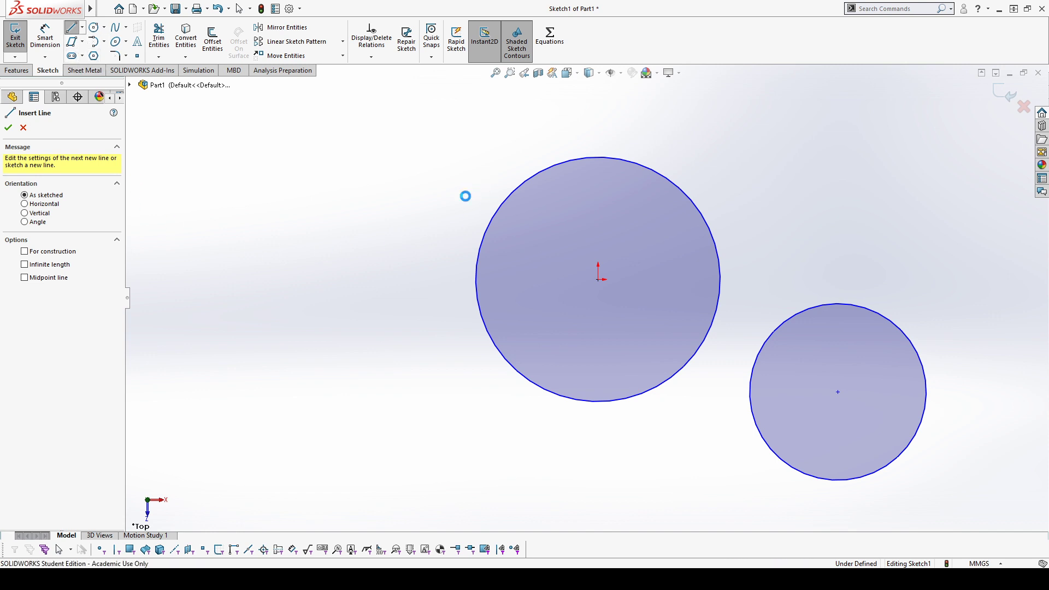
pyautogui.press('Escape')
pyautogui.moveTo(380, 73); pyautogui.dragTo(987, 440)
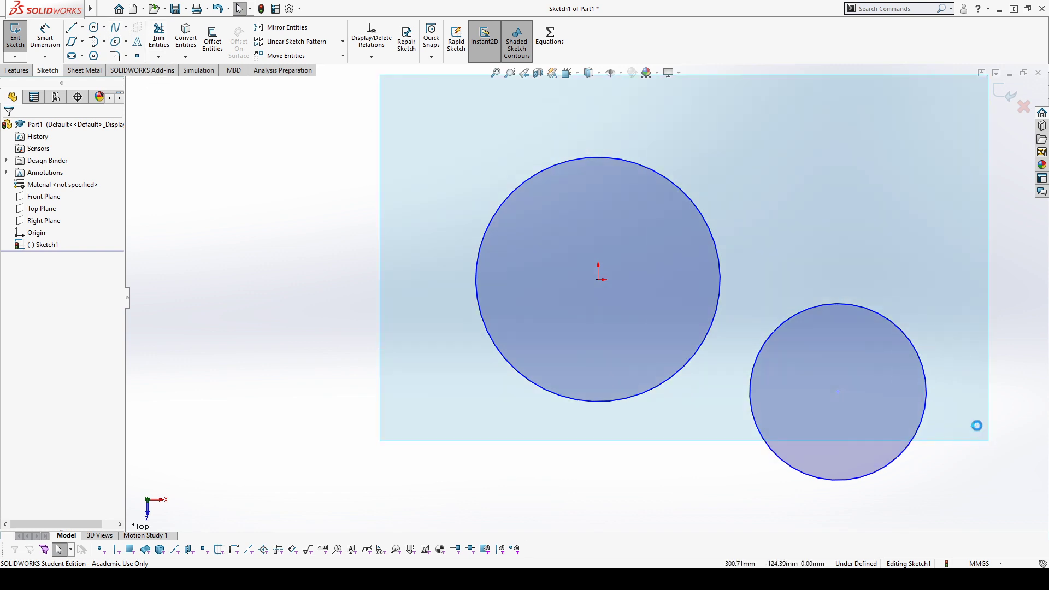
pyautogui.moveTo(860, 221); pyautogui.dragTo(648, 396)
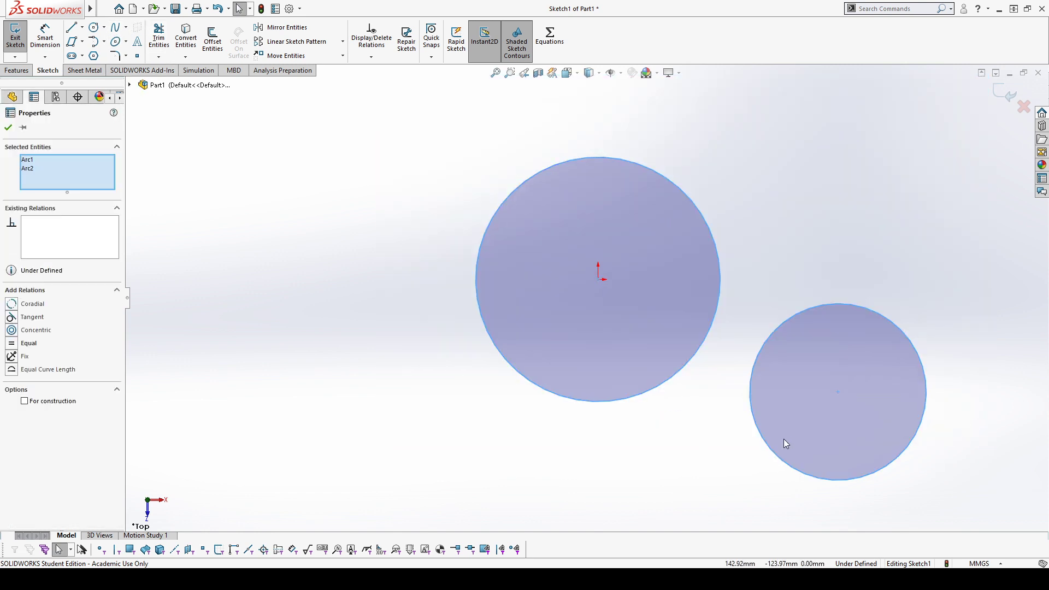
pyautogui.press('Delete')
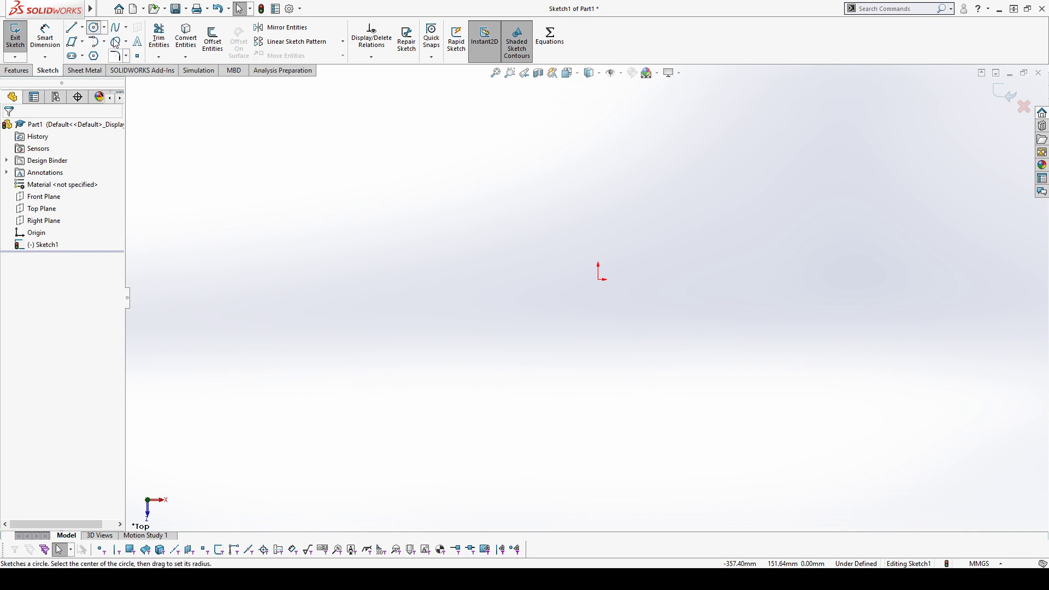
# Draw a corner rectangle without construction lines, about 48 by 53 mm, extending down and left from the origin
pyautogui.click(73, 29)
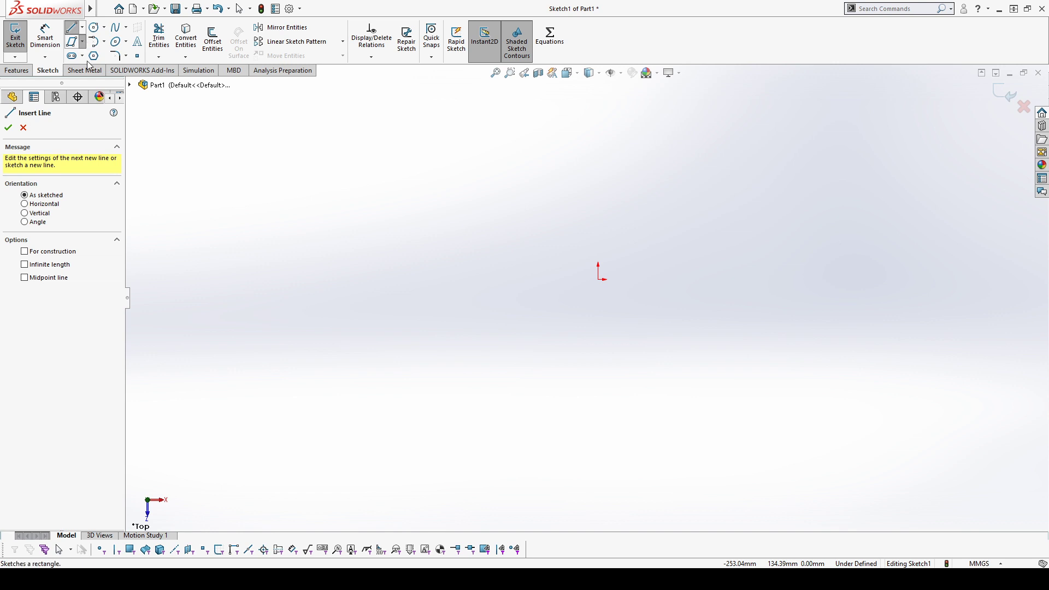
pyautogui.click(73, 42)
pyautogui.click(599, 279)
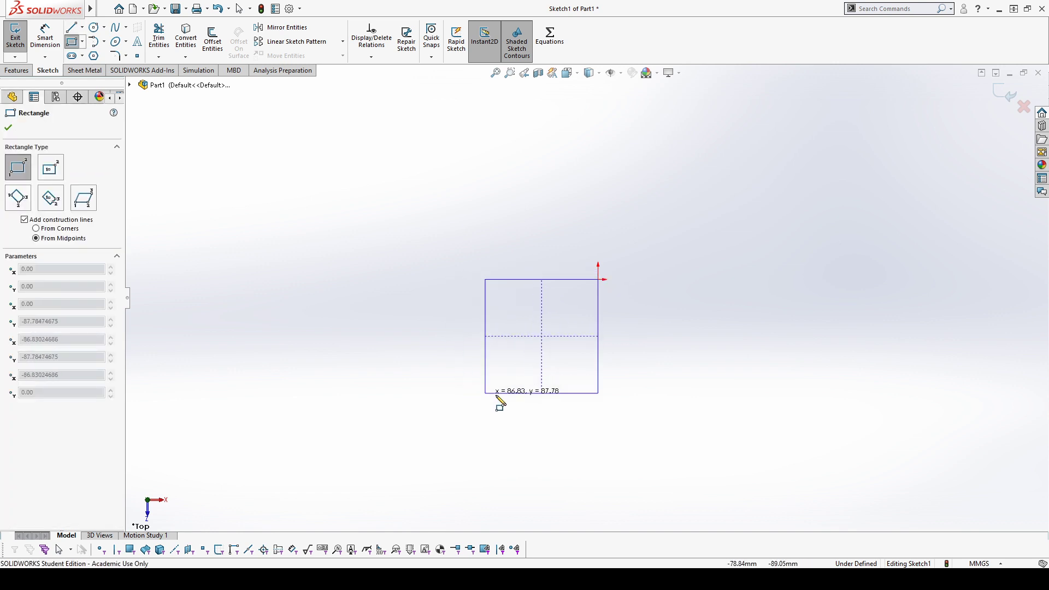
pyautogui.click(24, 219)
pyautogui.click(537, 348)
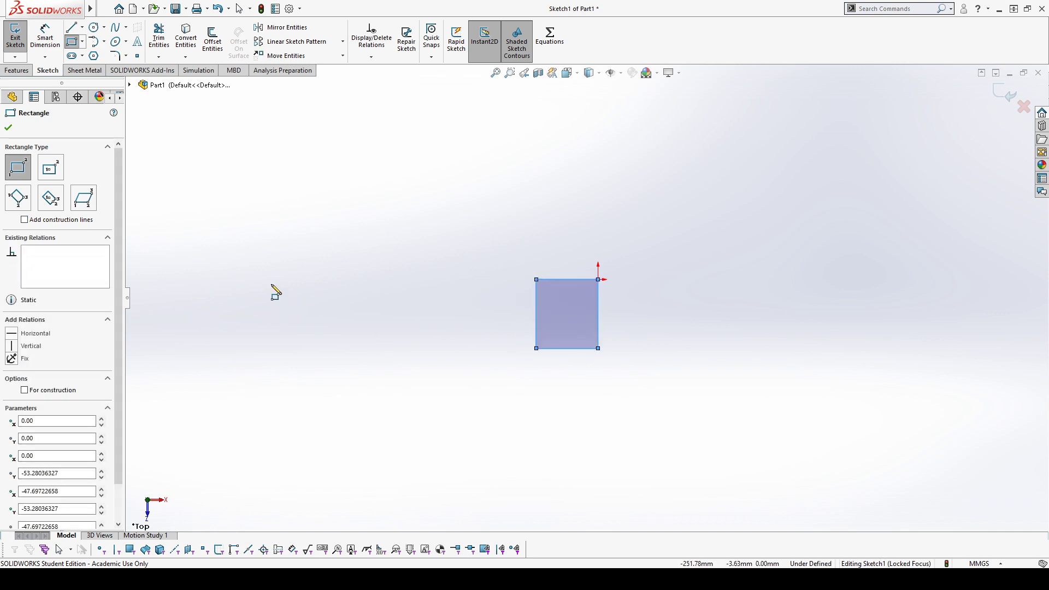
pyautogui.press('Escape')
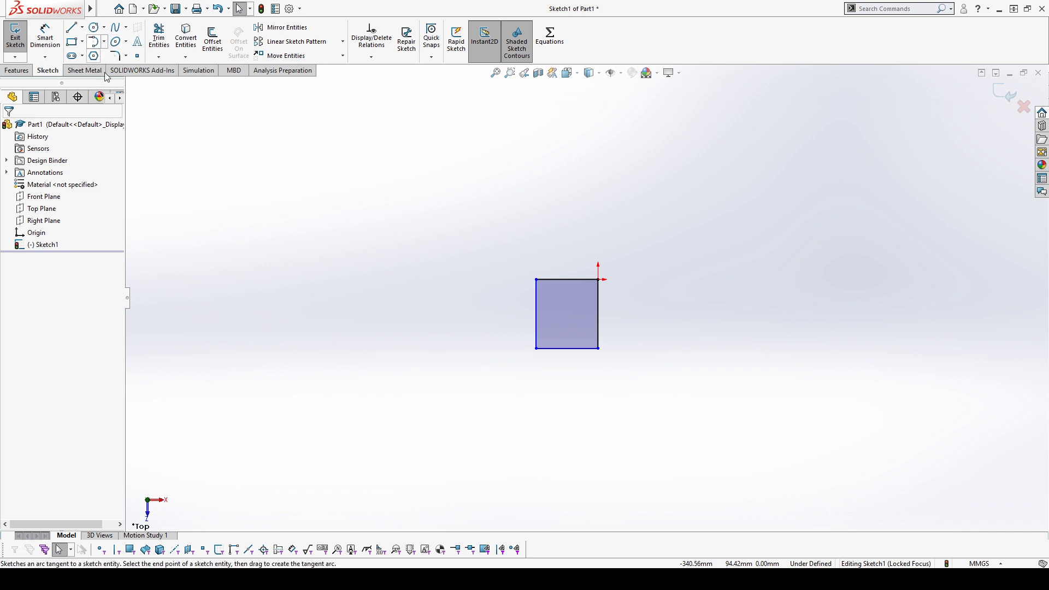
# Draw a 180° centerpoint arc with a radius of about 74 mm, above and left of the rectangle
pyautogui.click(131, 61)
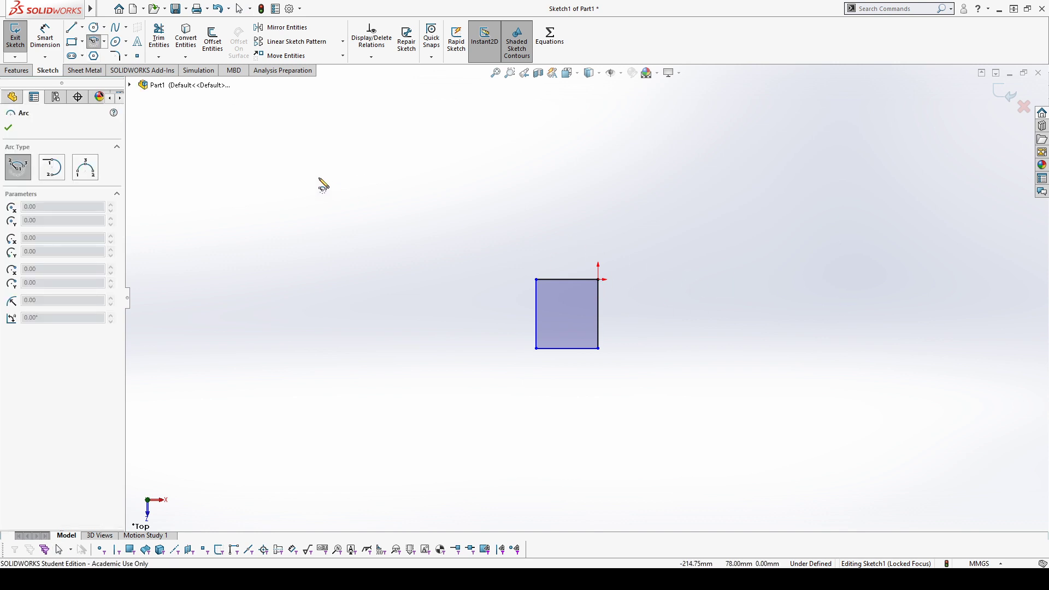
pyautogui.click(345, 237)
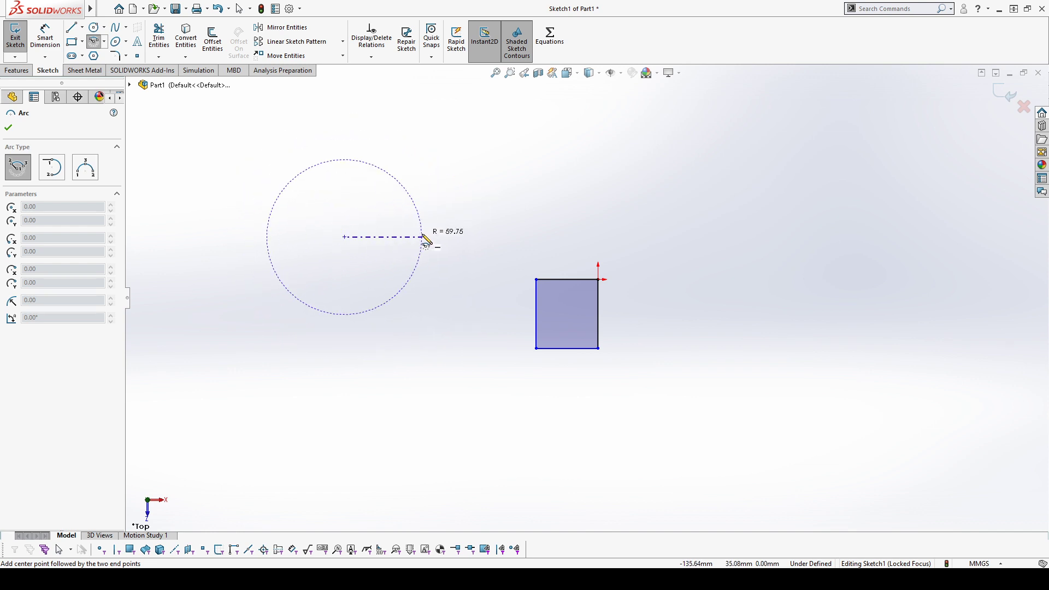
pyautogui.click(441, 237)
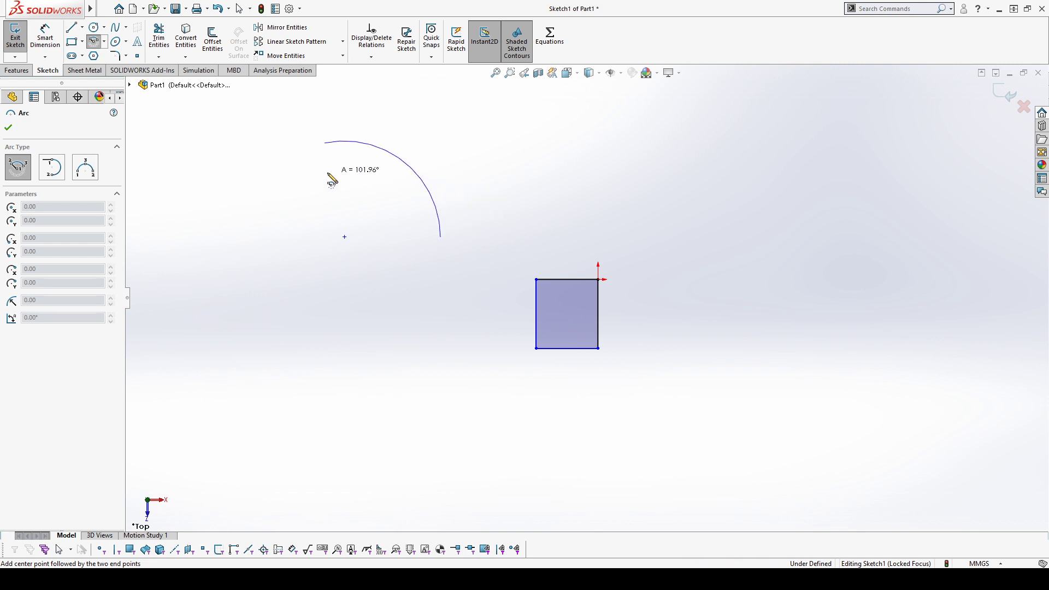
pyautogui.click(250, 237)
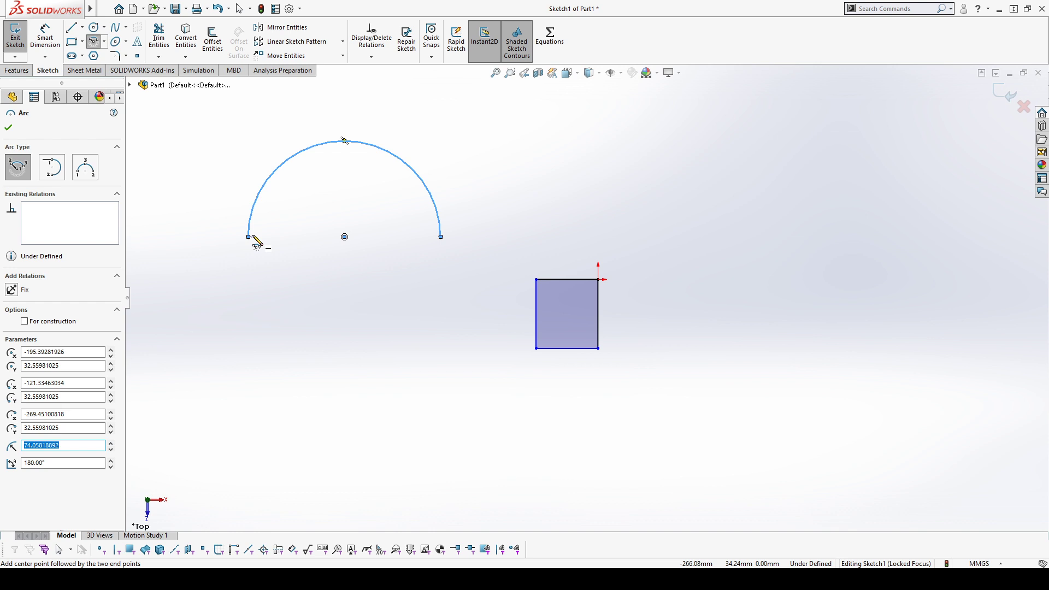
# Draw a three-point arc with a radius of about 121 mm, above and right of the rectangle
pyautogui.click(84, 167)
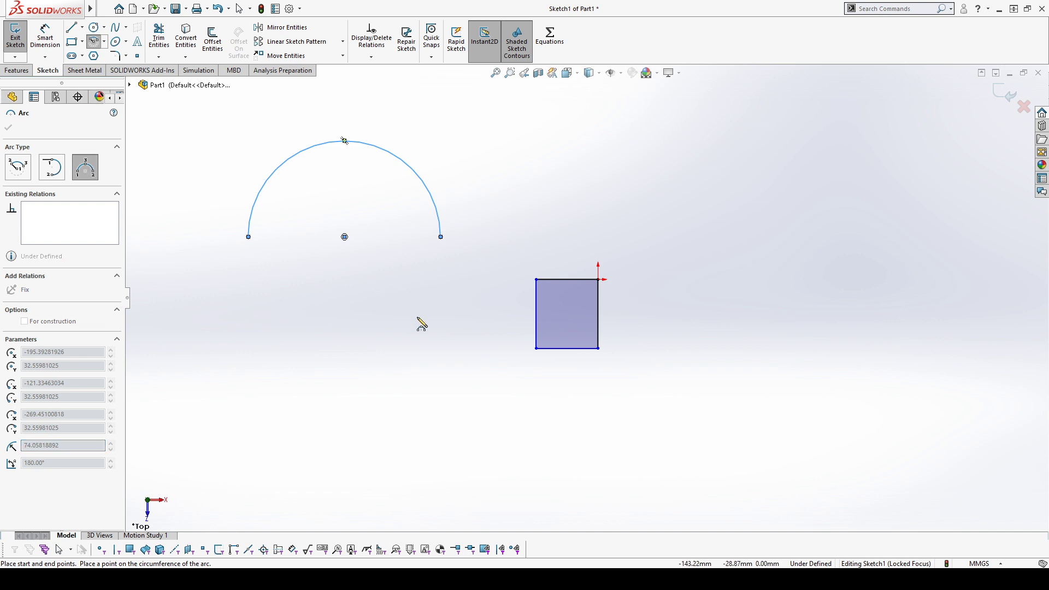
pyautogui.click(567, 237)
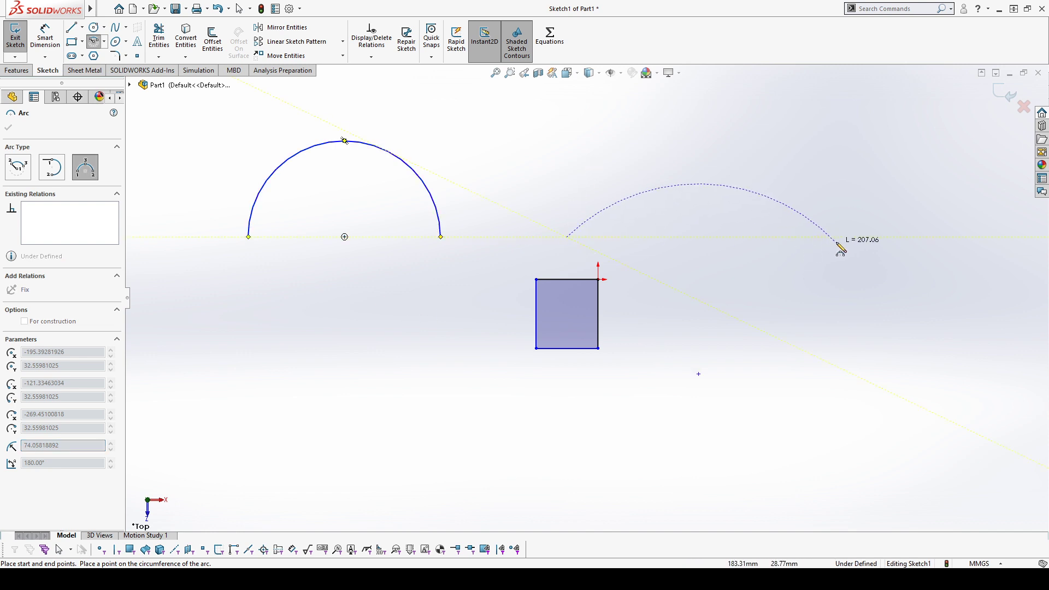
pyautogui.click(857, 237)
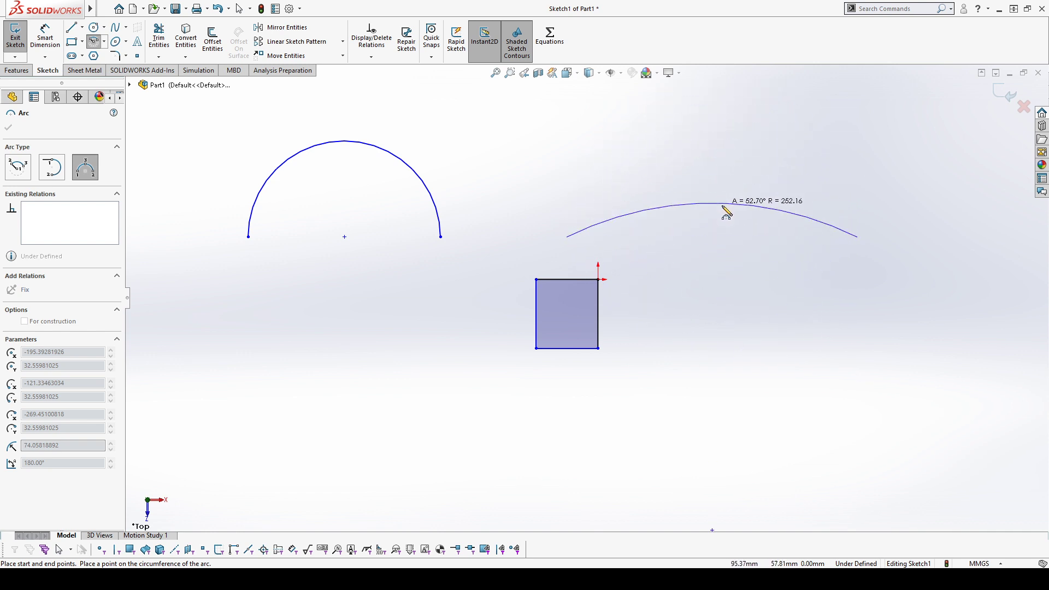
pyautogui.click(733, 141)
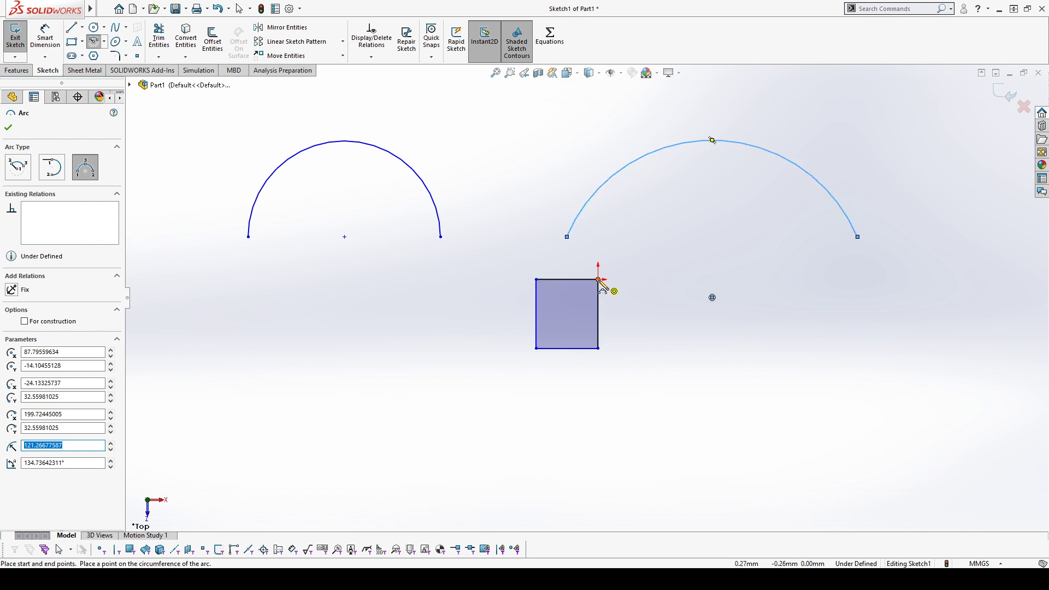
# Draw a three-point arc with a radius of about 44 mm between the two corners of the rectangle's right side, bulging outwards
pyautogui.moveTo(599, 281); pyautogui.dragTo(598, 348)
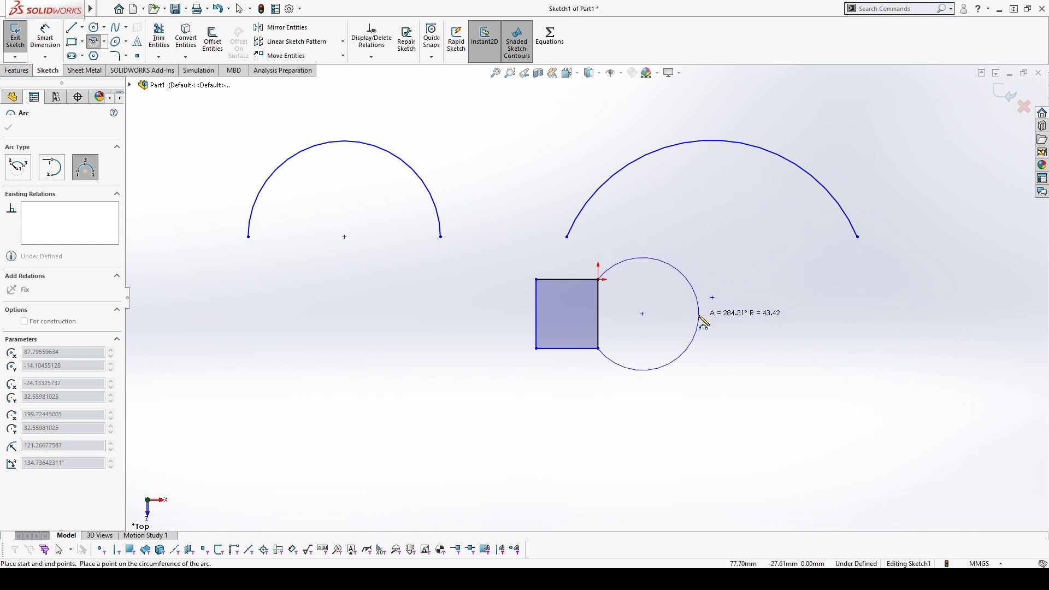
pyautogui.click(701, 315)
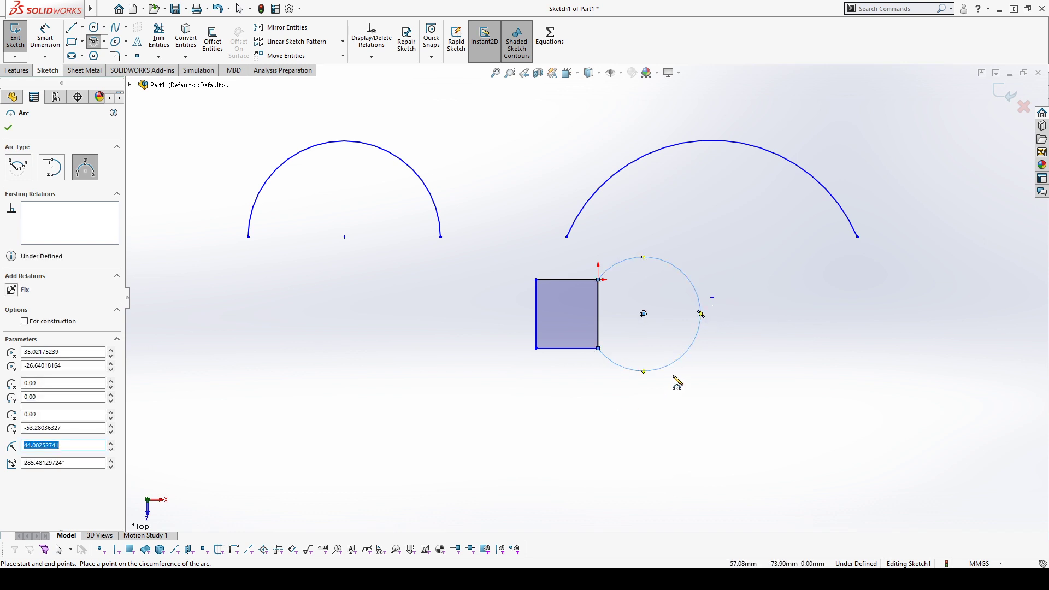
pyautogui.press('Escape')
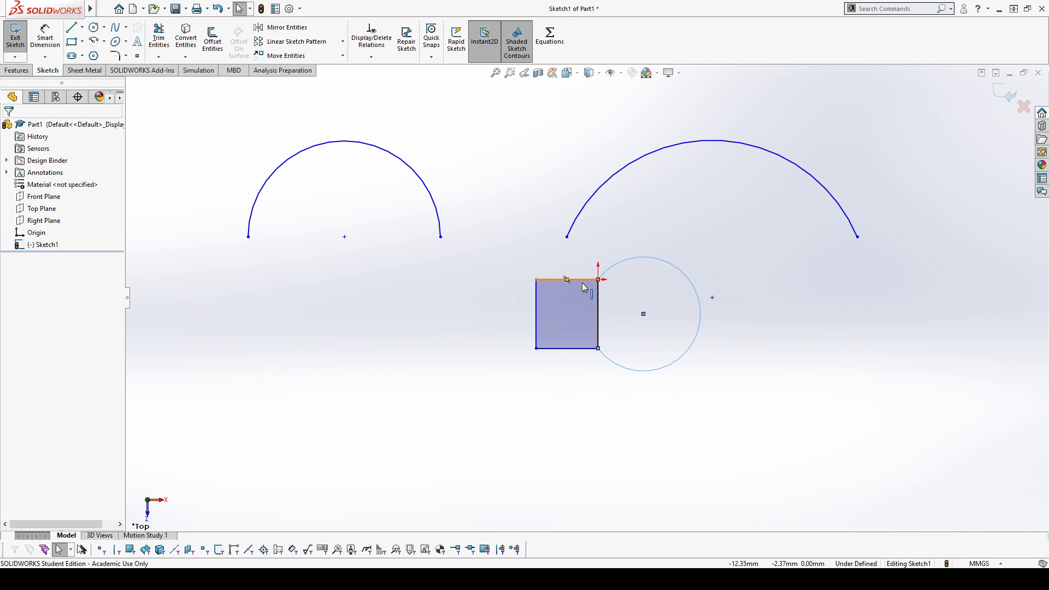
# Make the centre point of the arc on the rectangle's right side coincident with that side
pyautogui.click(644, 316)
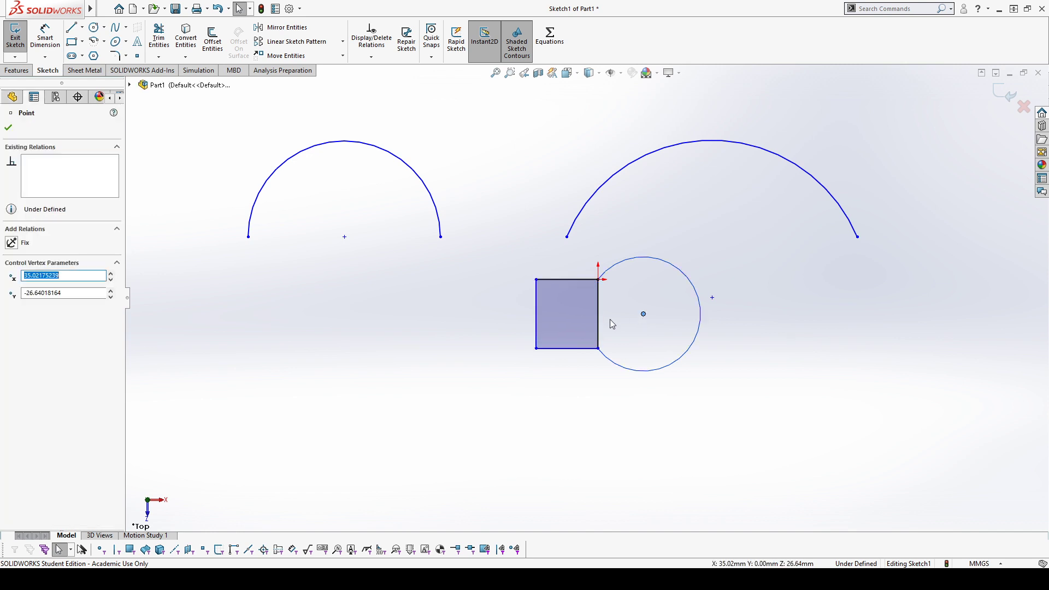
pyautogui.keyDown('ctrl'); pyautogui.click(599, 330); pyautogui.keyUp('ctrl')
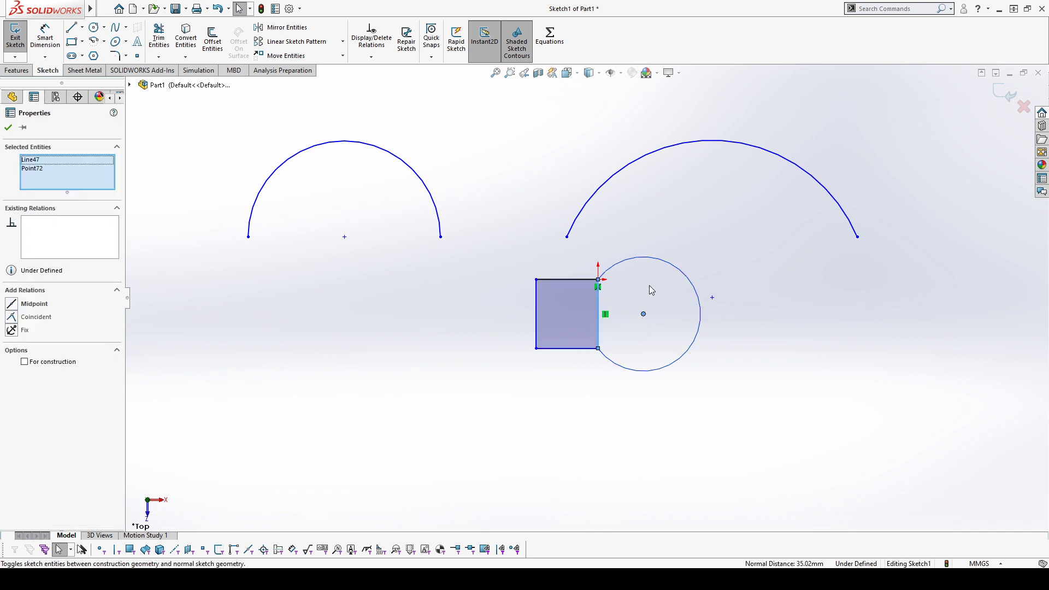
pyautogui.click(15, 319)
pyautogui.click(597, 399)
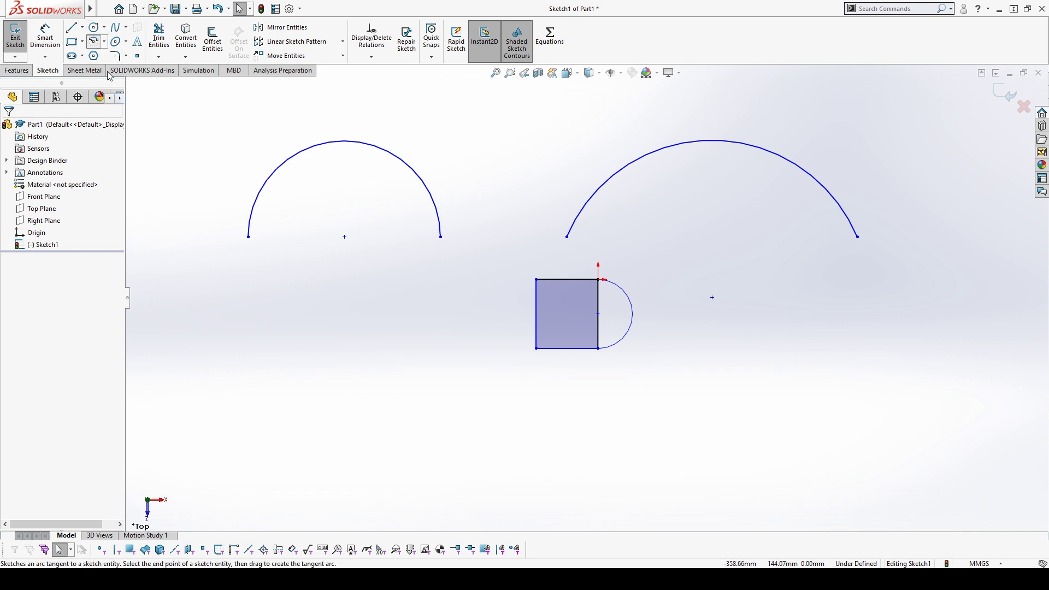
# Draw a 270° tangent arc with a radius of about 27 mm from the rectangle's upper-left corner and inspect its relations
pyautogui.click(101, 43)
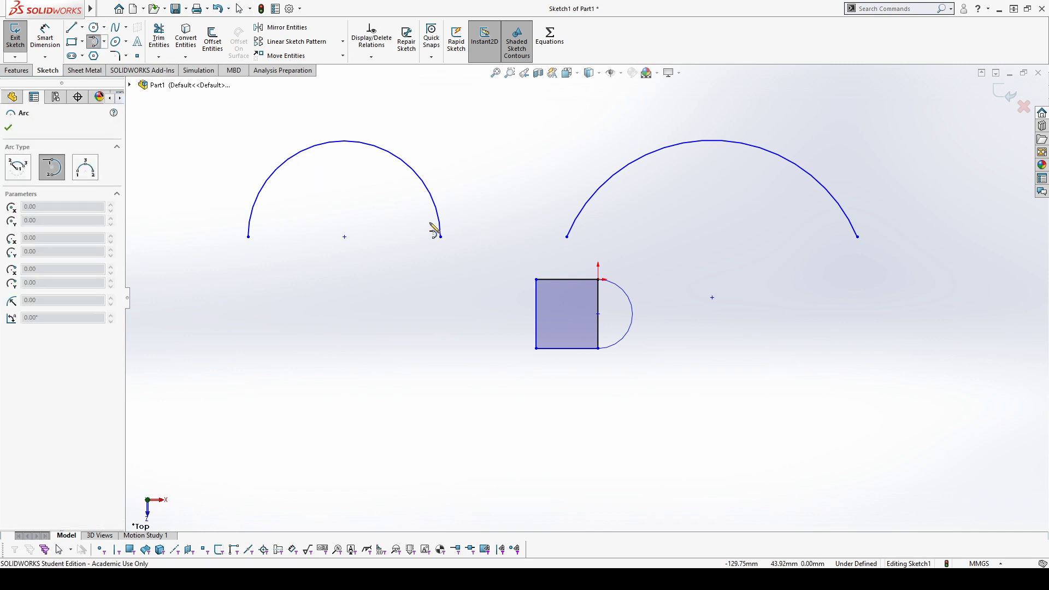
pyautogui.click(536, 279)
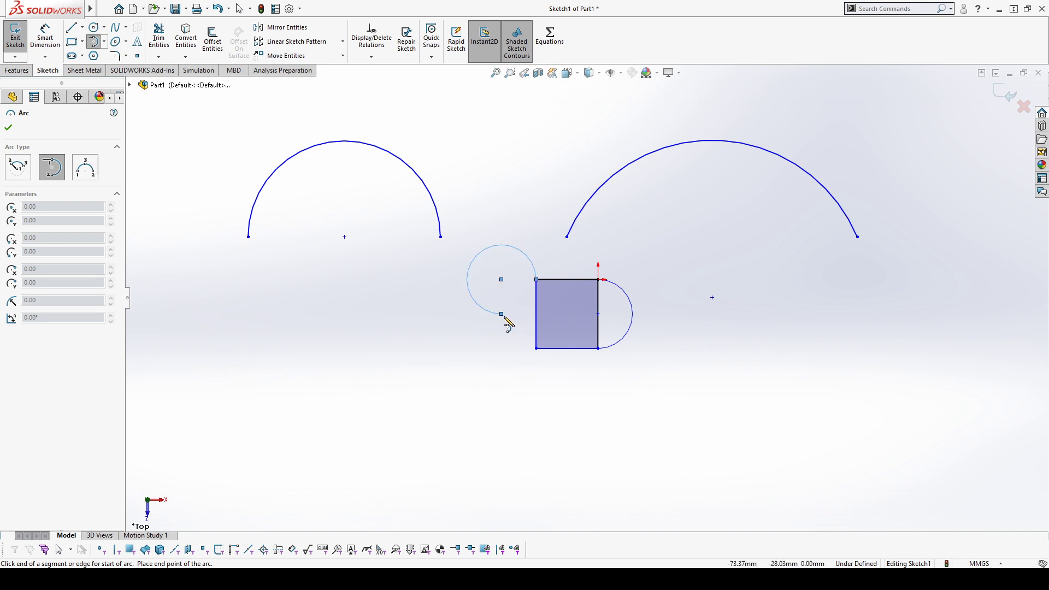
pyautogui.click(502, 313)
pyautogui.press('Escape')
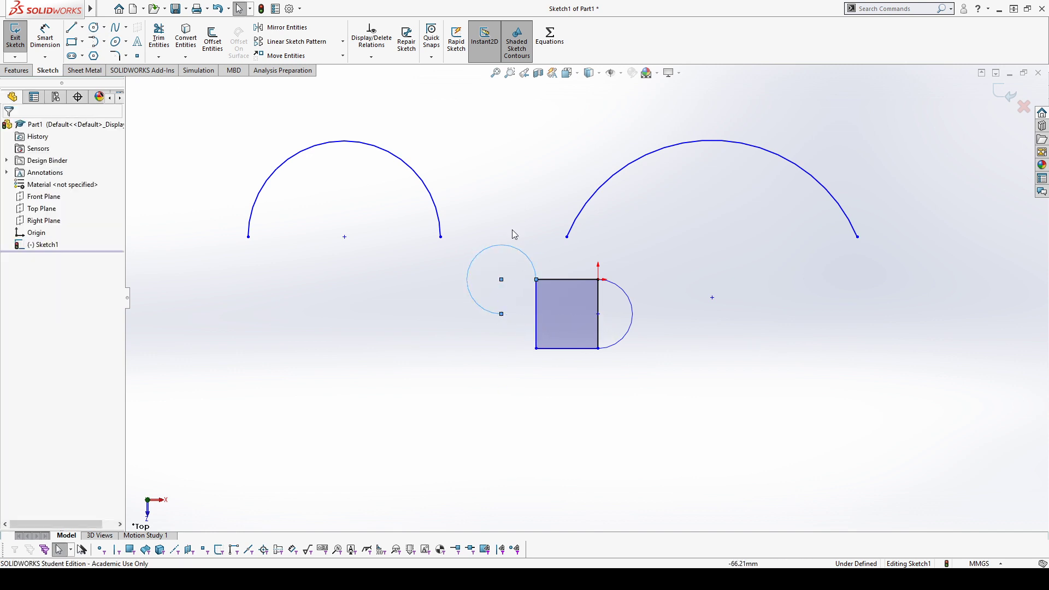
pyautogui.click(527, 260)
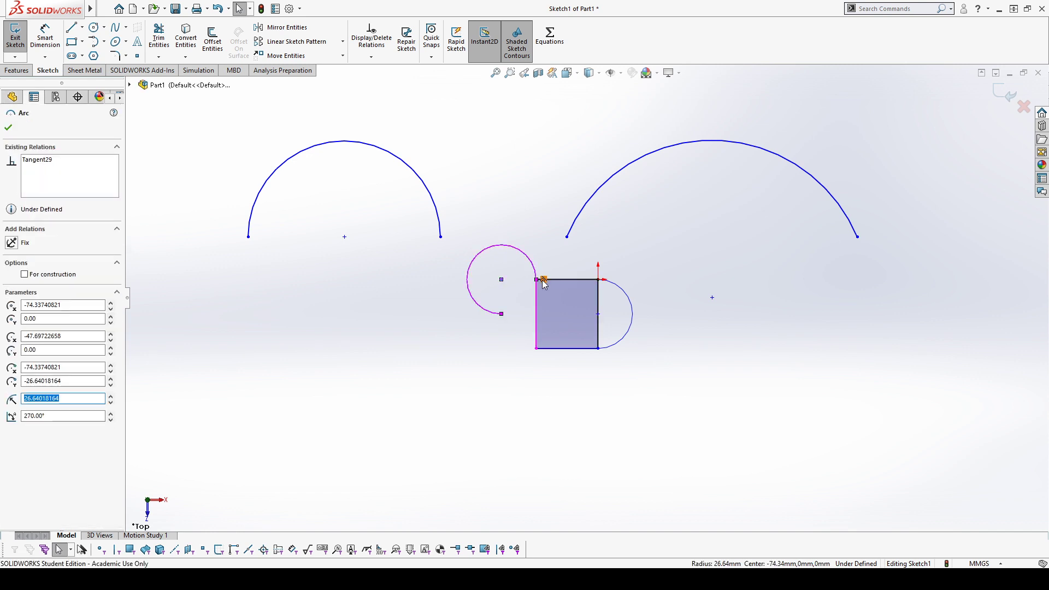
pyautogui.press('Escape')
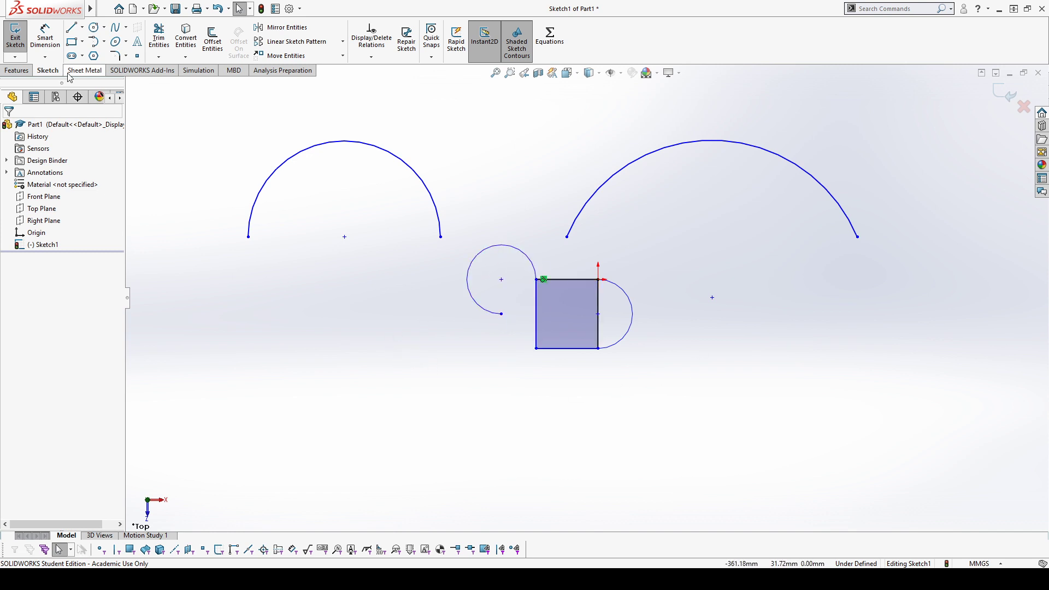
# Draw a horizontal line below and left of the rectangle
pyautogui.moveTo(57, 19)
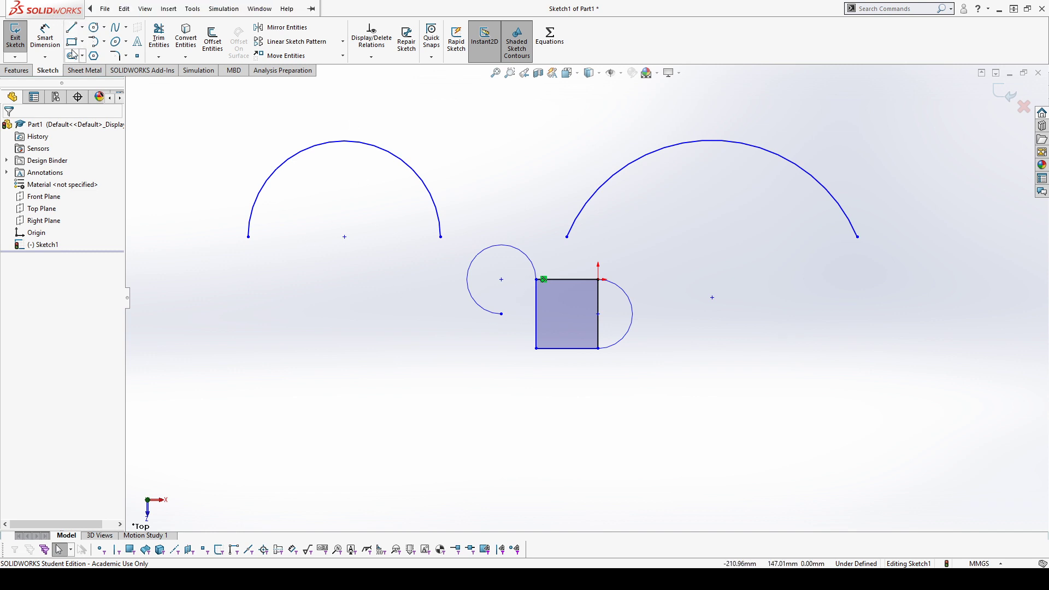
pyautogui.click(72, 27)
pyautogui.click(329, 414)
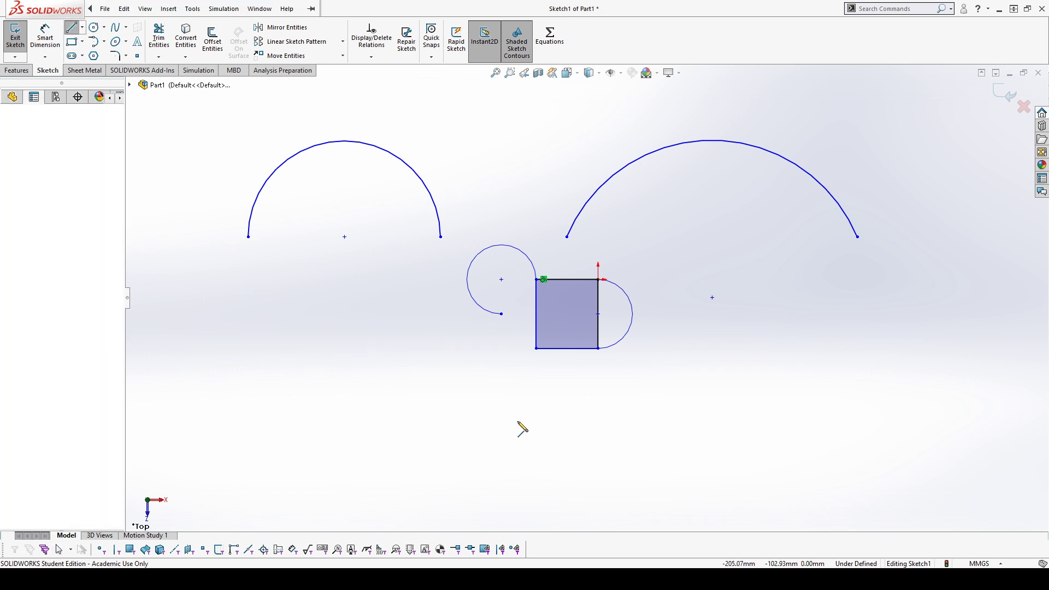
pyautogui.click(554, 413)
pyautogui.press('Escape')
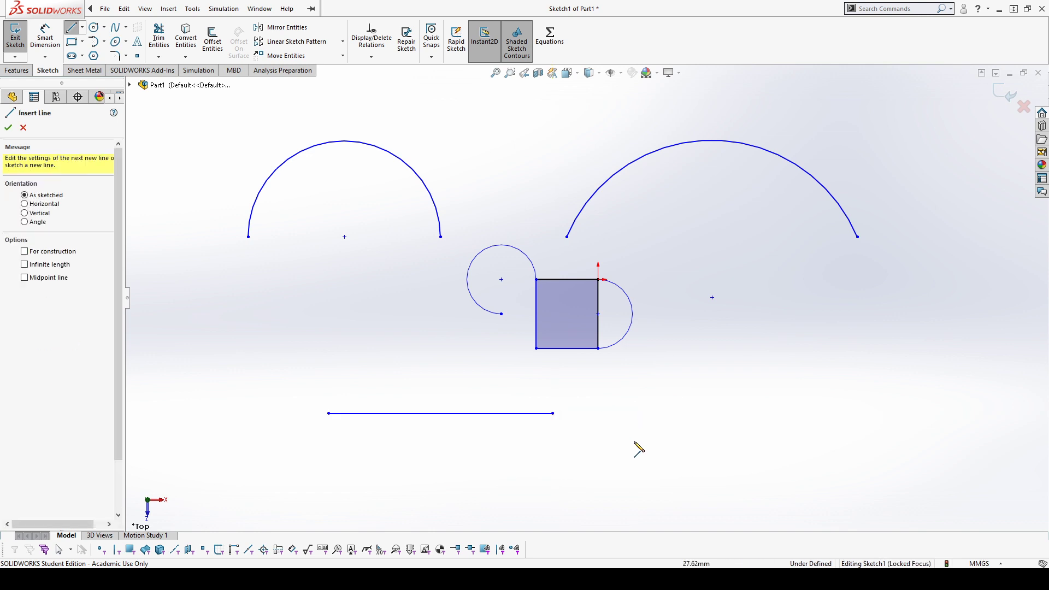
# Draw a vertical line directly below the origin, starting below and right of the horizontal line's right end
pyautogui.scroll(1, 597, 449)
pyautogui.scroll(1, 592, 440)
pyautogui.click(593, 398)
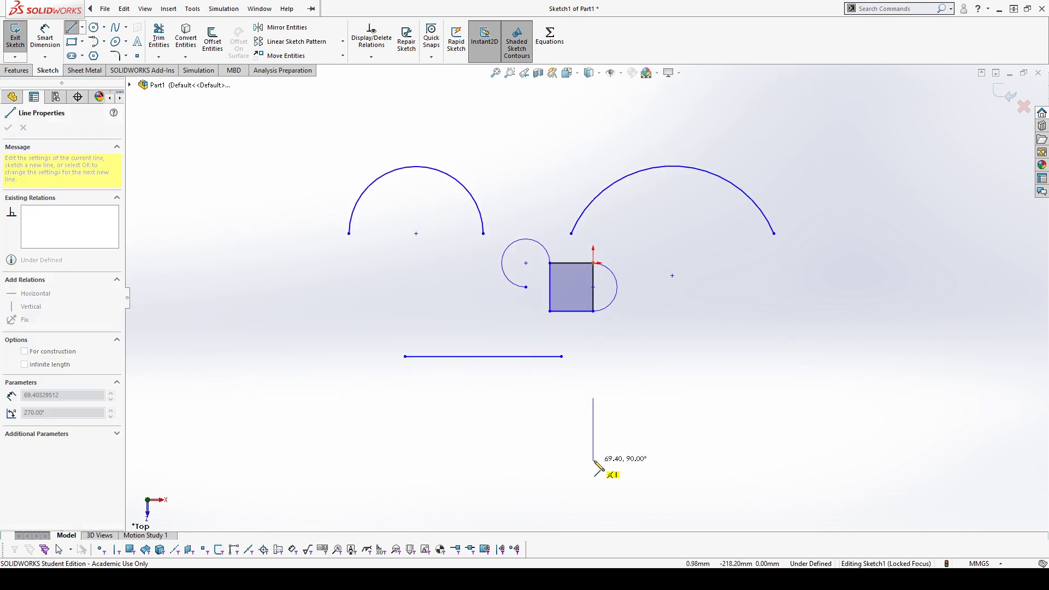
pyautogui.click(593, 464)
pyautogui.press('Escape')
pyautogui.press('Escape')
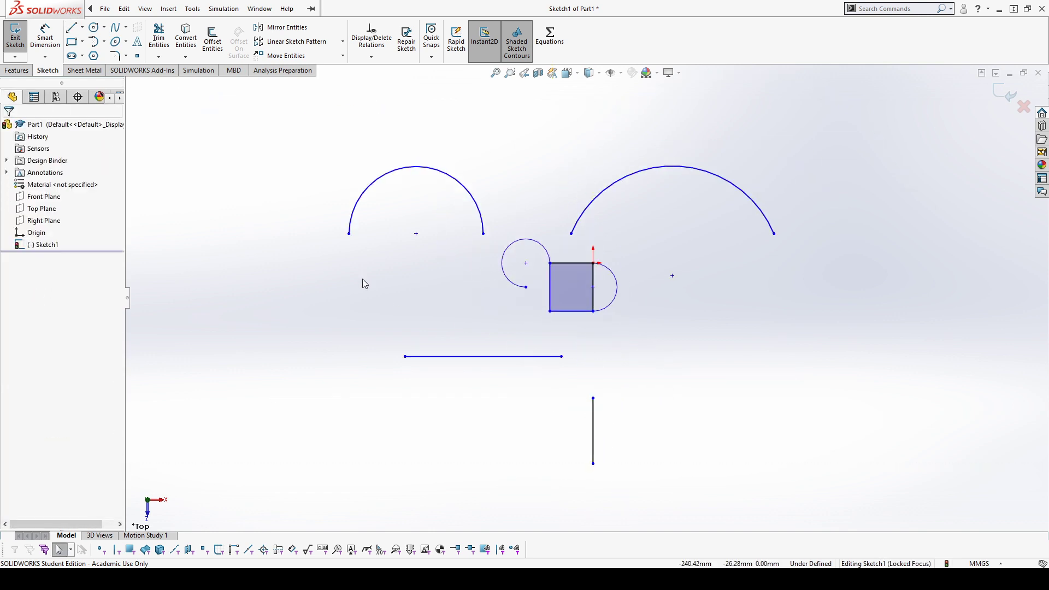
# Draw a tangent arc from the horizontal line's right end to the vertical line's upper end
pyautogui.click(93, 41)
pyautogui.click(562, 356)
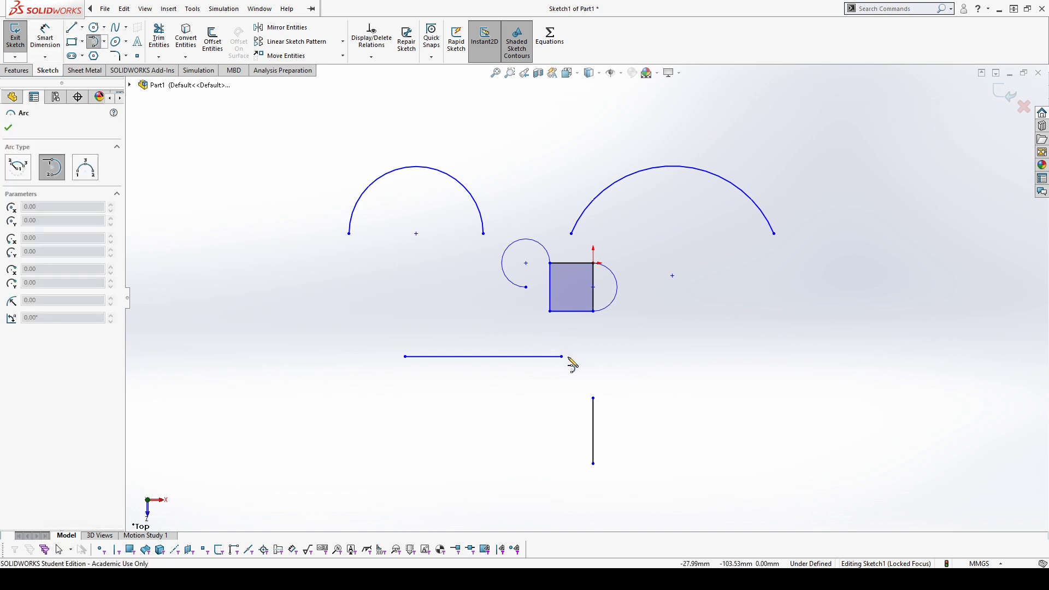
pyautogui.click(593, 398)
pyautogui.press('Escape')
pyautogui.click(547, 386)
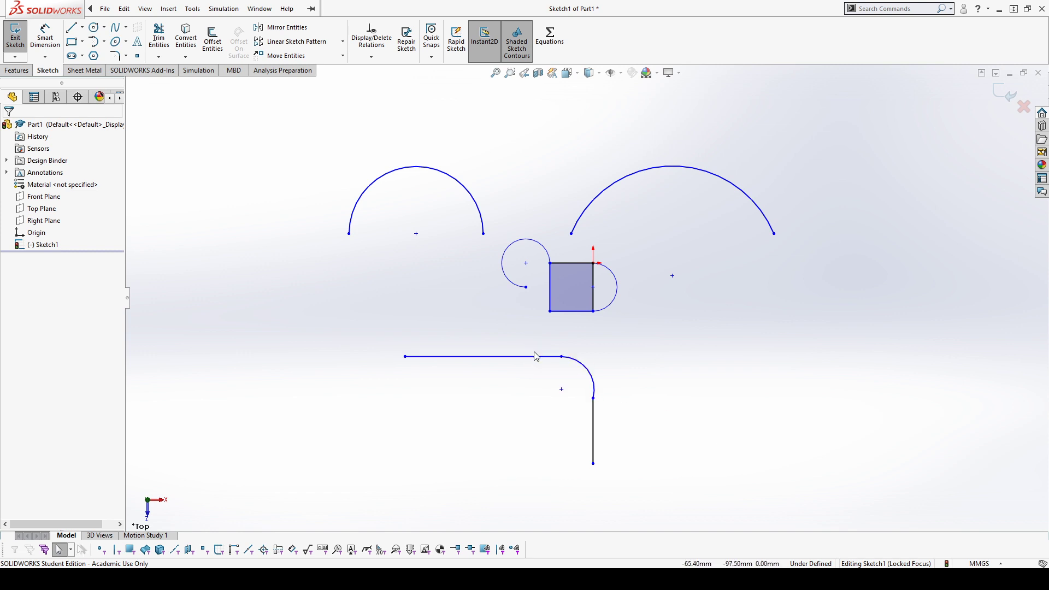
# Add a tangent relation between the corner arc and the vertical line below the origin
pyautogui.click(596, 393)
pyautogui.keyDown('ctrl'); pyautogui.click(594, 431); pyautogui.keyUp('ctrl')
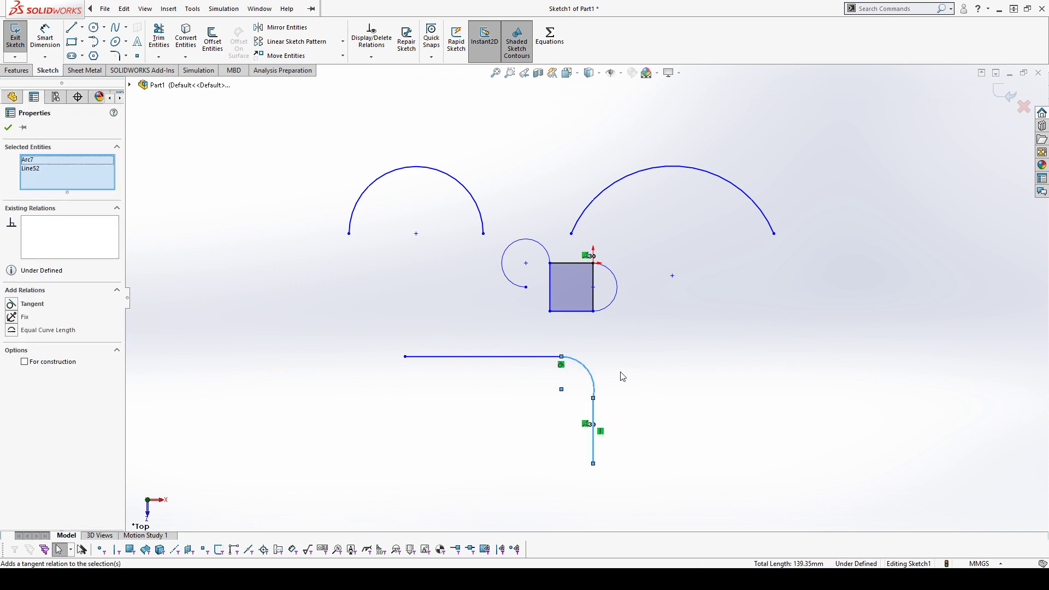
pyautogui.click(668, 332)
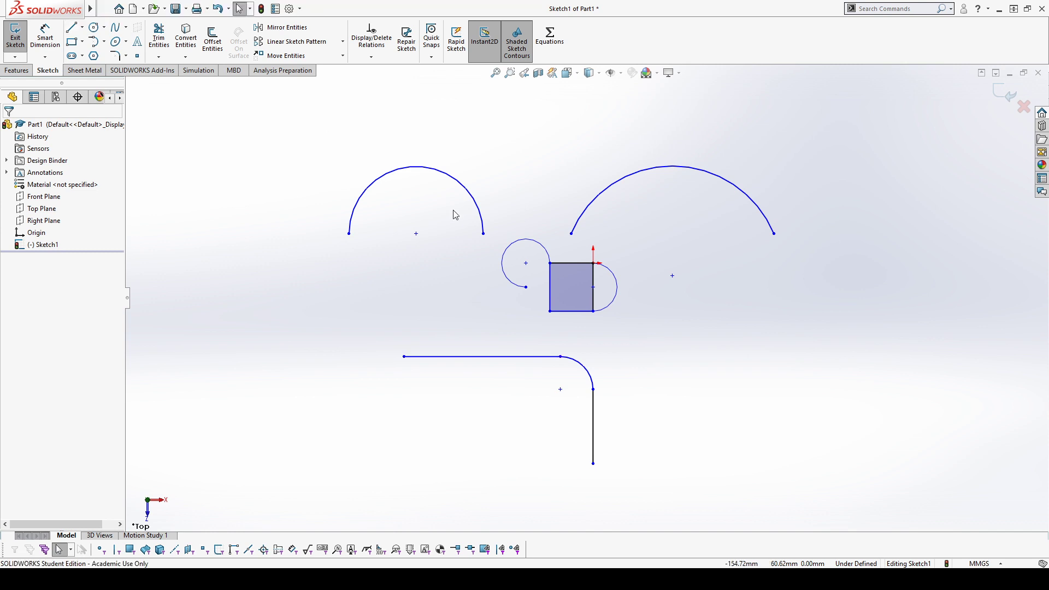
# Inspect the half-circle arc on the rectangle's right side and delete the coincident relation on its center point
pyautogui.click(619, 288)
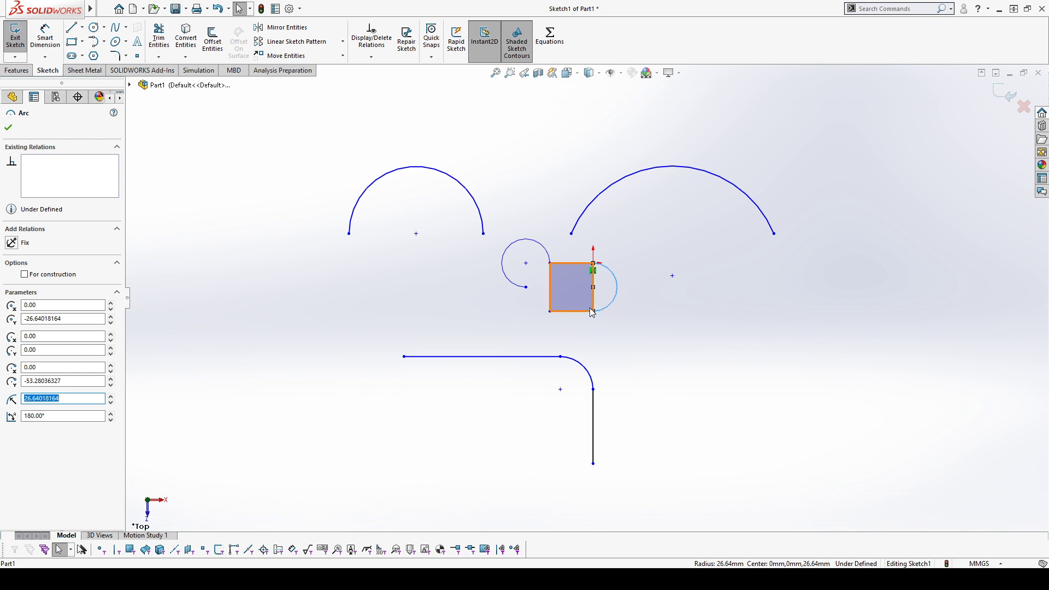
pyautogui.click(594, 289)
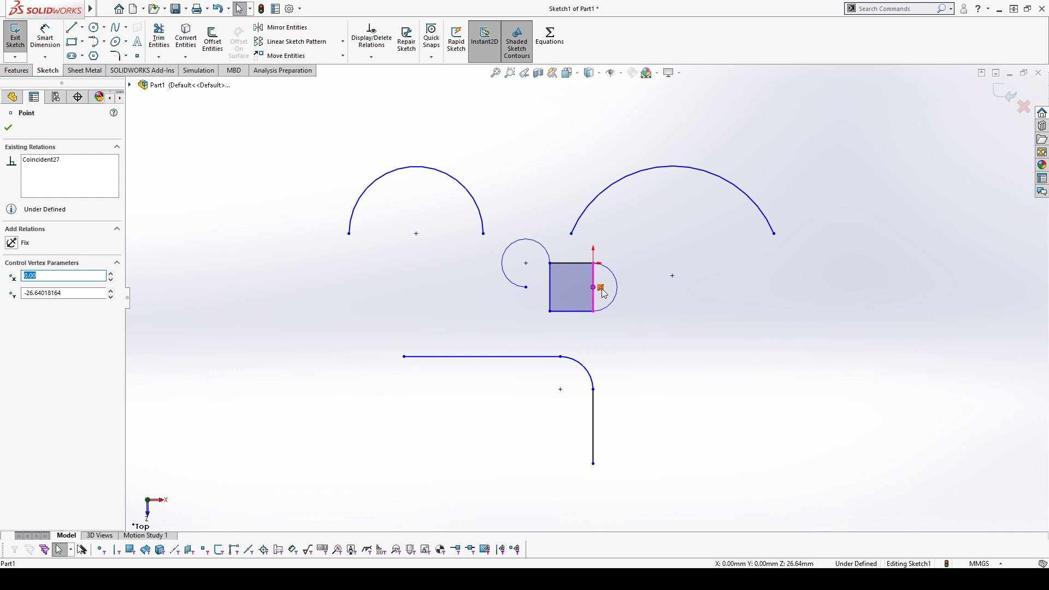
pyautogui.click(602, 290)
pyautogui.press('Delete')
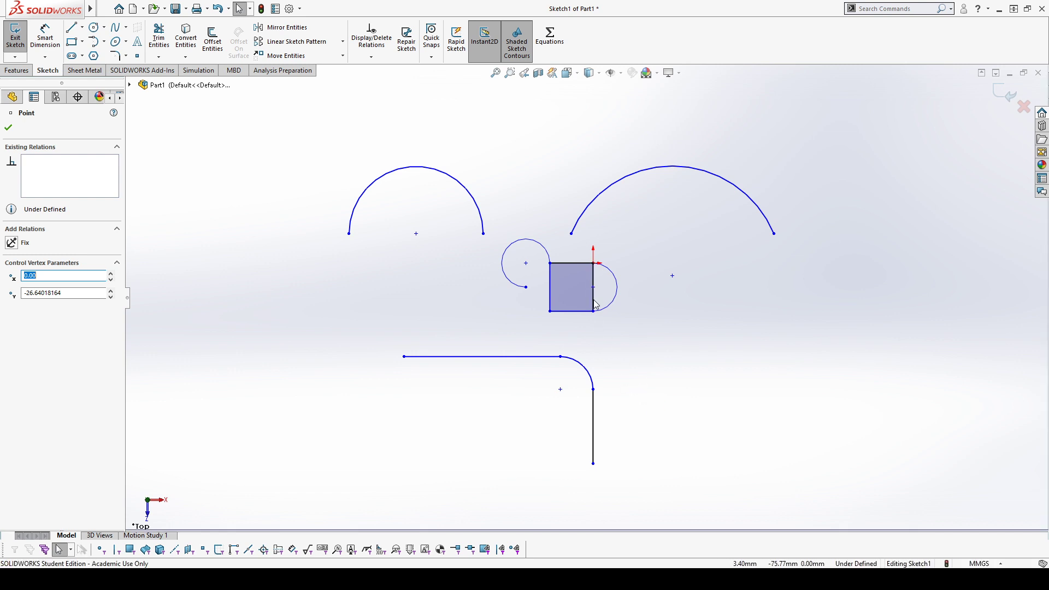
# Reposition the half-circle arc's center to test its freedom of movement, resizing the rectangle, and delete the arc
pyautogui.moveTo(593, 288)
pyautogui.mouseDown()
pyautogui.moveTo(573, 295)
pyautogui.moveTo(604, 298)
pyautogui.mouseUp()
pyautogui.click(590, 287)
pyautogui.click(621, 297)
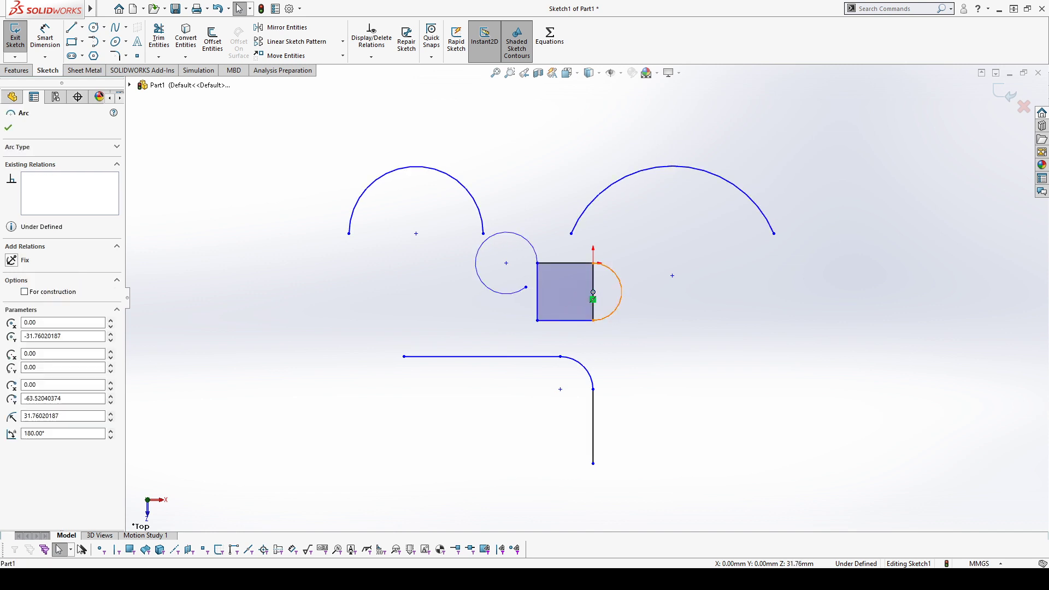
pyautogui.press('Delete')
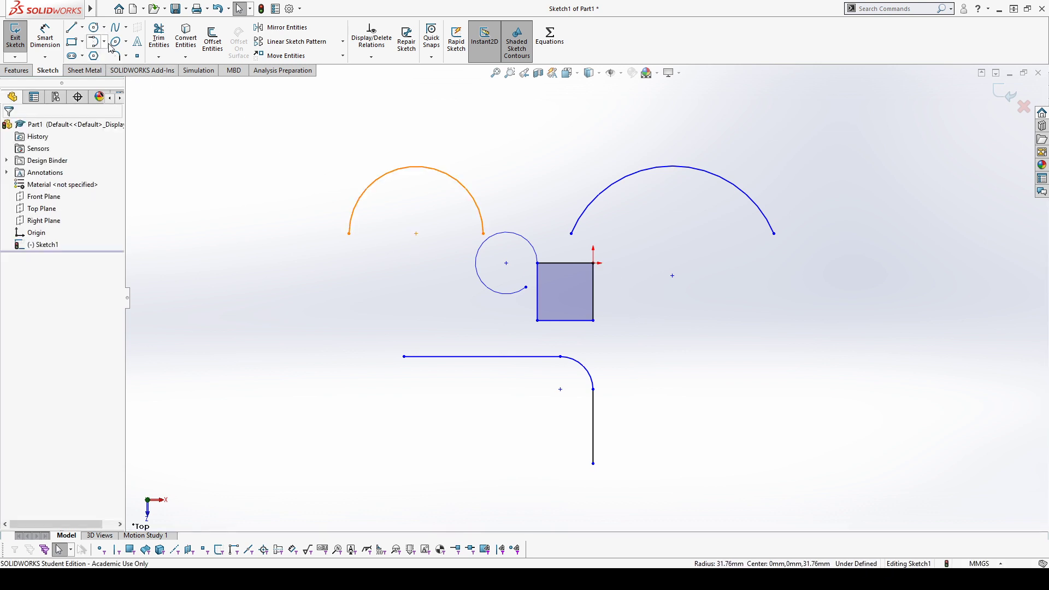
# Draw a 3-point arc of more than 180° and about 50 mm radius between the ends of the rectangle's right side
pyautogui.click(114, 44)
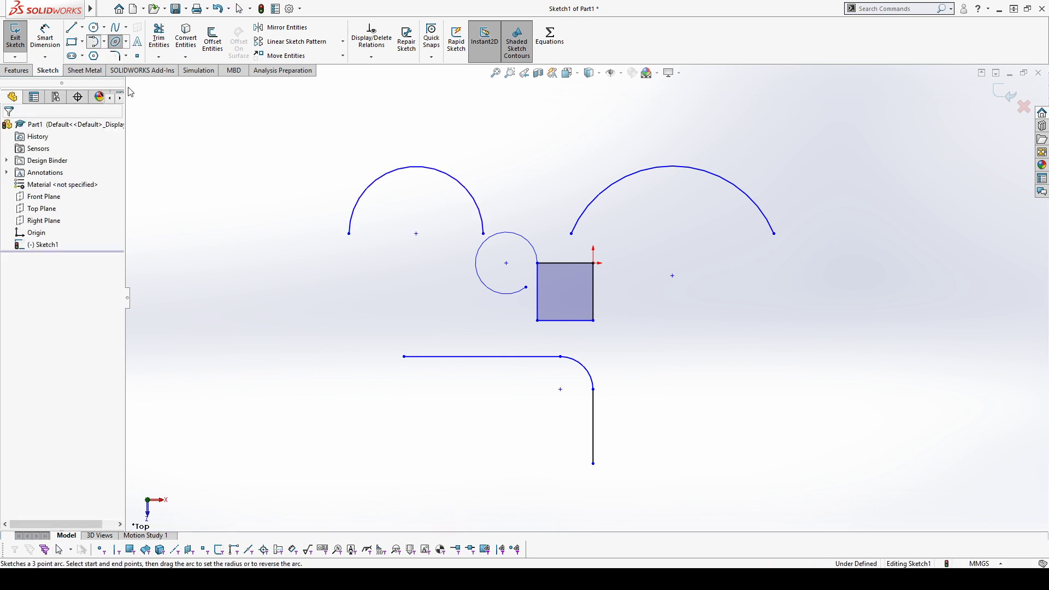
pyautogui.click(593, 262)
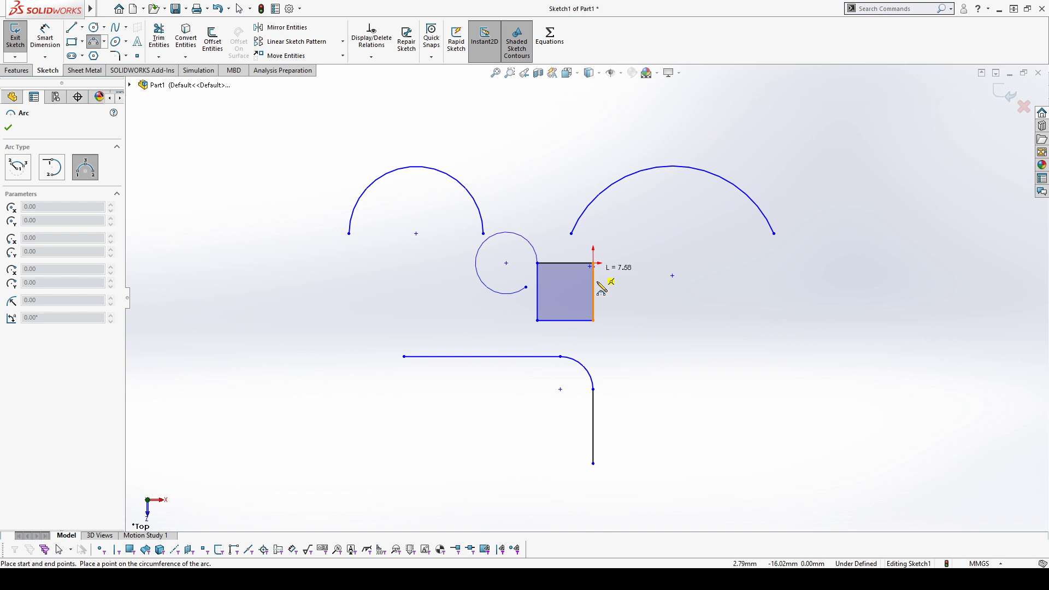
pyautogui.click(594, 320)
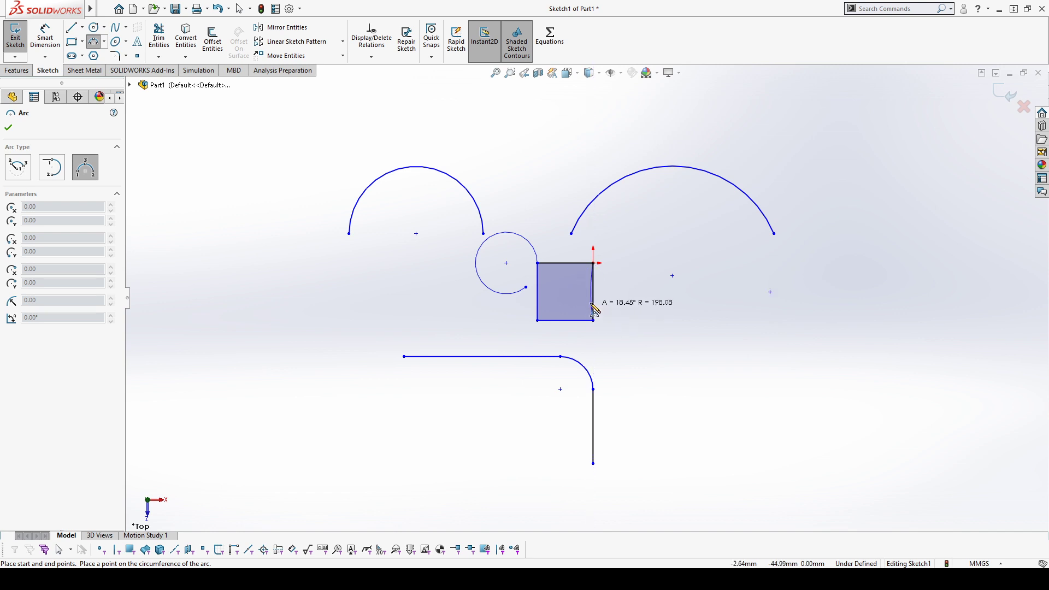
pyautogui.click(671, 295)
pyautogui.press('Escape')
# Reposition the large 3-point arc's center, stretching the attached rectangle downward, and delete the arc
pyautogui.click(627, 293)
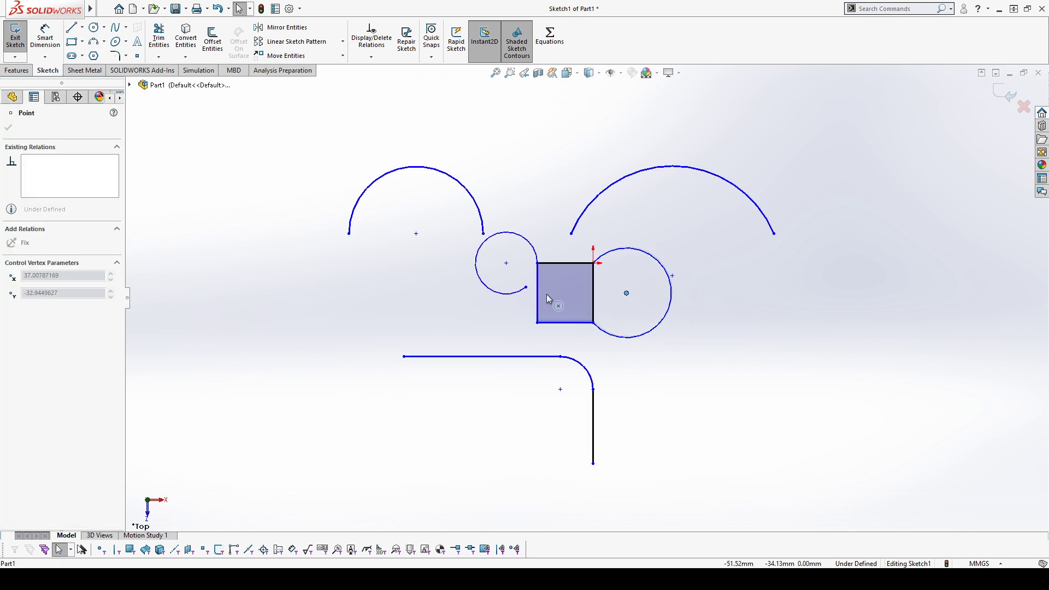
pyautogui.moveTo(627, 293)
pyautogui.mouseDown()
pyautogui.moveTo(567, 296)
pyautogui.moveTo(545, 348)
pyautogui.moveTo(596, 335)
pyautogui.moveTo(626, 294)
pyautogui.mouseUp()
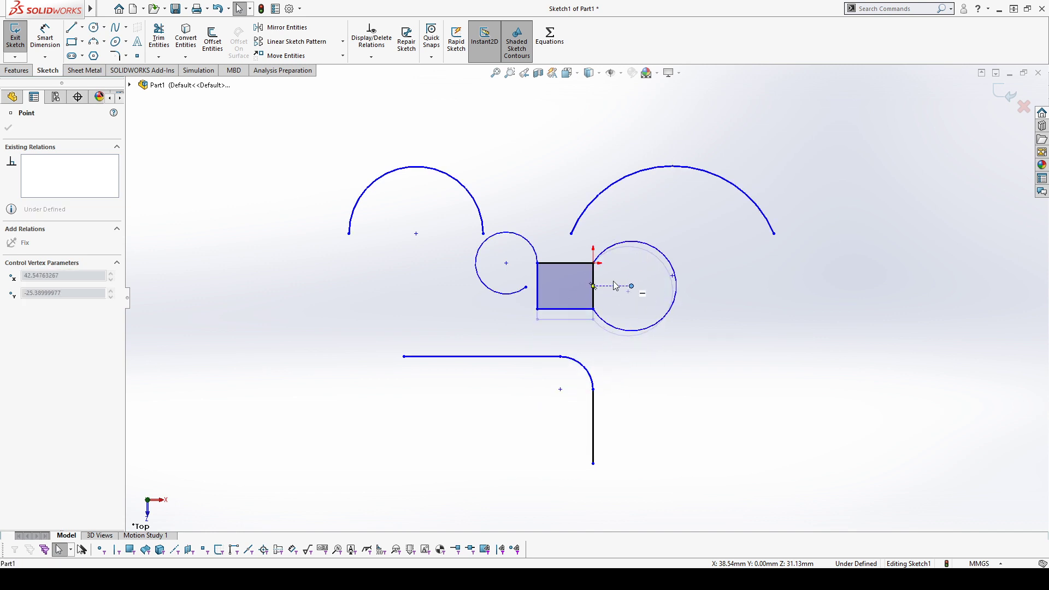
pyautogui.click(784, 346)
pyautogui.moveTo(626, 295)
pyautogui.mouseDown()
pyautogui.moveTo(604, 298)
pyautogui.moveTo(616, 300)
pyautogui.moveTo(609, 305)
pyautogui.moveTo(556, 297)
pyautogui.moveTo(567, 343)
pyautogui.moveTo(624, 296)
pyautogui.mouseUp()
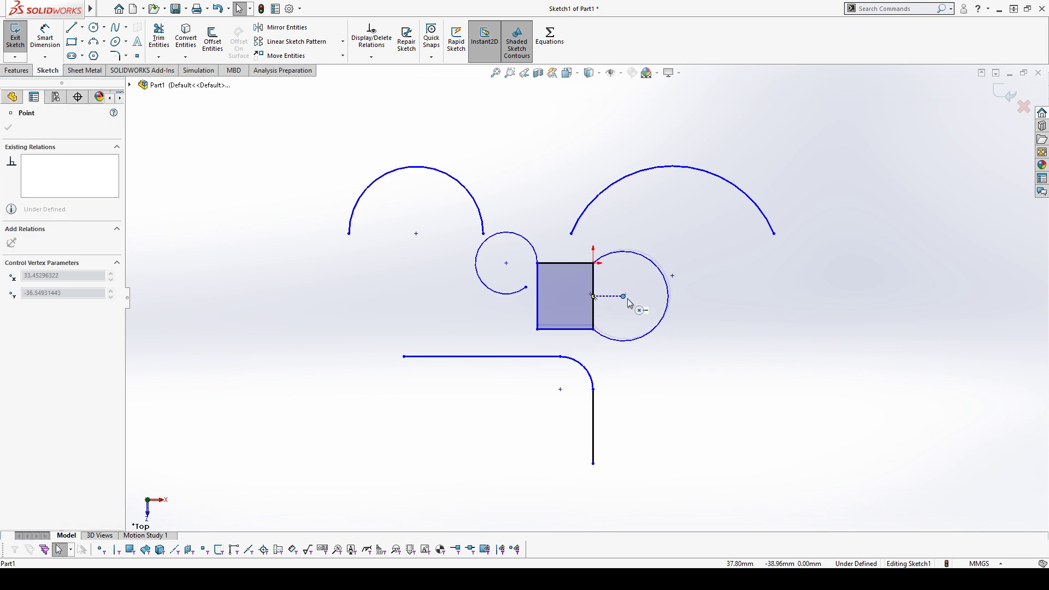
pyautogui.click(672, 323)
pyautogui.click(662, 330)
pyautogui.press('Delete')
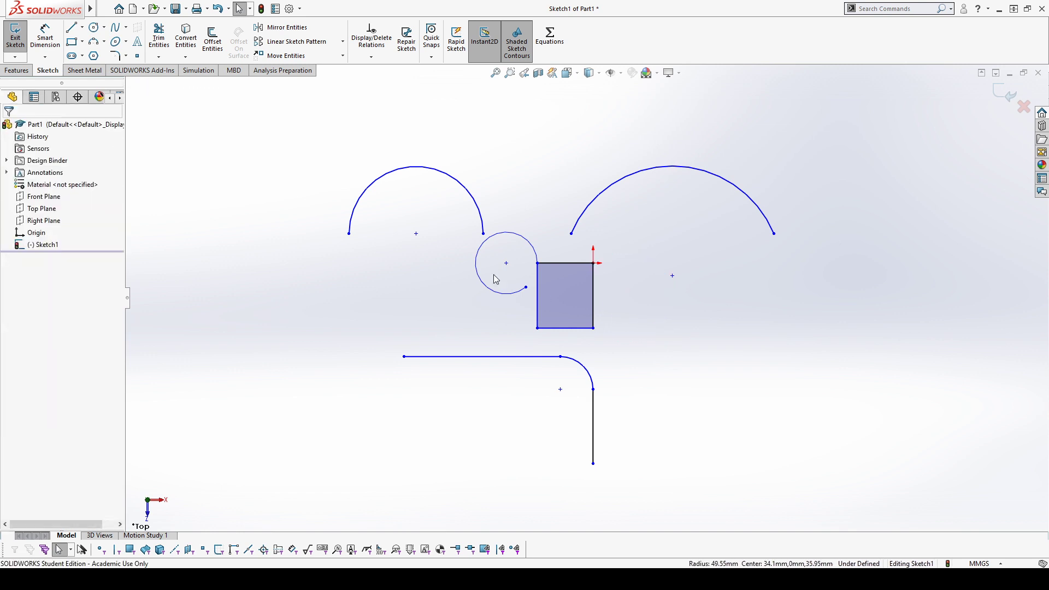
# Draw a 90° 3-point arc of about 51 mm radius bulging outward between the ends of the rectangle's right side
pyautogui.click(93, 41)
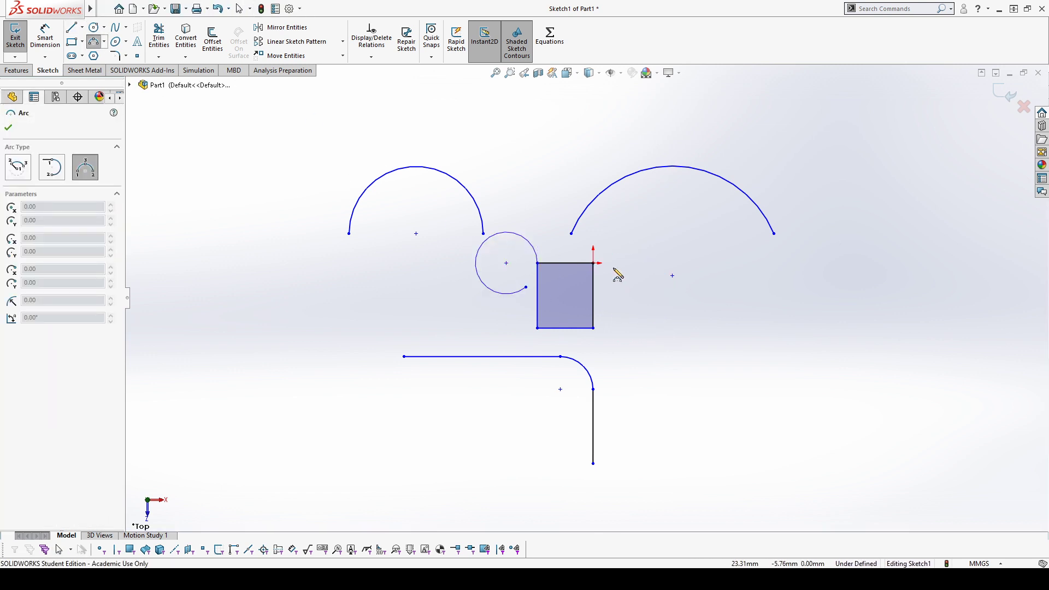
pyautogui.click(593, 264)
pyautogui.click(594, 328)
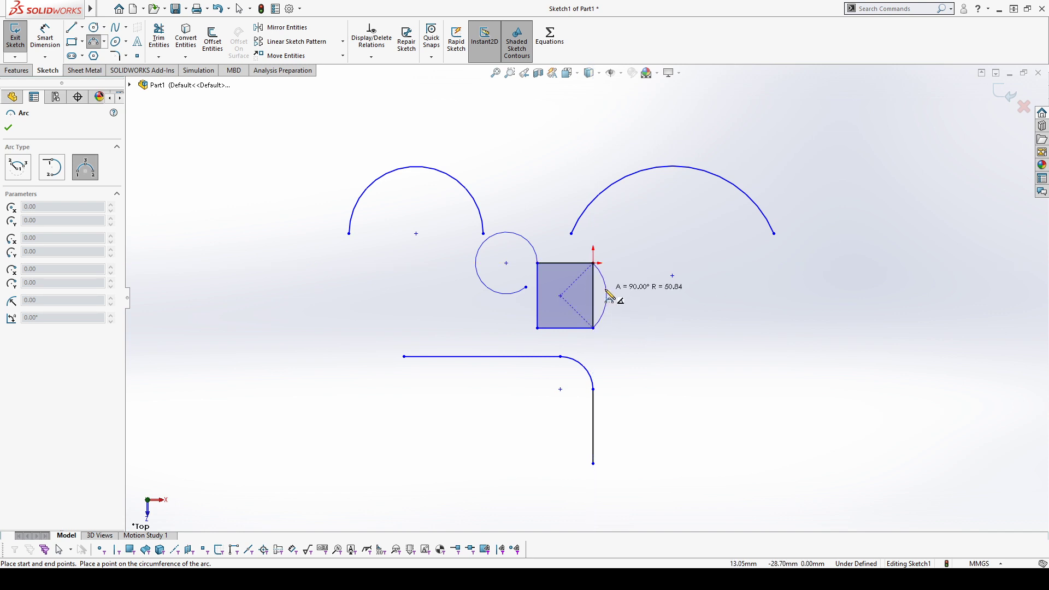
pyautogui.click(607, 296)
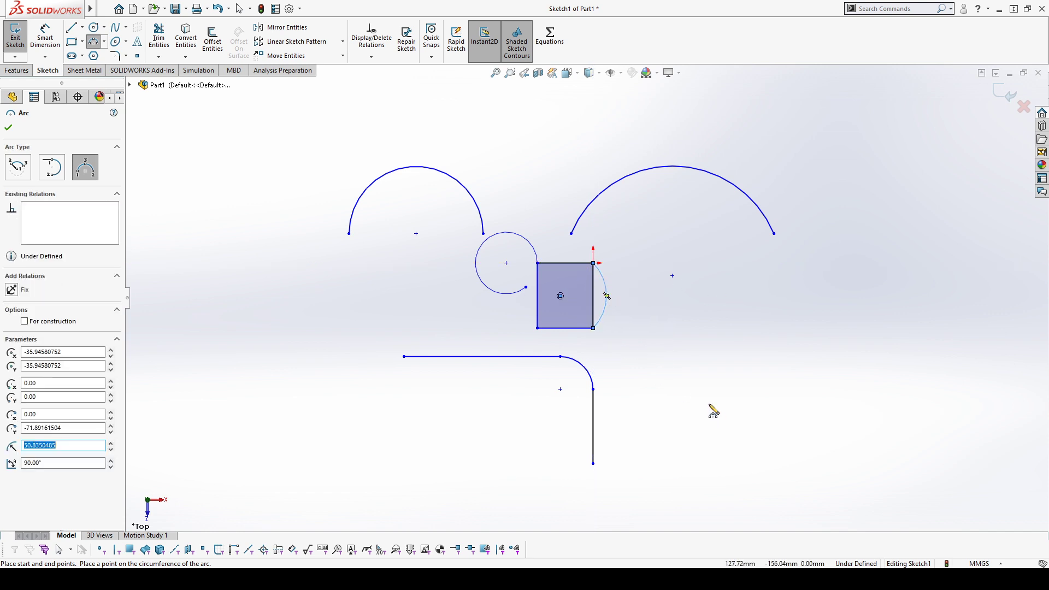
pyautogui.press('Escape')
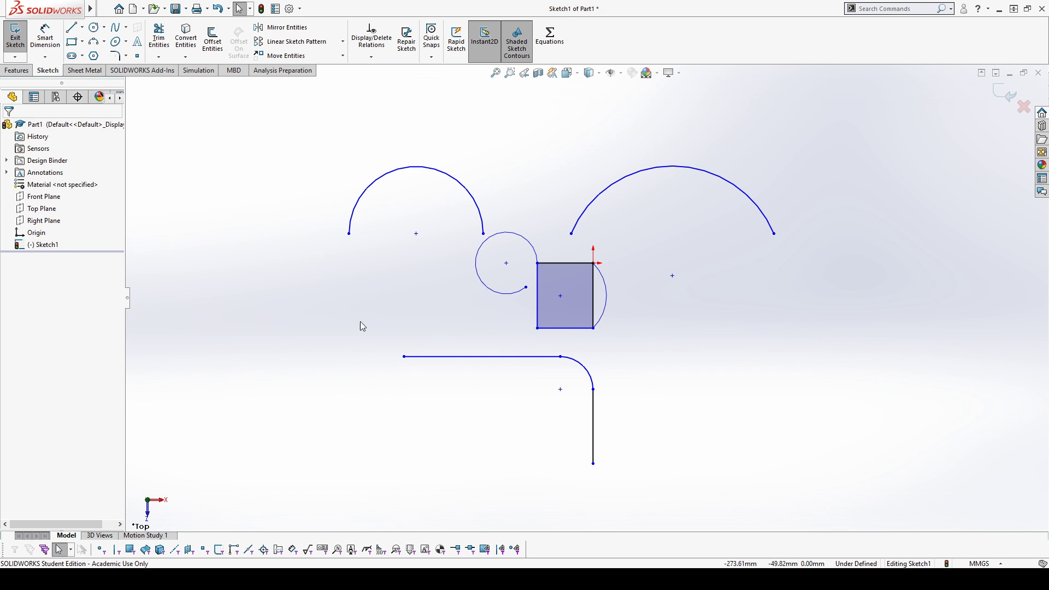
# With the Line tool, draw a horizontal line above the existing sketch and continue it into a 90° tangent arc of about 42 mm radius
pyautogui.click(72, 27)
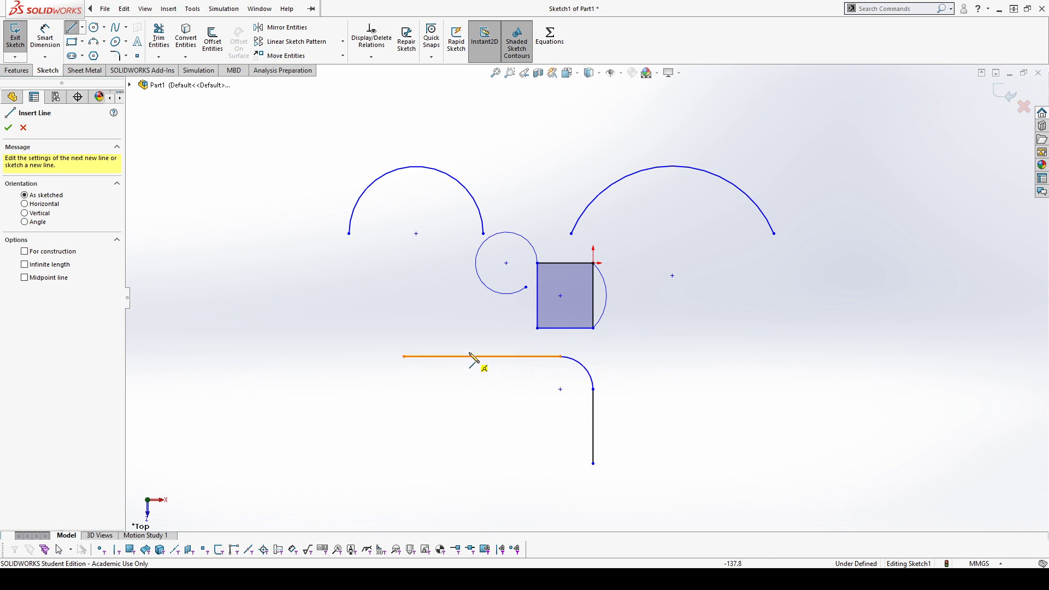
pyautogui.click(593, 426)
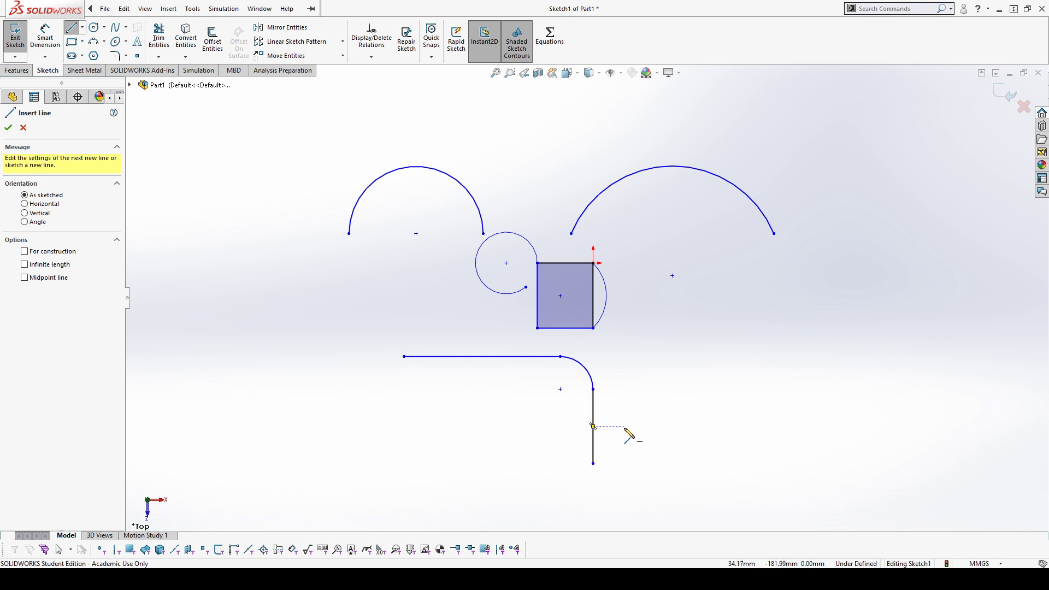
pyautogui.scroll(4, 314, 449)
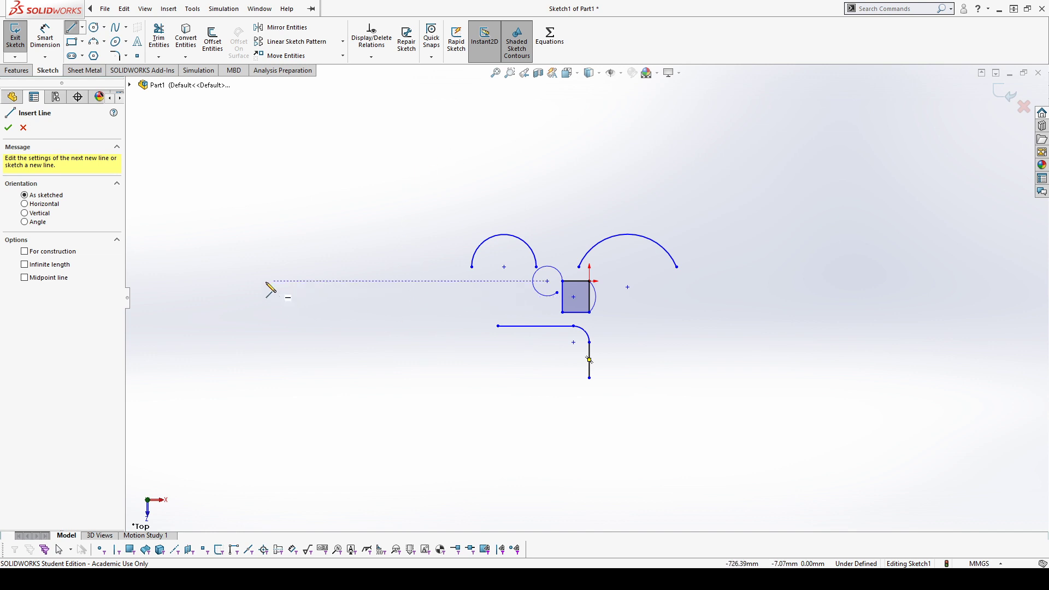
pyautogui.scroll(-5, 448, 215)
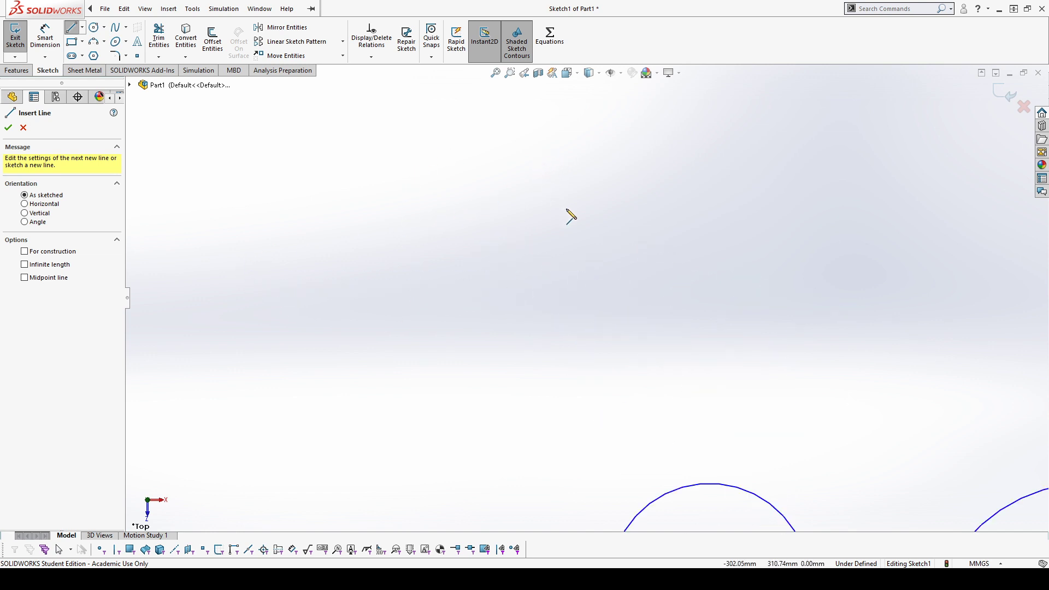
pyautogui.click(518, 222)
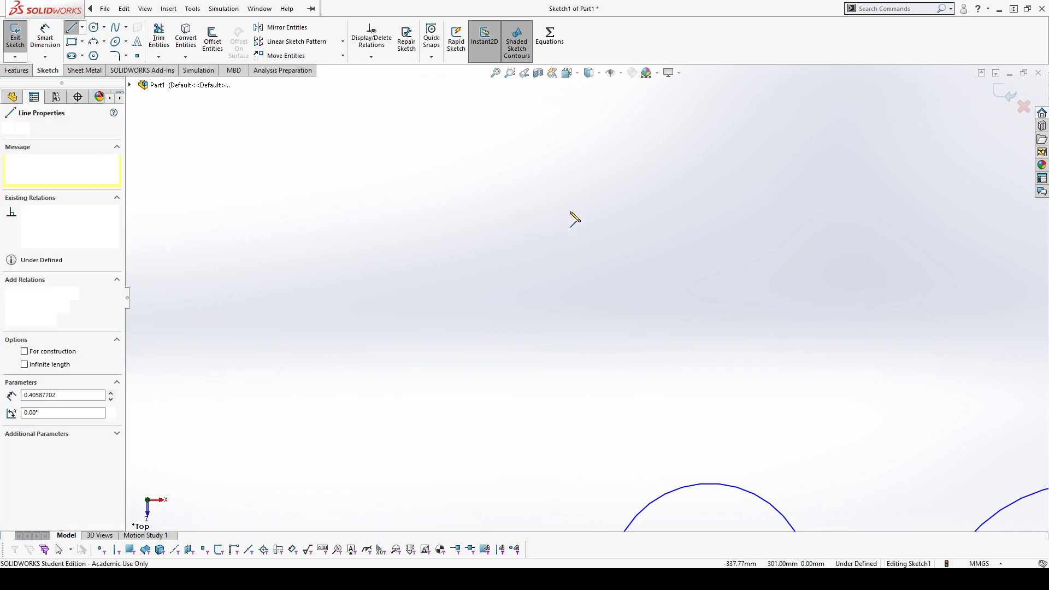
pyautogui.click(732, 222)
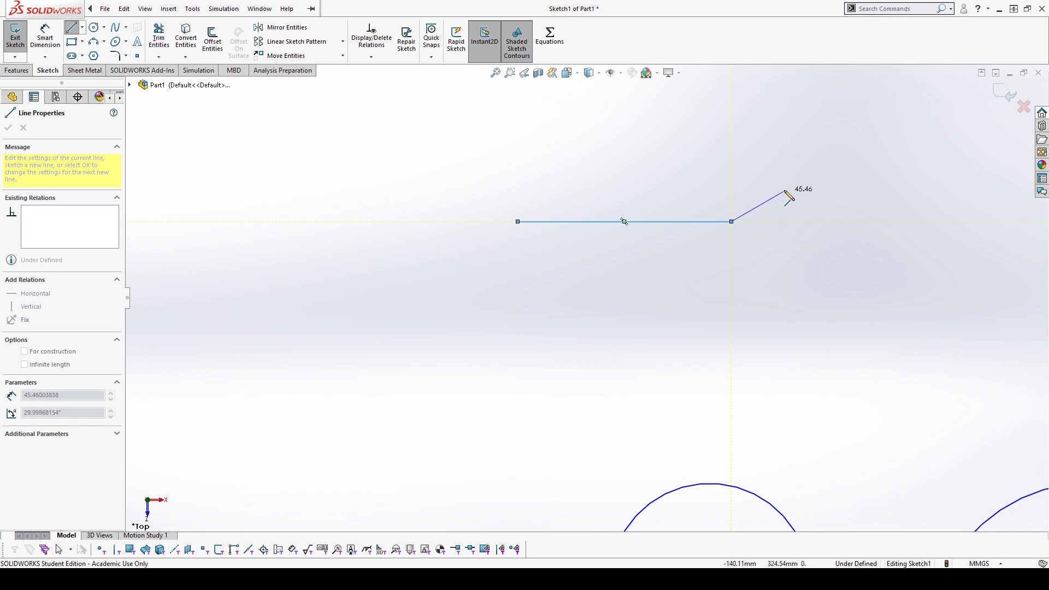
pyautogui.click(732, 222)
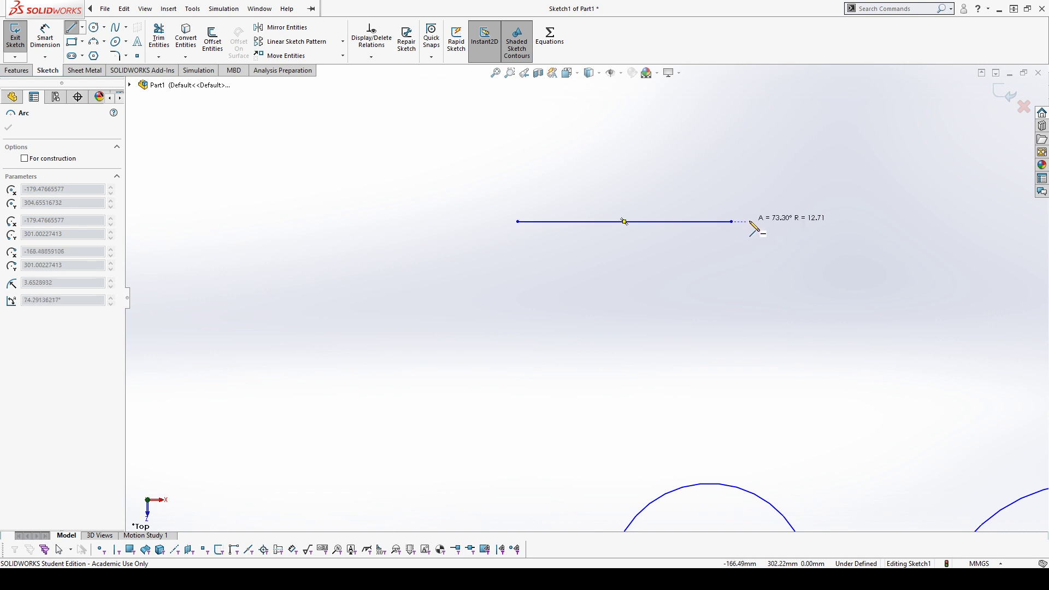
pyautogui.click(788, 279)
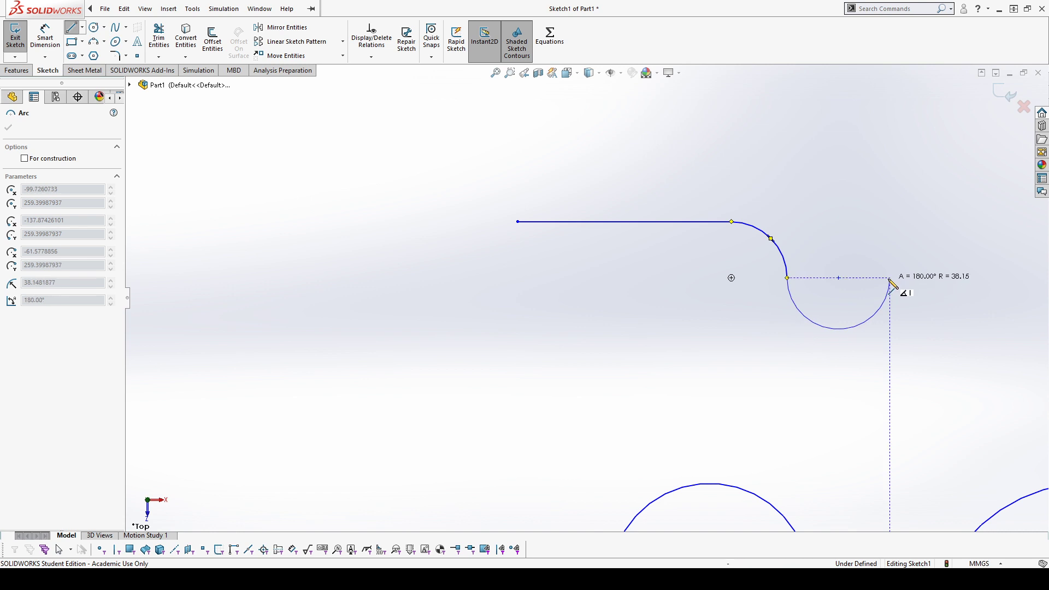
# Continue the chain with a 180° tangent arc of about 38 mm radius and a 90° one of about 45 mm, ending in a horizontal line
pyautogui.click(890, 277)
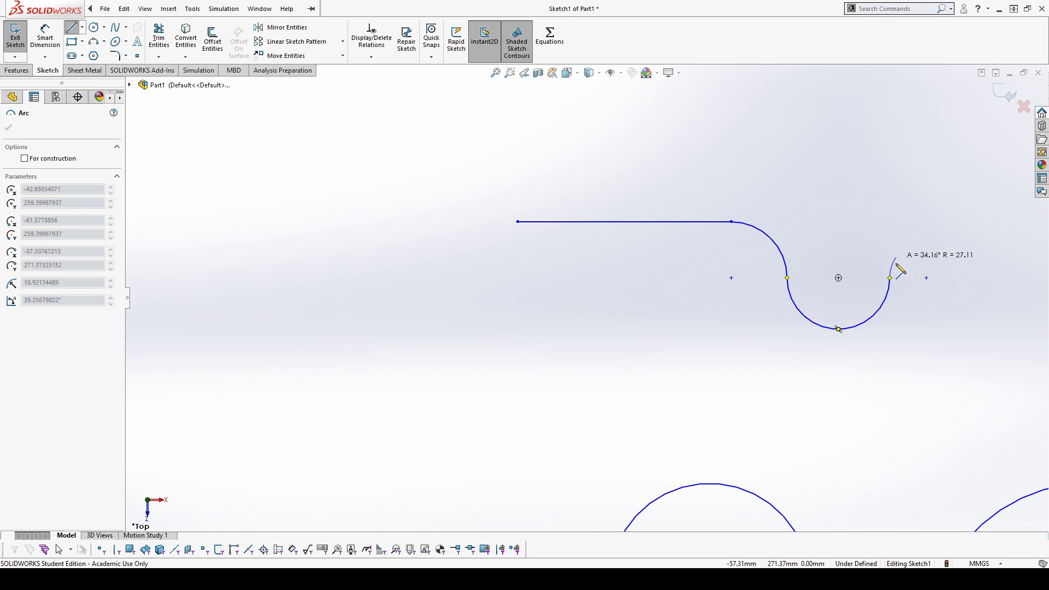
pyautogui.click(951, 218)
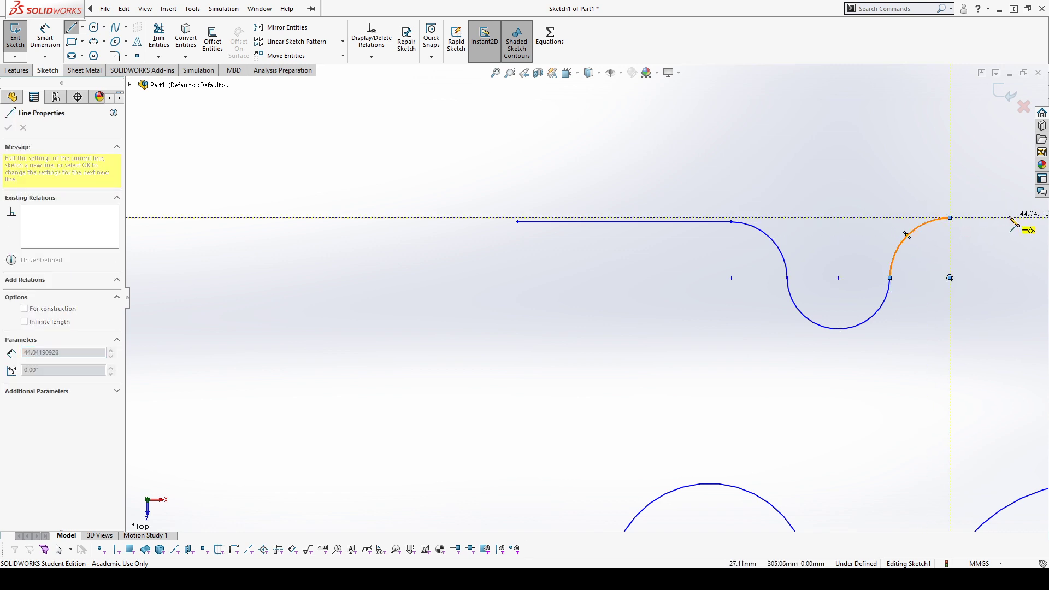
pyautogui.click(1010, 218)
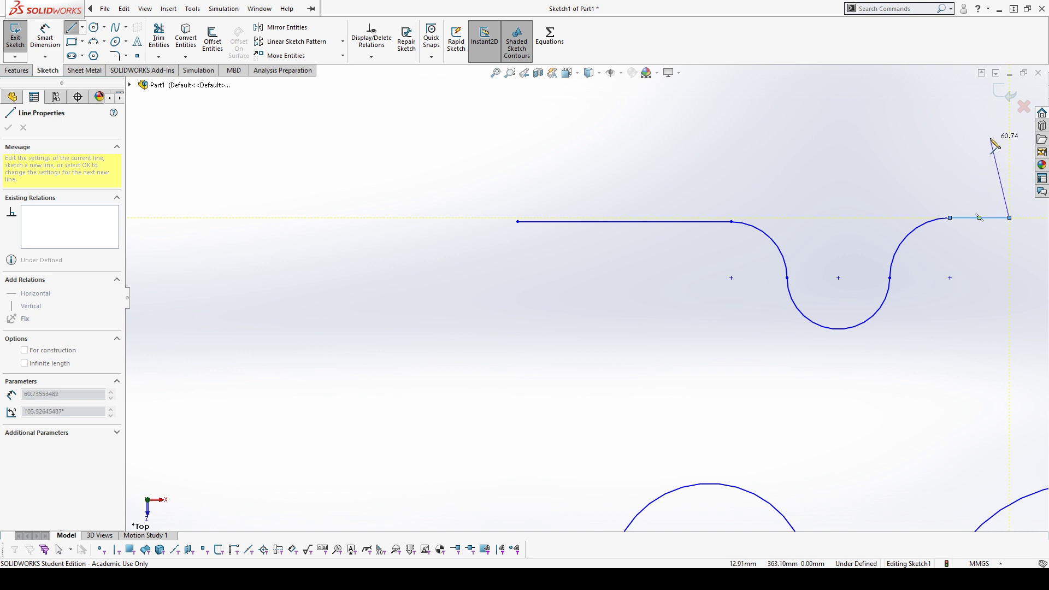
pyautogui.press('Escape')
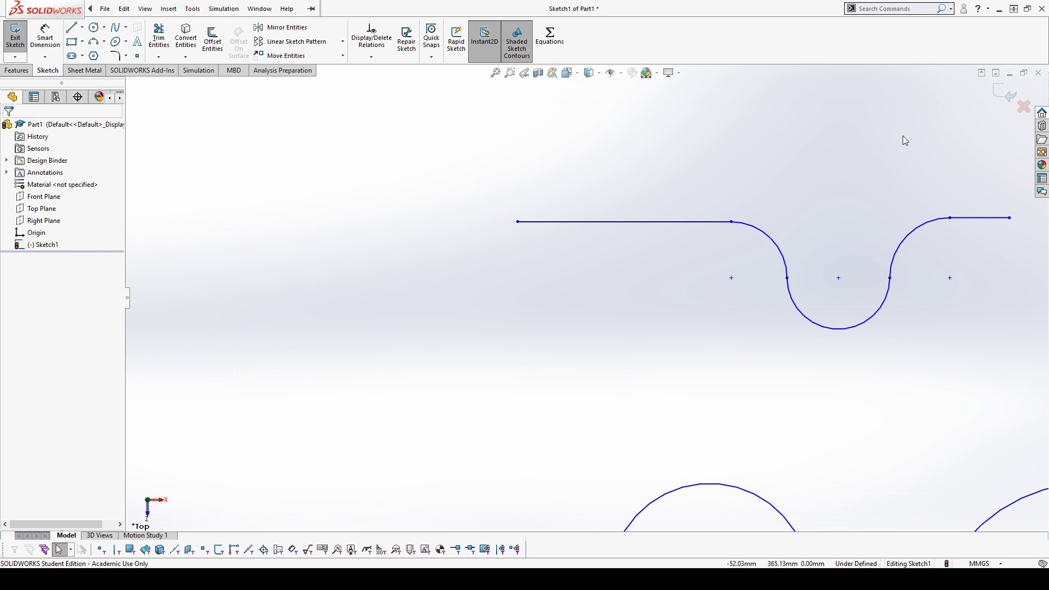
# Inspect the tangent relations of the first and last arcs in the line-and-arc chain
pyautogui.click(767, 236)
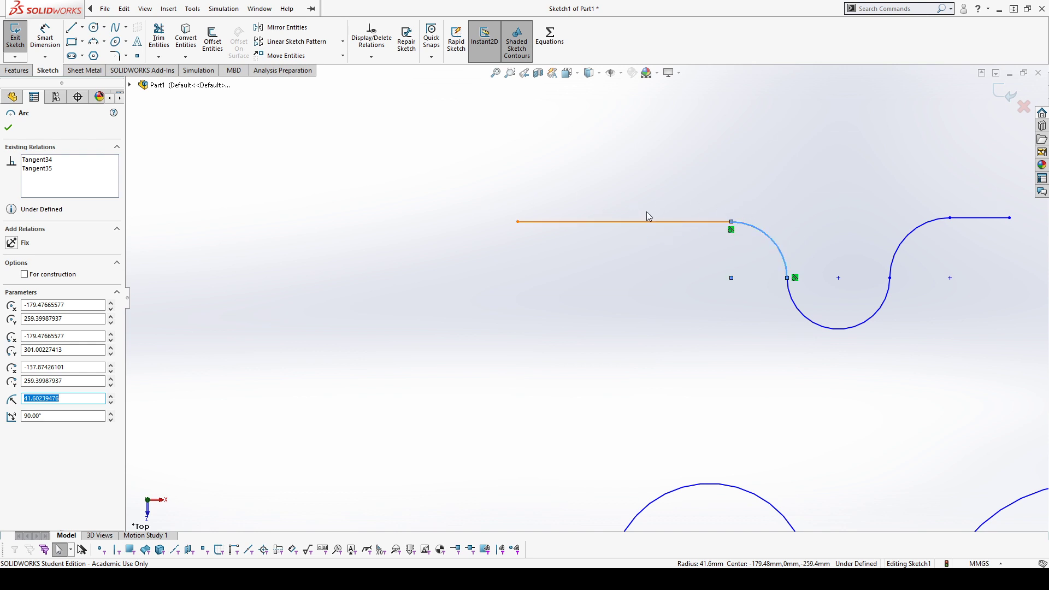
pyautogui.click(896, 280)
pyautogui.click(891, 278)
pyautogui.click(892, 273)
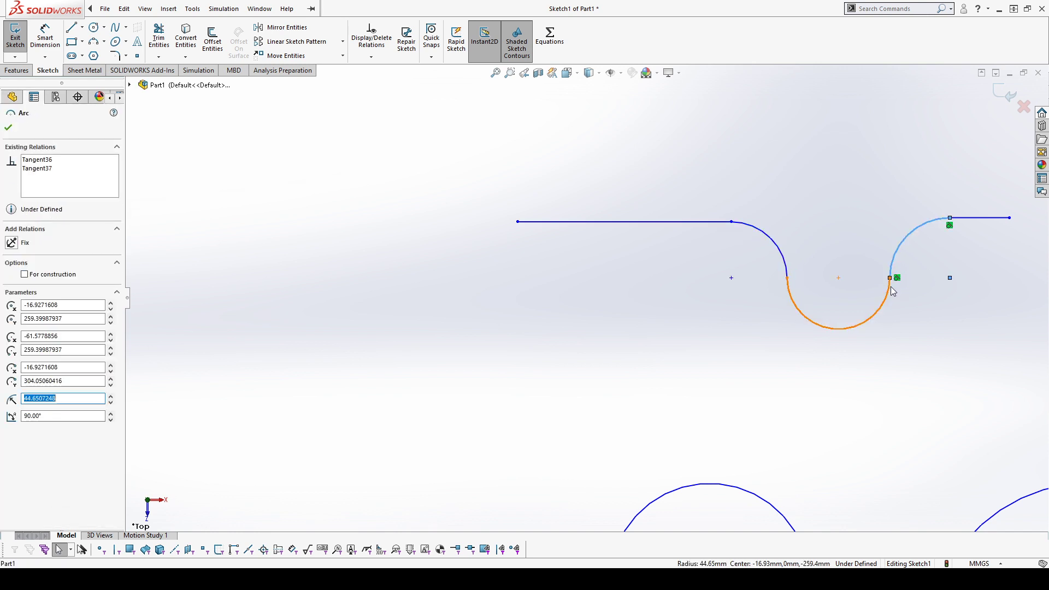
pyautogui.click(979, 182)
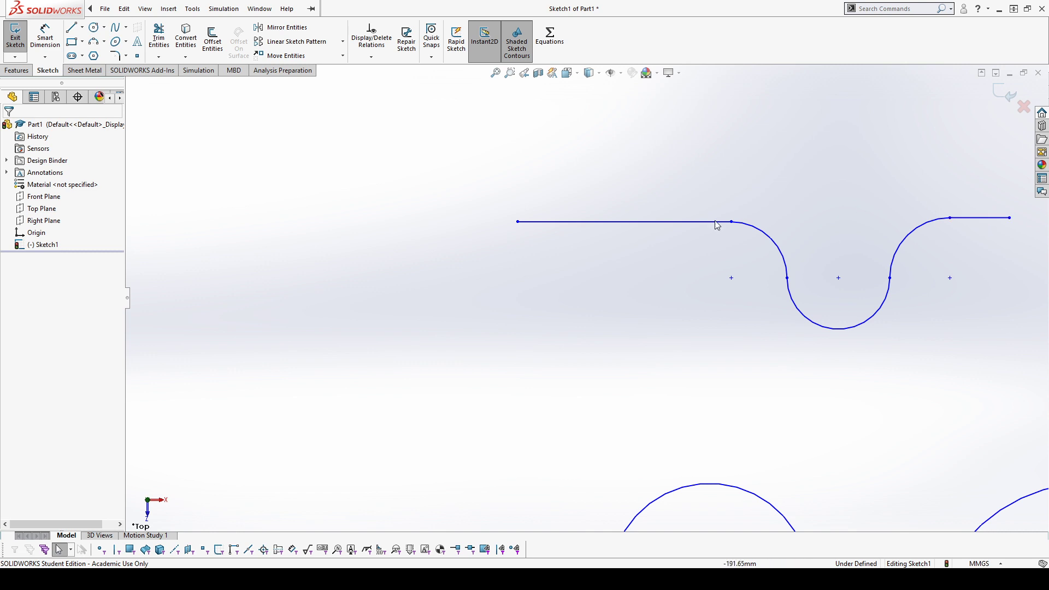
# Draw a sloping line continued by a tangent arc of about 60 mm radius and a horizontal line, and inspect the arc's relations
pyautogui.click(71, 27)
pyautogui.click(314, 218)
pyautogui.click(408, 239)
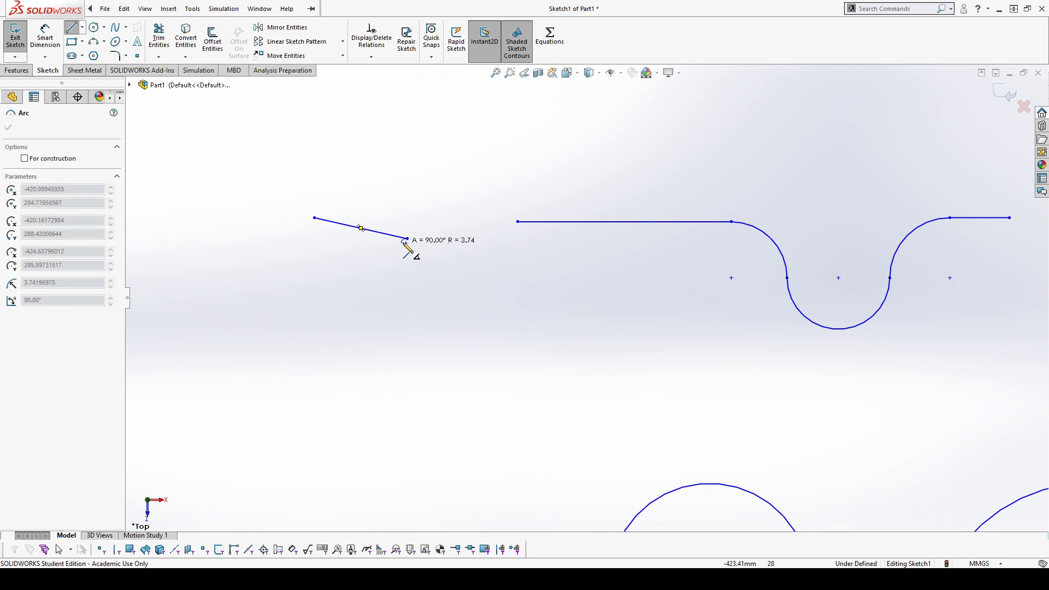
pyautogui.click(469, 298)
pyautogui.click(631, 298)
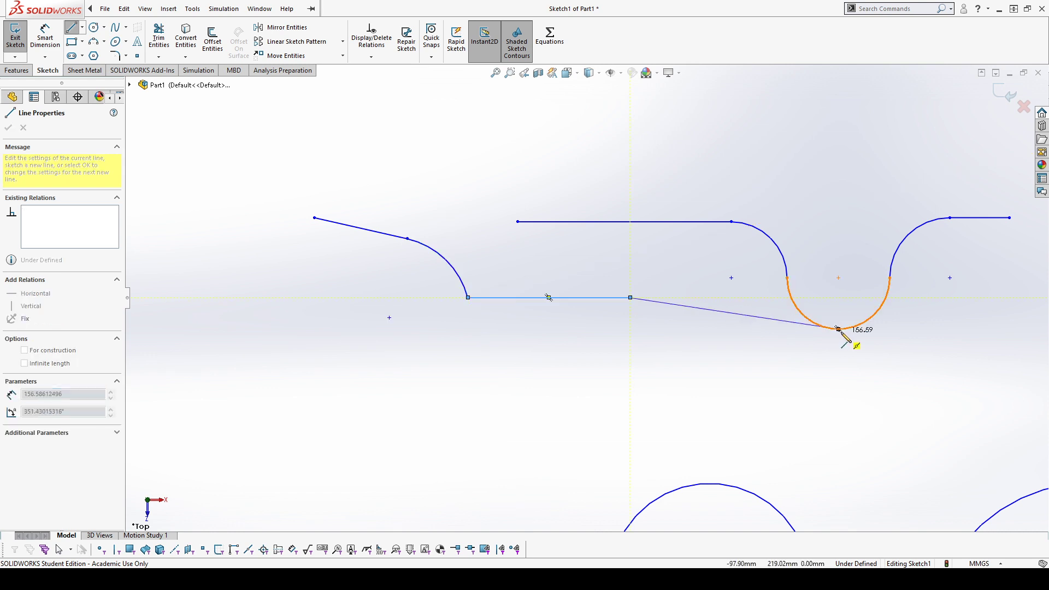
pyautogui.press('Escape')
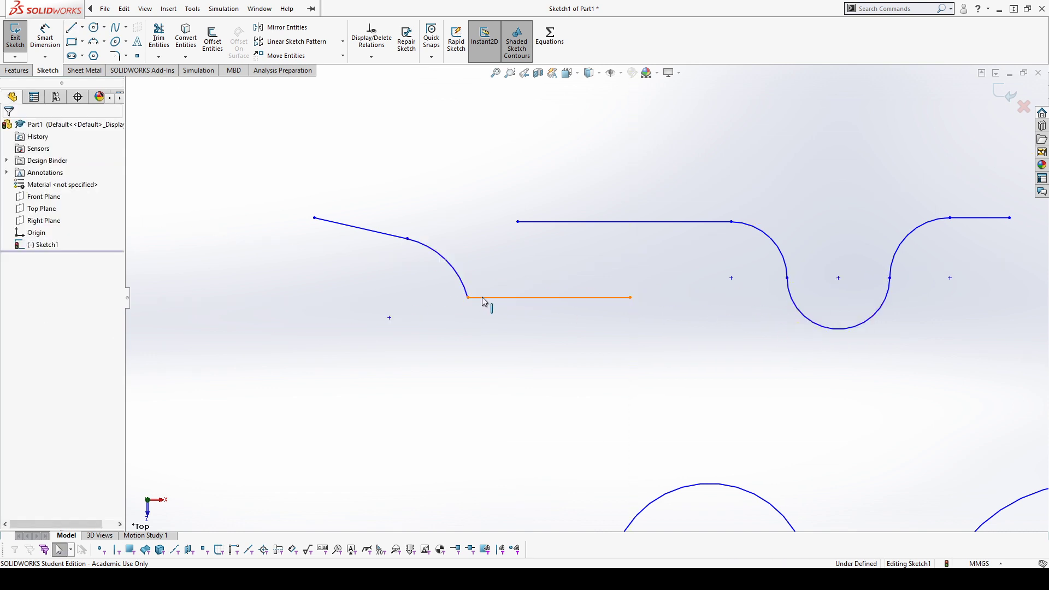
pyautogui.click(424, 250)
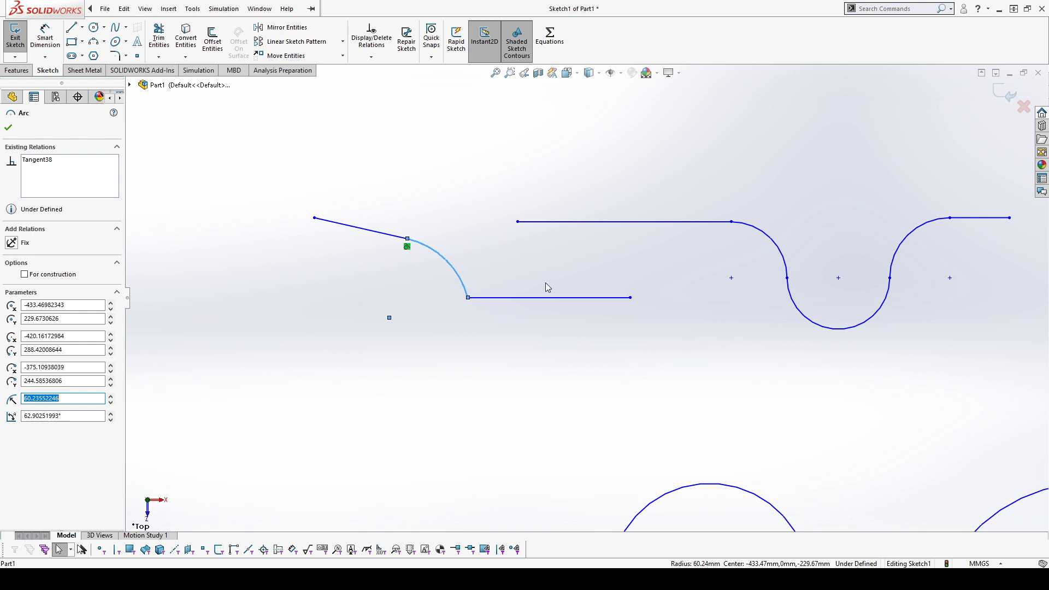
# Delete all the lines, arcs and rectangle from the sketch
pyautogui.scroll(5, 583, 300)
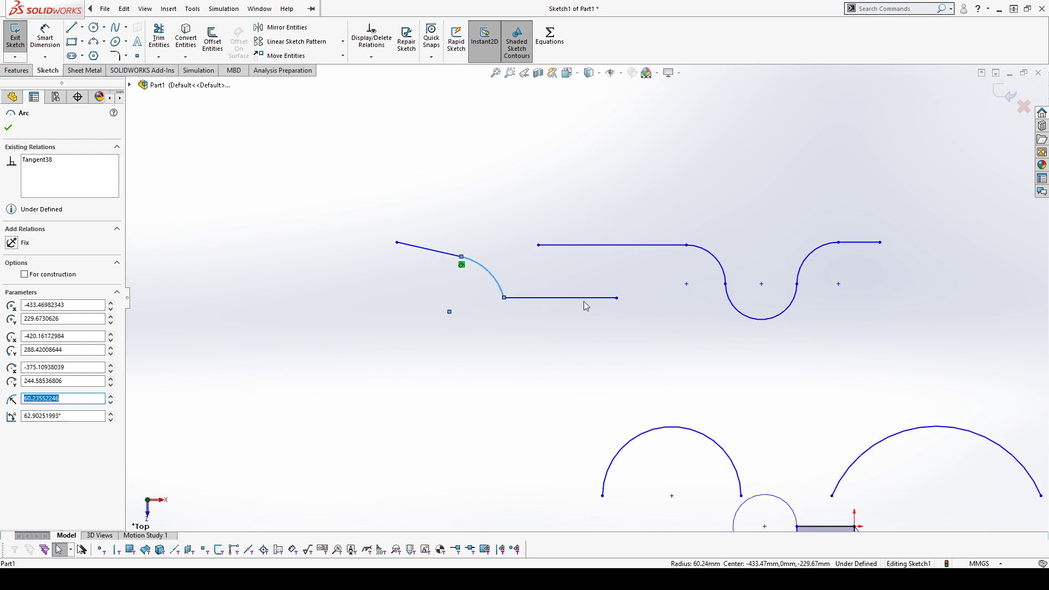
pyautogui.scroll(4, 603, 250)
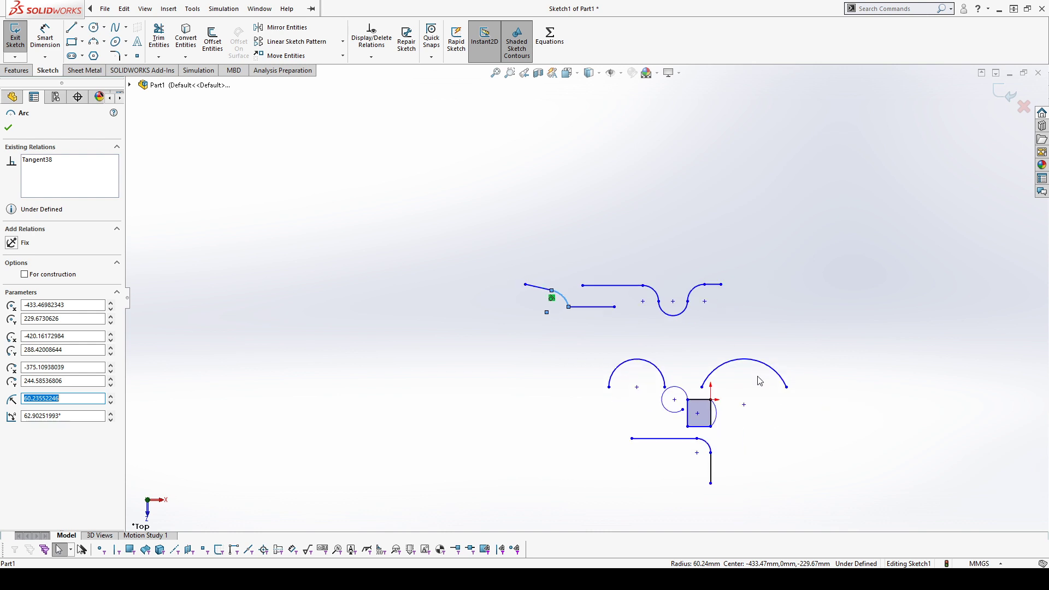
pyautogui.moveTo(516, 211)
pyautogui.mouseDown()
pyautogui.moveTo(822, 477)
pyautogui.moveTo(794, 481)
pyautogui.mouseUp()
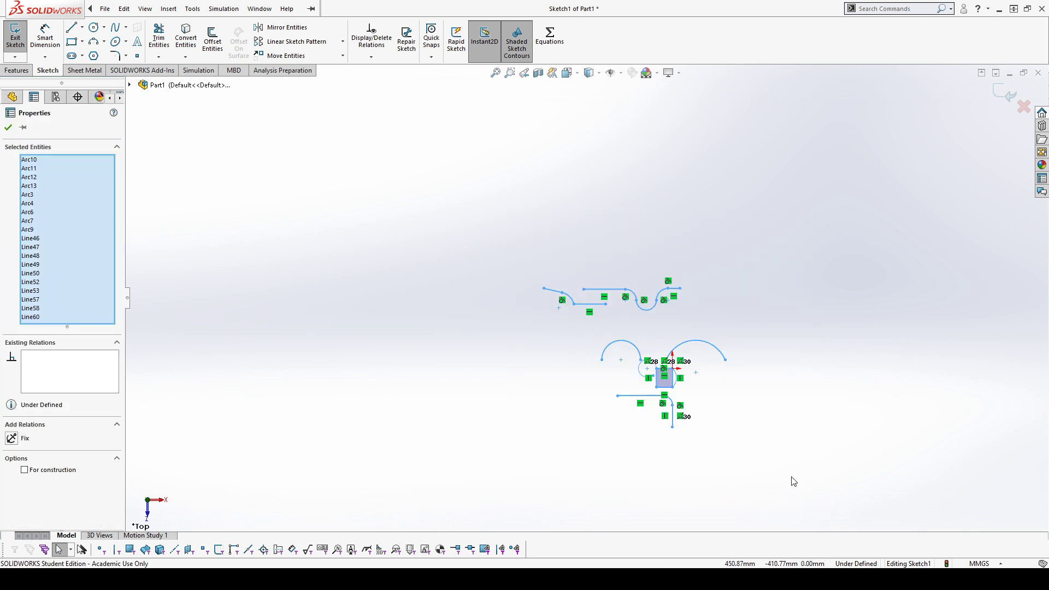
pyautogui.press('Delete')
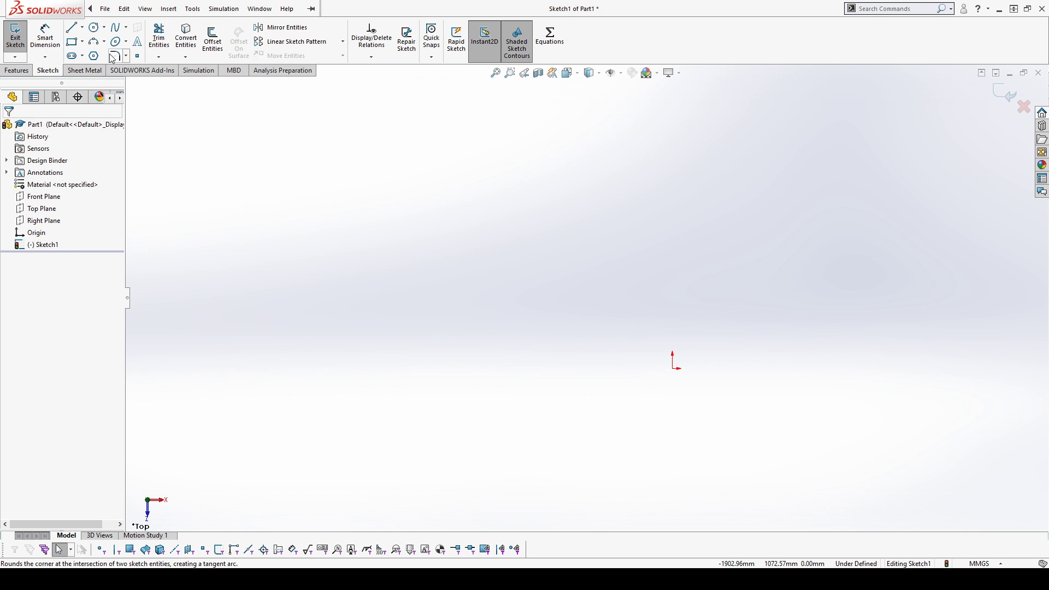
# Draw a center rectangle about 1001 mm wide and 616 mm high, centered on the origin
pyautogui.click(80, 45)
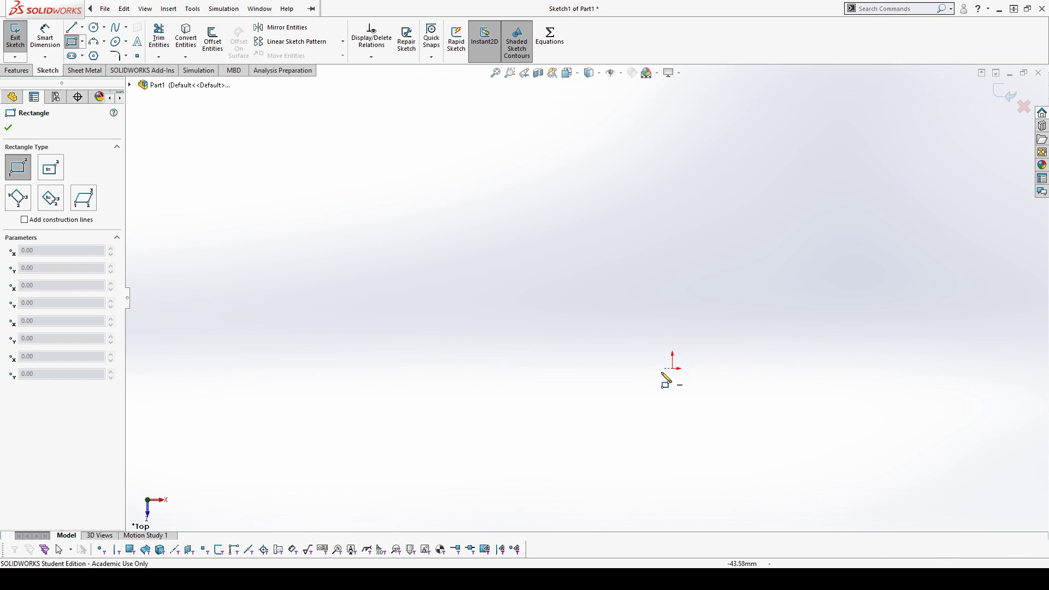
pyautogui.click(51, 168)
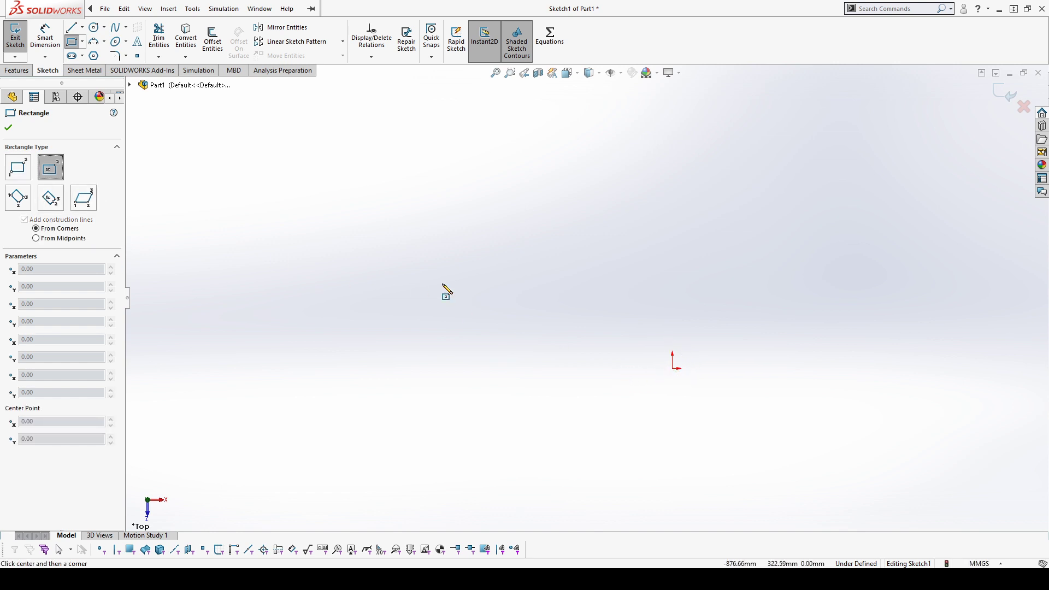
pyautogui.click(673, 369)
pyautogui.click(804, 286)
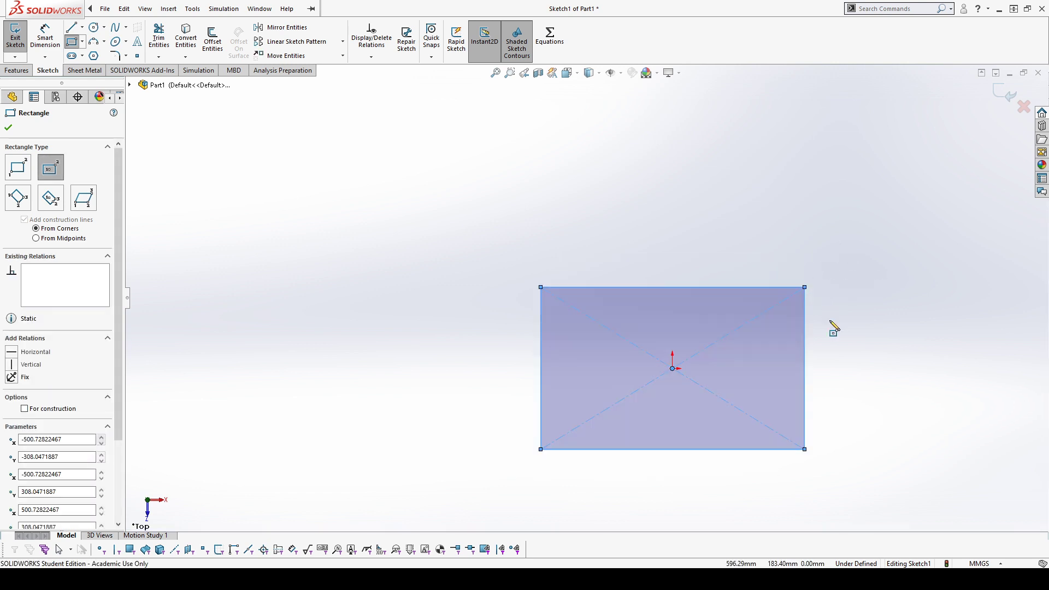
pyautogui.press('Escape')
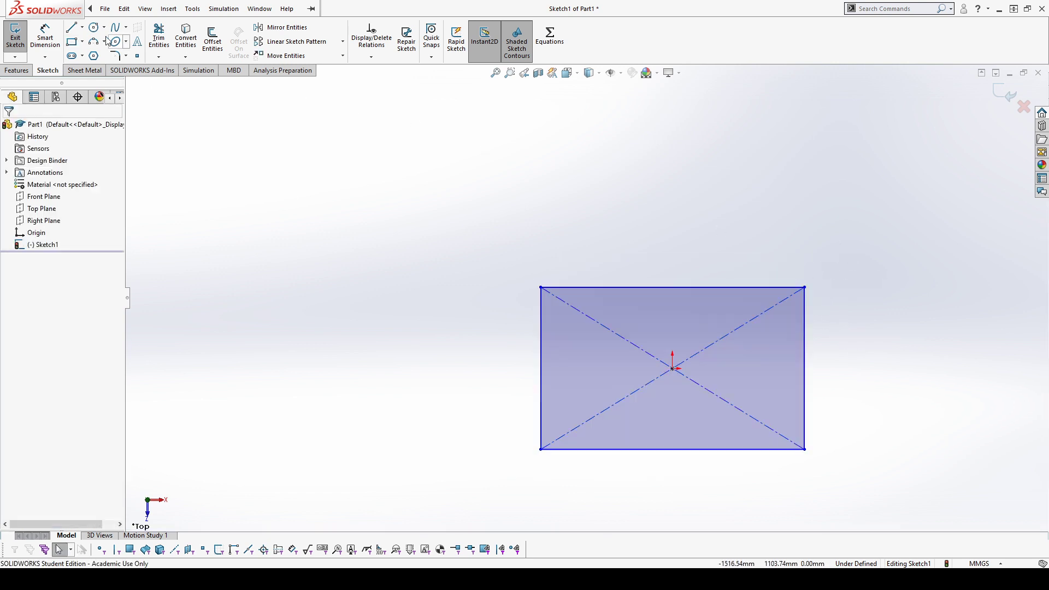
# Start a Sketch Fillet on the rectangle's upper-left corner with a radius of 100 mm
pyautogui.click(115, 55)
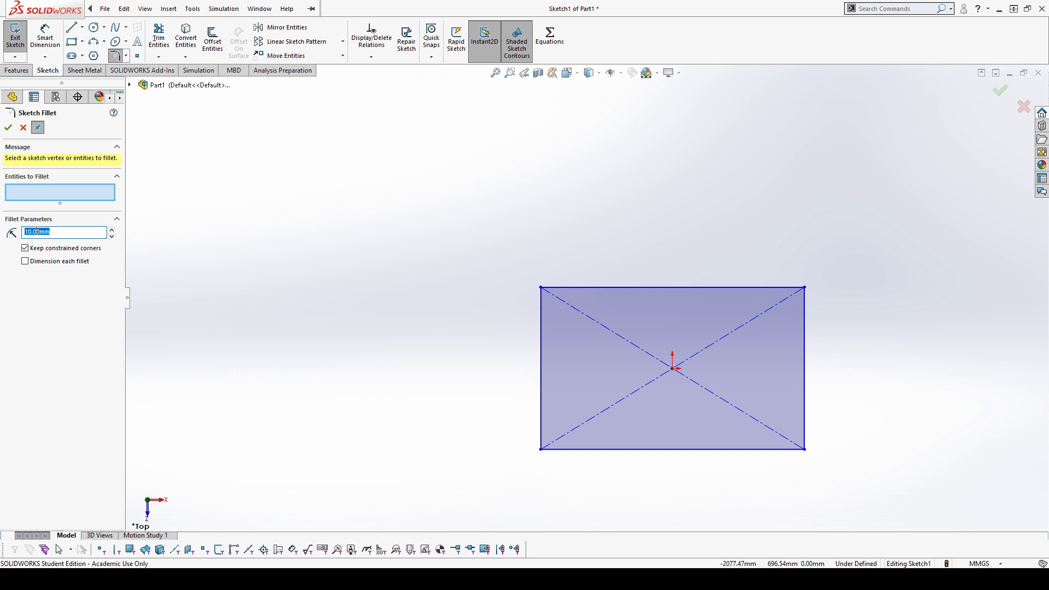
pyautogui.click(563, 287)
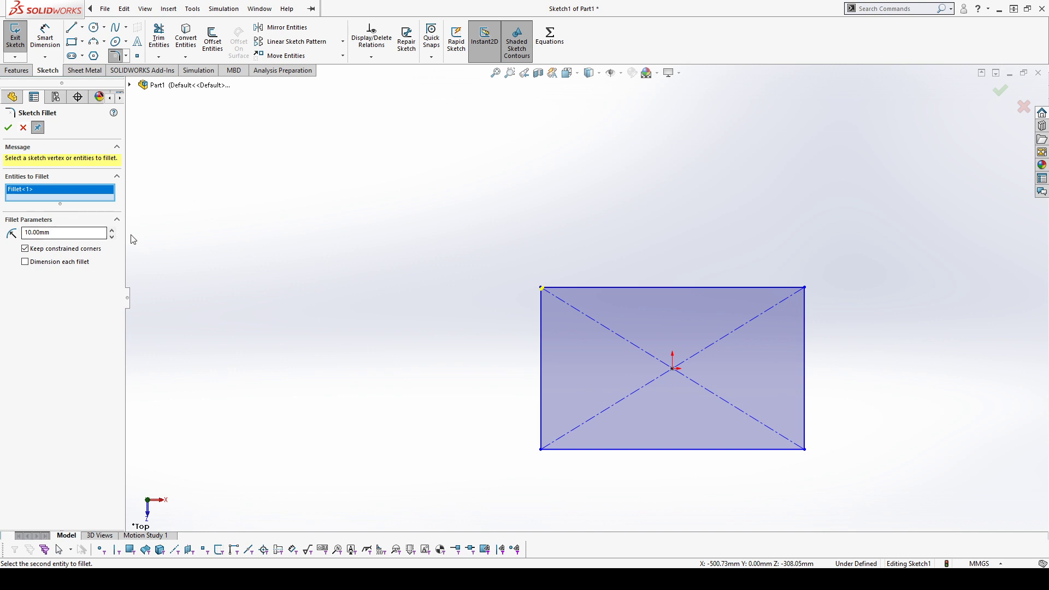
pyautogui.click(112, 230)
pyautogui.click(112, 231)
pyautogui.click(112, 230)
pyautogui.click(112, 230)
pyautogui.click(112, 230)
pyautogui.click(112, 230)
pyautogui.click(112, 231)
pyautogui.click(112, 230)
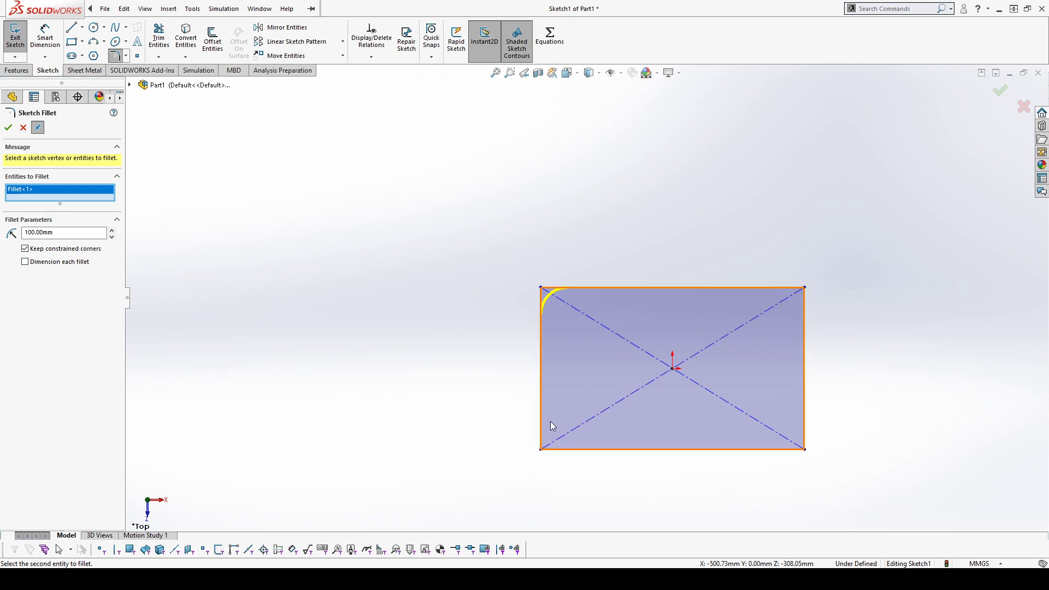
# Add the rectangle's three remaining corners to the sketch fillet, apply it, and leave the command
pyautogui.click(542, 450)
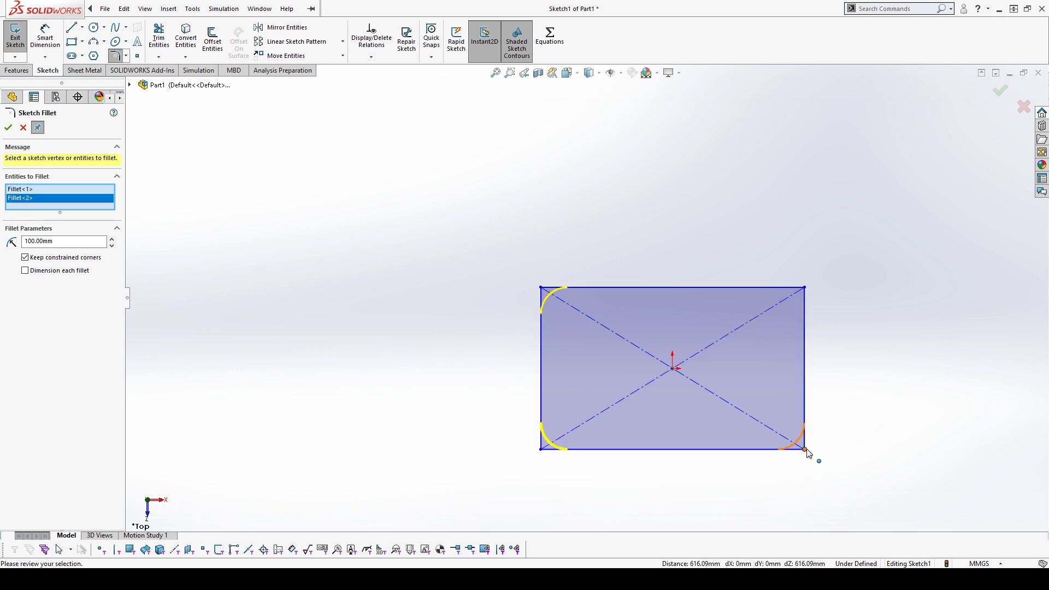
pyautogui.click(805, 449)
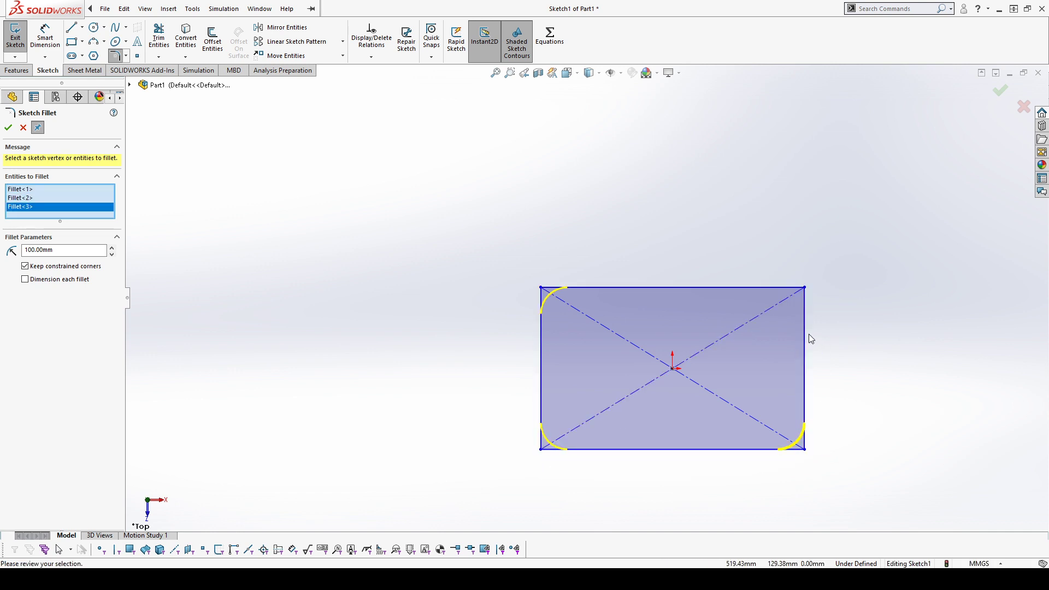
pyautogui.click(804, 334)
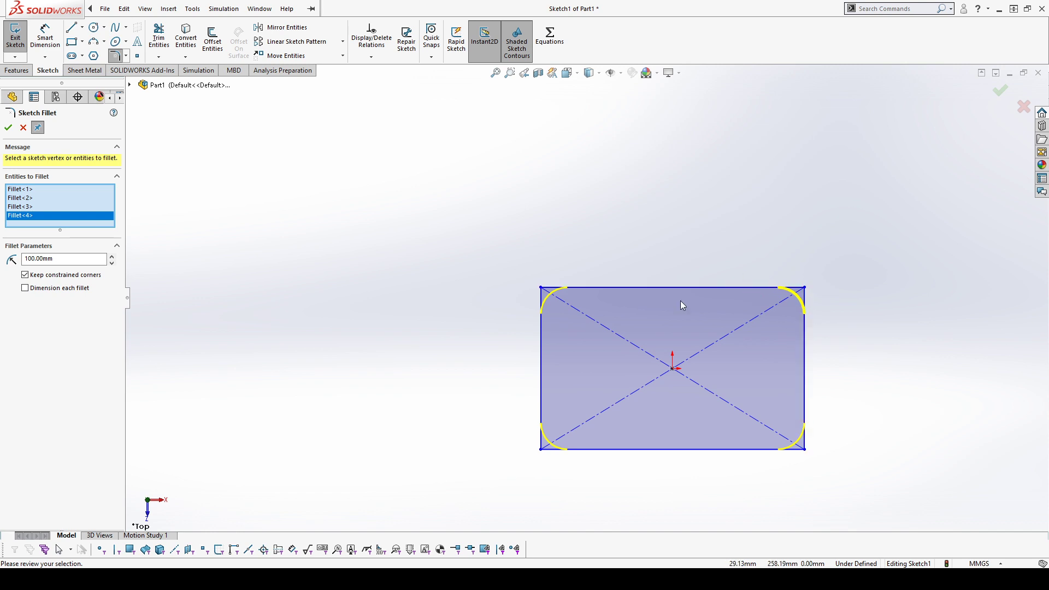
pyautogui.click(8, 128)
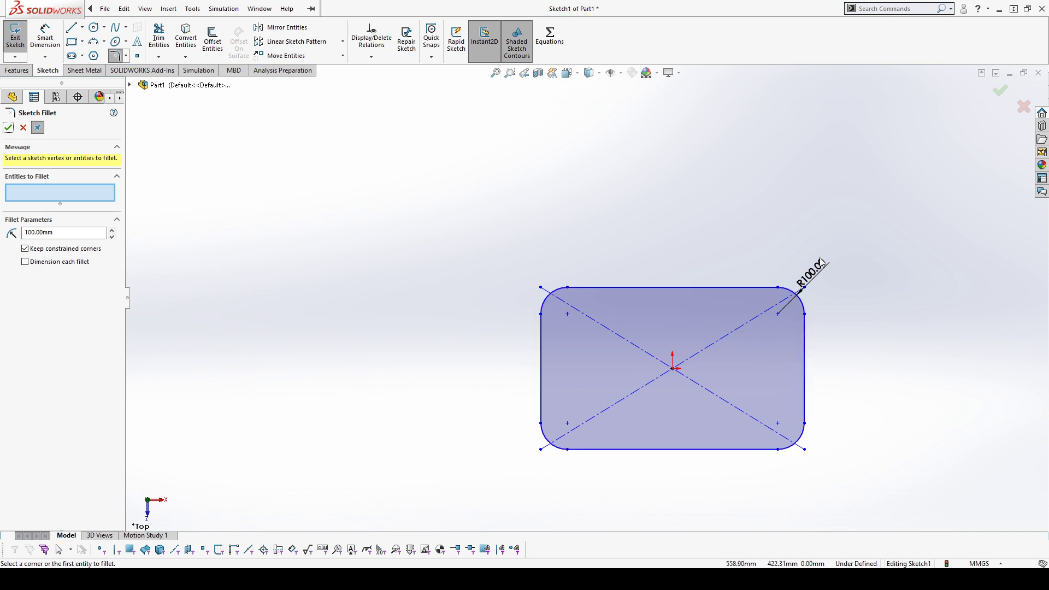
pyautogui.moveTo(821, 269); pyautogui.dragTo(872, 356)
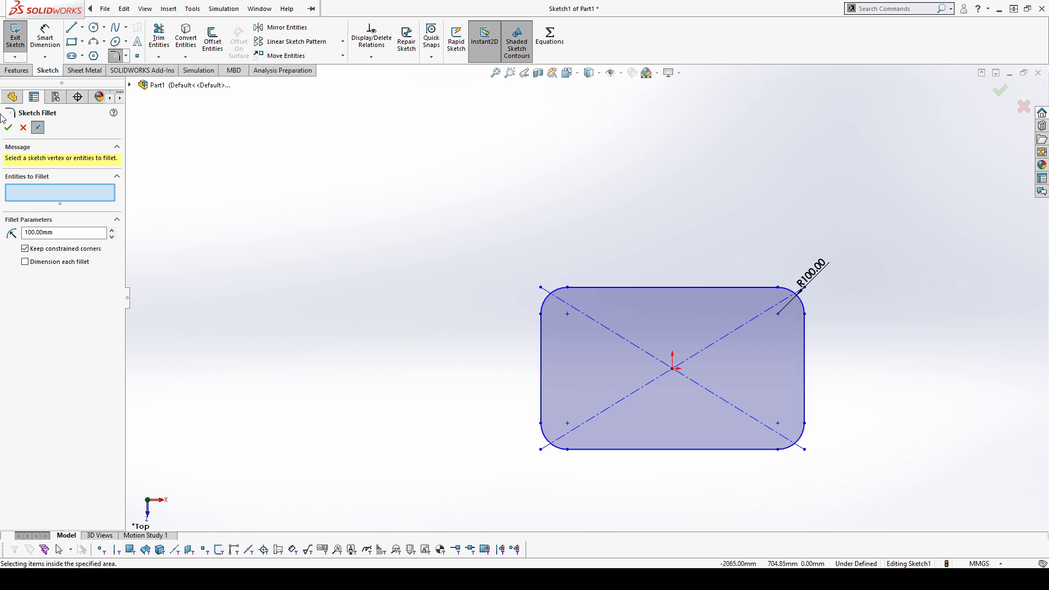
pyautogui.click(23, 129)
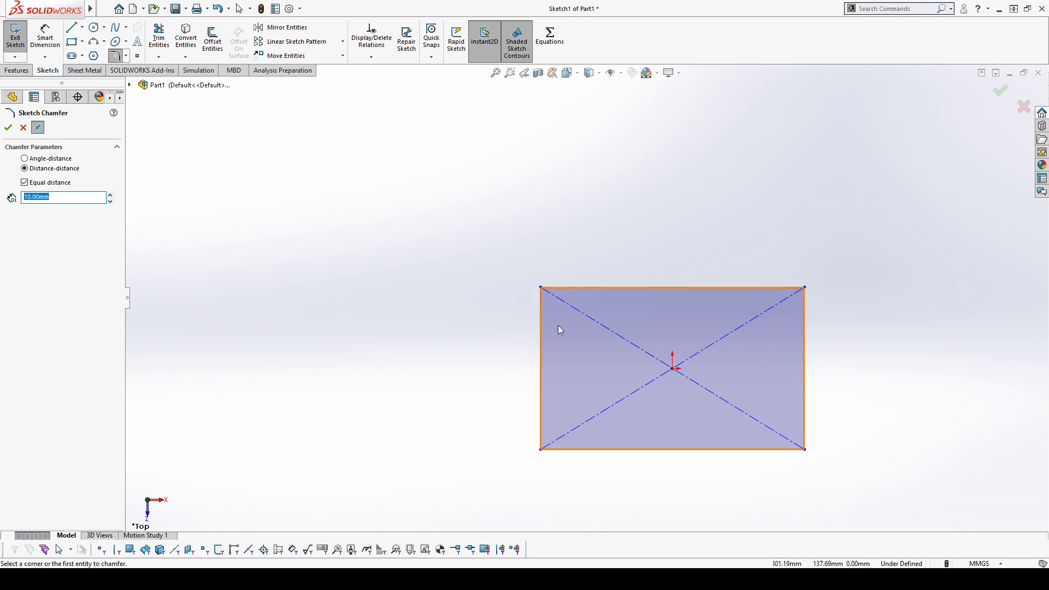
# Chamfer the rectangle's upper-left corner with Distance-distance and an equal distance of 100 mm
pyautogui.click(112, 195)
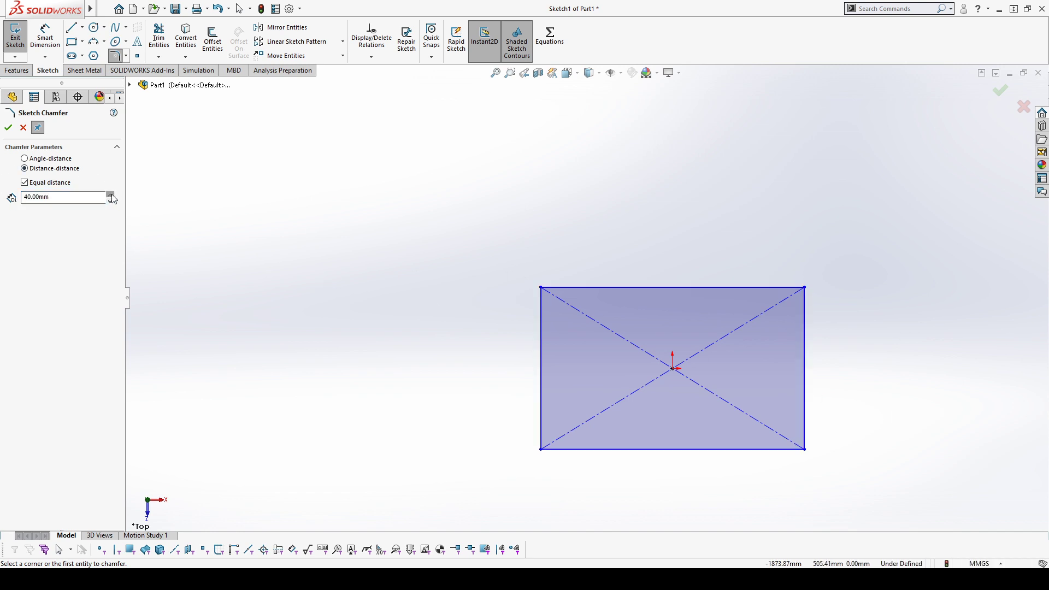
pyautogui.click(541, 287)
pyautogui.scroll(2, 566, 307)
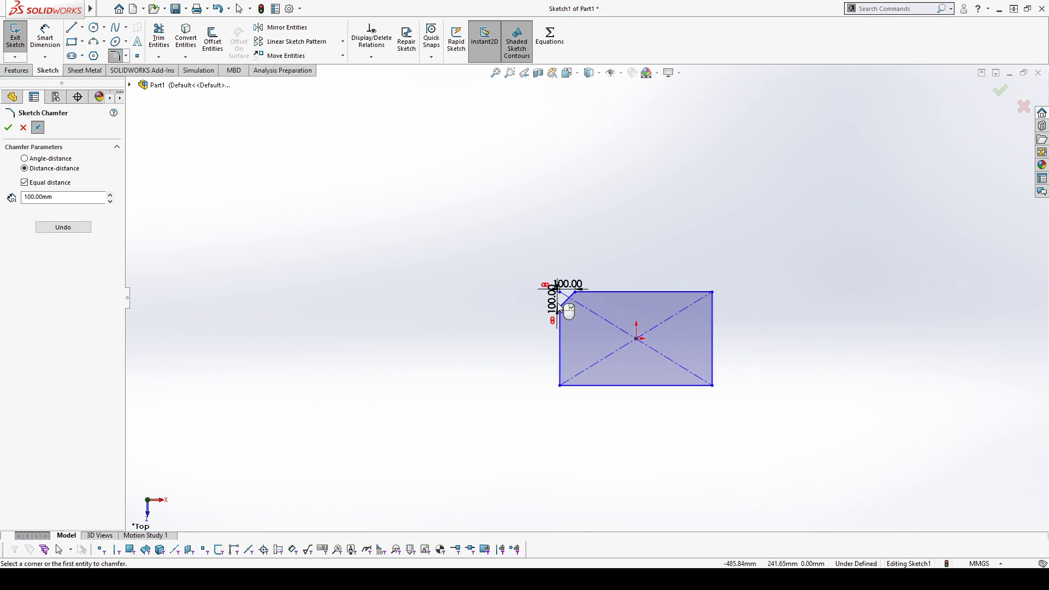
pyautogui.scroll(-8, 629, 301)
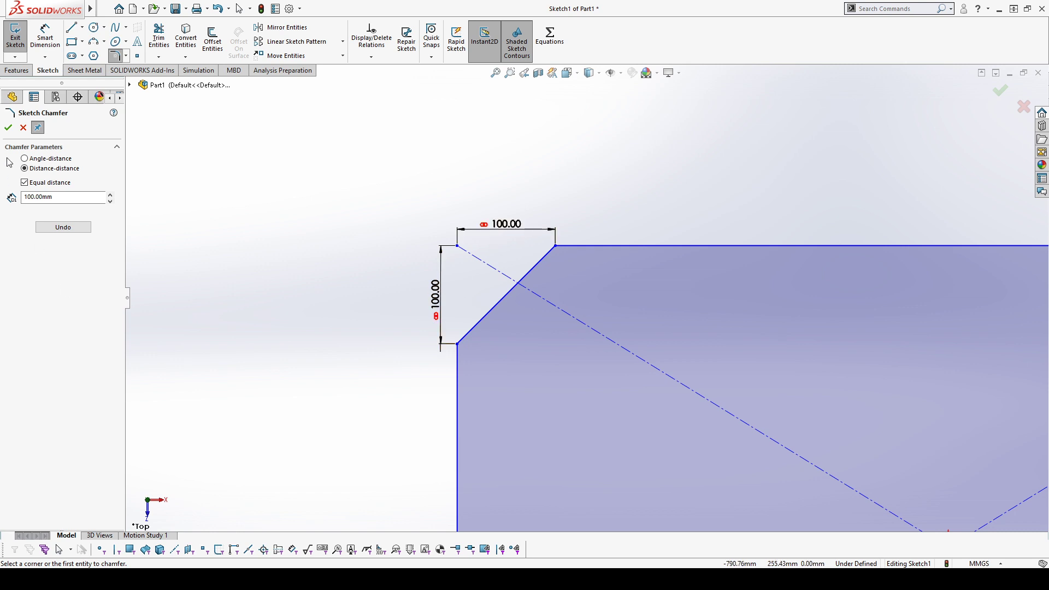
# Chamfer the rectangle's lower-right corner with unequal distances, 100 mm along the right side and 200 mm along the bottom side
pyautogui.click(33, 184)
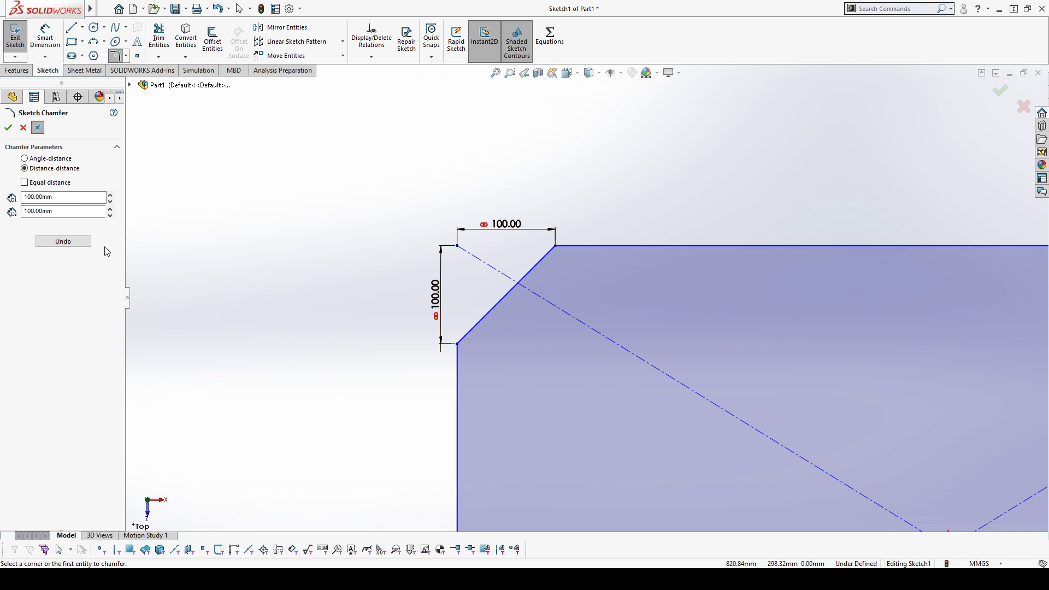
pyautogui.scroll(2, 503, 336)
pyautogui.scroll(3, 503, 336)
pyautogui.moveTo(68, 212); pyautogui.dragTo(1, 211)
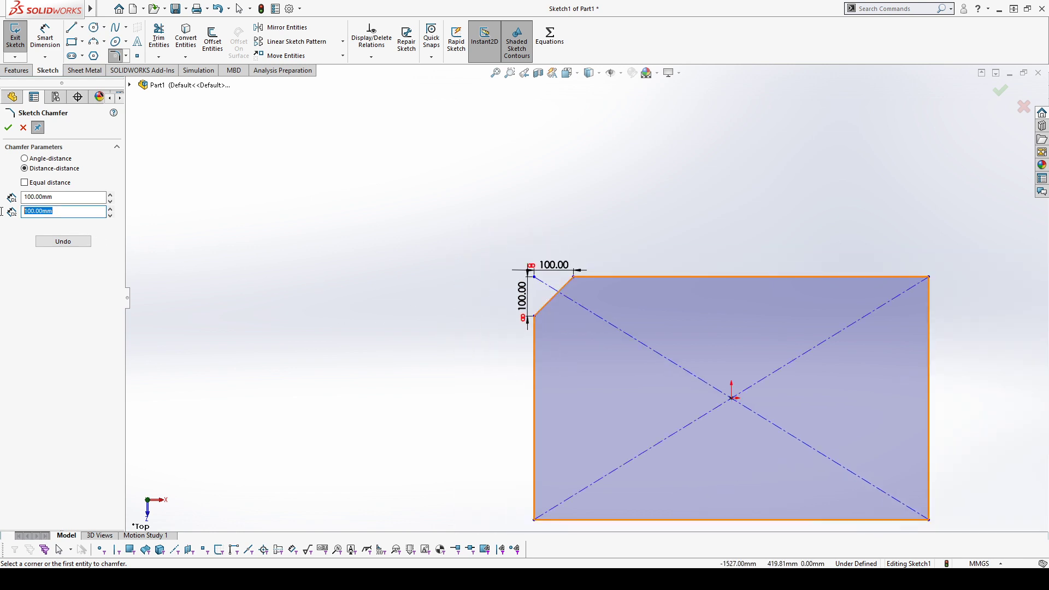
pyautogui.write('2')
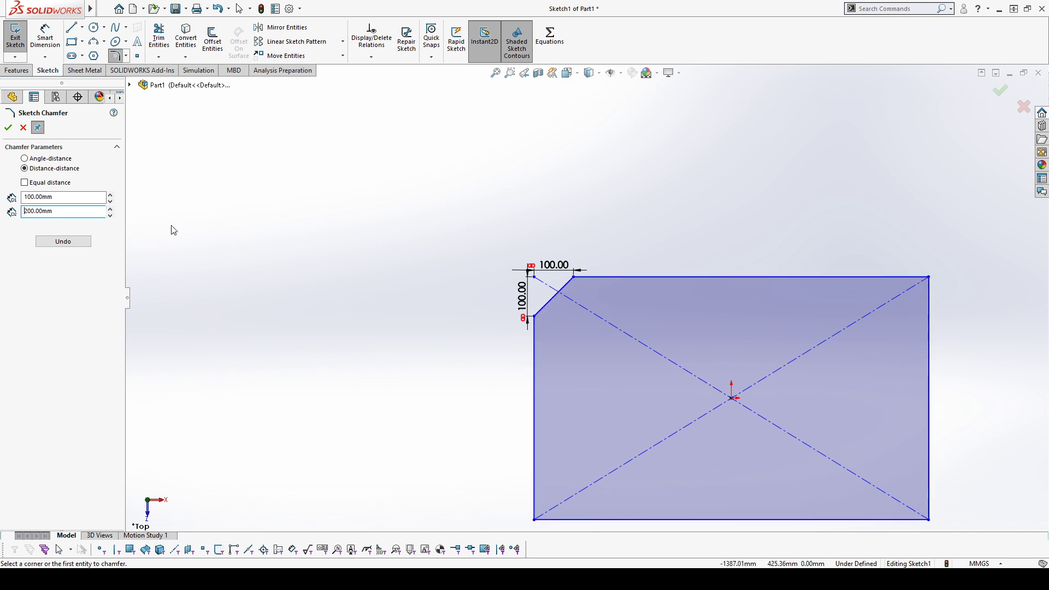
pyautogui.click(929, 488)
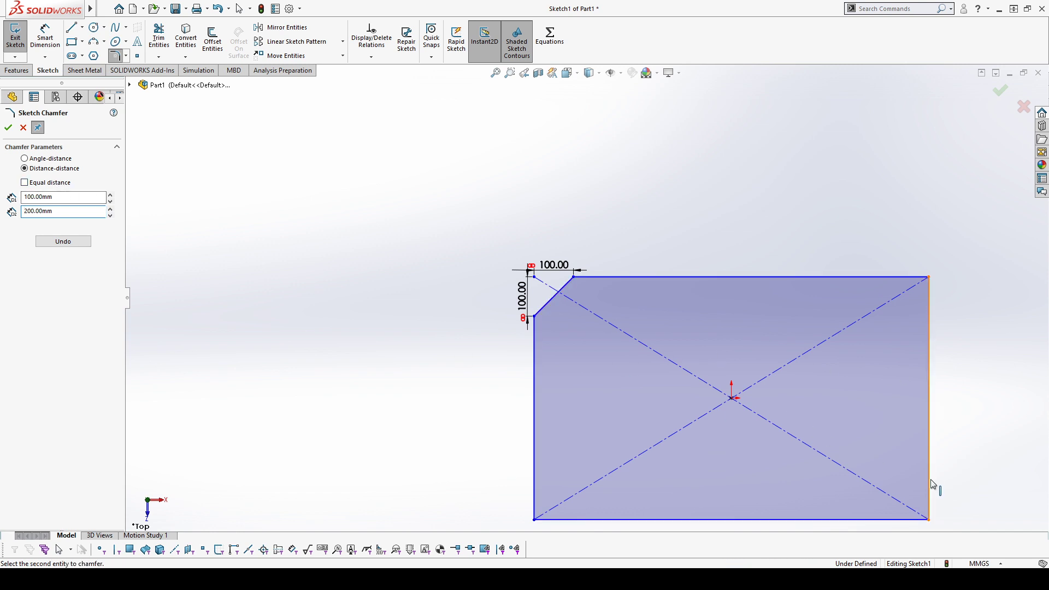
pyautogui.click(913, 520)
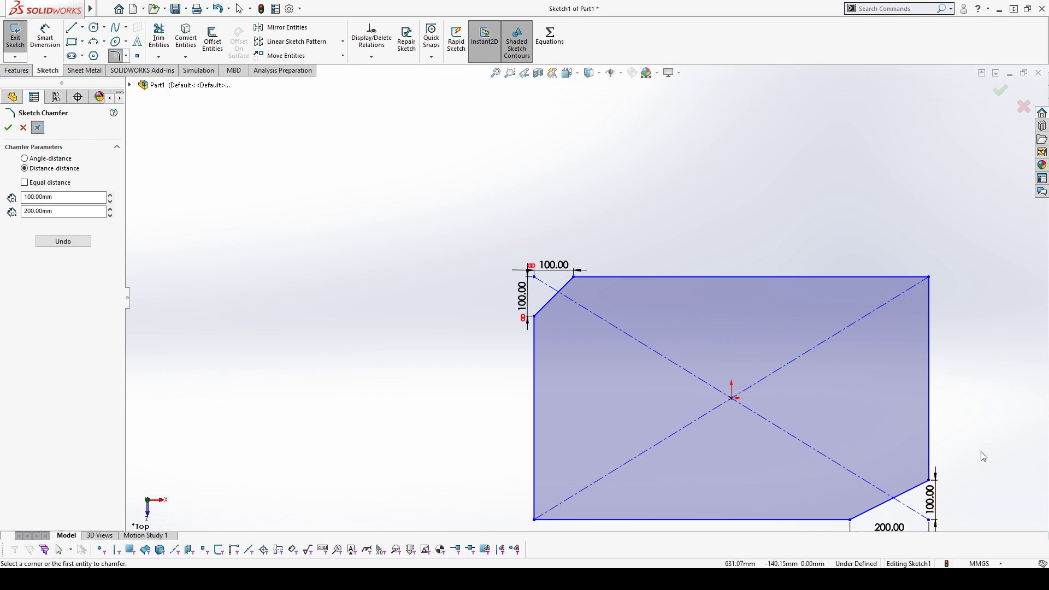
pyautogui.scroll(2, 927, 501)
pyautogui.scroll(-6, 815, 444)
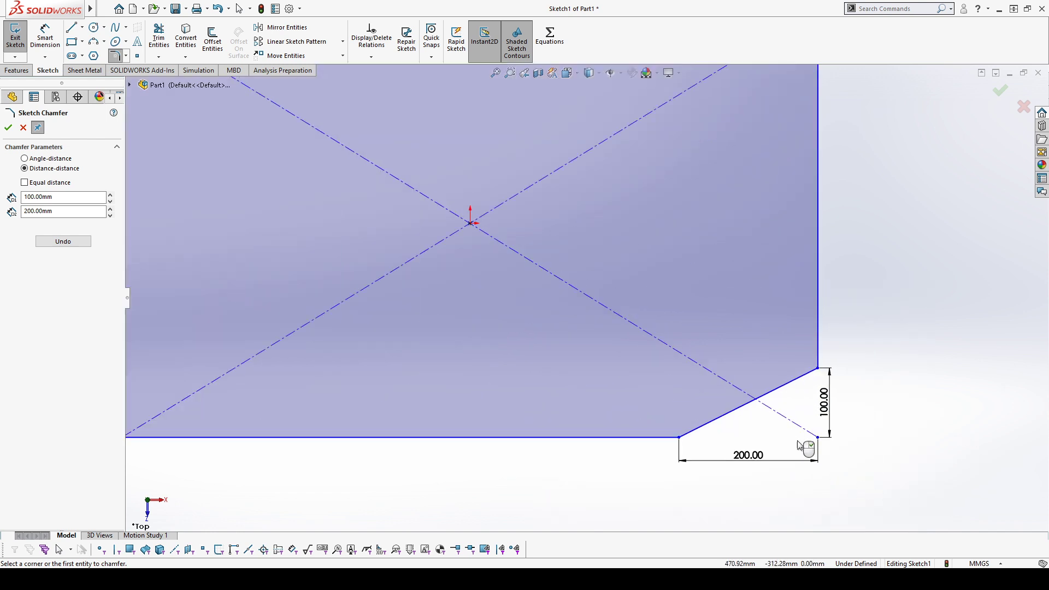
# Chamfer the rectangle's upper-right corner with Angle-distance, using 100 mm and 45°
pyautogui.click(58, 160)
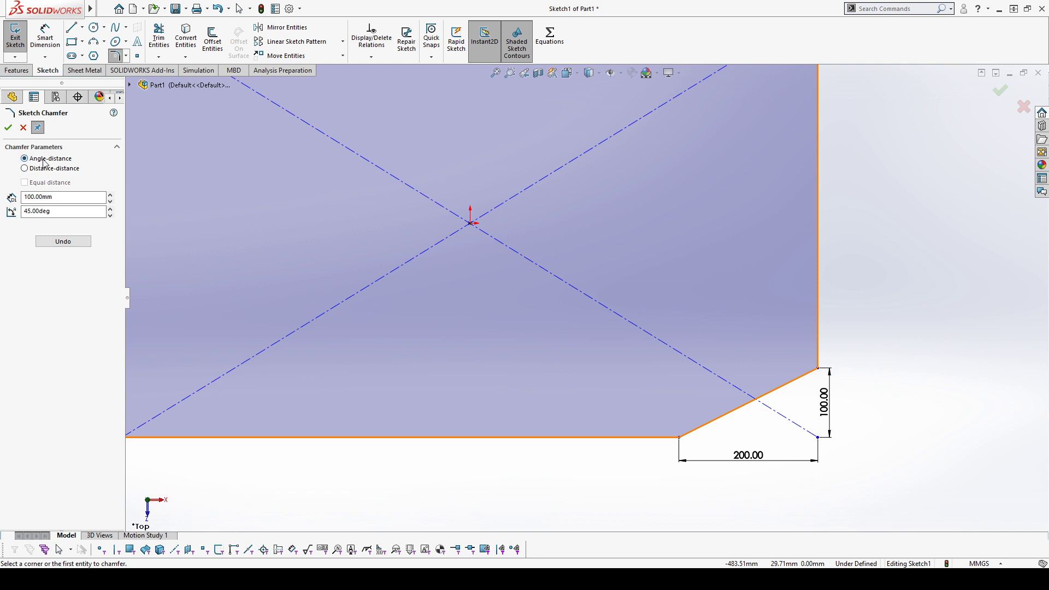
pyautogui.scroll(4, 596, 295)
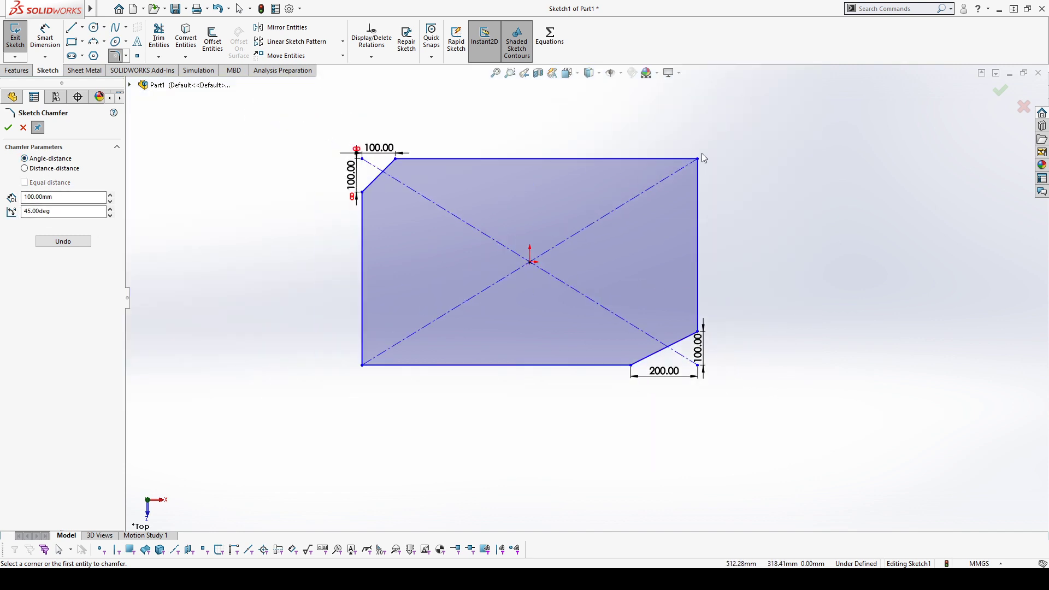
pyautogui.click(700, 160)
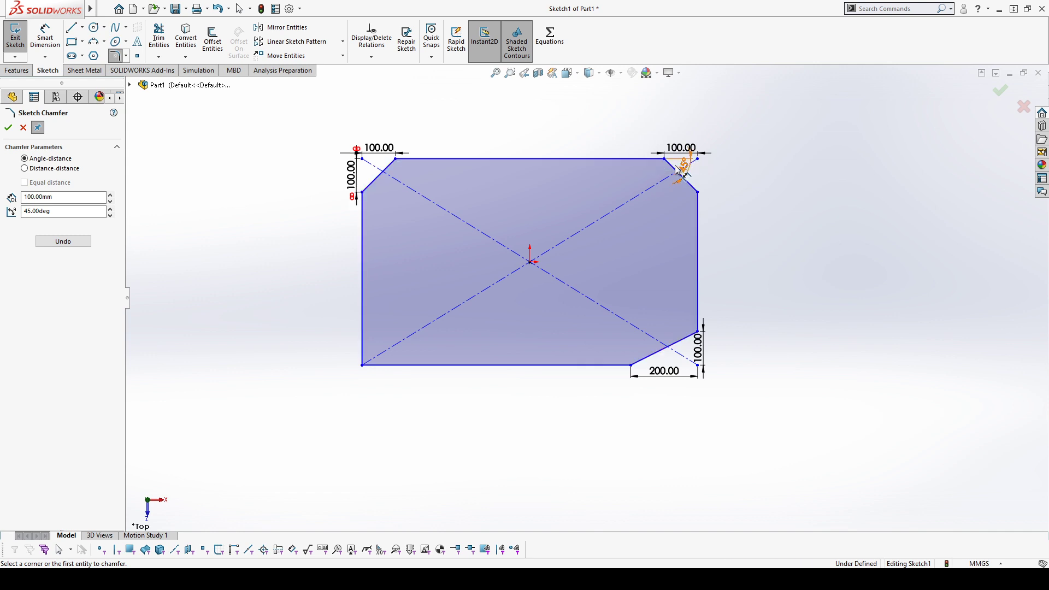
# Chamfer the rectangle's lower-left corner with Angle-distance, using 100 mm and 60°, and leave the command
pyautogui.click(110, 209)
pyautogui.moveTo(101, 212); pyautogui.dragTo(2, 210)
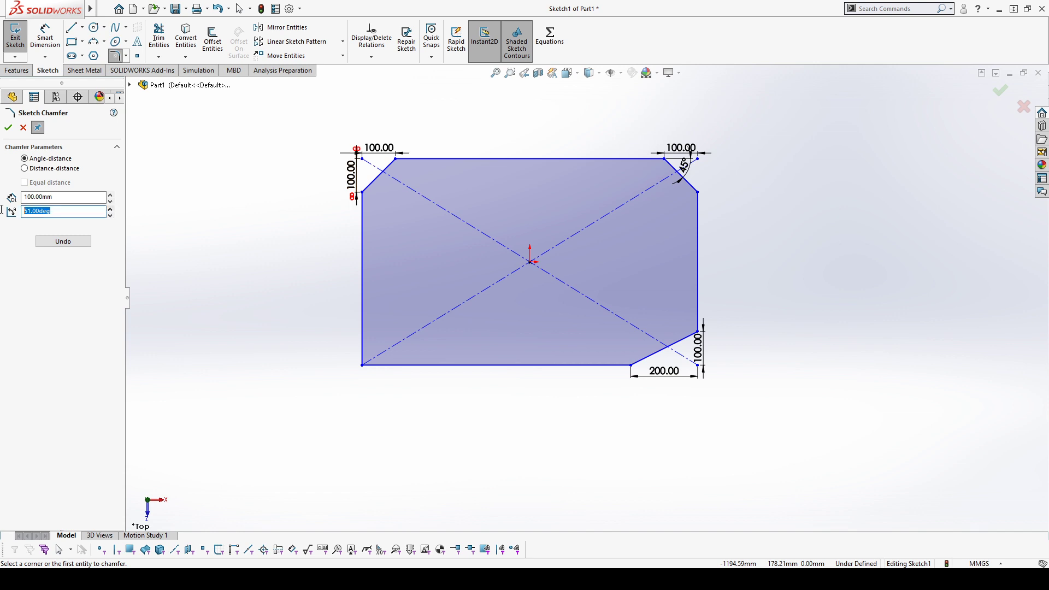
pyautogui.write('60')
pyautogui.click(364, 330)
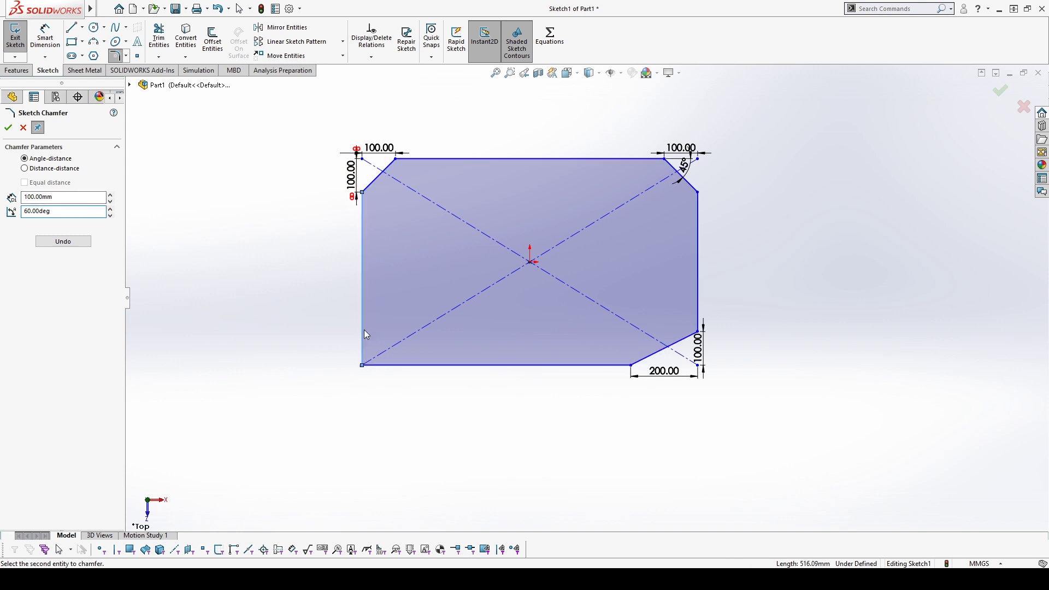
pyautogui.click(427, 365)
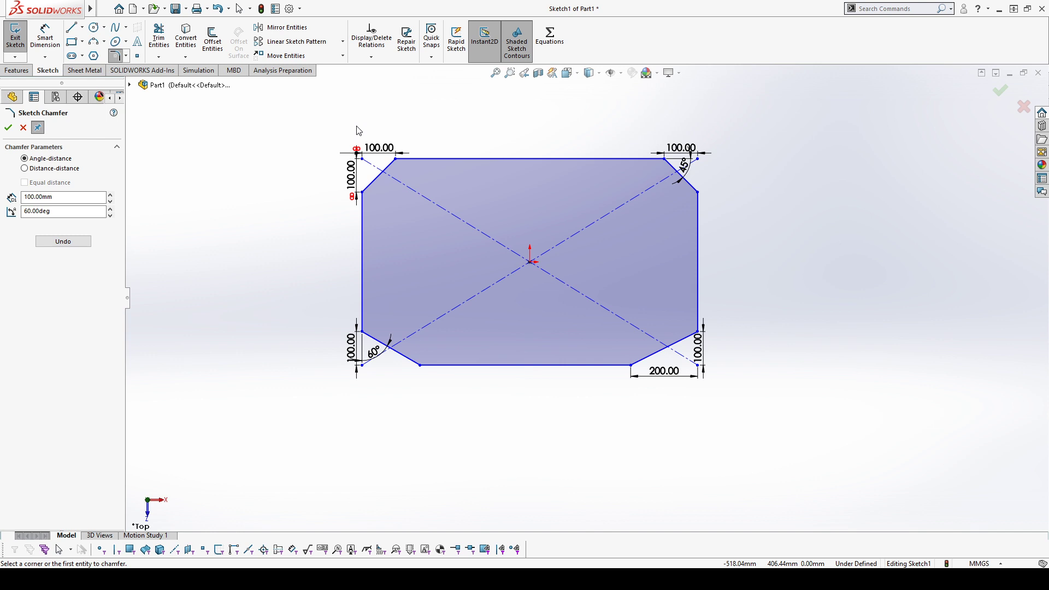
pyautogui.click(23, 128)
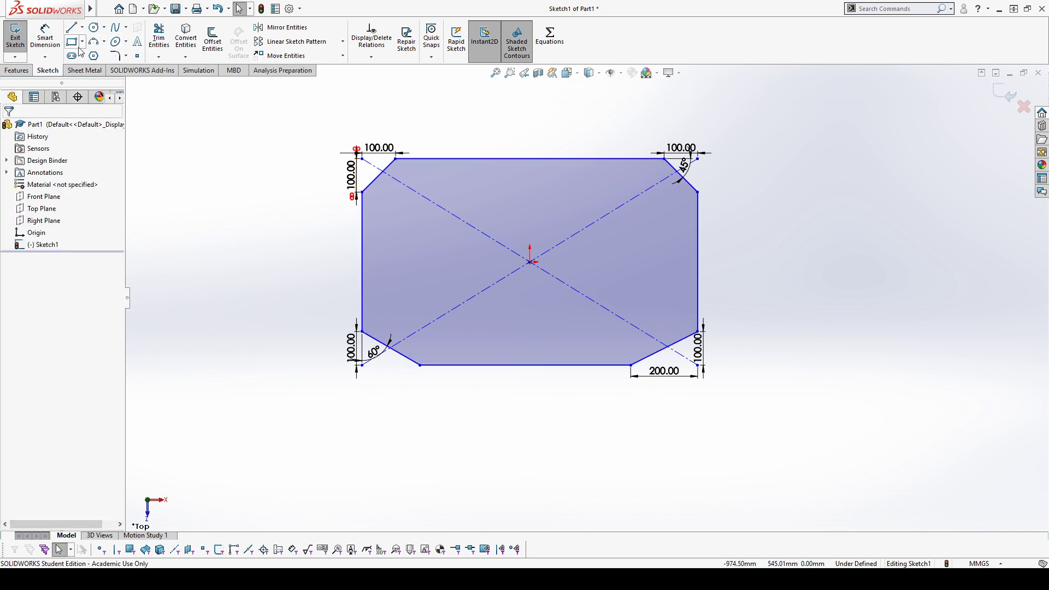
# Place six free sketch points, three outside and three inside the chamfered rectangle
pyautogui.click(137, 57)
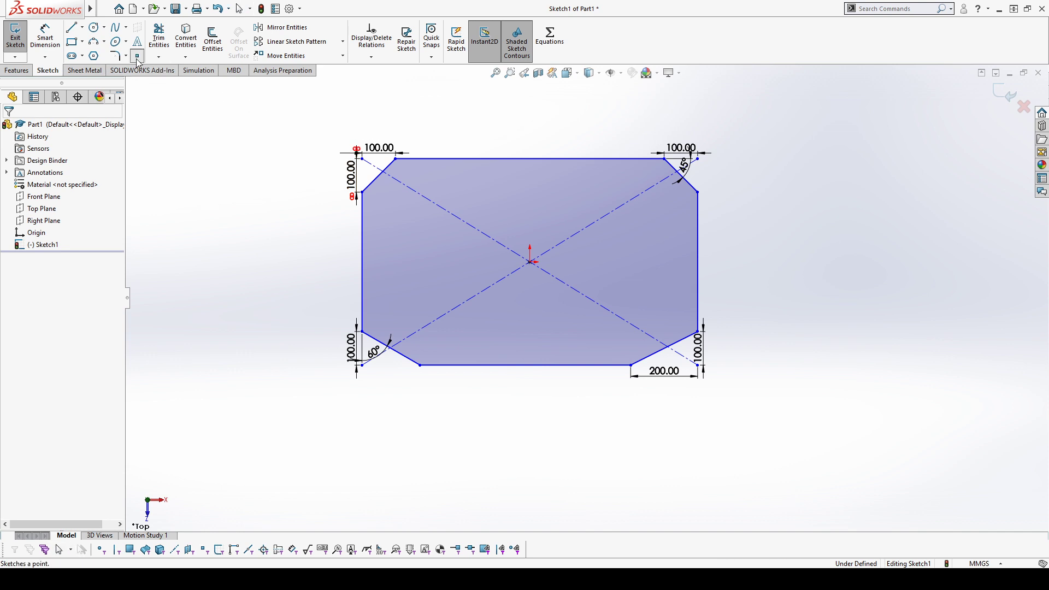
pyautogui.click(240, 239)
pyautogui.click(343, 431)
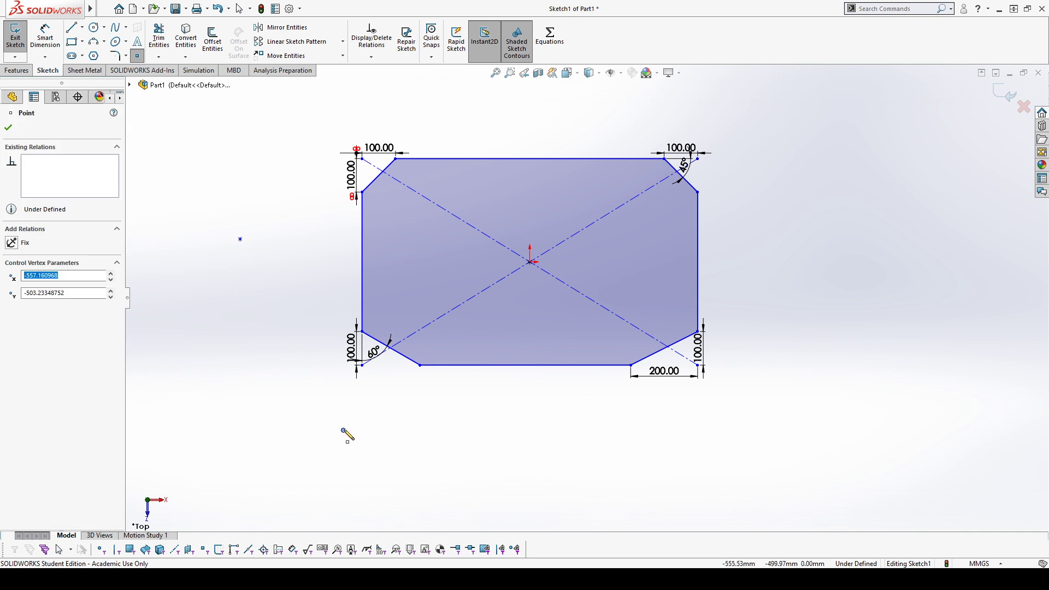
pyautogui.click(560, 431)
pyautogui.click(566, 300)
pyautogui.click(670, 253)
pyautogui.click(514, 191)
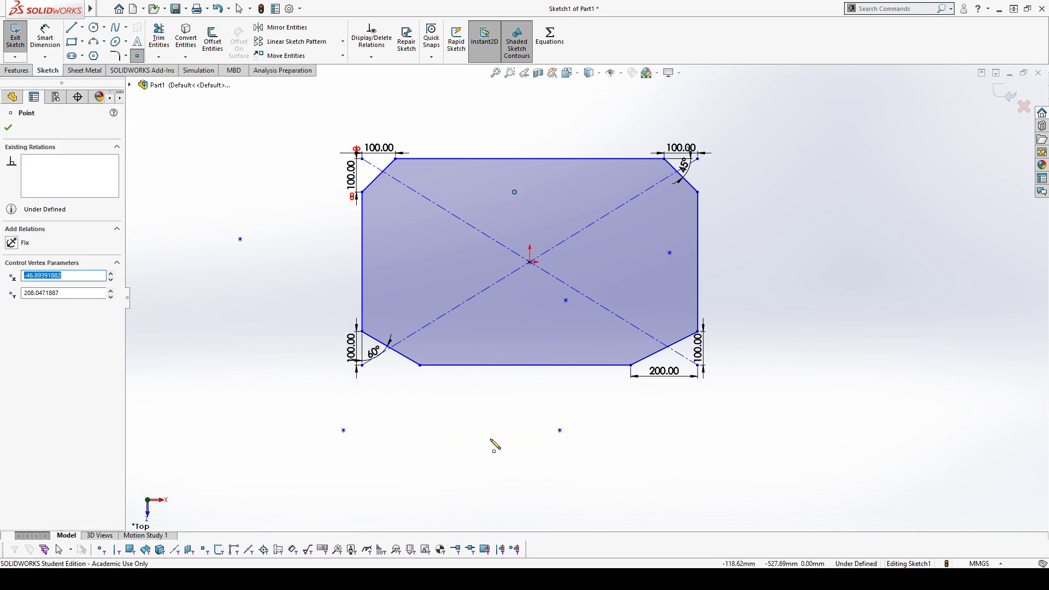
# Undo all six freely placed sketch points
pyautogui.hotkey('ctrl', 'z')
pyautogui.hotkey('ctrl', 'z')
pyautogui.hotkey('ctrl', 'z')
pyautogui.hotkey('ctrl', 'z')
pyautogui.hotkey('ctrl', 'z')
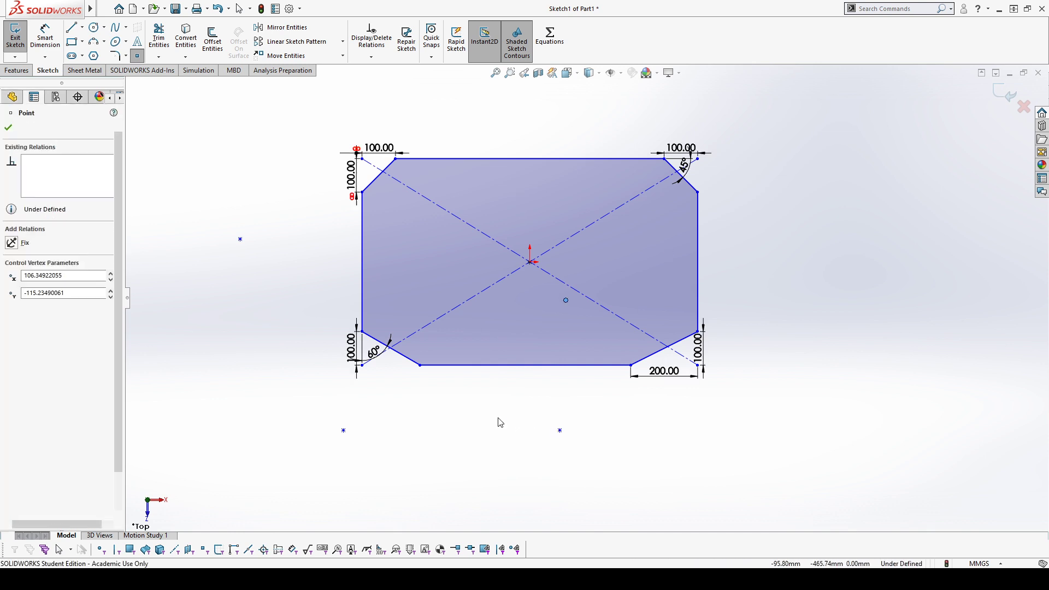
pyautogui.hotkey('ctrl', 'z')
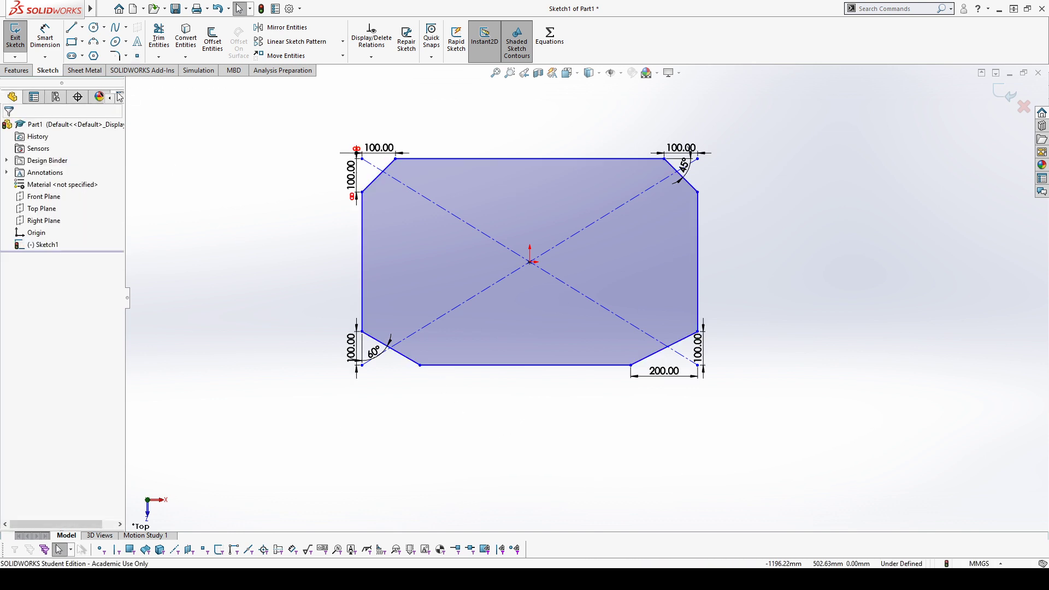
# Place a sketch point on the rectangle's bottom edge, slightly left of the origin, and leave the Point tool
pyautogui.click(136, 56)
pyautogui.click(507, 366)
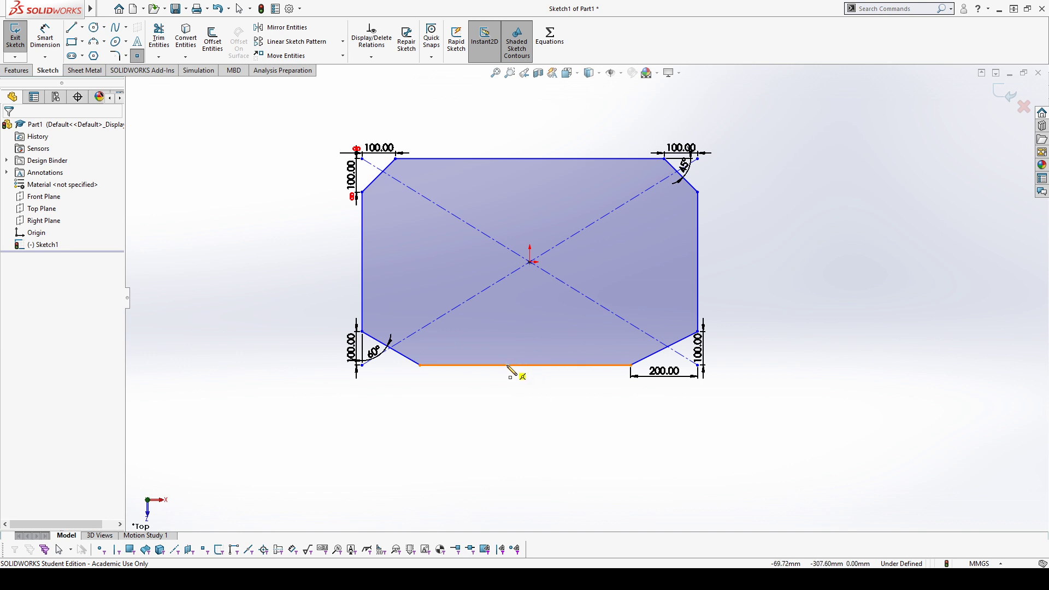
pyautogui.press('Escape')
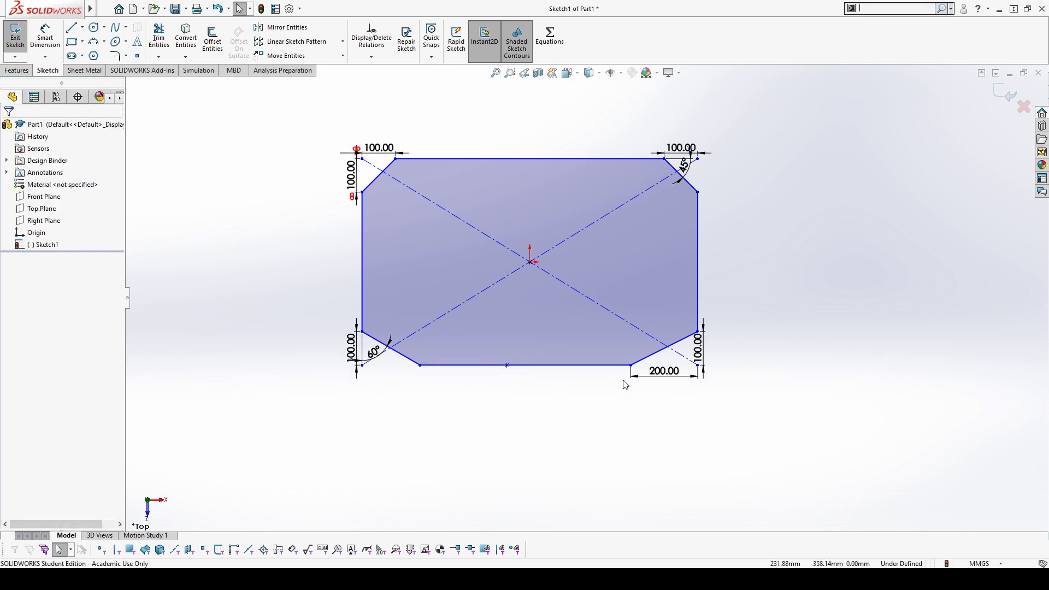
# Dimension the bottom-edge point 350 mm from the right end of the bottom edge
pyautogui.moveTo(597, 444); pyautogui.dragTo(580, 422, button='right')
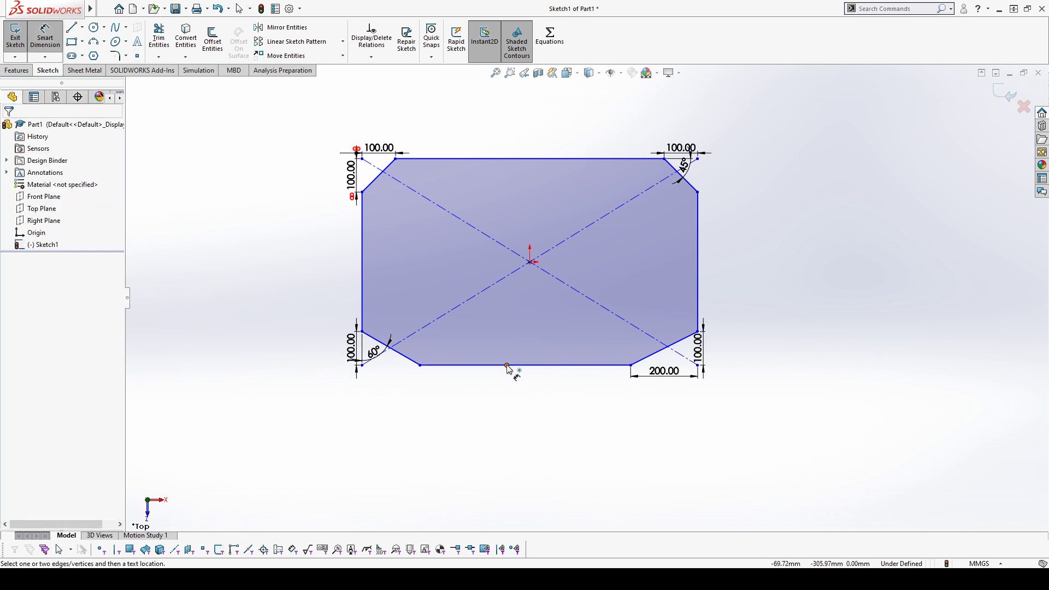
pyautogui.click(508, 365)
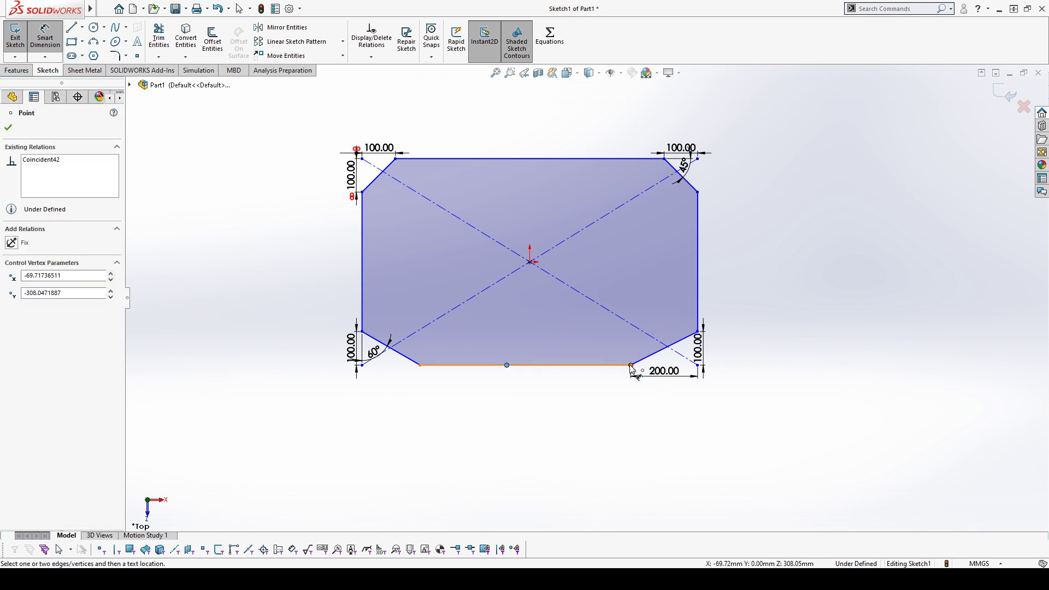
pyautogui.click(632, 365)
pyautogui.click(589, 431)
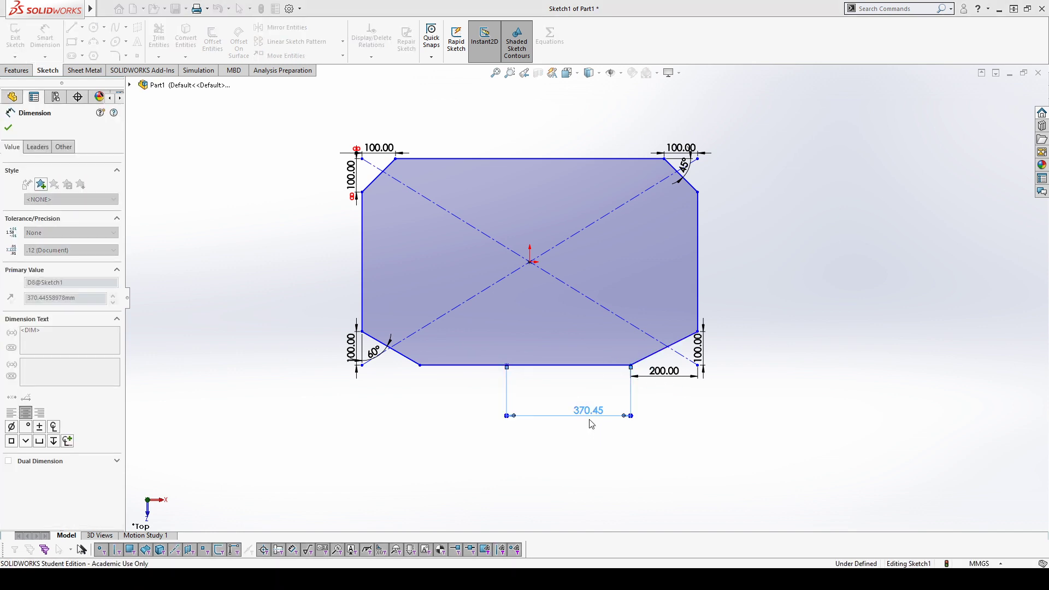
pyautogui.write('350')
pyautogui.press('Return')
# Dimension the bottom-edge point 200 mm from the left end of the bottom edge
pyautogui.click(514, 366)
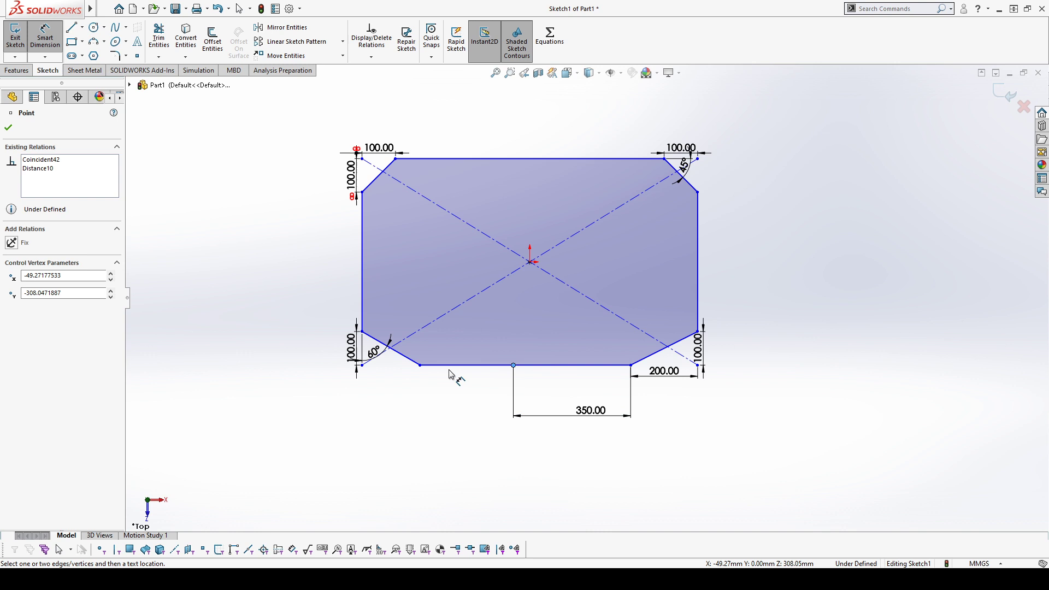
pyautogui.click(420, 365)
pyautogui.click(468, 428)
pyautogui.write('200')
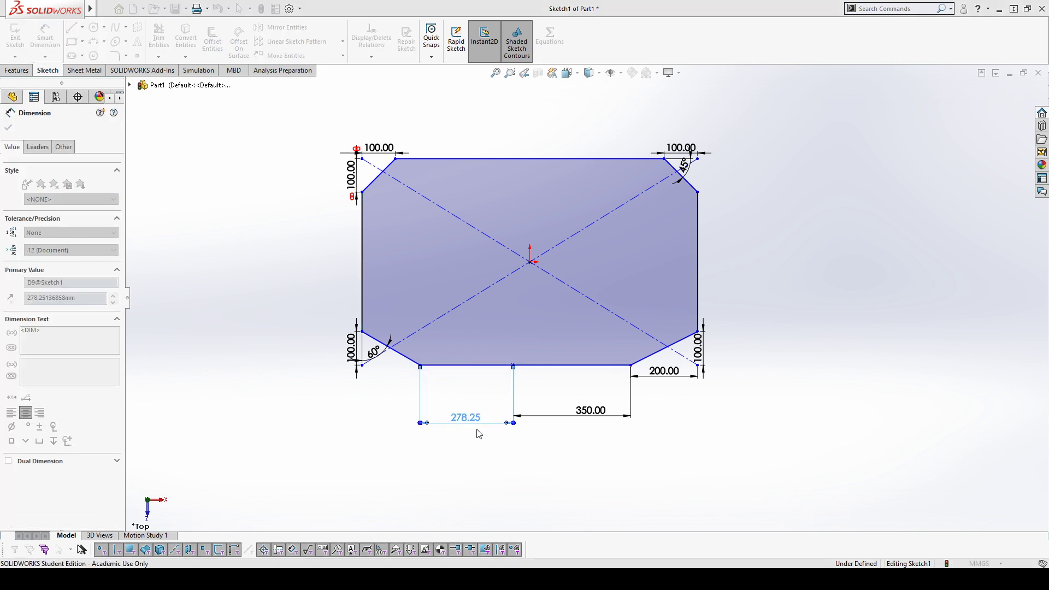
pyautogui.press('Return')
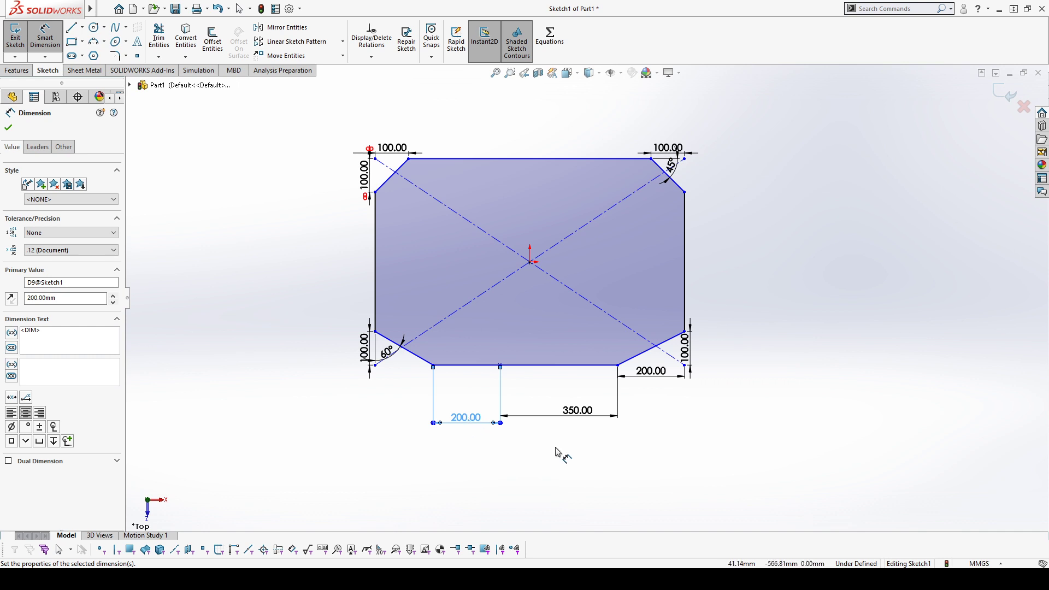
# Place a sketch point on the rectangle's left edge and give it a Midpoint relation with that edge
pyautogui.moveTo(53, 18)
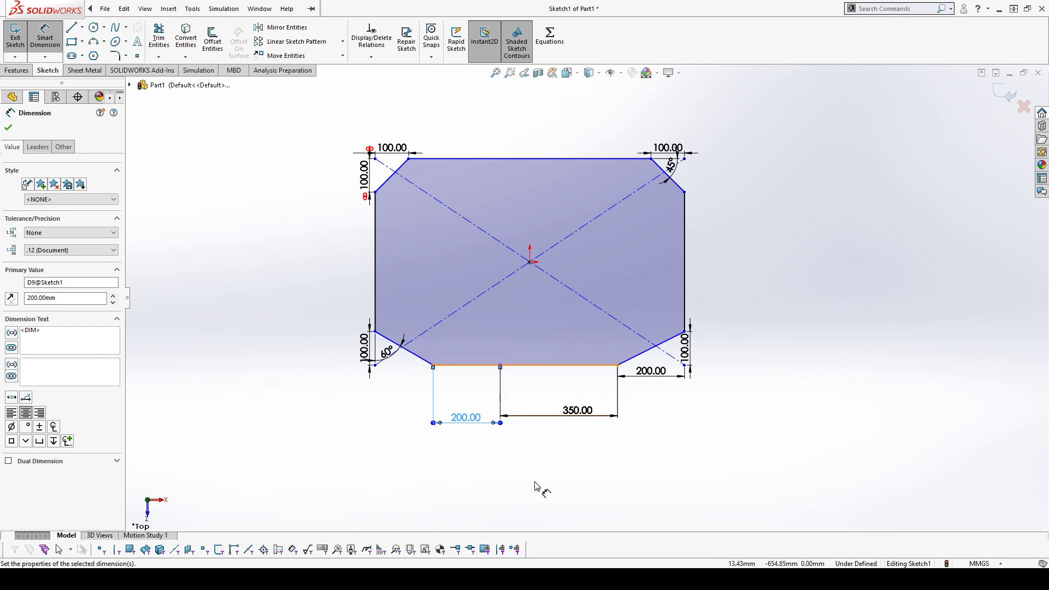
pyautogui.scroll(2, 485, 424)
pyautogui.scroll(-5, 464, 412)
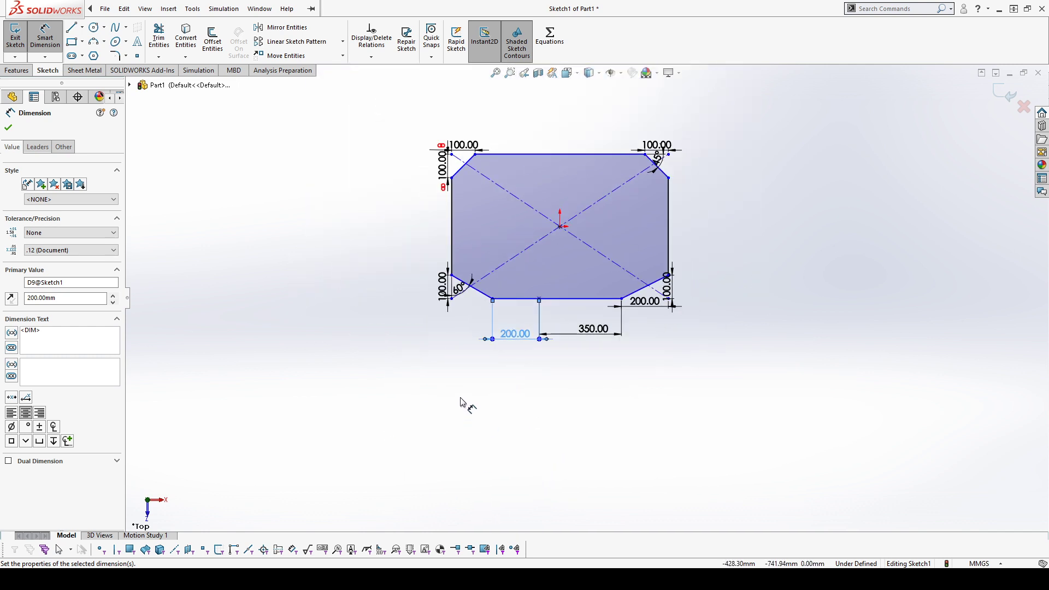
pyautogui.click(137, 56)
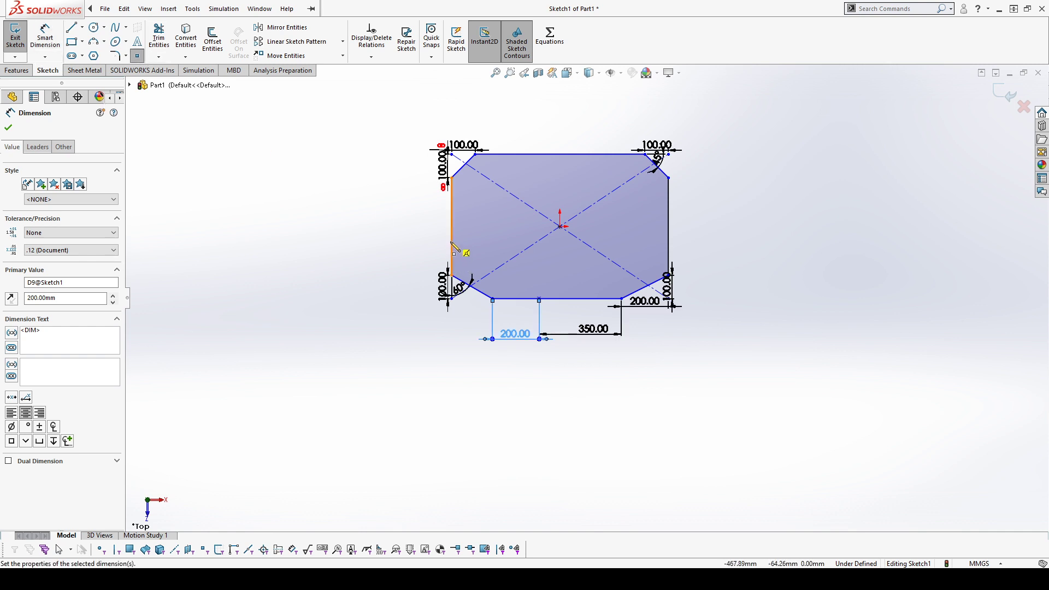
pyautogui.click(533, 299)
pyautogui.press('Escape')
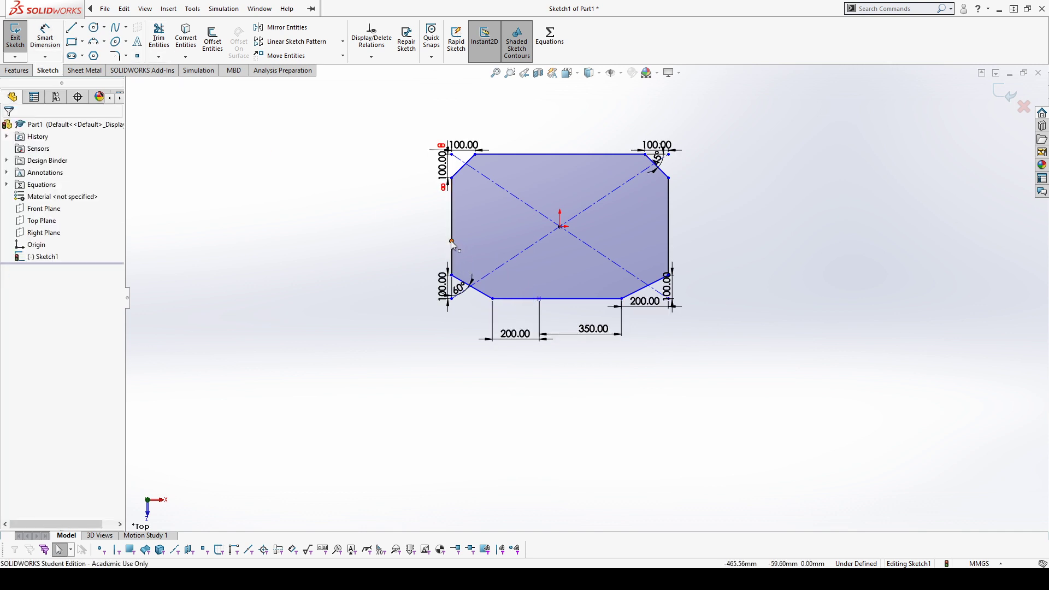
pyautogui.click(452, 240)
pyautogui.keyDown('ctrl'); pyautogui.click(445, 240); pyautogui.keyUp('ctrl')
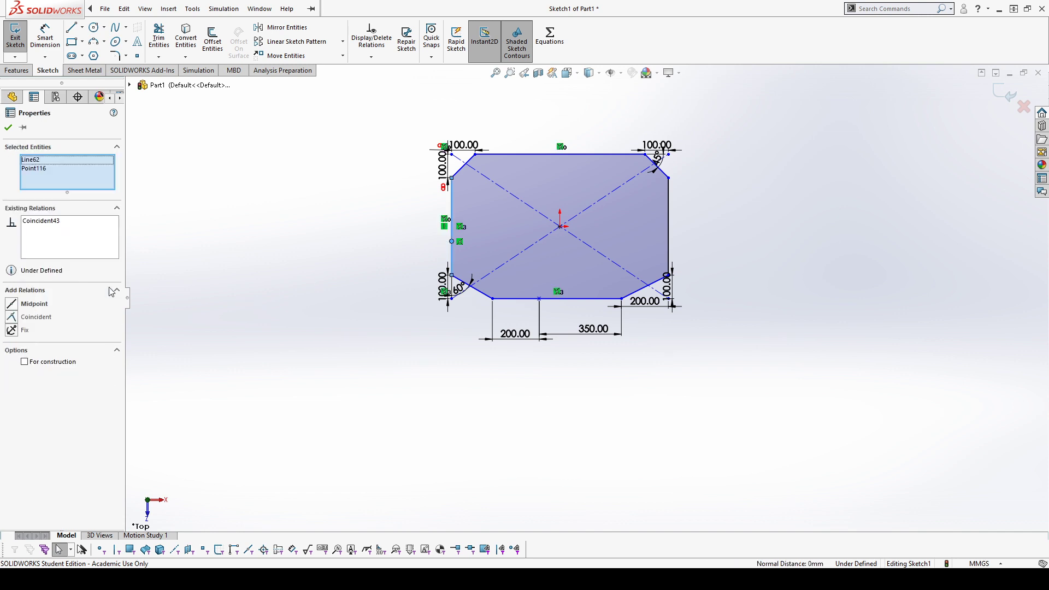
pyautogui.click(11, 303)
pyautogui.click(469, 398)
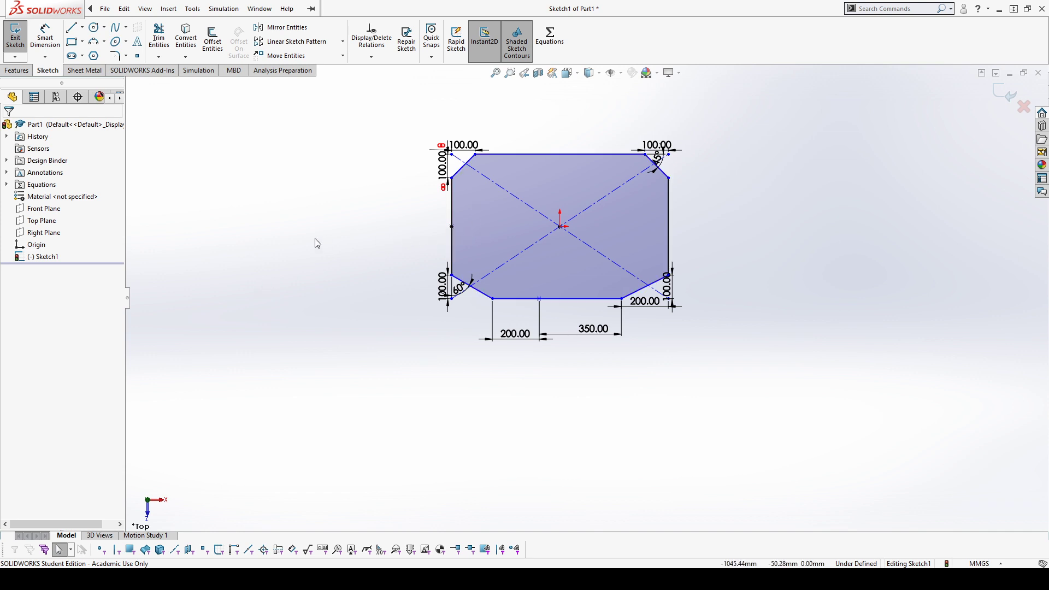
# Delete all sketch geometry and draw a six-sided polygon left of the origin with an inscribed circle about 1029 mm in diameter
pyautogui.moveTo(365, 83); pyautogui.dragTo(787, 399)
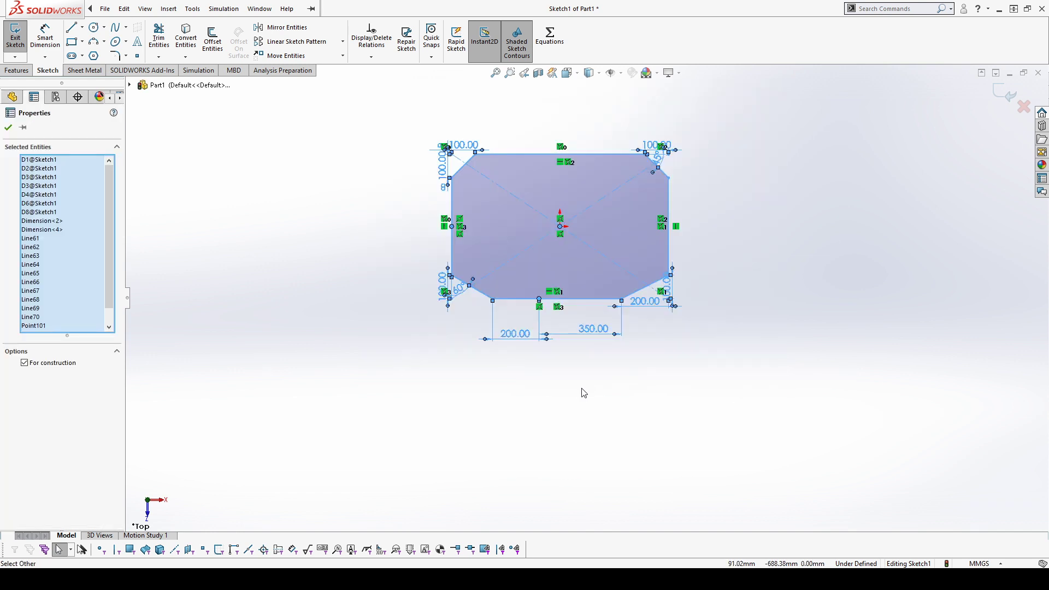
pyautogui.press('Delete')
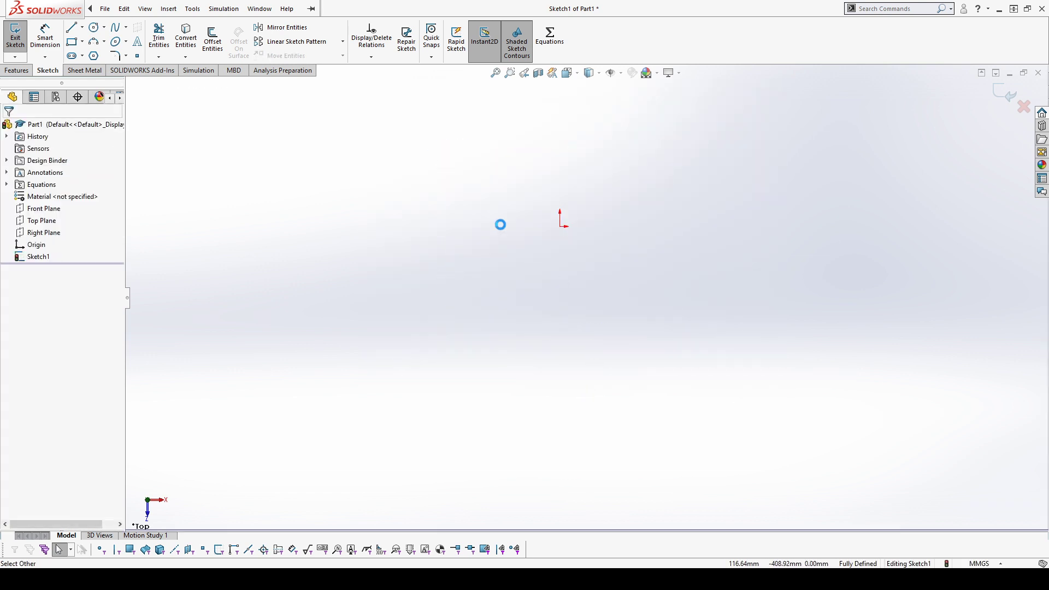
pyautogui.click(94, 56)
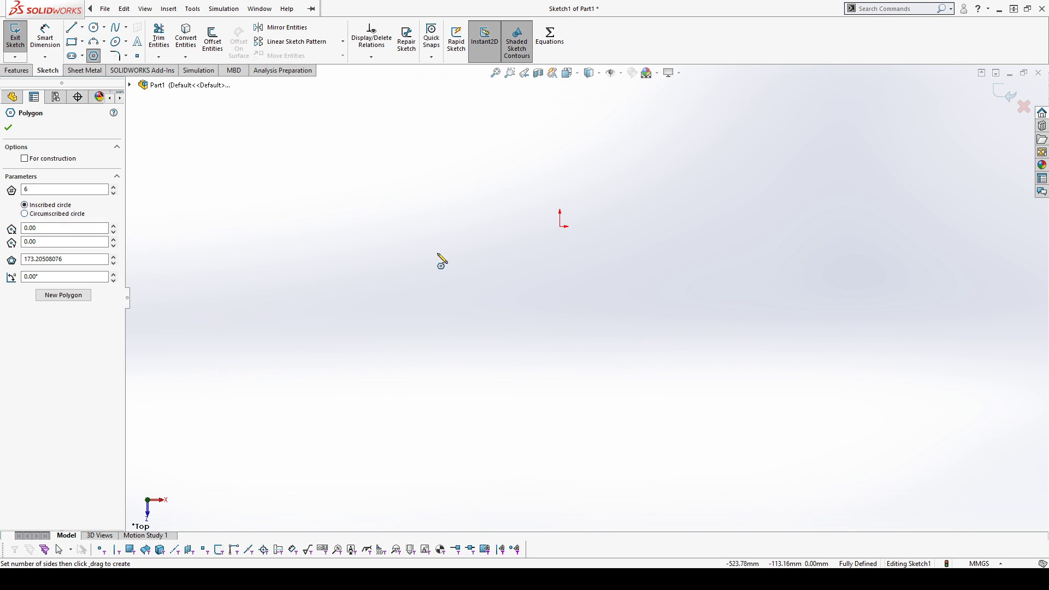
pyautogui.moveTo(291, 323)
pyautogui.mouseDown()
pyautogui.moveTo(424, 310)
pyautogui.moveTo(430, 323)
pyautogui.mouseUp()
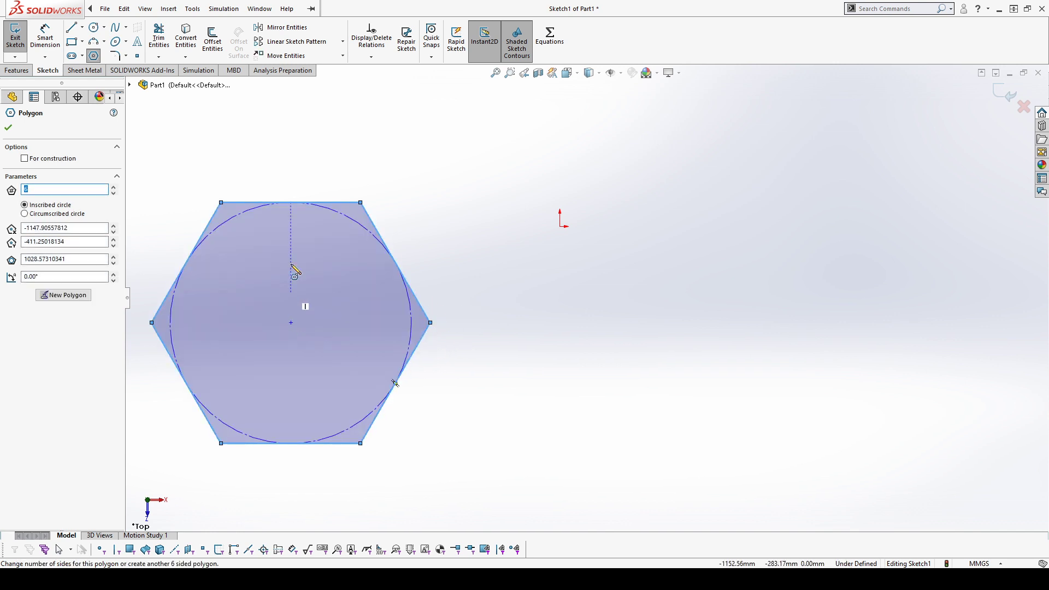
# Compare the hexagon's Inscribed circle and Circumscribed circle options, keep Circumscribed circle, and leave the Polygon tool
pyautogui.click(36, 214)
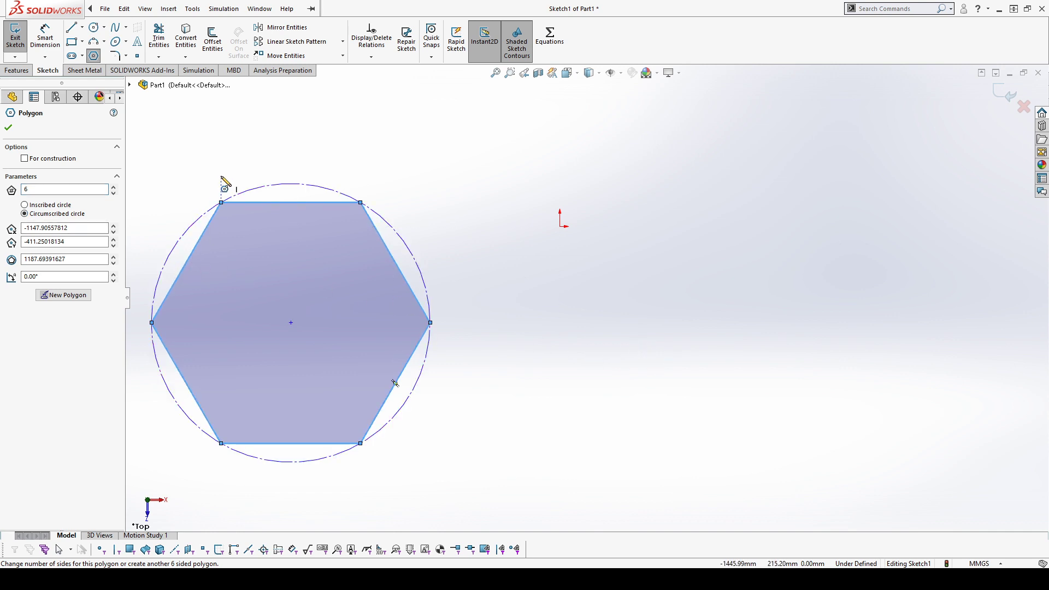
pyautogui.click(25, 206)
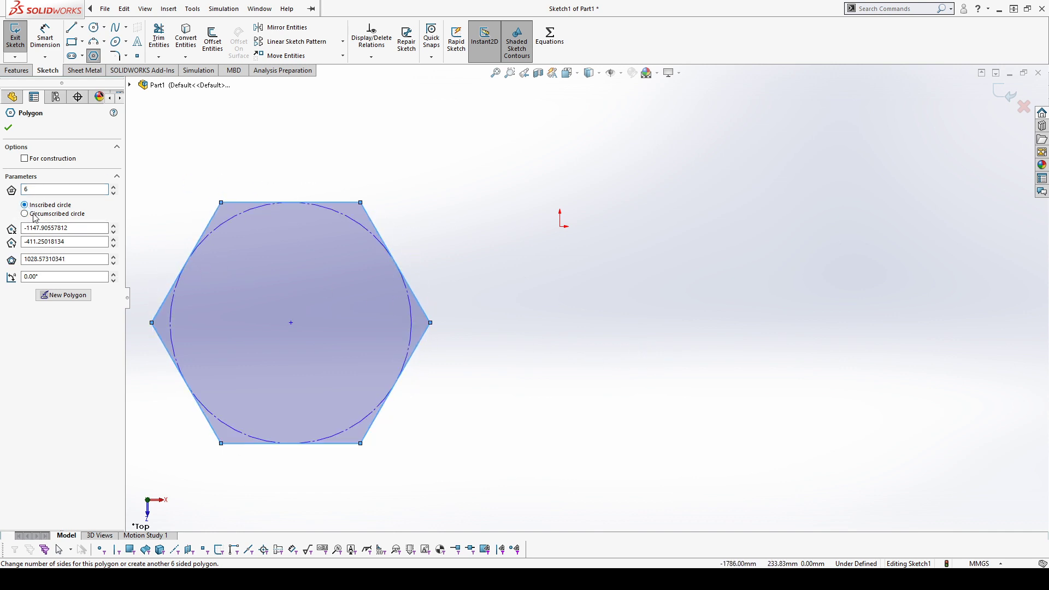
pyautogui.click(42, 214)
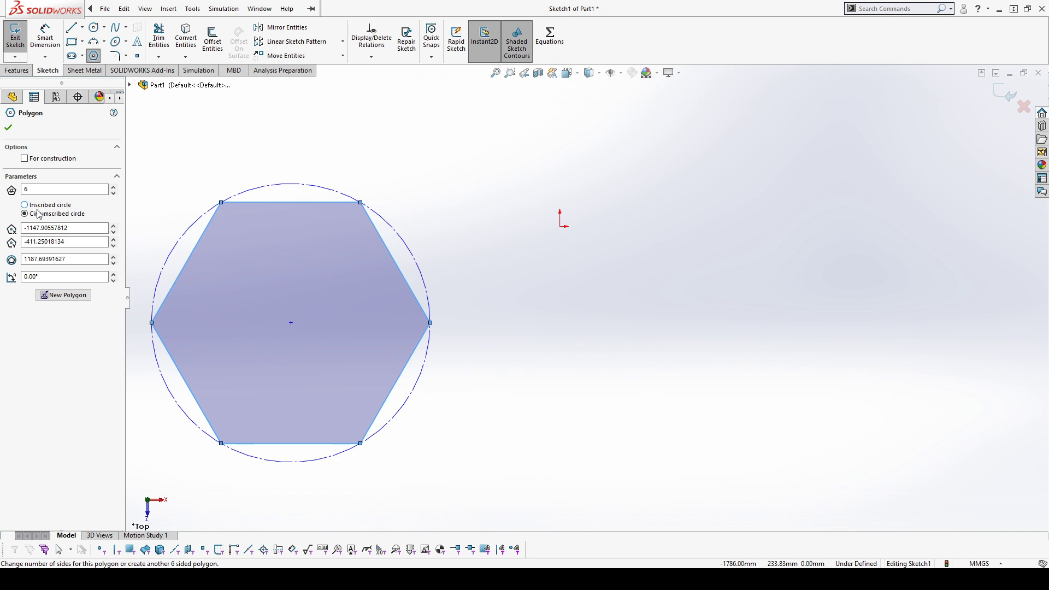
pyautogui.click(37, 207)
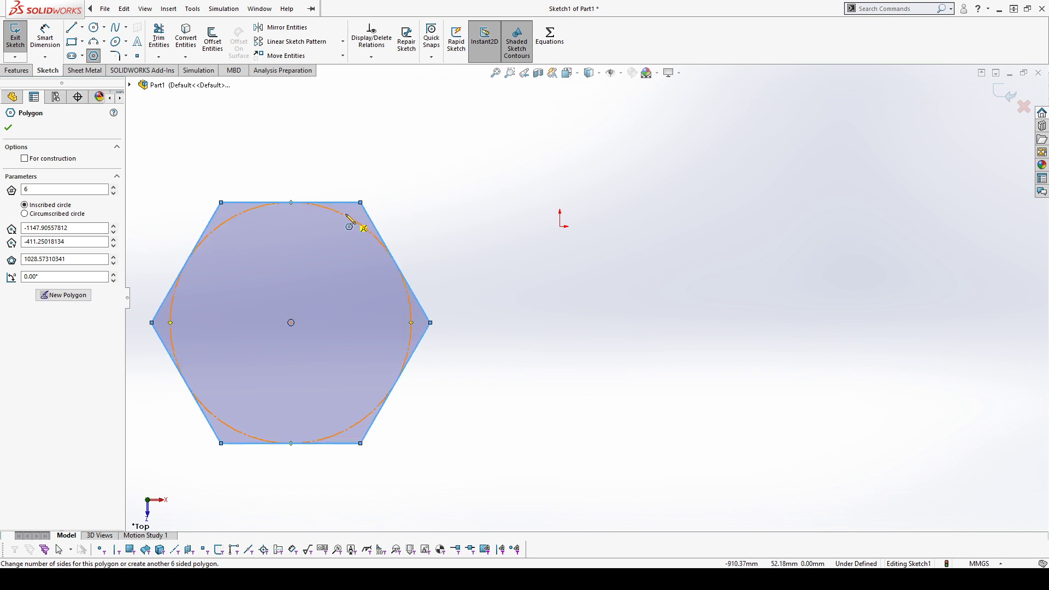
pyautogui.click(25, 214)
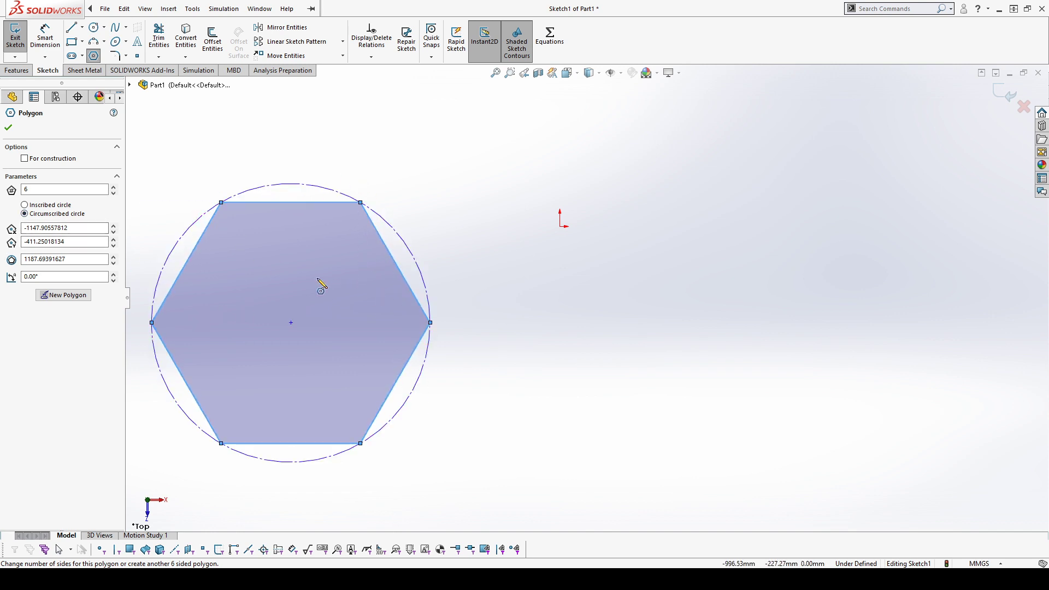
pyautogui.press('Escape')
pyautogui.press('w')
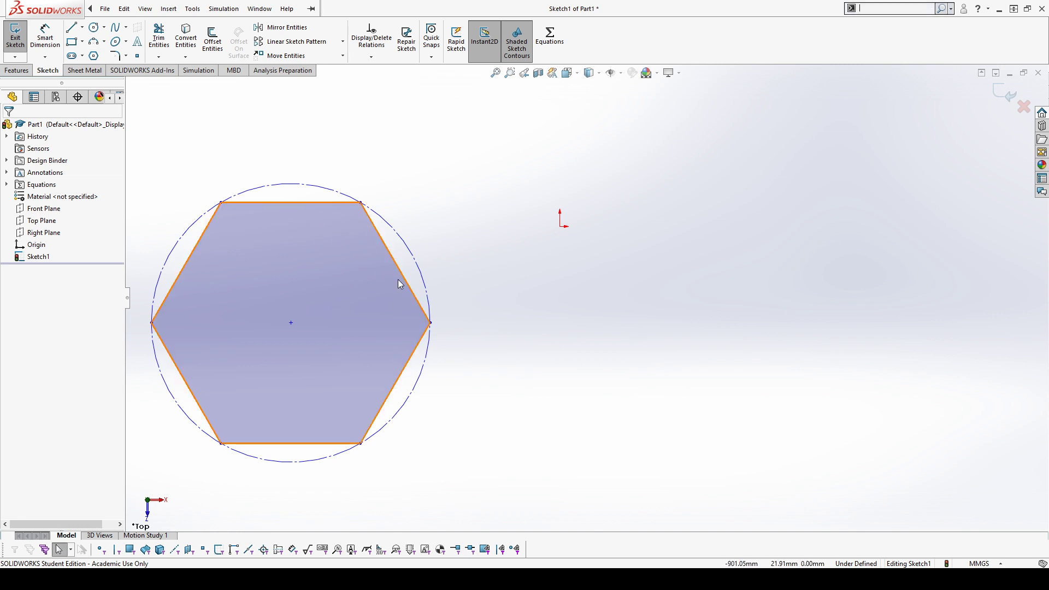
# Dimension the hexagon's upper horizontal edge to 50 mm
pyautogui.moveTo(374, 266); pyautogui.dragTo(353, 229, button='right')
pyautogui.click(307, 201)
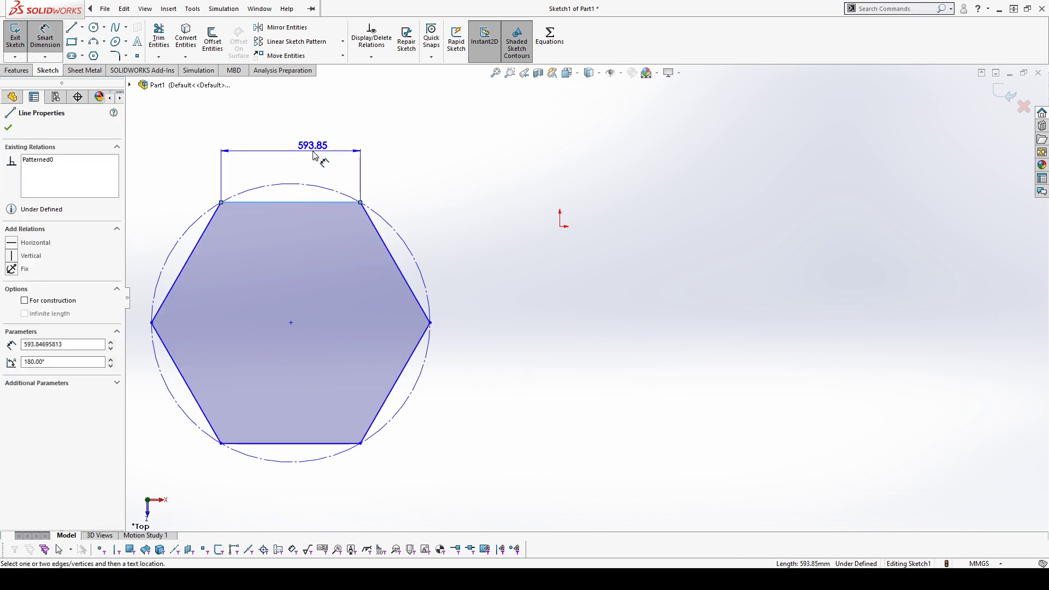
pyautogui.click(313, 151)
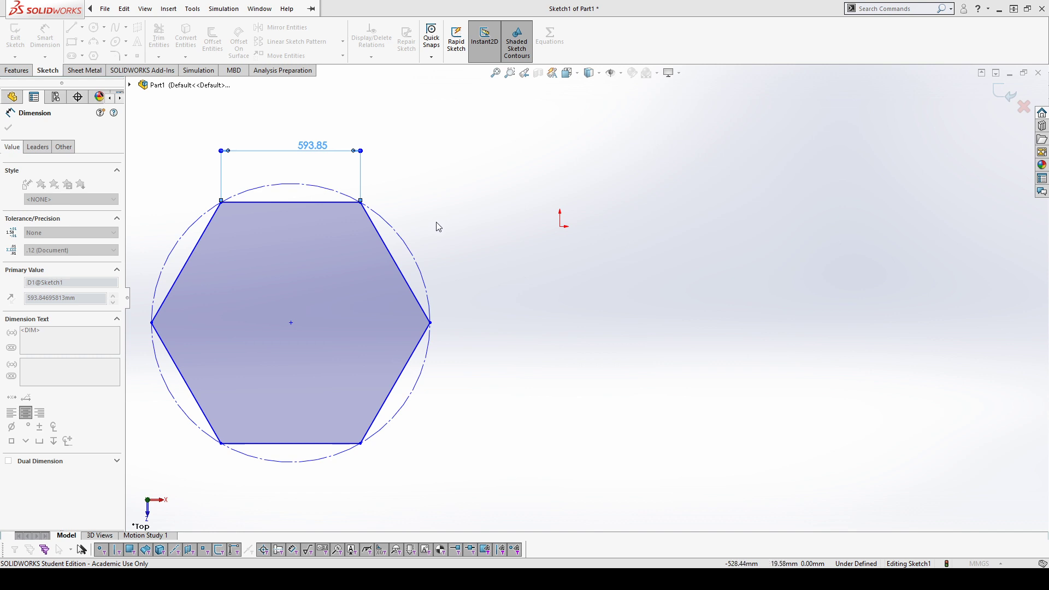
pyautogui.write('50')
pyautogui.press('Return')
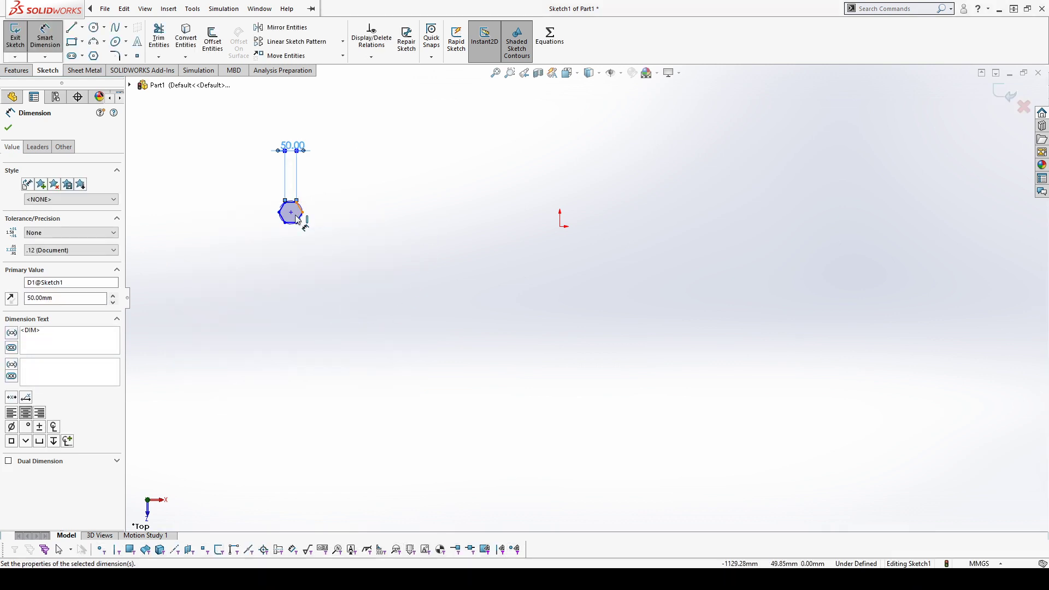
# Make the hexagon's center point coincident with the origin
pyautogui.click(290, 203)
pyautogui.press('Escape')
pyautogui.click(291, 212)
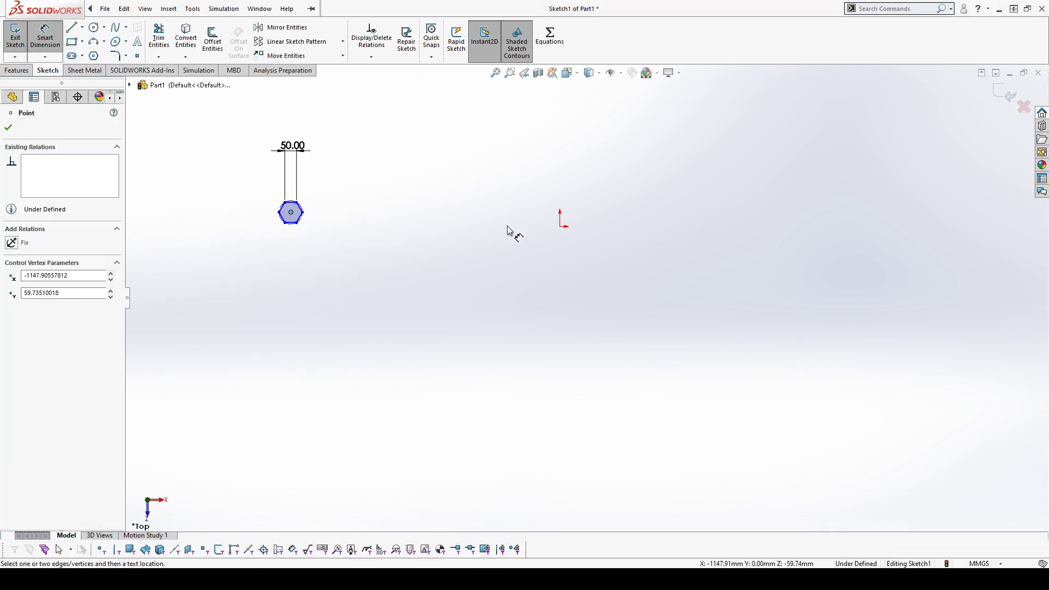
pyautogui.press('Escape')
pyautogui.press('Escape')
pyautogui.click(292, 213)
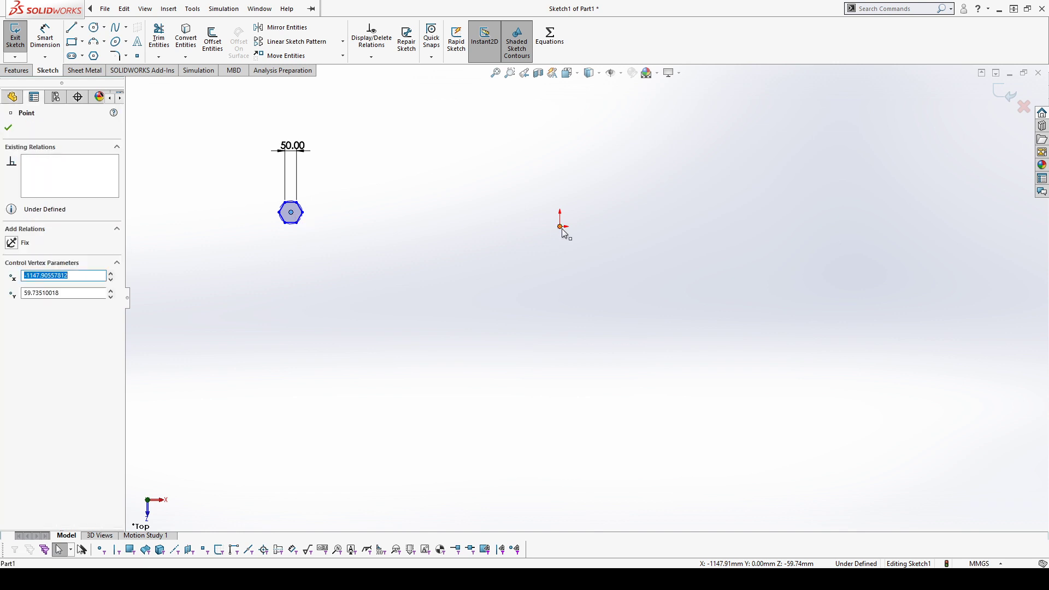
pyautogui.keyDown('ctrl'); pyautogui.click(561, 227); pyautogui.keyUp('ctrl')
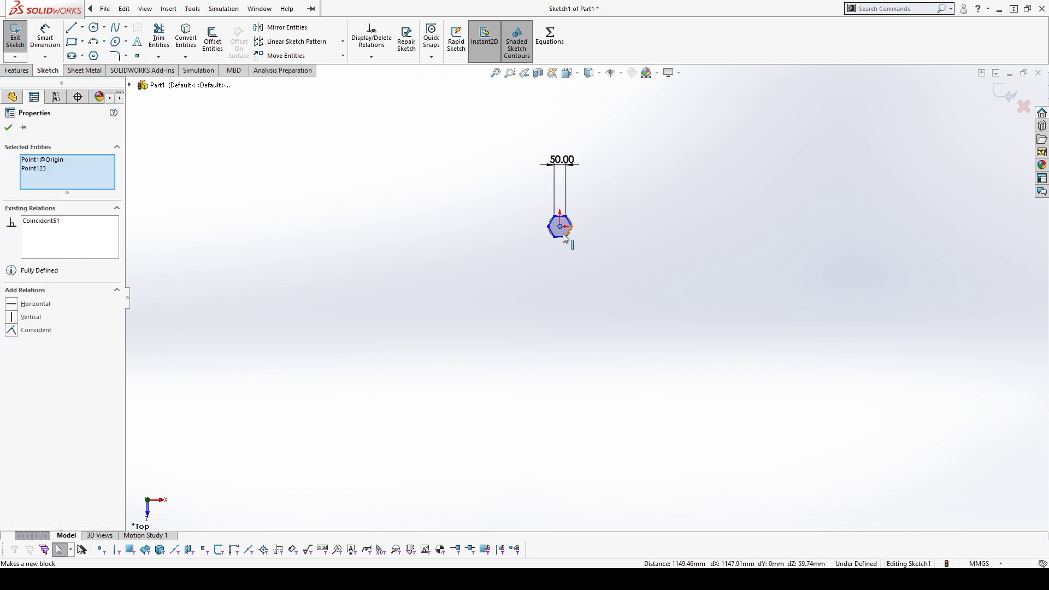
# Move the 50 mm dimension closer to the hexagon's upper edge
pyautogui.scroll(-10, 568, 241)
pyautogui.scroll(6, 651, 251)
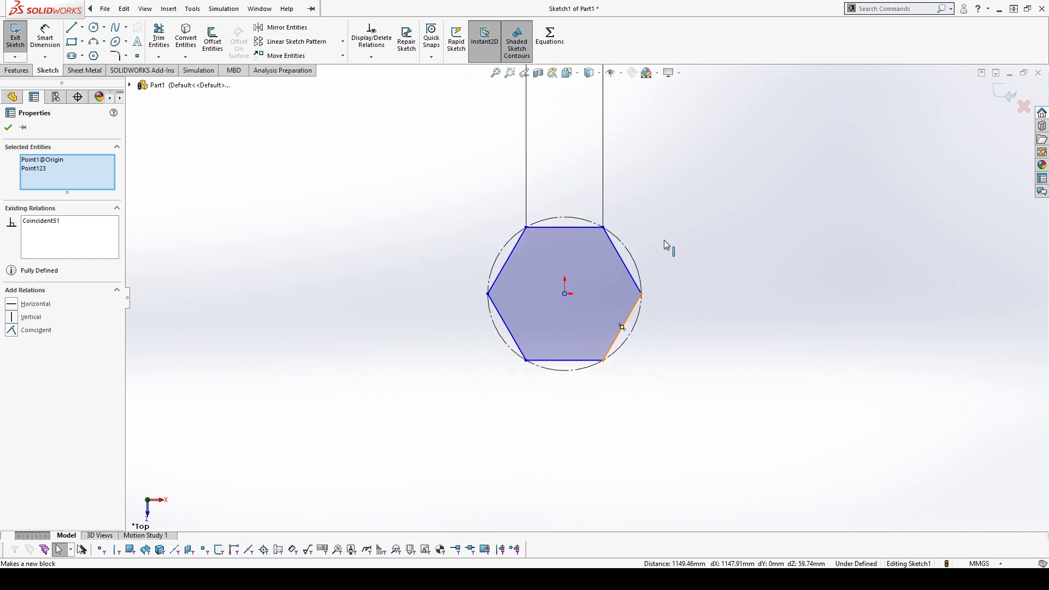
pyautogui.moveTo(566, 159); pyautogui.dragTo(571, 254)
pyautogui.scroll(1, 634, 301)
pyautogui.scroll(-5, 602, 292)
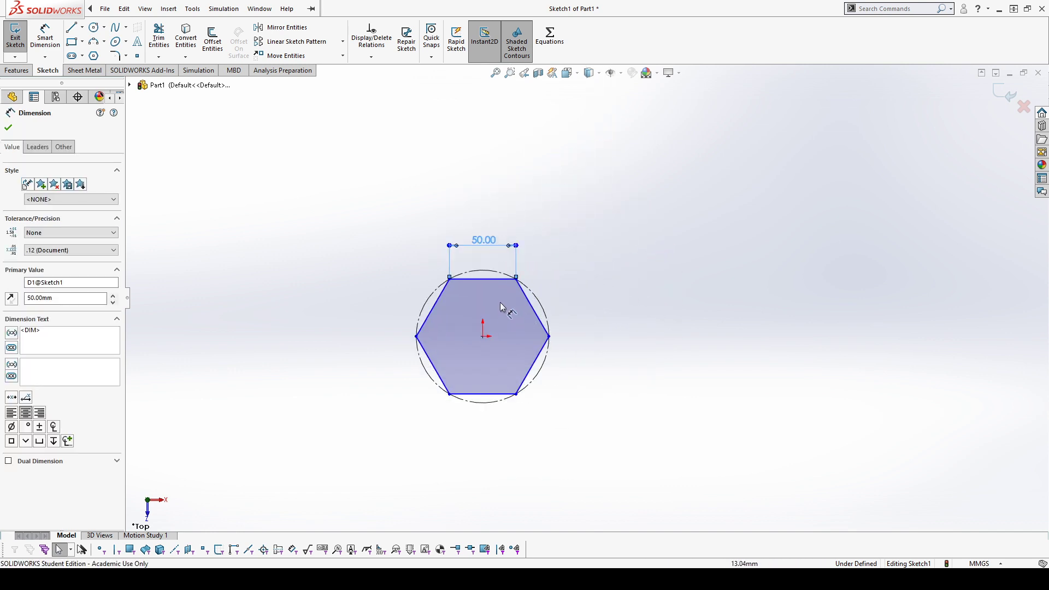
# Rotate the hexagon about the origin by one of its vertices and give its upper edge a Horizontal relation
pyautogui.moveTo(628, 381); pyautogui.dragTo(615, 440)
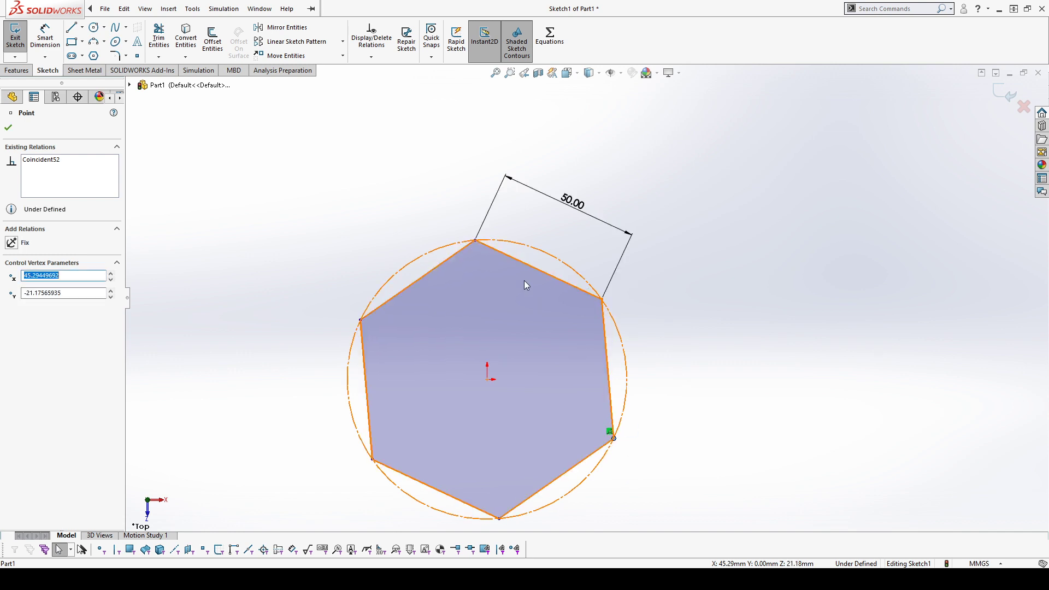
pyautogui.click(533, 269)
pyautogui.click(568, 221)
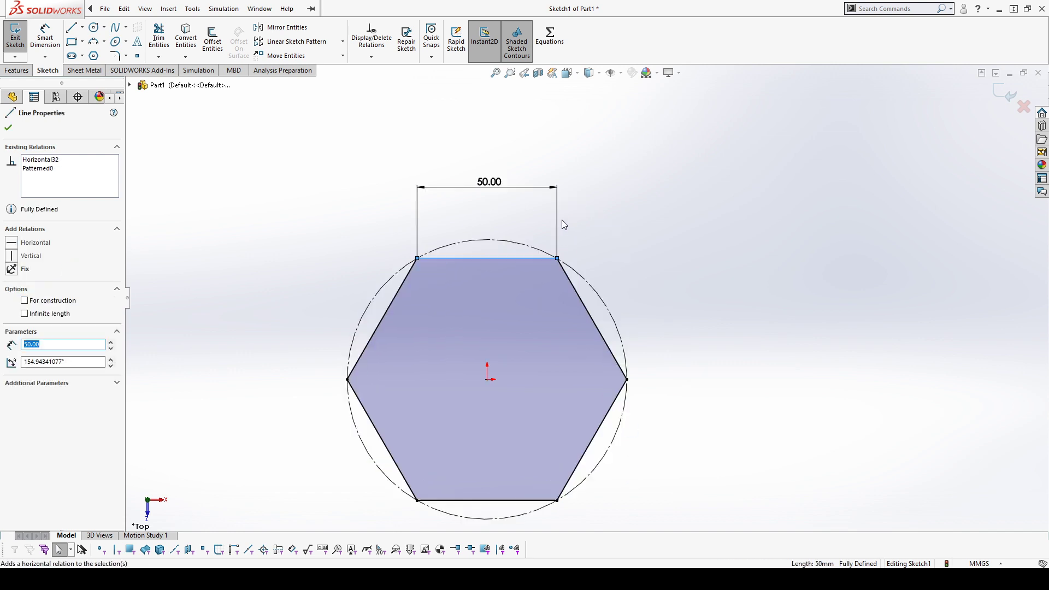
pyautogui.click(851, 332)
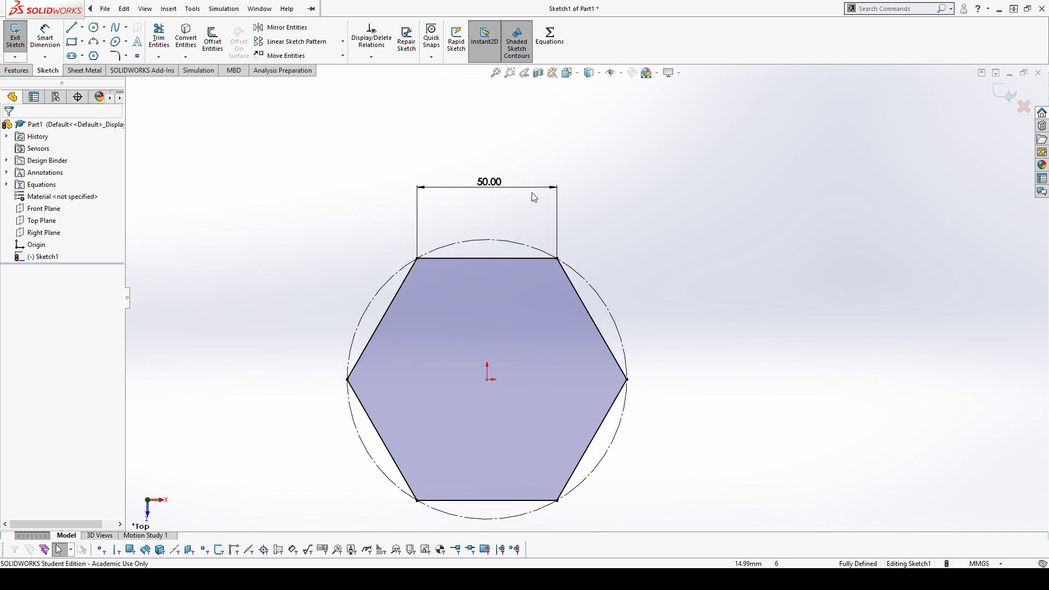
# Delete the 50 mm edge dimension and dimension the diameter of the hexagon's construction circle instead
pyautogui.click(559, 209)
pyautogui.press('Delete')
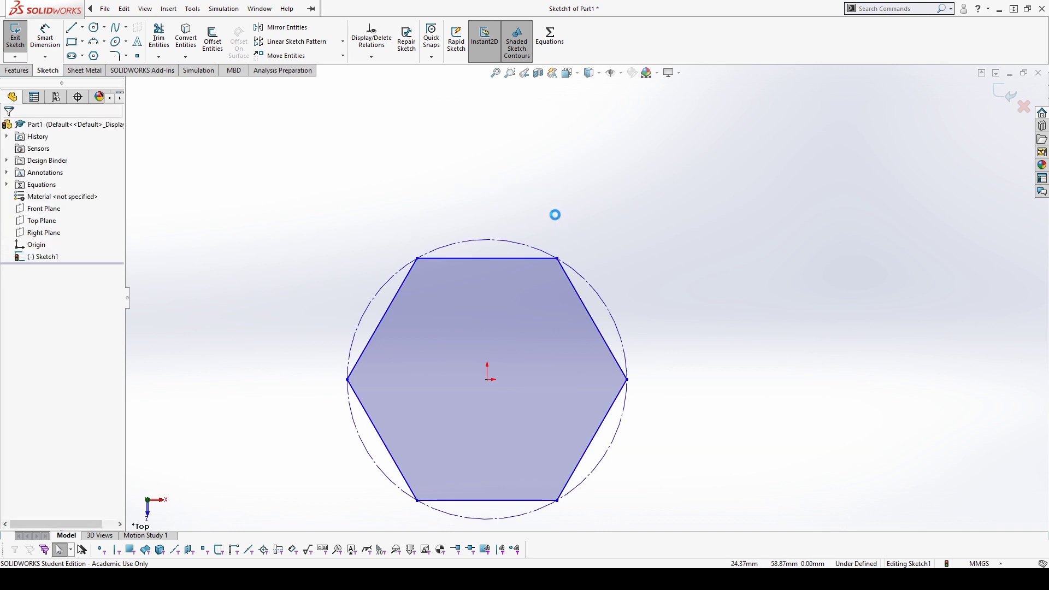
pyautogui.click(505, 238)
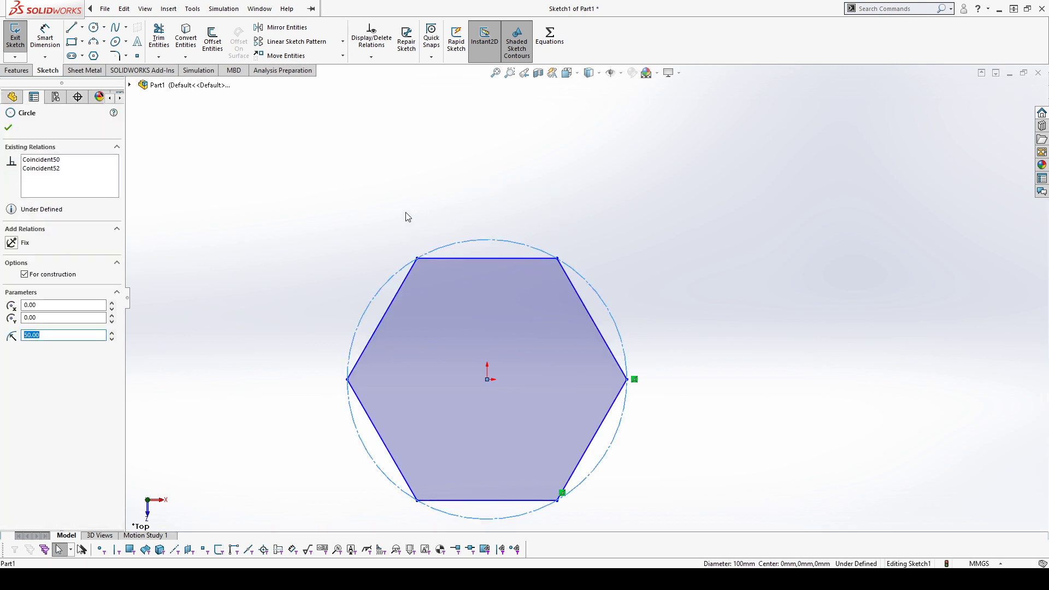
pyautogui.click(355, 161)
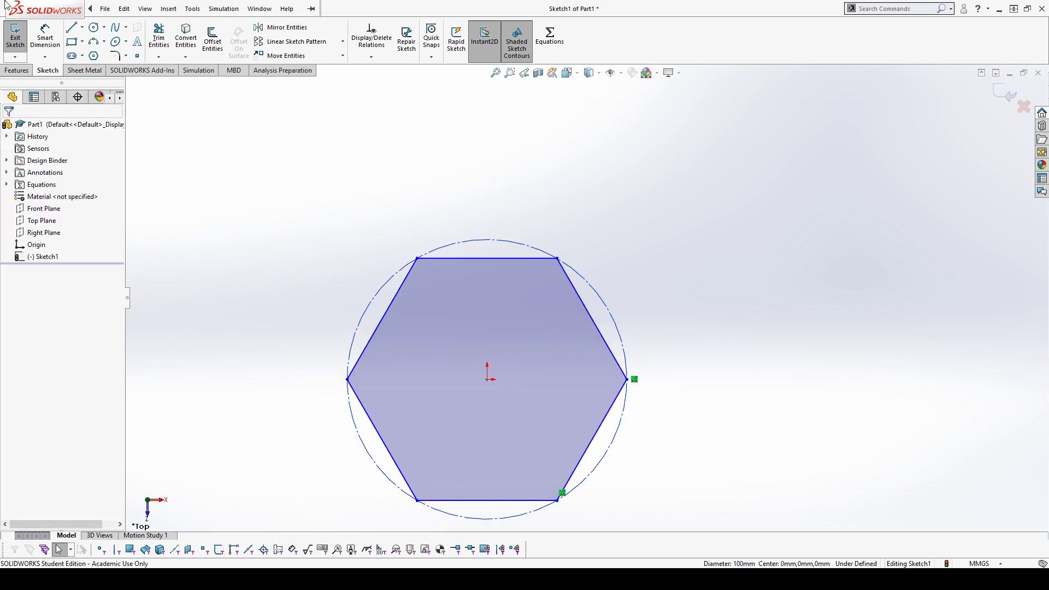
pyautogui.click(45, 37)
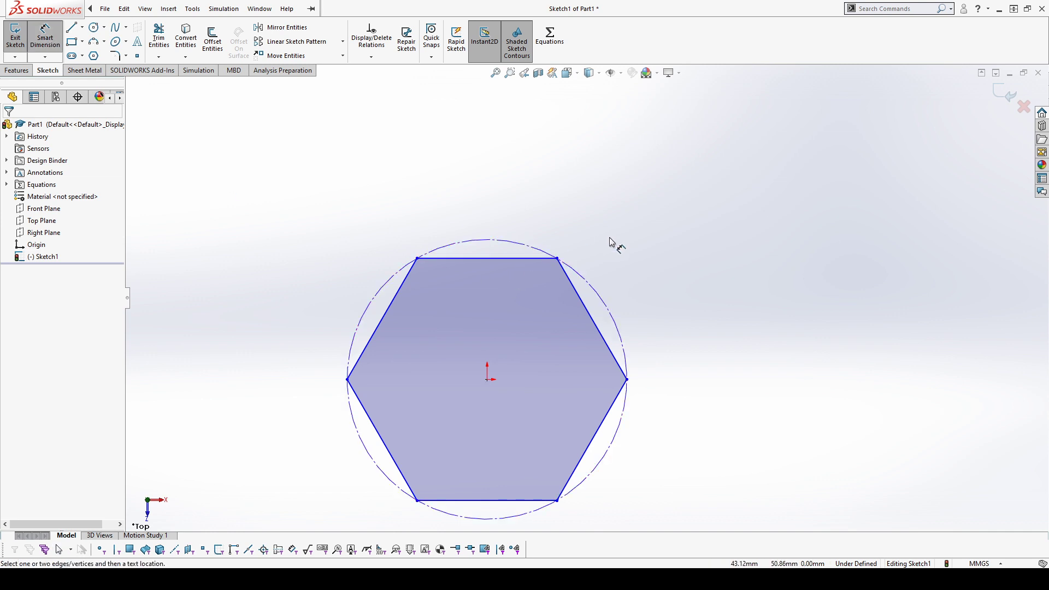
pyautogui.click(611, 307)
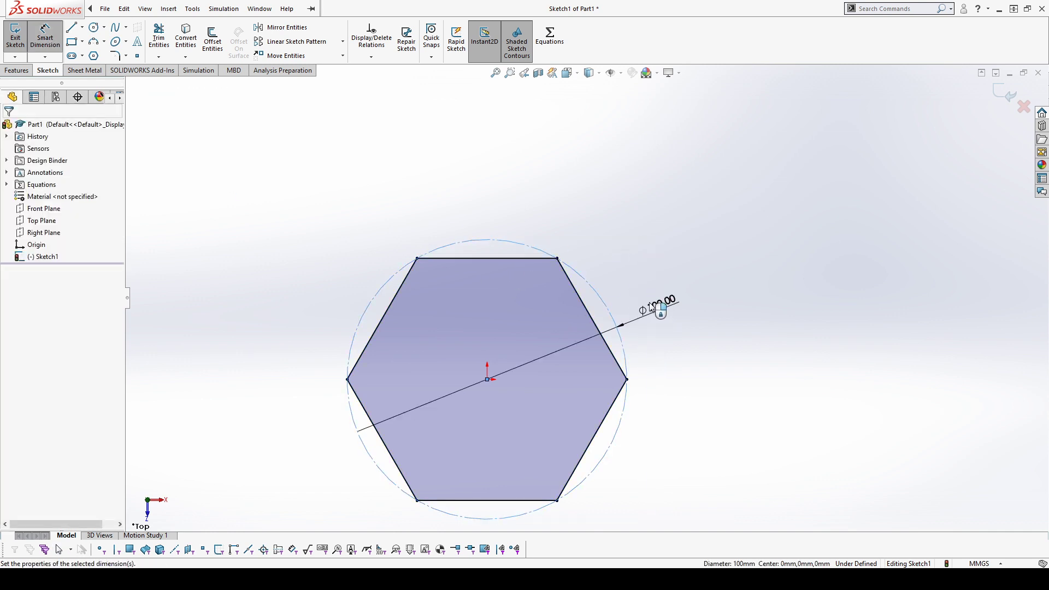
pyautogui.click(652, 311)
pyautogui.click(745, 388)
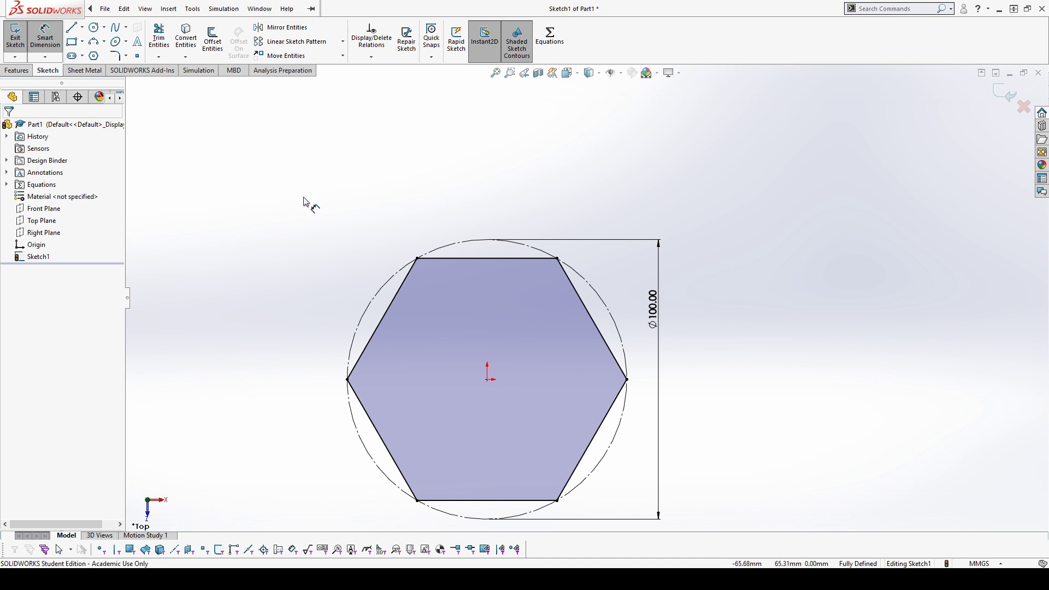
pyautogui.press('Escape')
# Delete the hexagon with its construction circle and dimension, and go through the Slot tool's four slot types
pyautogui.moveTo(279, 180)
pyautogui.mouseDown()
pyautogui.moveTo(785, 532)
pyautogui.moveTo(746, 529)
pyautogui.mouseUp()
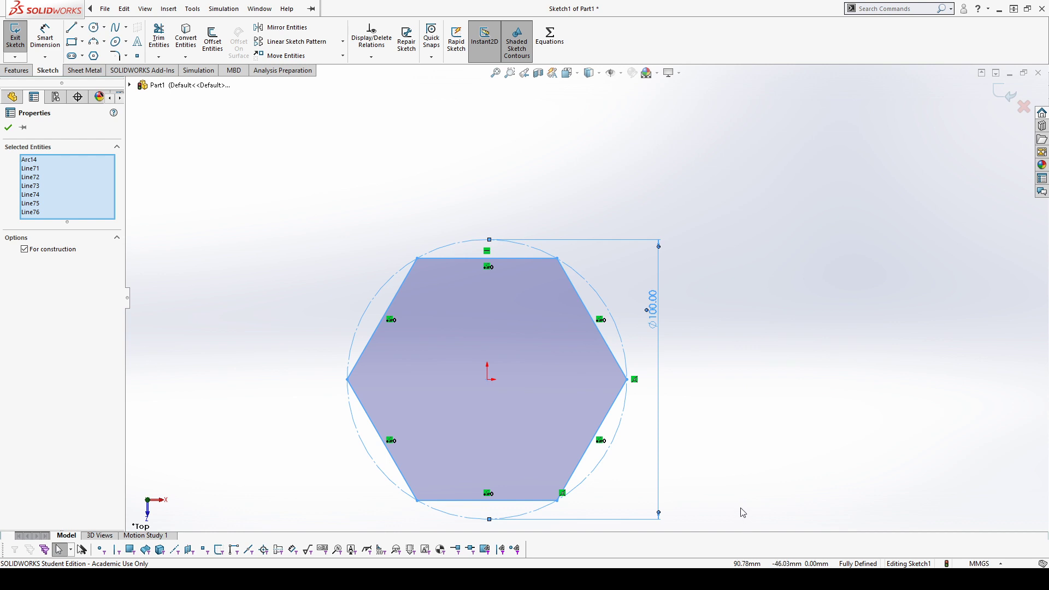
pyautogui.press('Delete')
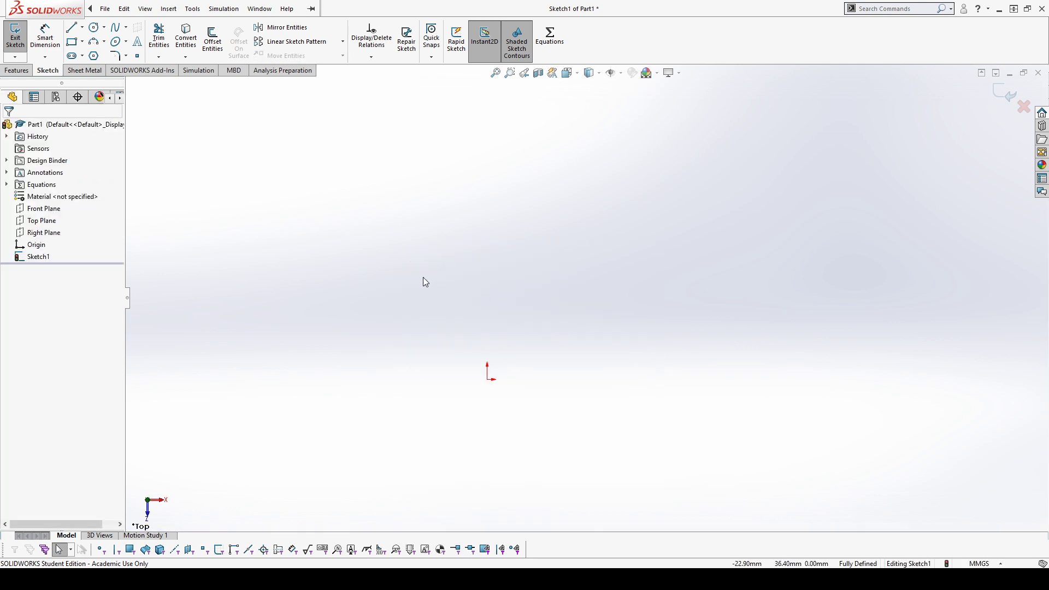
pyautogui.click(73, 57)
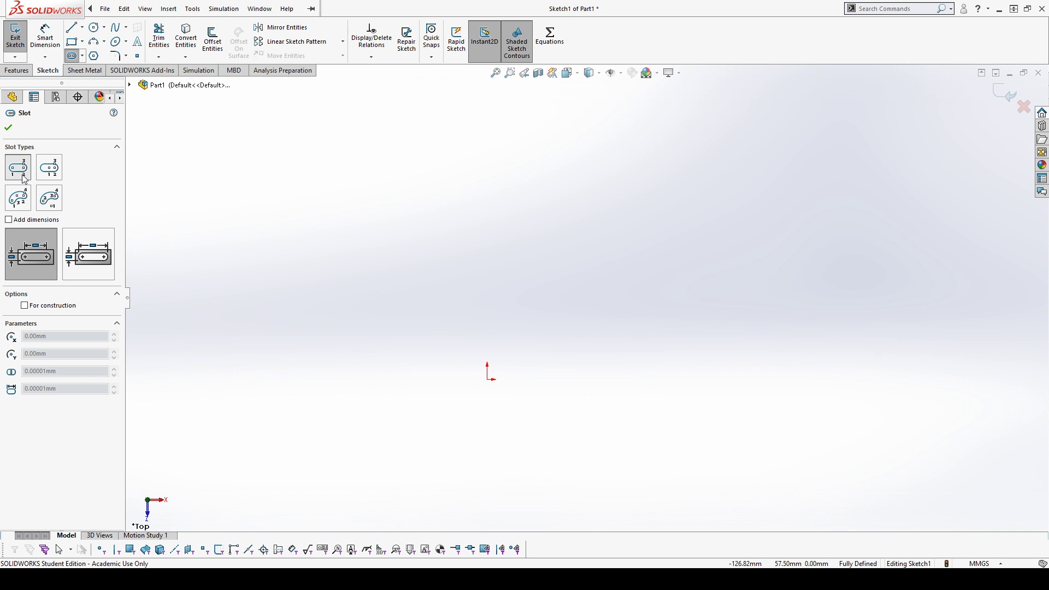
pyautogui.click(58, 176)
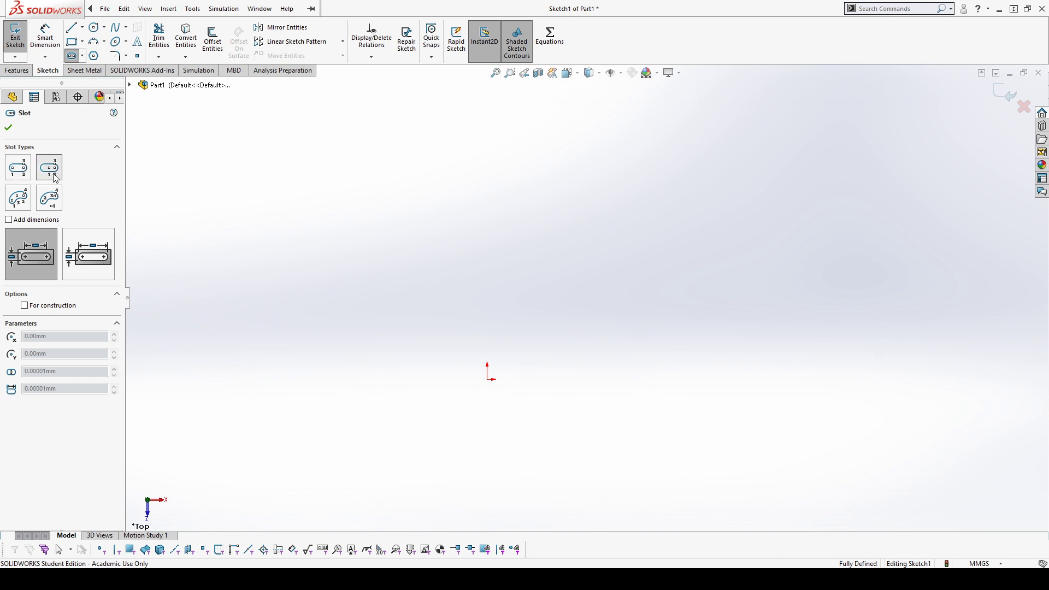
pyautogui.click(19, 198)
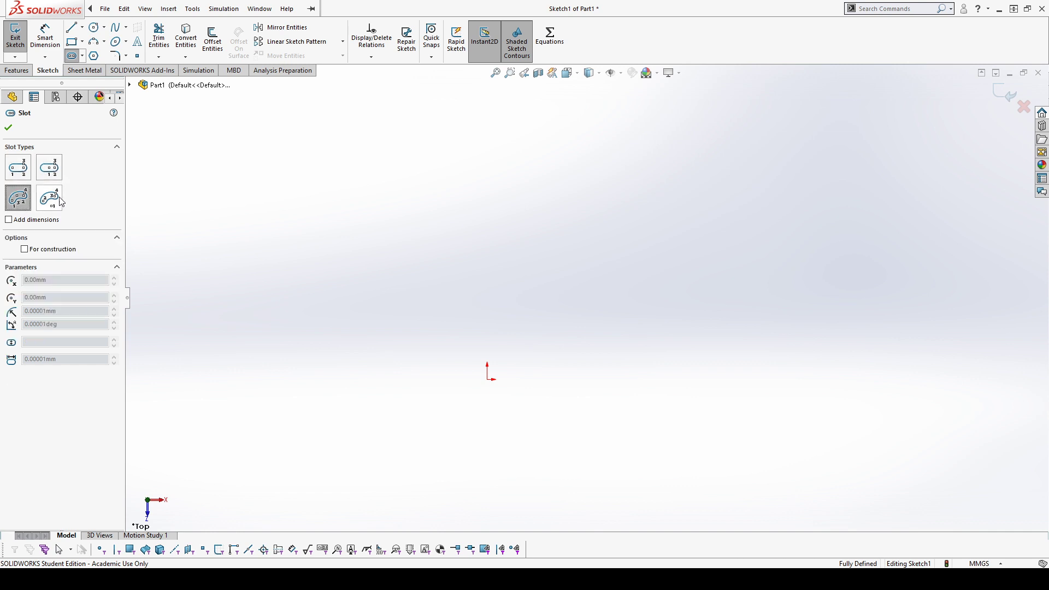
pyautogui.click(53, 200)
pyautogui.click(20, 201)
pyautogui.click(48, 198)
pyautogui.click(51, 168)
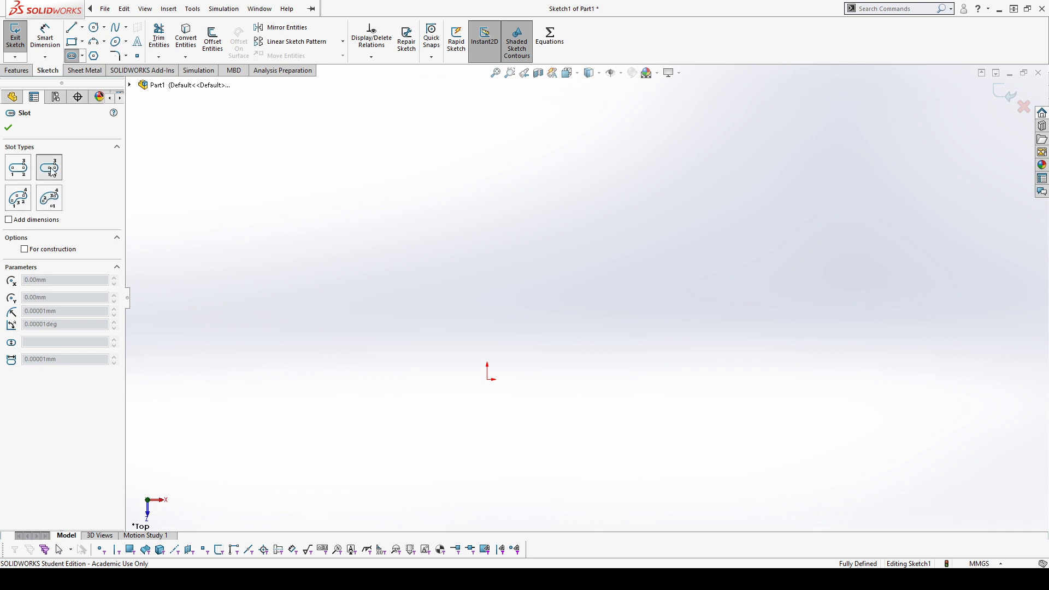
# Draw a horizontal Straight Slot from the origin, about 90 mm long and 33 mm wide, with the Overall Length option
pyautogui.click(21, 174)
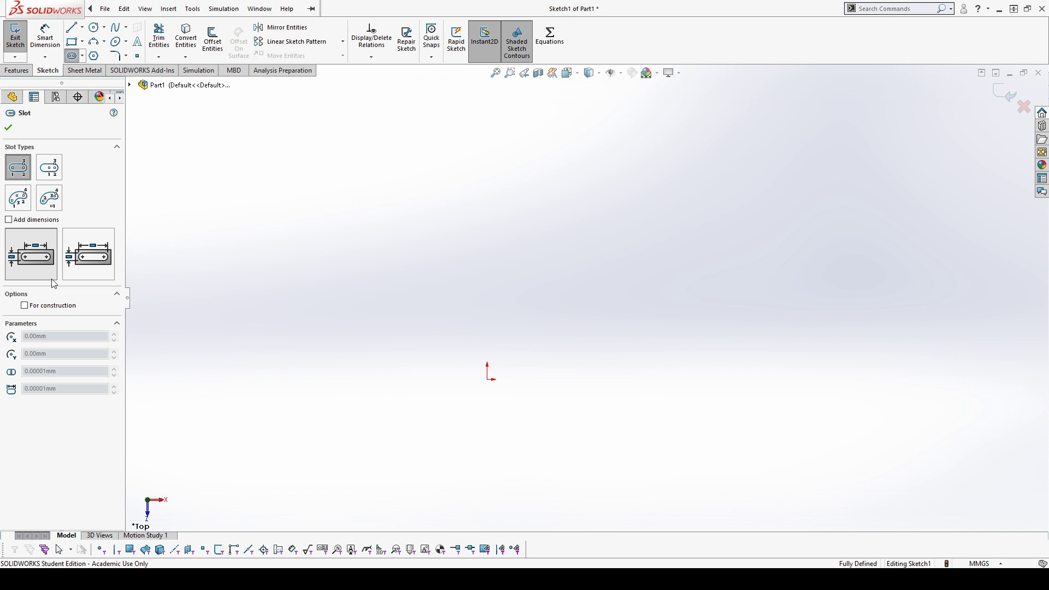
pyautogui.click(95, 266)
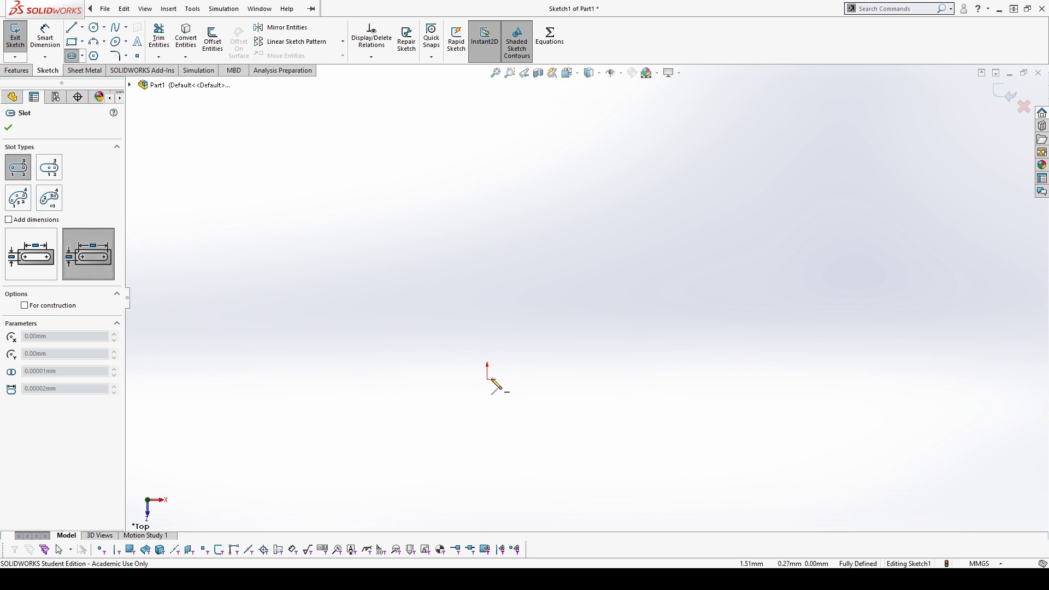
pyautogui.click(489, 379)
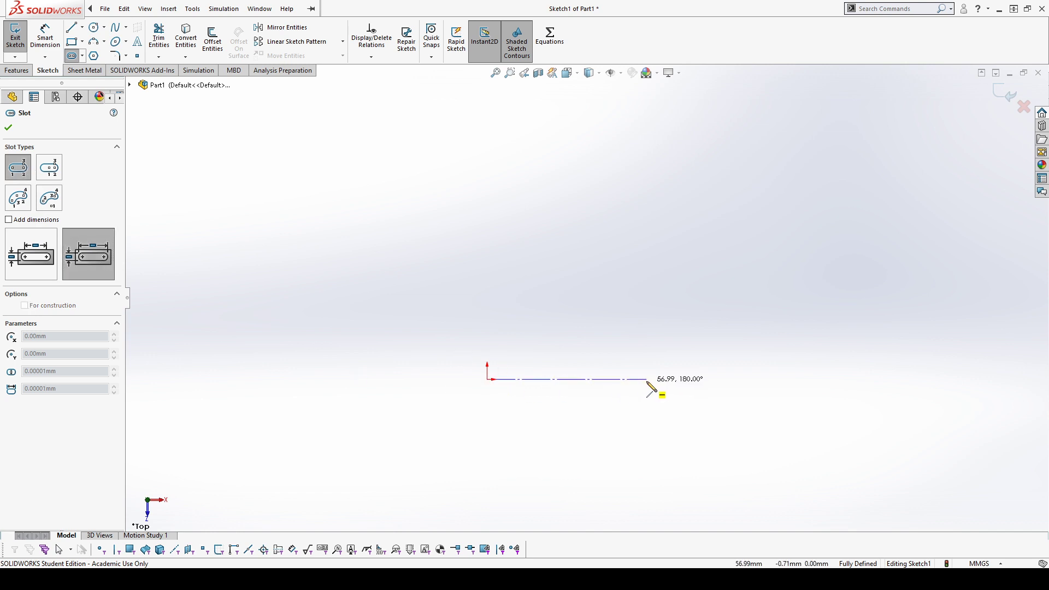
pyautogui.click(647, 379)
pyautogui.click(648, 381)
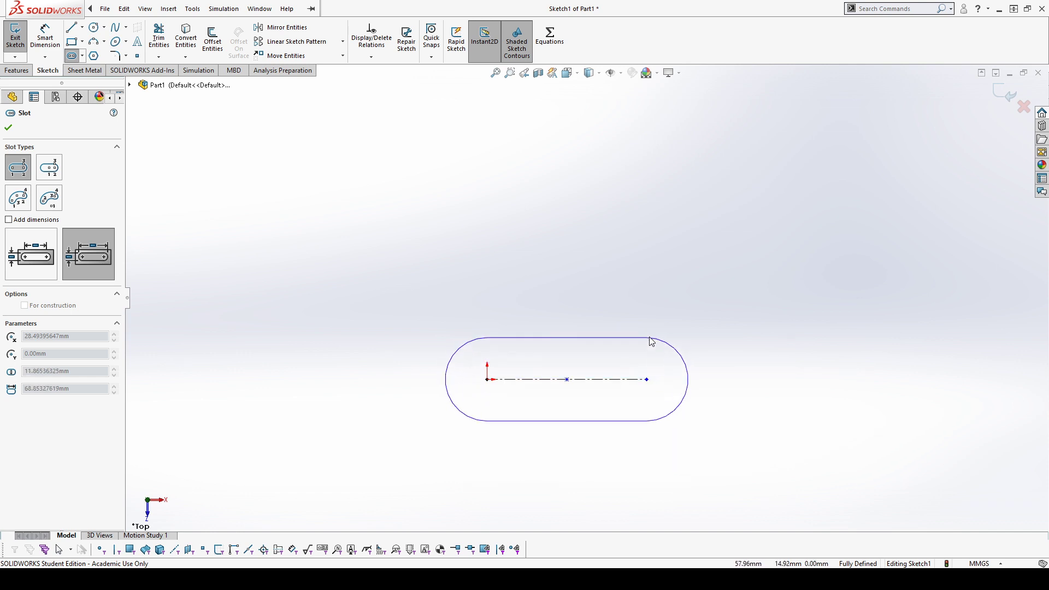
pyautogui.click(651, 337)
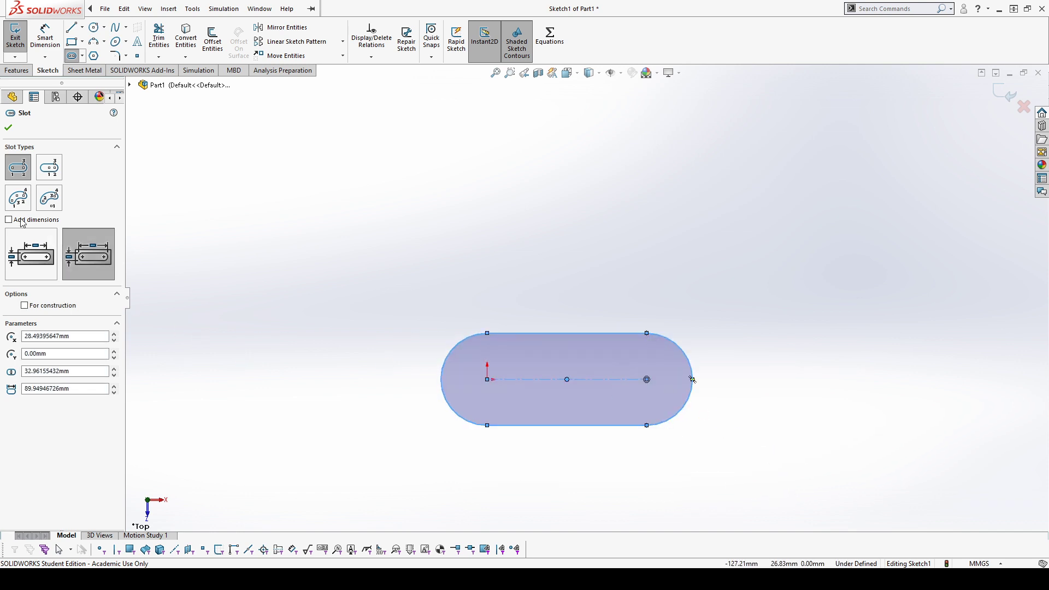
# Turn on Add dimensions for slots and delete the slot just drawn
pyautogui.click(23, 221)
pyautogui.press('Escape')
pyautogui.moveTo(425, 305); pyautogui.dragTo(778, 491)
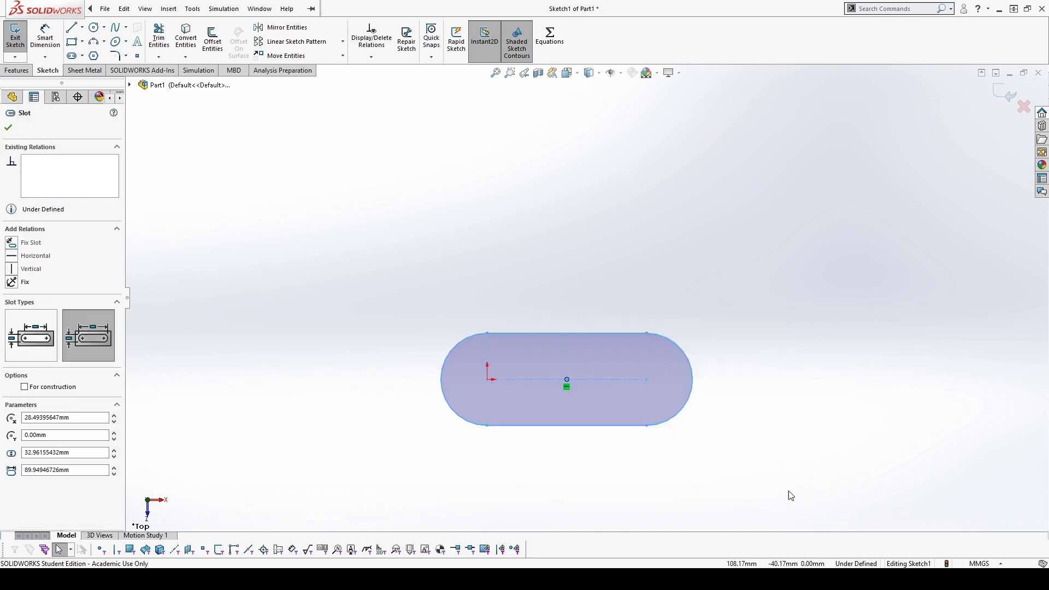
pyautogui.press('Delete')
# Draw a horizontal Straight Slot with automatic dimensions from the origin, about 117 mm in overall length and 35 mm wide
pyautogui.click(72, 56)
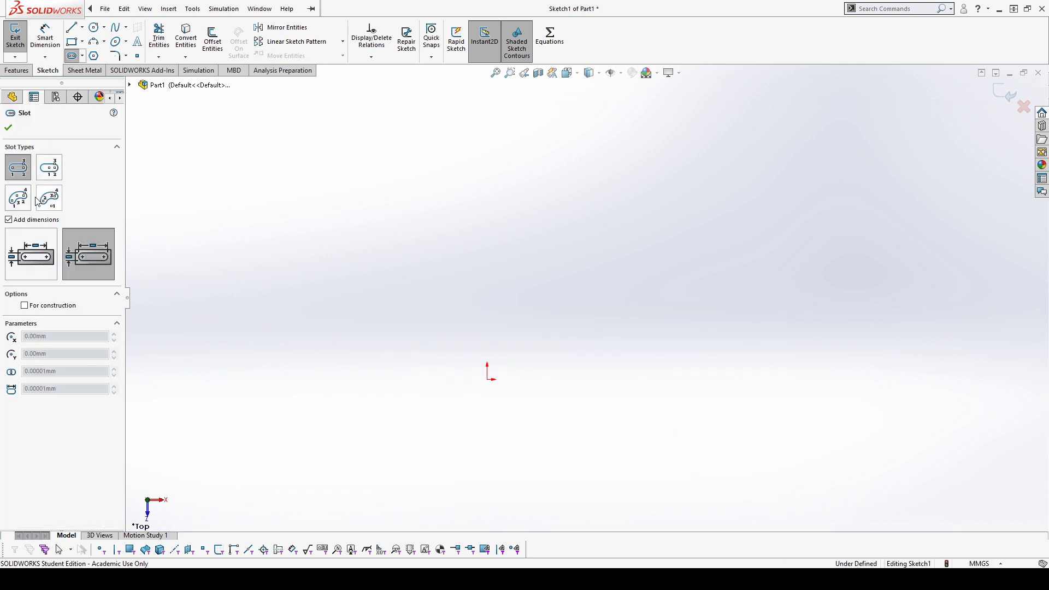
pyautogui.click(487, 380)
pyautogui.click(715, 379)
pyautogui.click(720, 335)
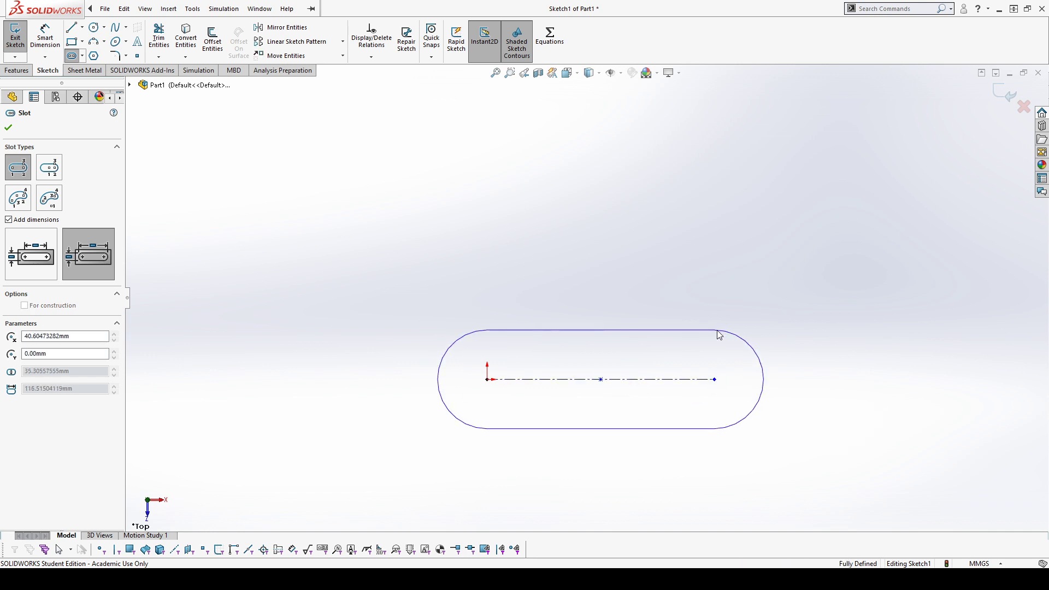
pyautogui.click(720, 335)
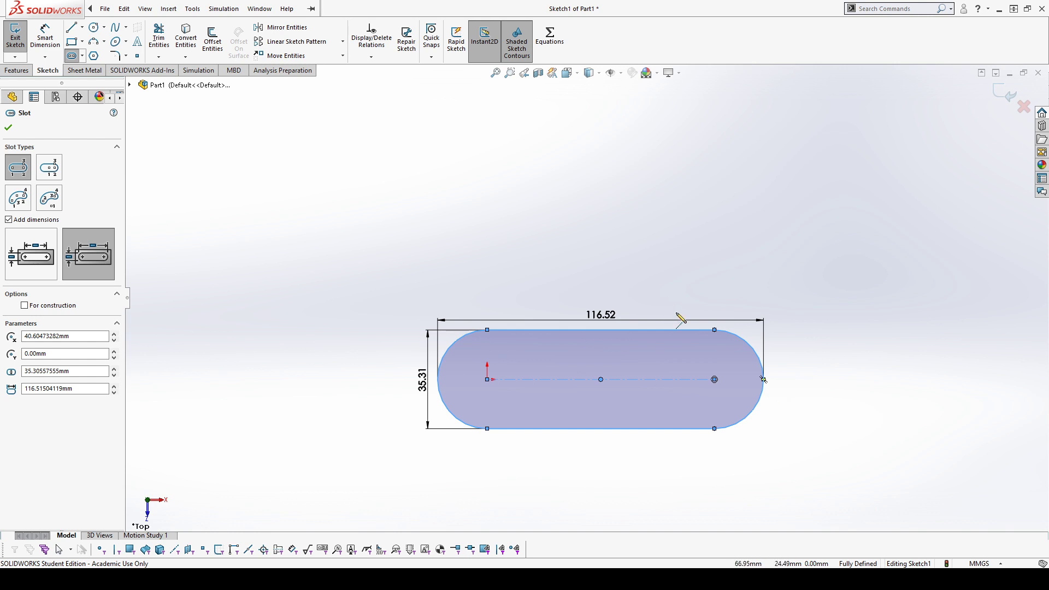
pyautogui.press('Escape')
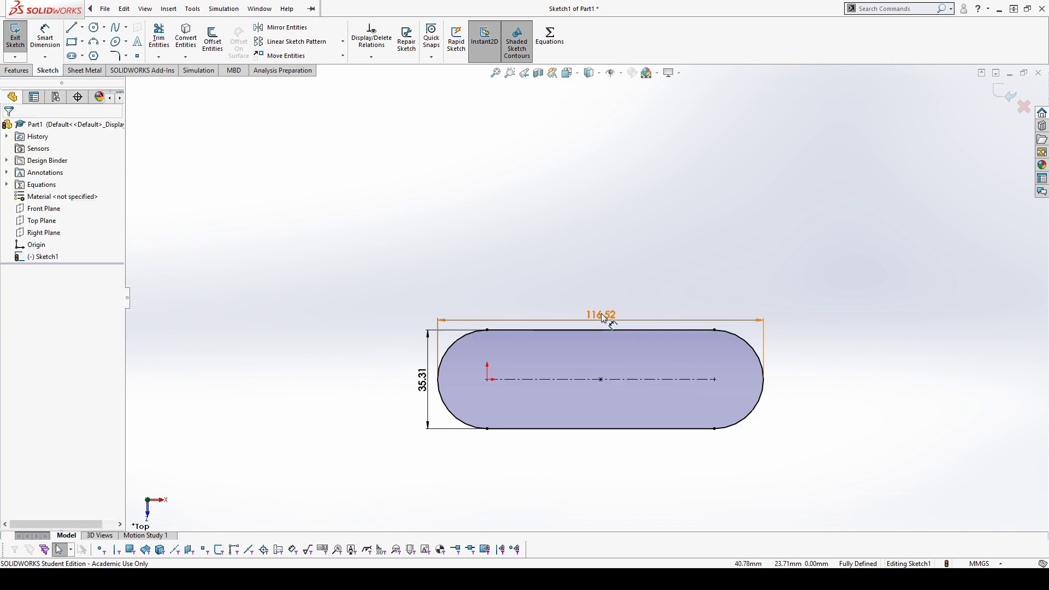
# Set the slot's overall length to 120 mm and its width to 30 mm
pyautogui.click(602, 315)
pyautogui.write('120')
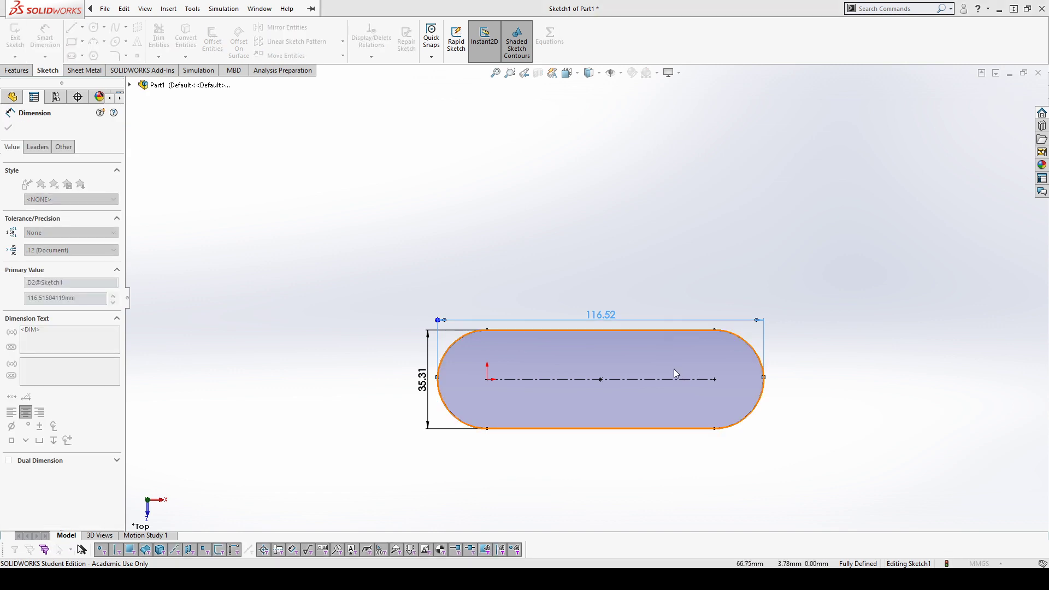
pyautogui.press('Return')
pyautogui.doubleClick(423, 370)
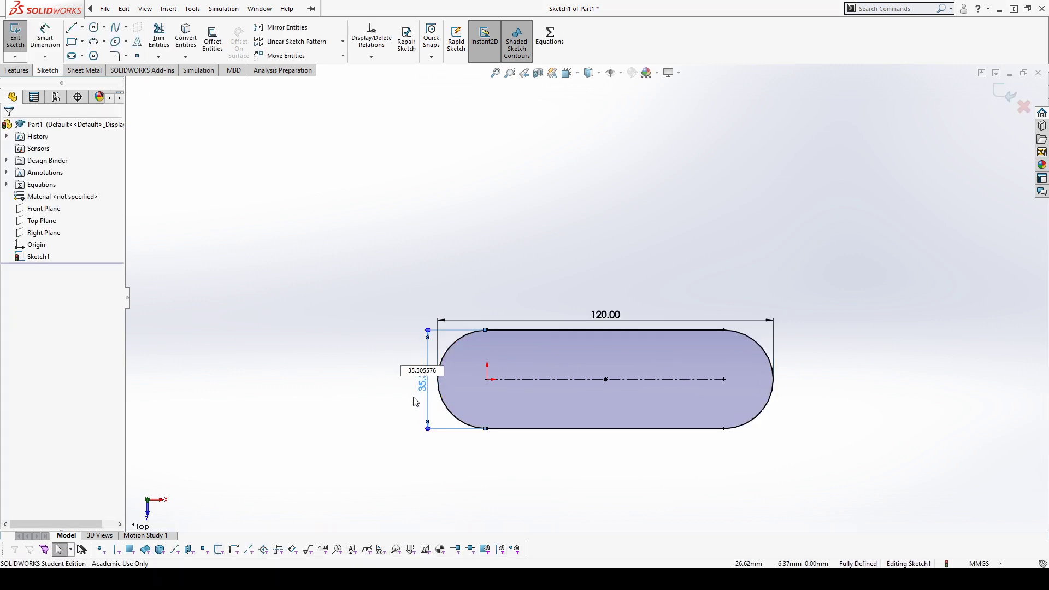
pyautogui.moveTo(440, 370); pyautogui.dragTo(350, 374)
pyautogui.write('30')
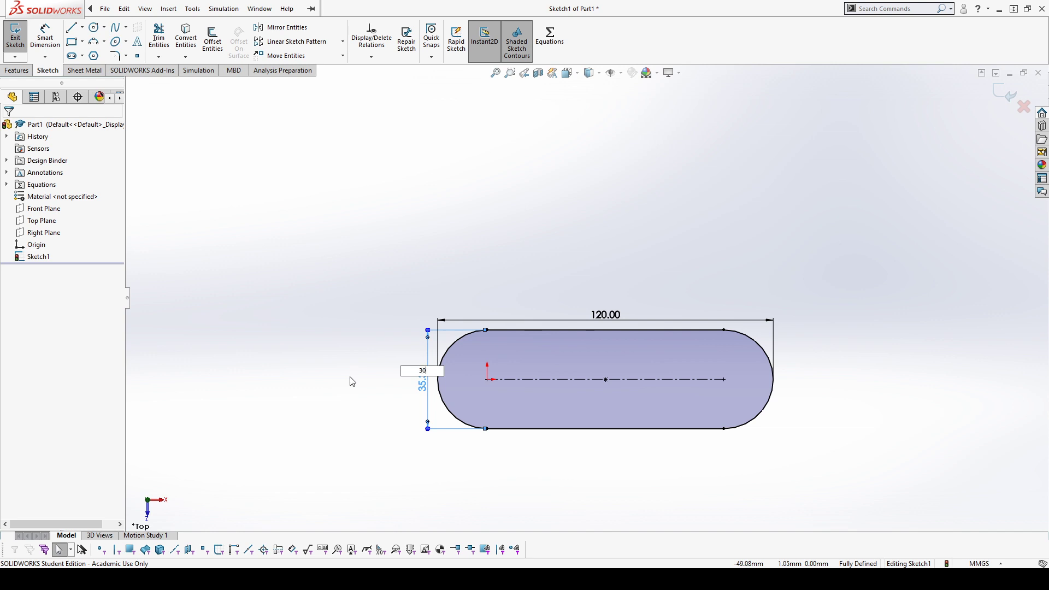
pyautogui.press('Return')
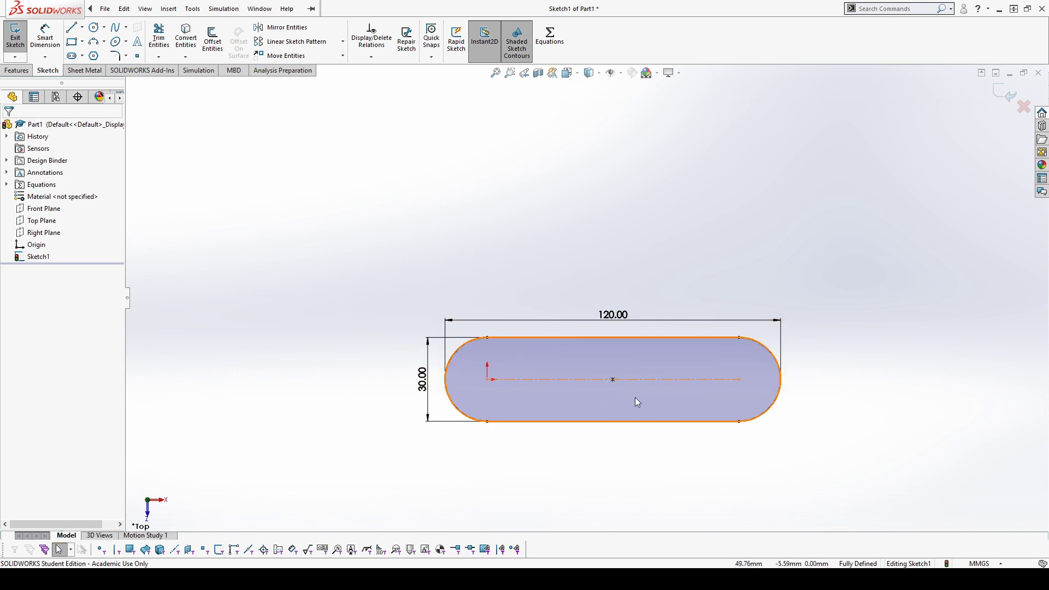
# Inspect the slot's centre point, centreline and properties, and delete the whole slot with its dimensions
pyautogui.click(613, 381)
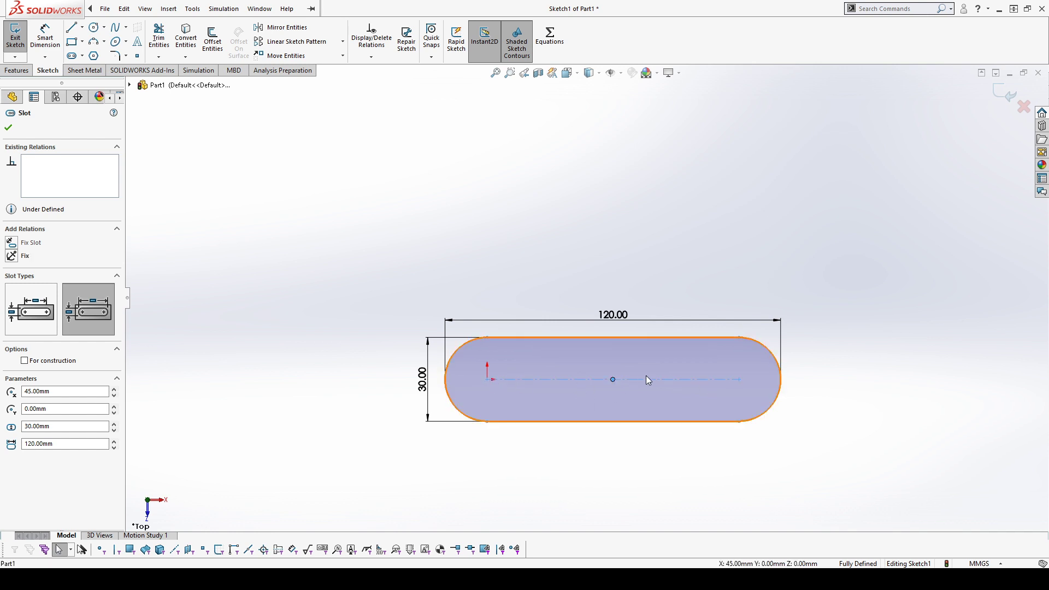
pyautogui.click(641, 379)
pyautogui.click(561, 195)
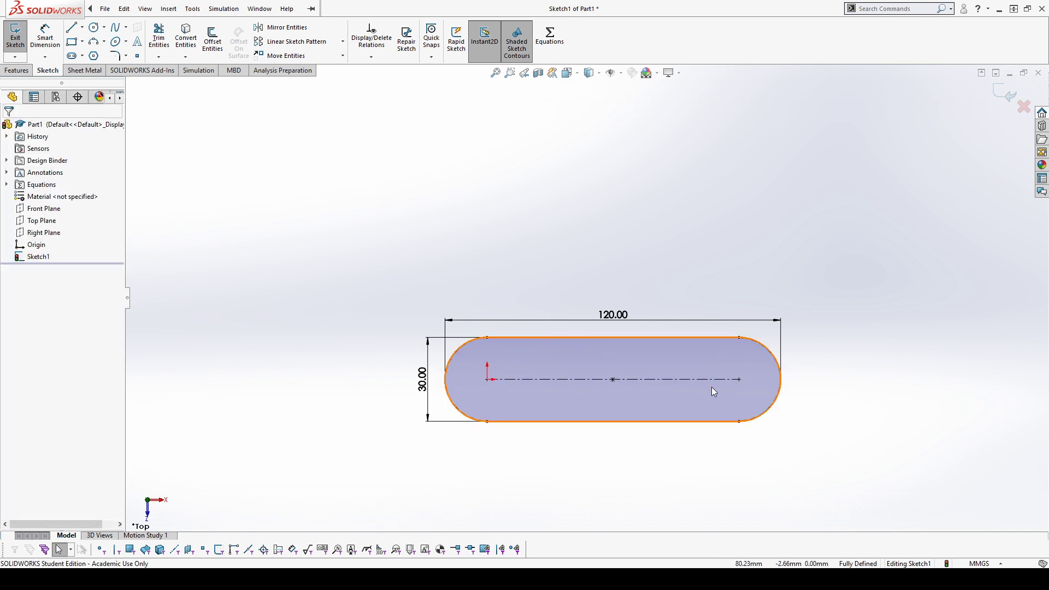
pyautogui.click(599, 382)
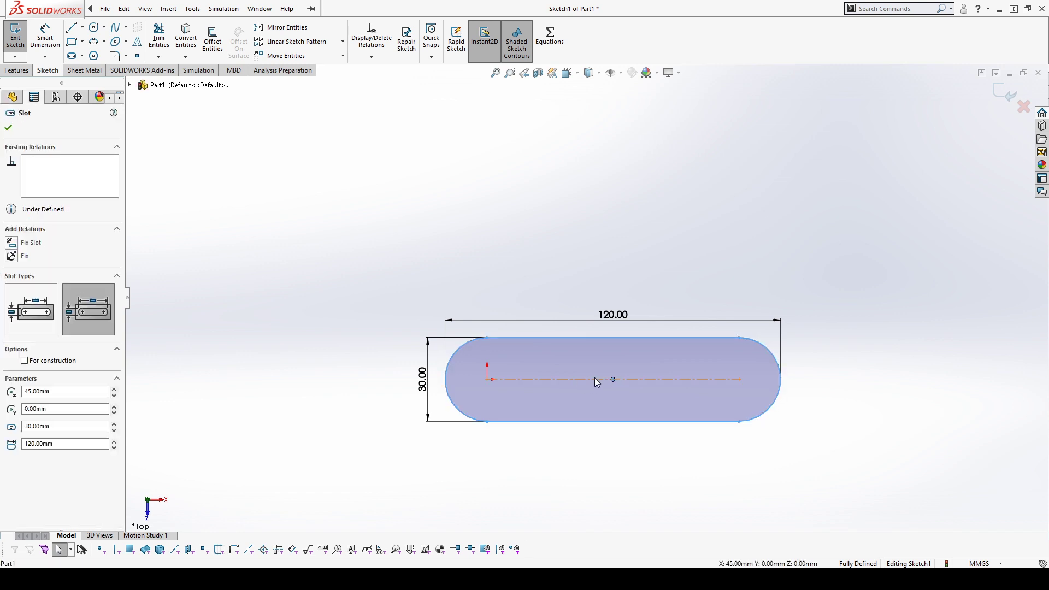
pyautogui.click(636, 501)
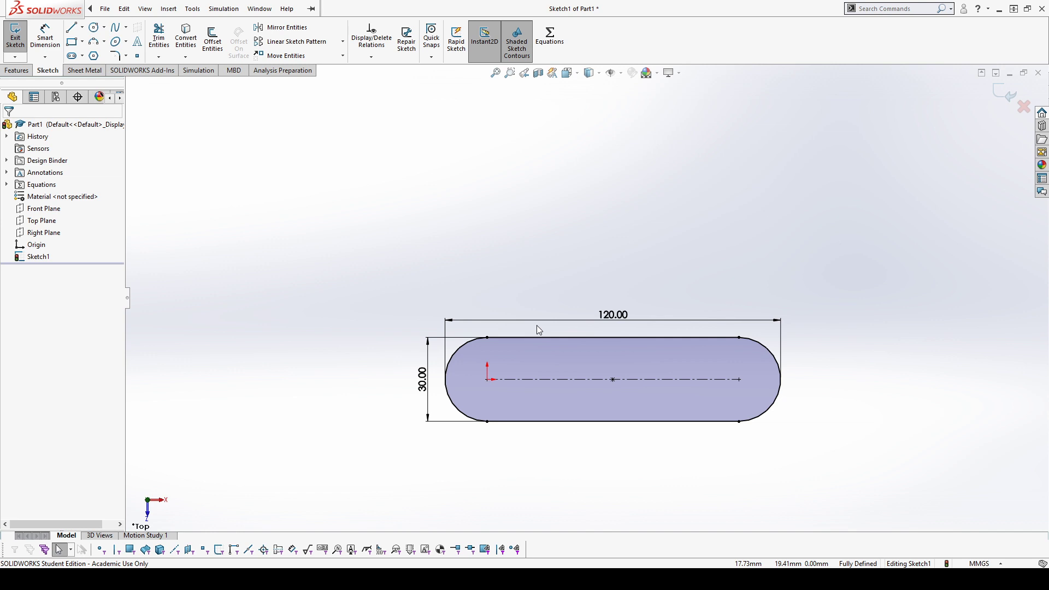
pyautogui.moveTo(397, 269)
pyautogui.mouseDown()
pyautogui.moveTo(906, 501)
pyautogui.moveTo(836, 478)
pyautogui.mouseUp()
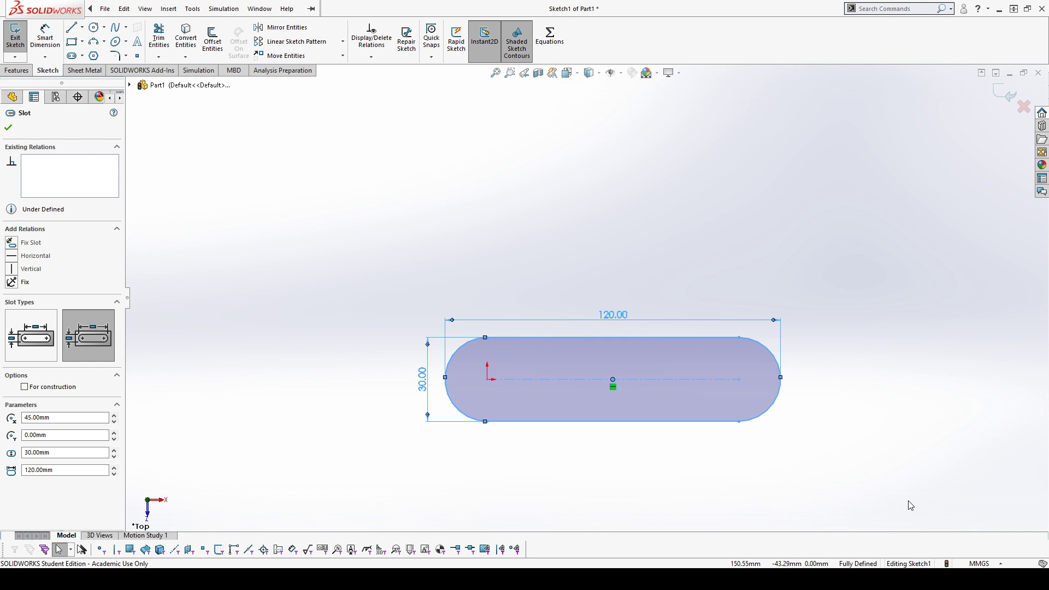
pyautogui.press('Delete')
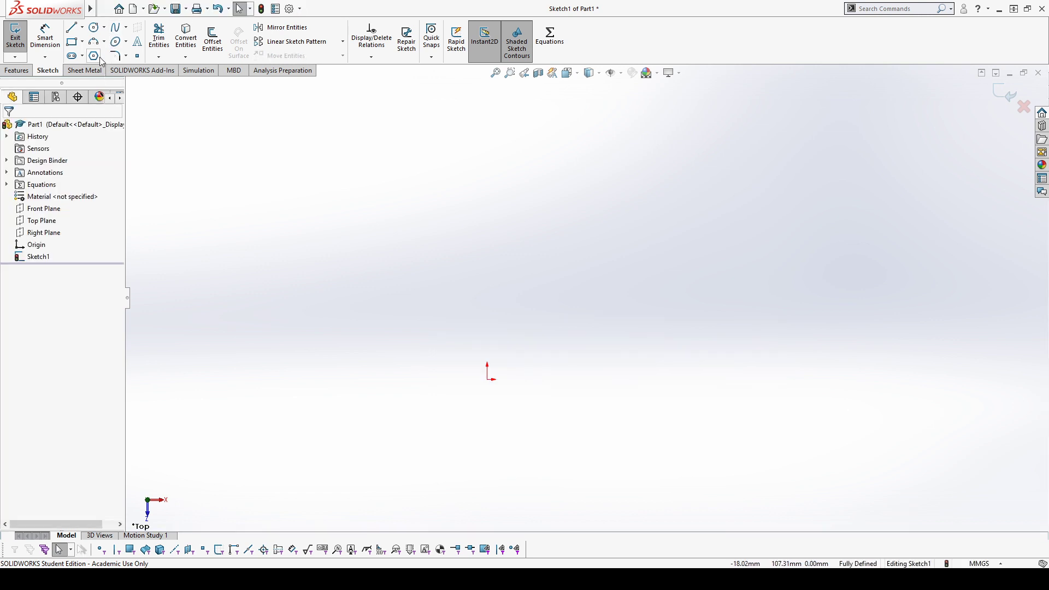
# Draw an ellipse centred on the origin, with a horizontal radius of about 67 mm and a vertical radius of about 23 mm
pyautogui.click(118, 47)
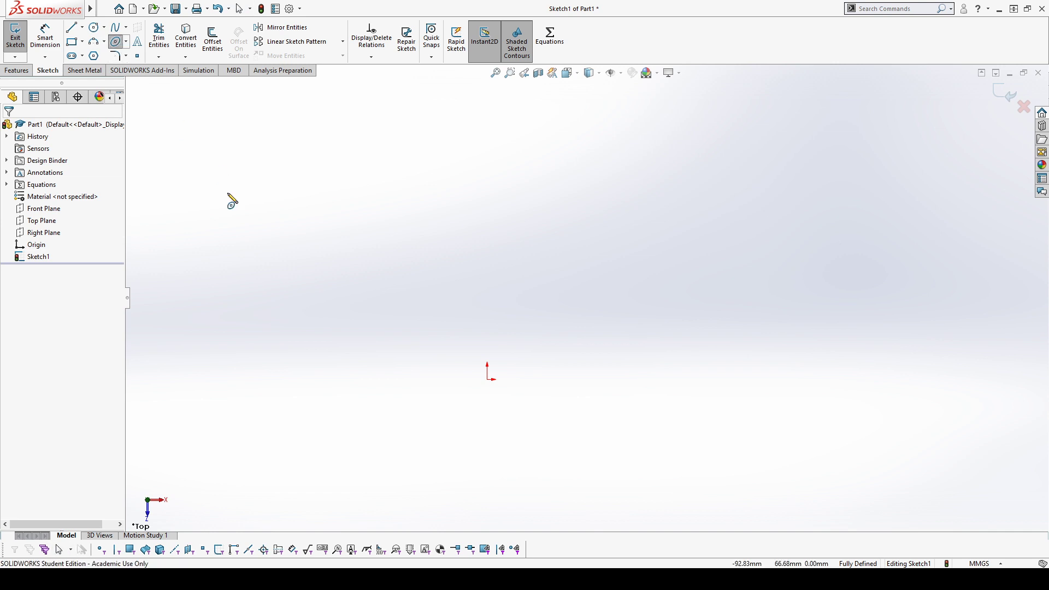
pyautogui.click(127, 44)
pyautogui.click(488, 380)
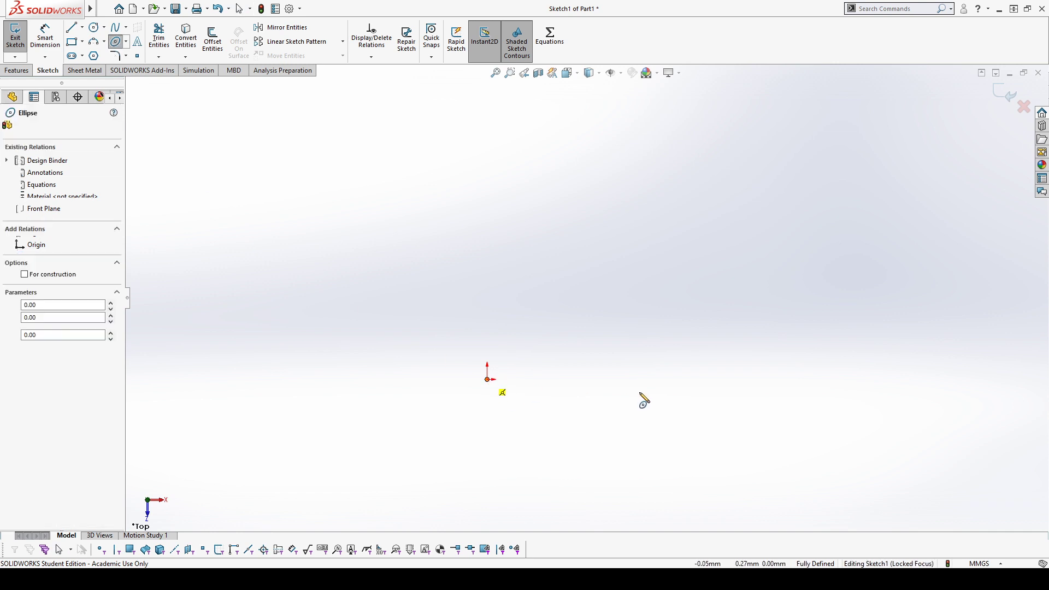
pyautogui.click(675, 380)
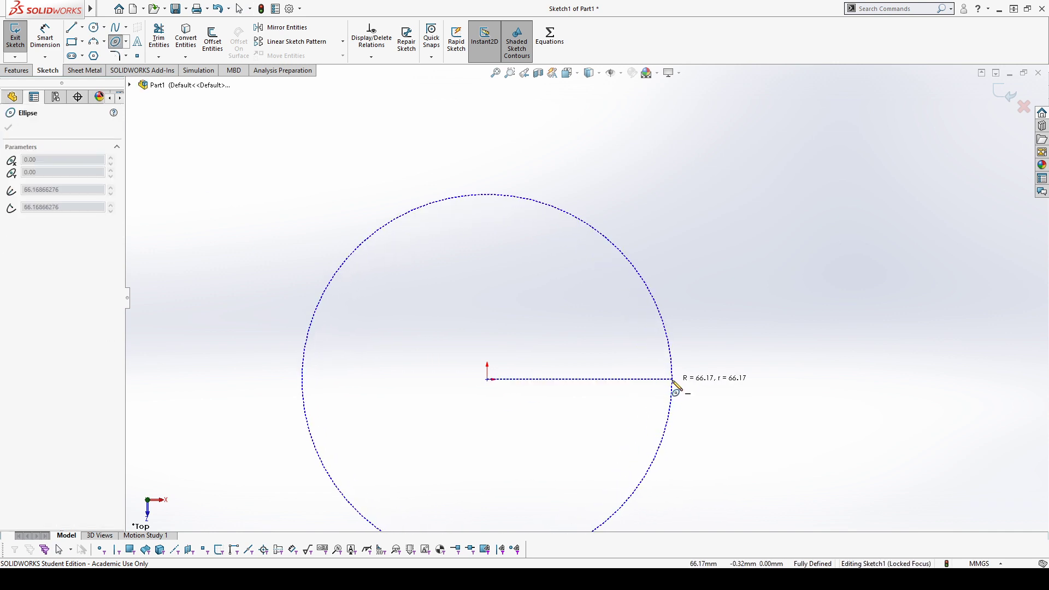
pyautogui.click(488, 316)
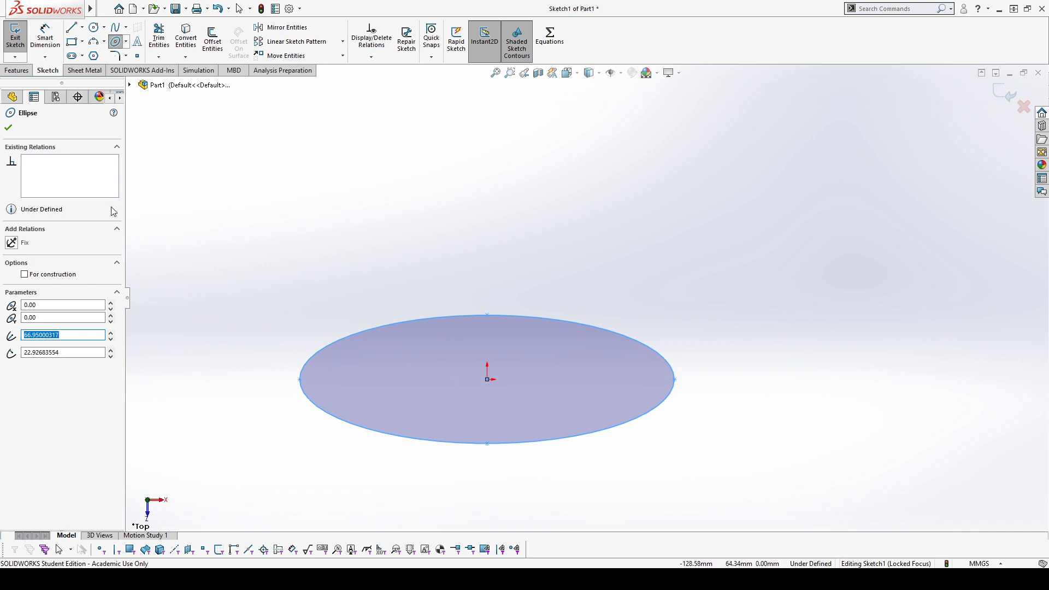
# Dimension the ellipse's height between its top and bottom points, and delete the ellipse together with the dimension
pyautogui.click(45, 38)
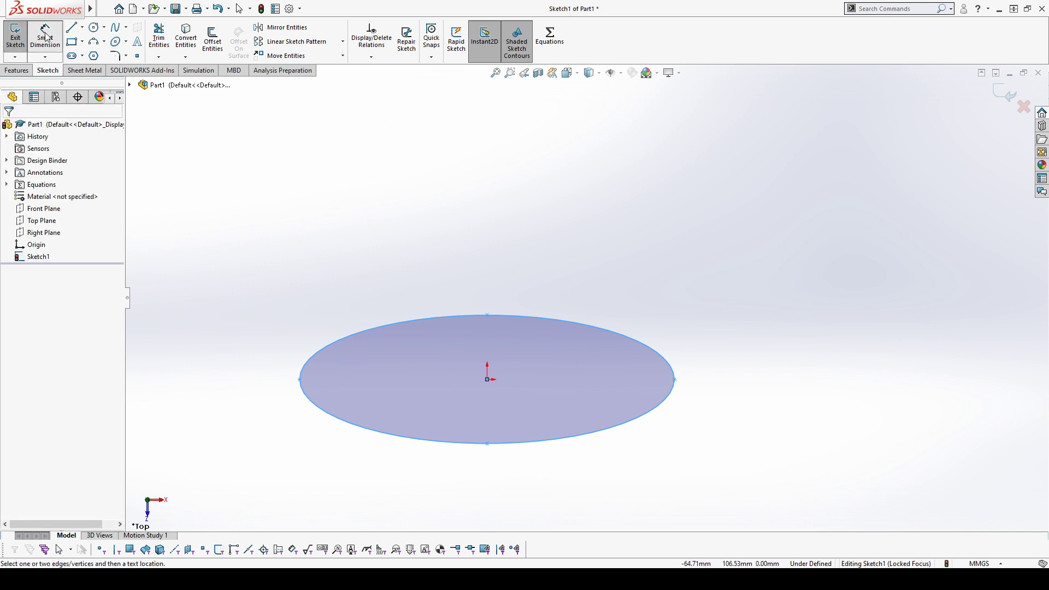
pyautogui.click(487, 316)
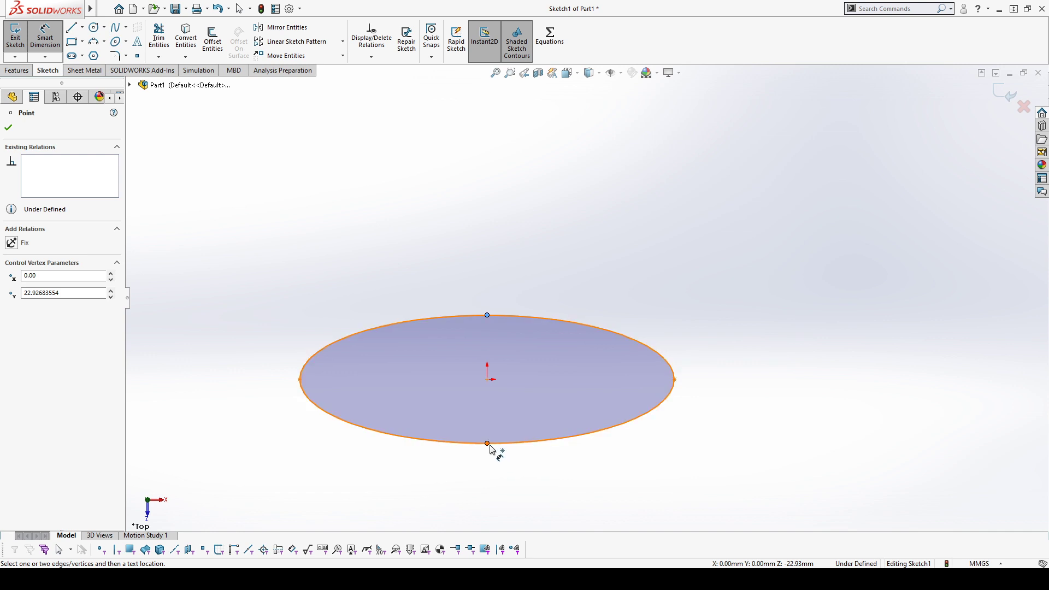
pyautogui.click(488, 443)
pyautogui.click(539, 375)
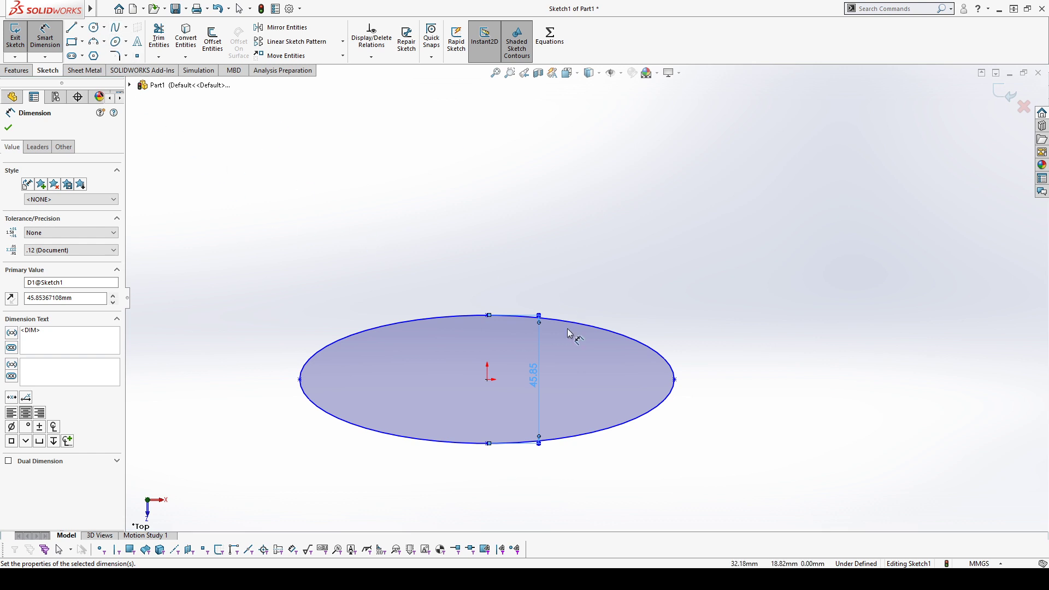
pyautogui.press('Escape')
pyautogui.moveTo(260, 250); pyautogui.dragTo(751, 496)
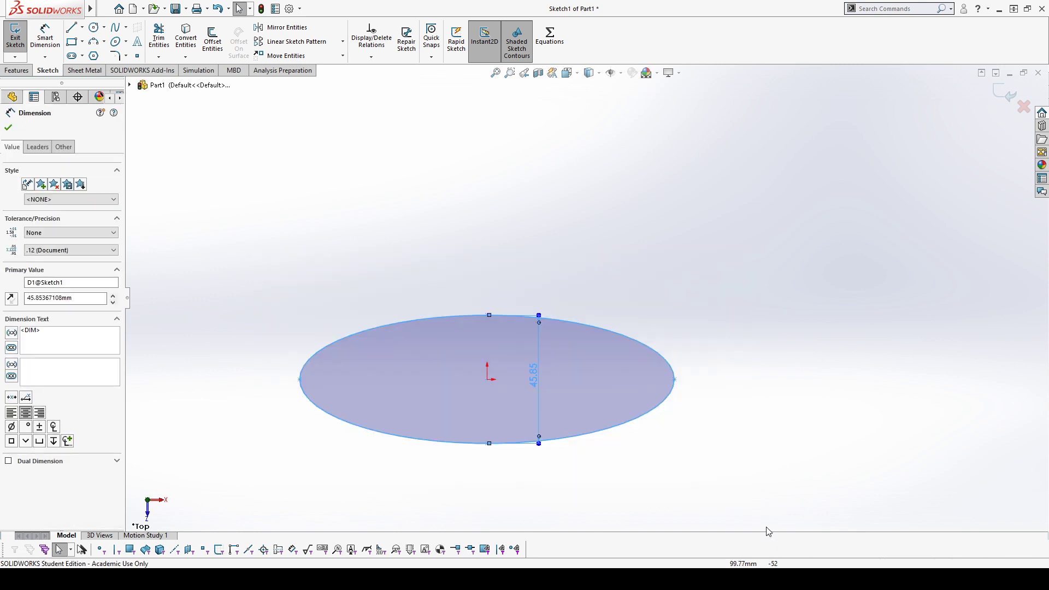
pyautogui.press('Delete')
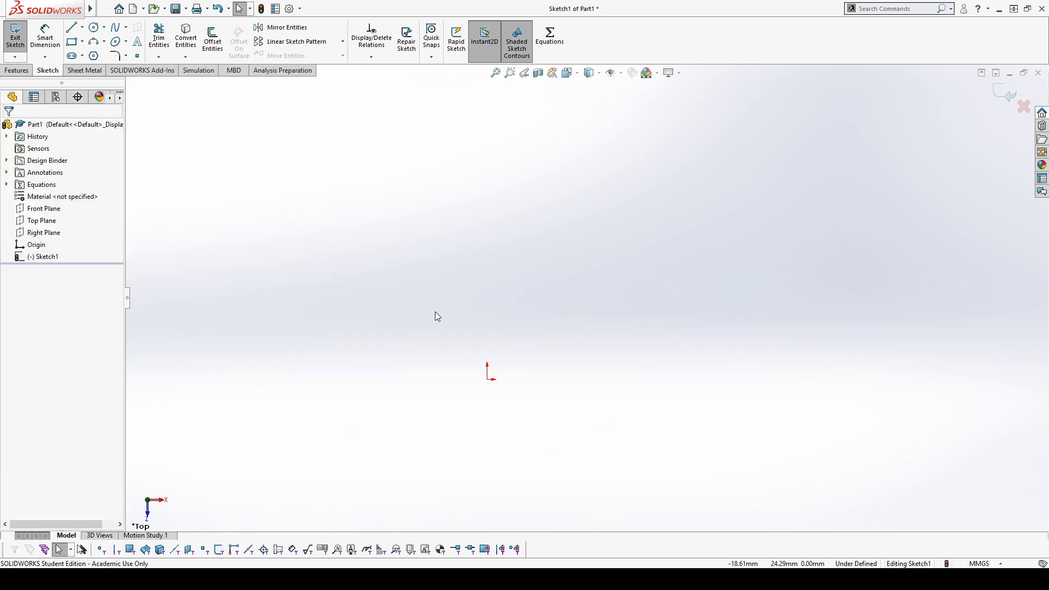
pyautogui.click(137, 41)
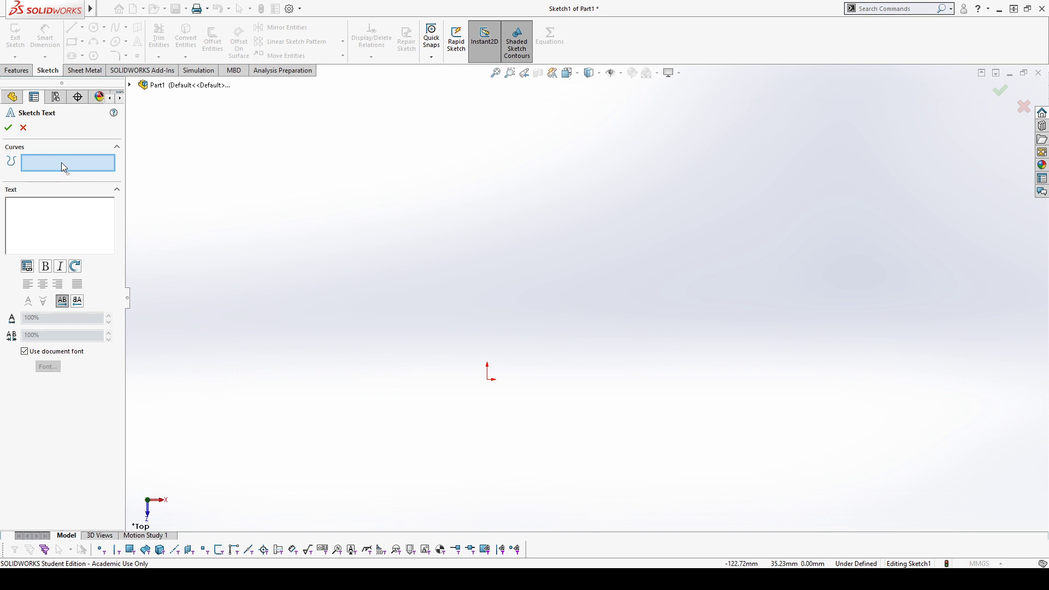
pyautogui.click(65, 224)
pyautogui.click(49, 355)
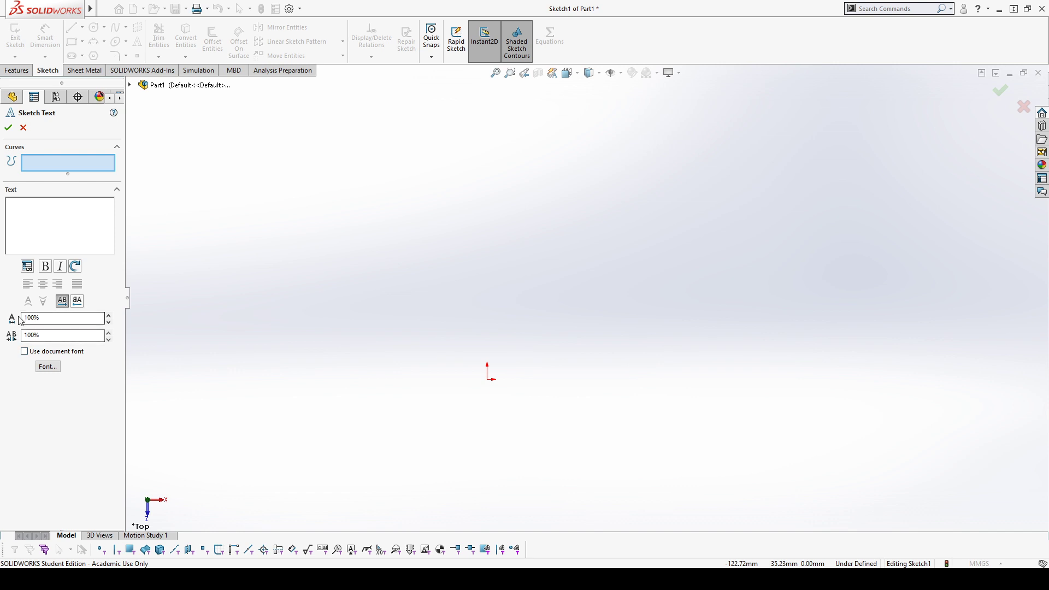
pyautogui.click(49, 367)
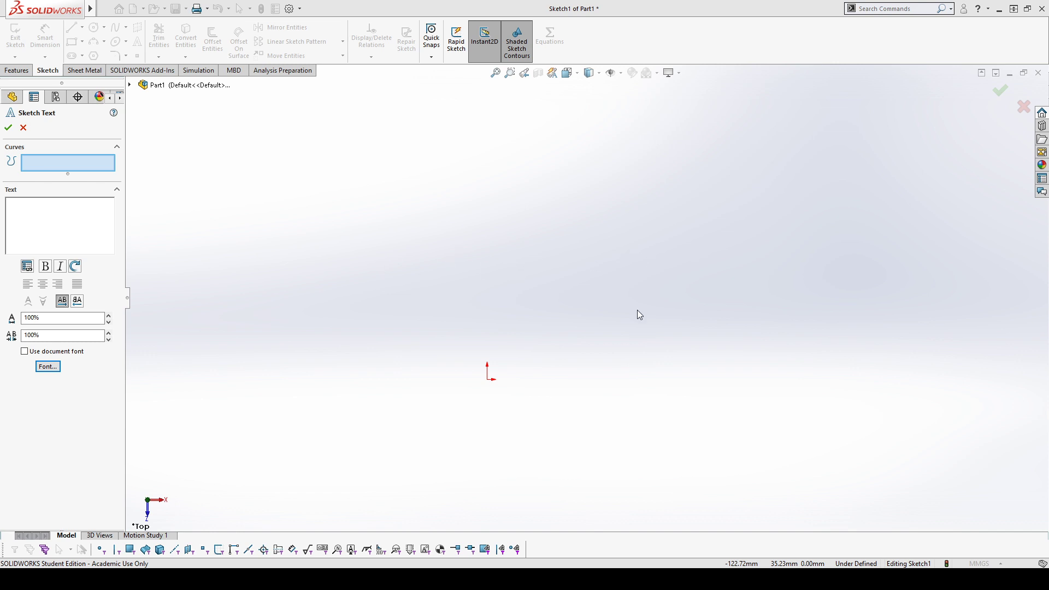
pyautogui.click(634, 236)
pyautogui.click(23, 128)
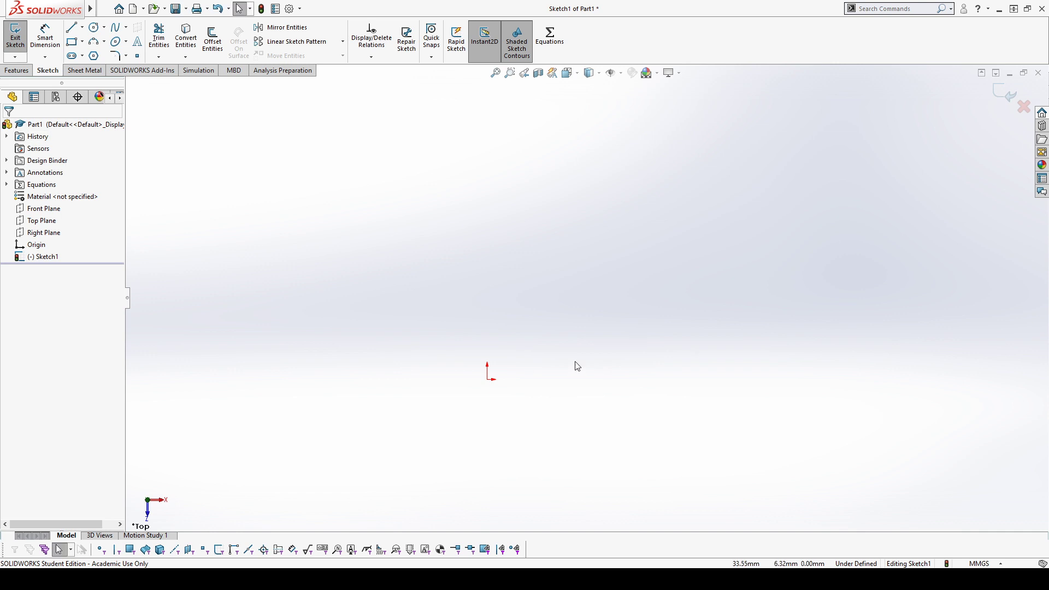
# Draw a horizontal line about 90 mm long from the origin and make it construction geometry
pyautogui.press('l')
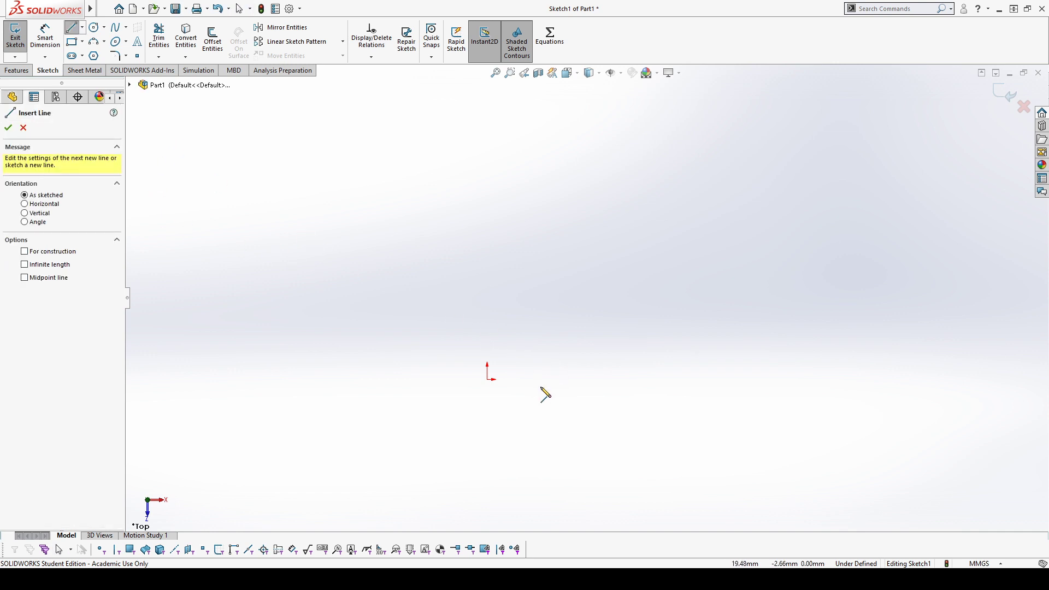
pyautogui.click(490, 378)
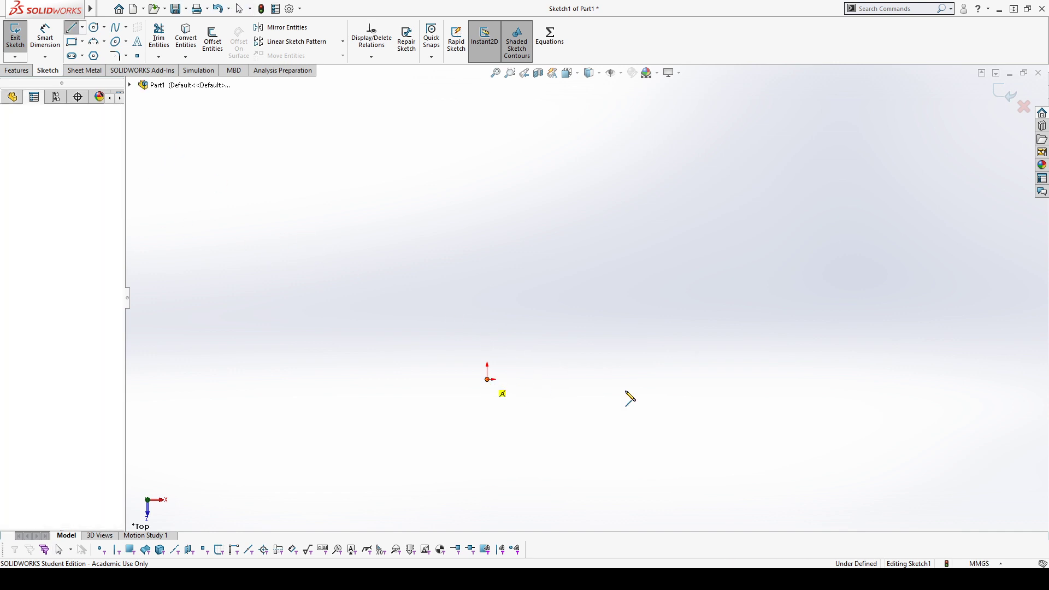
pyautogui.click(740, 380)
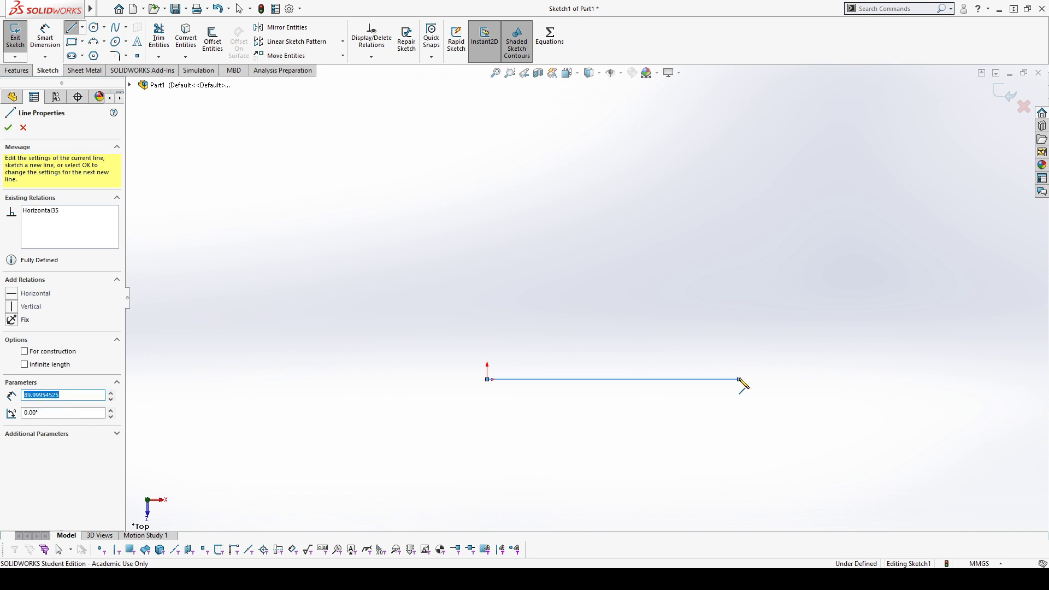
pyautogui.press('Escape')
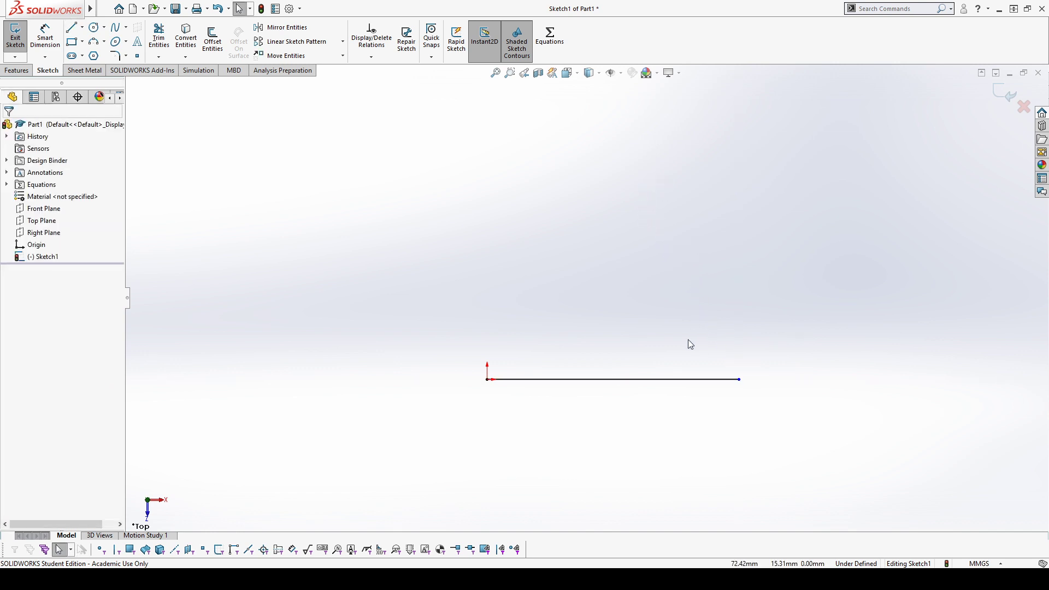
pyautogui.click(678, 386)
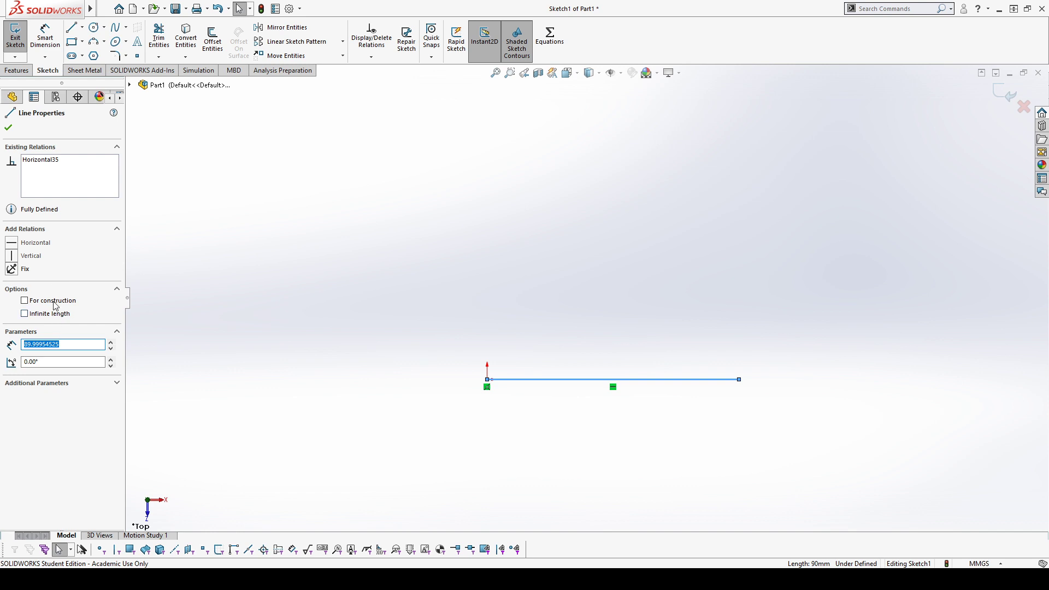
pyautogui.click(54, 301)
pyautogui.press('Escape')
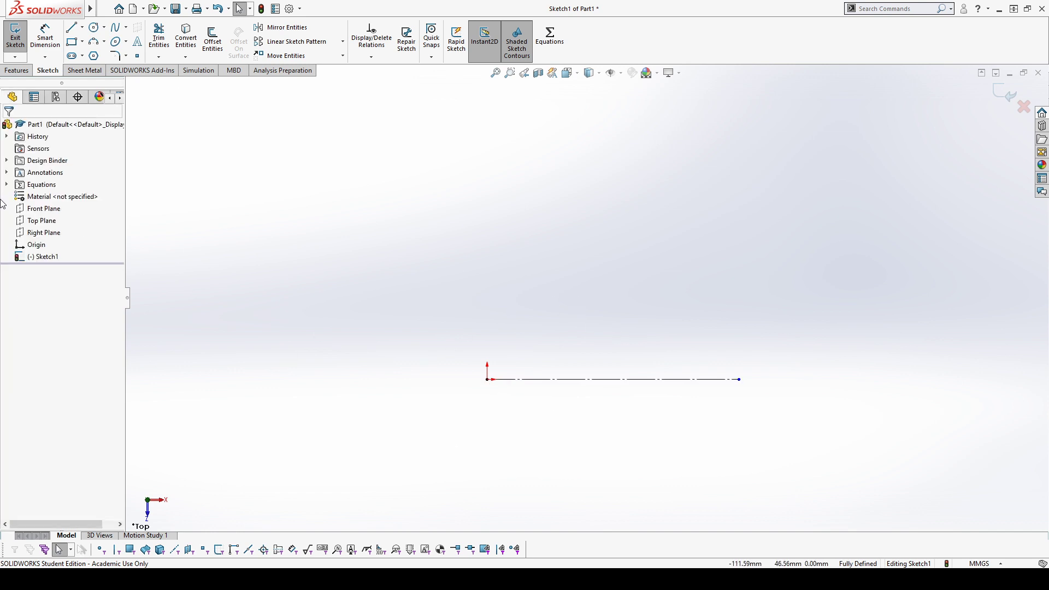
# Add the sketch text "Hello world!" along the construction line, and replace the document font with a larger handwriting-style font
pyautogui.click(137, 41)
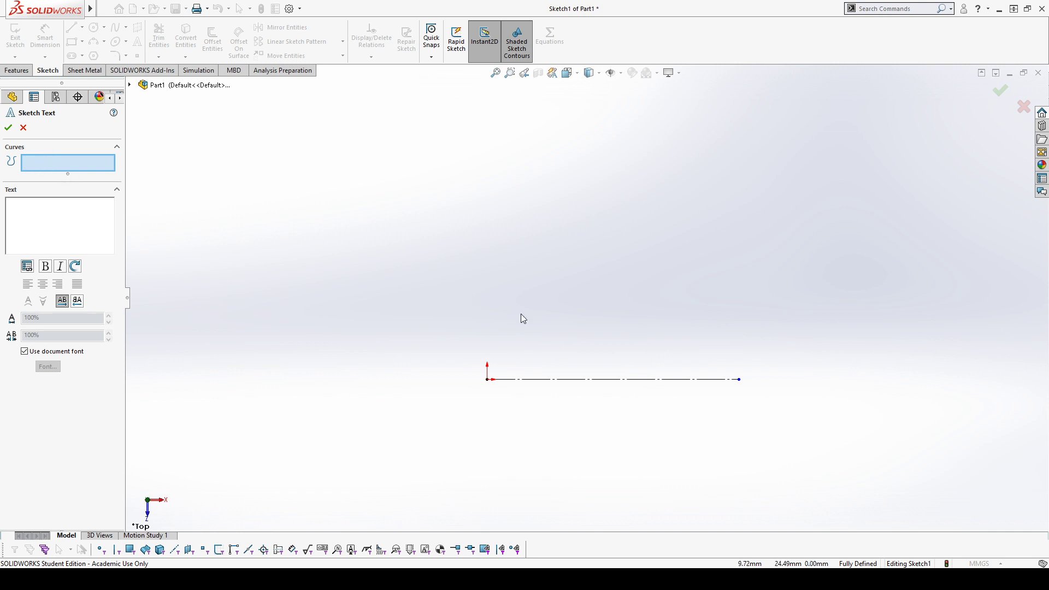
pyautogui.click(567, 382)
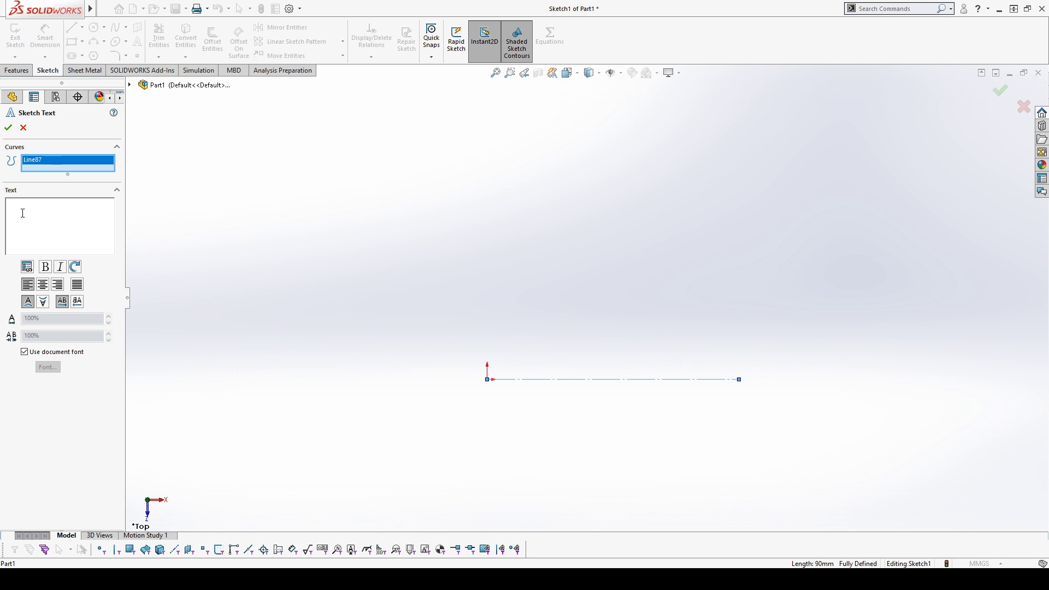
pyautogui.write('Hello world!')
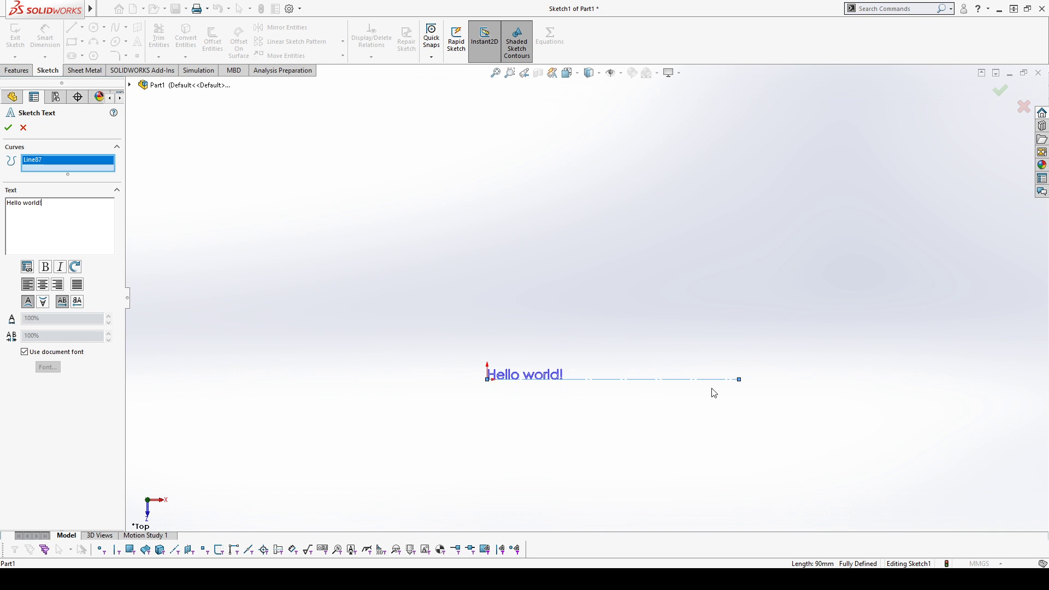
pyautogui.click(47, 352)
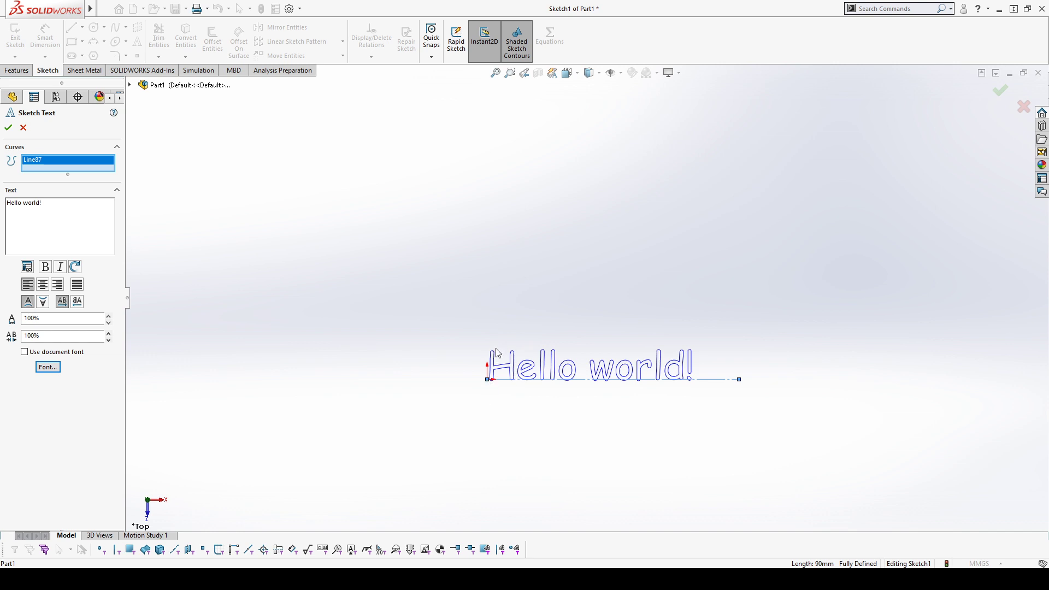
# Widen the characters of the "Hello world!" sketch text to a width factor of 210%
pyautogui.click(109, 317)
pyautogui.click(108, 317)
pyautogui.click(109, 317)
pyautogui.click(109, 317)
pyautogui.click(109, 317)
pyautogui.click(108, 317)
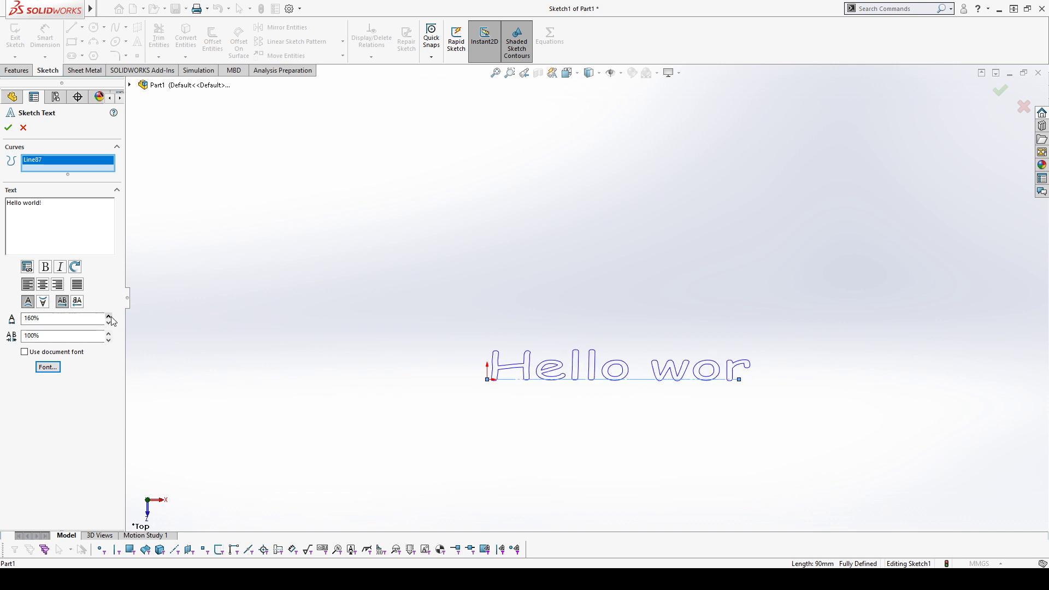
pyautogui.click(109, 317)
pyautogui.click(109, 323)
pyautogui.click(109, 323)
pyautogui.click(109, 317)
pyautogui.click(108, 317)
pyautogui.click(109, 317)
pyautogui.click(108, 317)
pyautogui.click(109, 317)
pyautogui.click(109, 317)
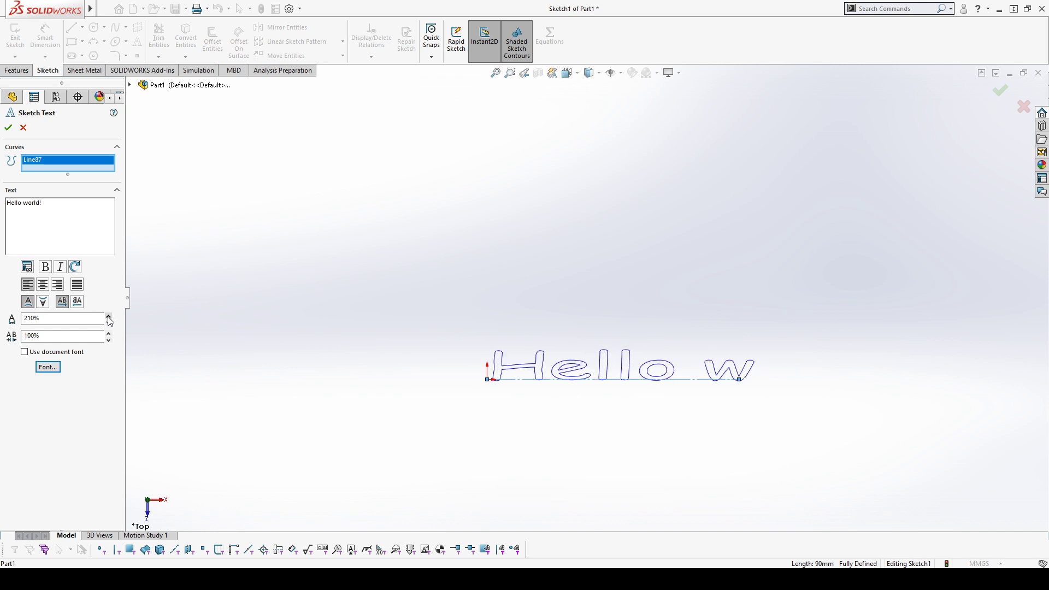
# Try the "Hello world!" text at a width factor of 250%, and reduce the factor to 120%
pyautogui.click(109, 317)
pyautogui.click(108, 317)
pyautogui.click(109, 317)
pyautogui.click(109, 317)
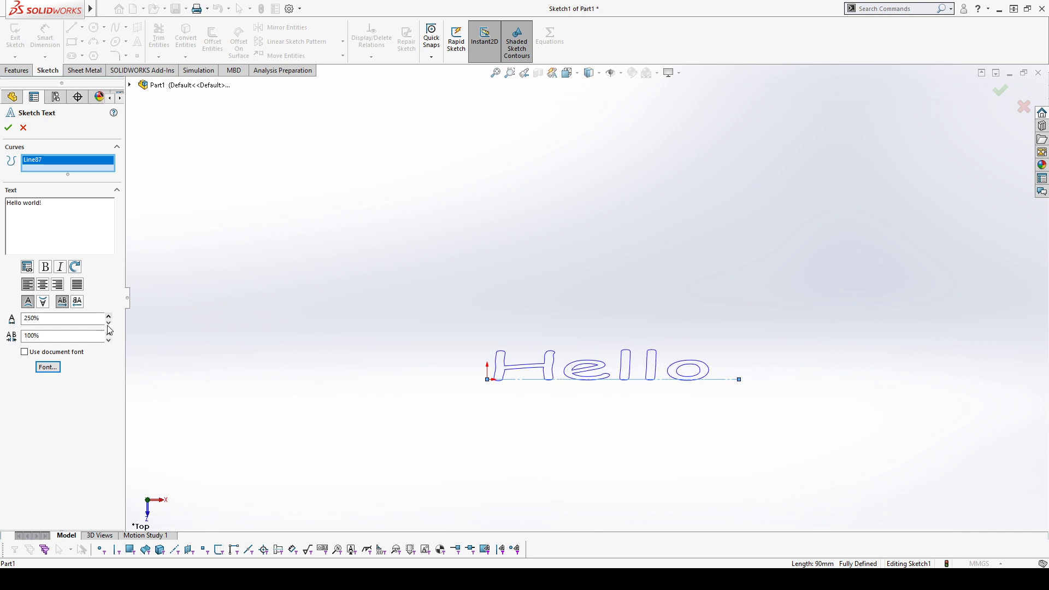
pyautogui.click(109, 323)
pyautogui.click(108, 323)
pyautogui.click(109, 323)
pyautogui.click(108, 323)
pyautogui.click(109, 323)
pyautogui.click(109, 323)
pyautogui.click(108, 323)
pyautogui.click(109, 323)
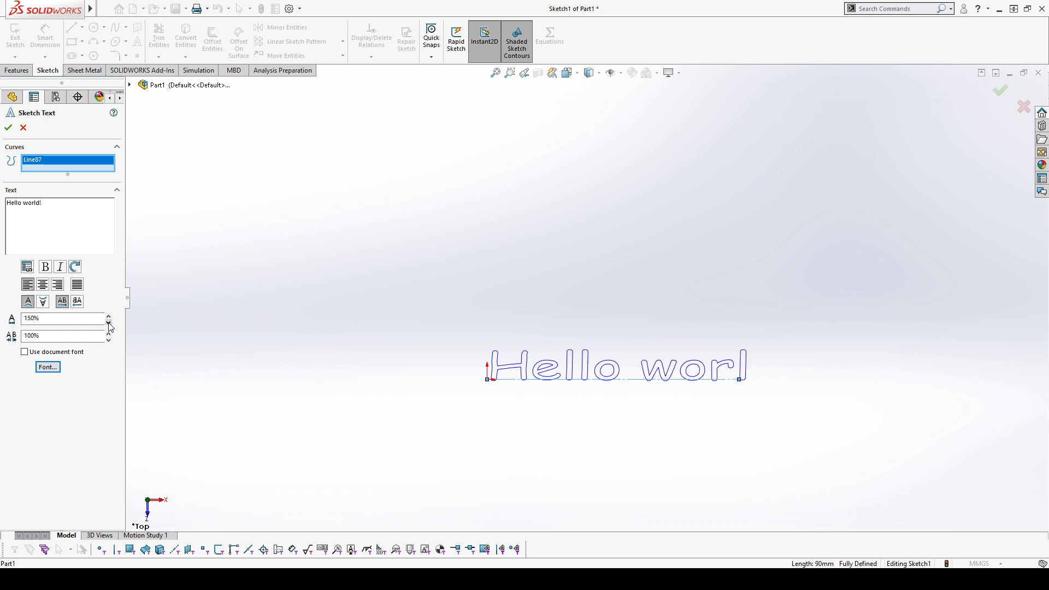
pyautogui.click(109, 323)
pyautogui.click(109, 323)
# Tighten the character spacing of the "Hello world!" text to 90%
pyautogui.click(109, 340)
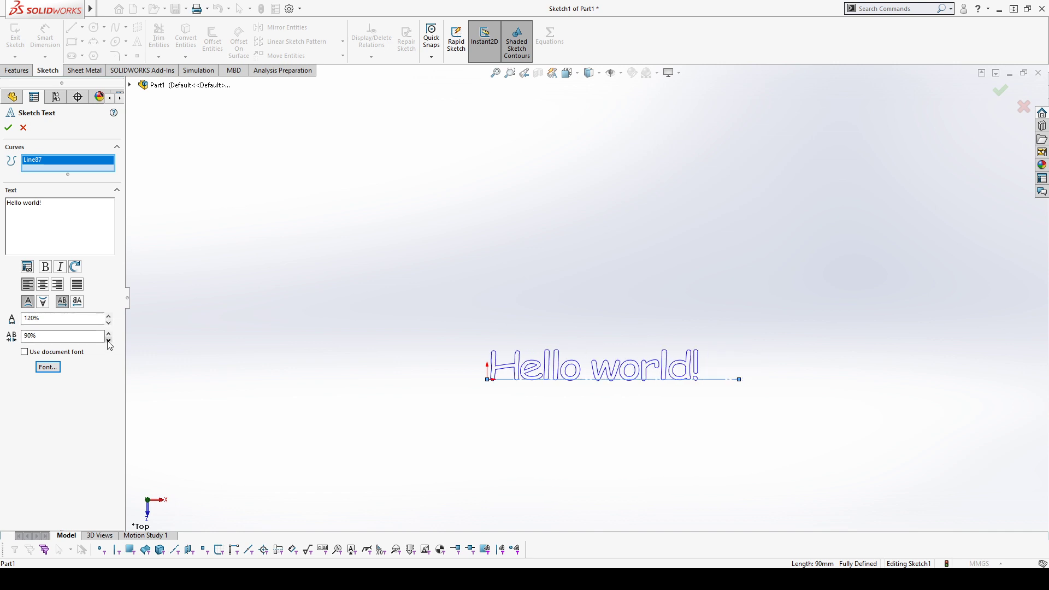
pyautogui.click(109, 340)
pyautogui.click(108, 340)
pyautogui.click(109, 333)
pyautogui.click(109, 333)
pyautogui.click(108, 332)
pyautogui.click(109, 340)
# Vary the width factor of the "Hello world!" text and bring it down to 100%
pyautogui.click(109, 316)
pyautogui.click(109, 316)
pyautogui.click(108, 323)
pyautogui.click(109, 323)
pyautogui.click(109, 323)
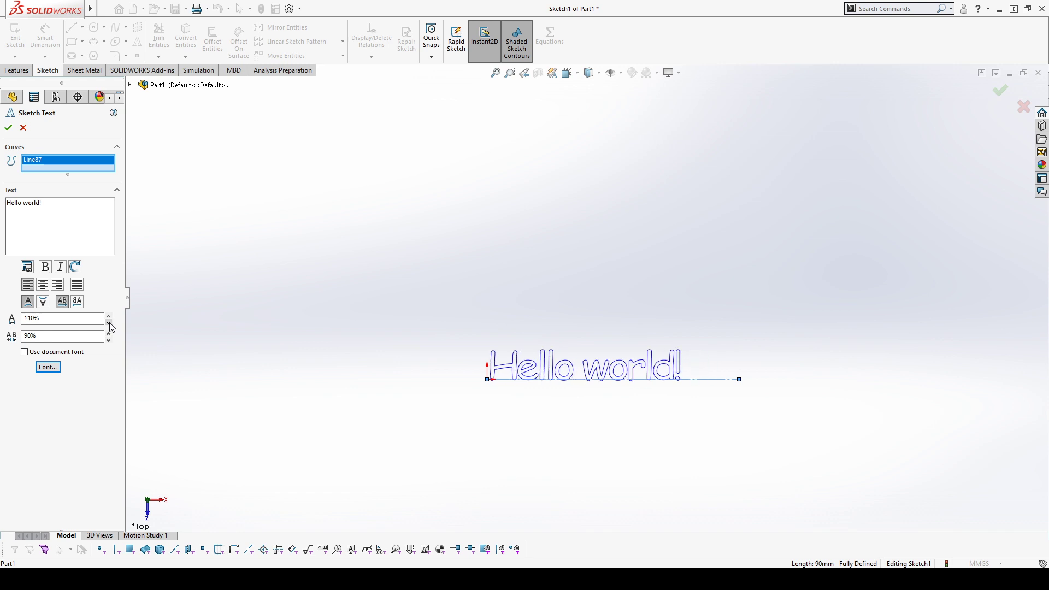
pyautogui.click(109, 323)
# Try a character spacing of 130% on the "Hello world!" text, and set the spacing back to 100%
pyautogui.click(109, 333)
pyautogui.click(108, 333)
pyautogui.click(109, 333)
pyautogui.click(109, 333)
pyautogui.click(109, 340)
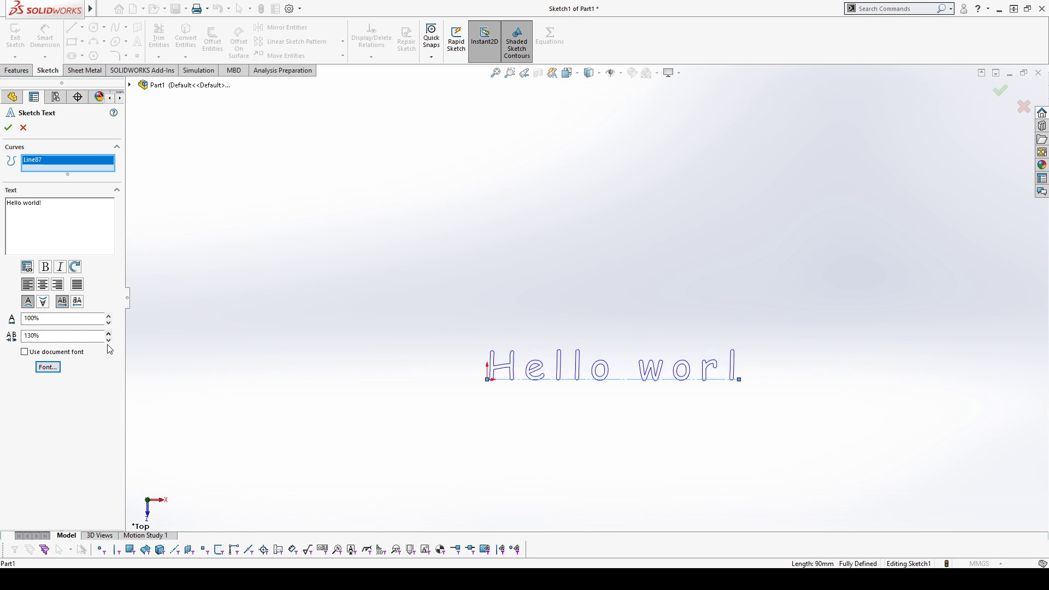
pyautogui.click(109, 340)
pyautogui.click(109, 339)
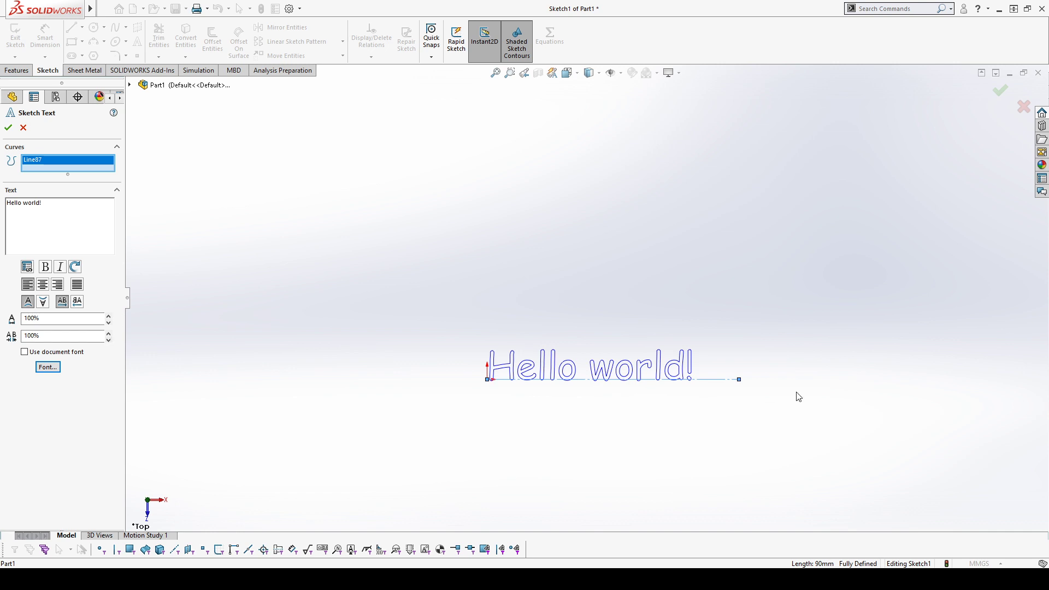
# Discard the sketch text and delete the horizontal construction line
pyautogui.click(24, 127)
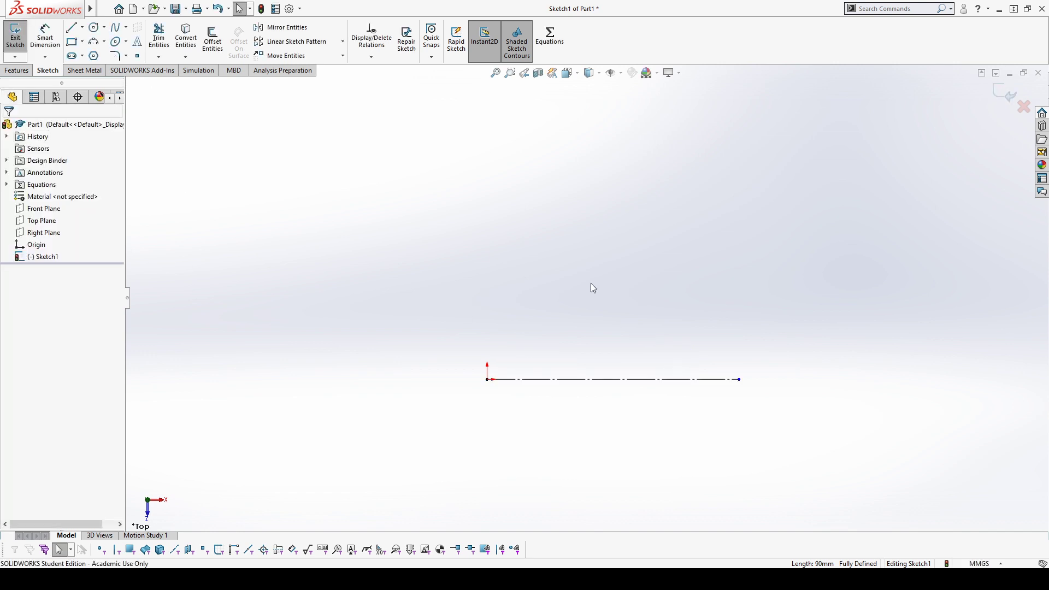
pyautogui.click(569, 380)
pyautogui.press('Delete')
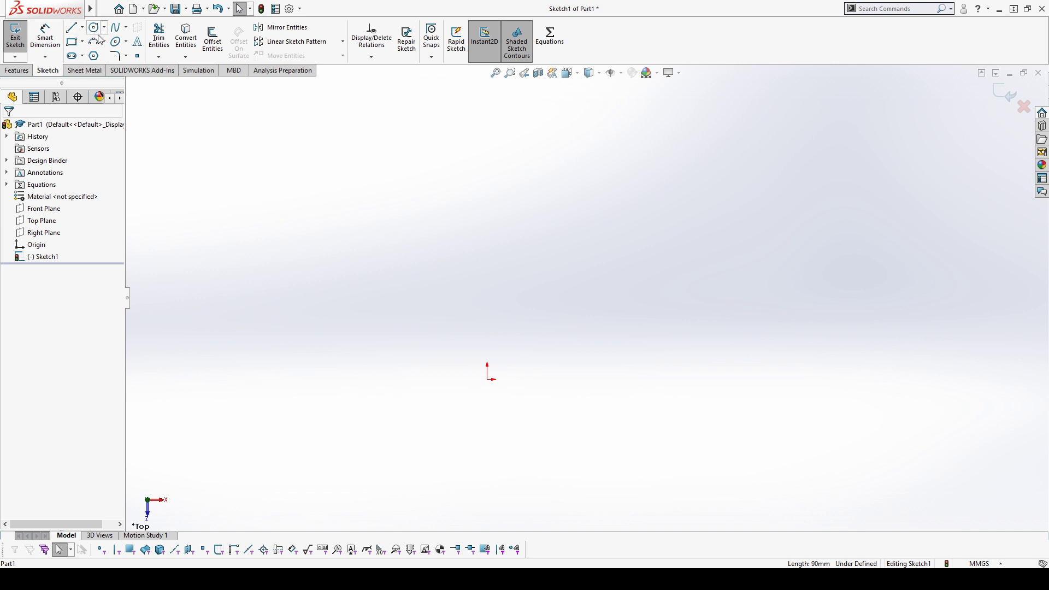
# Draw a three-point arc of about 82 mm radius bulging upward from the origin, and make it construction geometry
pyautogui.click(94, 42)
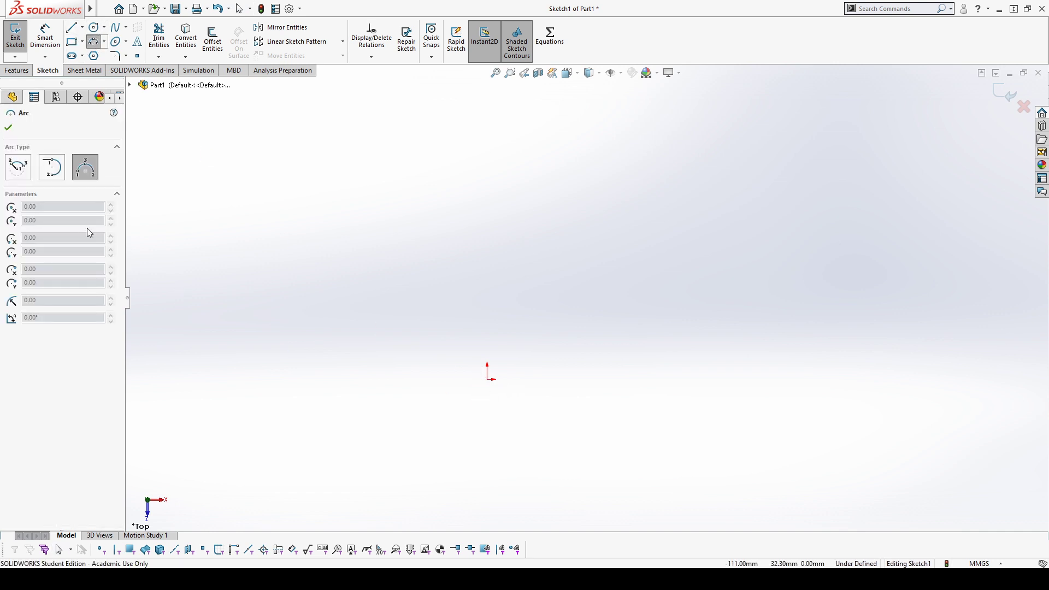
pyautogui.click(489, 379)
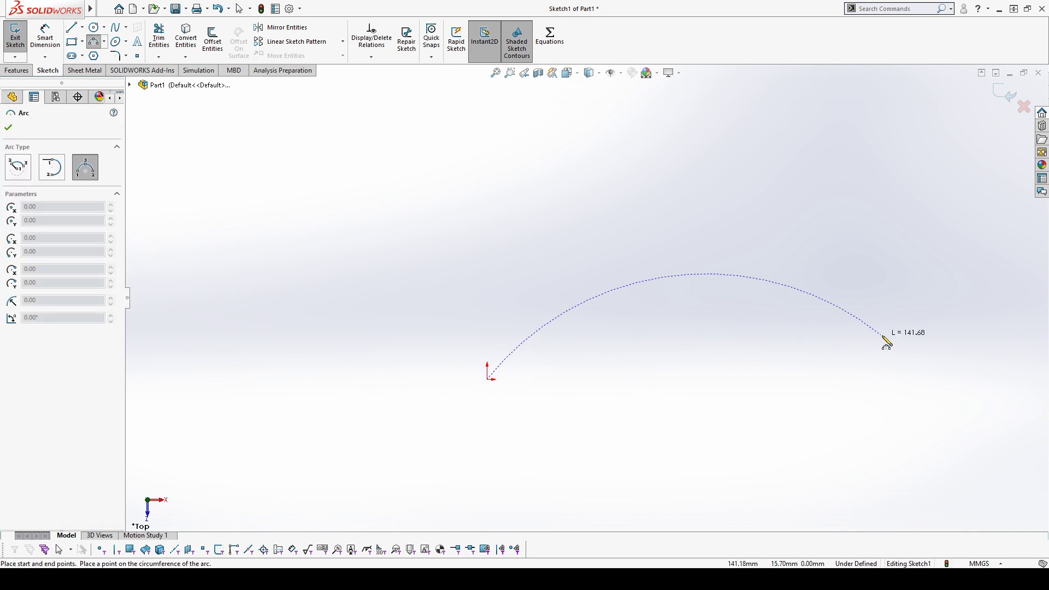
pyautogui.click(871, 381)
pyautogui.click(677, 279)
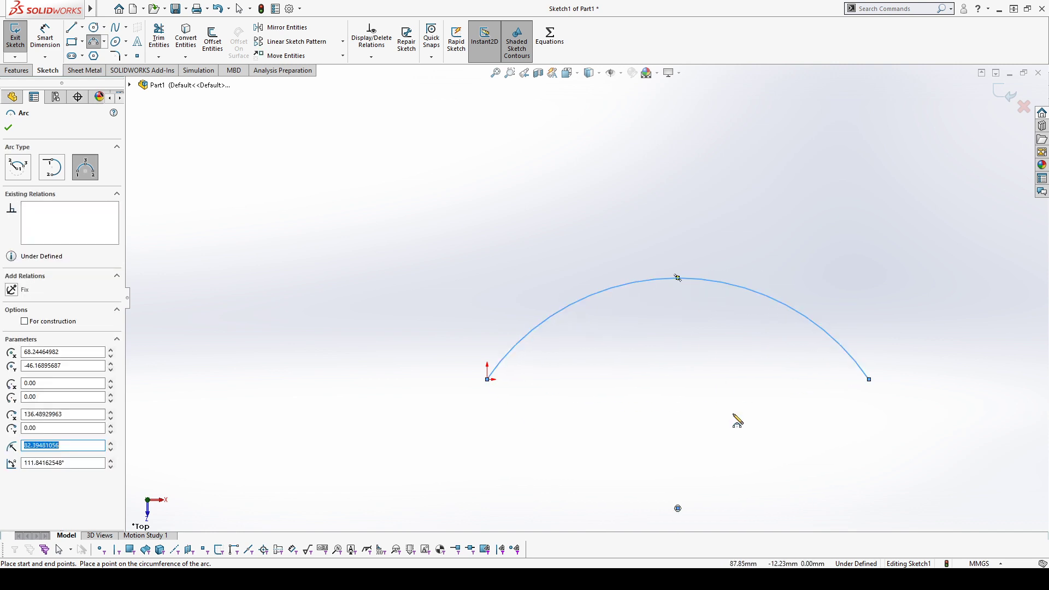
pyautogui.press('Escape')
pyautogui.click(725, 284)
pyautogui.click(24, 275)
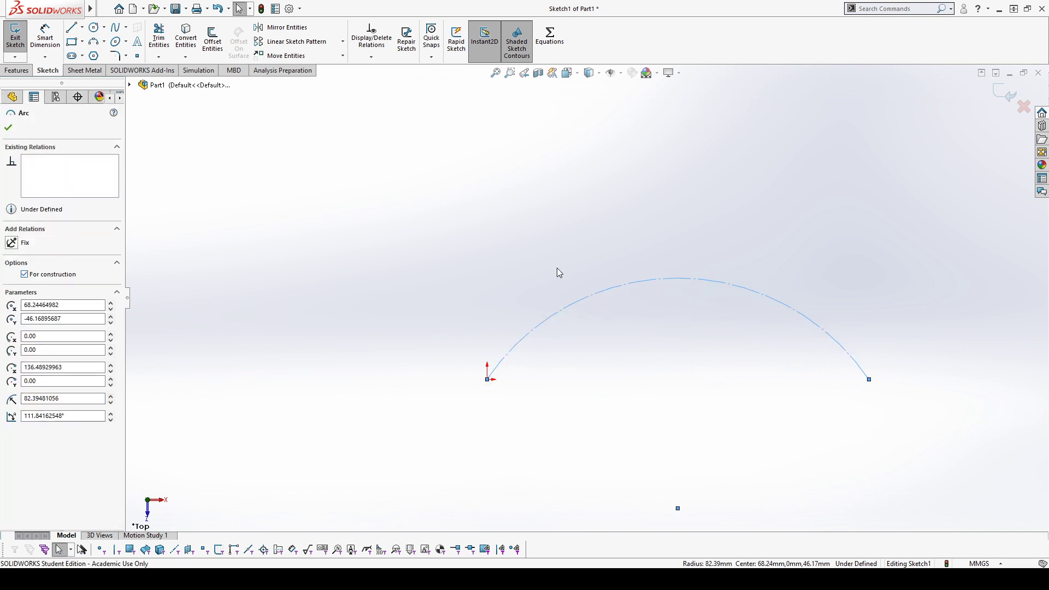
pyautogui.click(558, 272)
# Start a sketch text along the construction arc with the wording "MICHELIN"
pyautogui.click(137, 41)
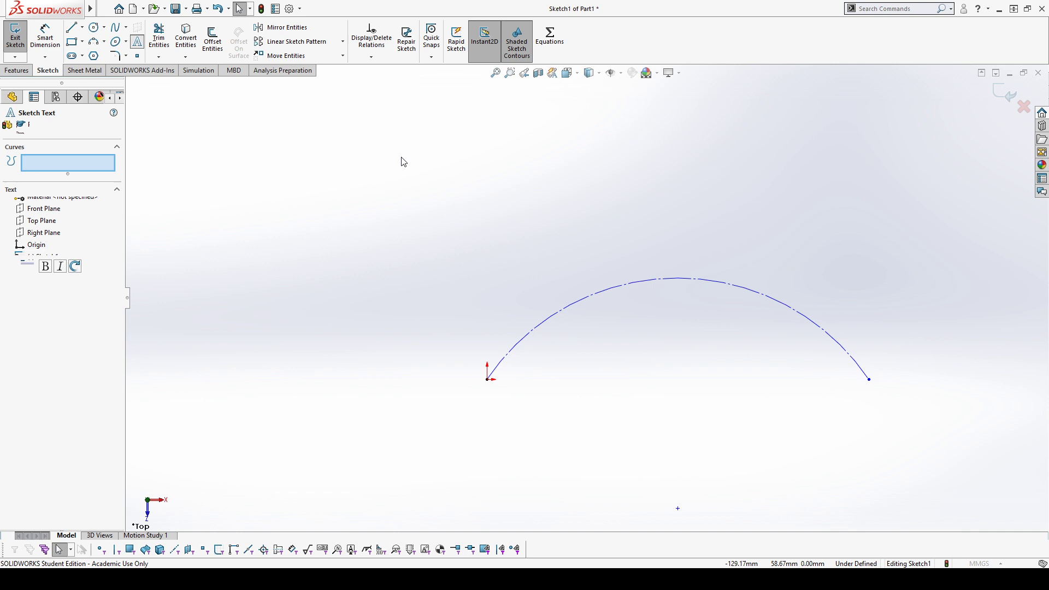
pyautogui.click(589, 295)
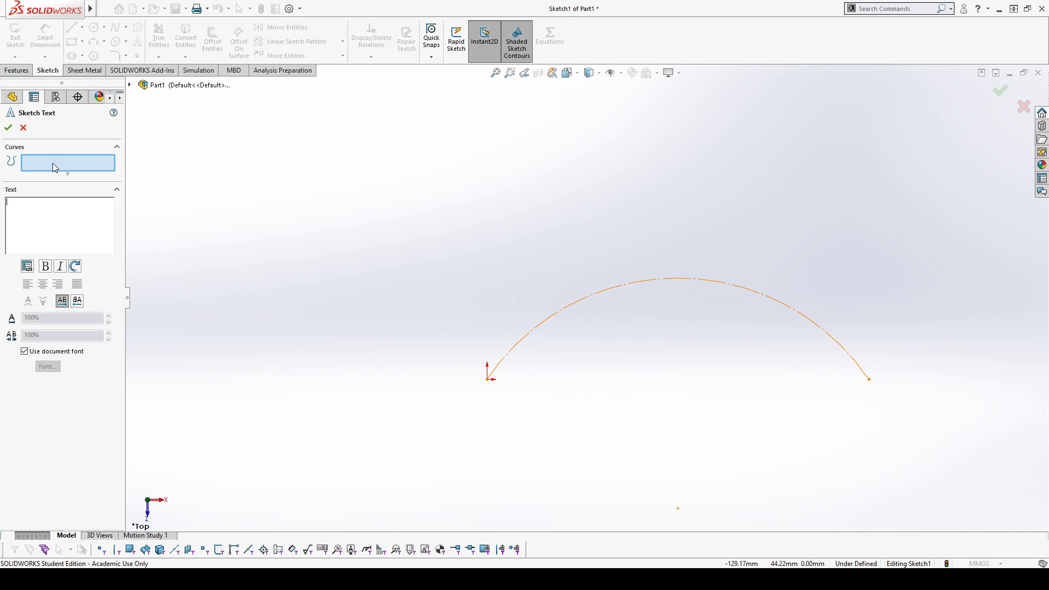
pyautogui.click(549, 319)
pyautogui.click(100, 240)
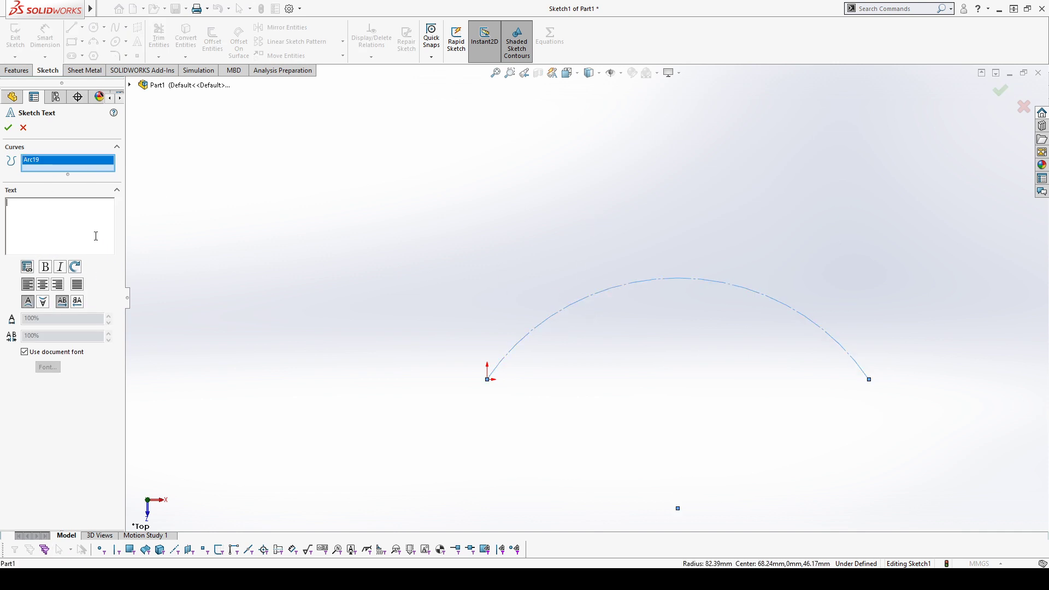
pyautogui.write('MICHELIN')
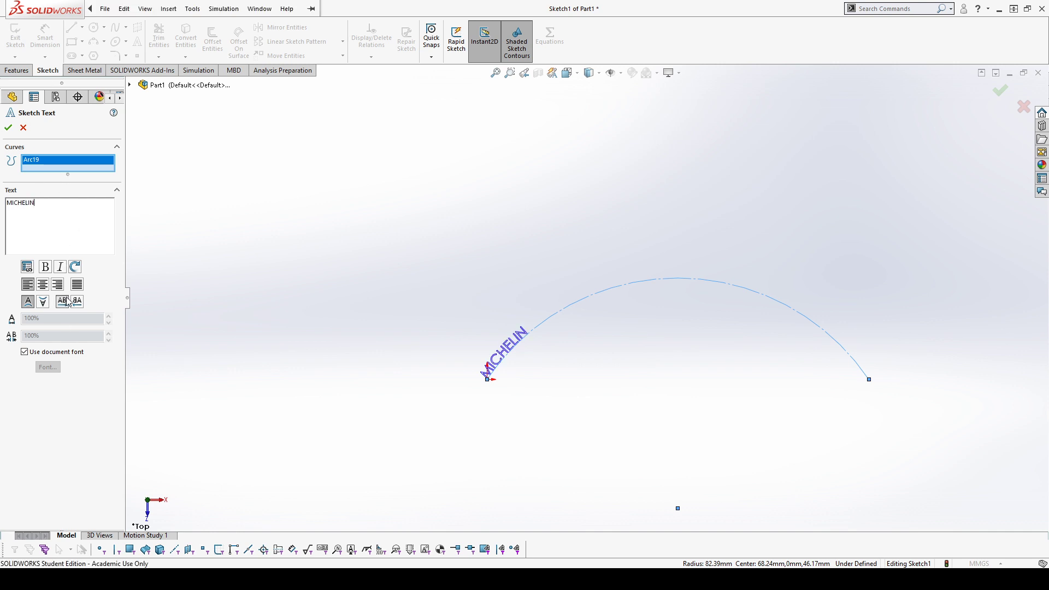
# Stop using the document font for the "MICHELIN" text and set its character spacing to 140%
pyautogui.click(38, 353)
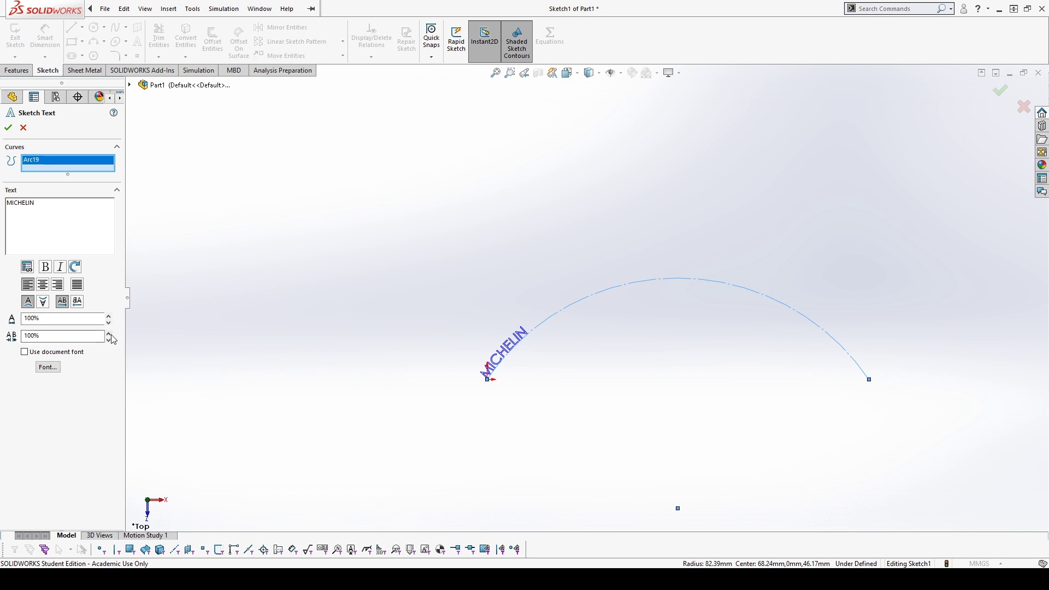
pyautogui.click(109, 333)
pyautogui.click(108, 332)
pyautogui.click(108, 333)
pyautogui.click(108, 333)
# Choose a different font for the "MICHELIN" text along the arc
pyautogui.click(47, 367)
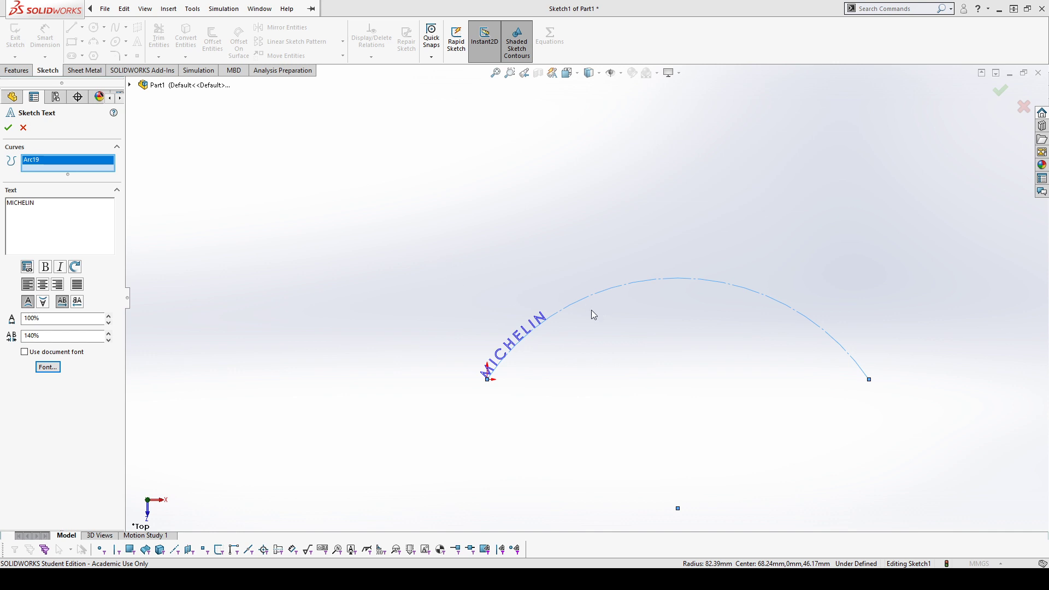
pyautogui.click(640, 232)
pyautogui.scroll(-5, 525, 336)
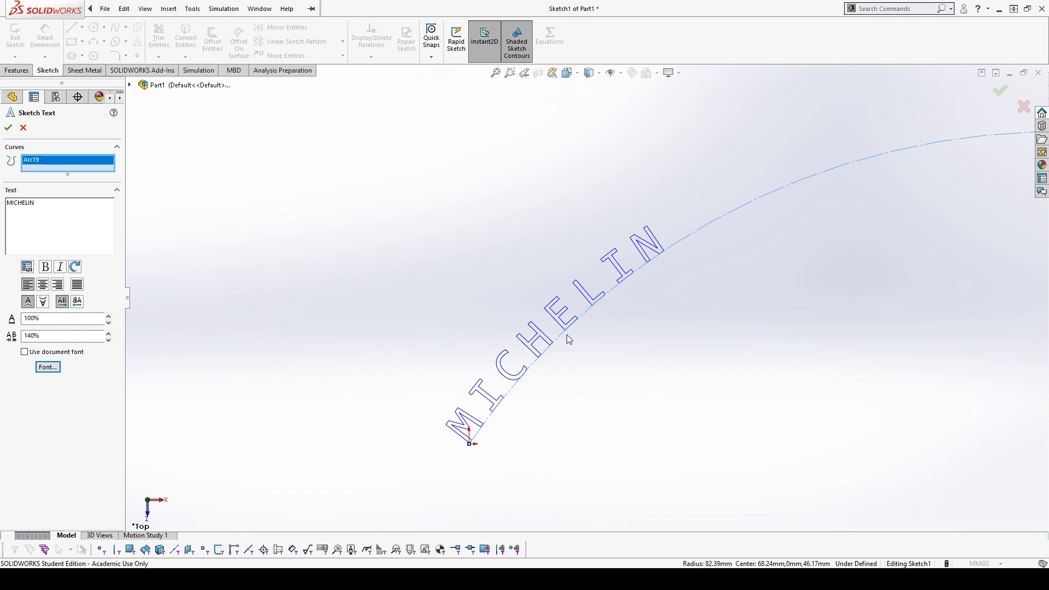
# Cancel editing the MICHELIN sketch text and delete the construction arc from the sketch
pyautogui.scroll(3, 501, 228)
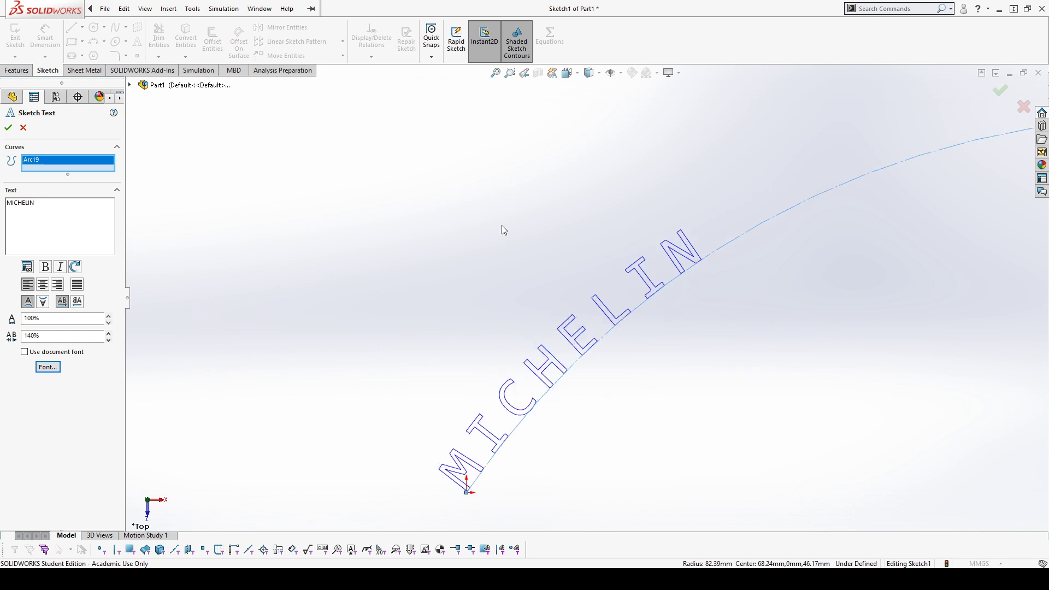
pyautogui.scroll(3, 765, 317)
pyautogui.scroll(-1, 787, 312)
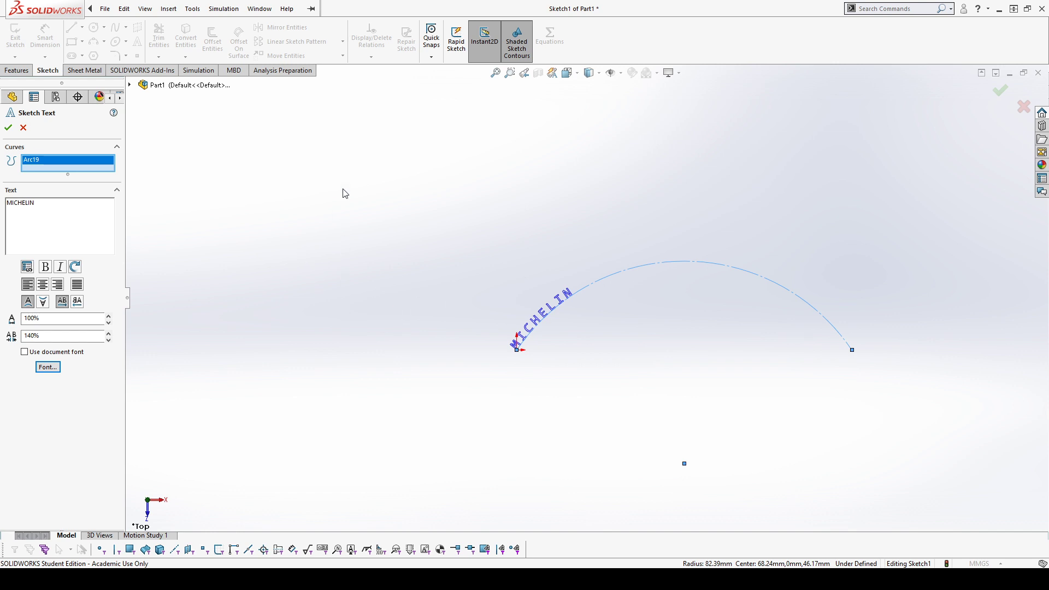
pyautogui.click(23, 128)
pyautogui.moveTo(402, 176); pyautogui.dragTo(941, 451)
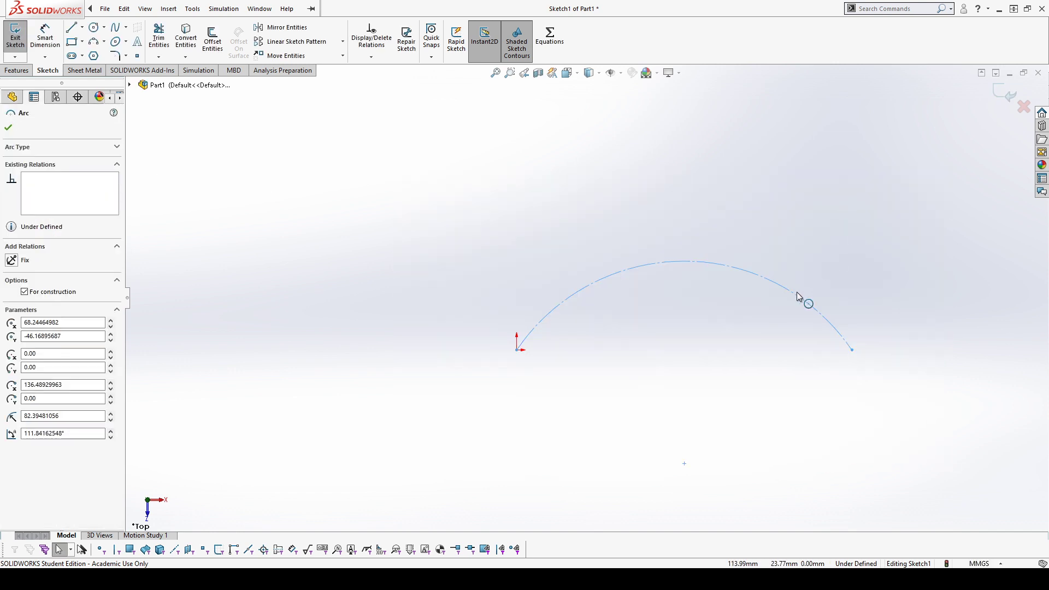
pyautogui.press('Delete')
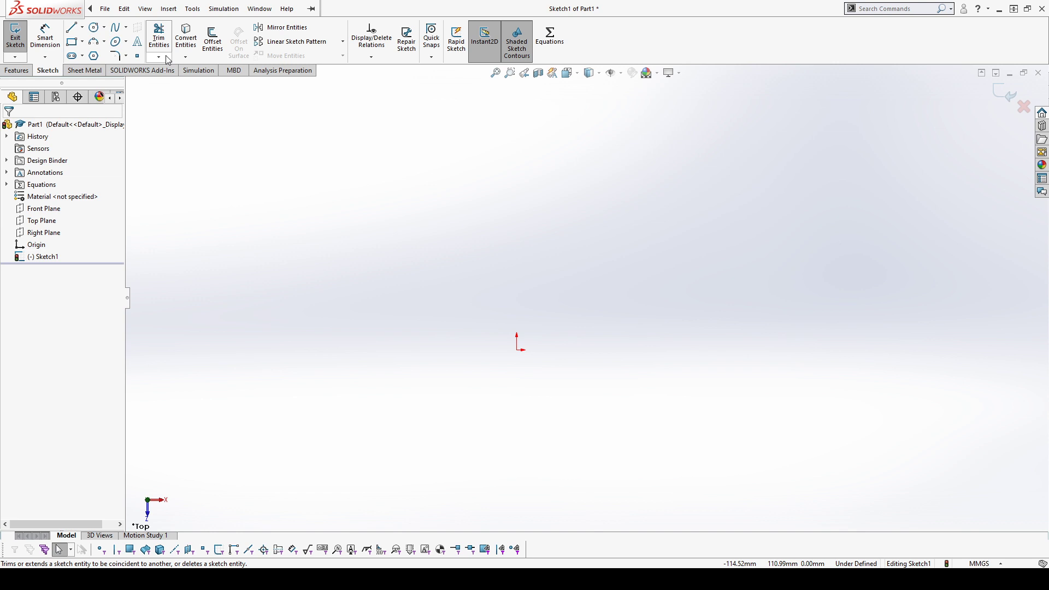
# Sketch a three-point spline from the origin, through about X 59, Y 46 mm, to a point about 140 mm away on the horizontal axis
pyautogui.click(121, 23)
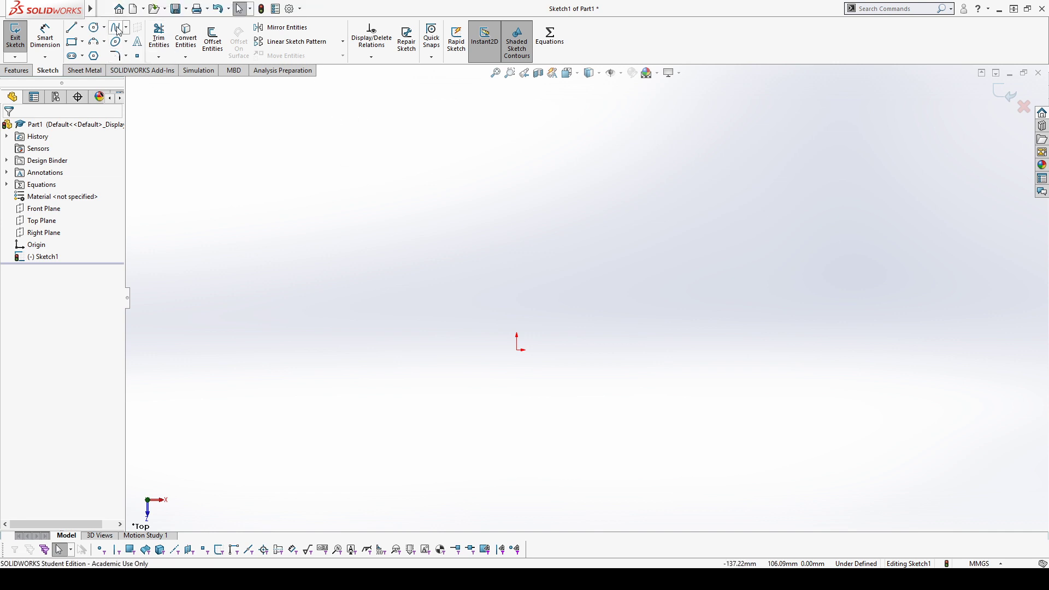
pyautogui.click(518, 349)
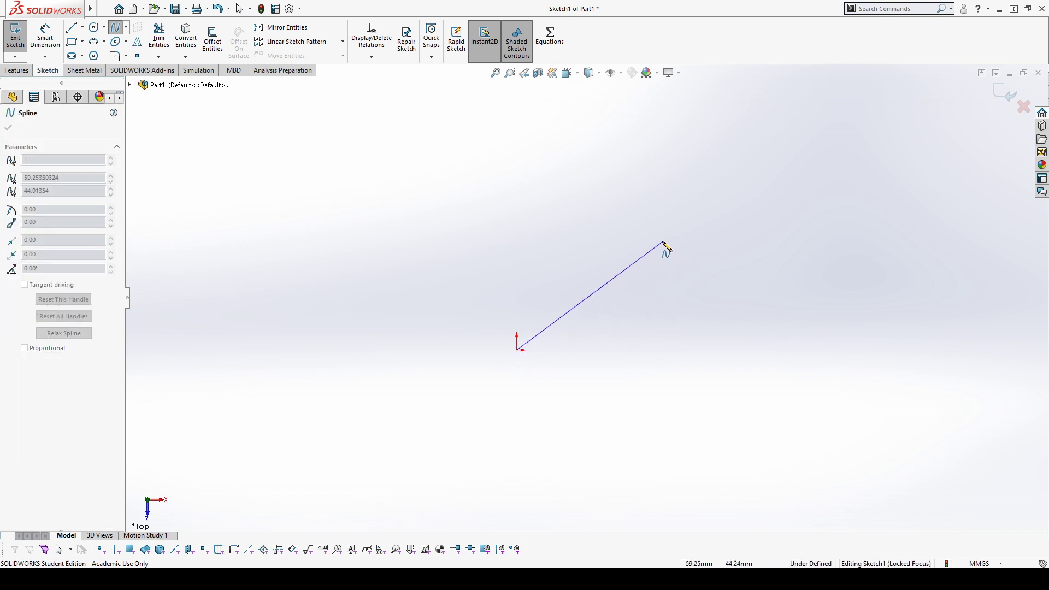
pyautogui.click(663, 238)
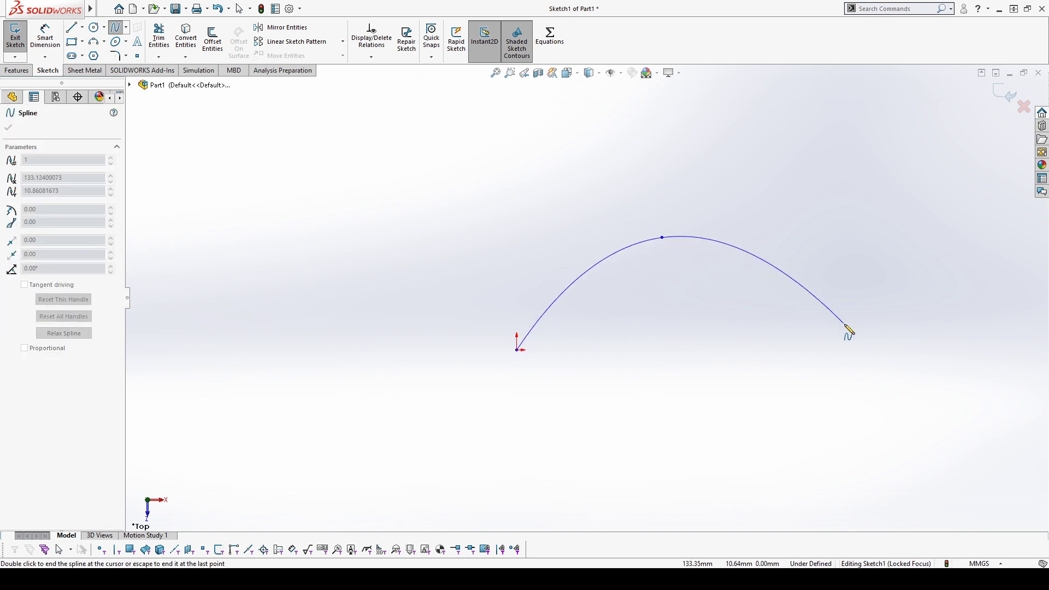
pyautogui.click(861, 349)
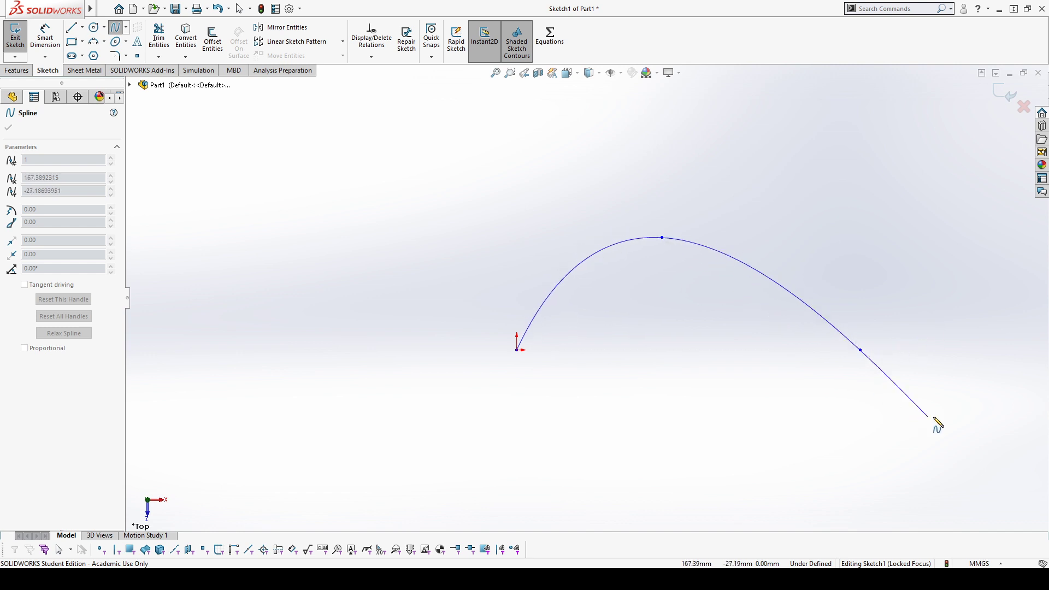
pyautogui.press('Escape')
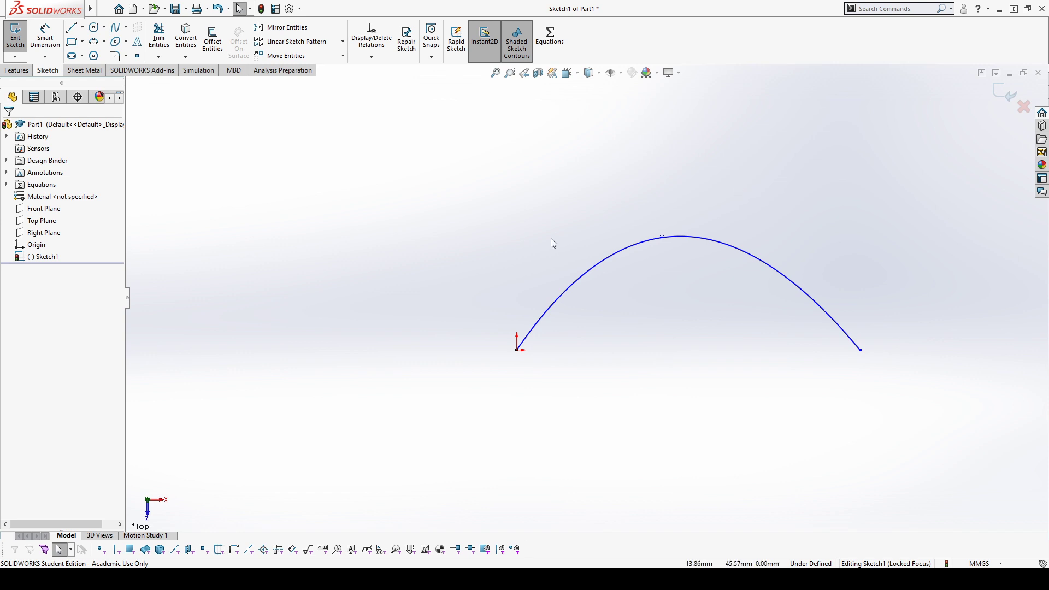
# Reshape the spline by steepening its start tangent handle to about 77° and swinging the middle point's handle steeply upward
pyautogui.click(580, 282)
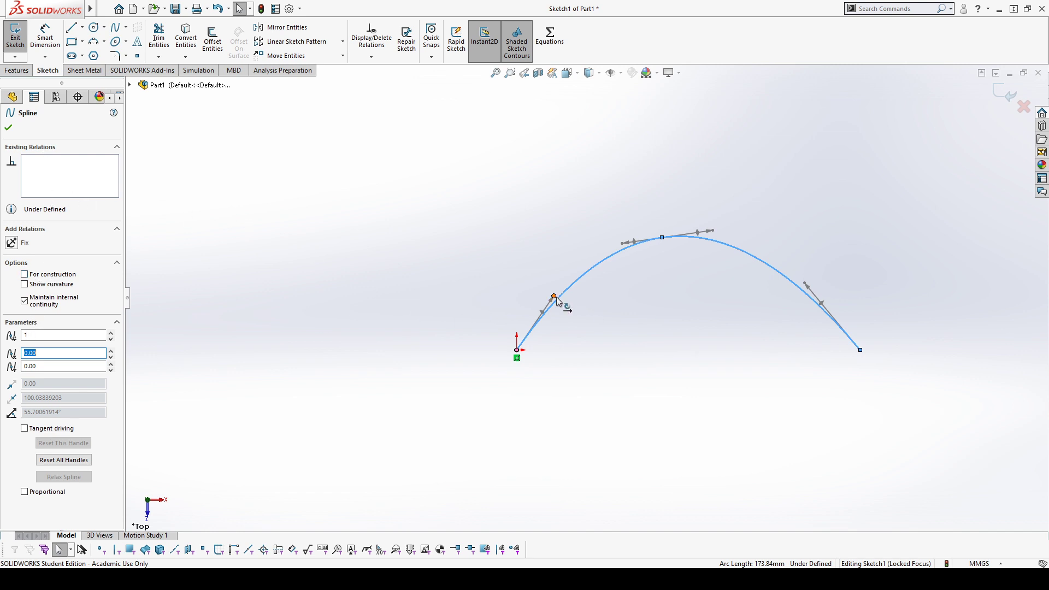
pyautogui.moveTo(555, 298); pyautogui.dragTo(546, 240)
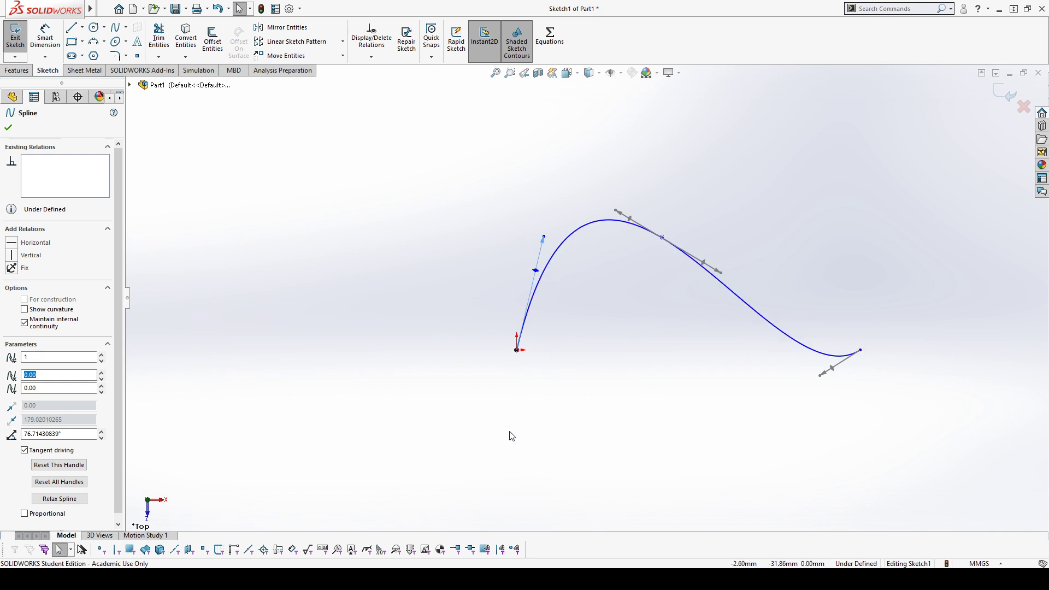
pyautogui.moveTo(617, 211)
pyautogui.mouseDown()
pyautogui.moveTo(560, 187)
pyautogui.moveTo(629, 211)
pyautogui.moveTo(315, 126)
pyautogui.moveTo(574, 180)
pyautogui.moveTo(709, 184)
pyautogui.moveTo(630, 164)
pyautogui.moveTo(648, 161)
pyautogui.mouseUp()
pyautogui.click(576, 306)
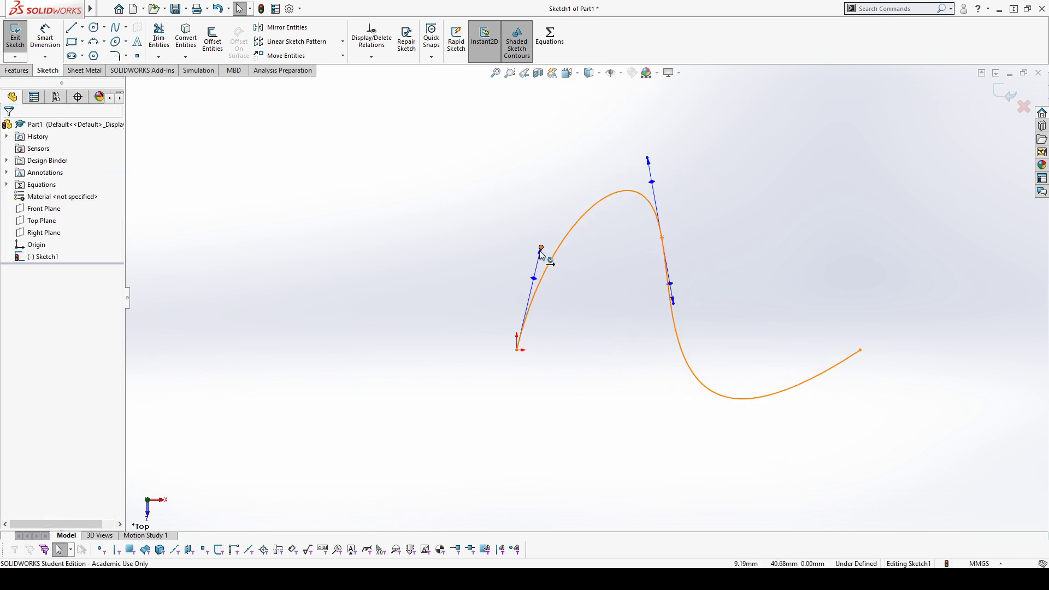
# Add a Vertical relation to the spline's start tangent handle and lengthen the handle slightly
pyautogui.click(538, 258)
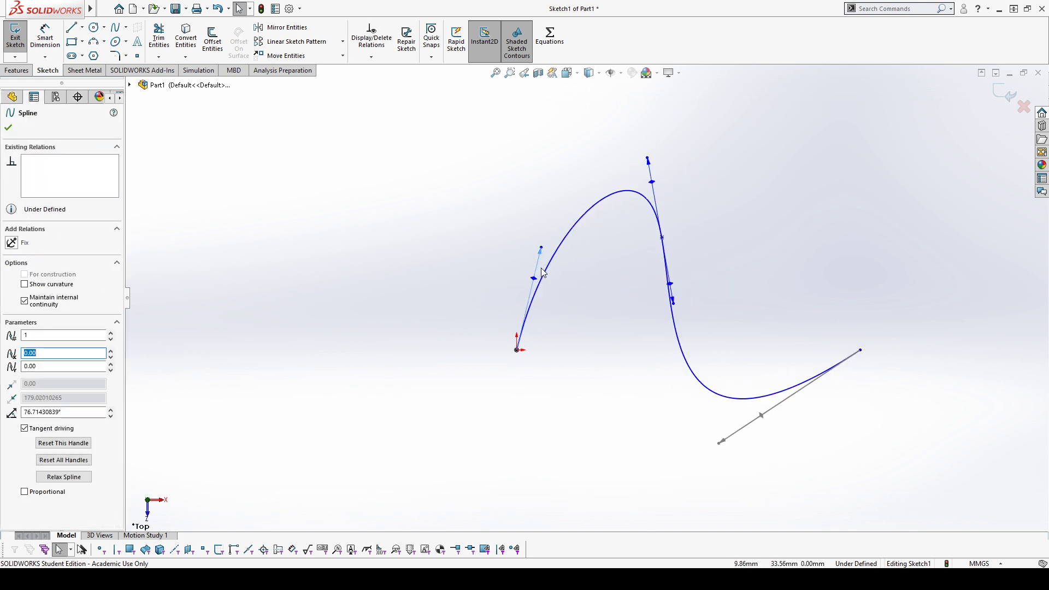
pyautogui.click(533, 280)
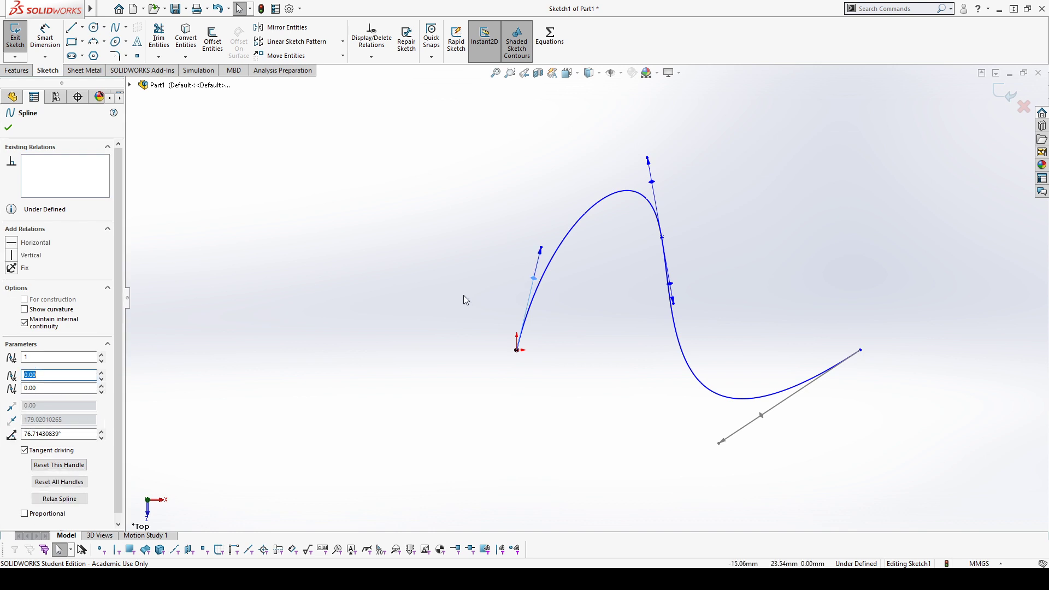
pyautogui.click(12, 255)
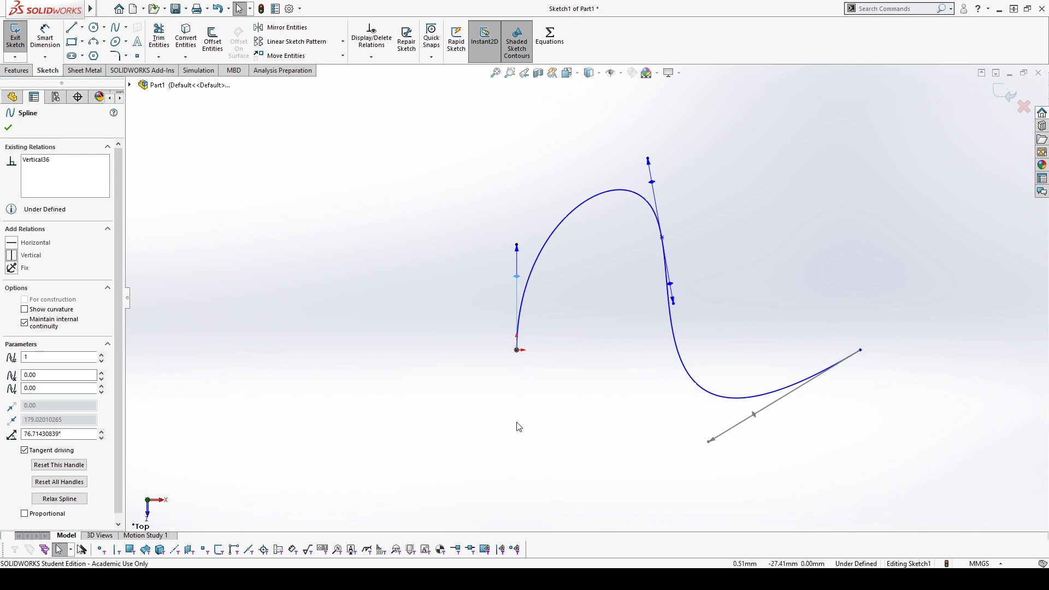
pyautogui.moveTo(517, 247)
pyautogui.mouseDown()
pyautogui.moveTo(515, 141)
pyautogui.moveTo(508, 301)
pyautogui.moveTo(516, 211)
pyautogui.moveTo(517, 228)
pyautogui.mouseUp()
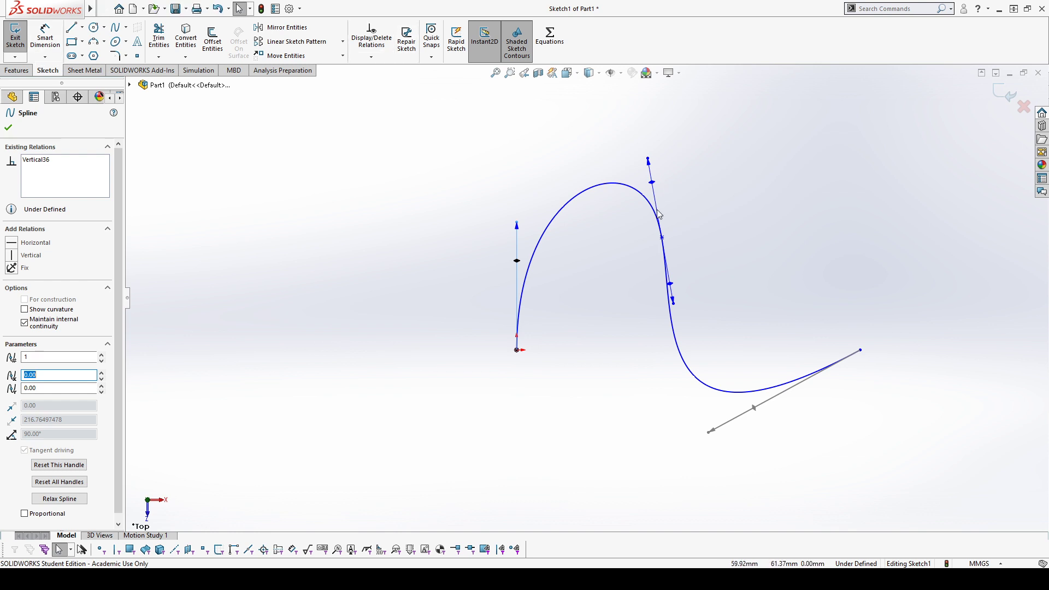
pyautogui.moveTo(519, 226)
pyautogui.mouseDown()
pyautogui.moveTo(524, 263)
pyautogui.moveTo(533, 236)
pyautogui.moveTo(522, 230)
pyautogui.mouseUp()
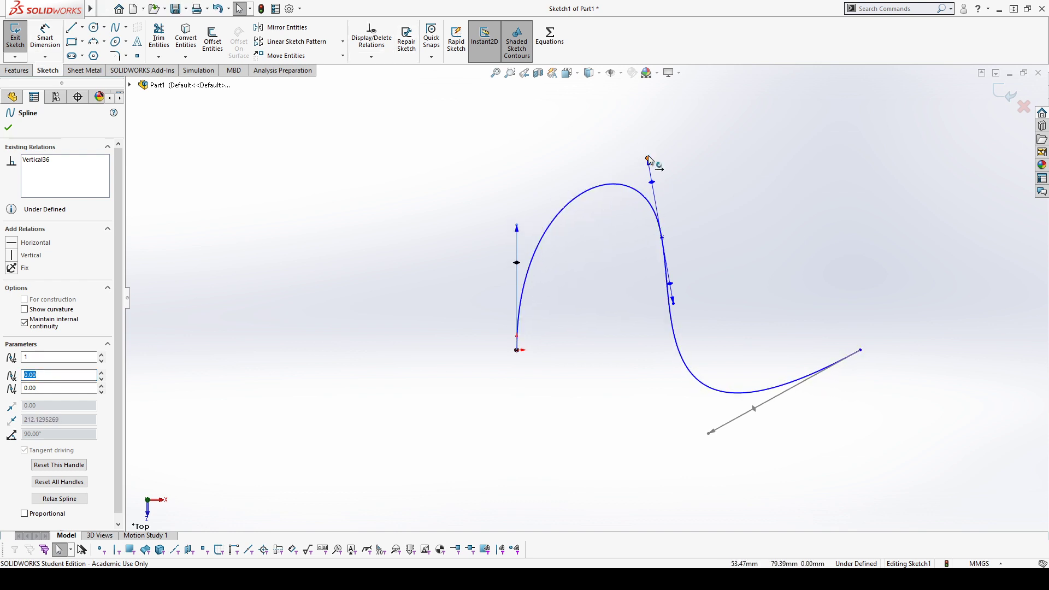
# Rotate the middle point's tangent handle to about -68° and shorten the vertical start handle
pyautogui.moveTo(648, 157)
pyautogui.mouseDown()
pyautogui.moveTo(614, 164)
pyautogui.moveTo(578, 210)
pyautogui.moveTo(598, 226)
pyautogui.moveTo(607, 277)
pyautogui.moveTo(637, 289)
pyautogui.moveTo(604, 270)
pyautogui.moveTo(603, 221)
pyautogui.moveTo(629, 176)
pyautogui.moveTo(671, 169)
pyautogui.moveTo(602, 171)
pyautogui.moveTo(634, 169)
pyautogui.mouseUp()
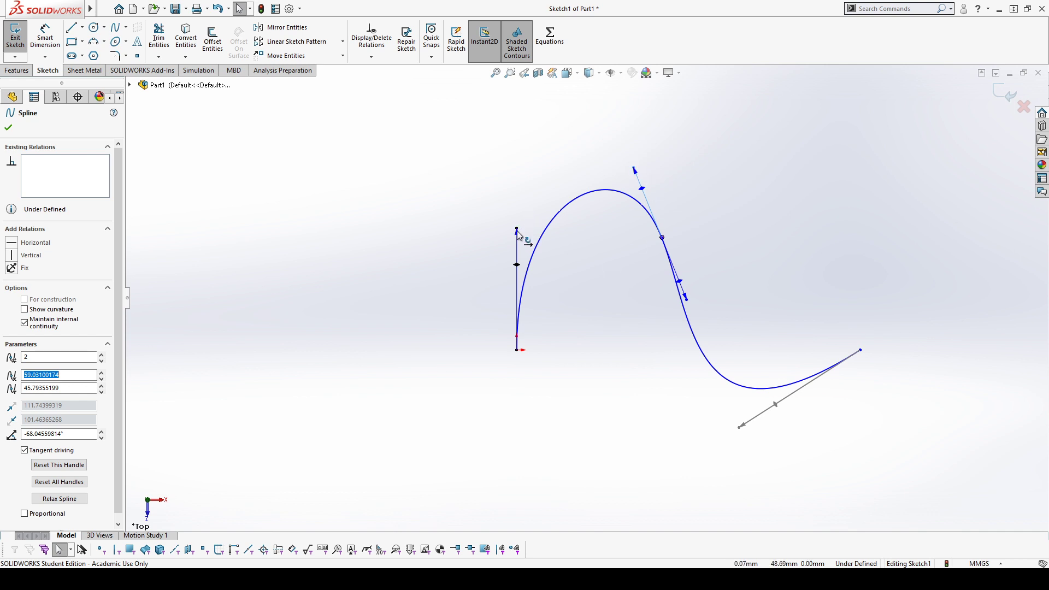
pyautogui.moveTo(517, 230); pyautogui.dragTo(520, 255)
pyautogui.click(536, 241)
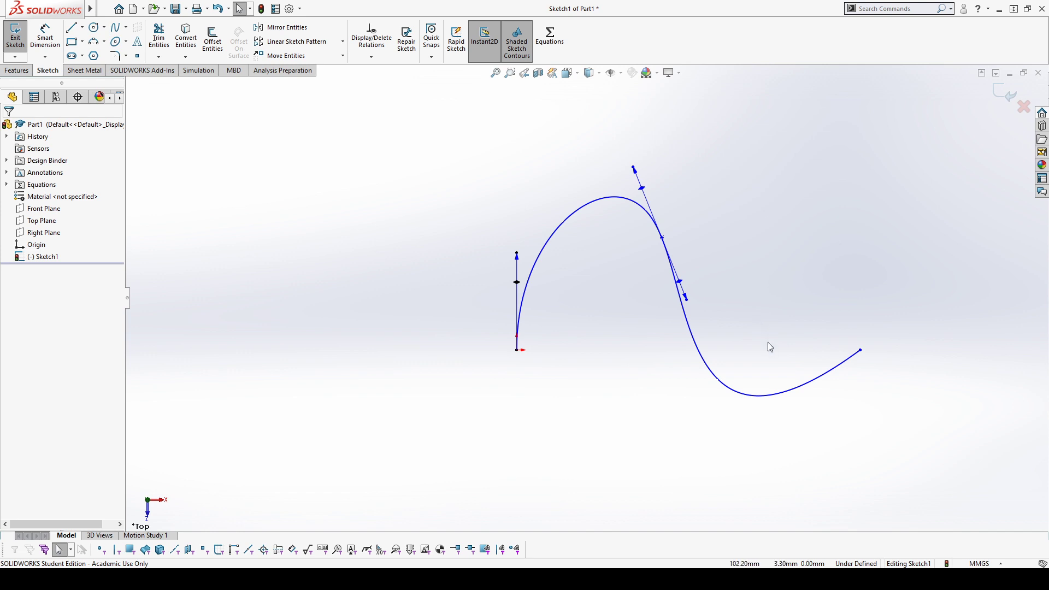
# Draw a horizontal line about 49 mm long outward from the spline's free endpoint
pyautogui.click(862, 351)
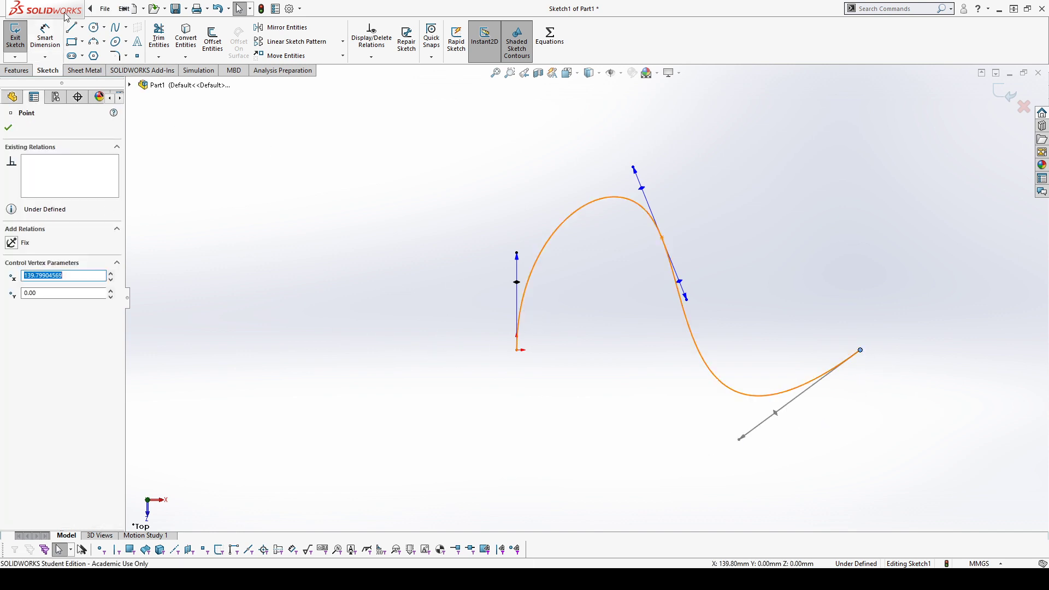
pyautogui.click(71, 27)
pyautogui.click(861, 351)
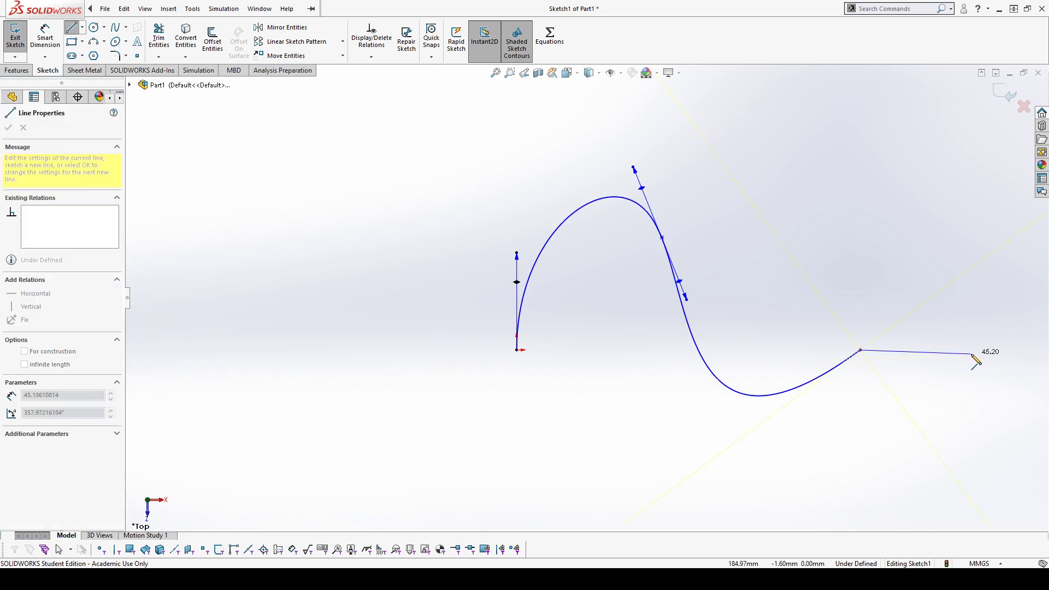
pyautogui.click(982, 350)
pyautogui.press('Escape')
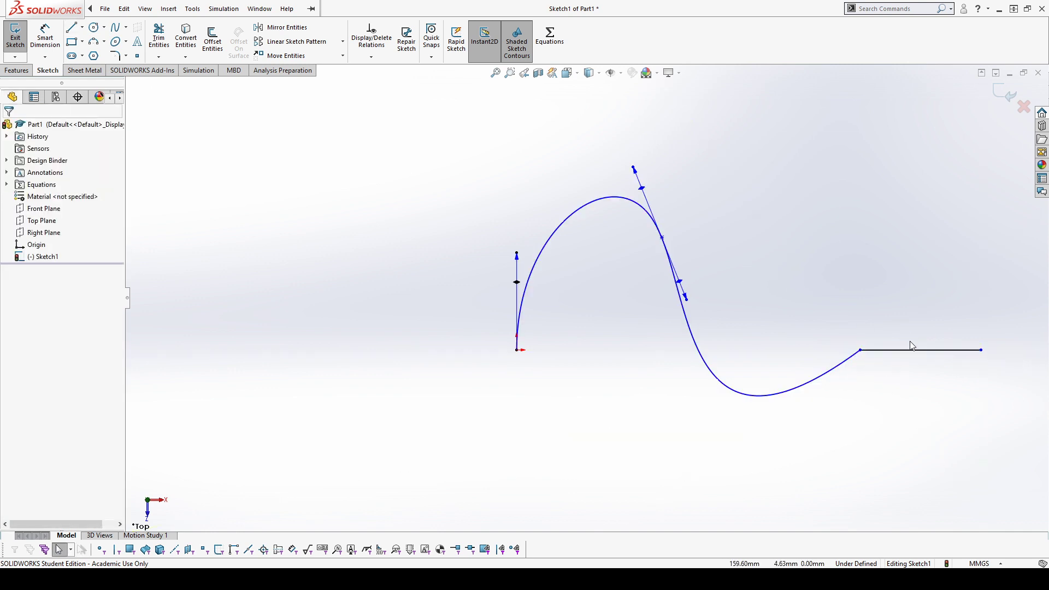
# Add a Tangent relation between the spline and the horizontal line at its end
pyautogui.click(921, 354)
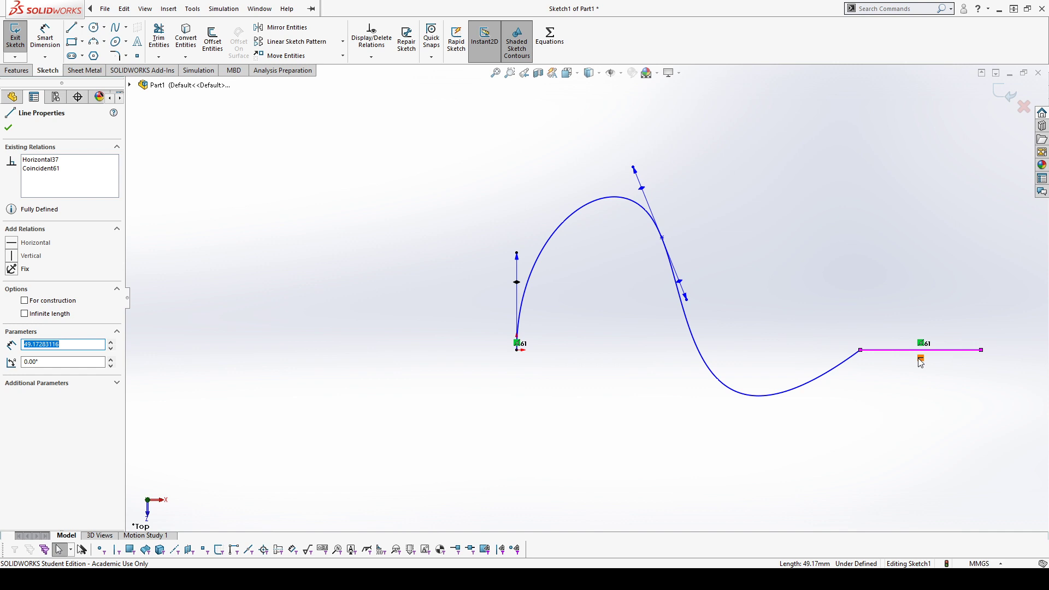
pyautogui.press('Escape')
pyautogui.click(845, 363)
pyautogui.keyDown('ctrl'); pyautogui.click(879, 354); pyautogui.keyUp('ctrl')
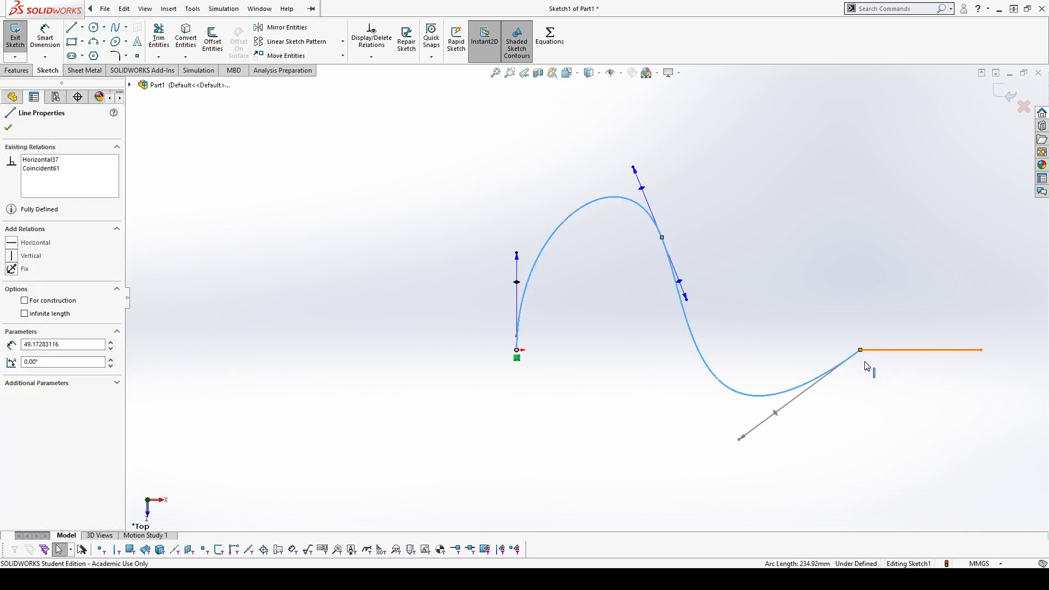
pyautogui.click(12, 317)
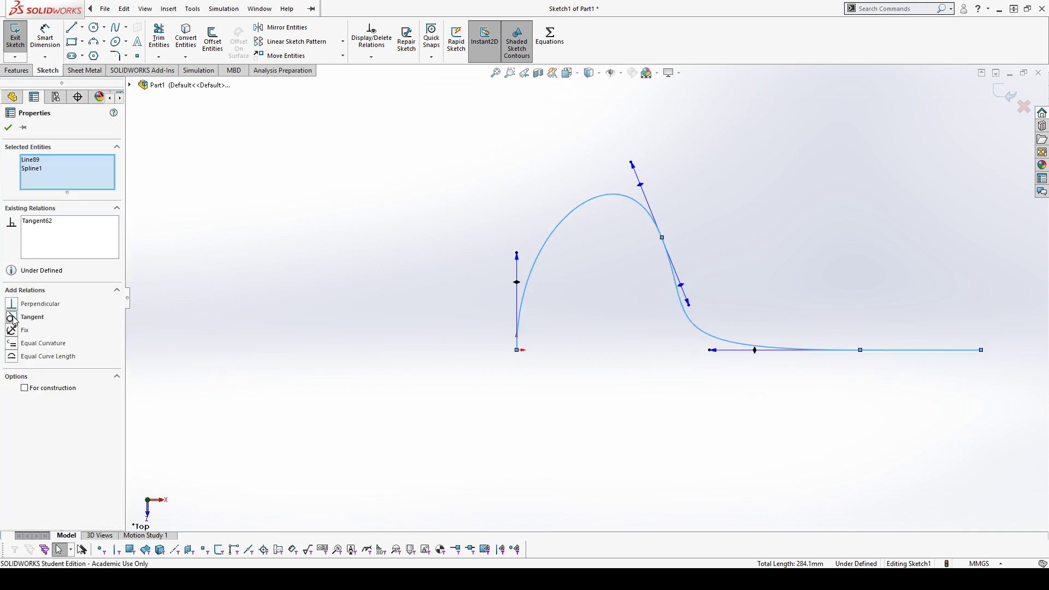
pyautogui.press('Escape')
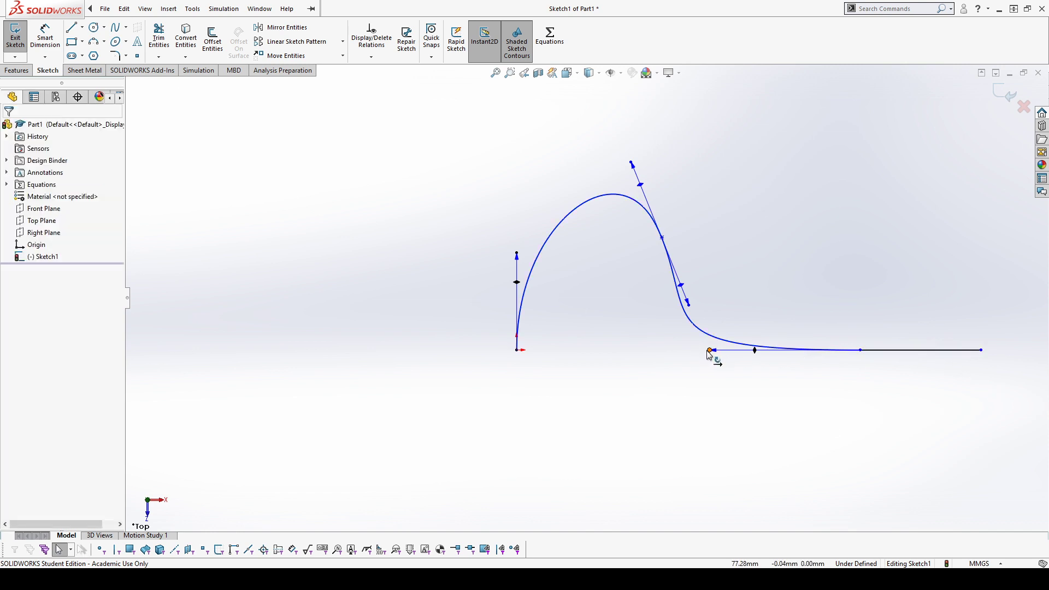
# Adjust the length of the spline's end handle and rotate the middle handle to nearly horizontal, about 1°
pyautogui.moveTo(711, 350); pyautogui.dragTo(765, 381)
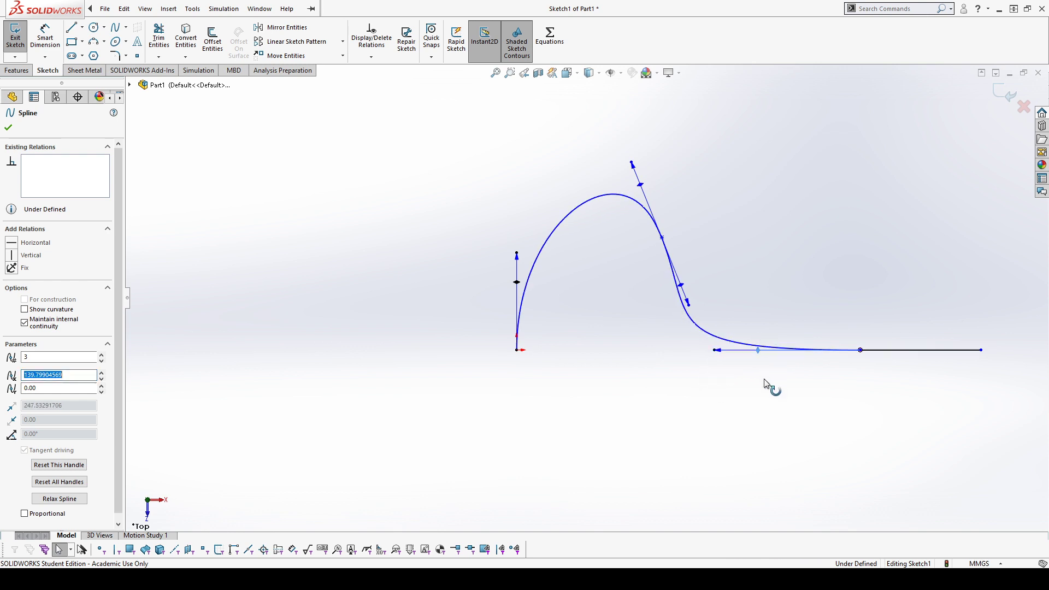
pyautogui.click(712, 392)
pyautogui.moveTo(689, 304); pyautogui.dragTo(764, 236)
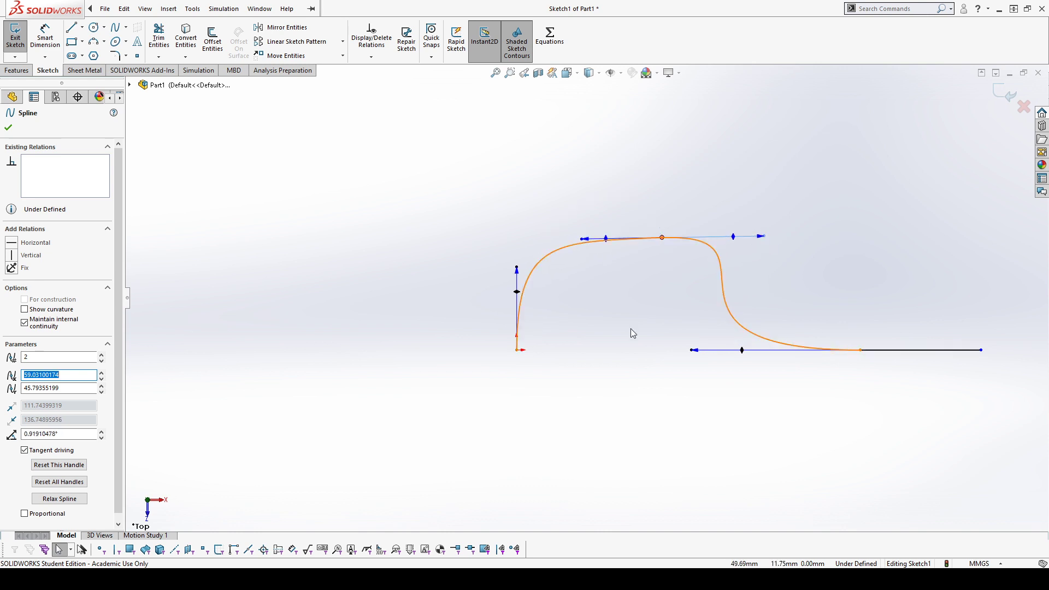
pyautogui.click(591, 394)
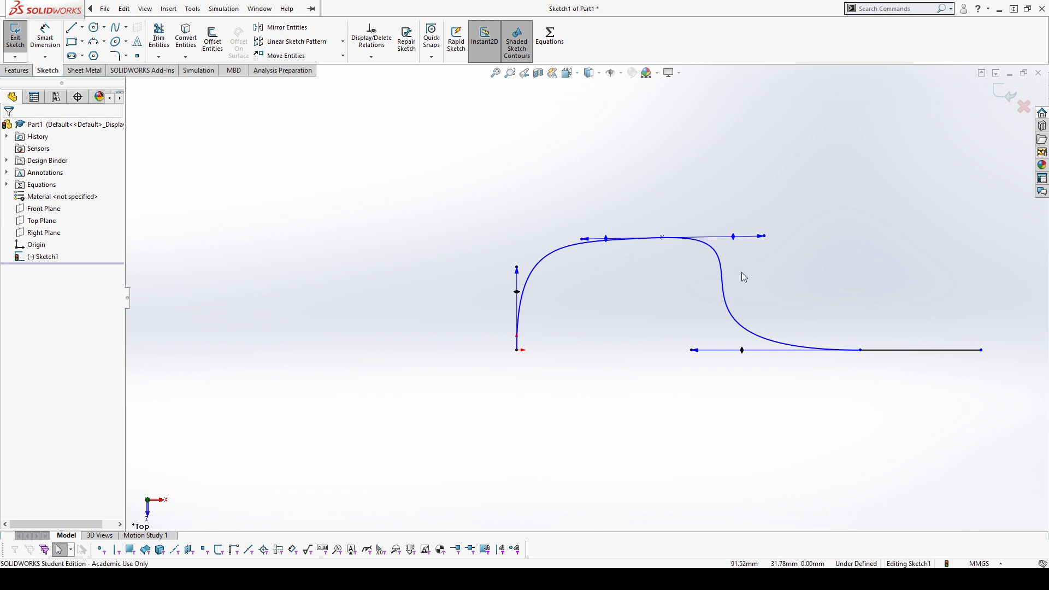
# Move the spline's middle point to about X 70, Y 47 mm and tilt its tangent handle downward toward the line
pyautogui.moveTo(663, 239); pyautogui.dragTo(690, 235)
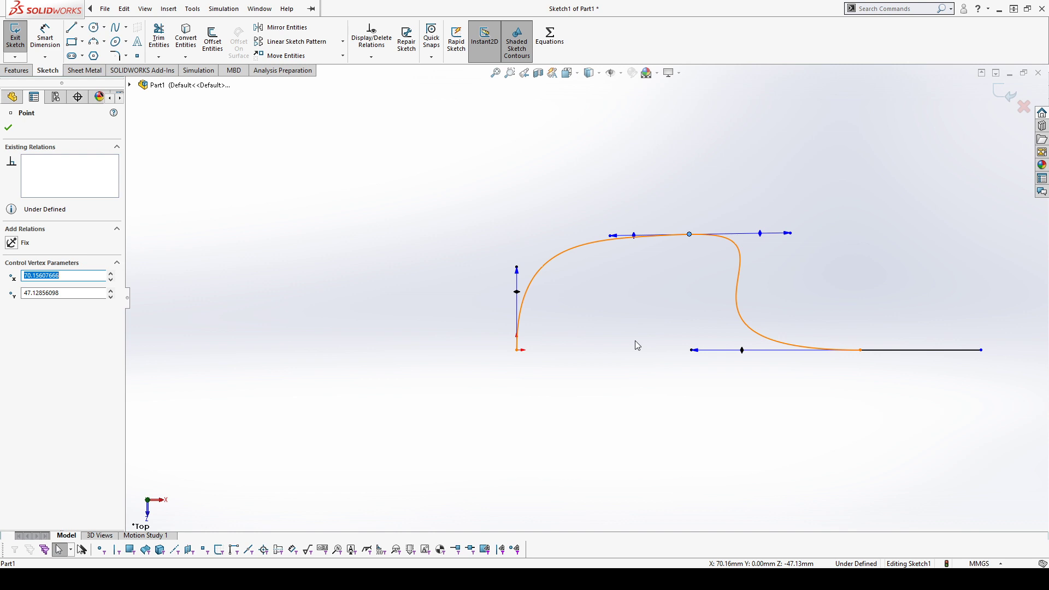
pyautogui.scroll(-2, 716, 330)
pyautogui.scroll(2, 647, 329)
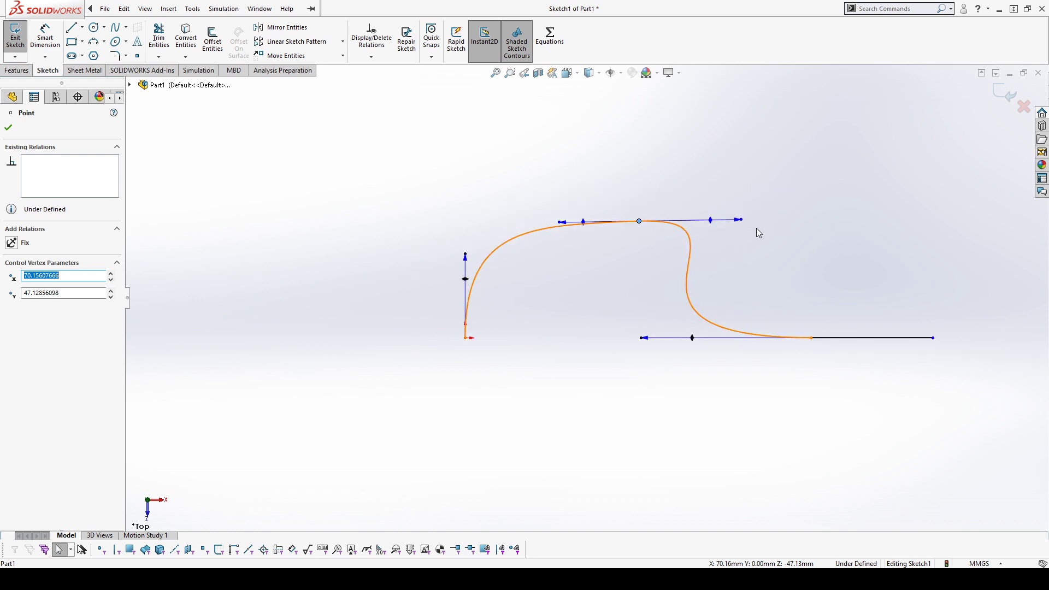
pyautogui.moveTo(742, 220); pyautogui.dragTo(702, 242)
pyautogui.click(752, 214)
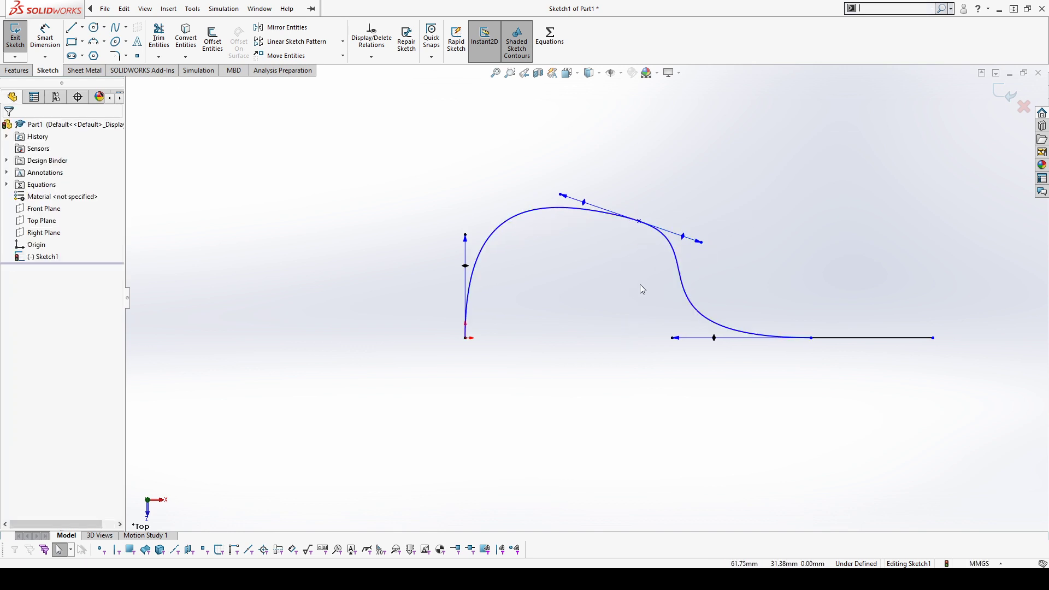
# Add a tangent weight dimension to the spline's middle handle with Smart Dimension, placing it above the curve
pyautogui.moveTo(640, 284); pyautogui.dragTo(667, 230, button='right')
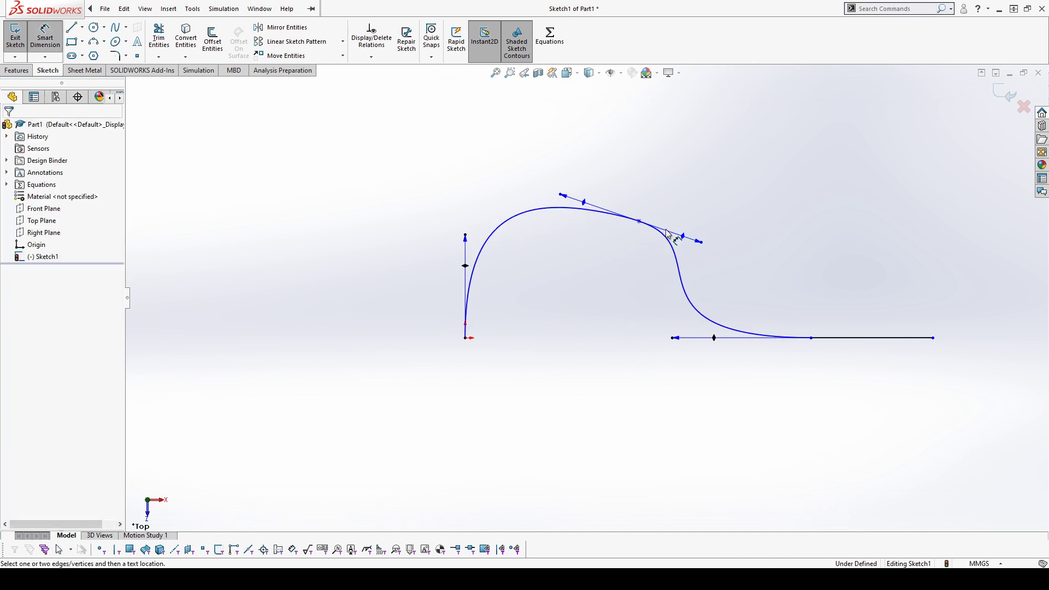
pyautogui.click(702, 243)
pyautogui.click(723, 193)
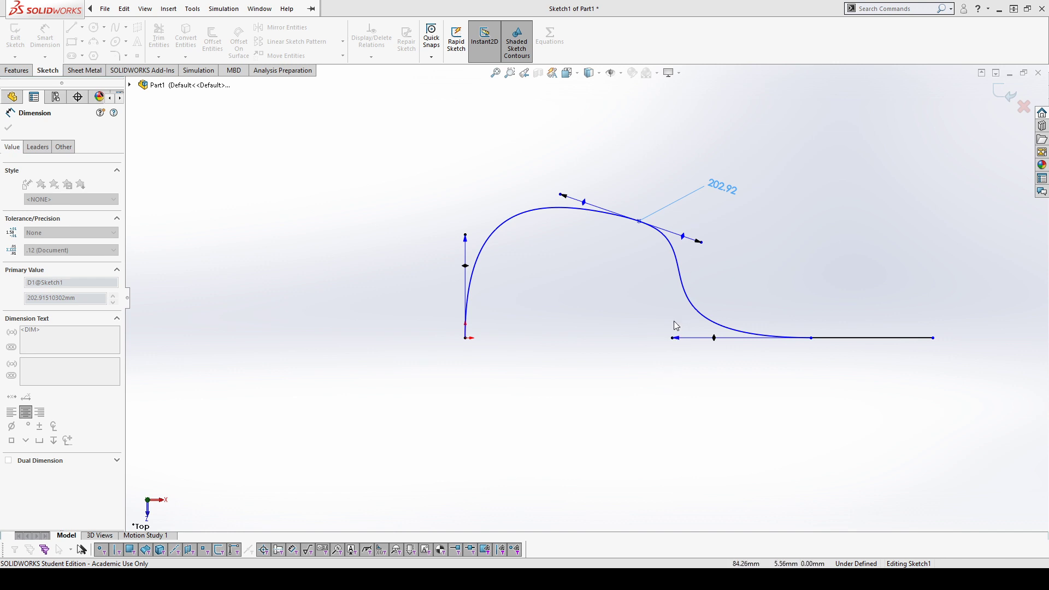
pyautogui.click(691, 178)
pyautogui.click(601, 309)
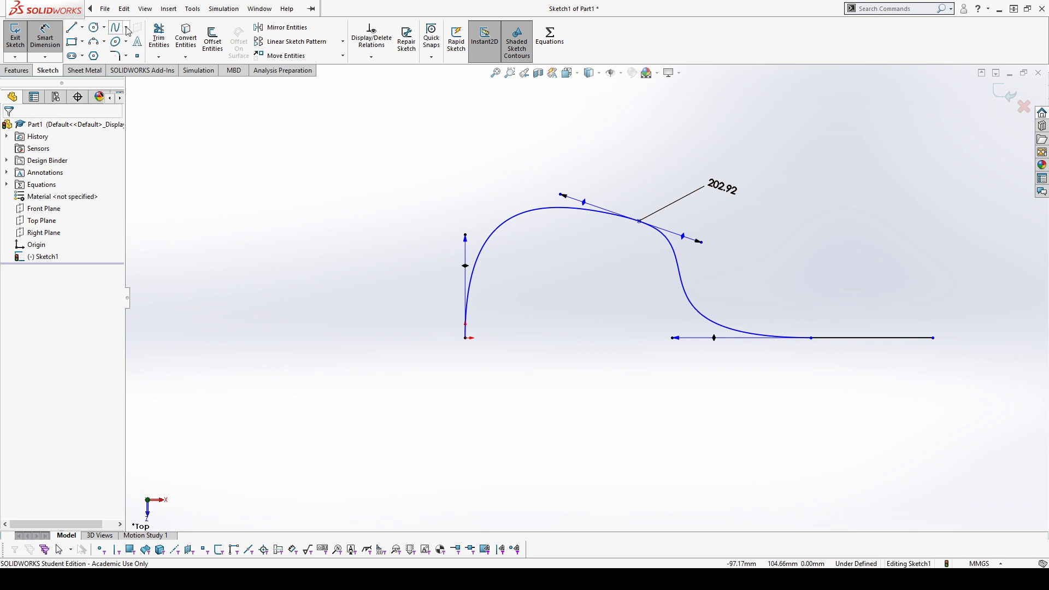
# Sketch a Bezier style spline with four zigzag control vertices to the left of the existing spline
pyautogui.click(130, 59)
pyautogui.click(178, 299)
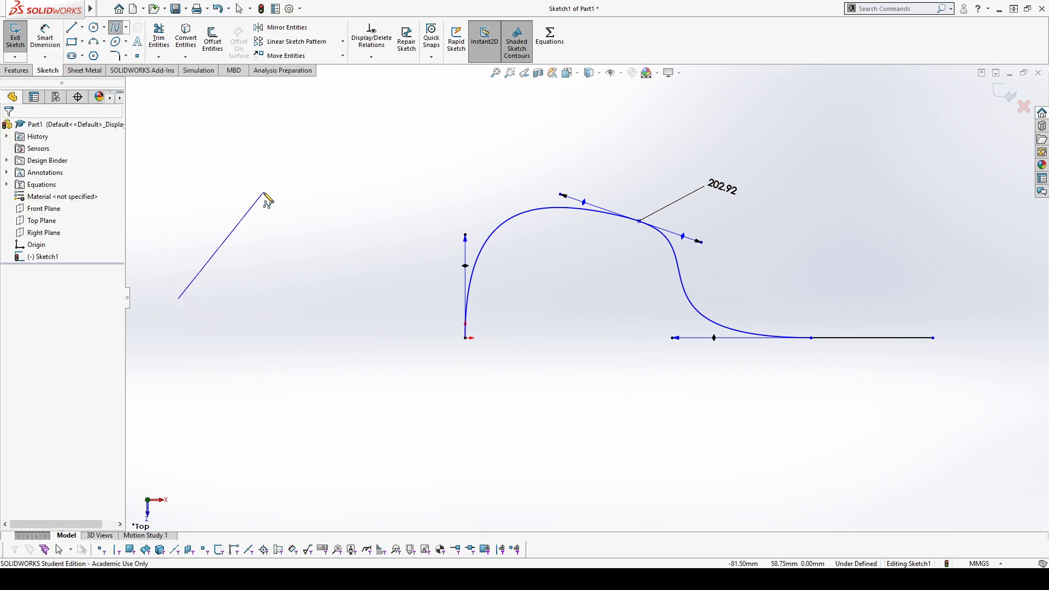
pyautogui.click(264, 192)
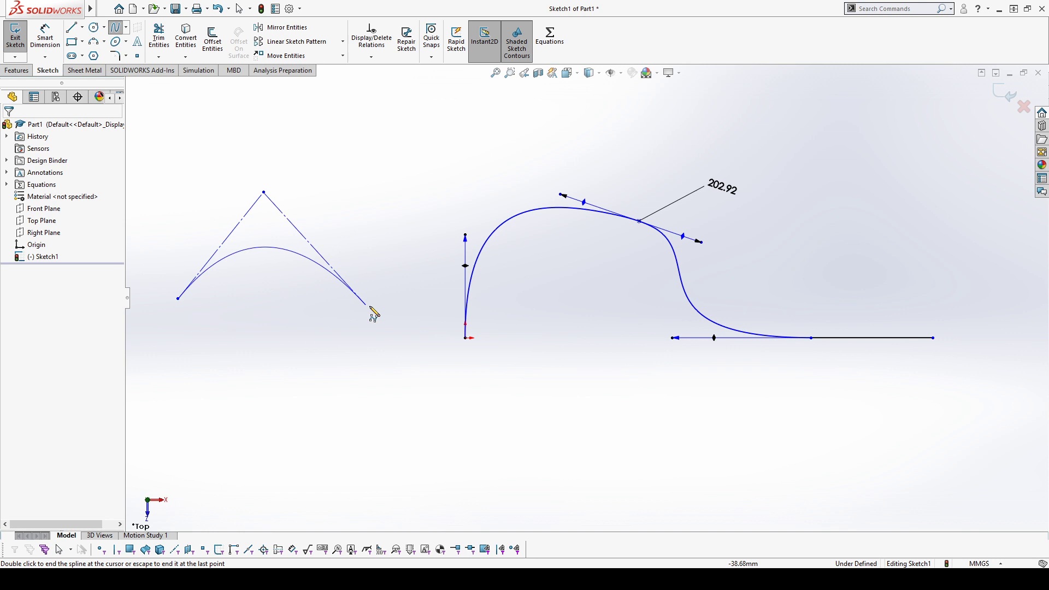
pyautogui.click(332, 354)
pyautogui.click(451, 185)
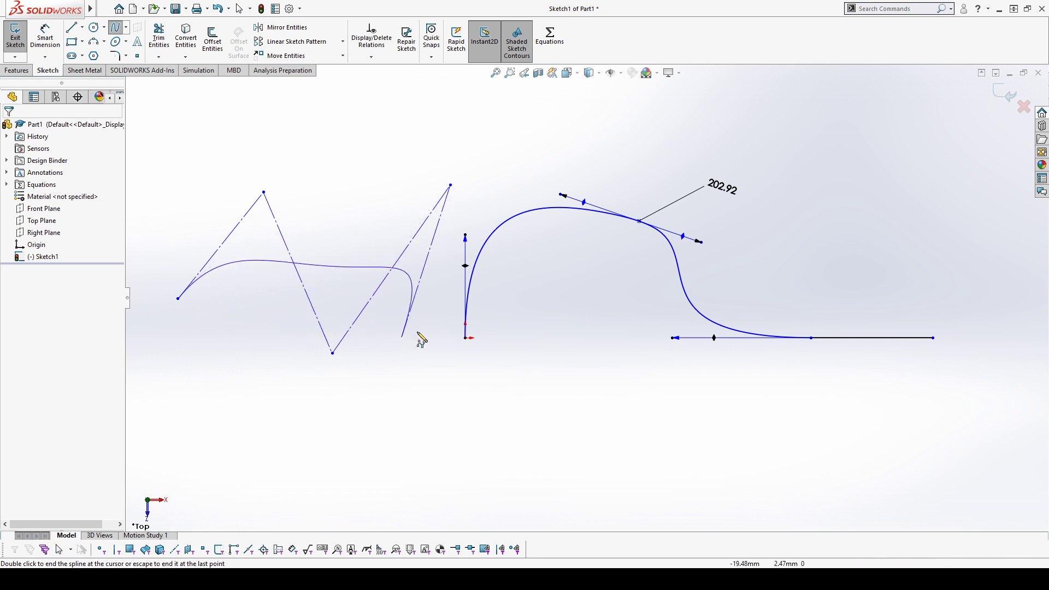
pyautogui.press('Escape')
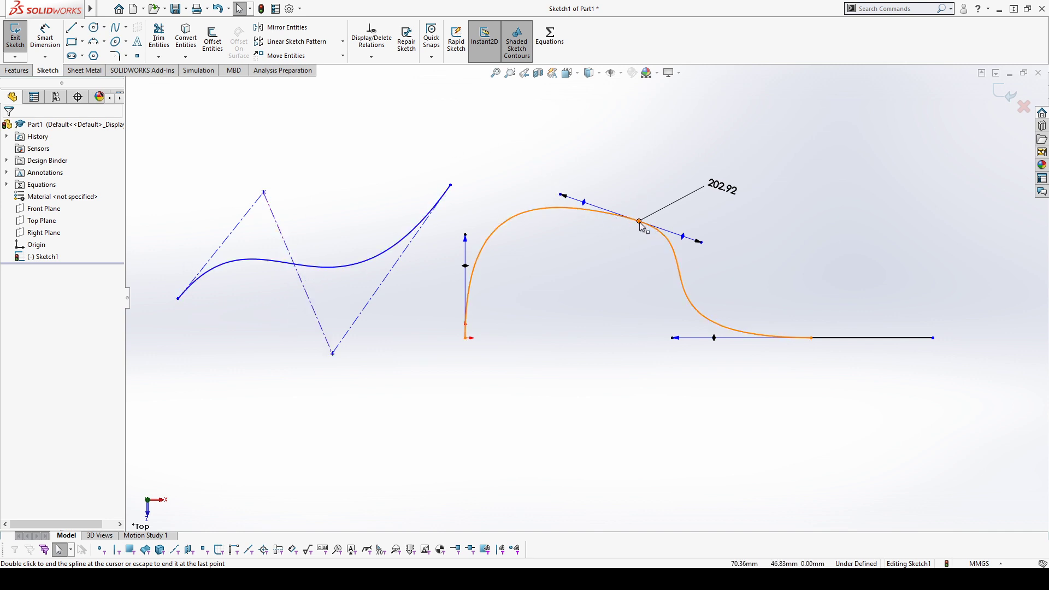
# Move the style spline's lower control vertex to about X -45, Y -18.5 mm
pyautogui.click(407, 236)
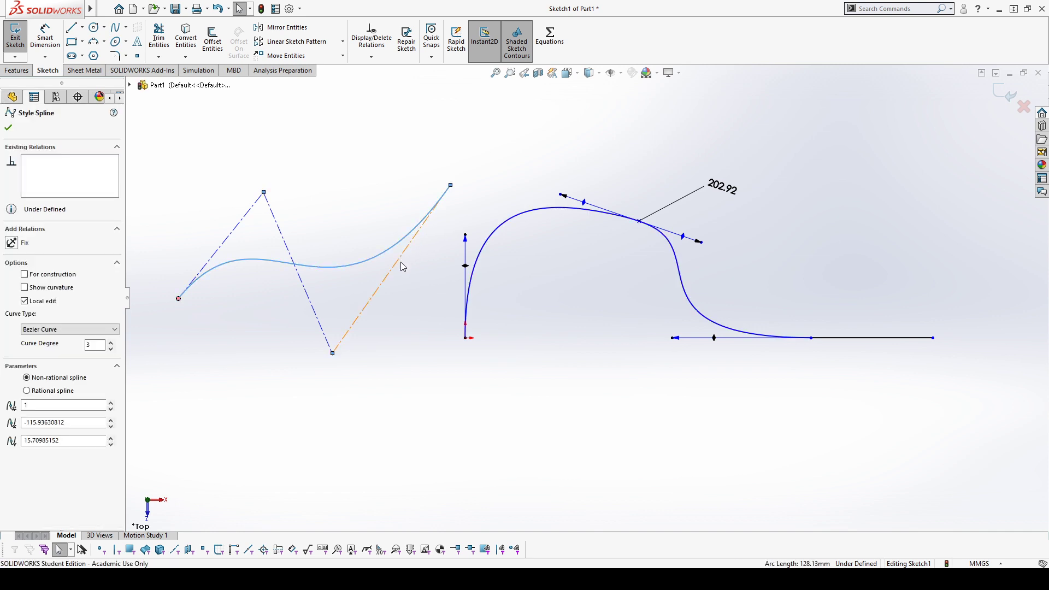
pyautogui.click(402, 268)
pyautogui.click(403, 268)
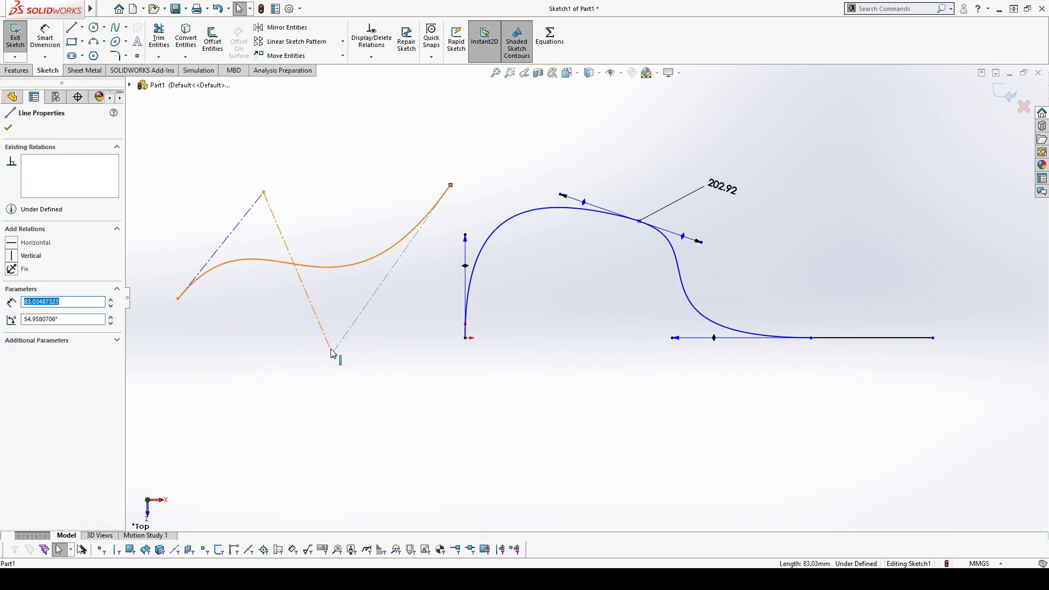
pyautogui.moveTo(333, 354); pyautogui.dragTo(353, 383)
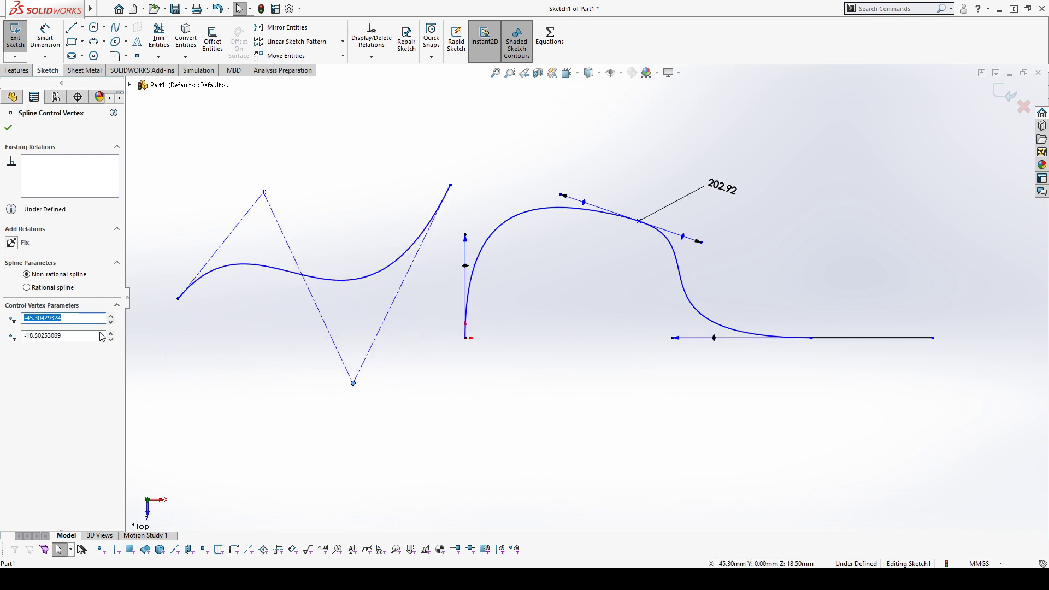
# Make the style spline rational and move its lower control vertex to about X -57, Y 8 mm
pyautogui.click(26, 287)
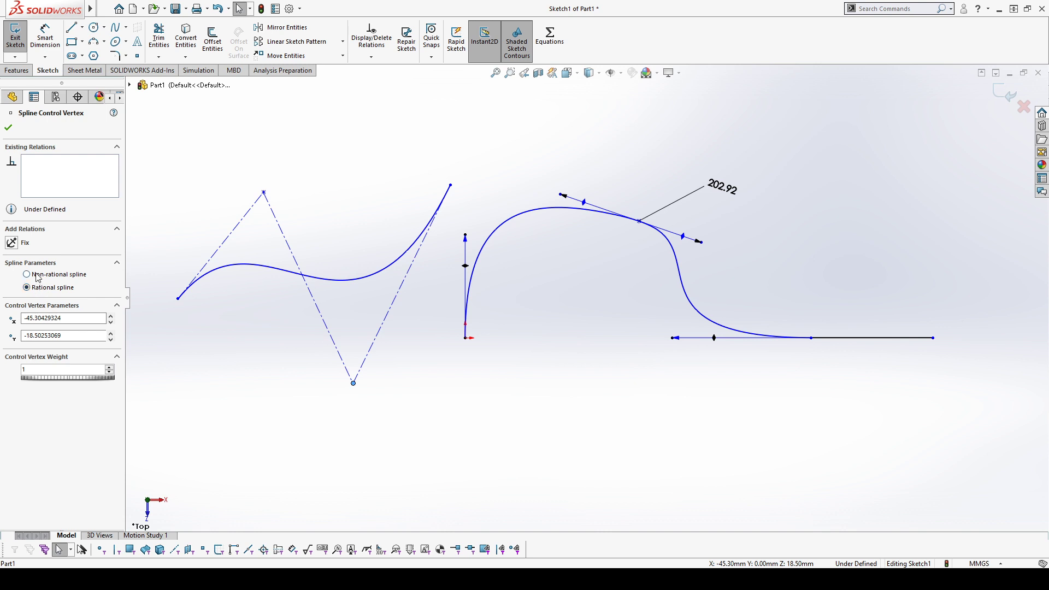
pyautogui.click(36, 274)
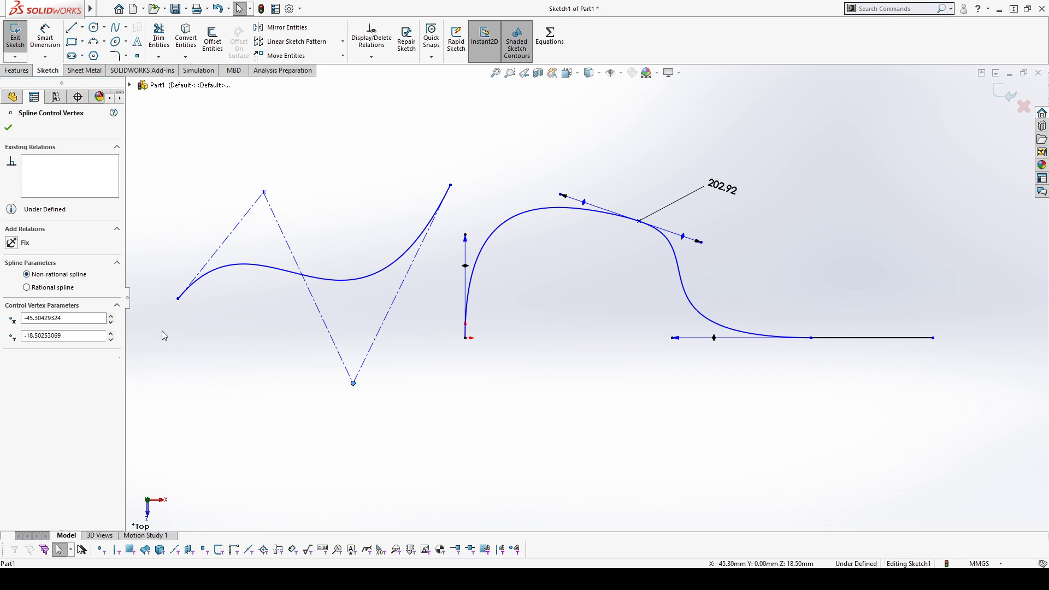
pyautogui.click(47, 287)
pyautogui.click(299, 277)
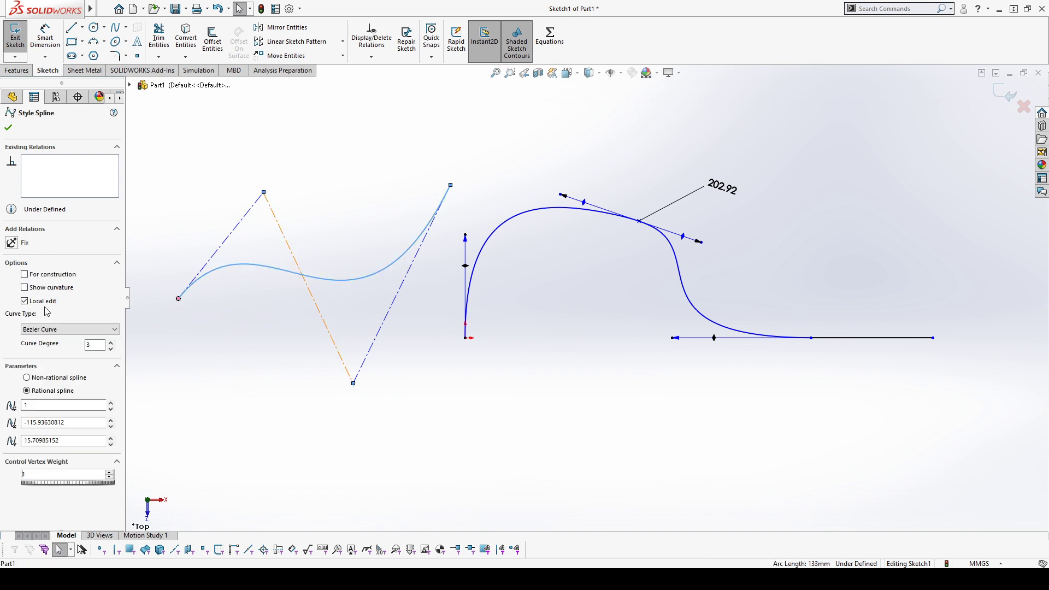
pyautogui.click(254, 344)
pyautogui.moveTo(353, 383); pyautogui.dragTo(323, 317)
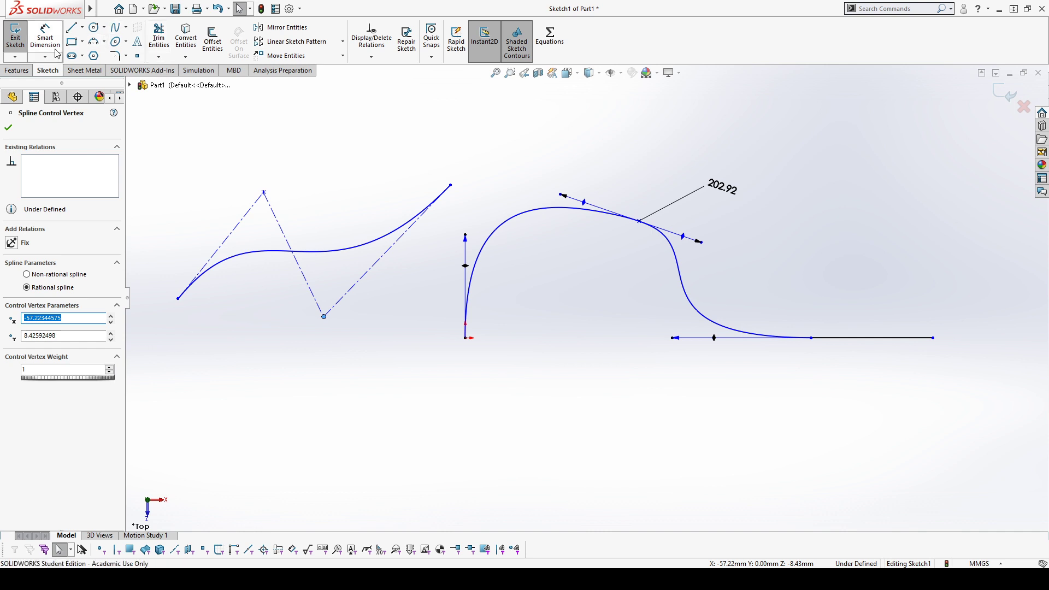
pyautogui.click(242, 131)
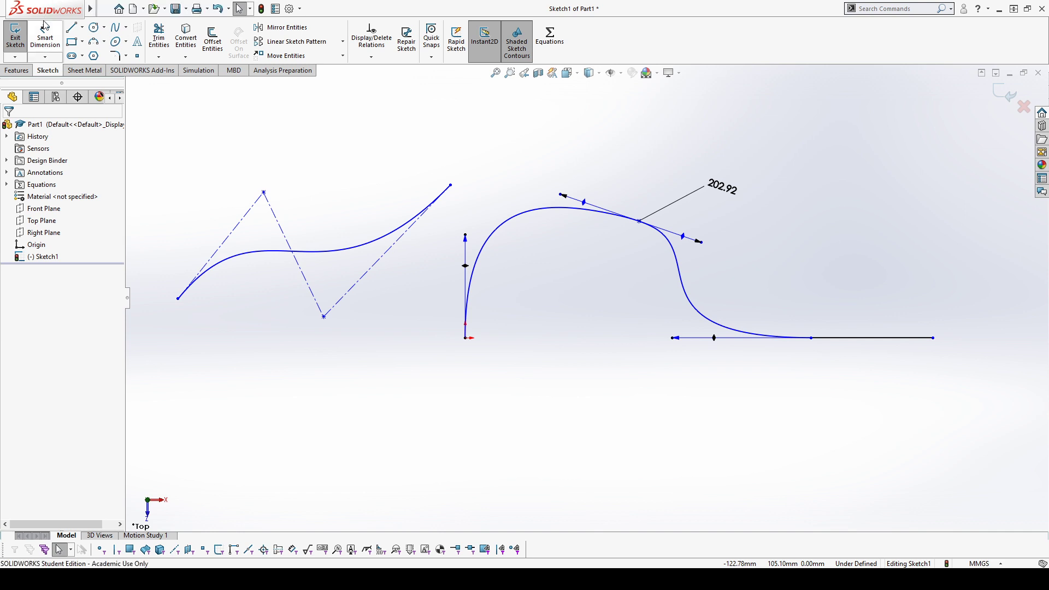
# Move the style spline's upper control vertex to about X -76, Y 71 mm
pyautogui.scroll(-2, 197, 68)
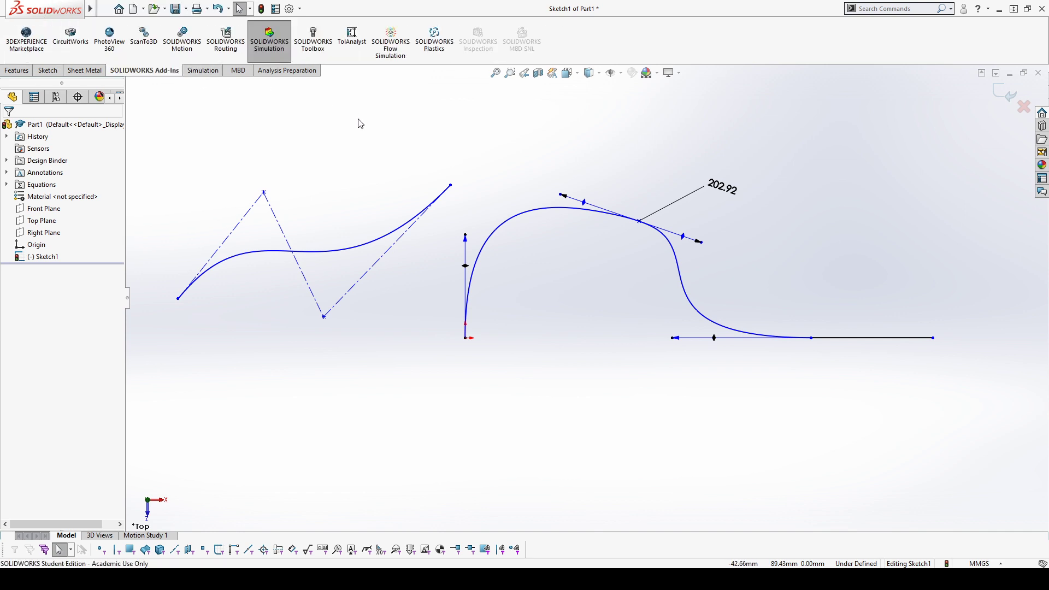
pyautogui.scroll(1, 287, 133)
pyautogui.scroll(1, 60, 75)
pyautogui.click(60, 75)
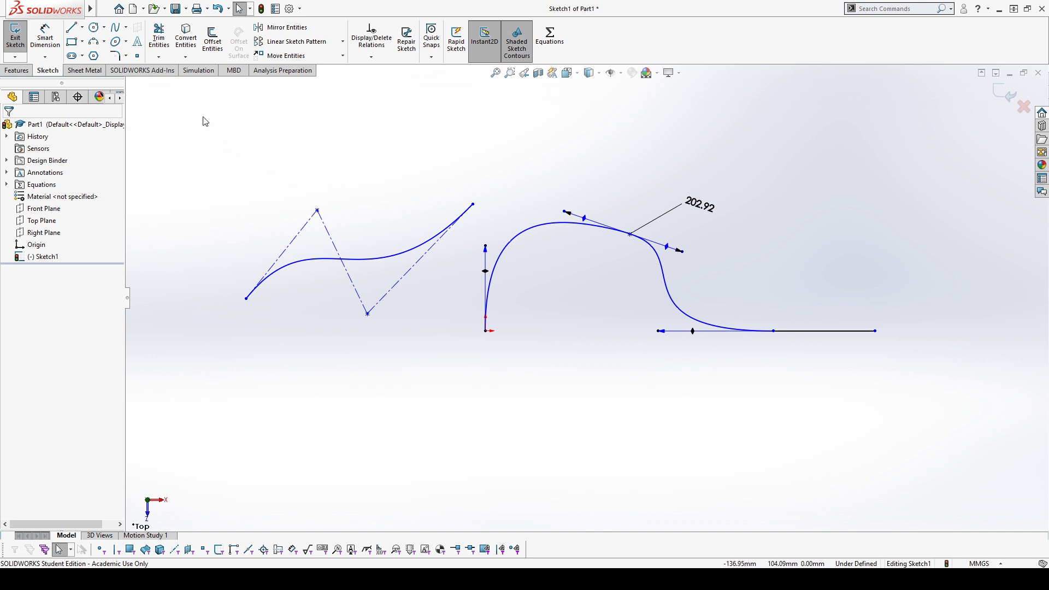
pyautogui.moveTo(203, 117); pyautogui.dragTo(946, 417)
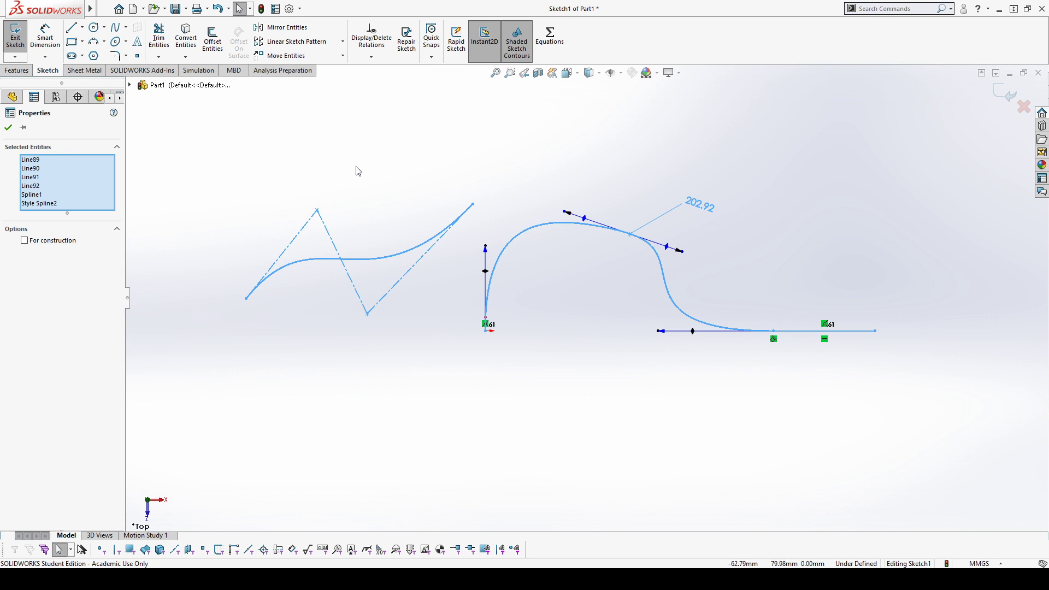
pyautogui.scroll(-1, 247, 162)
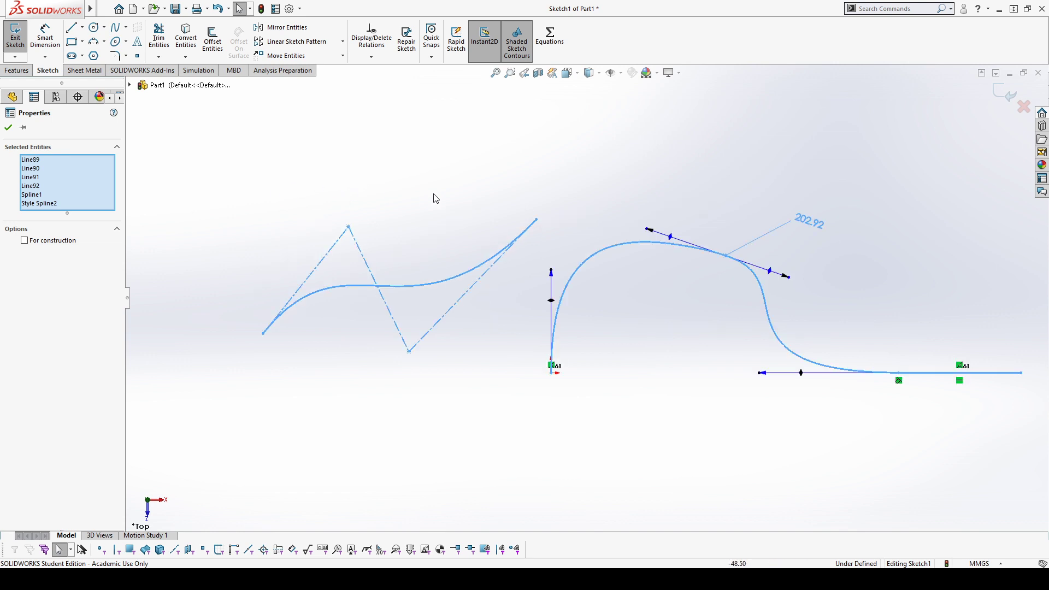
pyautogui.moveTo(348, 227); pyautogui.dragTo(362, 196)
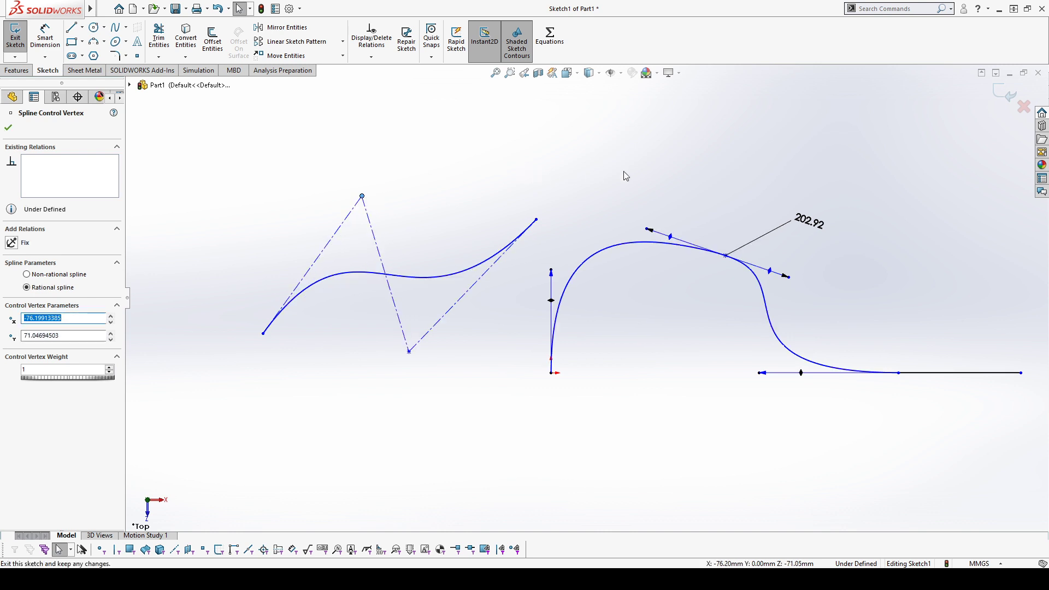
pyautogui.click(572, 183)
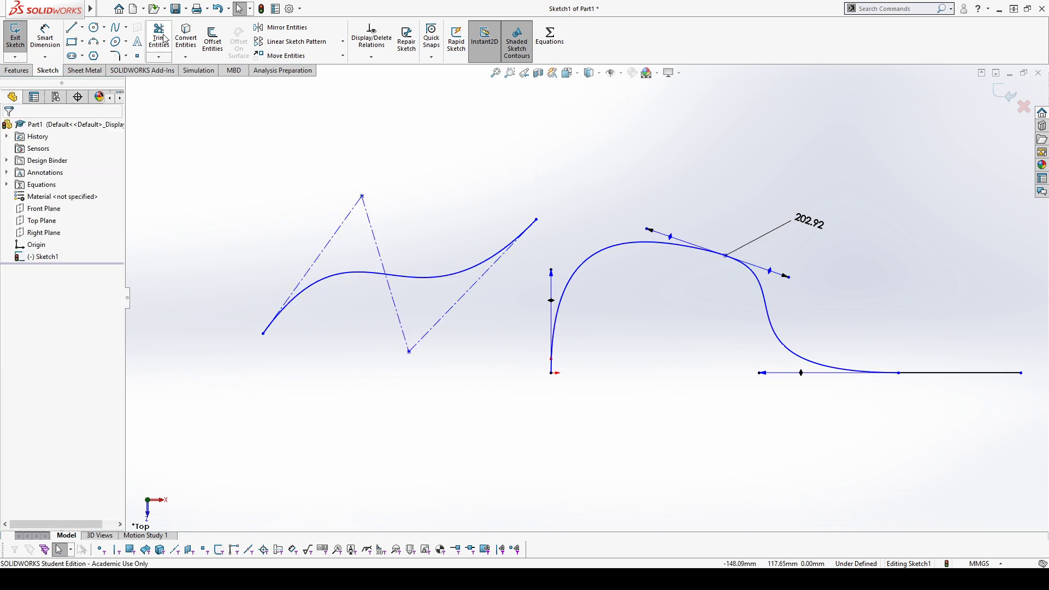
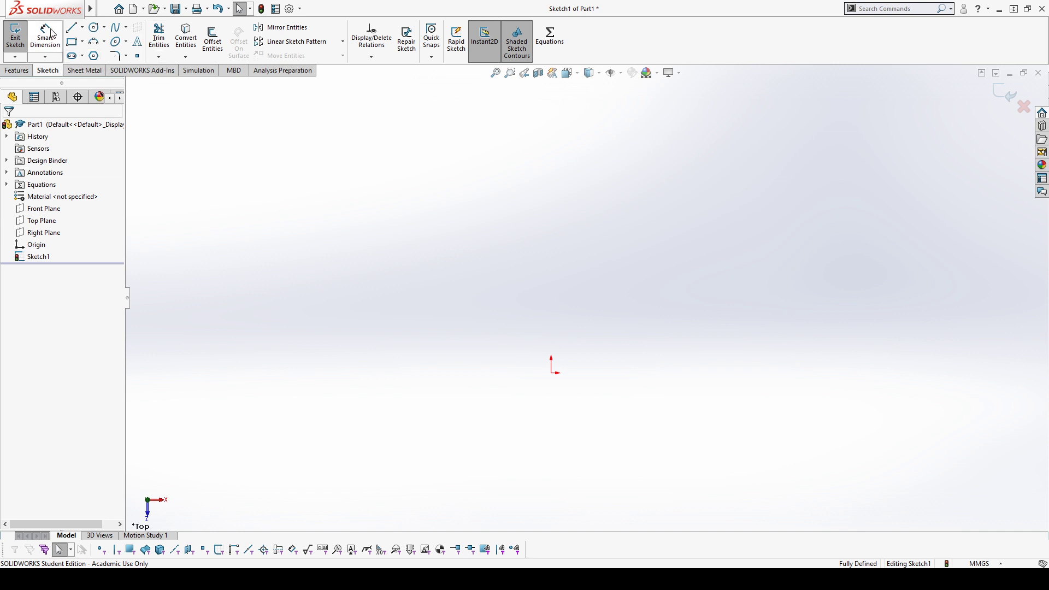
# Sketch an open chain of five connected lines from the origin, with the fifth line crossing the second
pyautogui.click(71, 27)
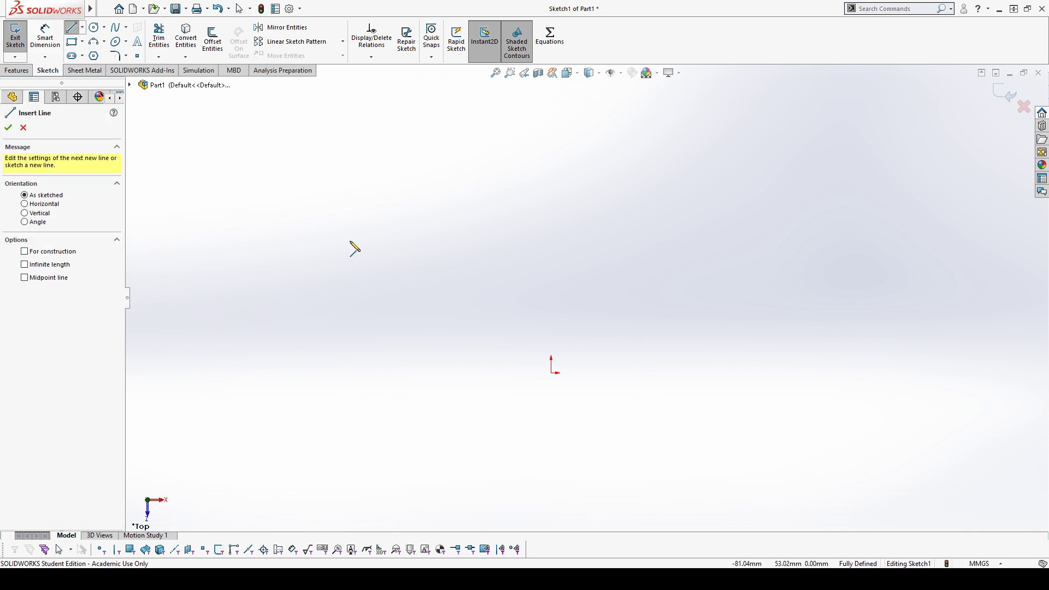
pyautogui.click(551, 372)
pyautogui.click(633, 265)
pyautogui.click(807, 332)
pyautogui.click(730, 417)
pyautogui.click(629, 346)
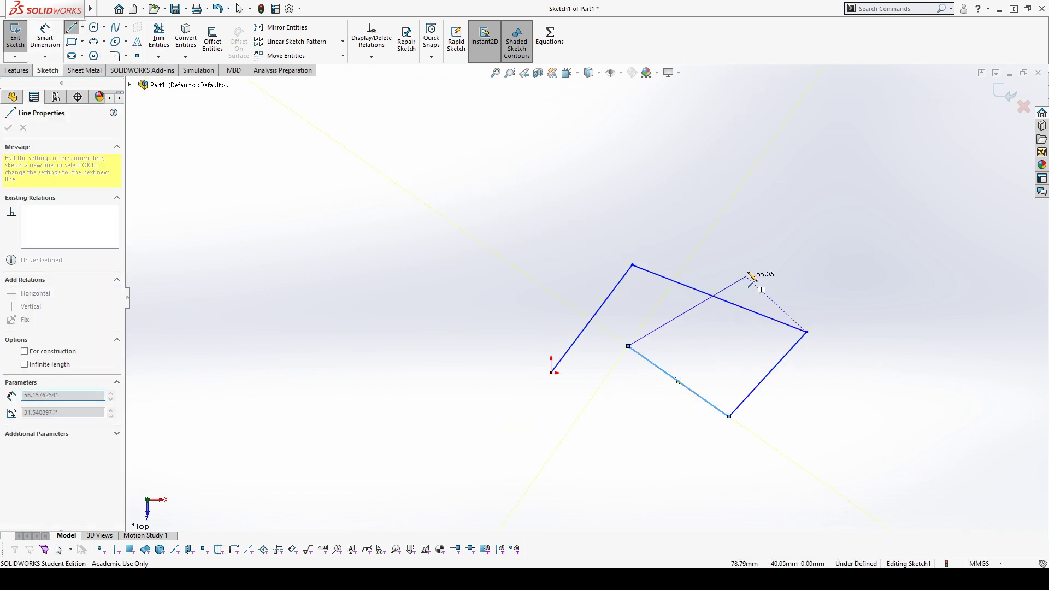
pyautogui.click(752, 255)
pyautogui.press('Escape')
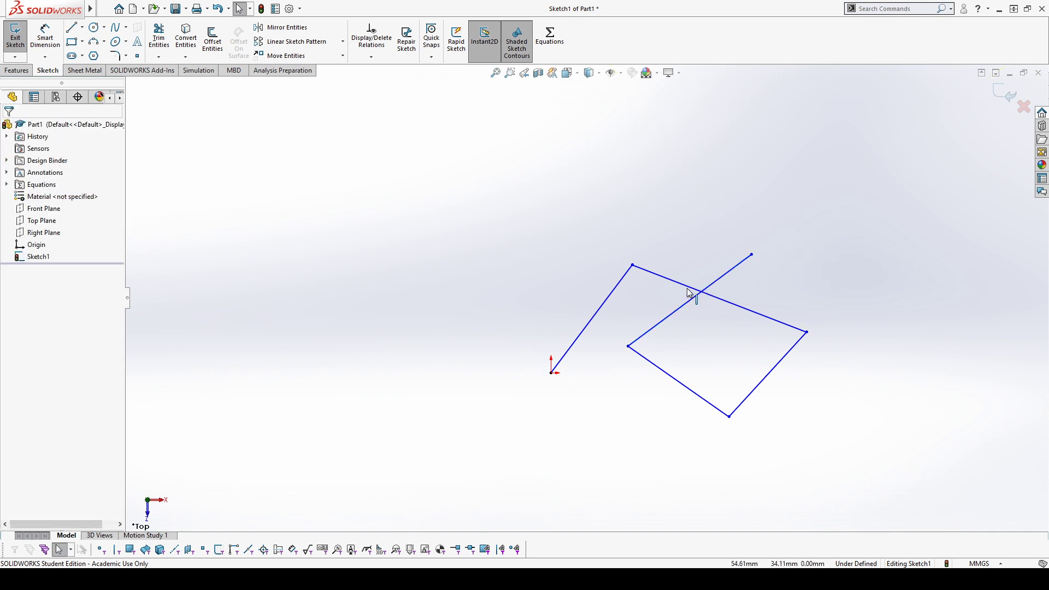
pyautogui.click(694, 298)
pyautogui.click(770, 175)
# Power trim the fifth line's overhang beyond the crossing and remove the rest of the line chain
pyautogui.click(159, 37)
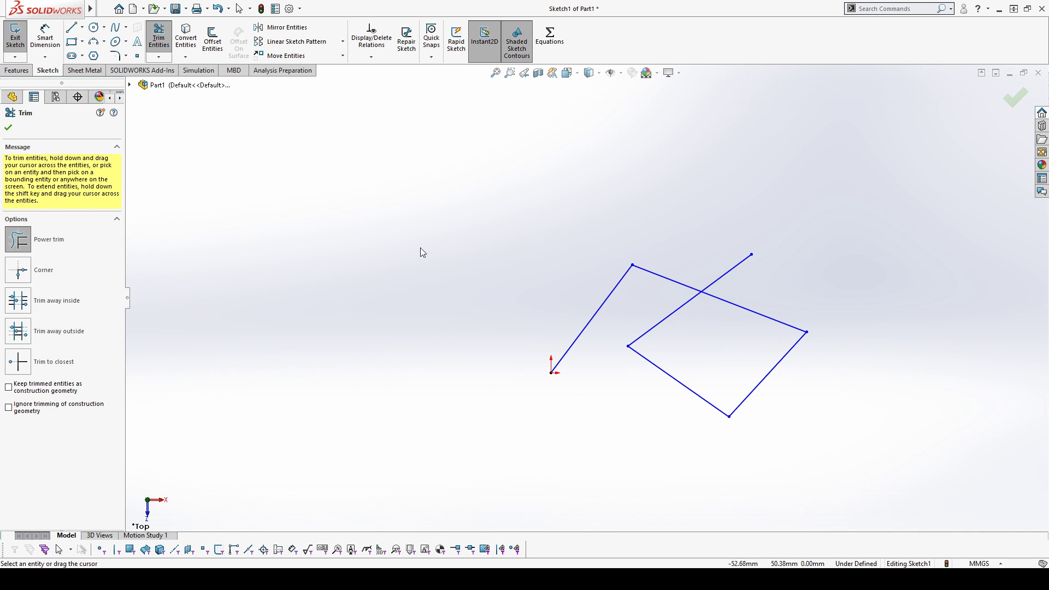
pyautogui.moveTo(767, 289); pyautogui.dragTo(776, 299)
pyautogui.moveTo(848, 429); pyautogui.dragTo(679, 400)
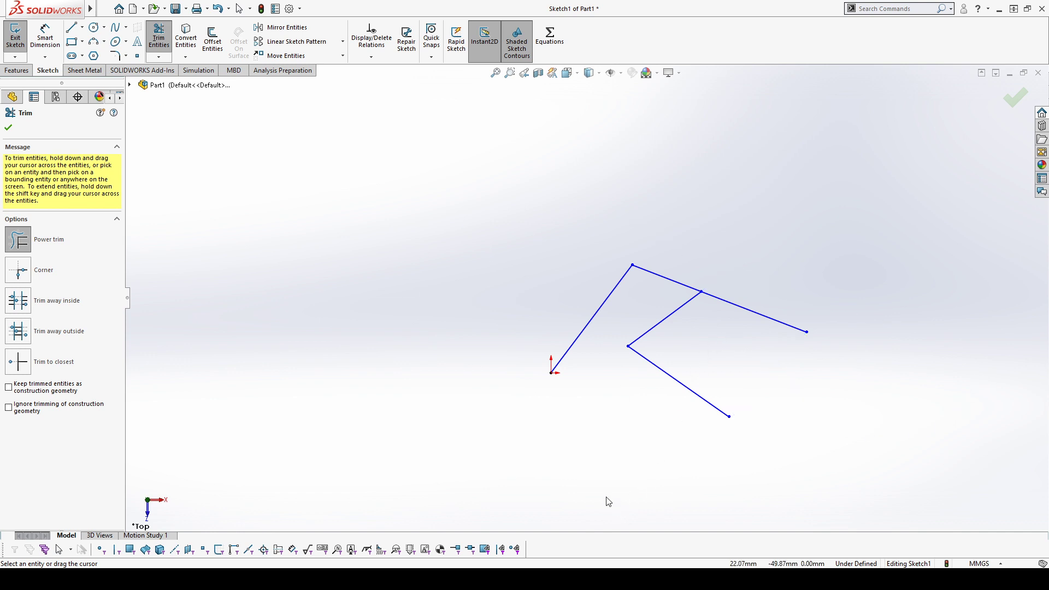
pyautogui.moveTo(608, 501)
pyautogui.mouseDown()
pyautogui.moveTo(683, 388)
pyautogui.moveTo(602, 485)
pyautogui.mouseUp()
pyautogui.moveTo(501, 323); pyautogui.dragTo(1025, 213)
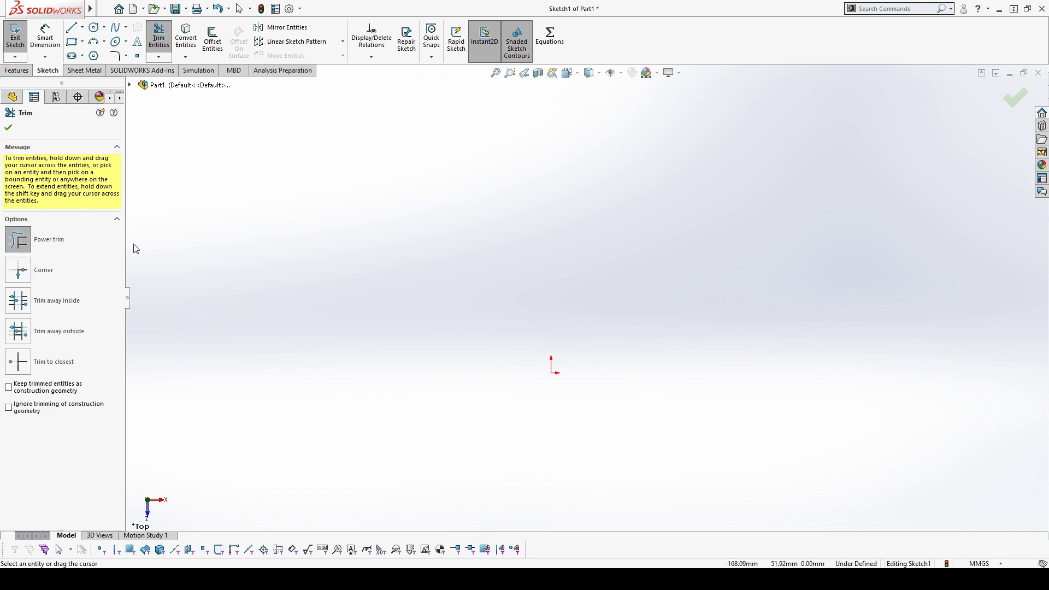
# Undo the trims and the fifth line of the chain
pyautogui.hotkey('ctrl', 'z')
pyautogui.hotkey('ctrl', 'z')
pyautogui.hotkey('ctrl', 'z')
pyautogui.hotkey('ctrl', 'z')
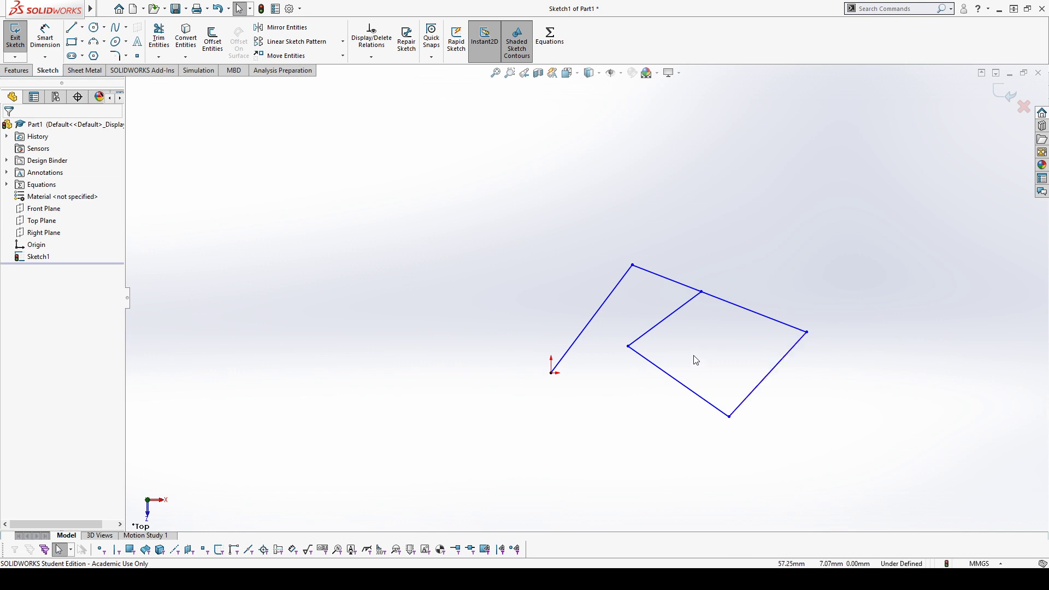
# Continue the chain from its open end with ten more connected lines that cross each other and the earlier lines
pyautogui.click(71, 28)
pyautogui.click(628, 346)
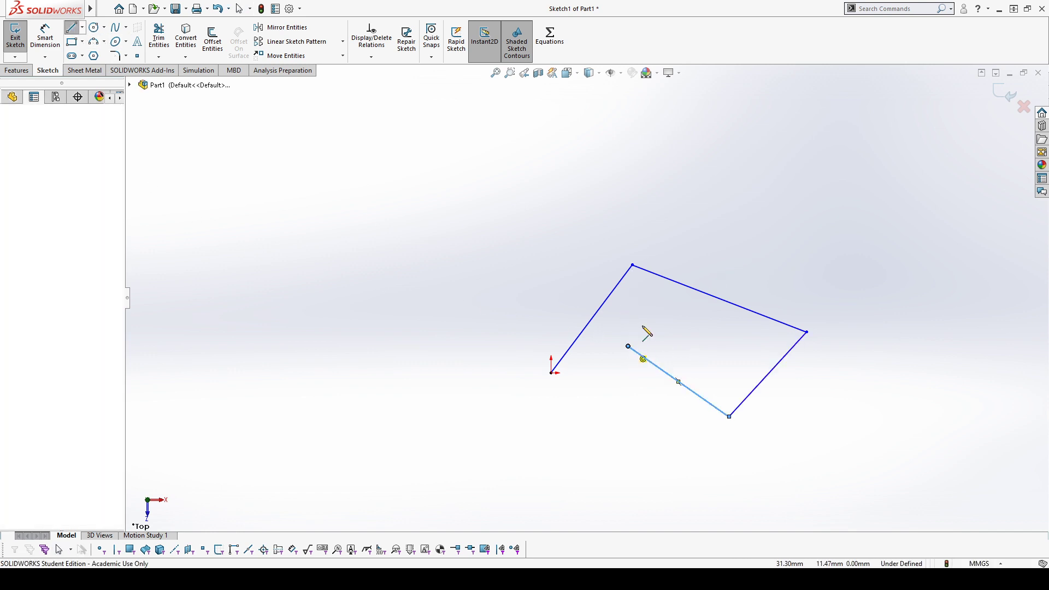
pyautogui.click(726, 244)
pyautogui.click(512, 170)
pyautogui.click(512, 327)
pyautogui.click(677, 322)
pyautogui.click(886, 300)
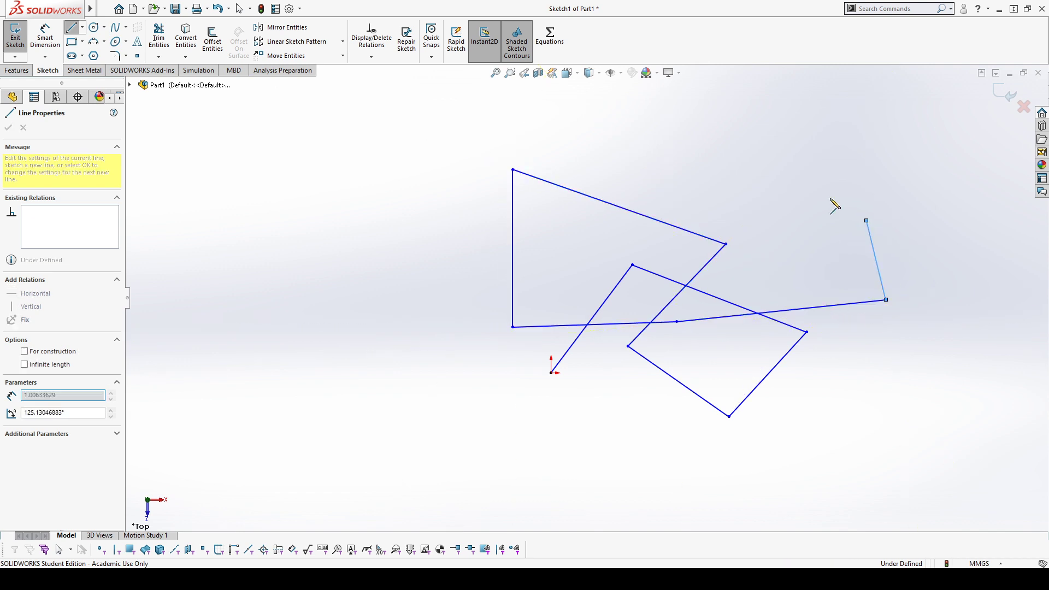
pyautogui.click(866, 220)
pyautogui.click(699, 146)
pyautogui.click(655, 244)
pyautogui.click(734, 373)
pyautogui.click(860, 416)
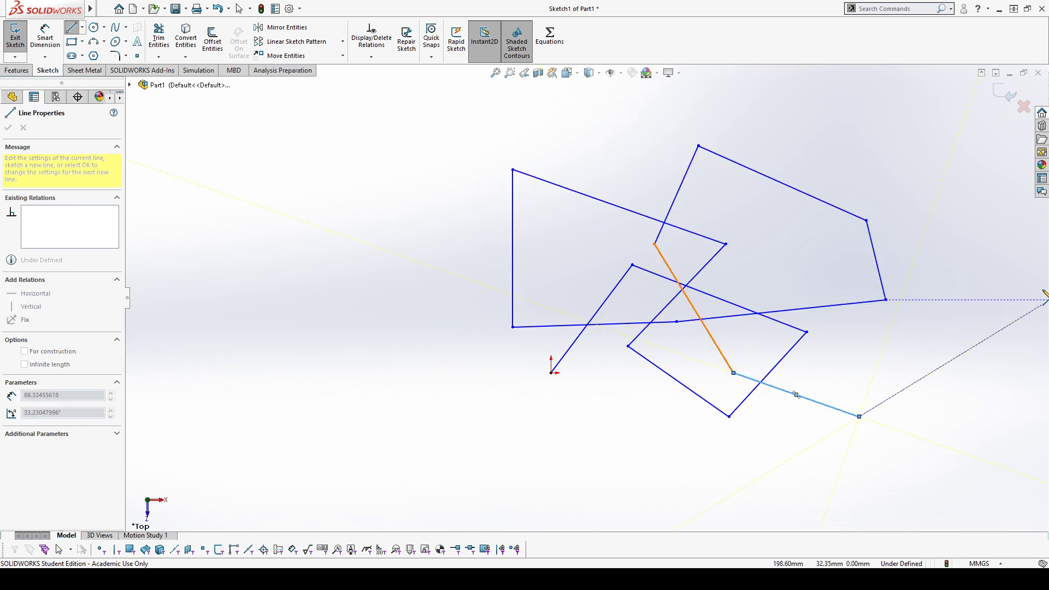
pyautogui.press('Escape')
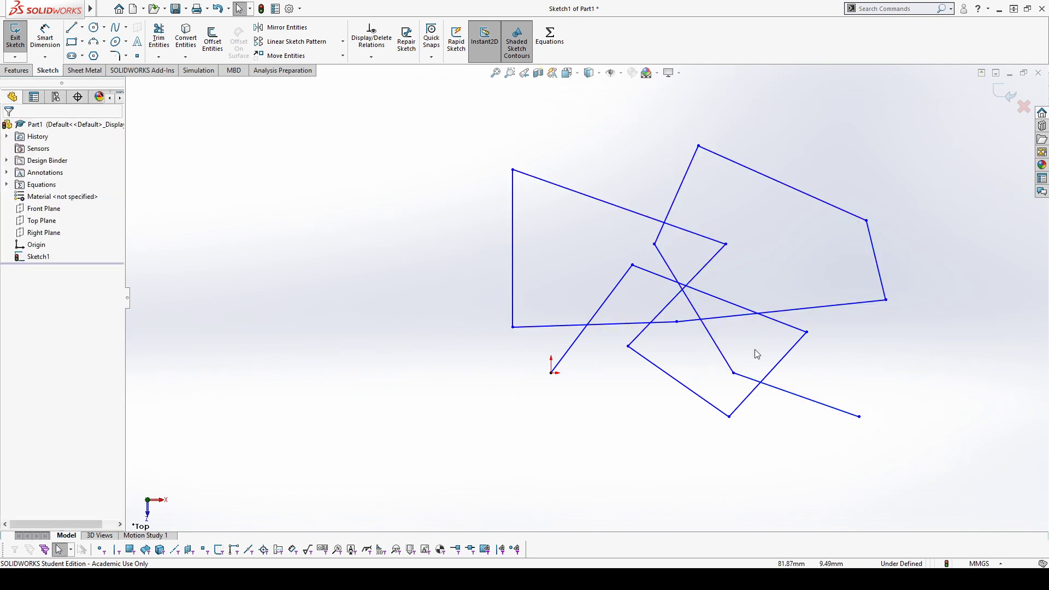
# Power trim the crossing line segments in the middle of the overlapping chain
pyautogui.click(161, 35)
pyautogui.moveTo(699, 356)
pyautogui.mouseDown()
pyautogui.moveTo(783, 316)
pyautogui.moveTo(731, 300)
pyautogui.moveTo(727, 321)
pyautogui.moveTo(688, 316)
pyautogui.moveTo(701, 298)
pyautogui.mouseUp()
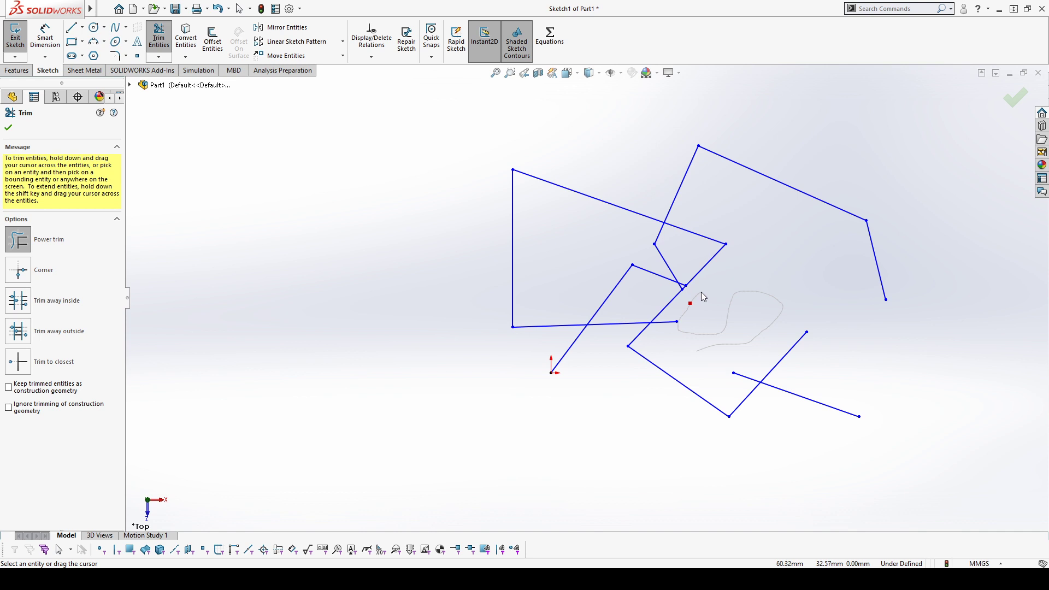
pyautogui.moveTo(704, 296)
pyautogui.mouseDown()
pyautogui.moveTo(683, 332)
pyautogui.moveTo(728, 323)
pyautogui.moveTo(736, 300)
pyautogui.moveTo(790, 316)
pyautogui.moveTo(779, 324)
pyautogui.moveTo(785, 278)
pyautogui.moveTo(732, 319)
pyautogui.moveTo(694, 299)
pyautogui.moveTo(666, 329)
pyautogui.mouseUp()
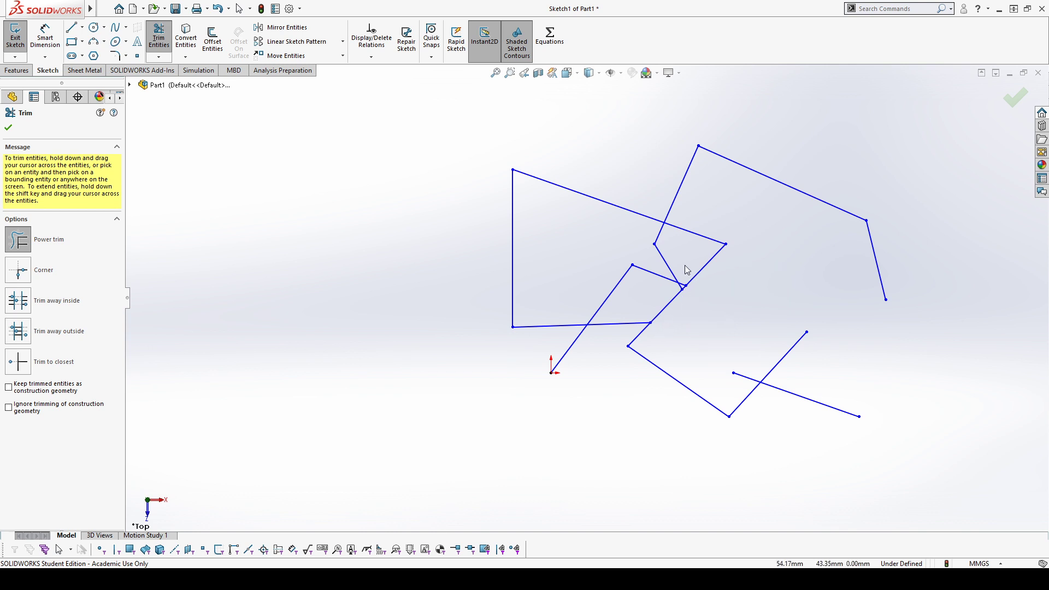
pyautogui.moveTo(682, 288); pyautogui.dragTo(687, 295)
pyautogui.hotkey('ctrl', 'z')
# Sketch a circle of about 29 mm radius to the left of the line chain, with its centre level with the origin
pyautogui.click(94, 31)
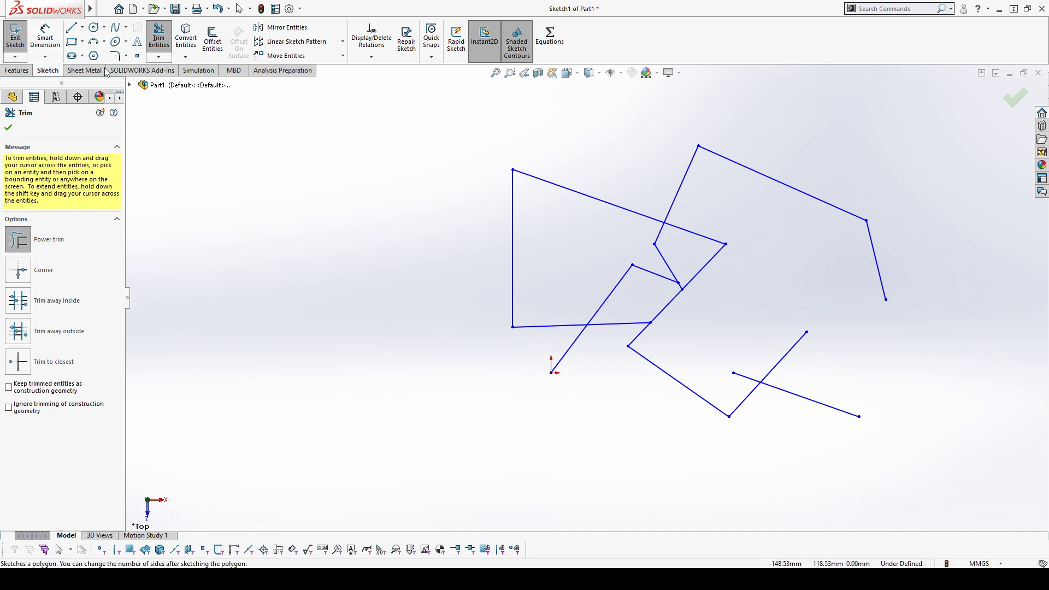
pyautogui.click(95, 31)
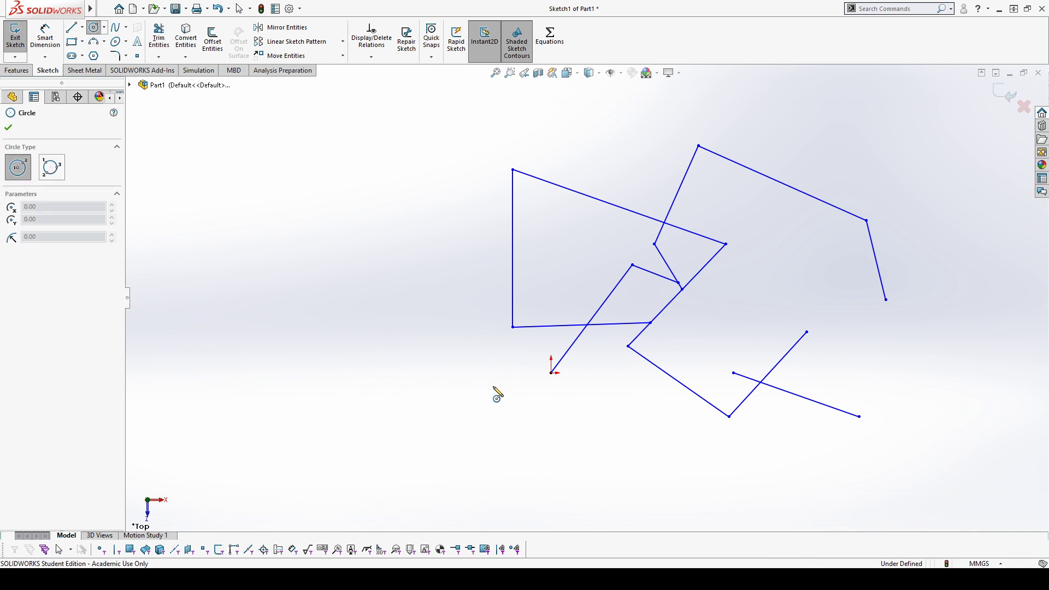
pyautogui.click(281, 373)
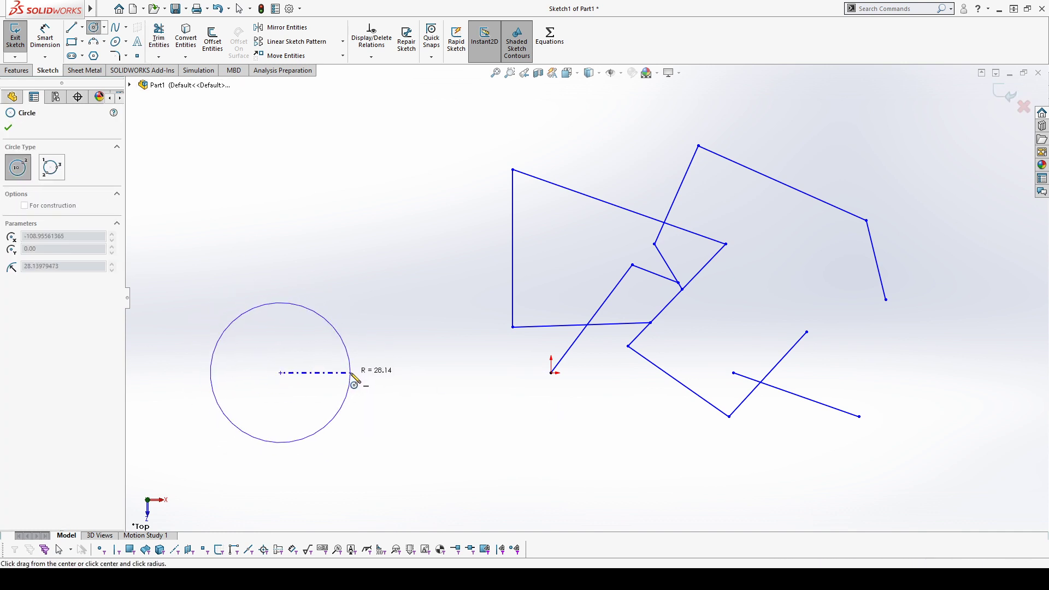
pyautogui.click(353, 376)
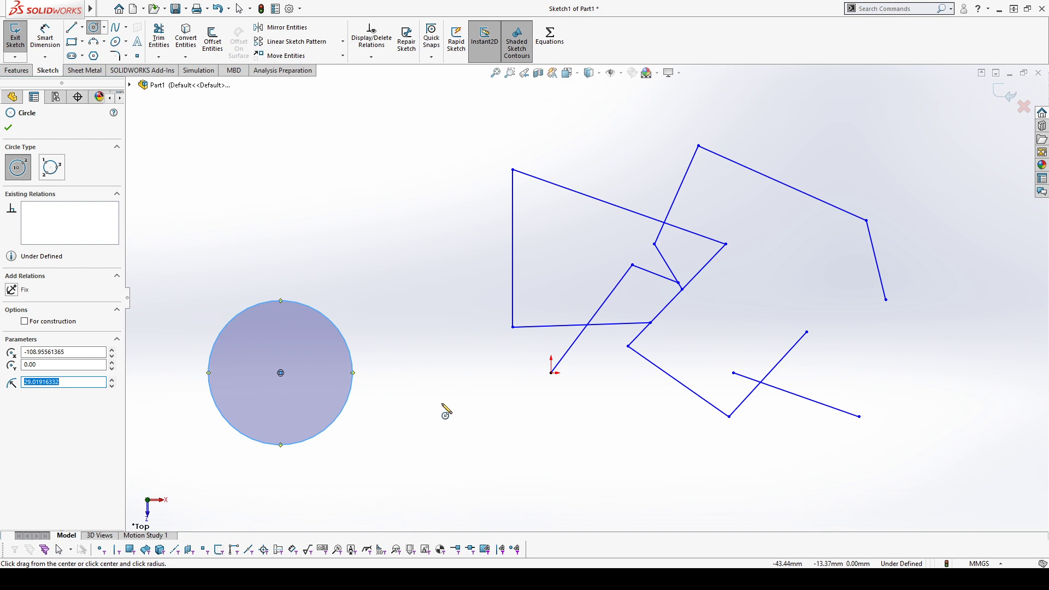
pyautogui.press('Escape')
pyautogui.click(452, 285)
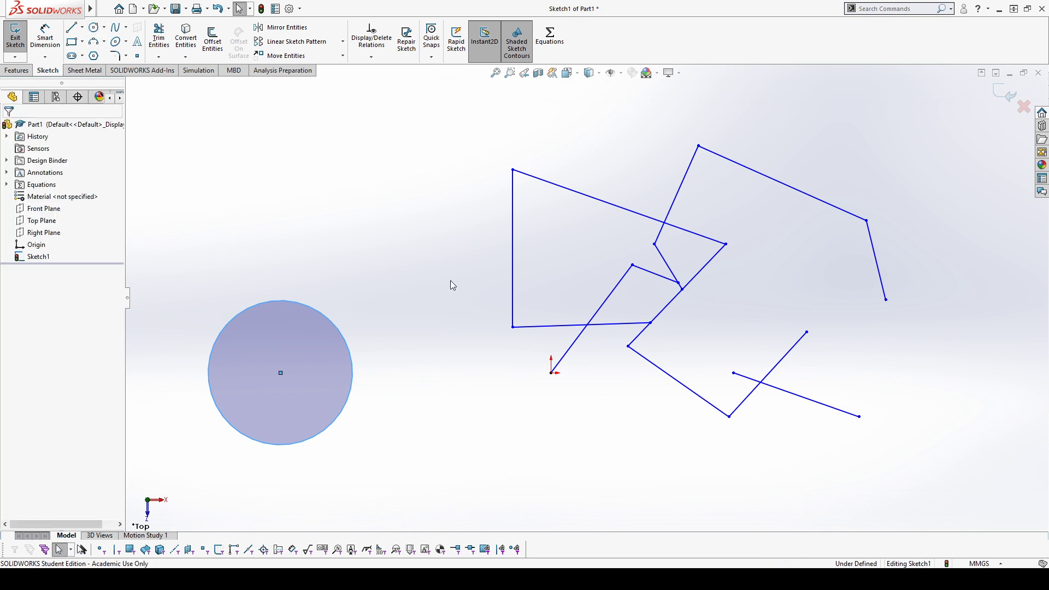
# Dimension the circle's diameter to 50 mm
pyautogui.click(46, 39)
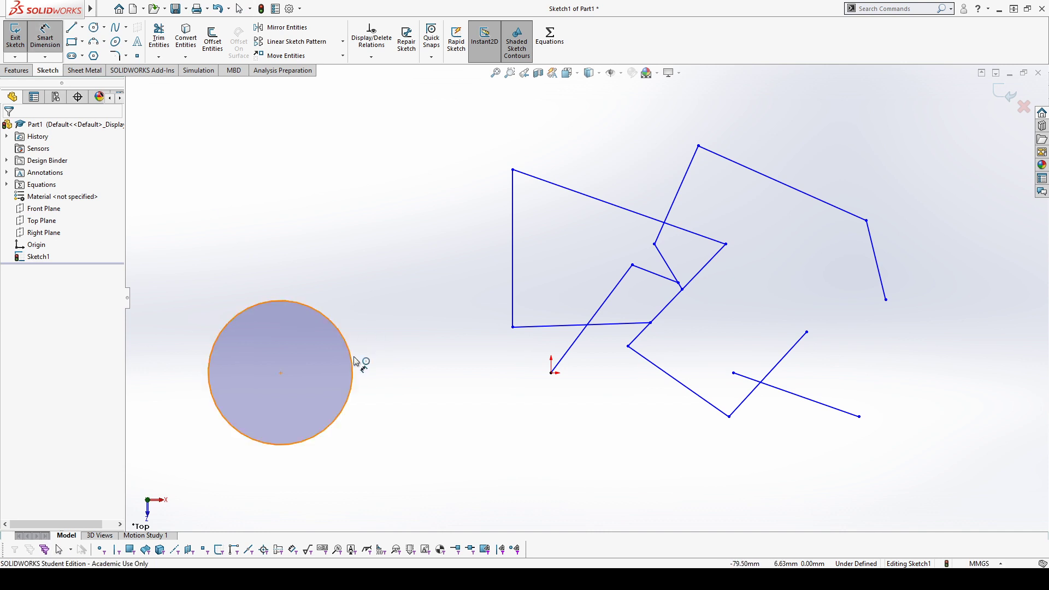
pyautogui.click(346, 349)
pyautogui.click(390, 365)
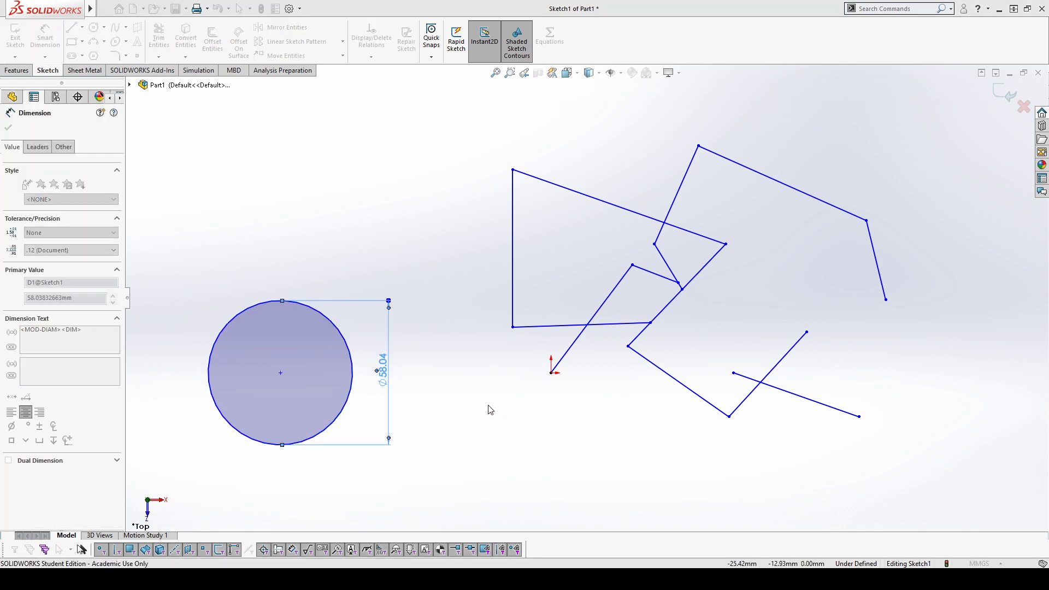
pyautogui.write('50')
pyautogui.press('Return')
pyautogui.scroll(3, 292, 328)
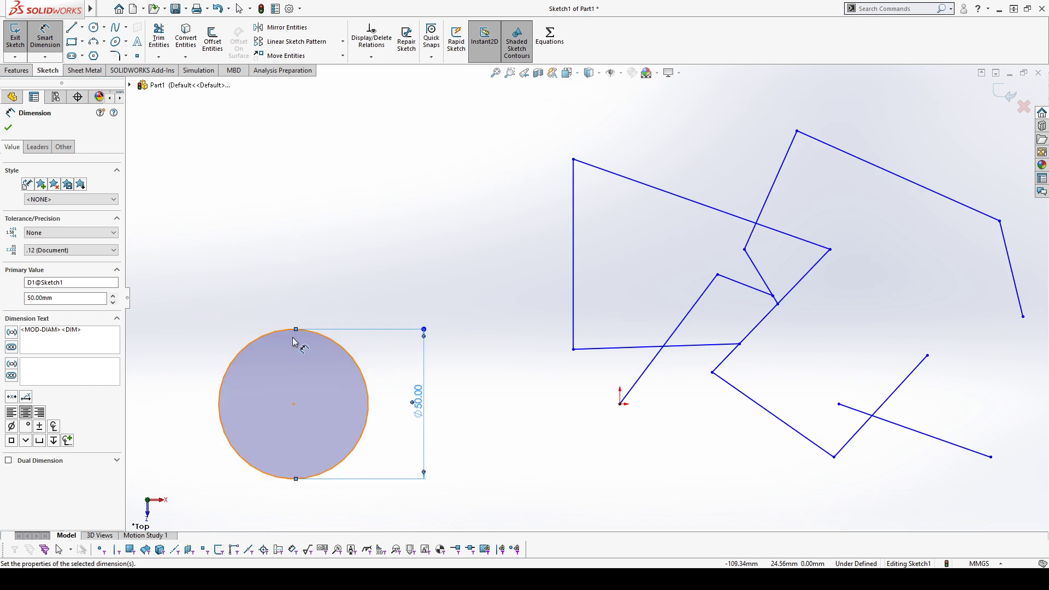
# Draw a horizontal chord about 24 mm long across the upper part of the circle, with both ends on its edge
pyautogui.click(72, 28)
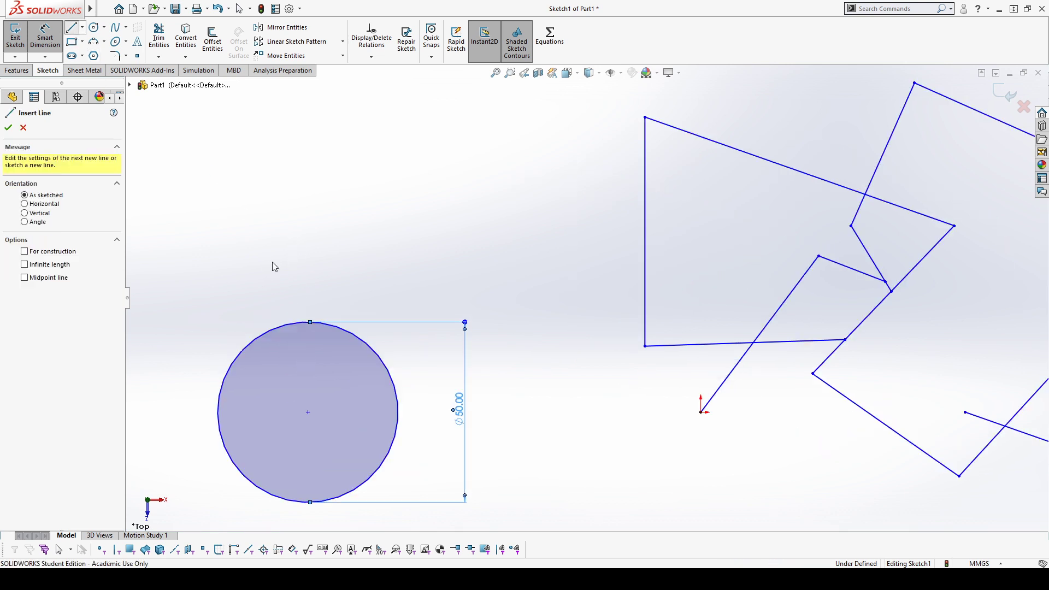
pyautogui.click(268, 332)
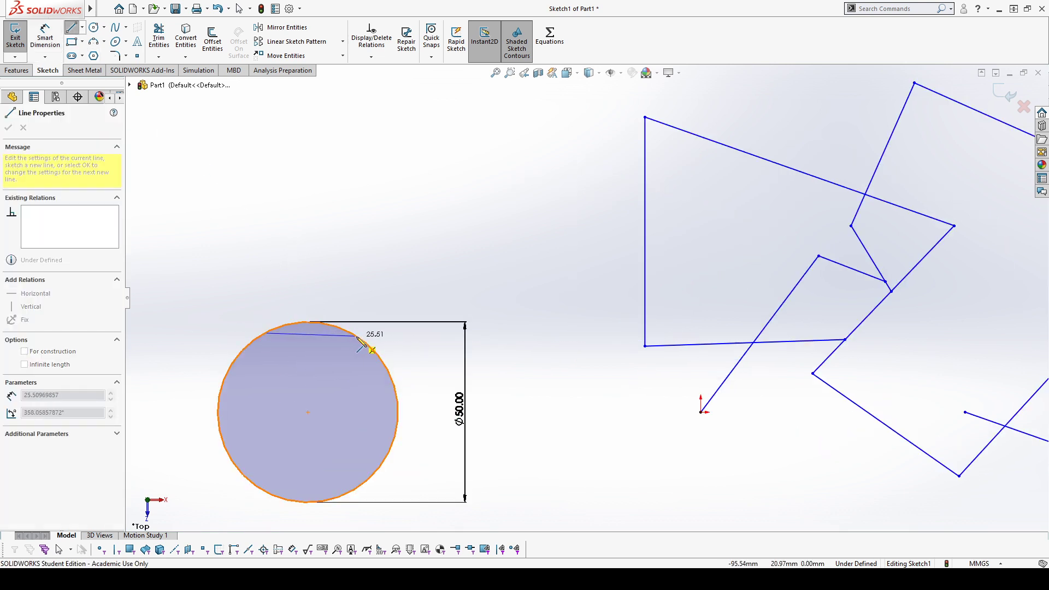
pyautogui.click(353, 333)
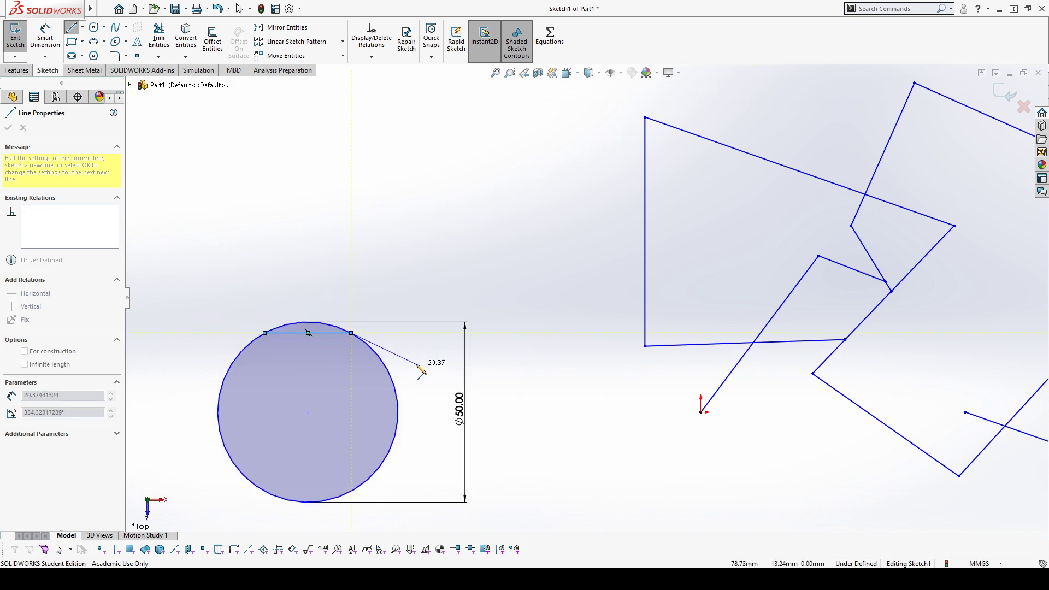
pyautogui.press('Escape')
pyautogui.click(327, 335)
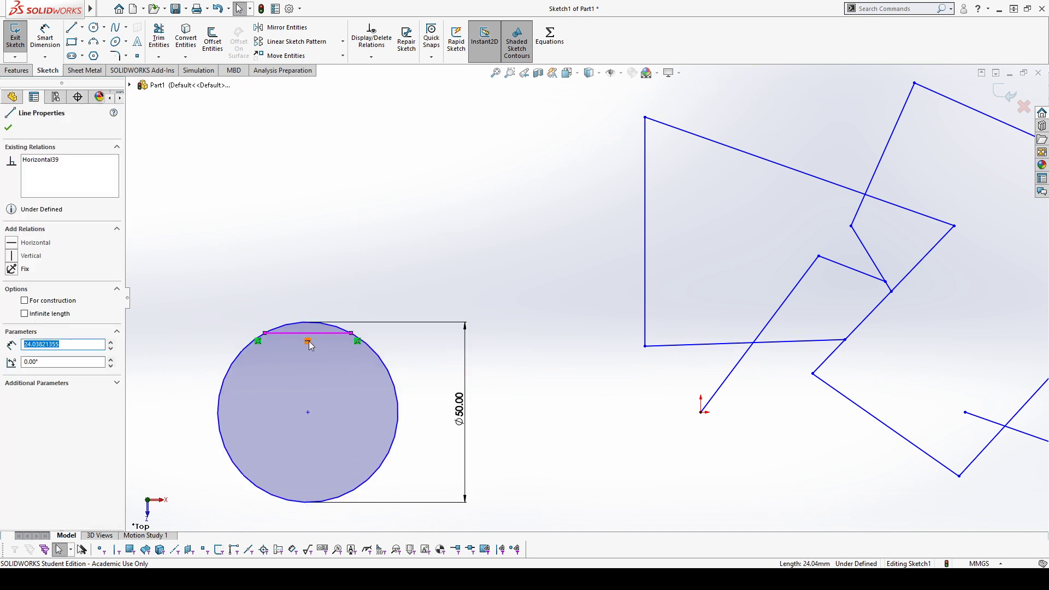
pyautogui.press('Escape')
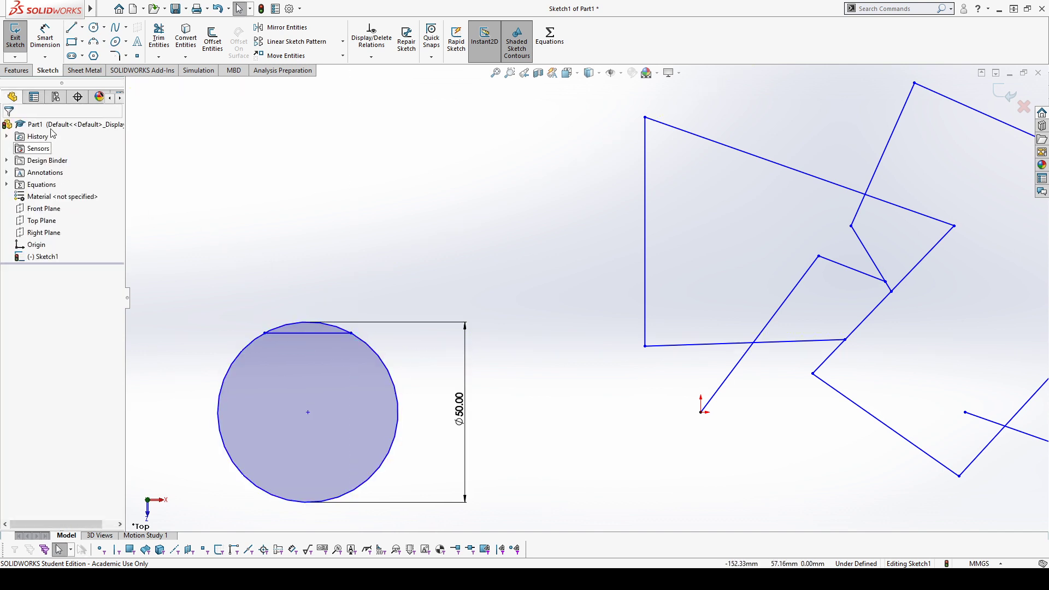
# Dimension the distance from the chord to the circle's centre as 22 mm
pyautogui.click(51, 40)
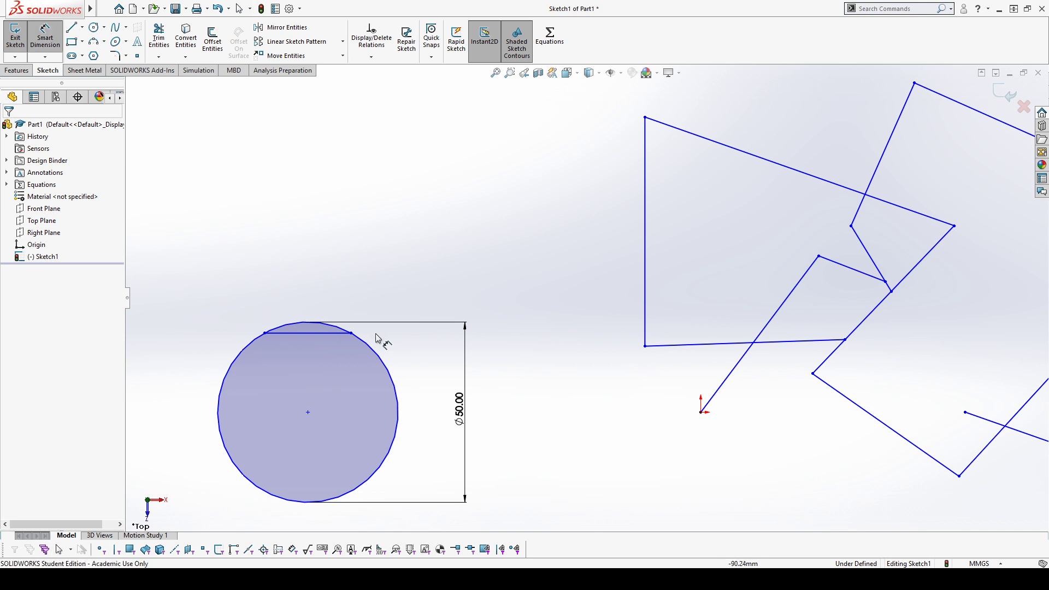
pyautogui.click(308, 334)
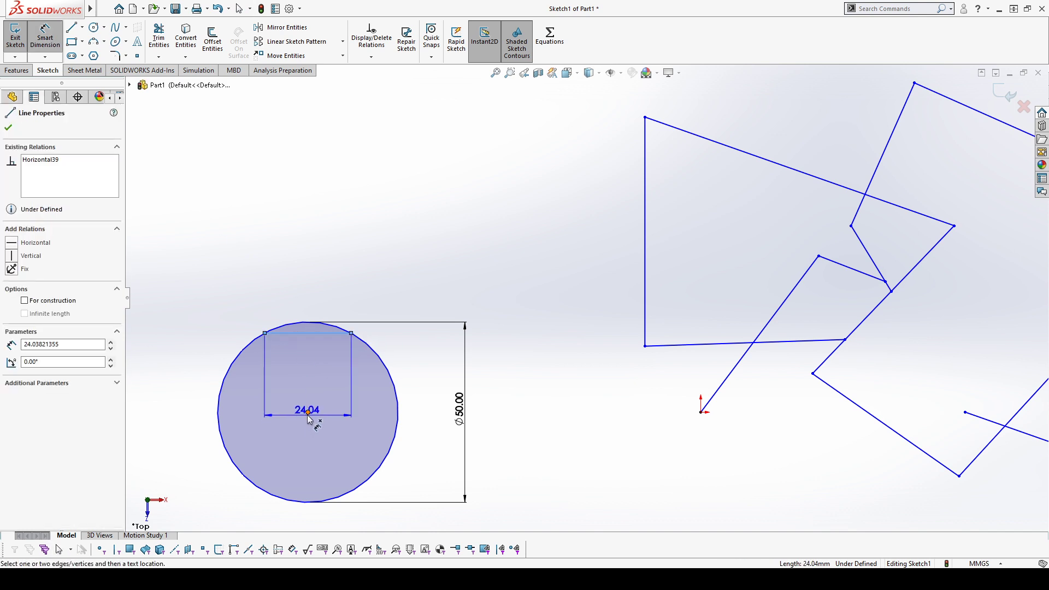
pyautogui.click(321, 412)
pyautogui.click(321, 372)
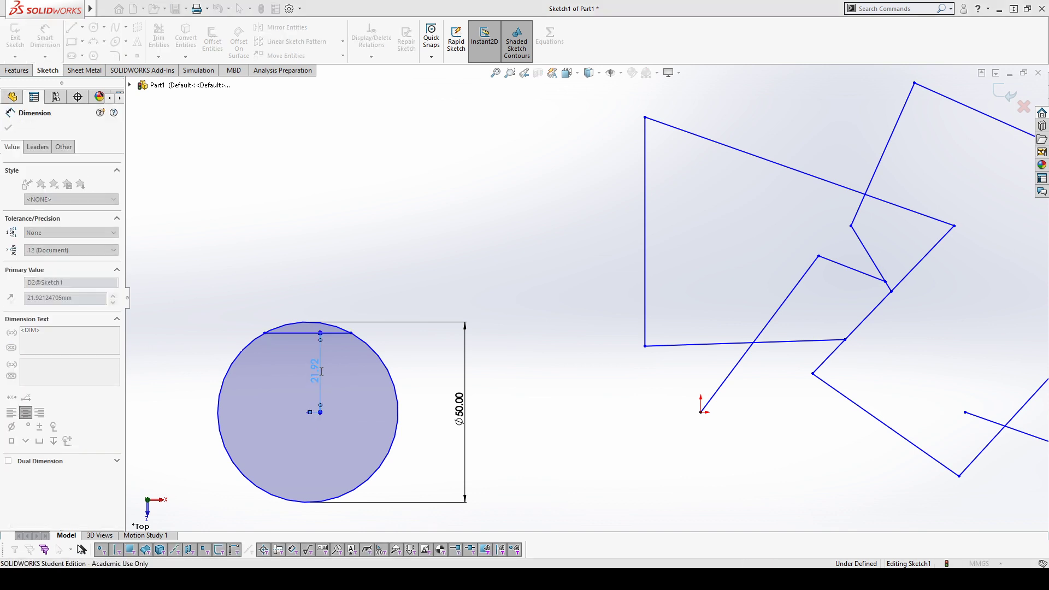
pyautogui.write('22')
pyautogui.press('Return')
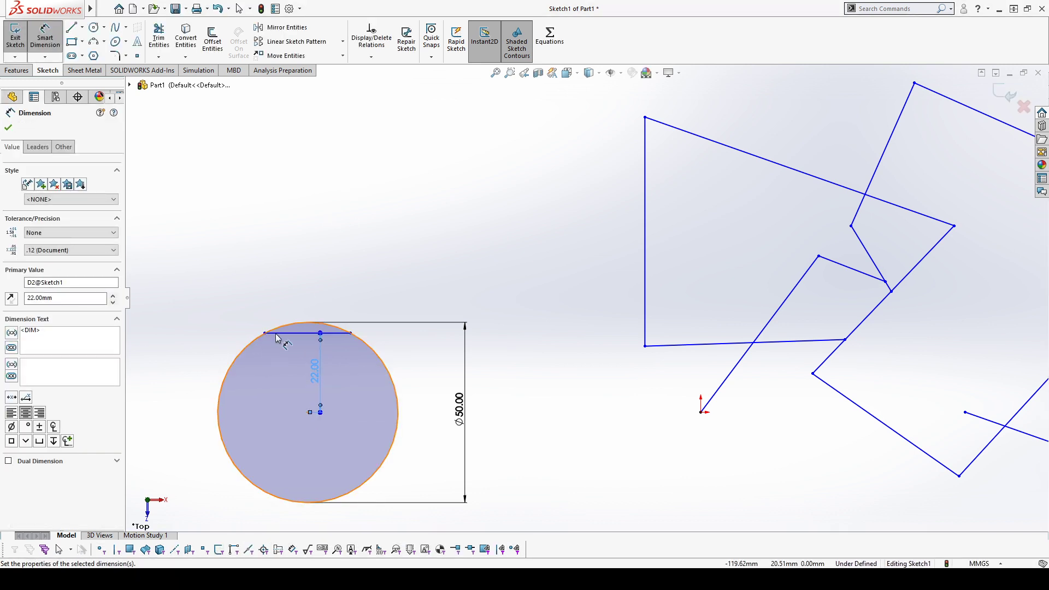
# Power trim the circle's arc above the chord to leave a flat top
pyautogui.click(159, 38)
pyautogui.moveTo(300, 304); pyautogui.dragTo(306, 328)
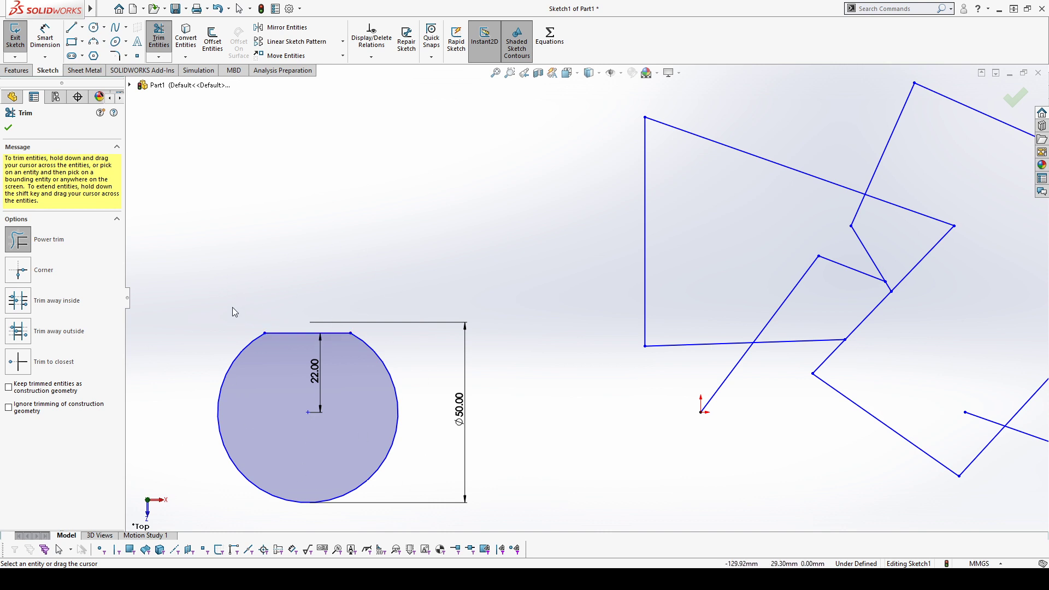
pyautogui.press('z')
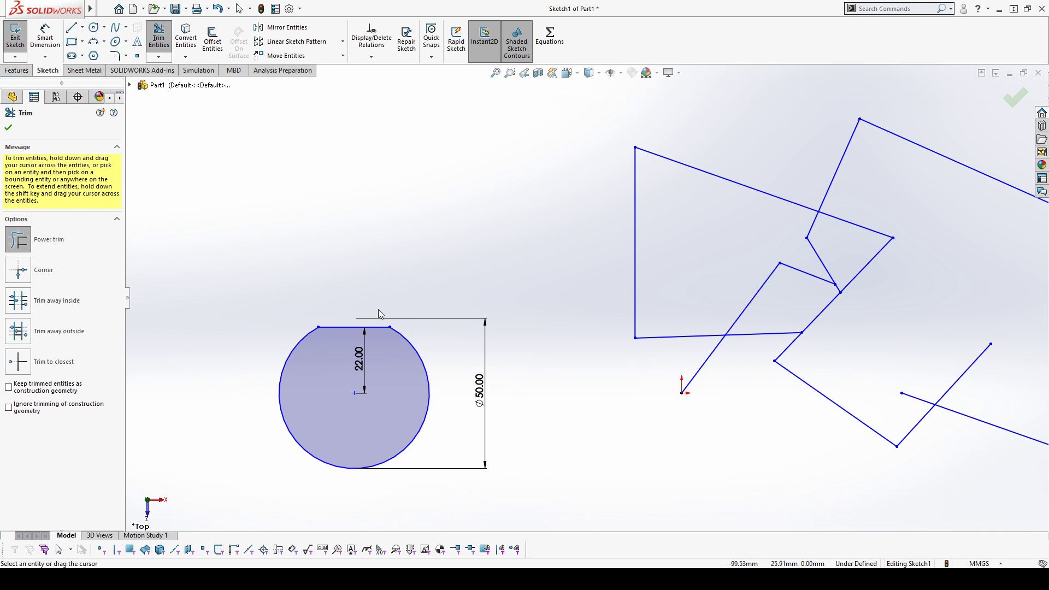
# Draw two connected lines from below the circle to its centre and out past its lower right edge
pyautogui.click(72, 29)
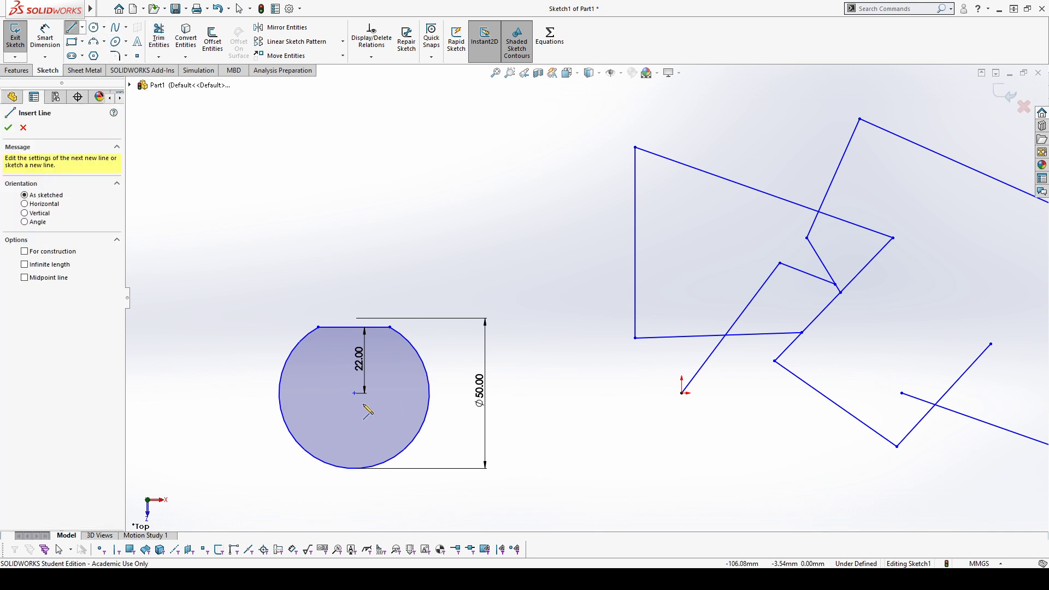
pyautogui.click(358, 494)
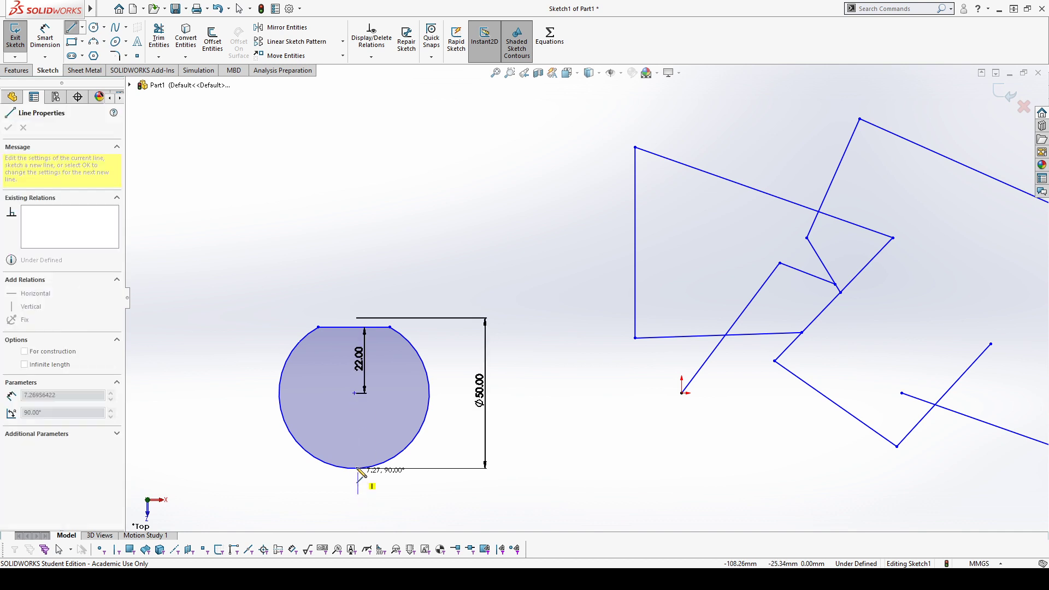
pyautogui.click(354, 393)
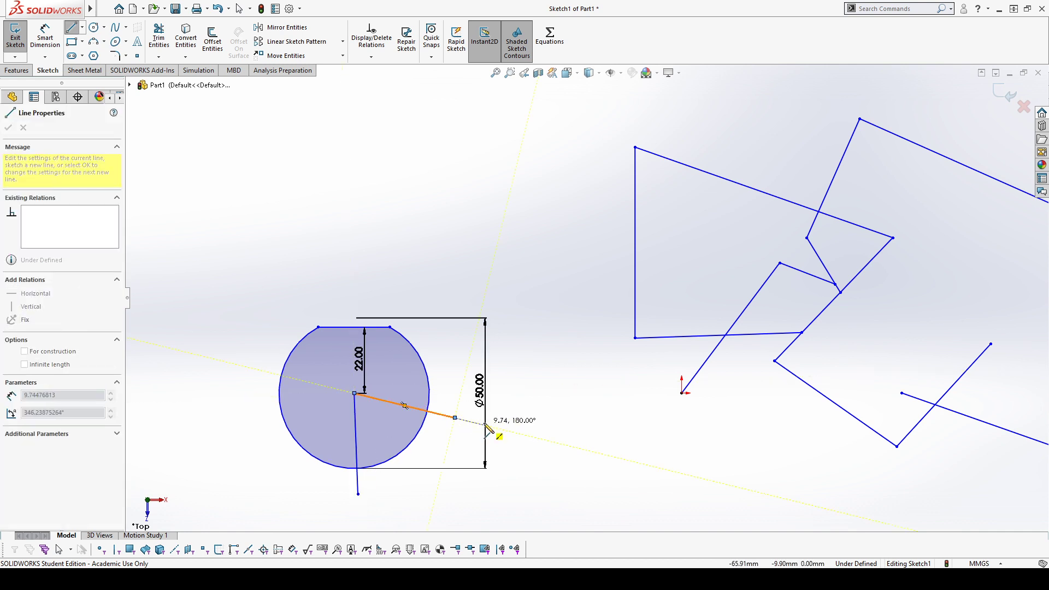
pyautogui.click(456, 417)
pyautogui.press('Escape')
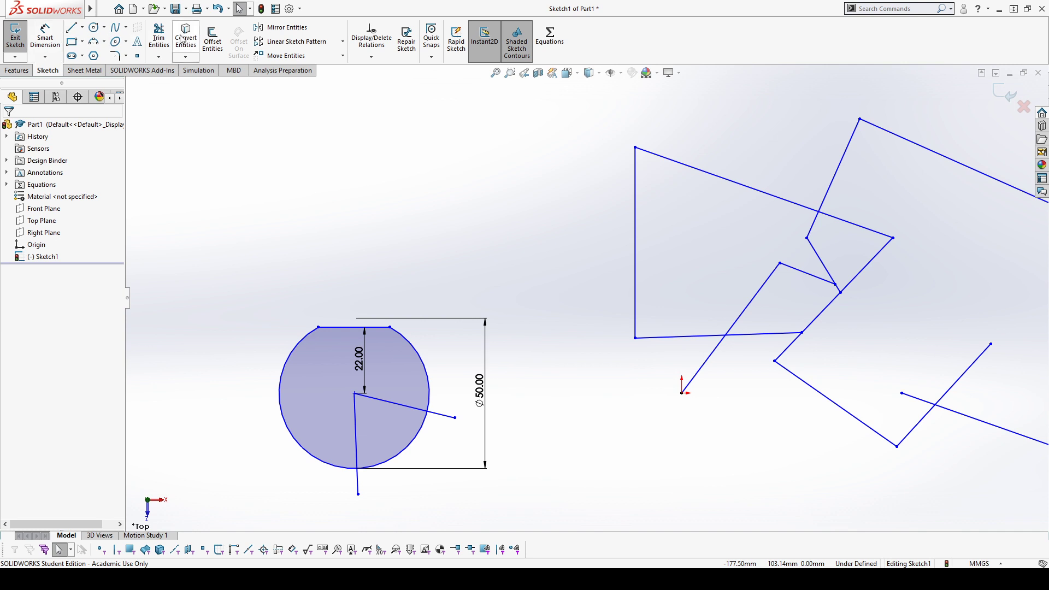
# Power trim the overhanging line ends and the arc between the two lines to cut out a wedge
pyautogui.click(159, 38)
pyautogui.moveTo(457, 403)
pyautogui.mouseDown()
pyautogui.moveTo(405, 431)
pyautogui.moveTo(328, 512)
pyautogui.mouseUp()
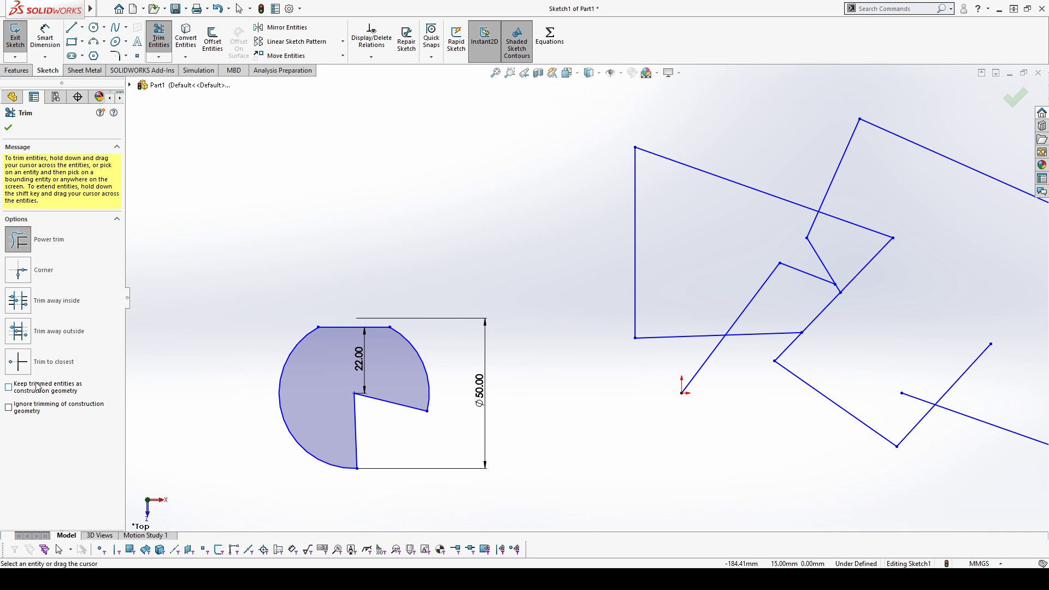
pyautogui.press('Escape')
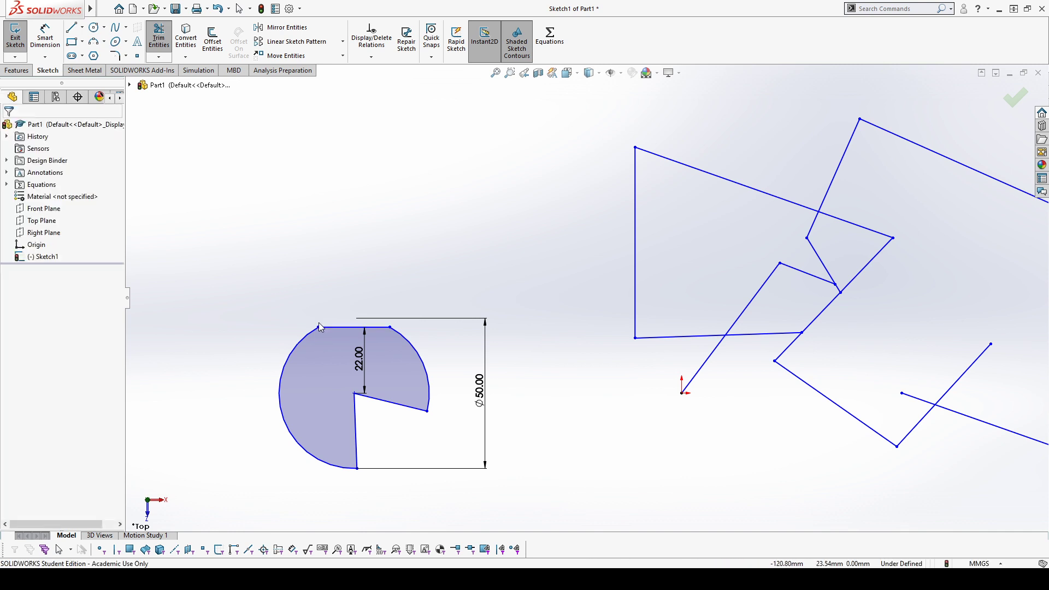
# Undo the wedge trim, the two centre lines and the trim of the arc above the chord
pyautogui.hotkey('ctrl', 'z')
pyautogui.hotkey('ctrl', 'z')
pyautogui.hotkey('ctrl', 'z')
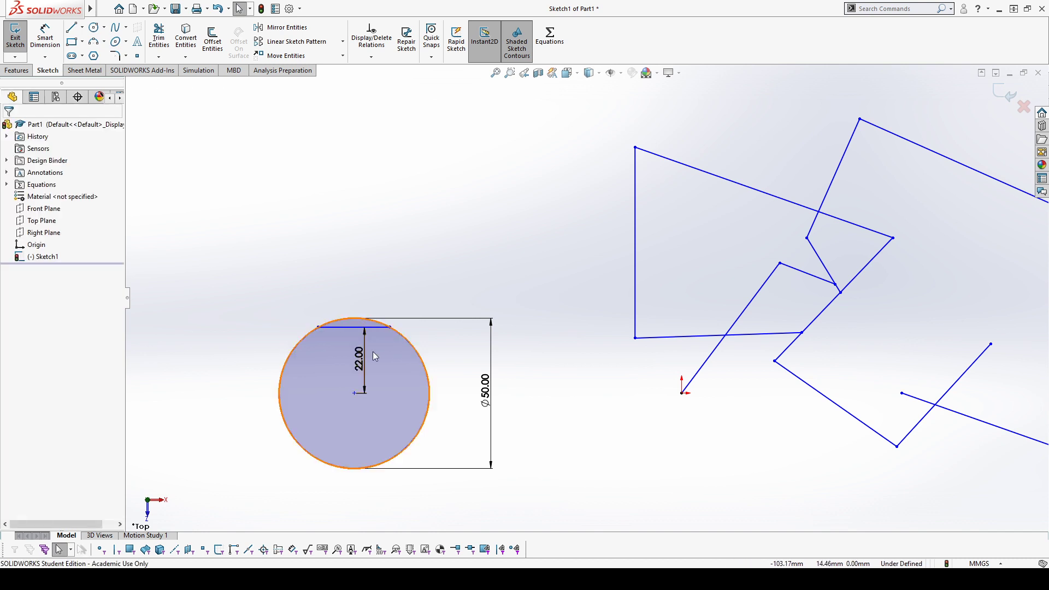
# Replace the 22 mm chord-to-centre dimension with a 3 mm dimension between the chord and the top of the circle
pyautogui.click(365, 377)
pyautogui.press('Delete')
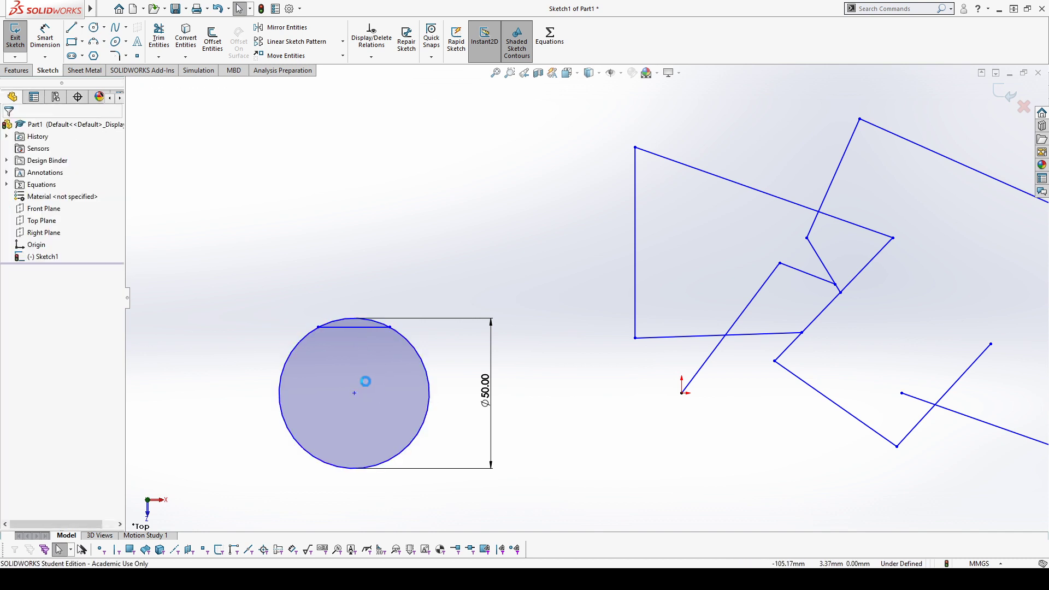
pyautogui.click(46, 39)
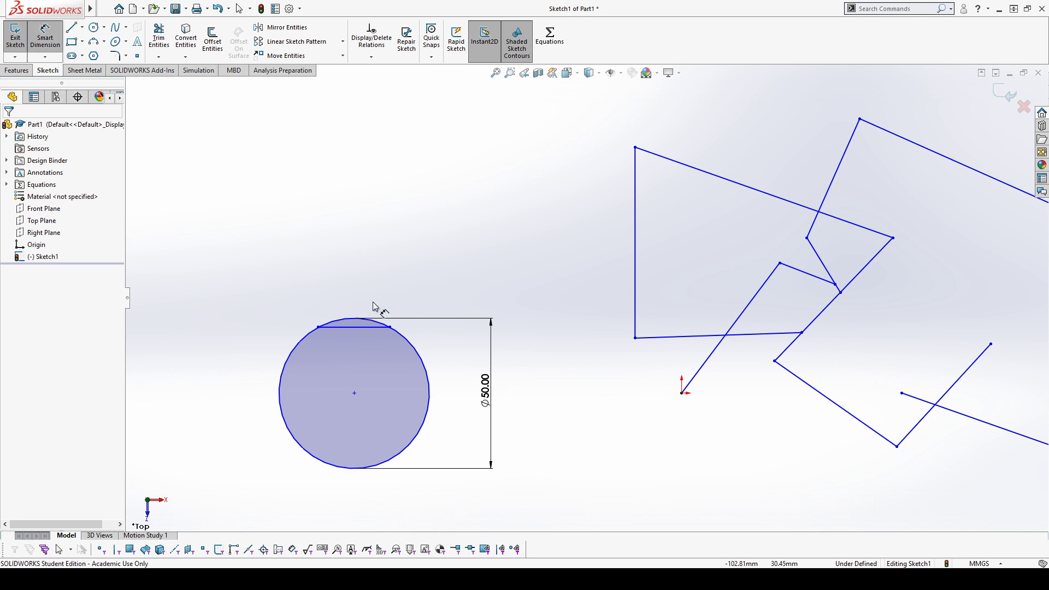
pyautogui.click(356, 323)
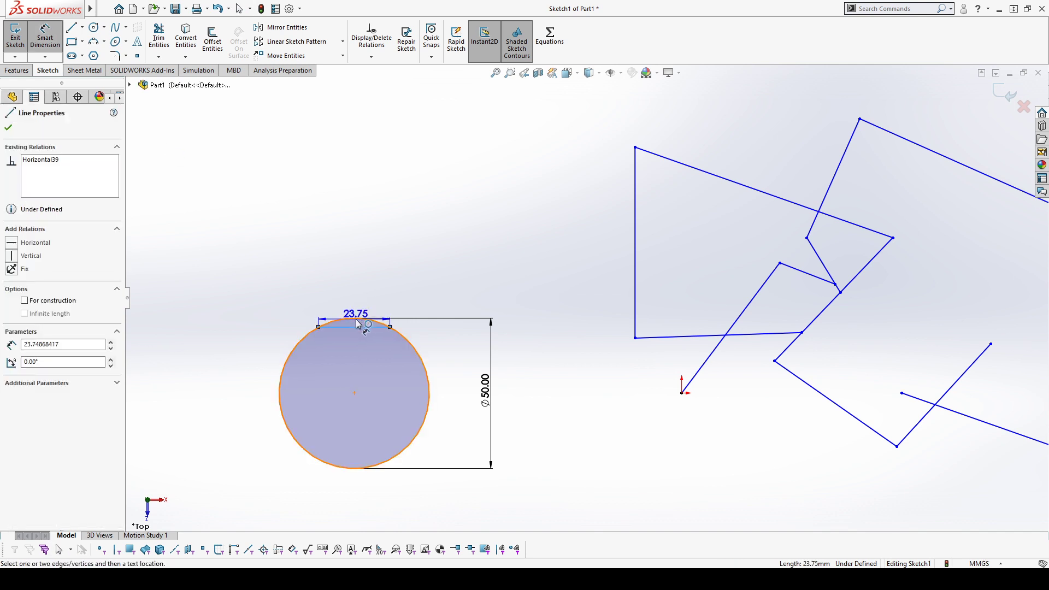
pyautogui.click(357, 320)
pyautogui.click(356, 319)
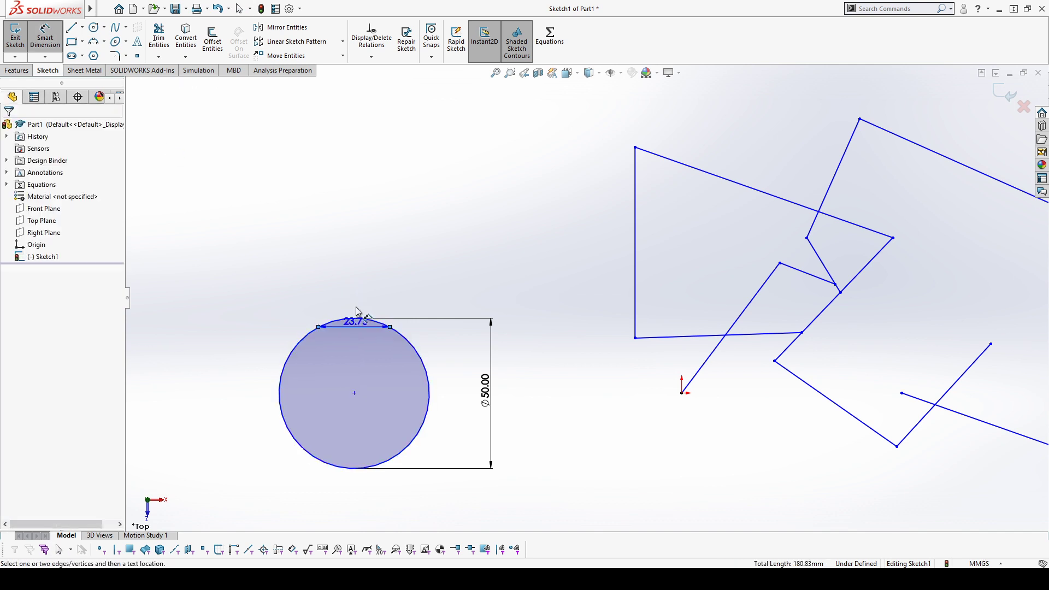
pyautogui.click(355, 320)
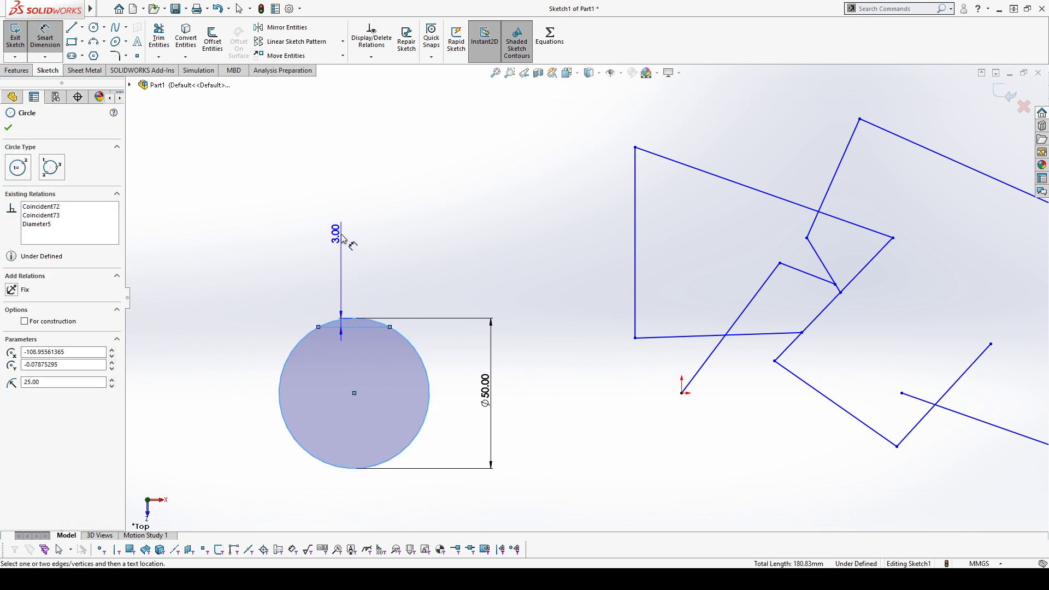
pyautogui.click(343, 234)
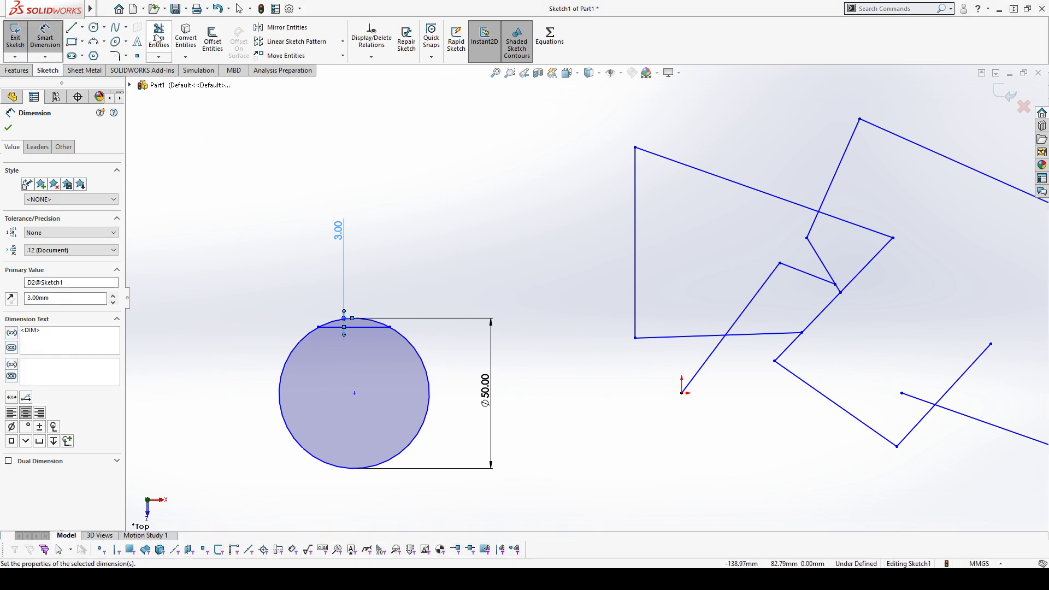
# Power trim the arc above the chord, leaving the circle with a flat top edge
pyautogui.click(158, 38)
pyautogui.click(367, 321)
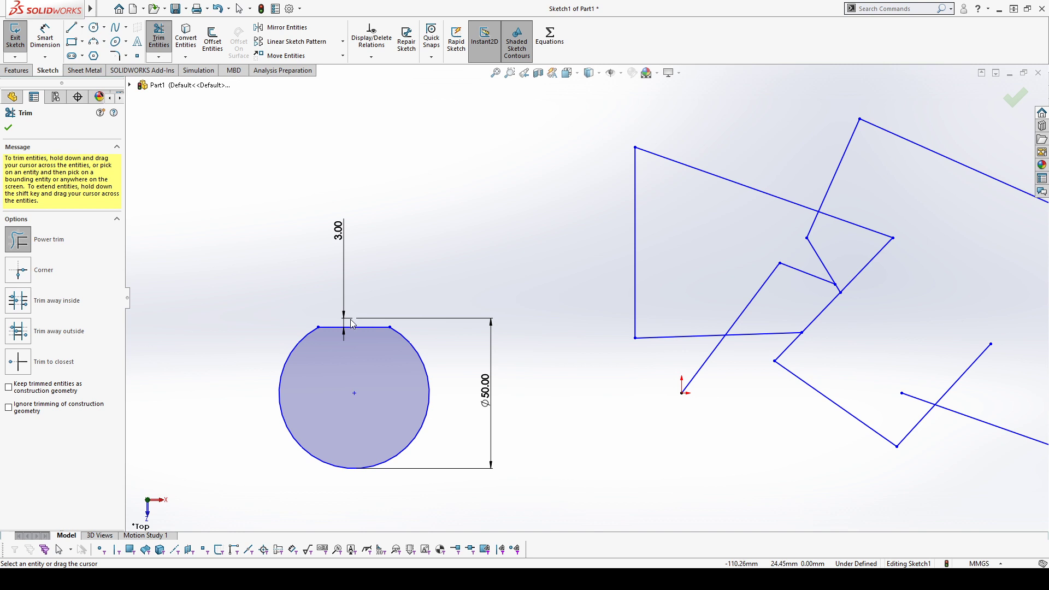
pyautogui.scroll(-5, 356, 324)
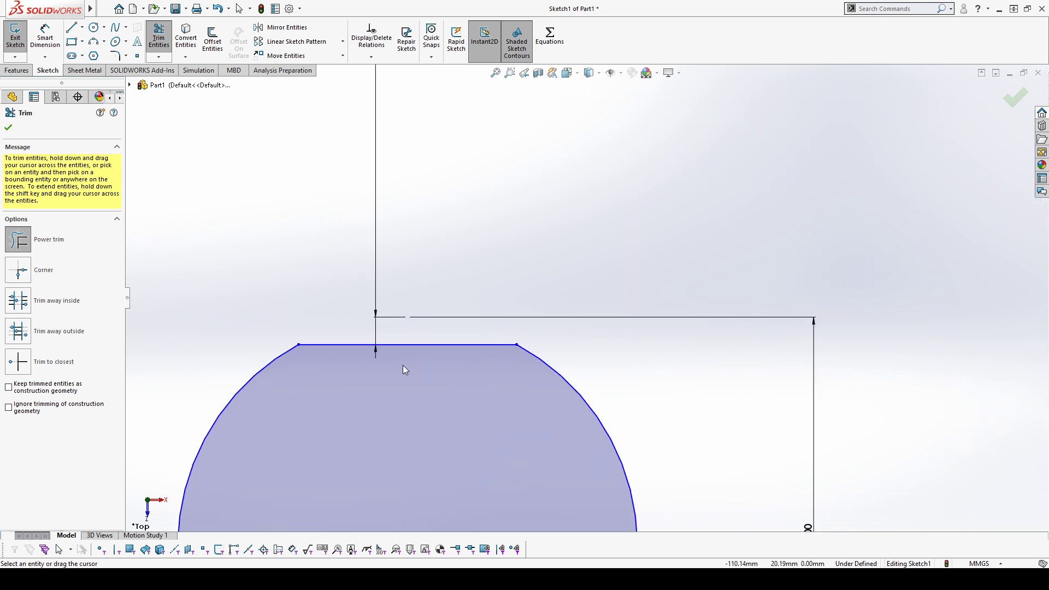
pyautogui.scroll(4, 443, 339)
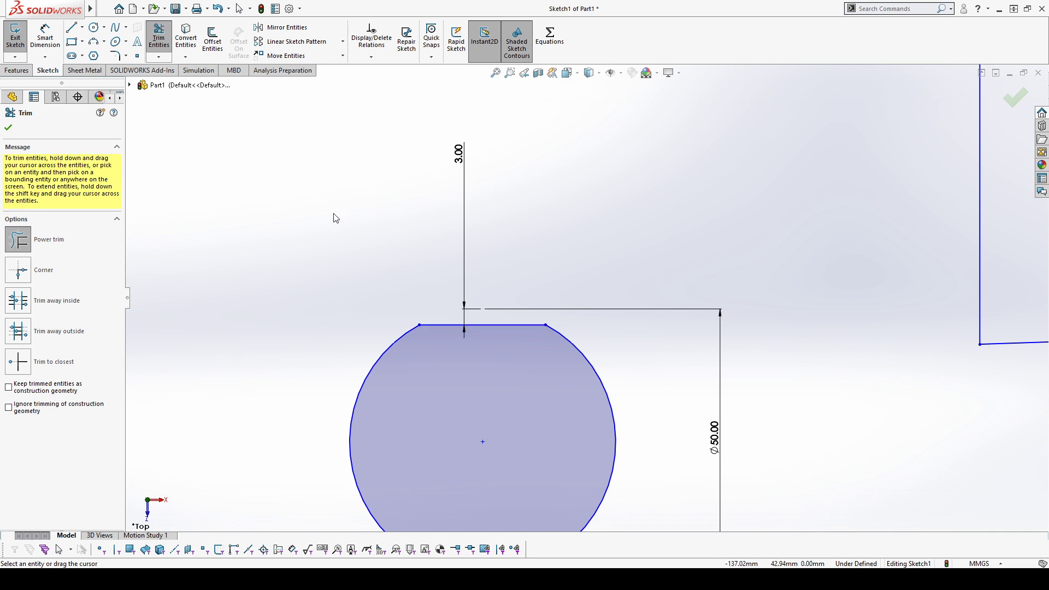
# Undo the arc trim and power trim the arc above the chord again, keeping the trimmed entities as construction geometry
pyautogui.press('Escape')
pyautogui.hotkey('ctrl', 'z')
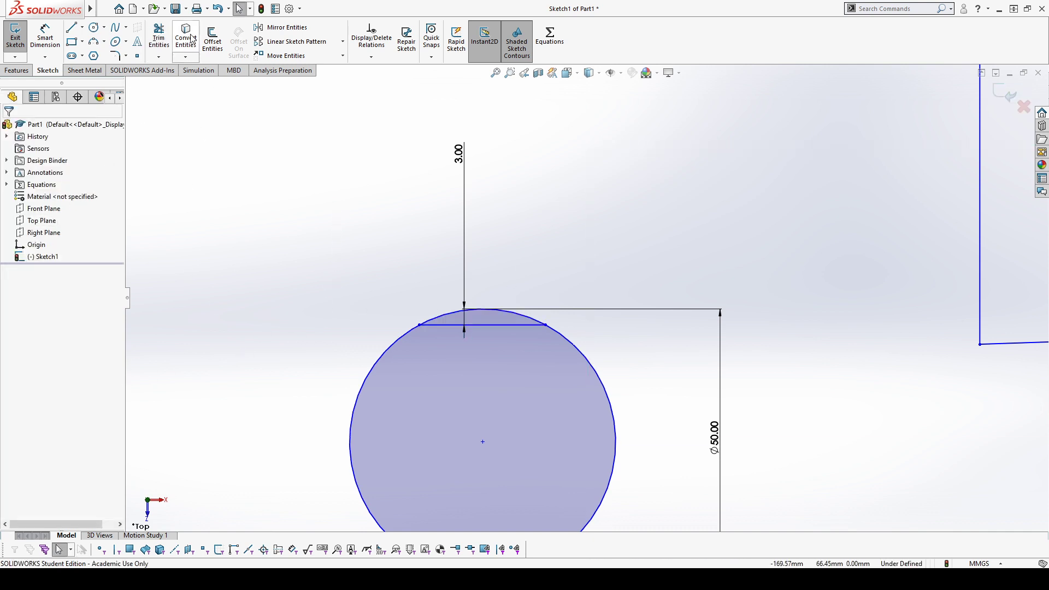
pyautogui.press('Return')
pyautogui.click(52, 390)
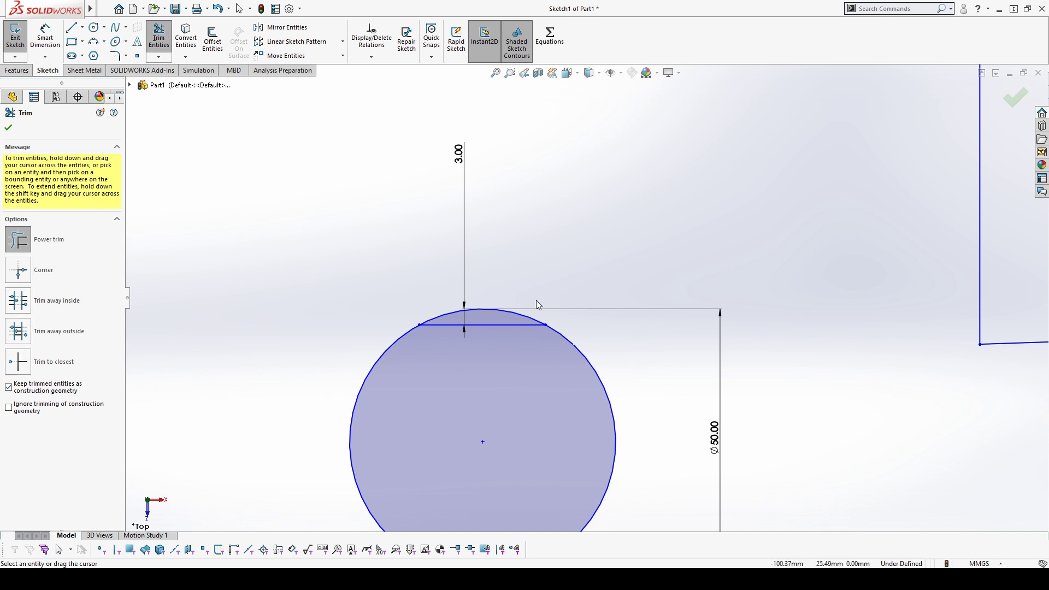
pyautogui.moveTo(494, 304); pyautogui.dragTo(491, 319)
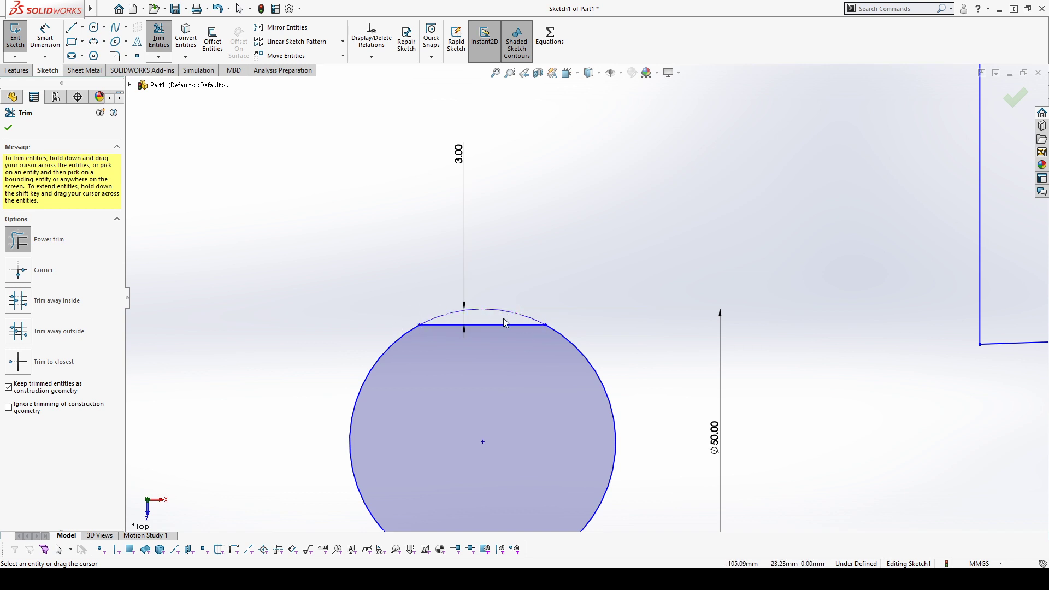
pyautogui.scroll(2, 481, 385)
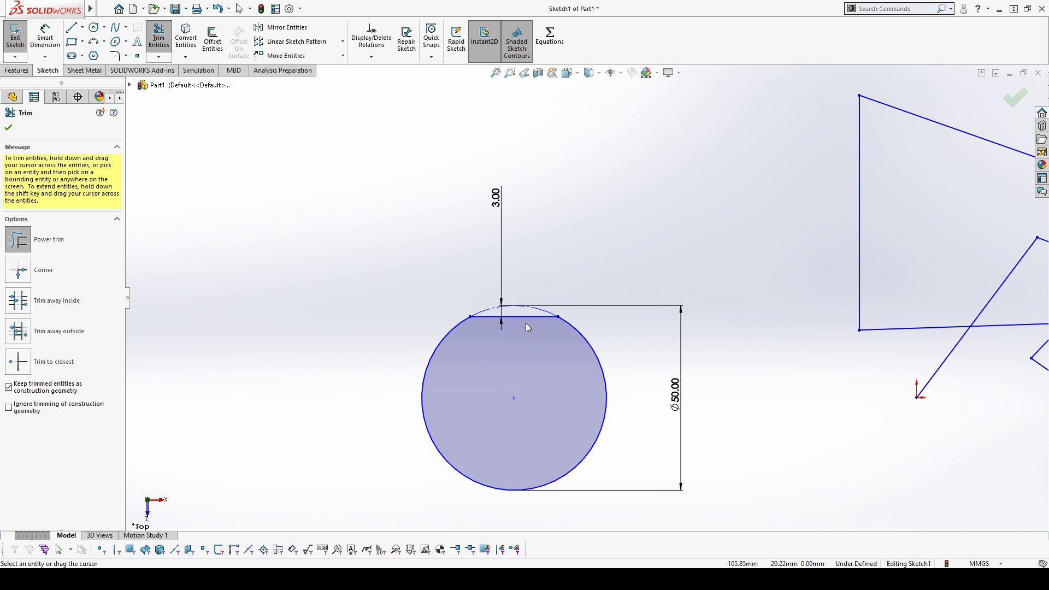
pyautogui.scroll(2, 533, 328)
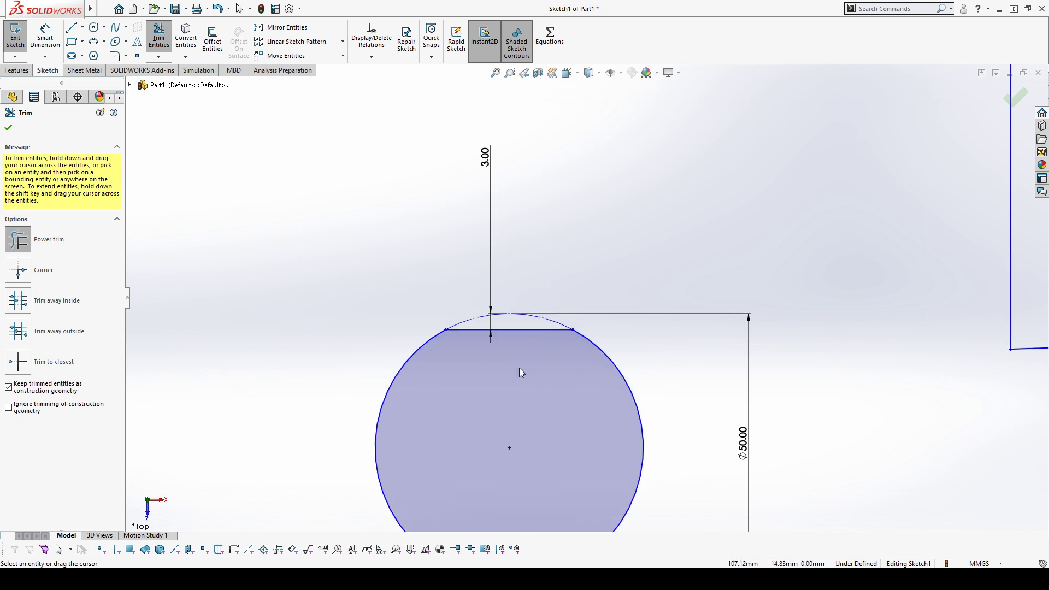
pyautogui.scroll(-3, 519, 369)
pyautogui.scroll(1, 516, 393)
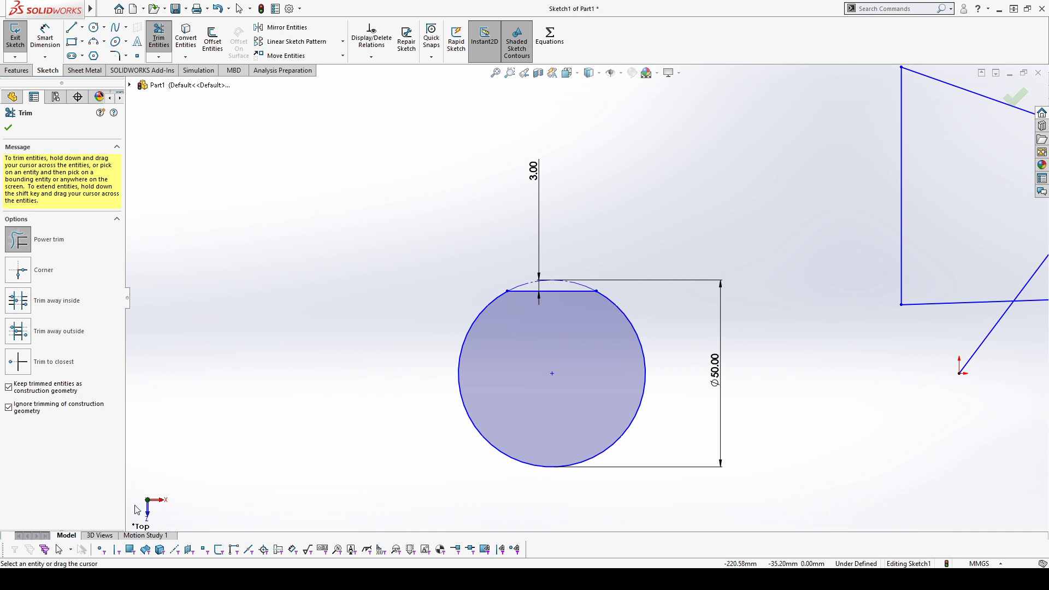
pyautogui.click(47, 412)
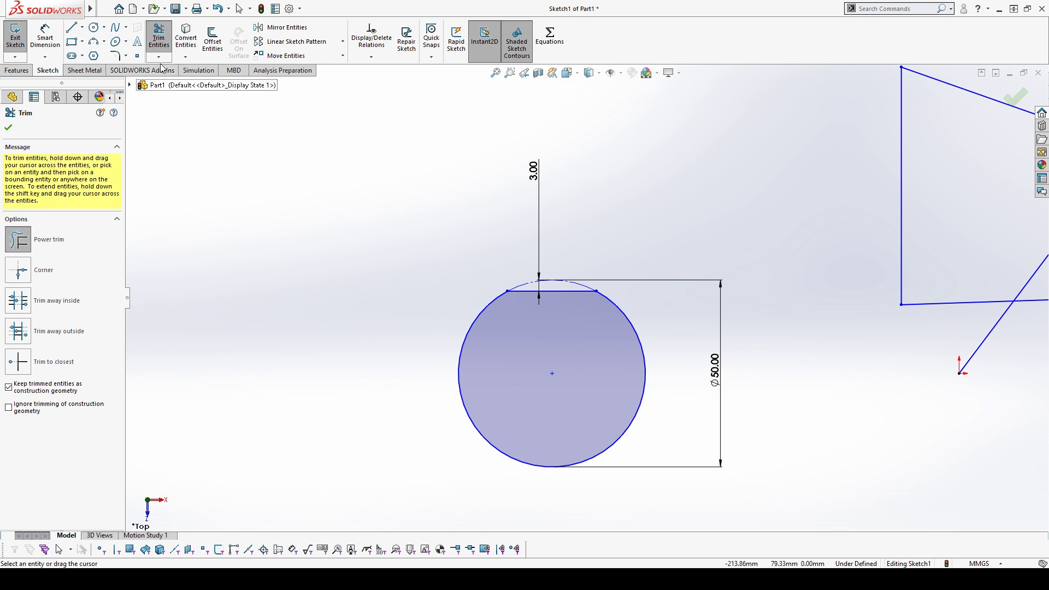
# Extend the inner end of the loose lower line to the central diagonal with Extend Entities and check the extended line
pyautogui.scroll(5, 464, 175)
pyautogui.scroll(2, 891, 309)
pyautogui.scroll(-4, 888, 309)
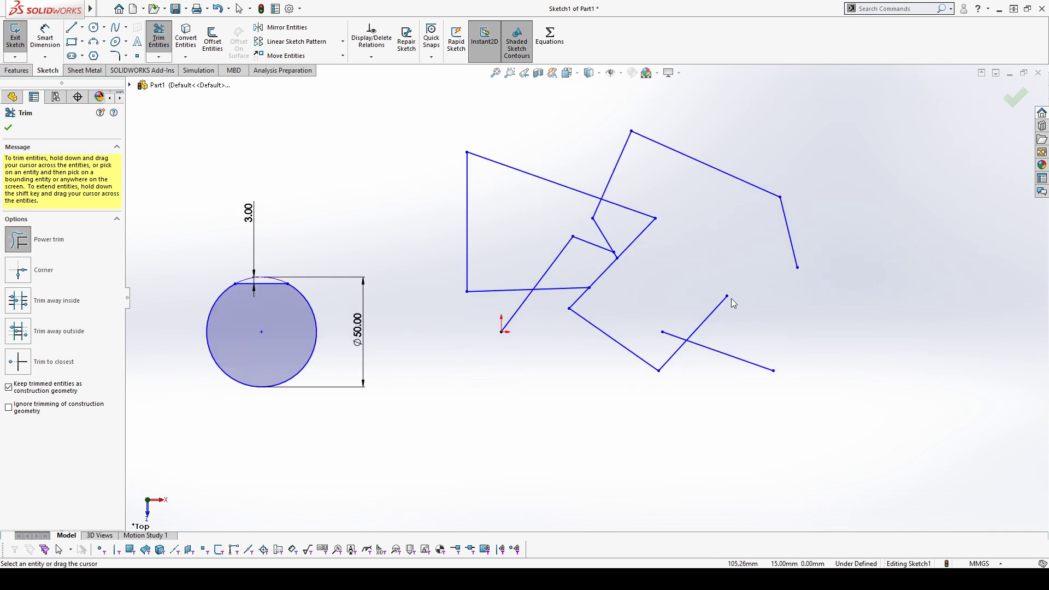
pyautogui.click(158, 57)
pyautogui.click(168, 84)
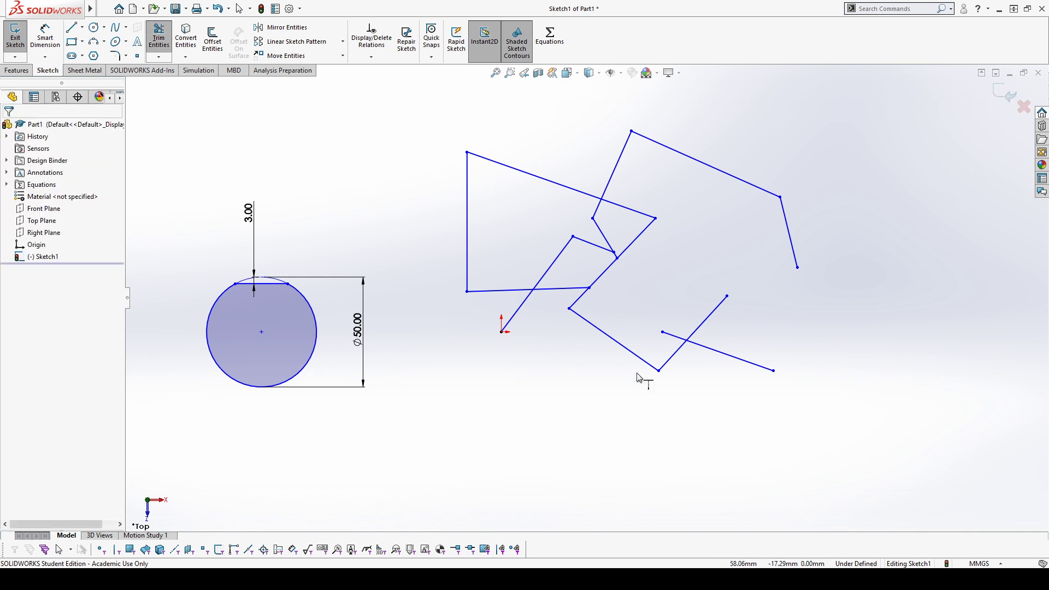
pyautogui.scroll(-2, 658, 323)
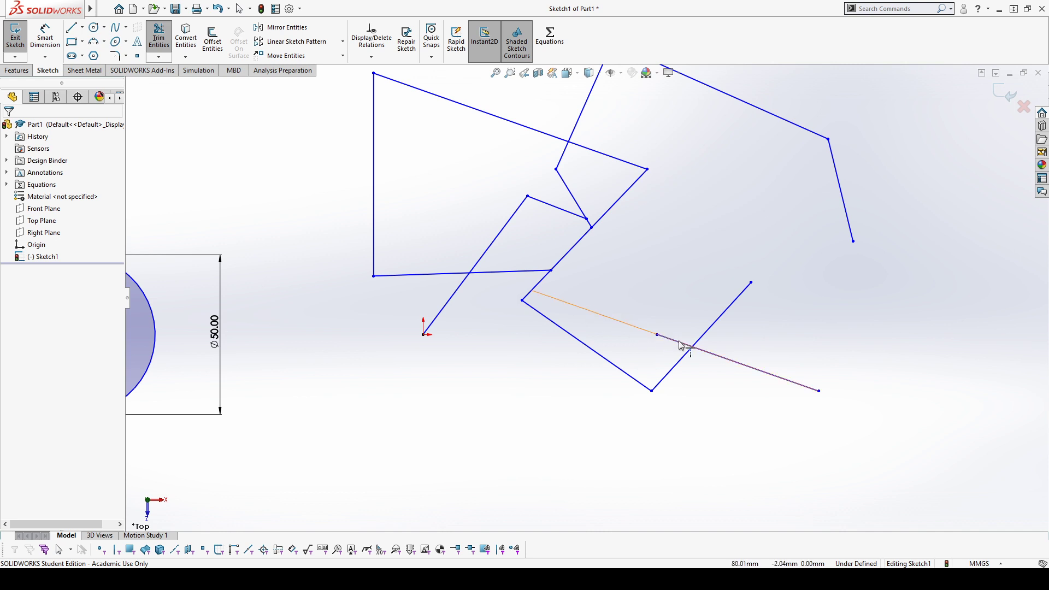
pyautogui.click(680, 347)
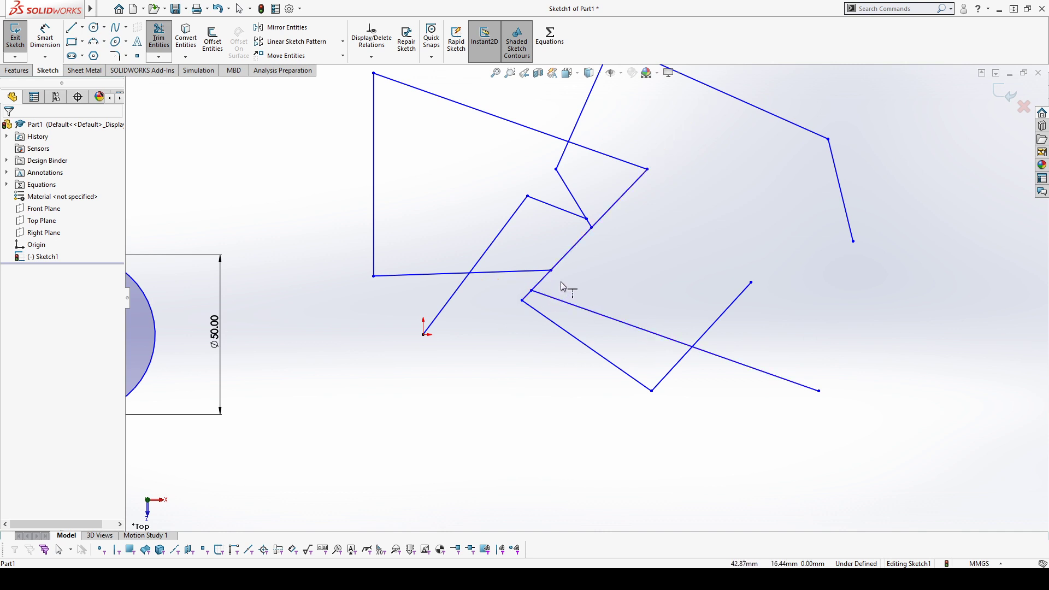
pyautogui.press('Escape')
pyautogui.click(611, 318)
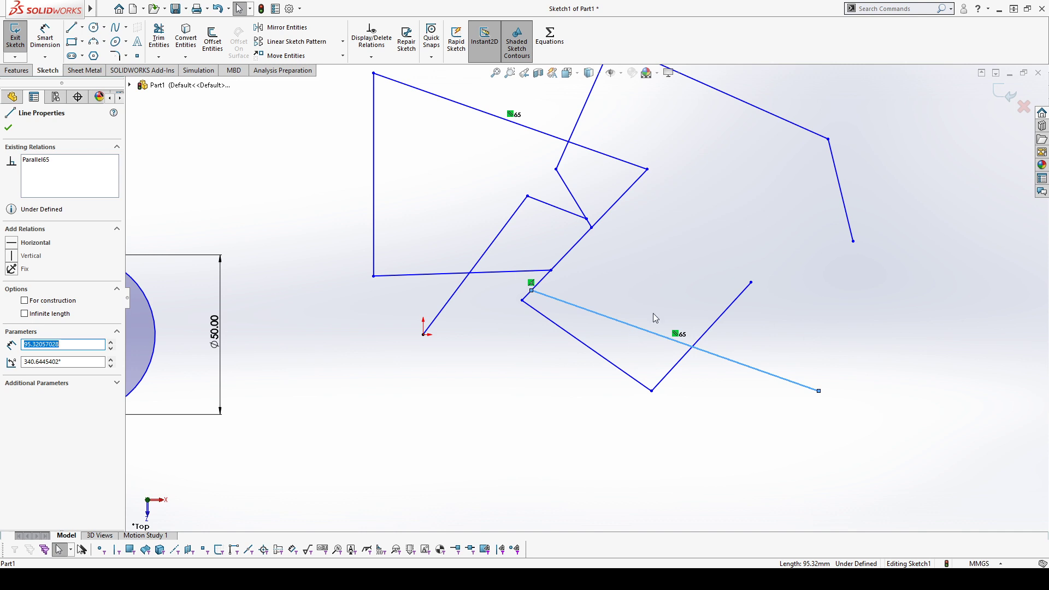
pyautogui.click(671, 261)
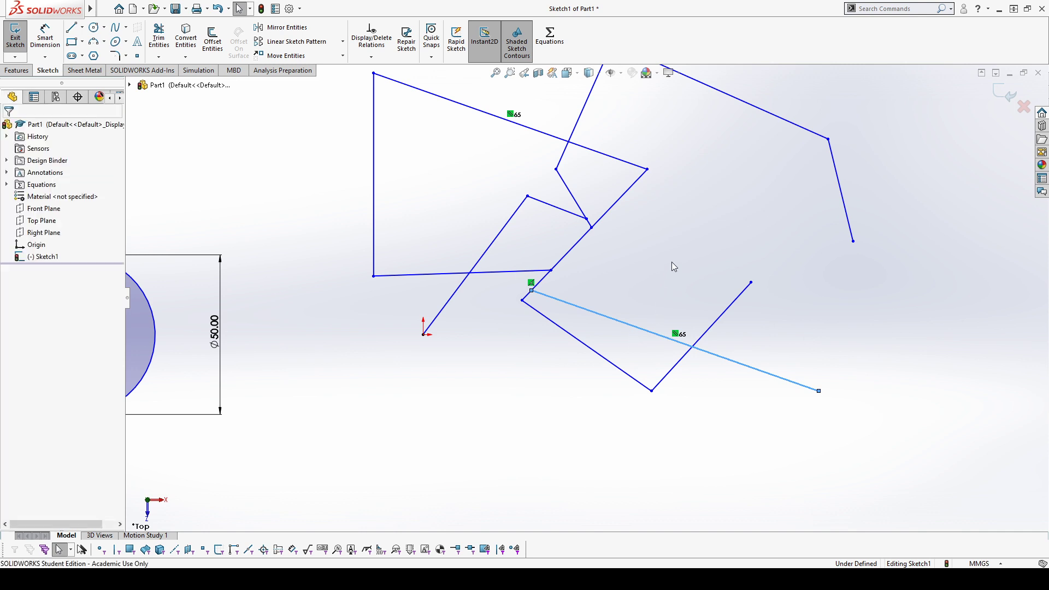
# Extend the rising lower line to the short outer line and the central diagonal's upper end to the sloping upper line
pyautogui.click(165, 44)
pyautogui.click(159, 57)
pyautogui.click(163, 86)
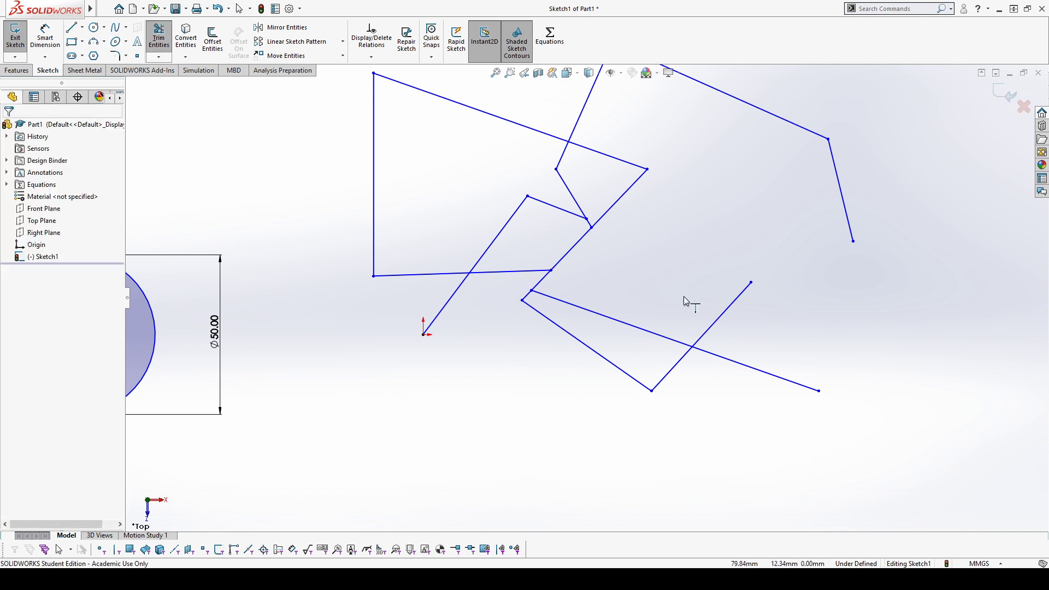
pyautogui.click(734, 305)
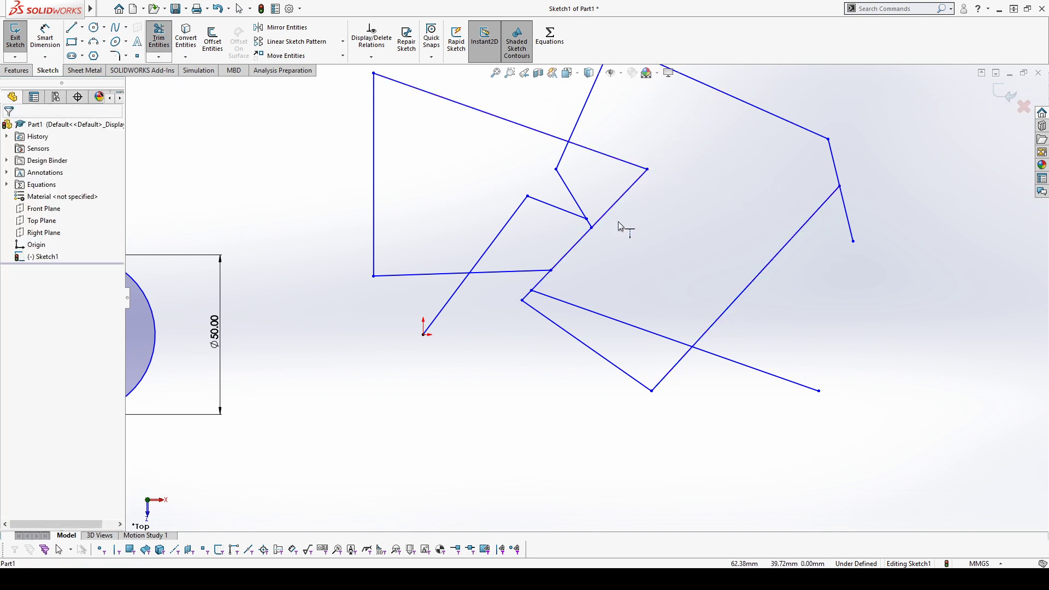
pyautogui.click(628, 191)
pyautogui.scroll(3, 645, 254)
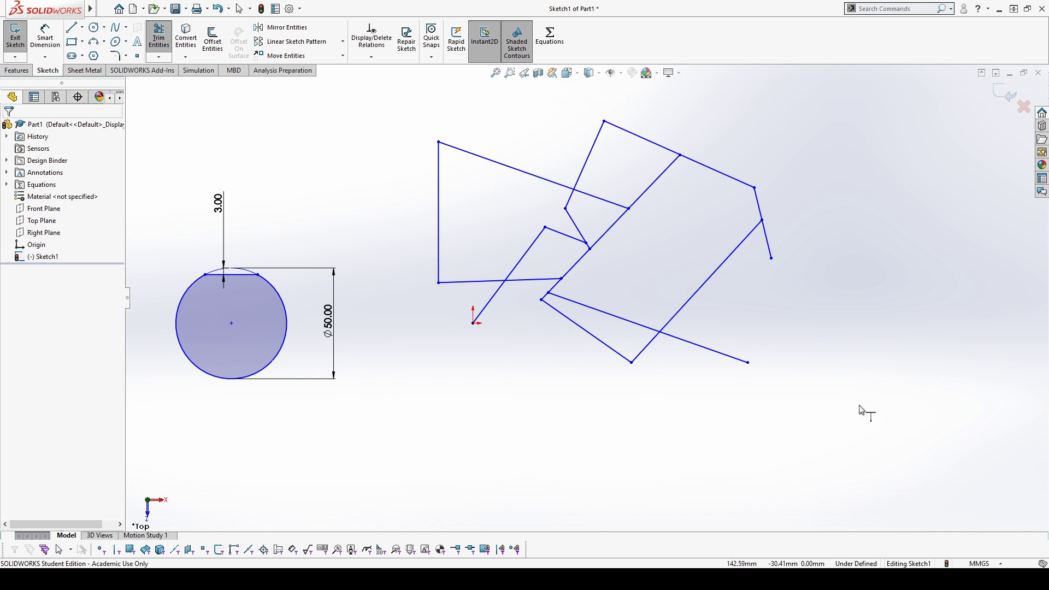
pyautogui.scroll(3, 300, 216)
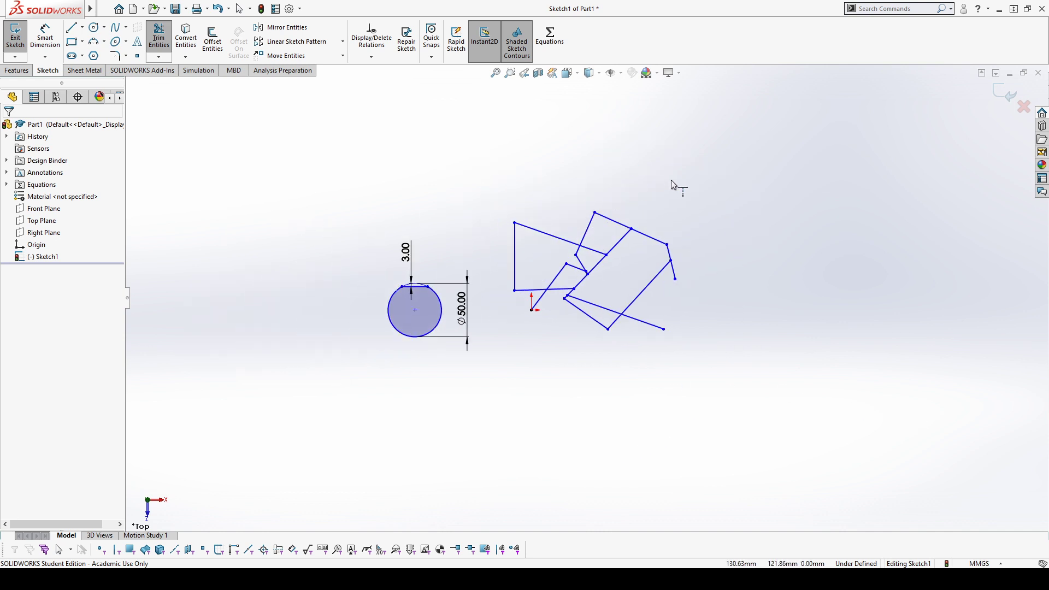
pyautogui.scroll(-2, 671, 179)
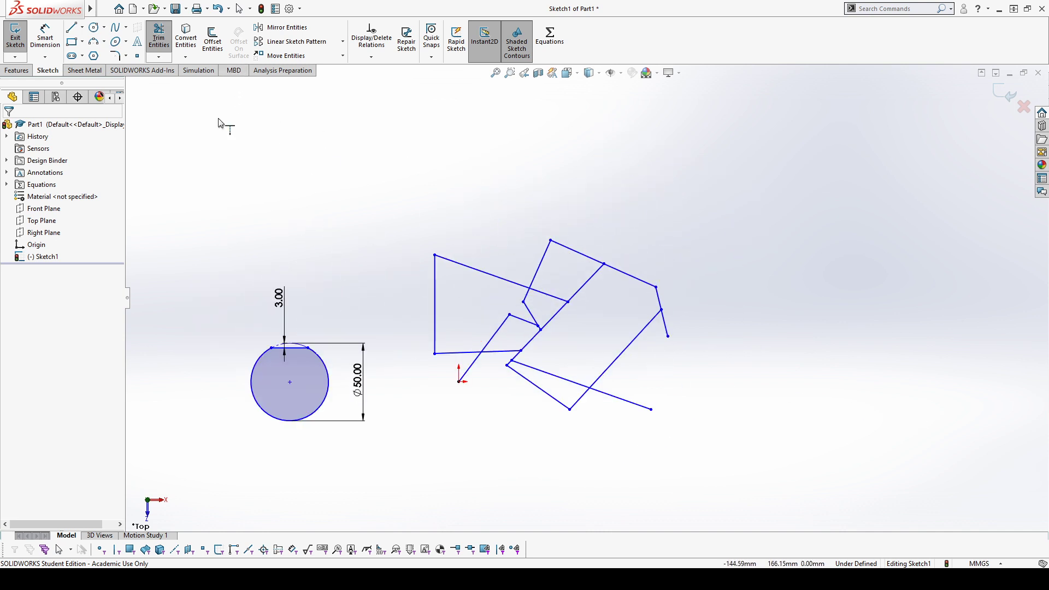
# Start an Offset Entities operation on the flat-topped circle, reversed inward, with the distance set to 5 mm
pyautogui.click(213, 41)
pyautogui.scroll(-2, 302, 376)
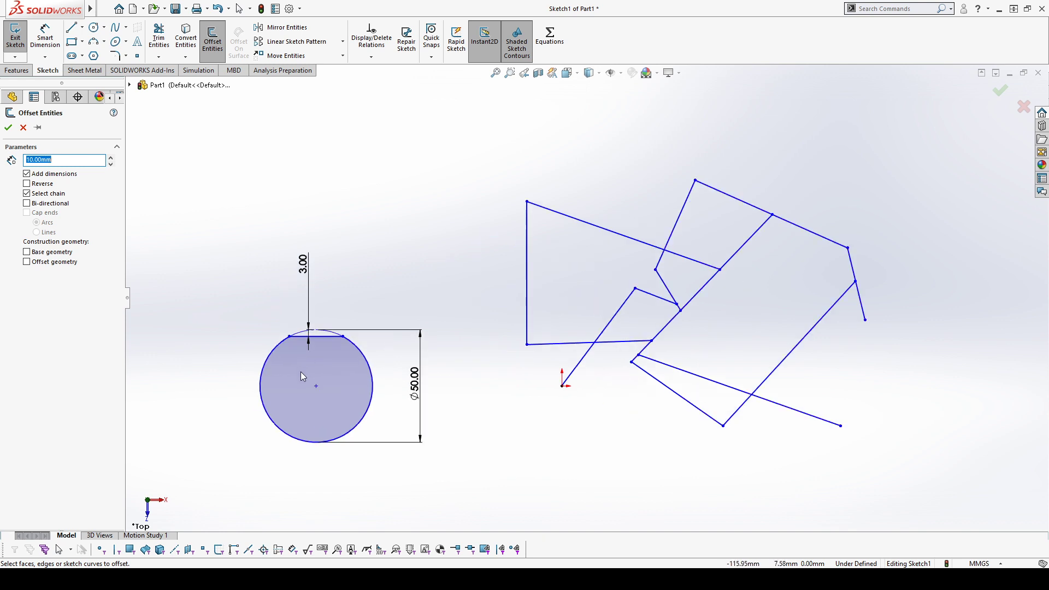
pyautogui.scroll(-3, 302, 376)
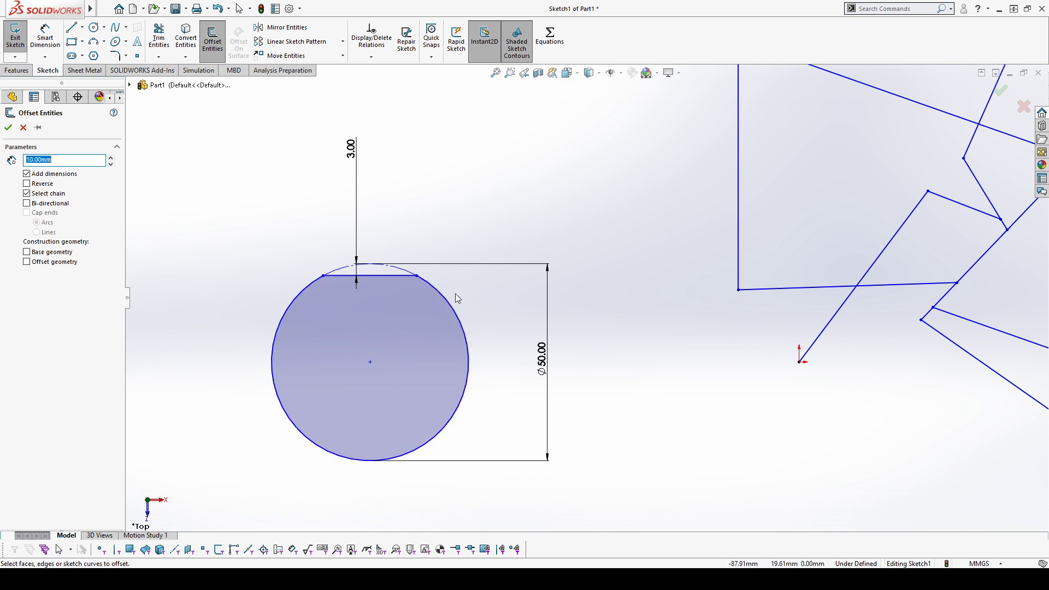
pyautogui.click(274, 370)
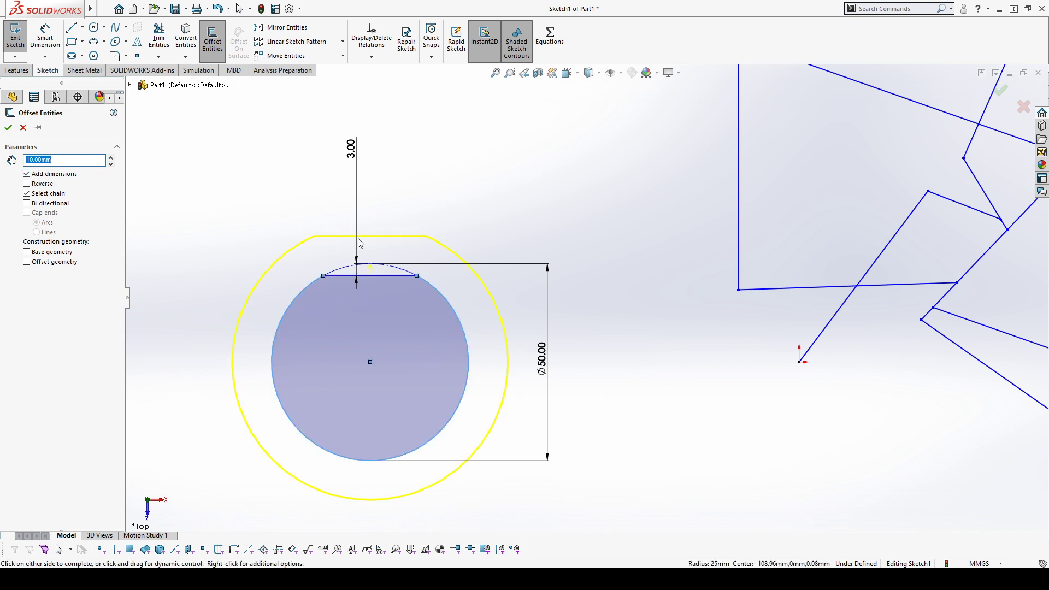
pyautogui.click(26, 183)
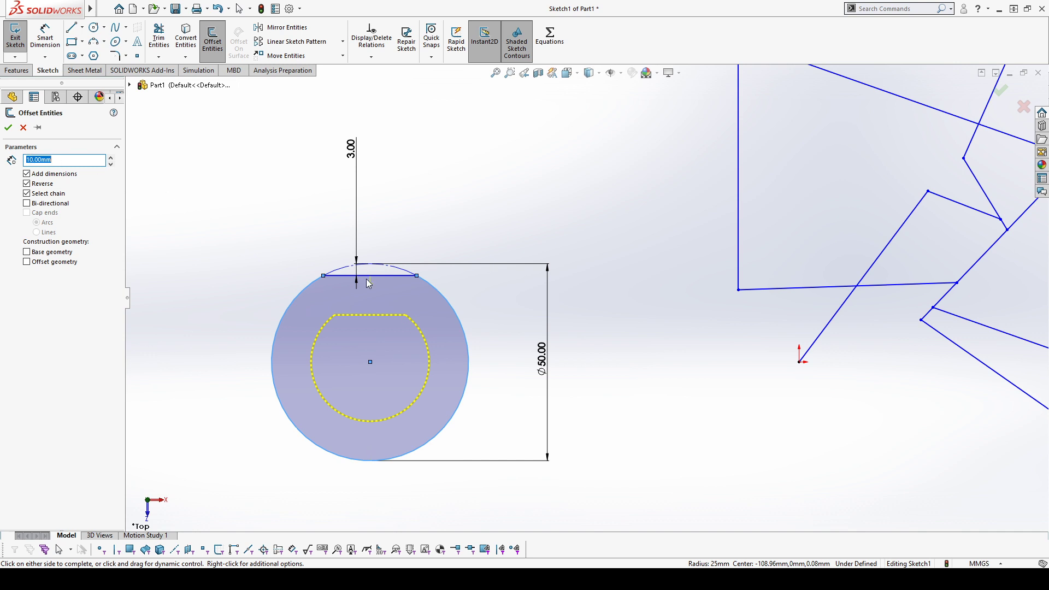
pyautogui.click(72, 158)
pyautogui.write('5')
pyautogui.press('Return')
# Preview the circle's offset with the reverse and bi-directional options switched on and off
pyautogui.click(34, 186)
pyautogui.click(34, 186)
pyautogui.click(34, 186)
pyautogui.click(34, 186)
pyautogui.click(42, 206)
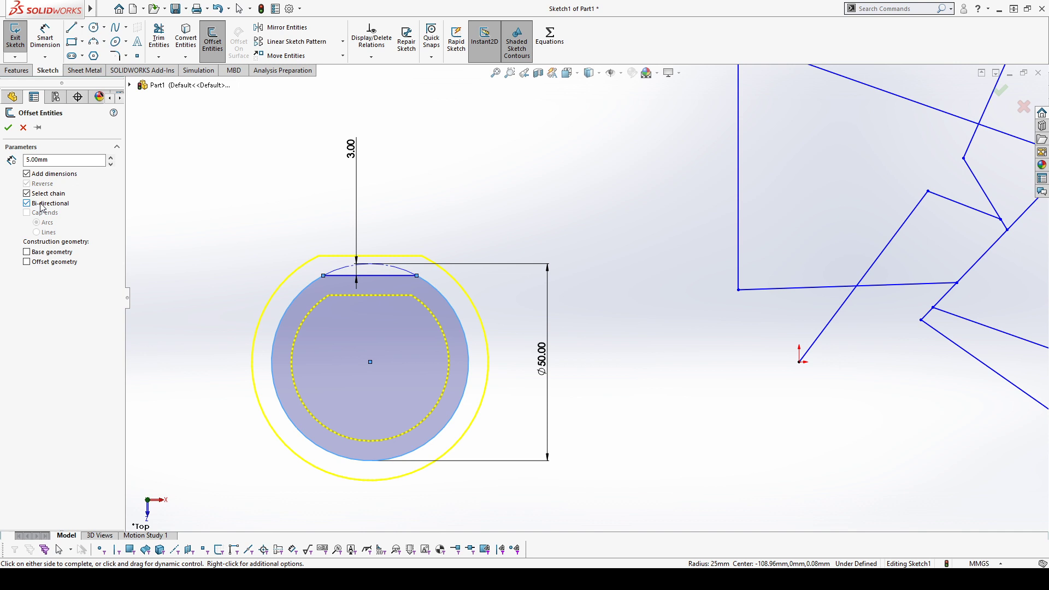
pyautogui.click(42, 205)
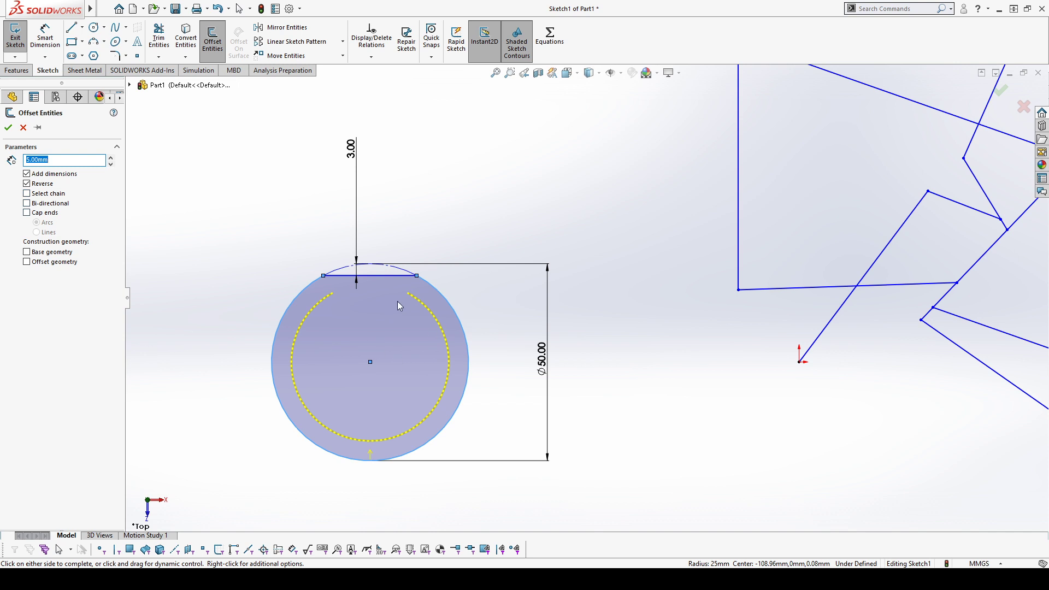
# Preview the offset without chain selection, try arc and line cap ends, and restore chain selection without caps
pyautogui.click(37, 195)
pyautogui.click(28, 194)
pyautogui.click(38, 213)
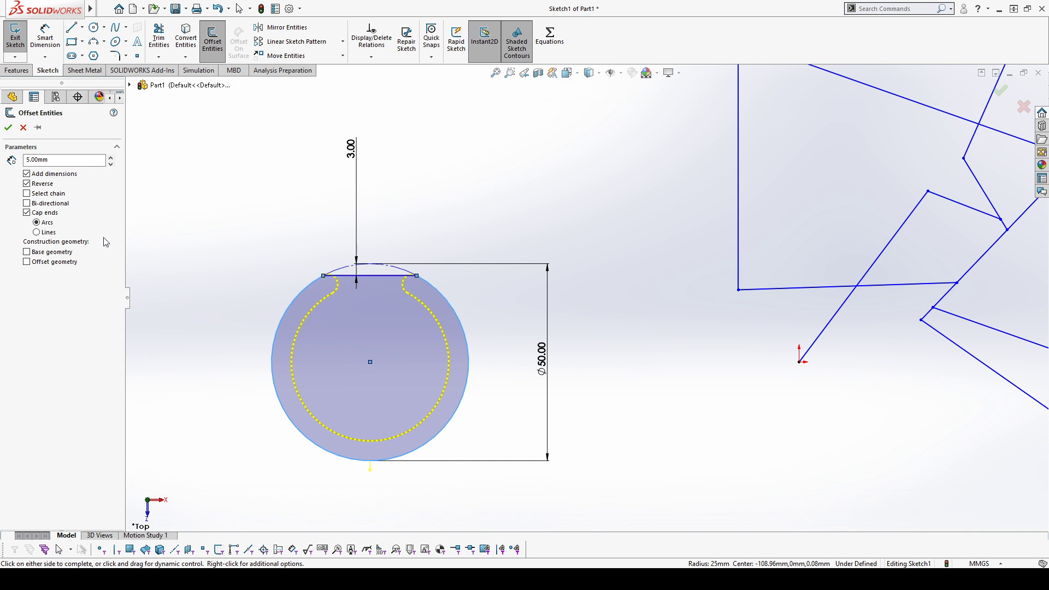
pyautogui.click(46, 235)
pyautogui.click(43, 220)
pyautogui.click(42, 216)
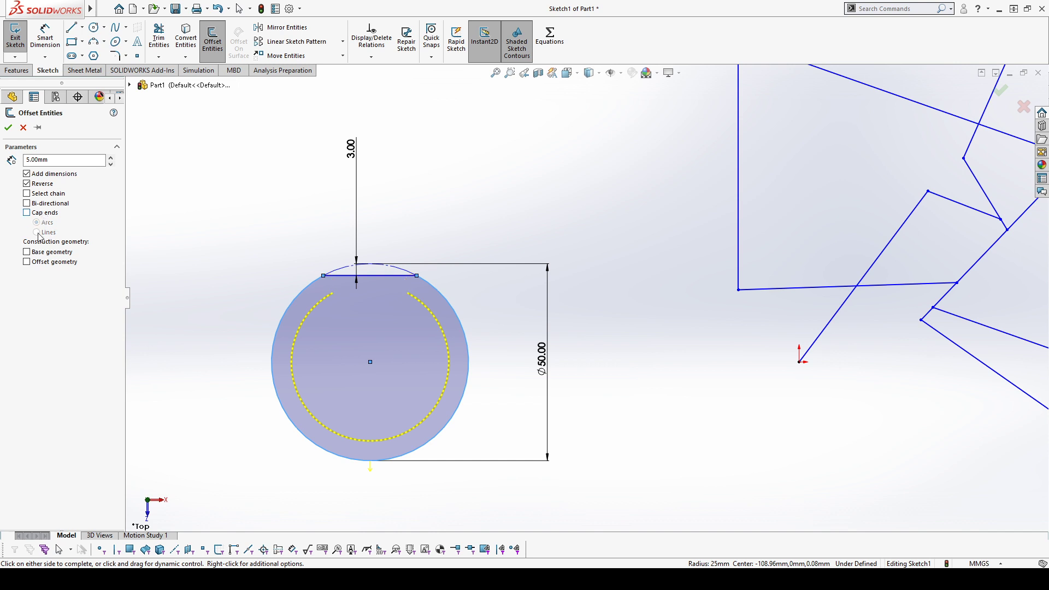
pyautogui.click(37, 194)
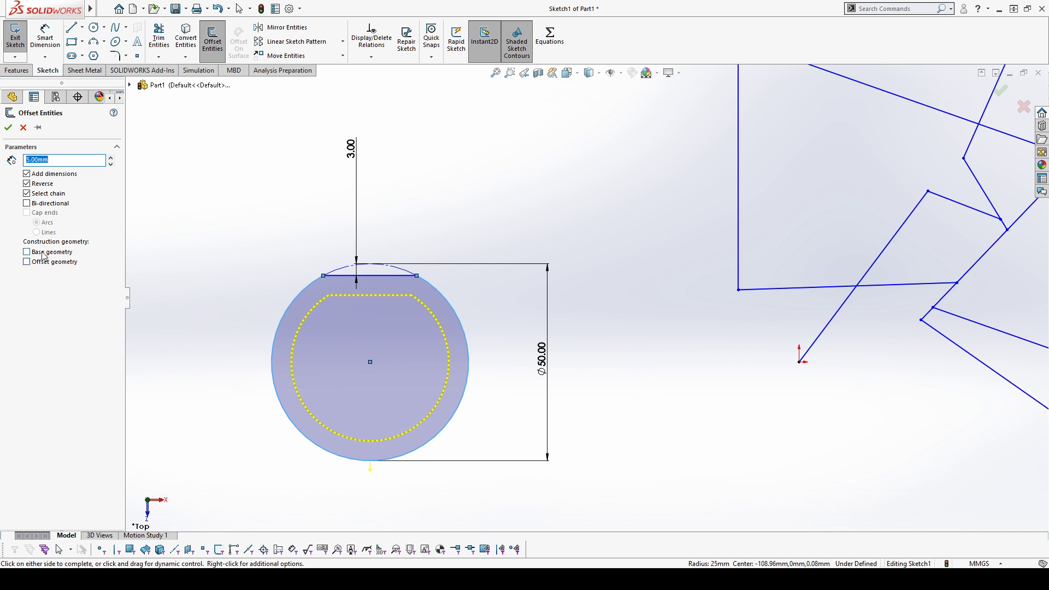
# Create the 5 mm offset of the flat-topped circle as bi-directional, turning the base geometry into construction geometry
pyautogui.click(43, 254)
pyautogui.click(47, 253)
pyautogui.click(50, 263)
pyautogui.click(54, 266)
pyautogui.click(27, 204)
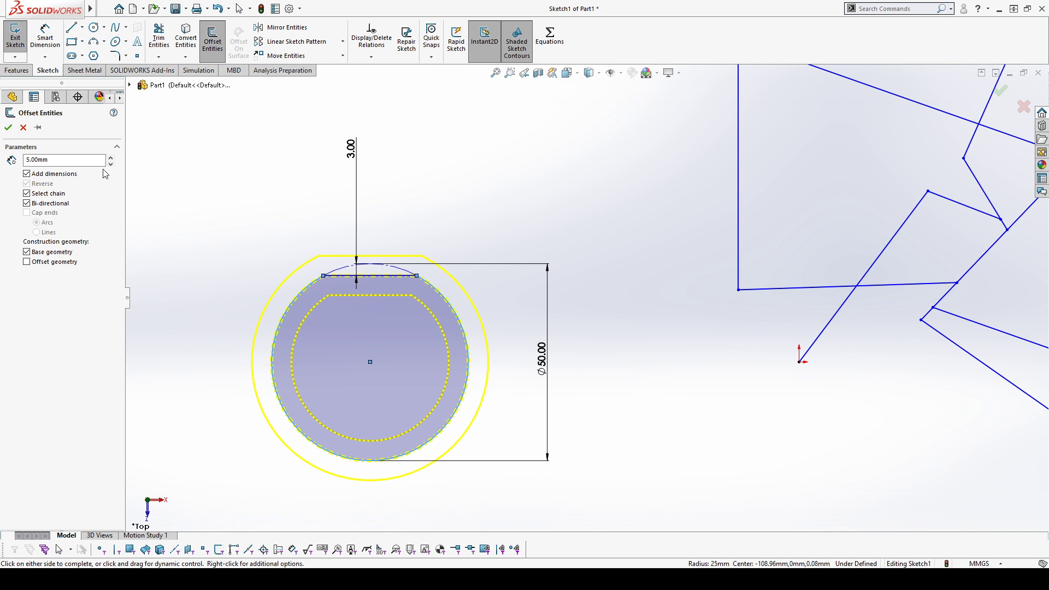
pyautogui.click(8, 128)
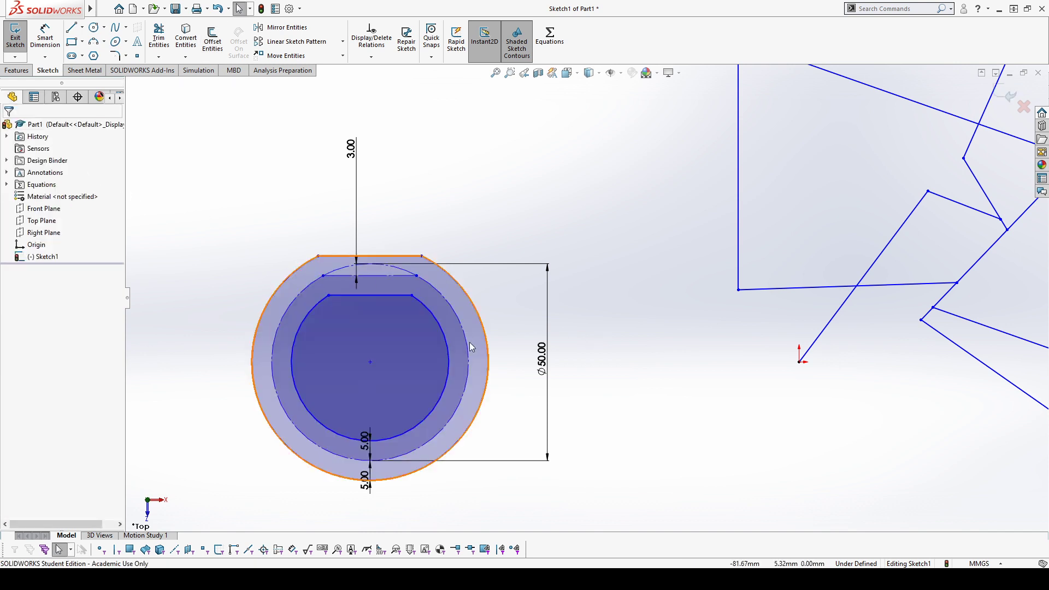
# Inspect the inner offset's flat line and arc, and undo the bi-directional offset
pyautogui.click(447, 339)
pyautogui.click(388, 296)
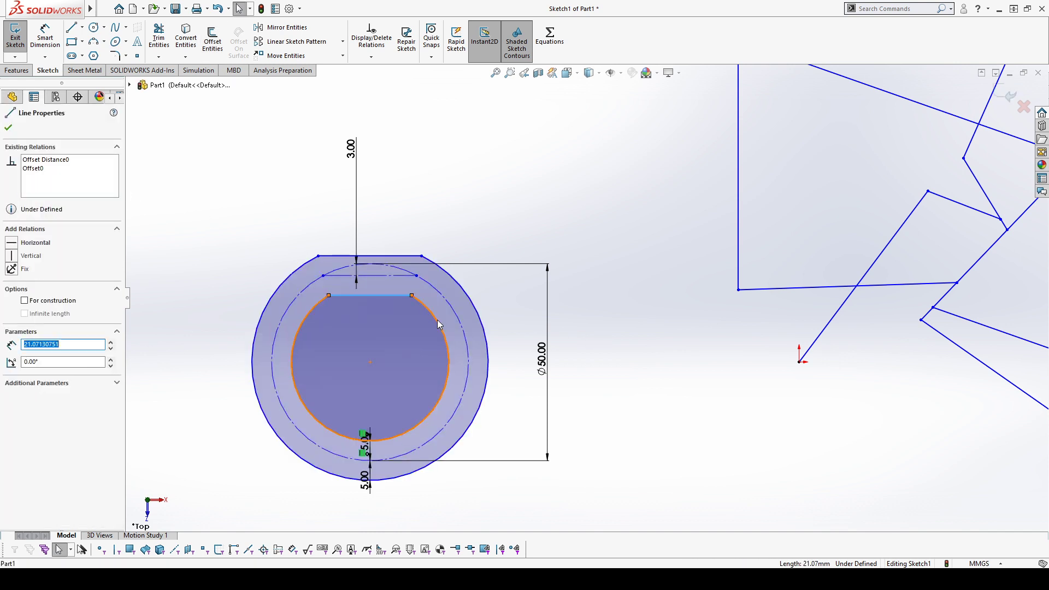
pyautogui.click(439, 322)
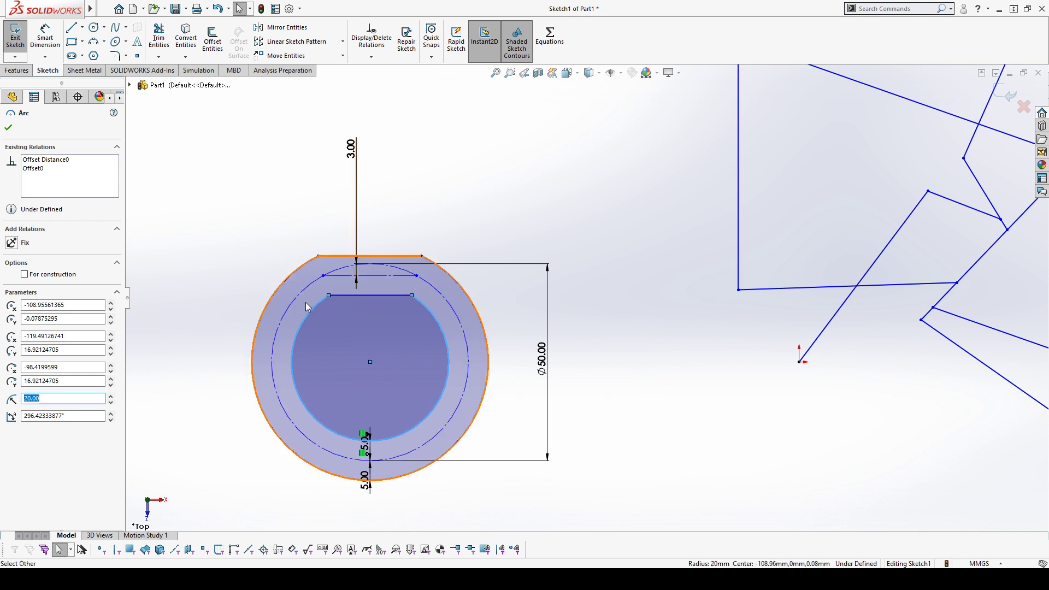
pyautogui.click(628, 398)
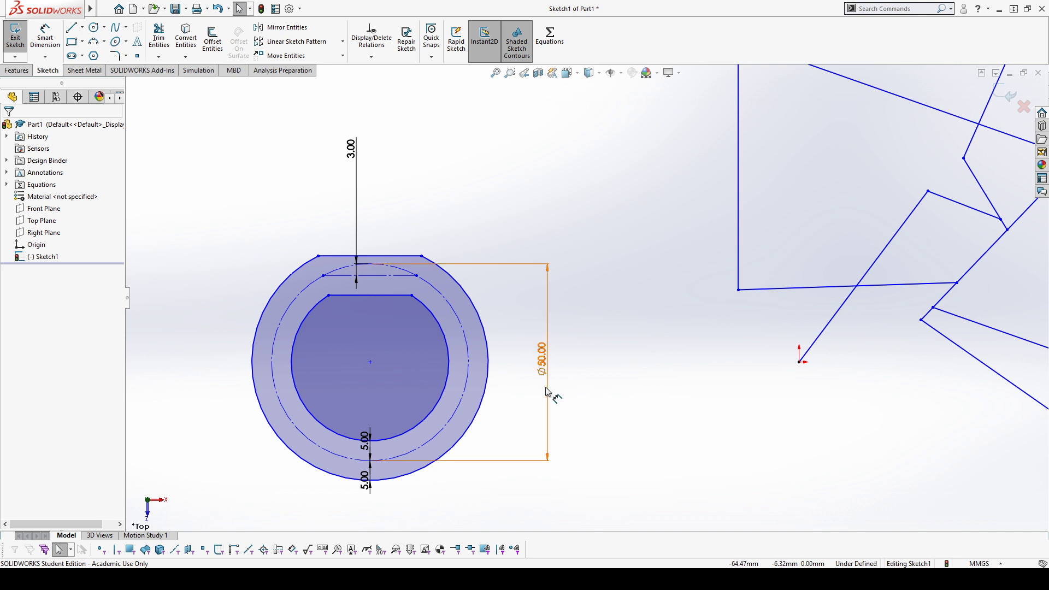
pyautogui.hotkey('ctrl', 'z')
pyautogui.click(533, 319)
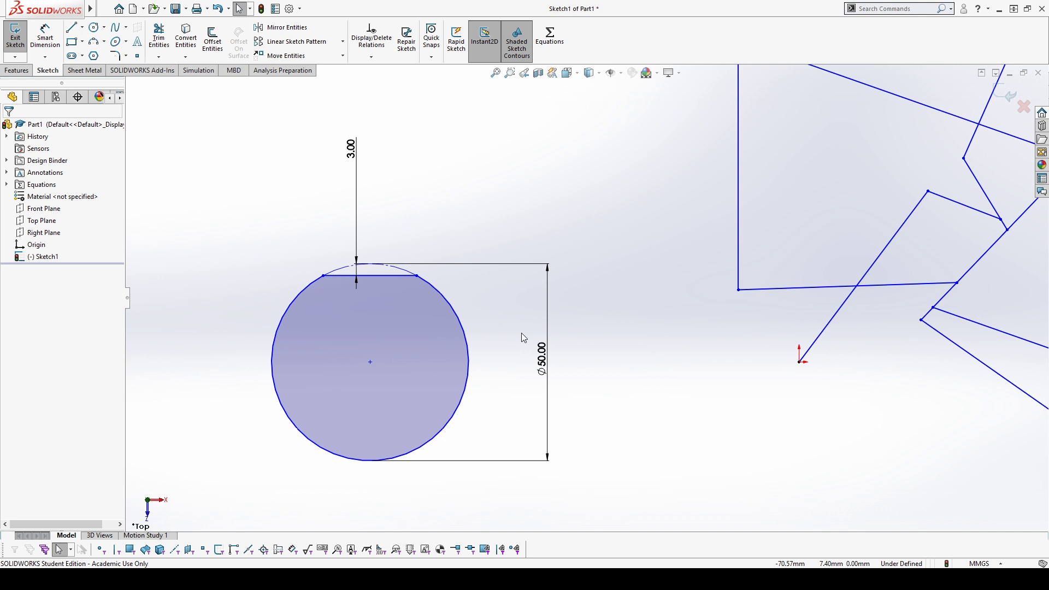
pyautogui.scroll(4, 656, 377)
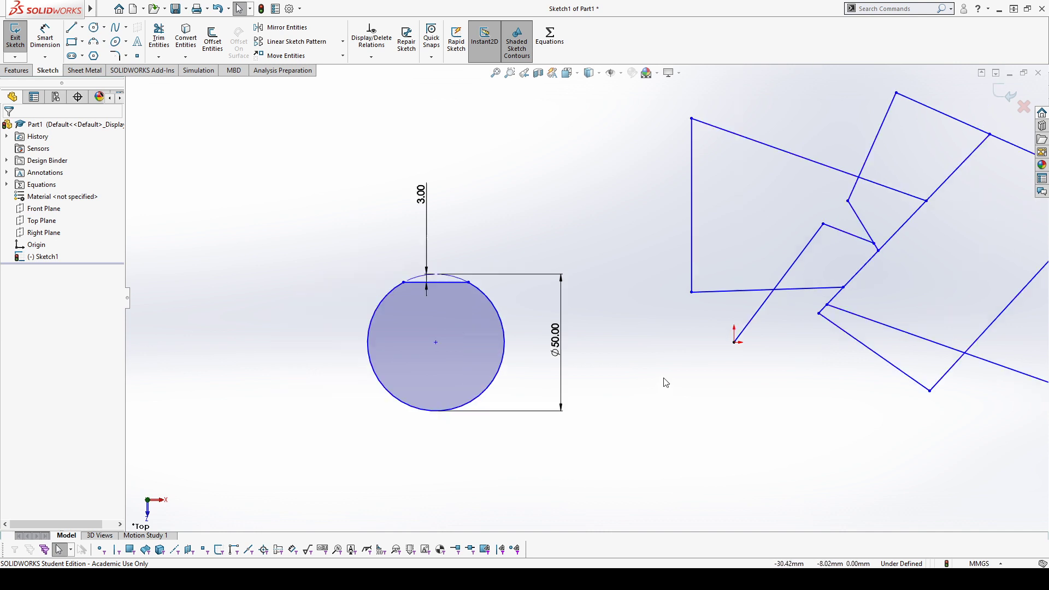
pyautogui.scroll(-4, 543, 314)
pyautogui.scroll(3, 569, 310)
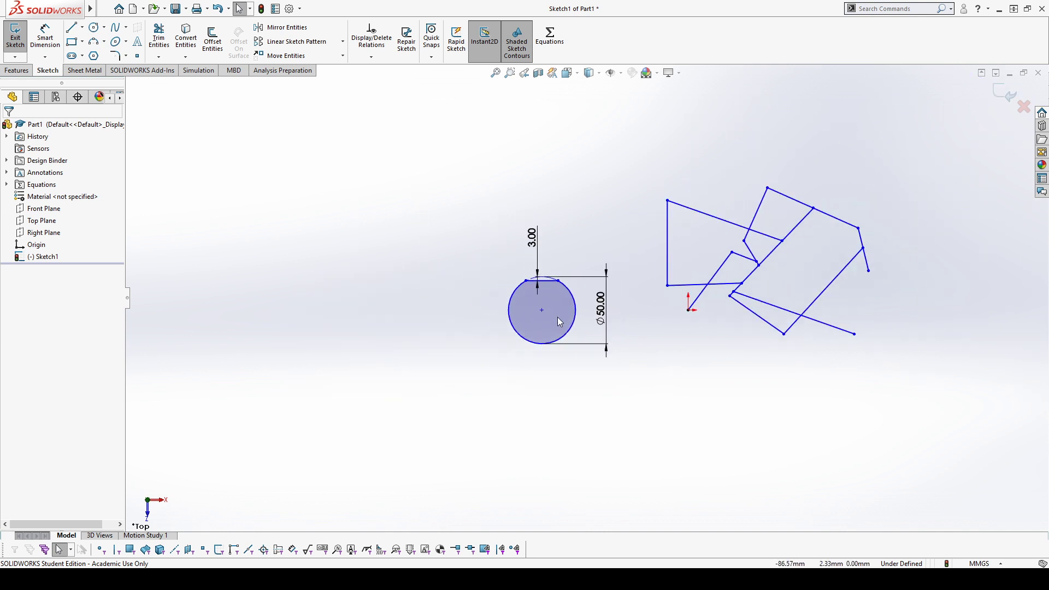
# Delete all the lines, the flat-topped circle and its dimensions from the sketch
pyautogui.scroll(-2, 572, 312)
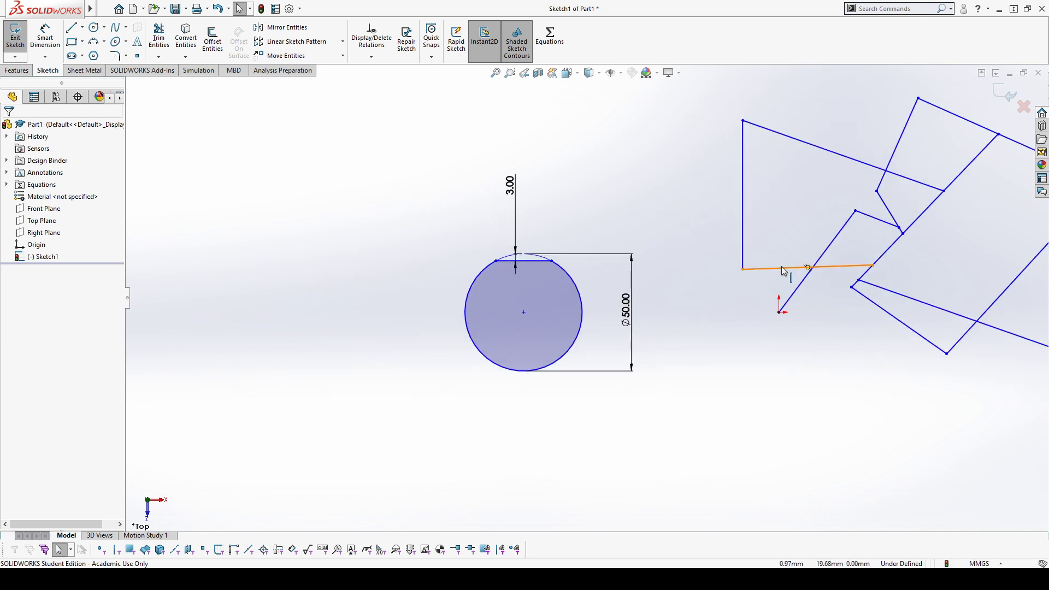
pyautogui.scroll(-1, 424, 99)
pyautogui.scroll(-3, 829, 198)
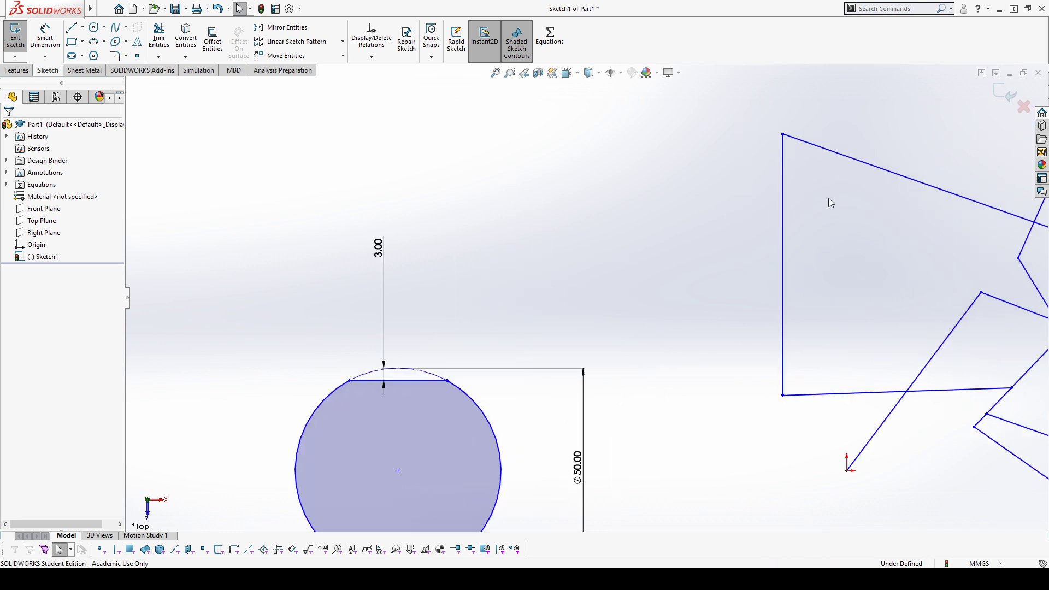
pyautogui.scroll(4, 585, 300)
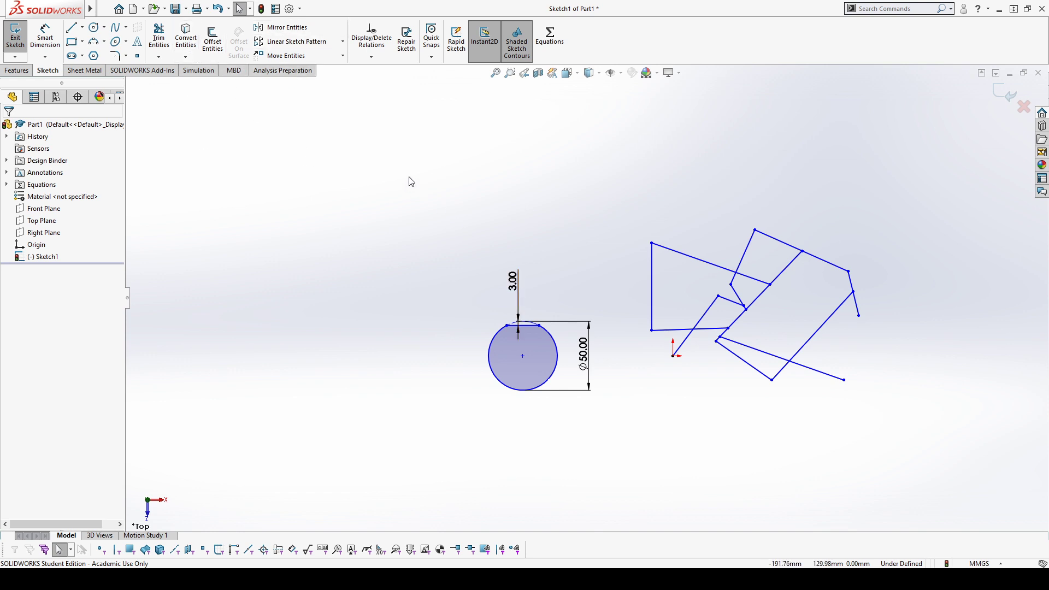
pyautogui.moveTo(378, 123); pyautogui.dragTo(963, 491)
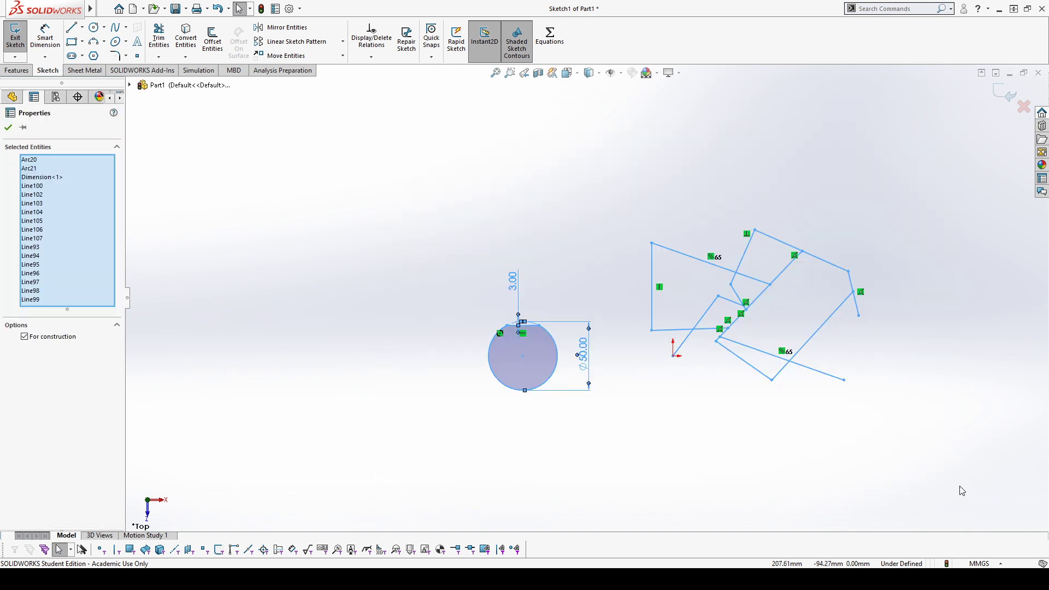
pyautogui.press('Delete')
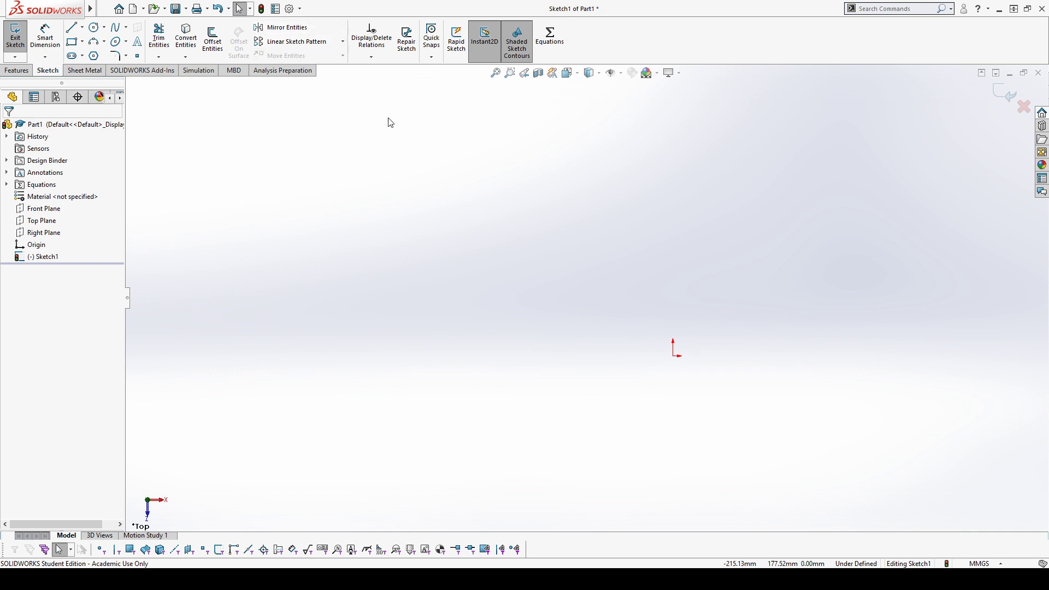
# Sketch a tilted 3 Point Corner Rectangle about 164 by 96 mm with its first corner at the origin
pyautogui.scroll(2, 811, 362)
pyautogui.scroll(-2, 850, 299)
pyautogui.click(75, 47)
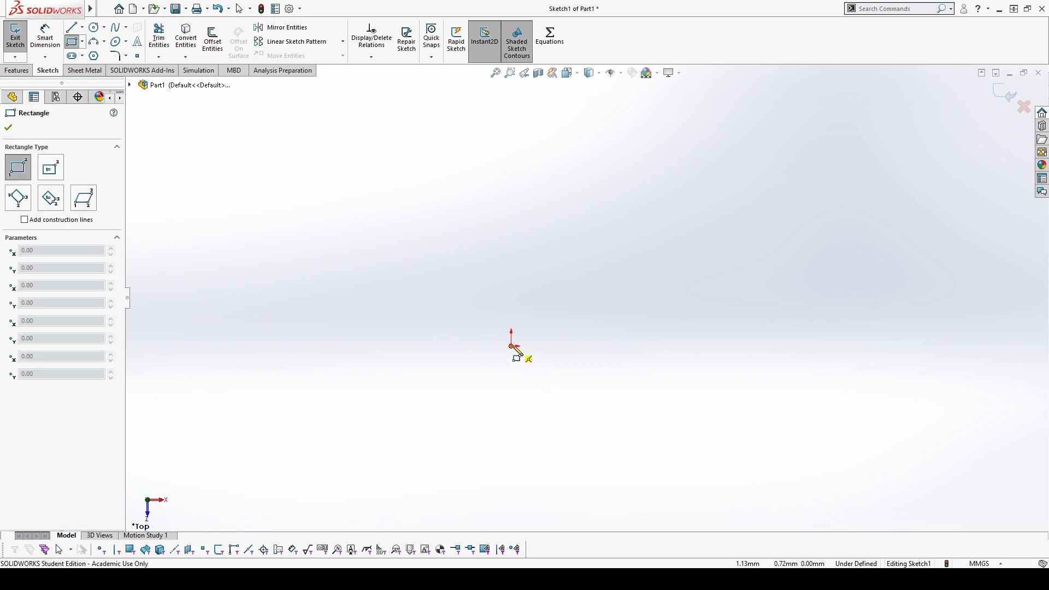
pyautogui.click(18, 197)
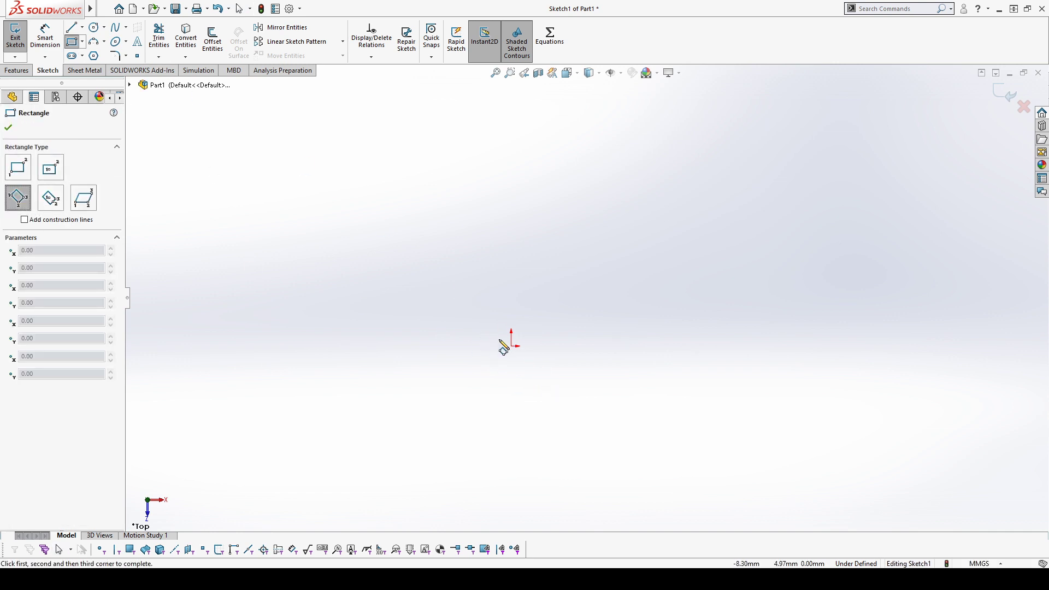
pyautogui.click(511, 346)
pyautogui.click(694, 402)
pyautogui.click(735, 308)
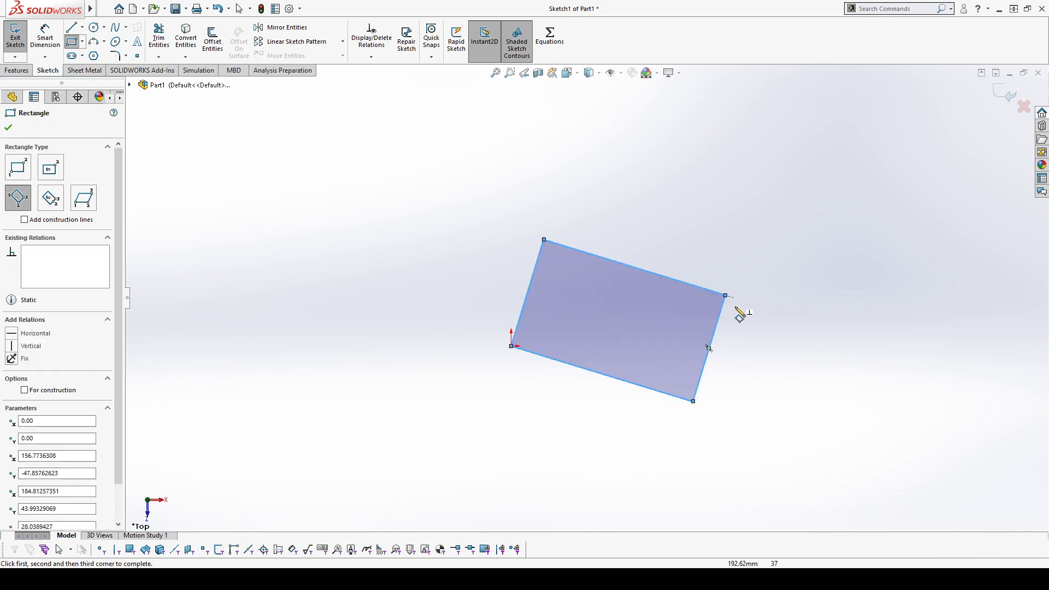
pyautogui.press('Escape')
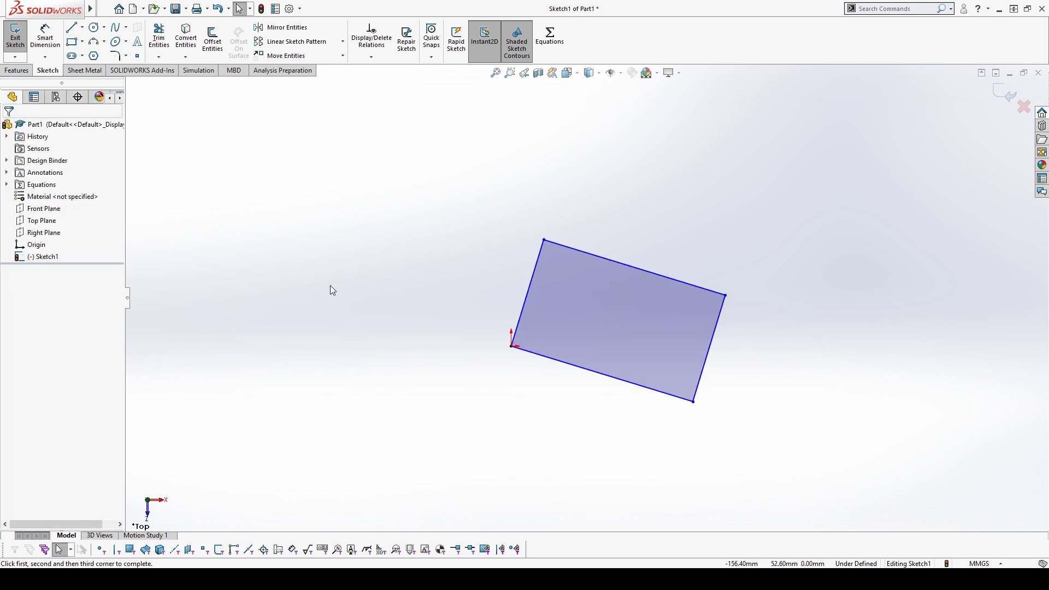
# Add a vertical relation to the rectangle's short side that starts at the origin
pyautogui.click(529, 289)
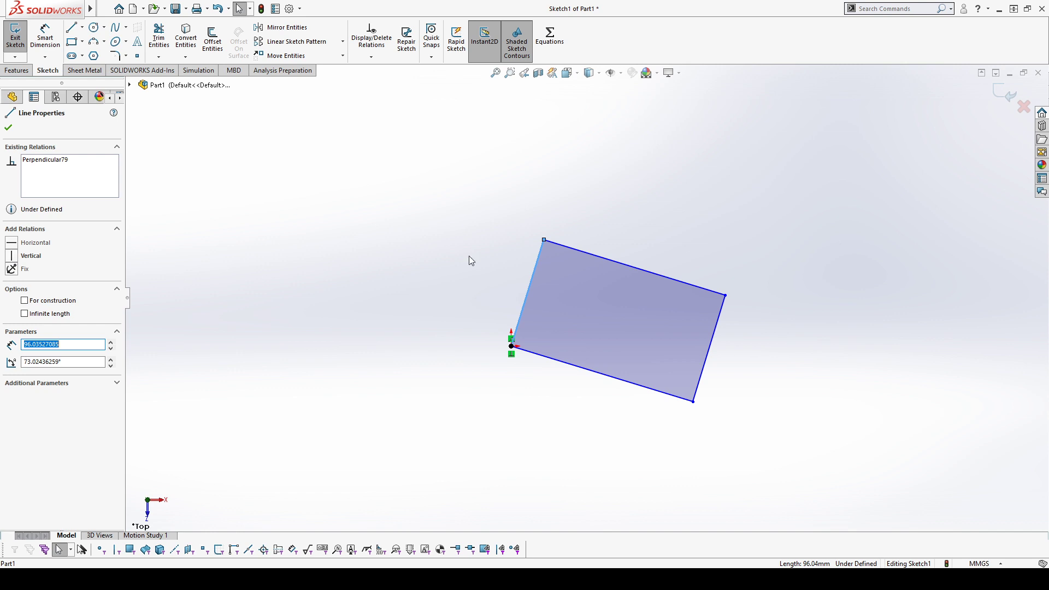
pyautogui.click(18, 259)
pyautogui.click(371, 349)
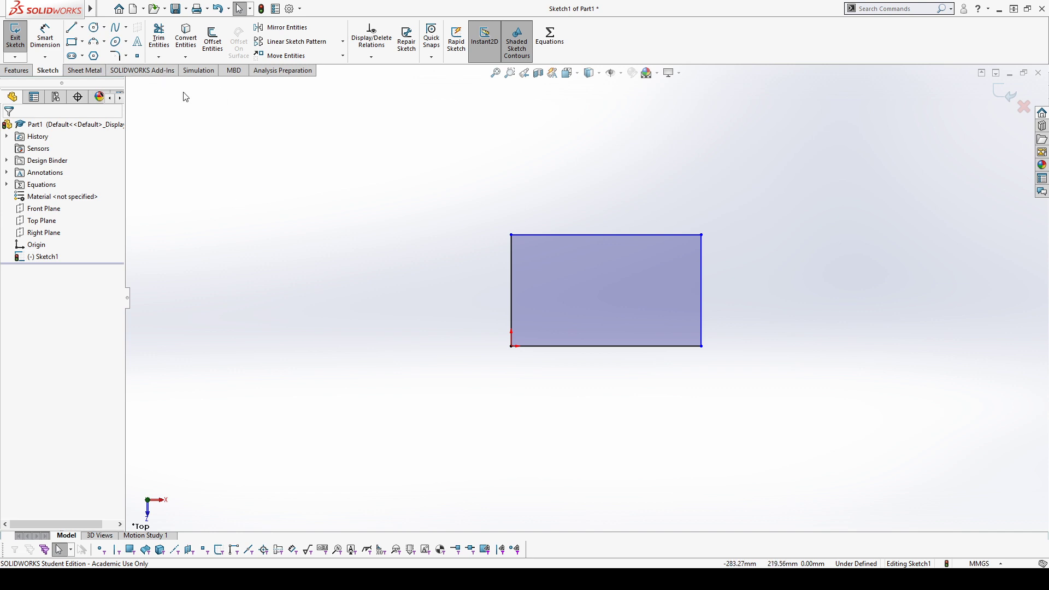
# Delete the whole rectangle from the sketch
pyautogui.doubleClick(554, 343)
pyautogui.click(486, 281)
pyautogui.moveTo(383, 153); pyautogui.dragTo(800, 425)
pyautogui.press('Delete')
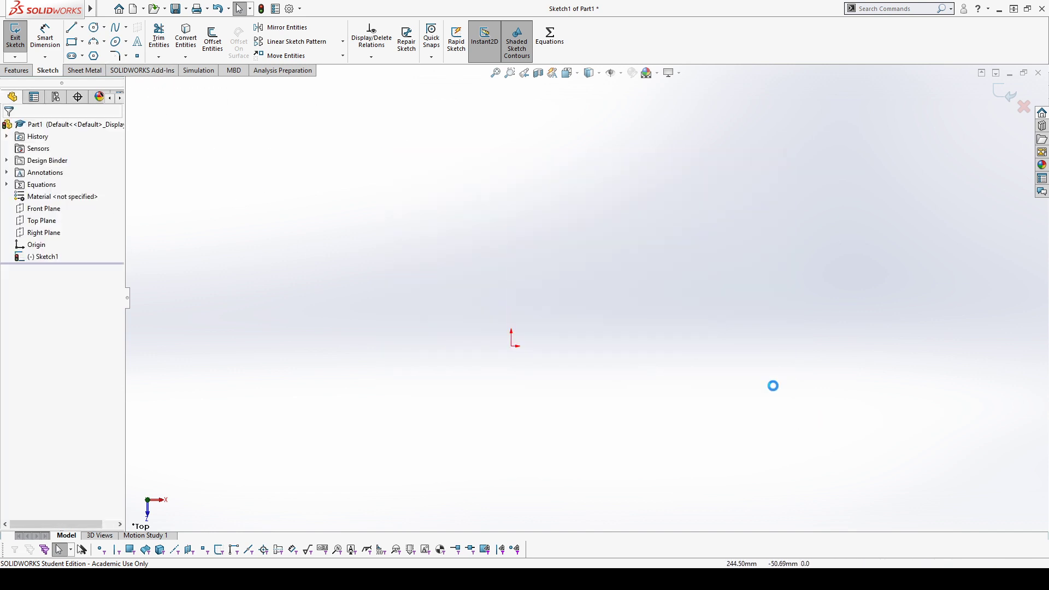
pyautogui.click(72, 28)
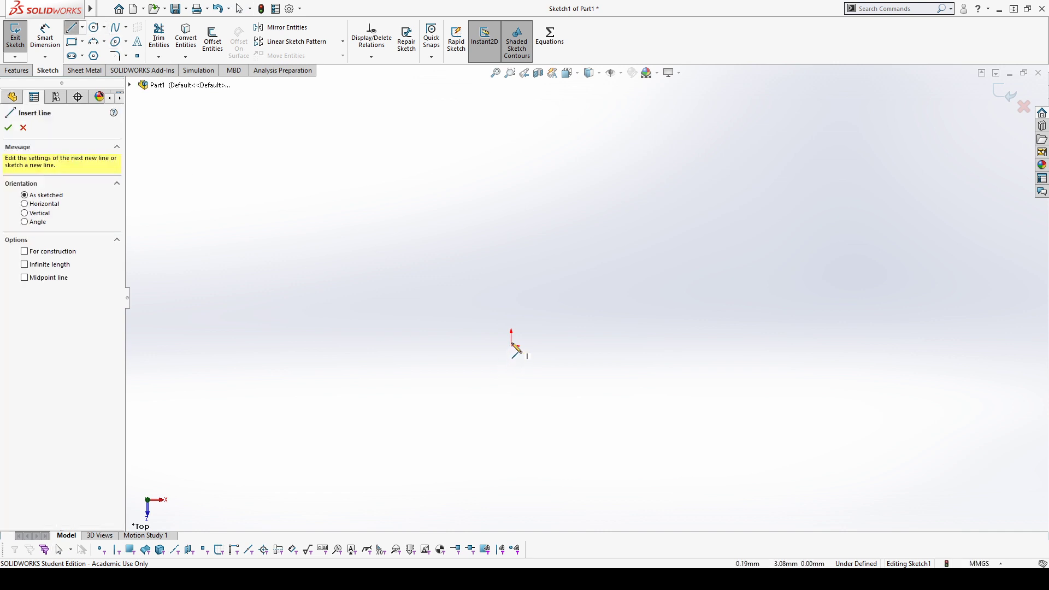
pyautogui.click(512, 346)
pyautogui.press('Escape')
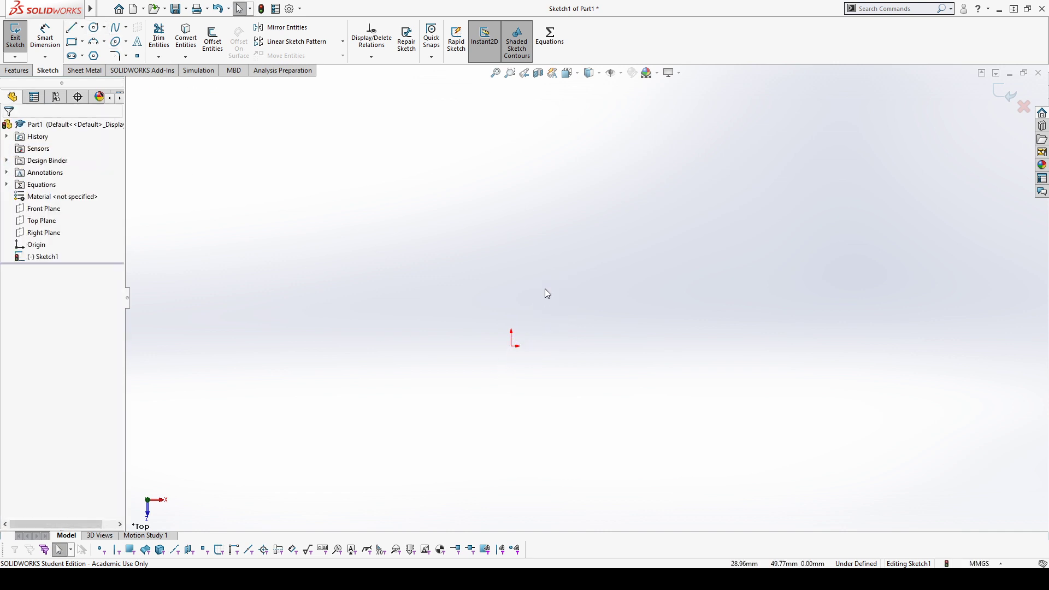
# Sketch a closed irregular quadrilateral from the origin with lines, its upper side about 132 mm and its lower side about 143 mm long
pyautogui.press('Return')
pyautogui.click(512, 346)
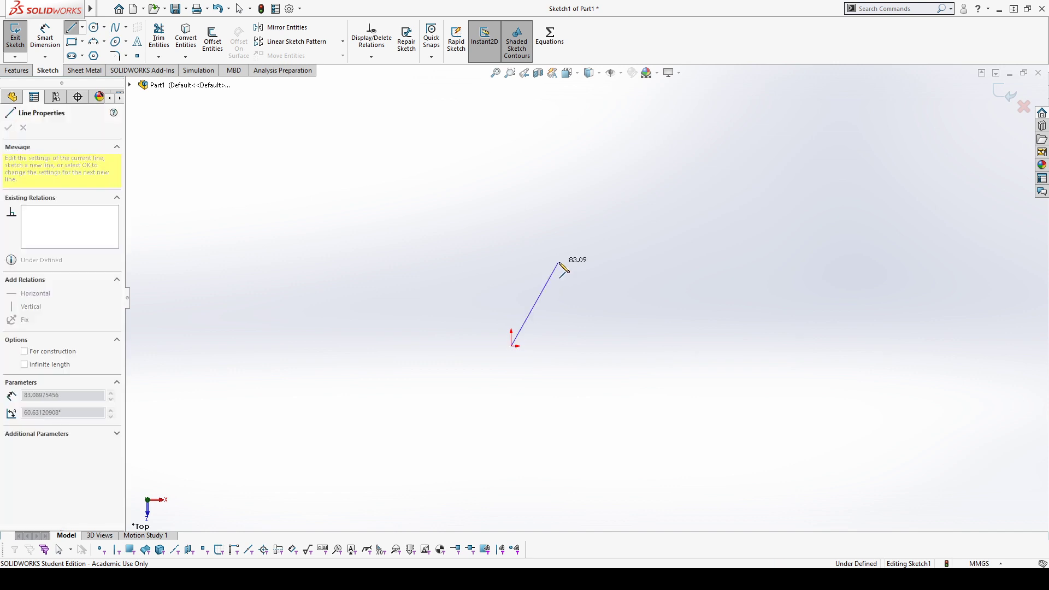
pyautogui.click(562, 266)
pyautogui.click(711, 297)
pyautogui.click(675, 372)
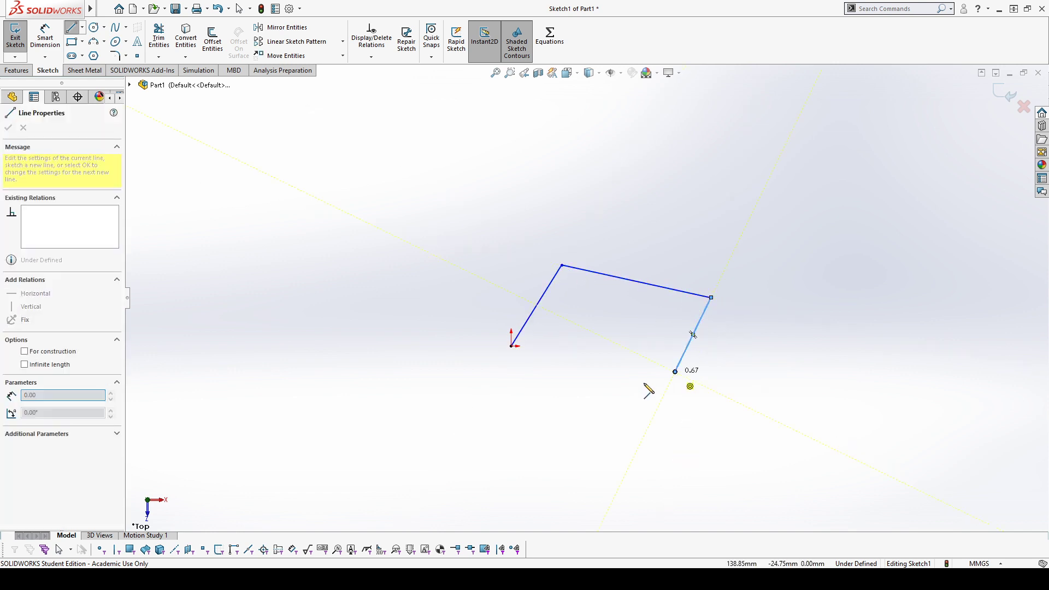
pyautogui.click(512, 346)
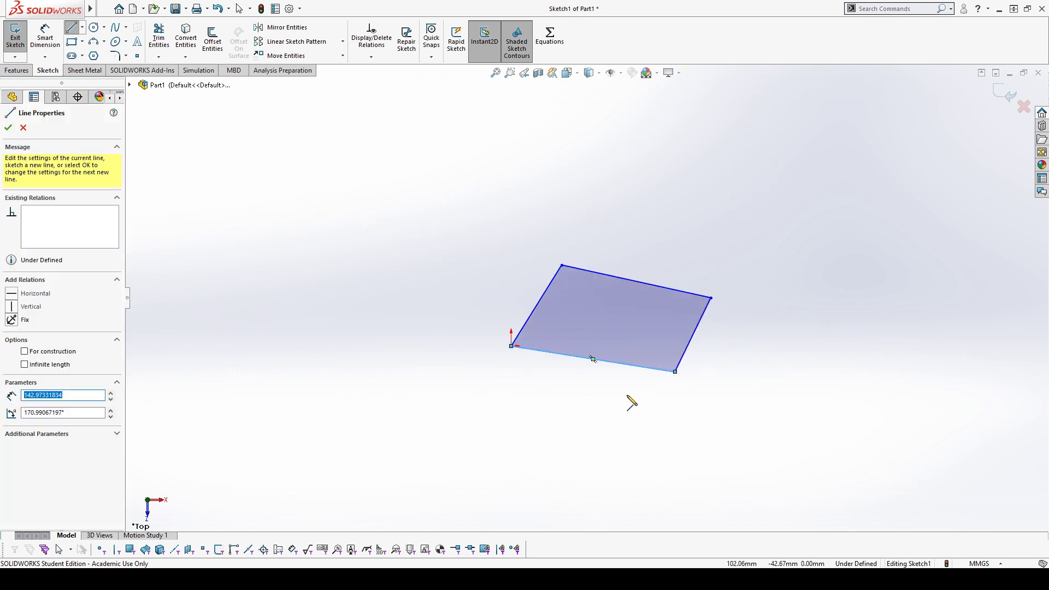
pyautogui.press('Escape')
# Add a horizontal relation to the quadrilateral's lower side
pyautogui.click(546, 352)
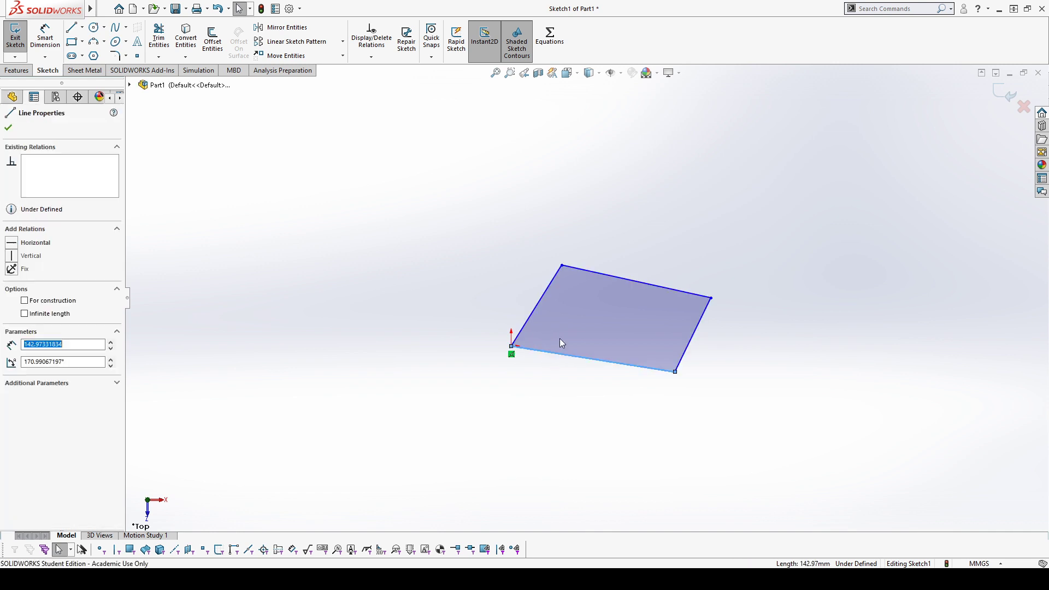
pyautogui.click(588, 314)
pyautogui.click(653, 431)
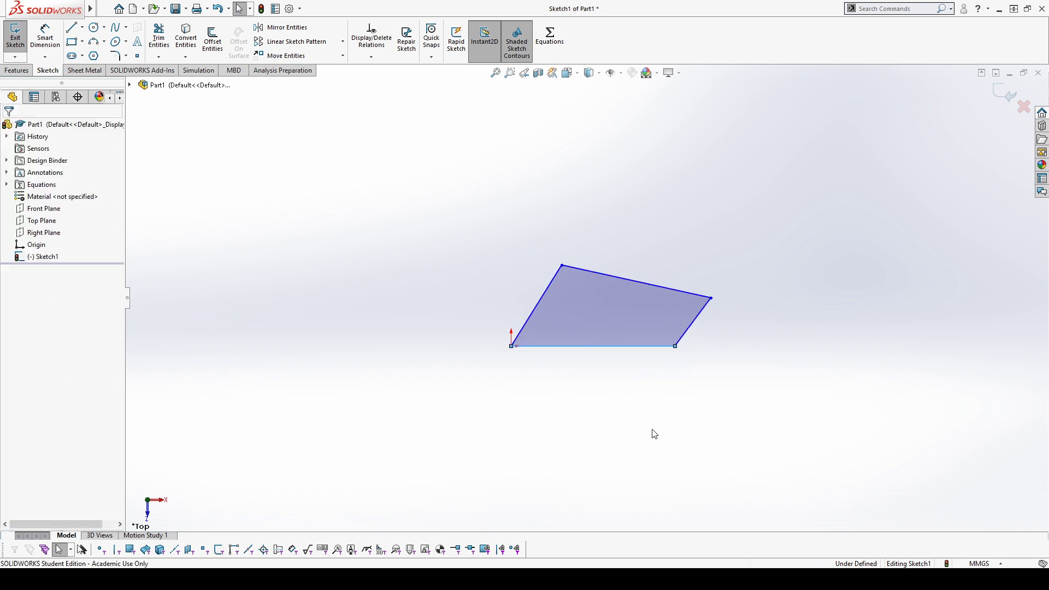
# Make the quadrilateral's upper side parallel to its lower side
pyautogui.click(630, 280)
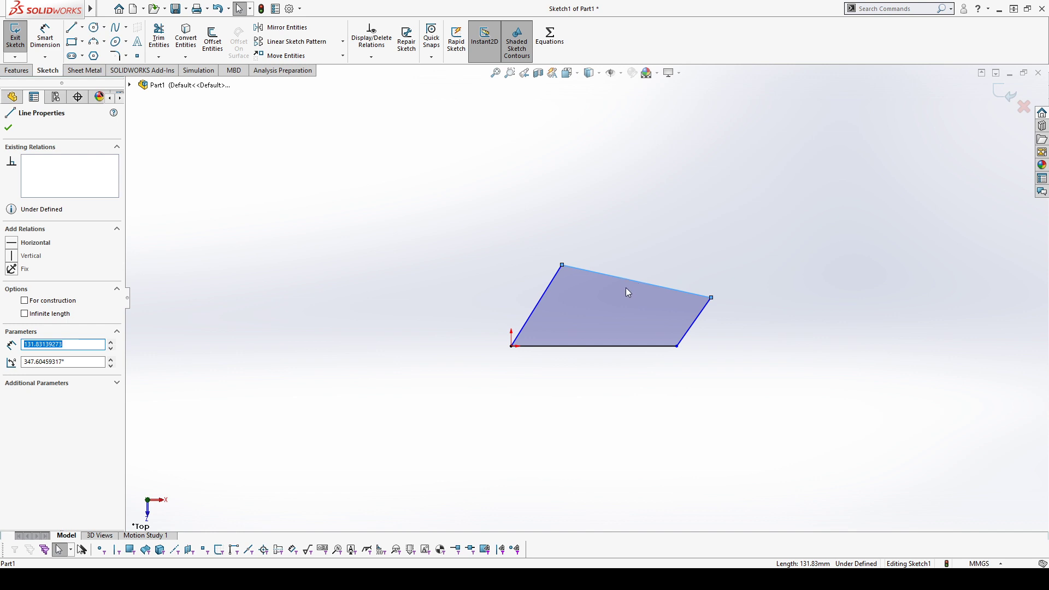
pyautogui.keyDown('ctrl'); pyautogui.click(624, 347); pyautogui.keyUp('ctrl')
pyautogui.click(722, 299)
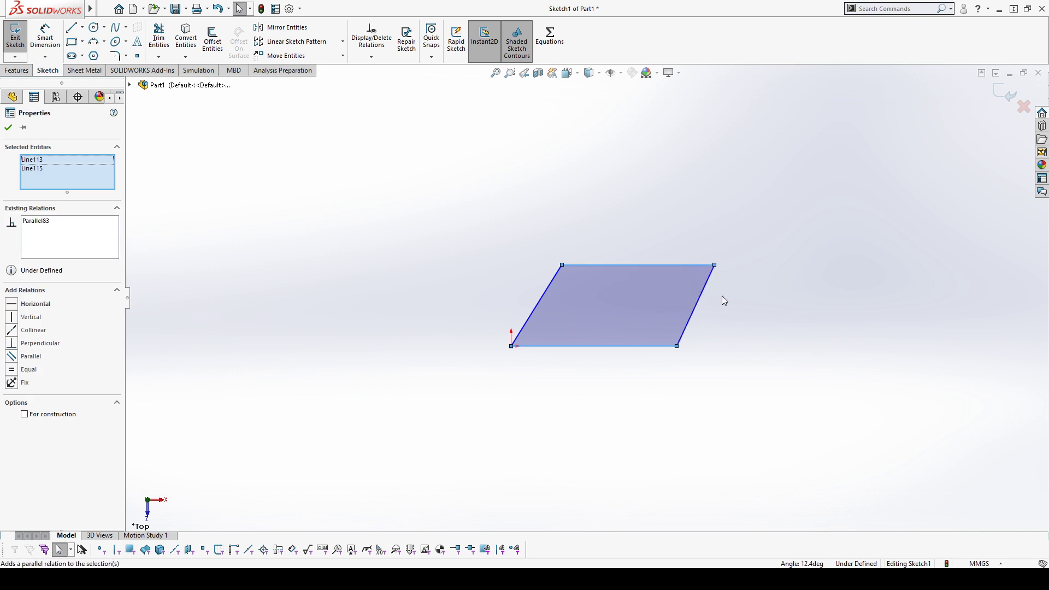
pyautogui.click(685, 426)
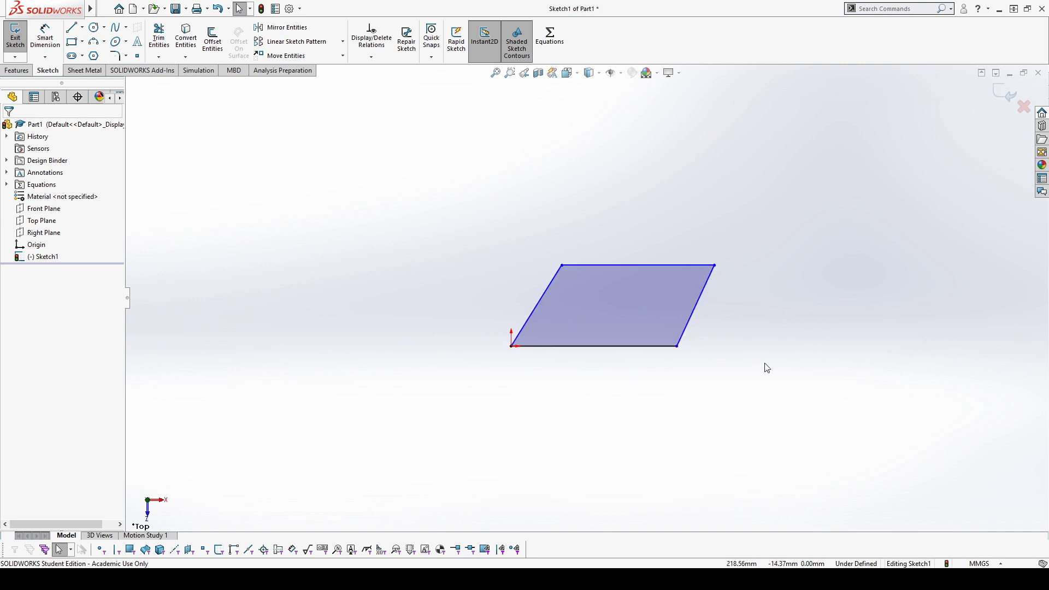
# Try to make the quadrilateral's two slanted sides parallel
pyautogui.click(681, 335)
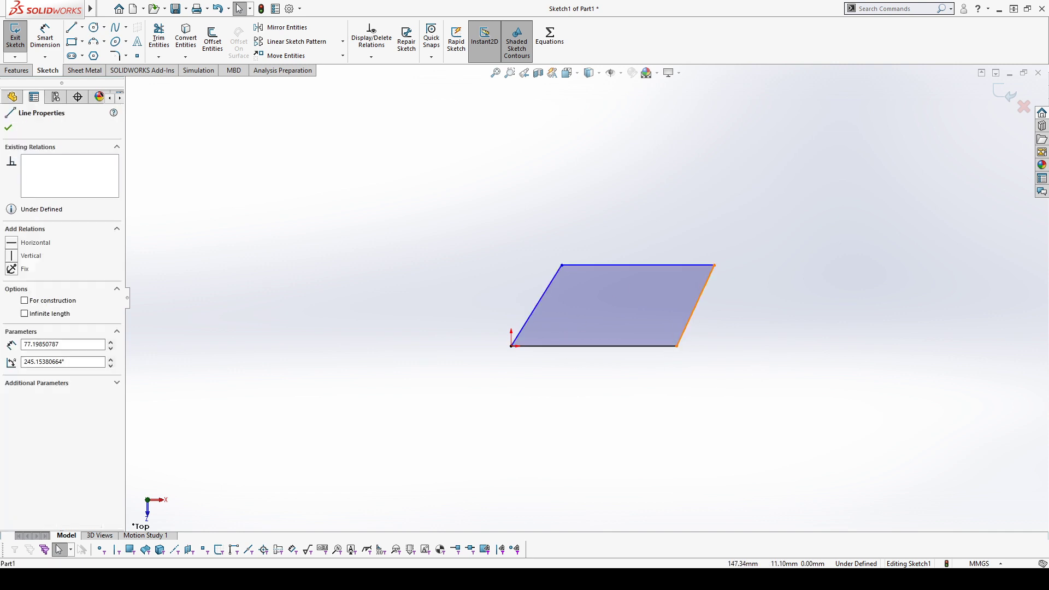
pyautogui.keyDown('ctrl'); pyautogui.click(531, 321); pyautogui.keyUp('ctrl')
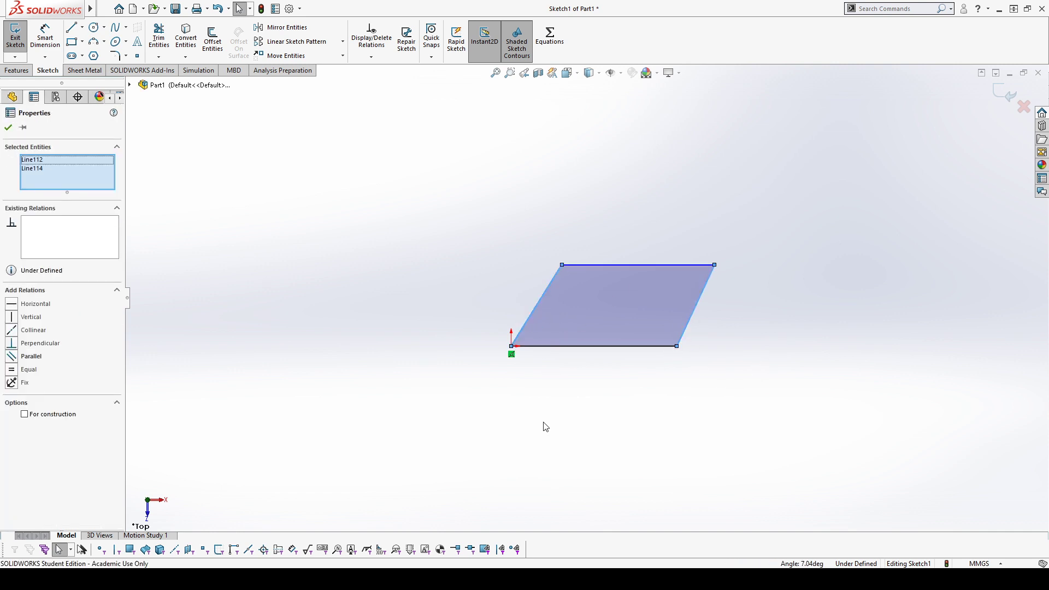
pyautogui.click(12, 358)
pyautogui.click(555, 417)
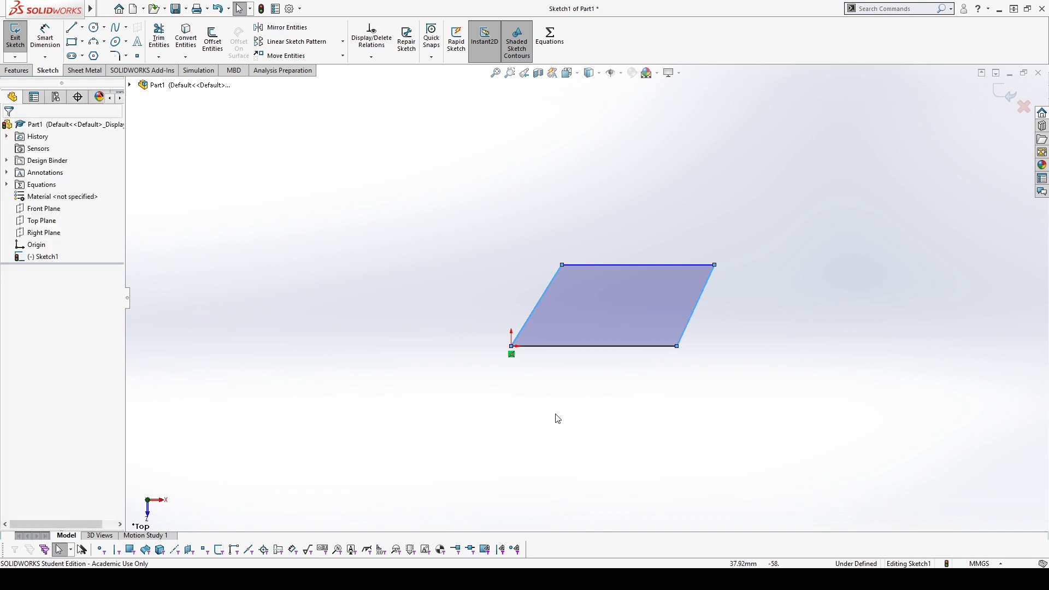
# Add an equal relation between the quadrilateral's upper and lower sides
pyautogui.click(615, 346)
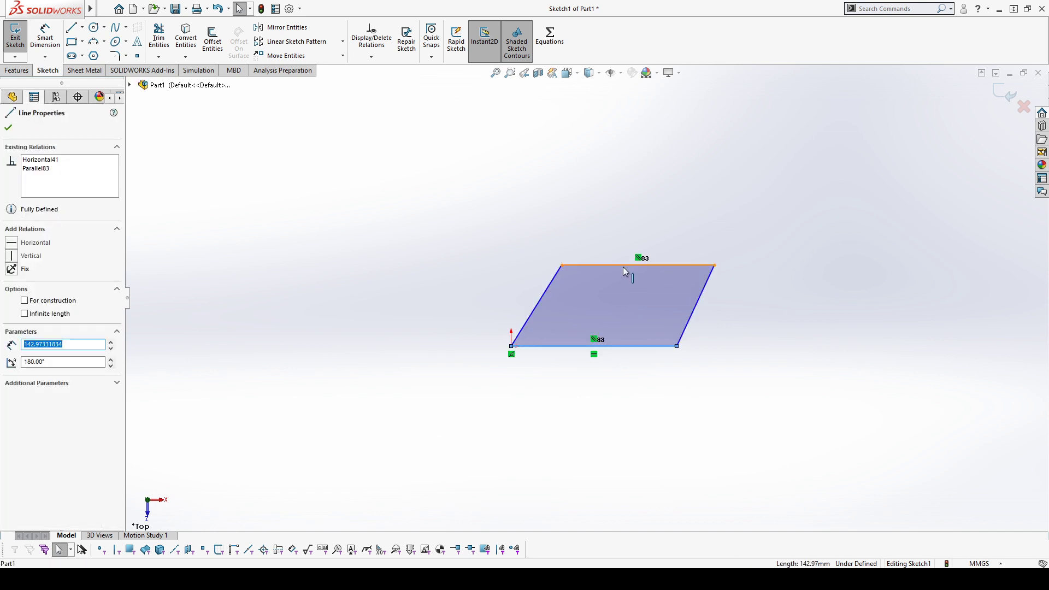
pyautogui.keyDown('ctrl'); pyautogui.click(623, 265); pyautogui.keyUp('ctrl')
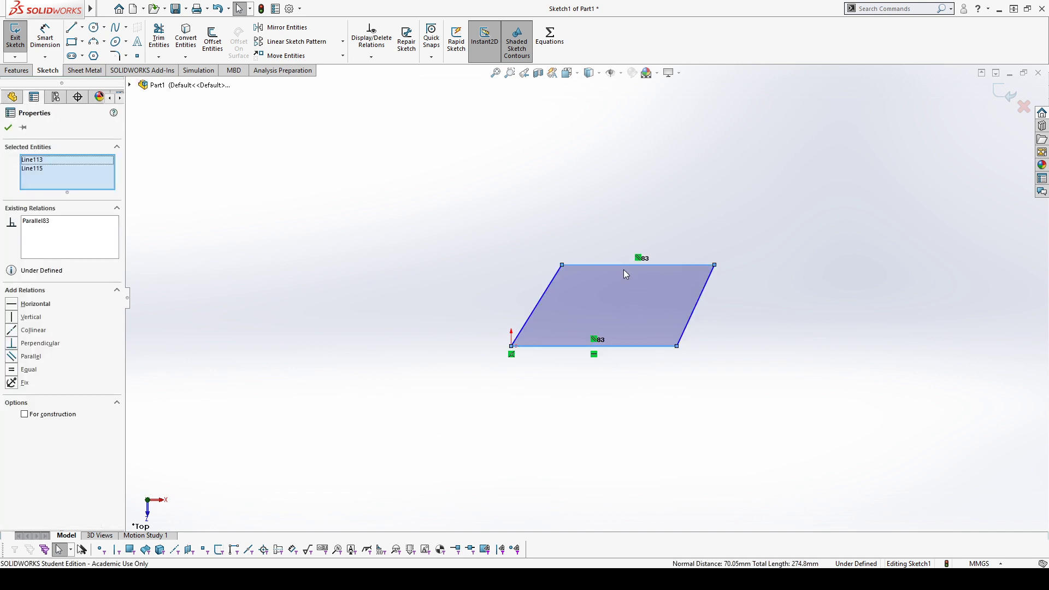
pyautogui.click(12, 369)
pyautogui.click(744, 321)
# Check the properties of the two slanted sides for existing relations
pyautogui.click(709, 302)
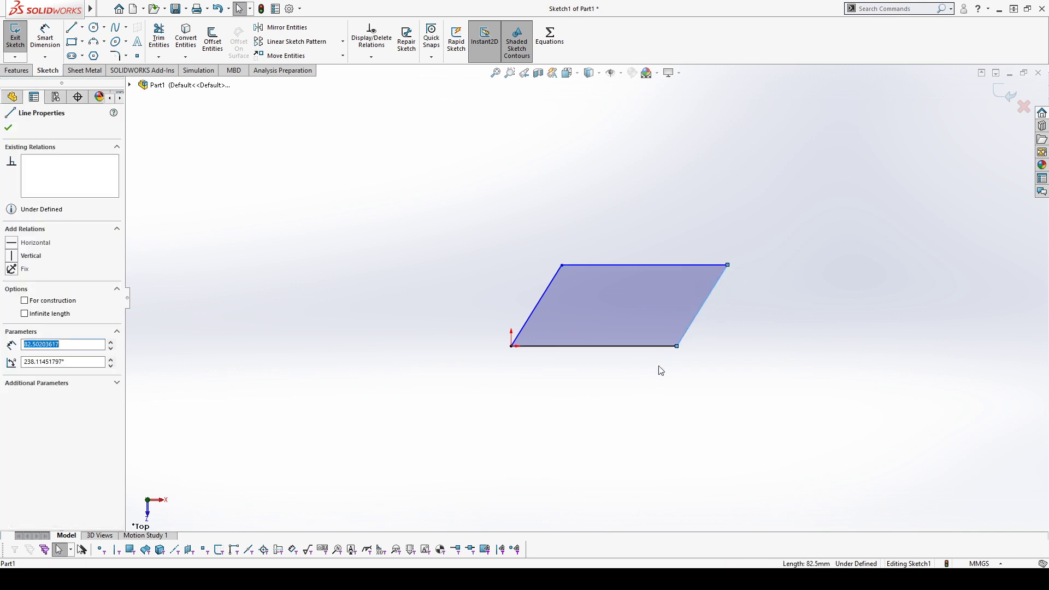
pyautogui.press('Escape')
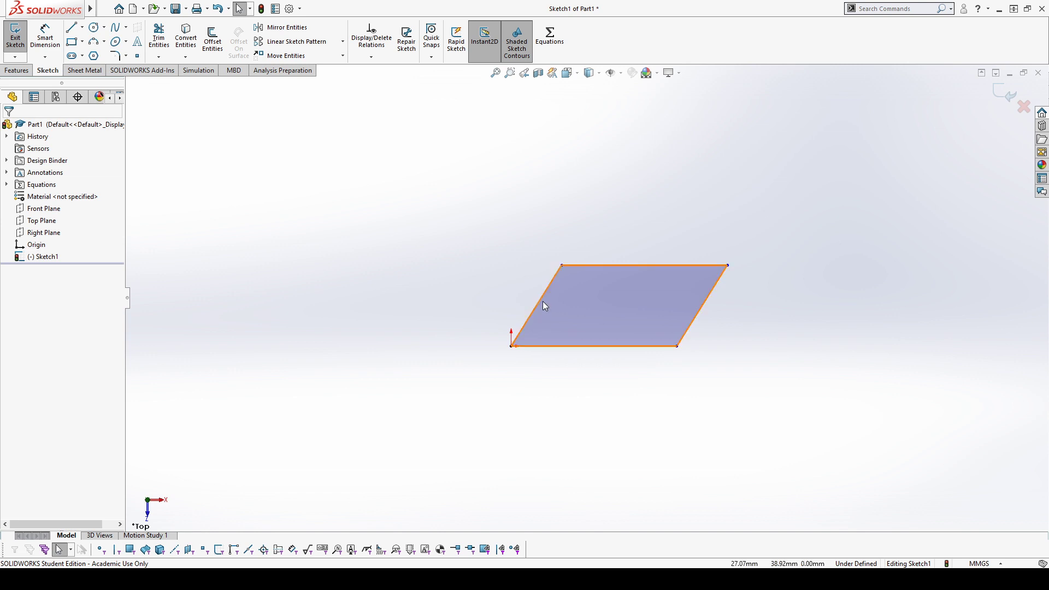
pyautogui.click(541, 303)
pyautogui.click(700, 313)
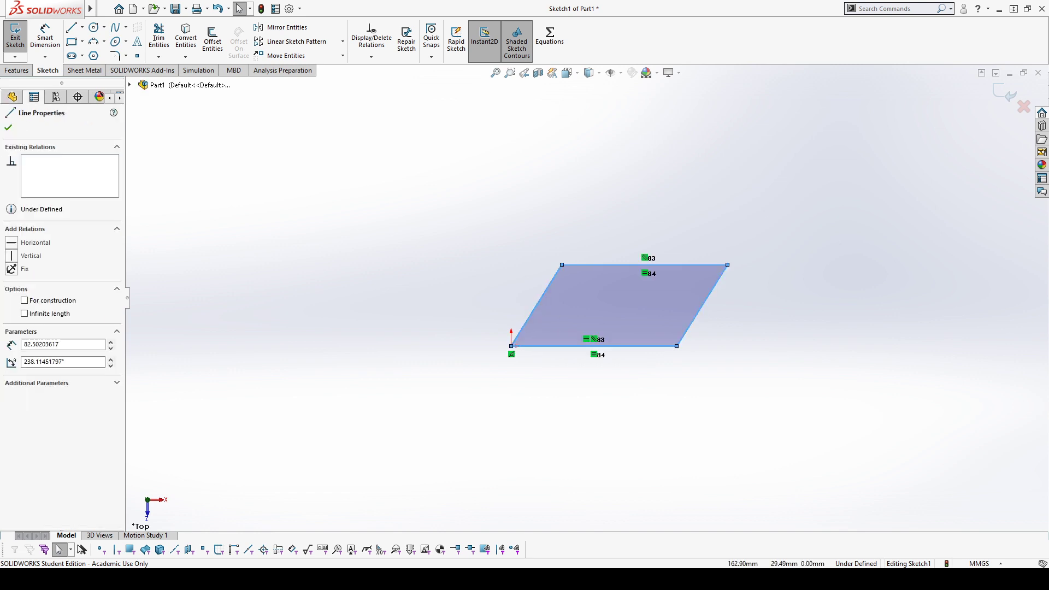
pyautogui.press('Escape')
pyautogui.click(723, 312)
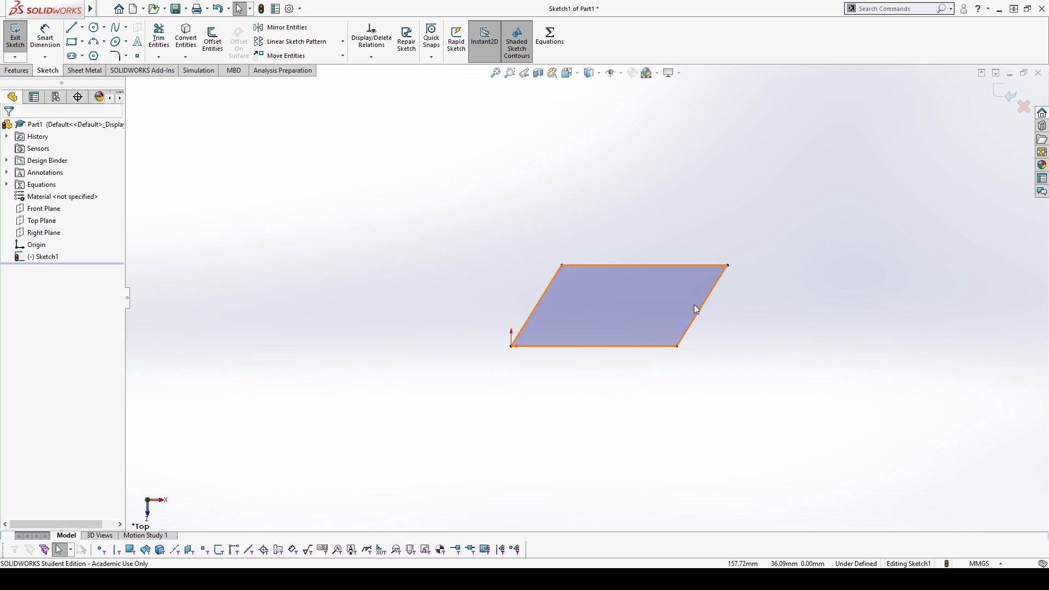
# Add a parallel relation between the two slanted sides of the quadrilateral
pyautogui.click(703, 307)
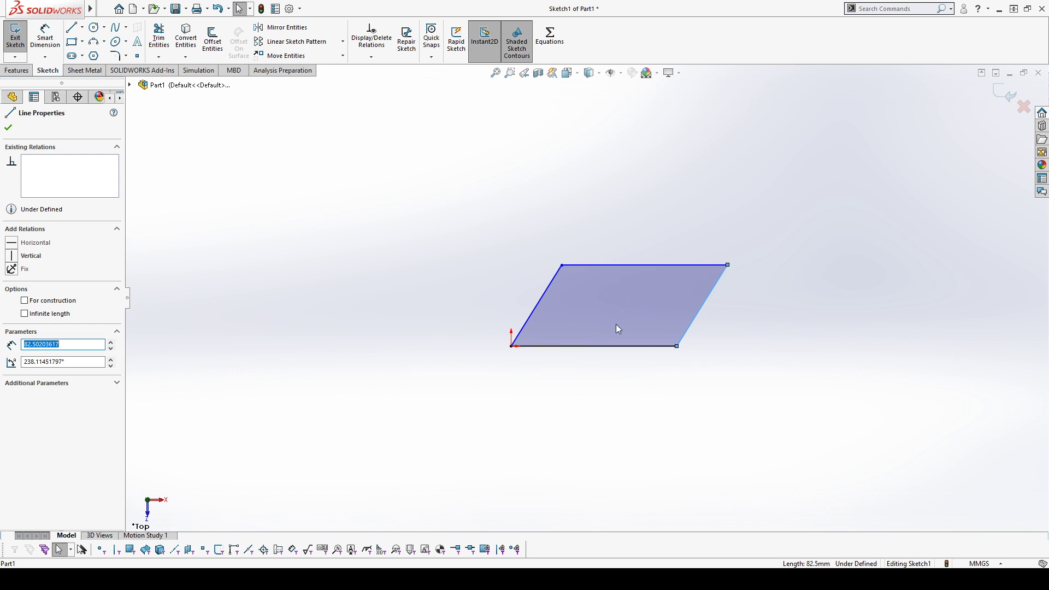
pyautogui.keyDown('ctrl'); pyautogui.click(534, 312); pyautogui.keyUp('ctrl')
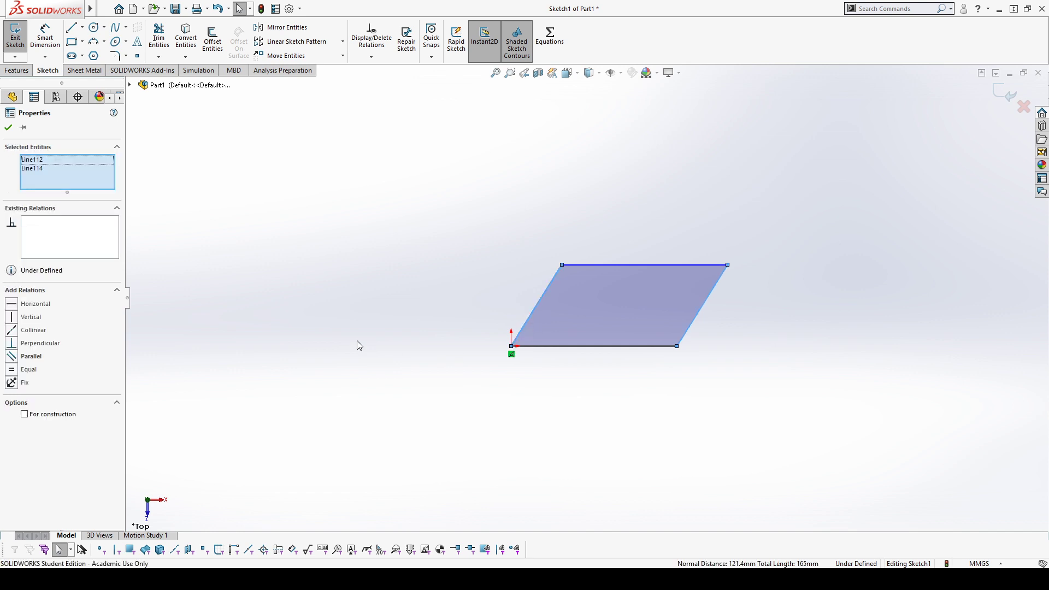
pyautogui.click(12, 358)
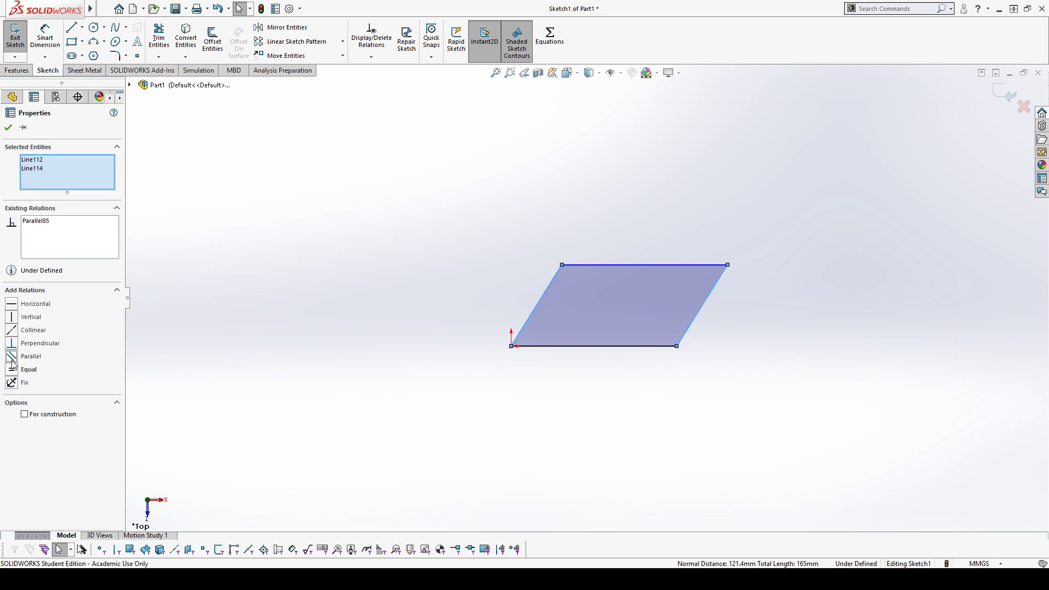
pyautogui.click(462, 424)
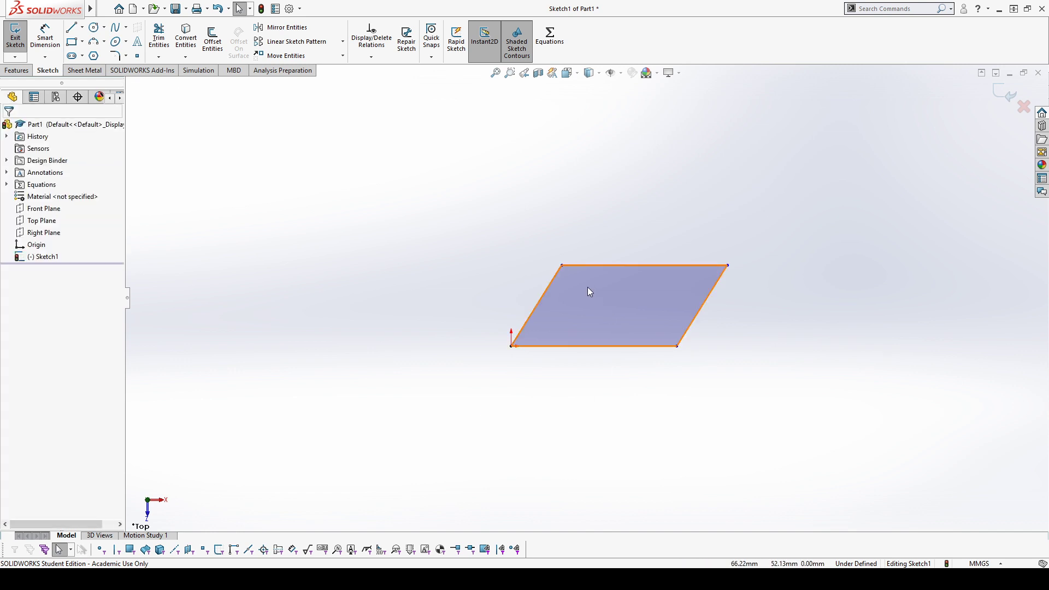
# Delete the equal relation between the parallelogram's upper and lower sides
pyautogui.click(549, 289)
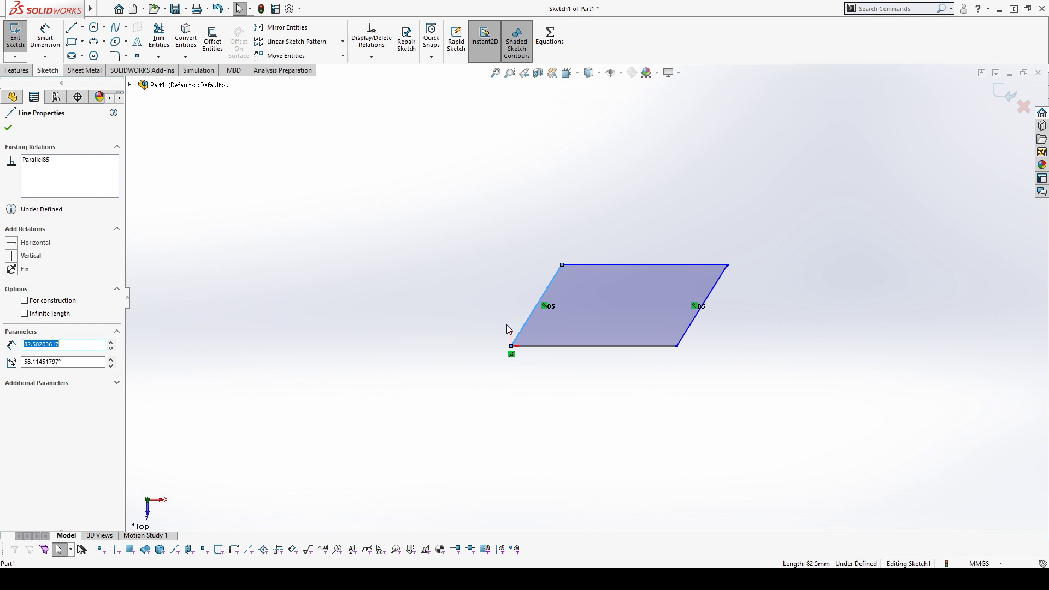
pyautogui.click(621, 265)
pyautogui.click(646, 258)
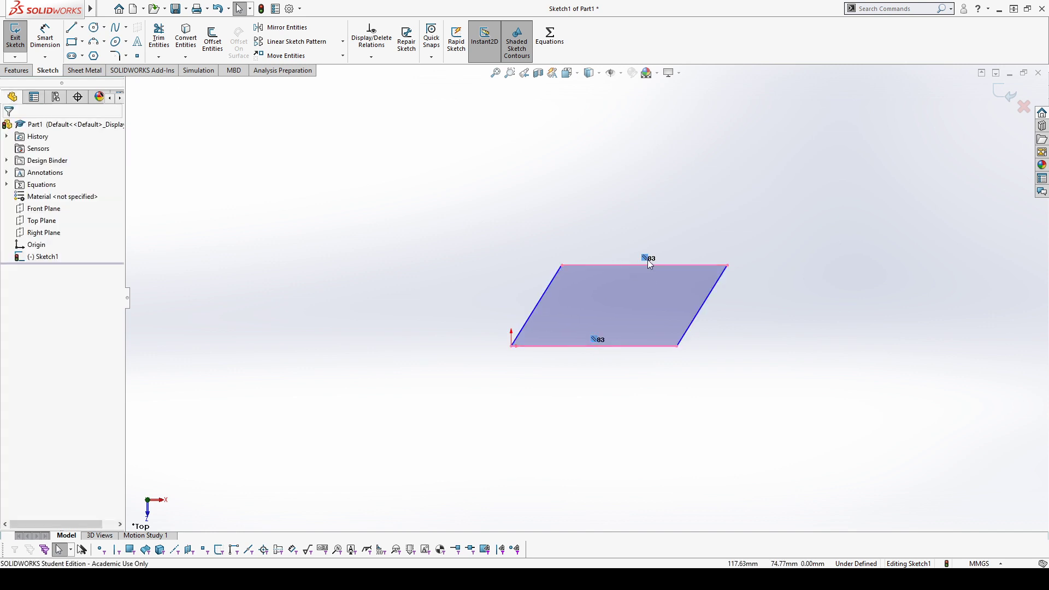
pyautogui.click(648, 268)
pyautogui.click(792, 263)
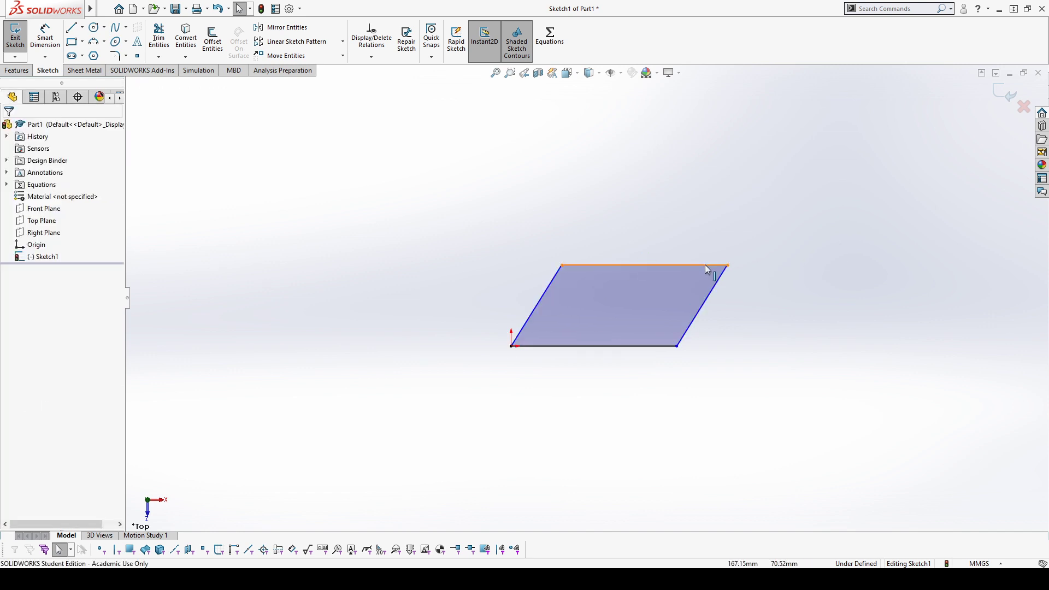
pyautogui.click(706, 267)
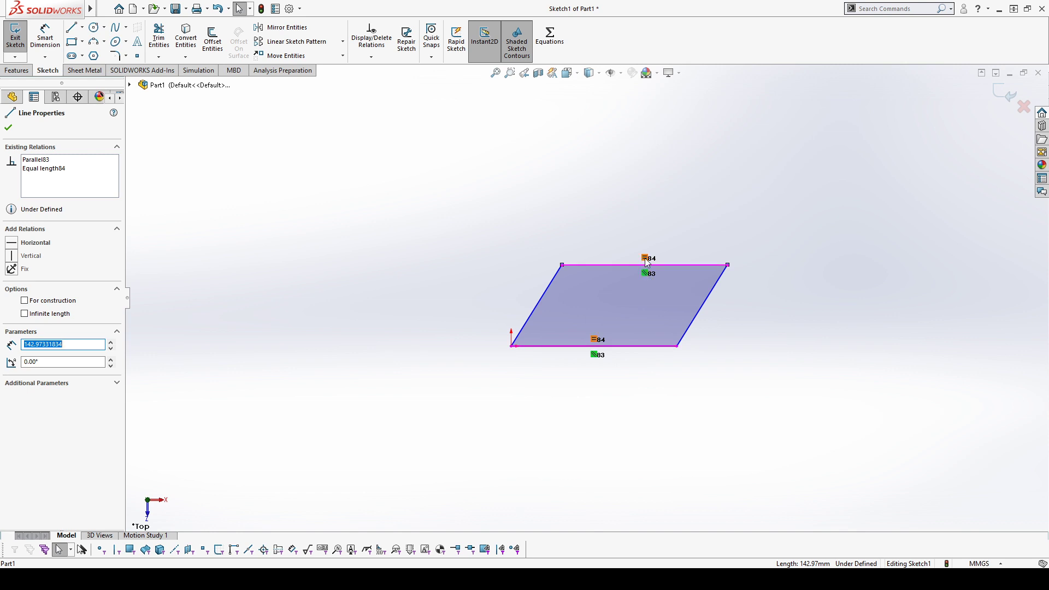
pyautogui.click(647, 260)
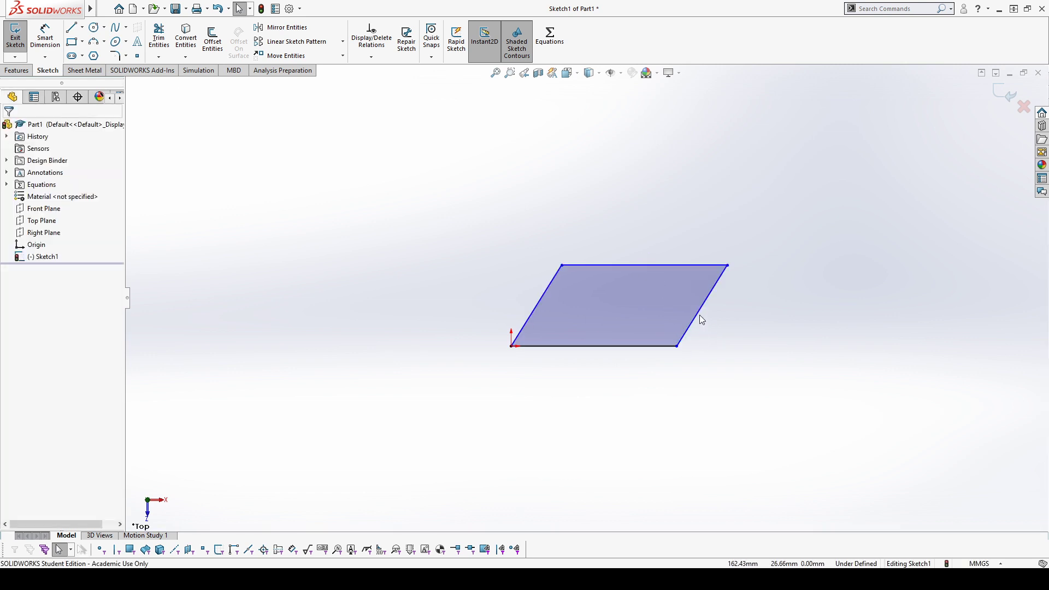
# Reshape the parallelogram by moving its upper-right corner outward to test the remaining freedom of its sides
pyautogui.moveTo(695, 314); pyautogui.dragTo(733, 264)
pyautogui.click(764, 331)
pyautogui.click(758, 387)
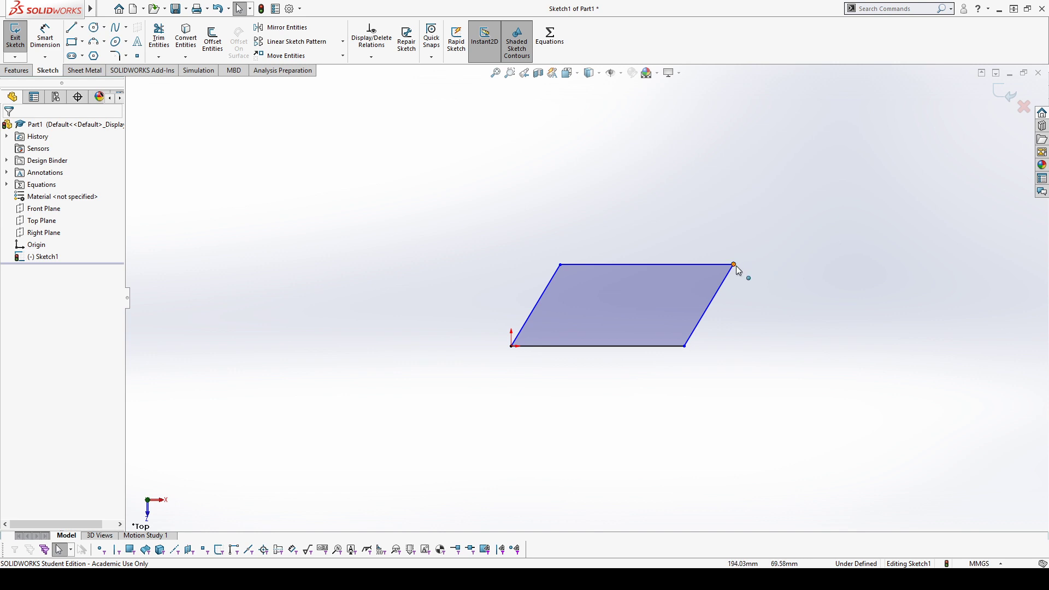
pyautogui.moveTo(734, 266); pyautogui.dragTo(756, 267)
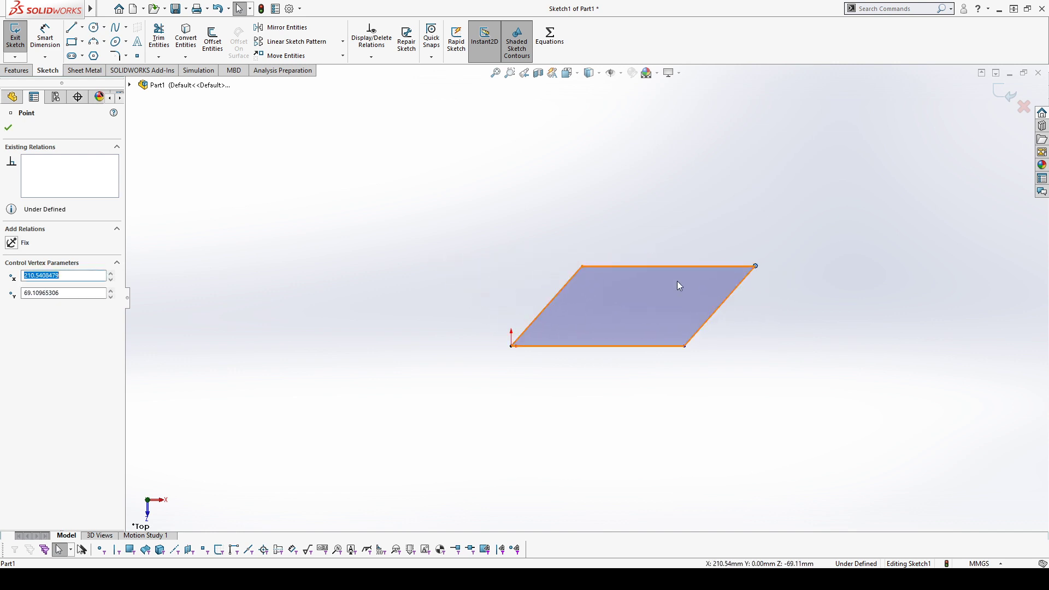
pyautogui.click(492, 229)
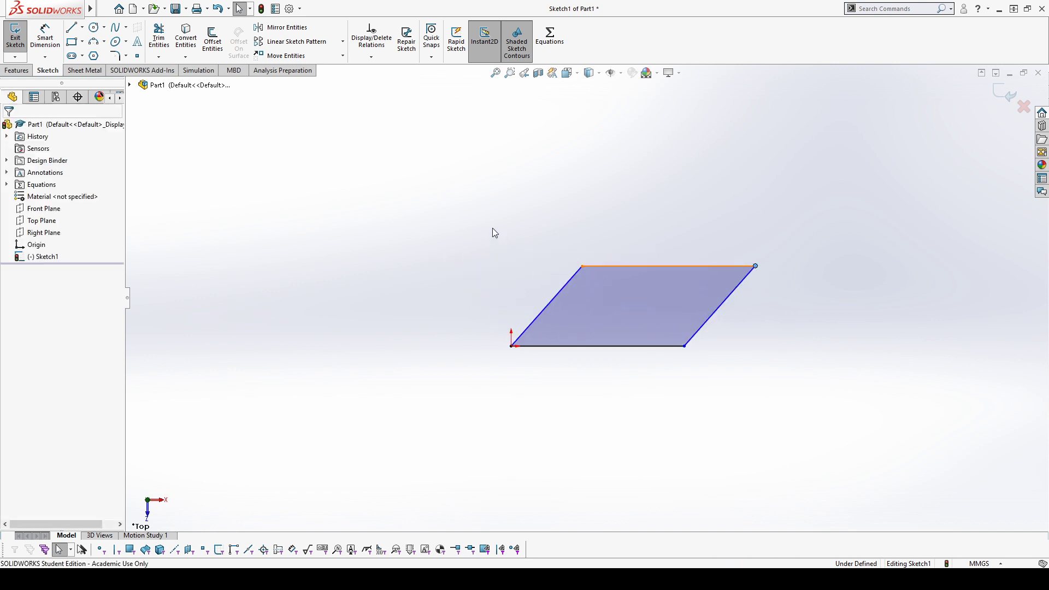
# Dimension the parallelogram's lower side and set its length to 150 mm
pyautogui.click(44, 37)
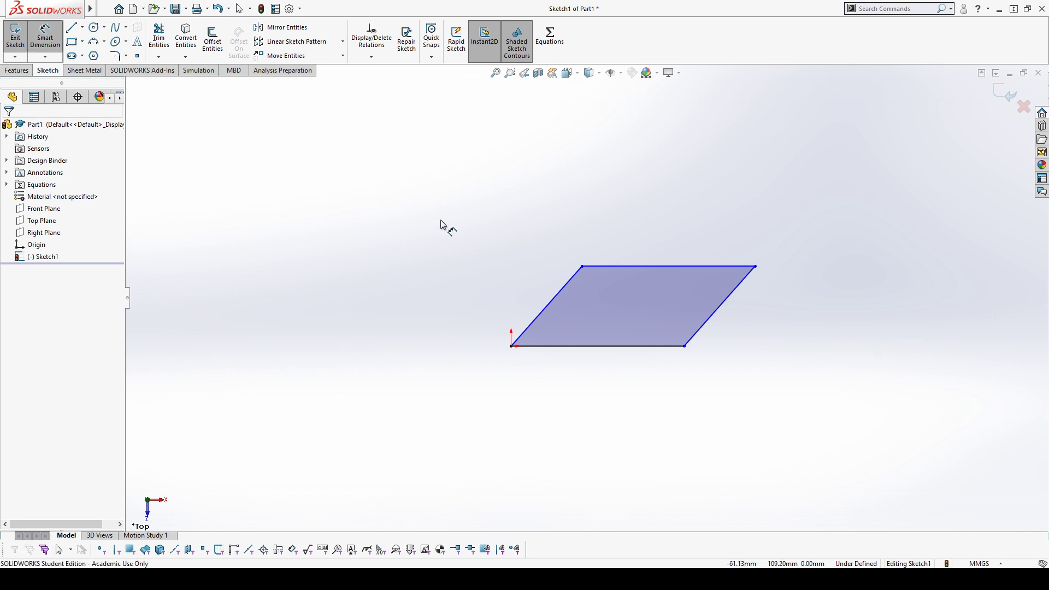
pyautogui.click(606, 349)
pyautogui.click(601, 392)
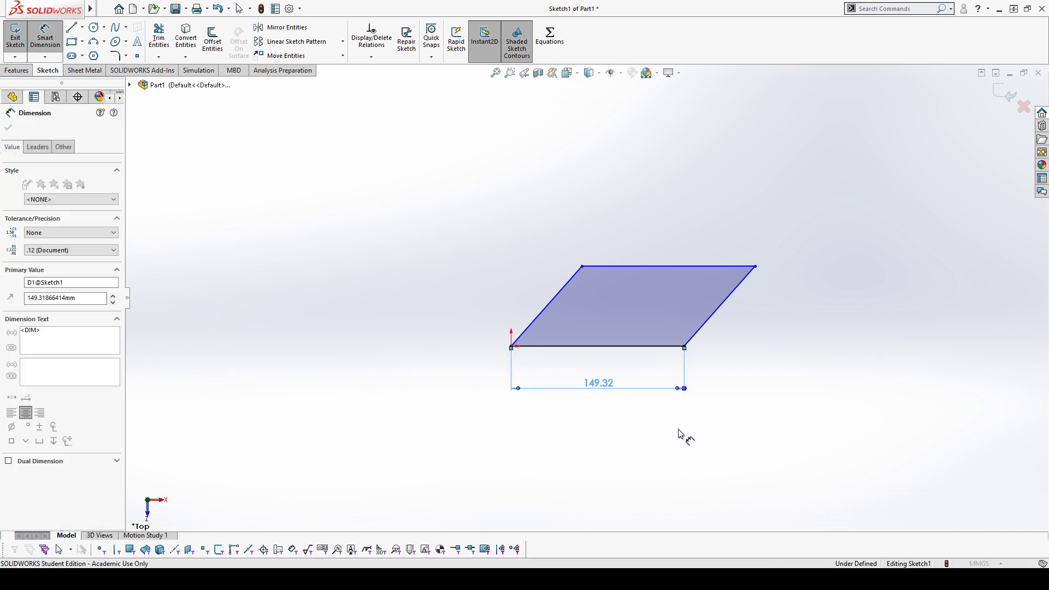
pyautogui.write('150')
pyautogui.press('Return')
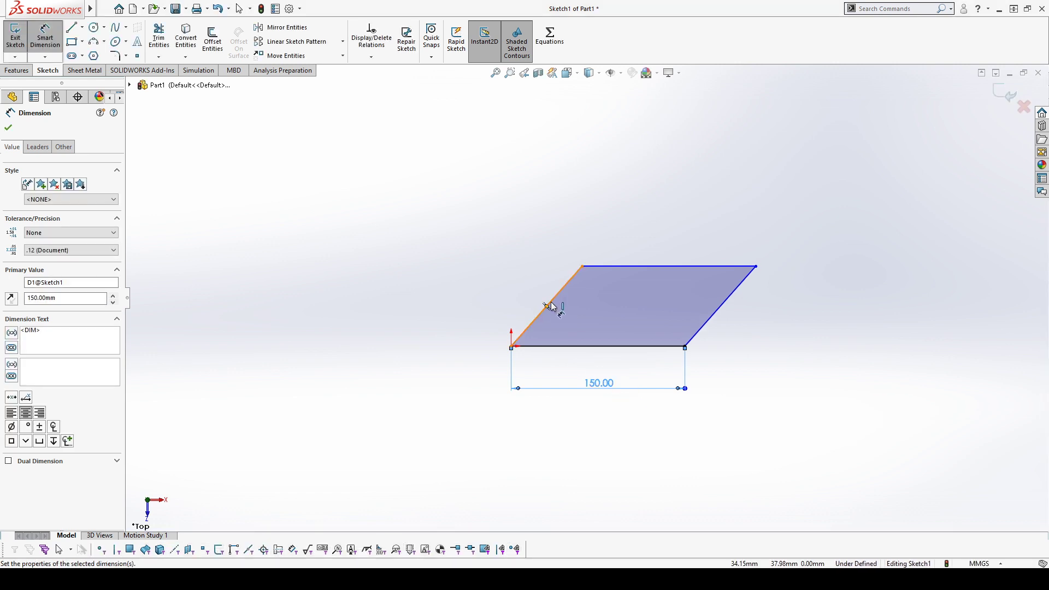
# Dimension the parallelogram's left slanted side and set its length to 100 mm
pyautogui.click(552, 306)
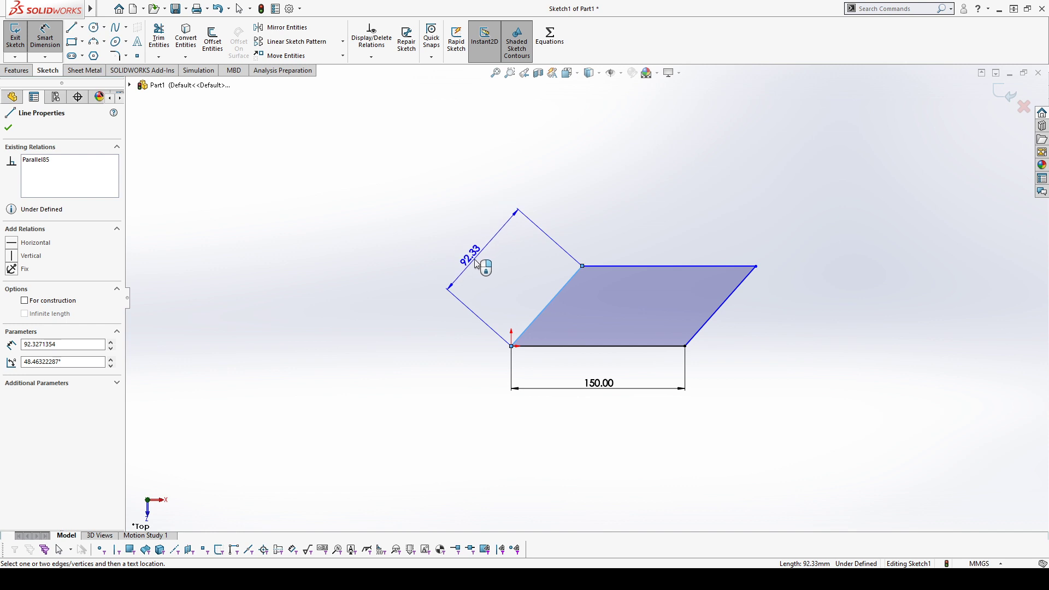
pyautogui.click(477, 264)
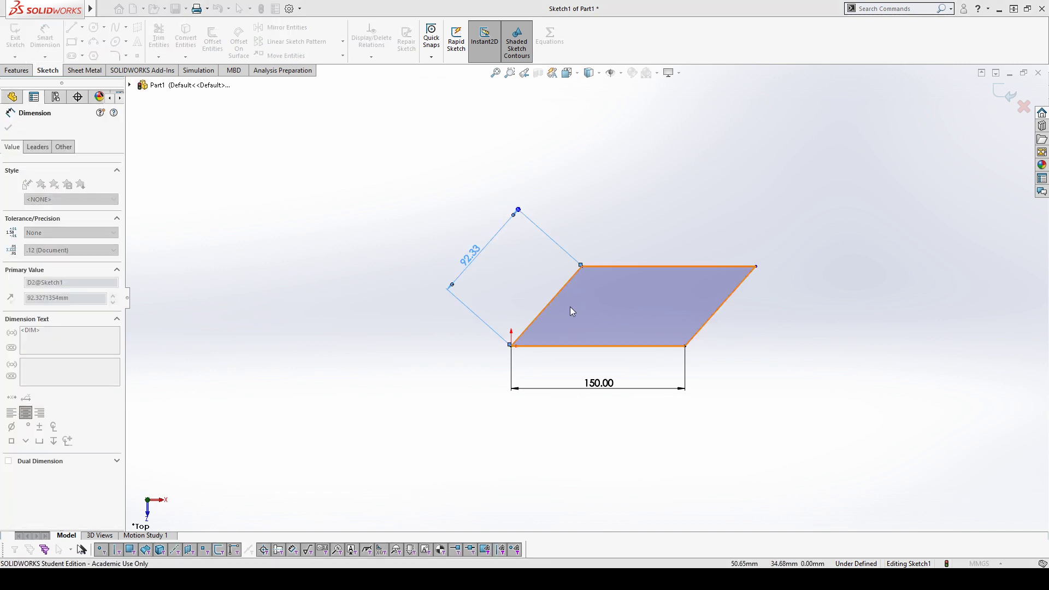
pyautogui.write('100')
pyautogui.press('Return')
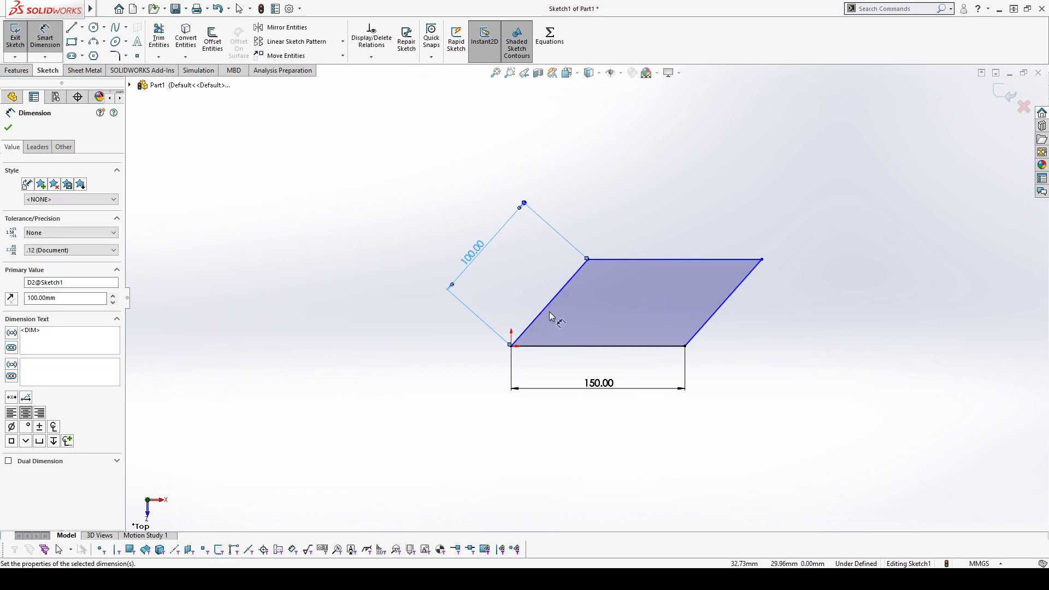
# Dimension the angle between the left slanted side and the lower side as 48°
pyautogui.click(542, 315)
pyautogui.click(557, 346)
pyautogui.click(581, 318)
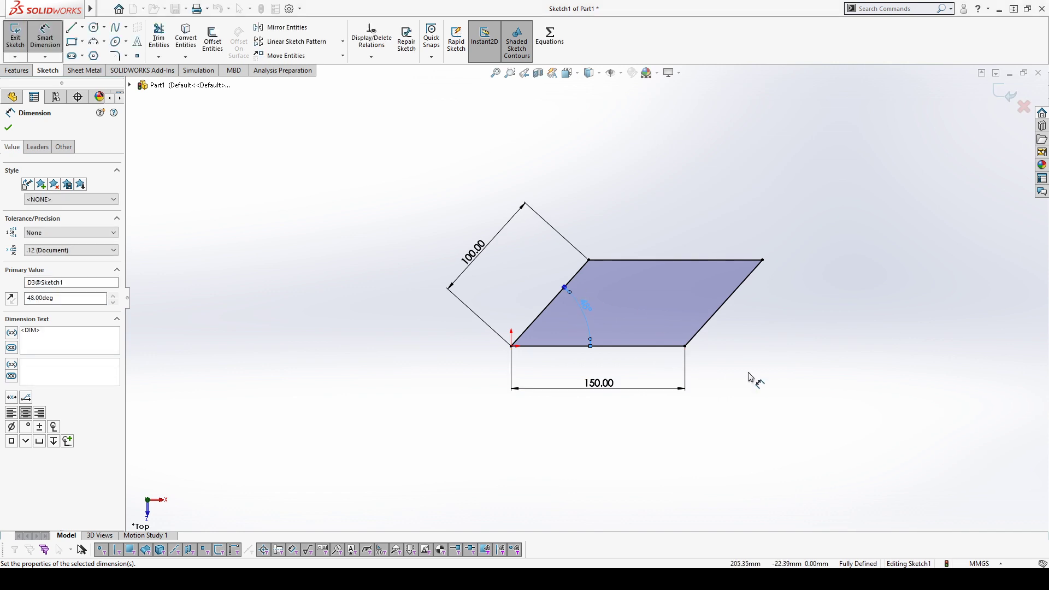
pyautogui.click(679, 360)
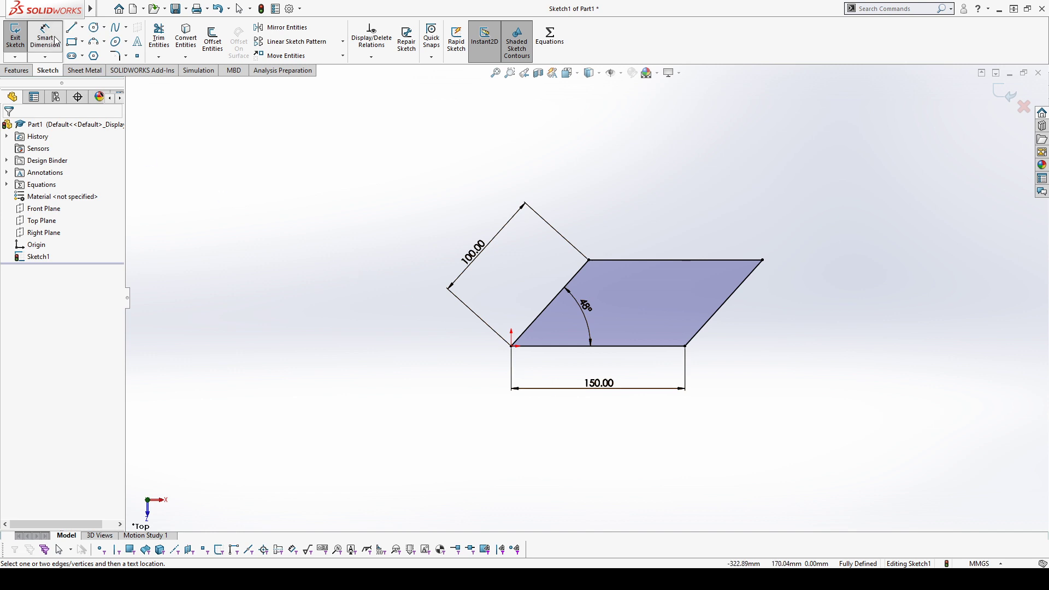
# Sketch a vertical construction line about 65 mm long upward from the origin
pyautogui.click(70, 30)
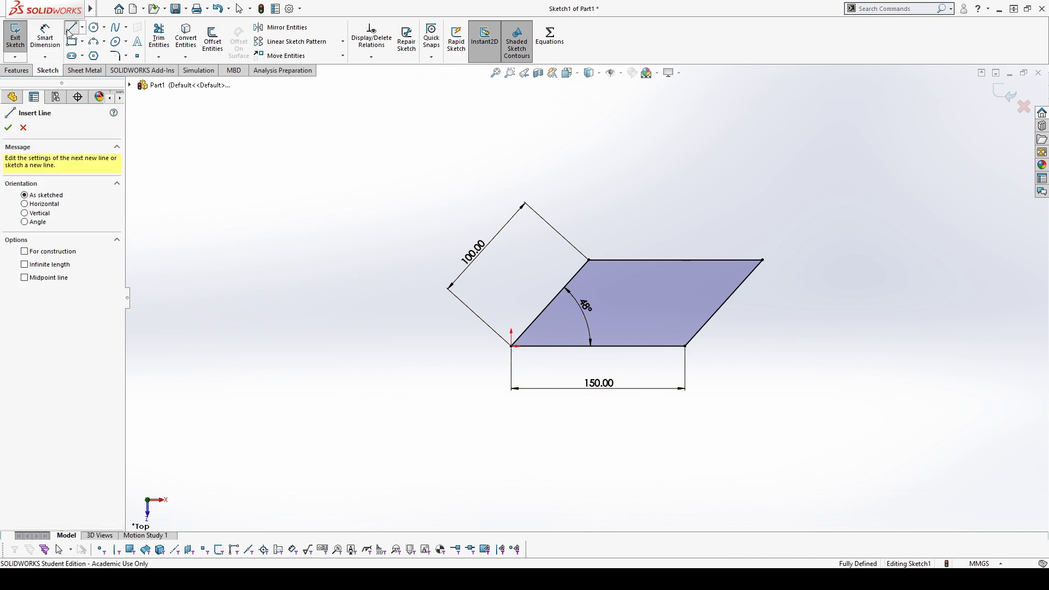
pyautogui.click(36, 252)
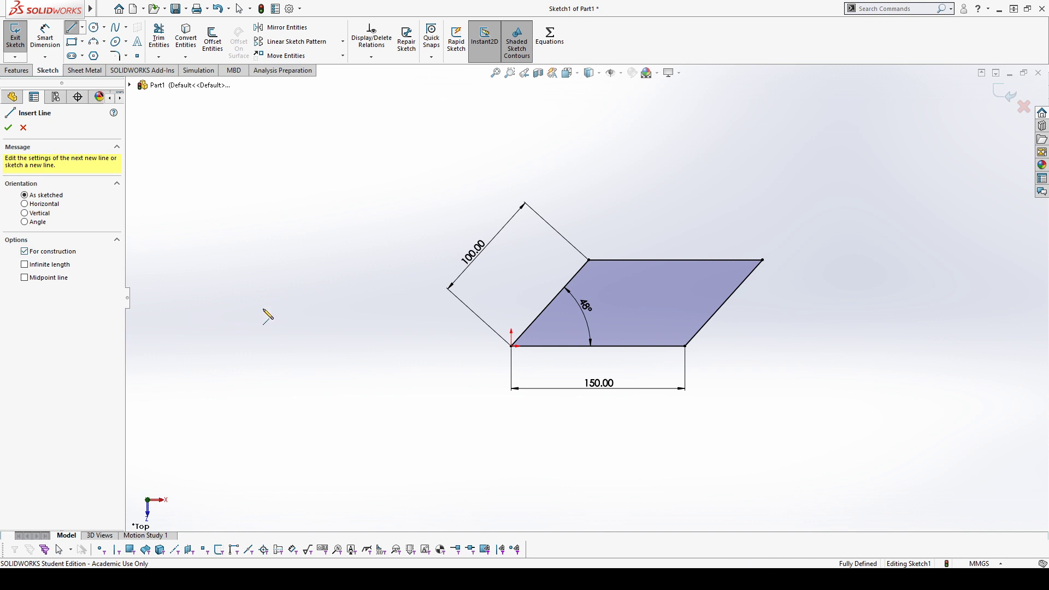
pyautogui.click(511, 346)
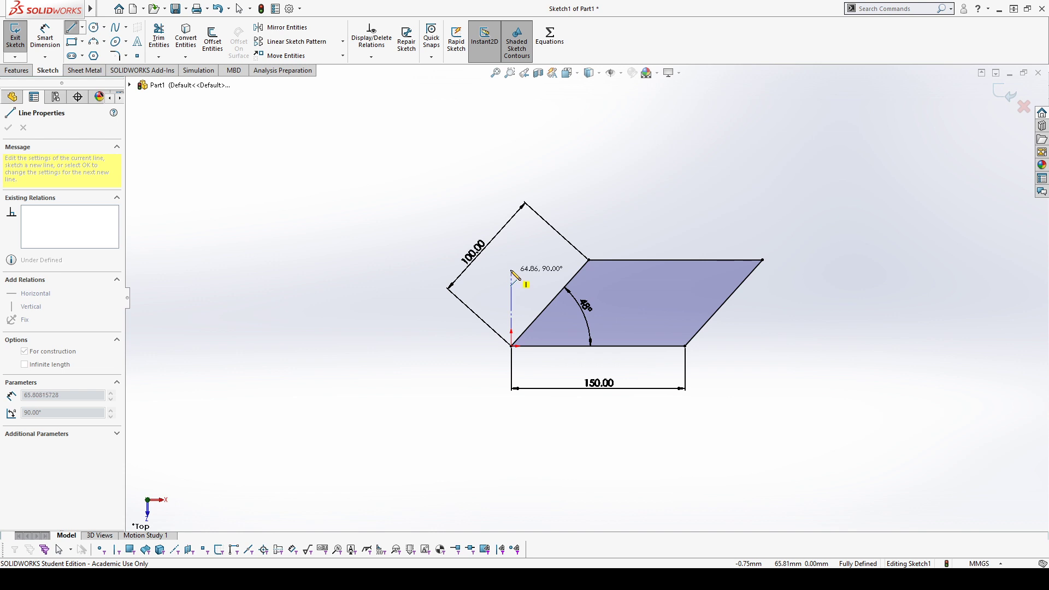
pyautogui.click(512, 272)
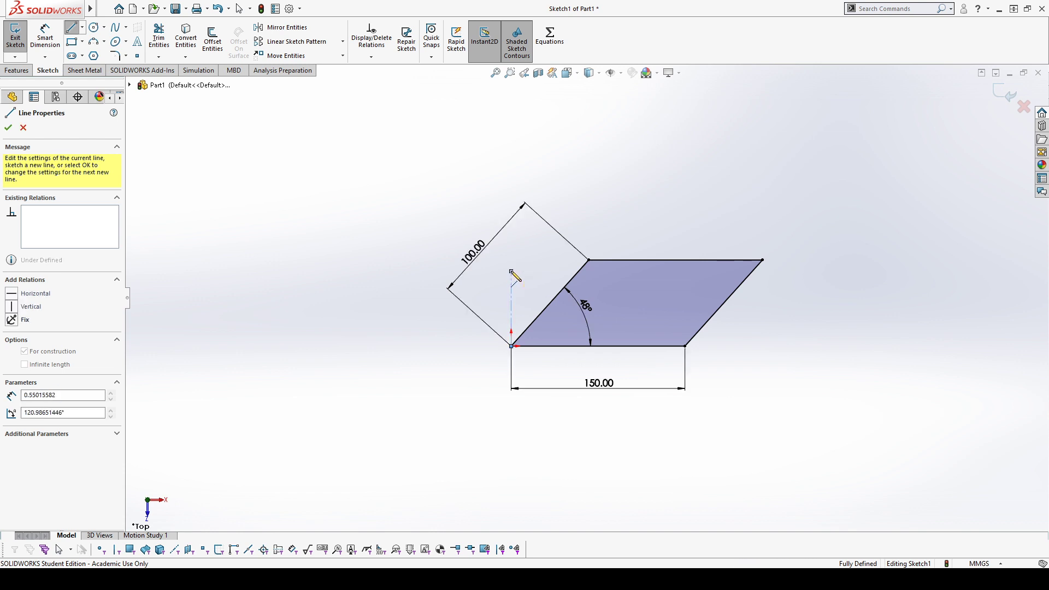
pyautogui.press('Escape')
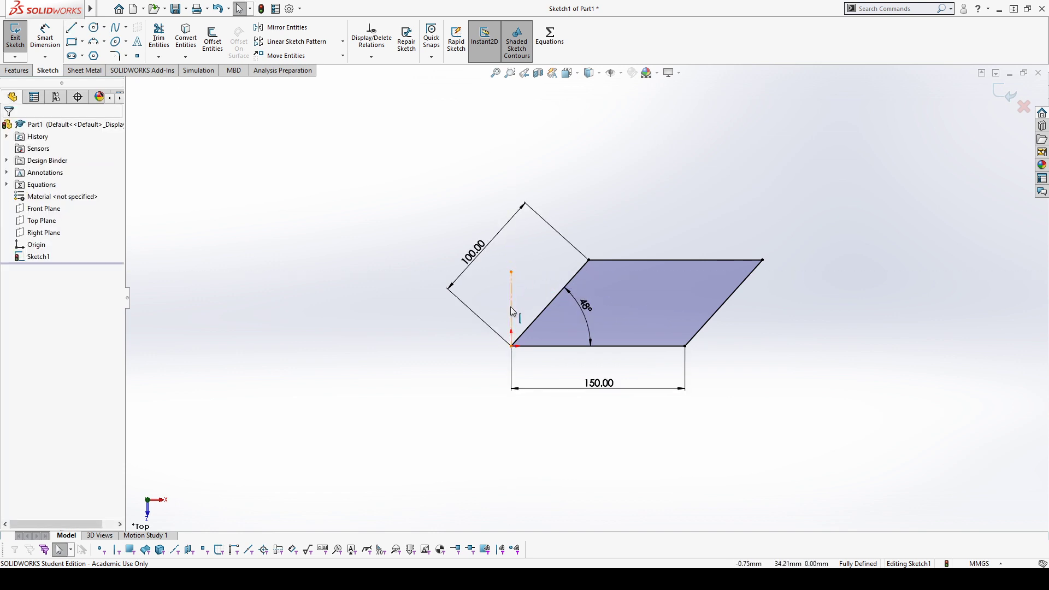
pyautogui.click(507, 324)
pyautogui.click(548, 365)
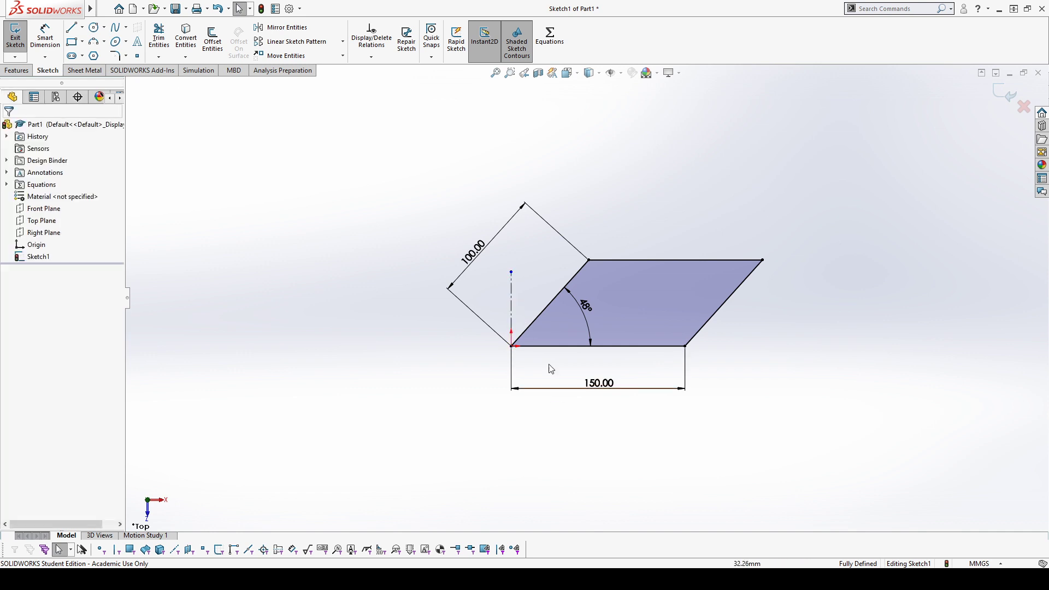
# Delete the 48° angle dimension between the left slanted side and the lower side
pyautogui.click(586, 323)
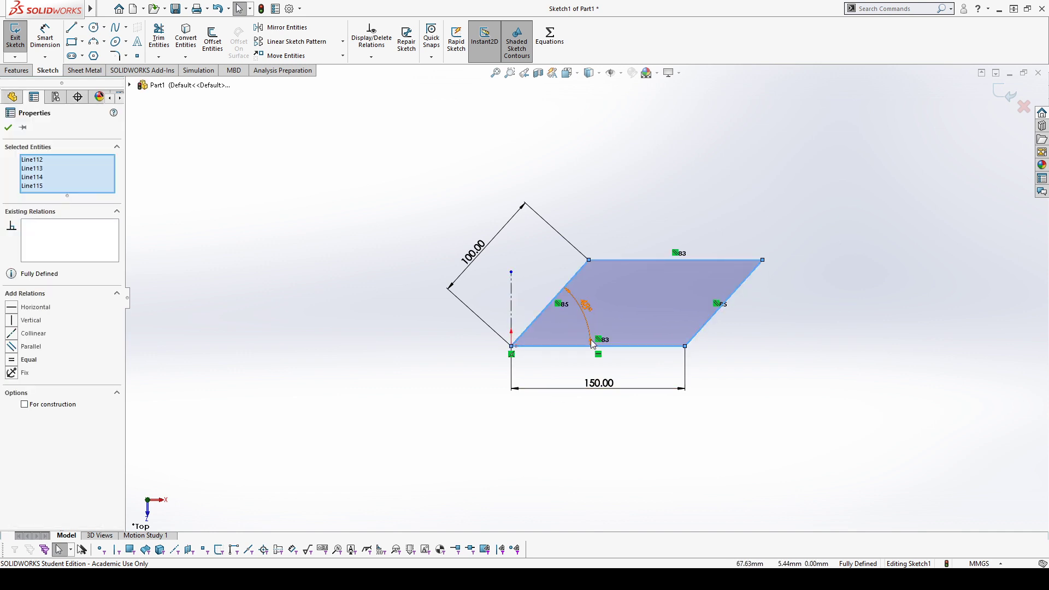
pyautogui.click(586, 307)
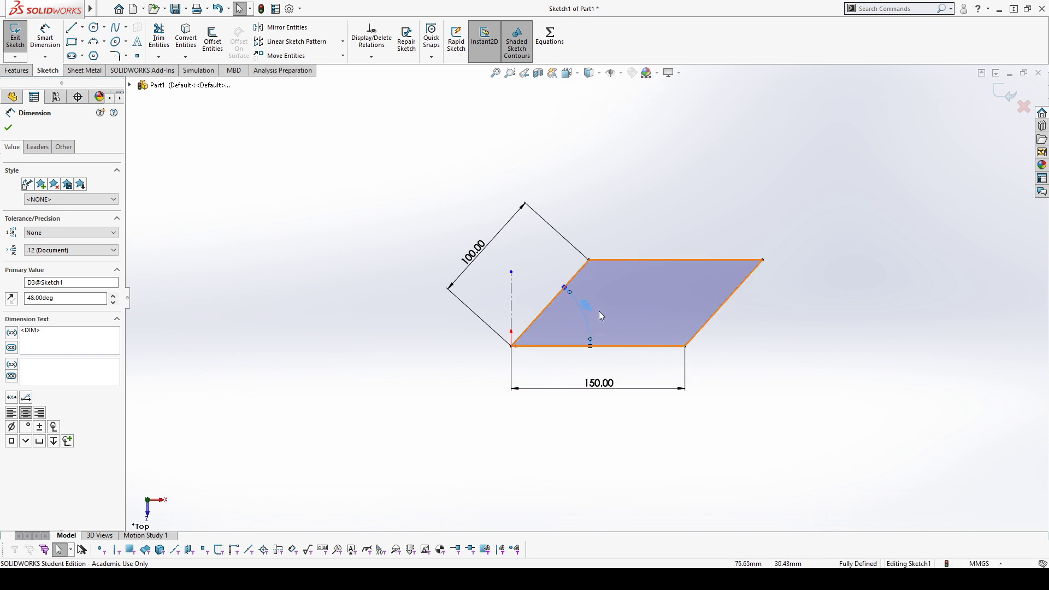
pyautogui.press('Delete')
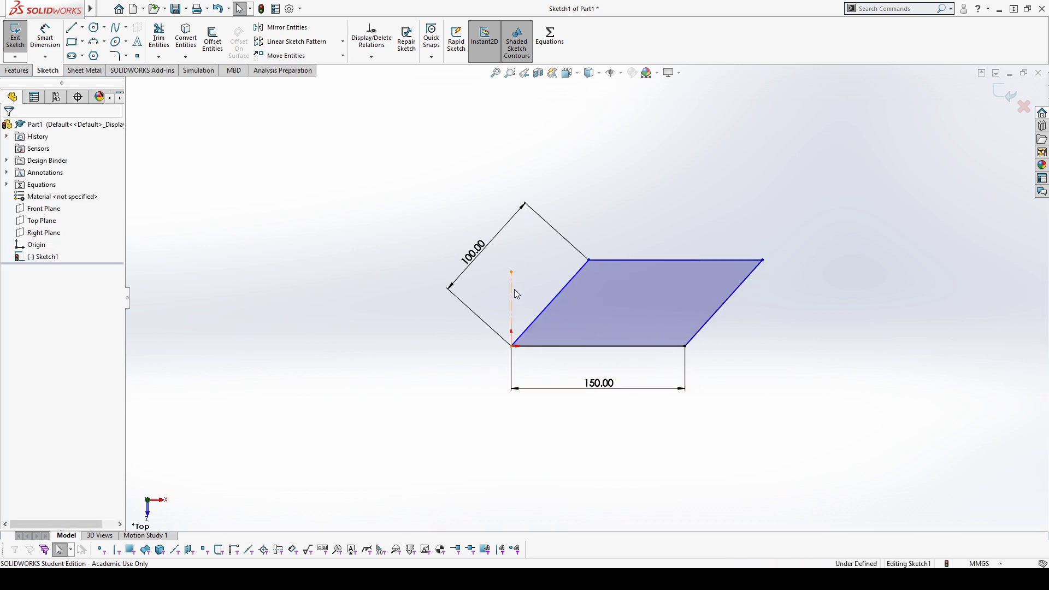
# Dimension the angle between the vertical construction line and the left slanted side and set it to 45°
pyautogui.press('w')
pyautogui.press('d')
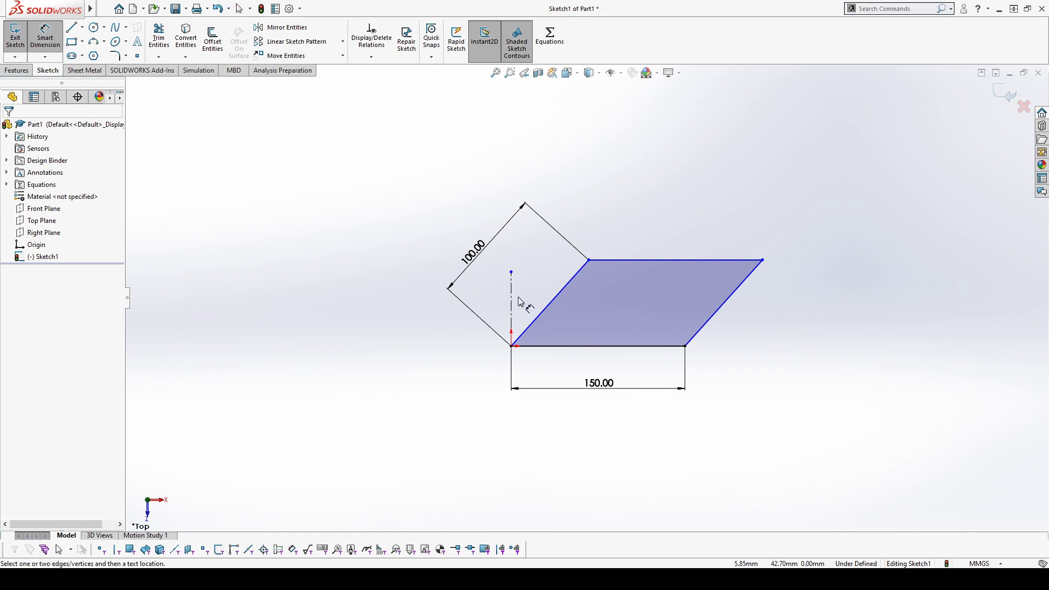
pyautogui.click(513, 298)
pyautogui.click(552, 302)
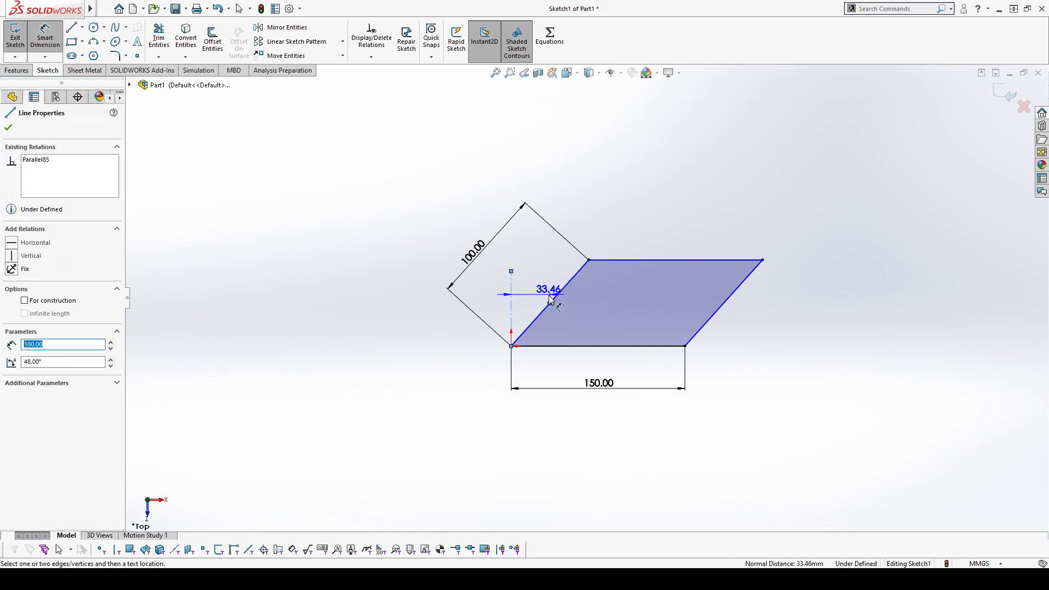
pyautogui.click(553, 263)
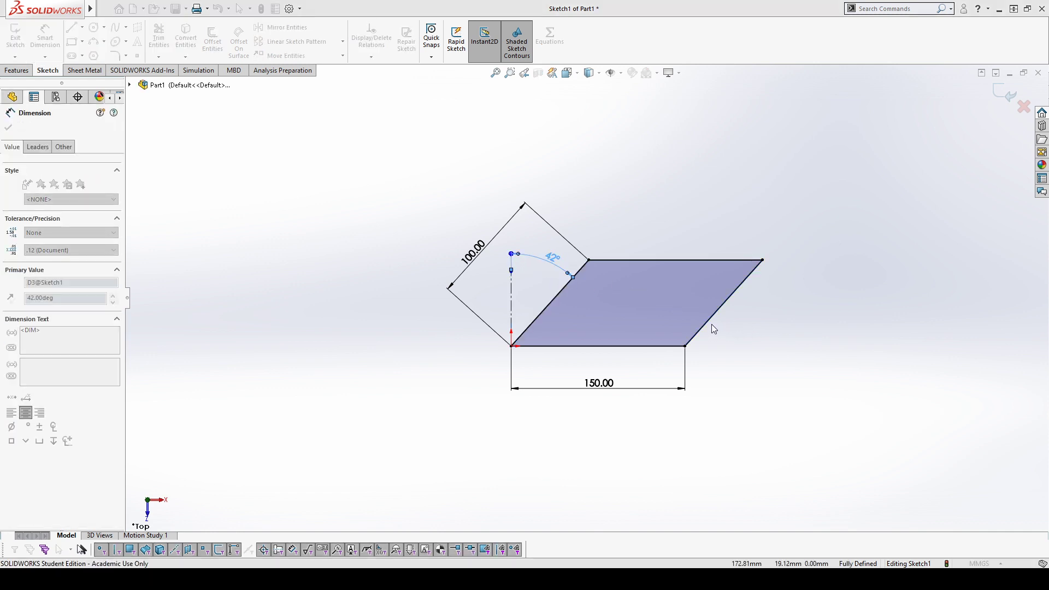
pyautogui.write('45')
pyautogui.press('Return')
pyautogui.click(795, 395)
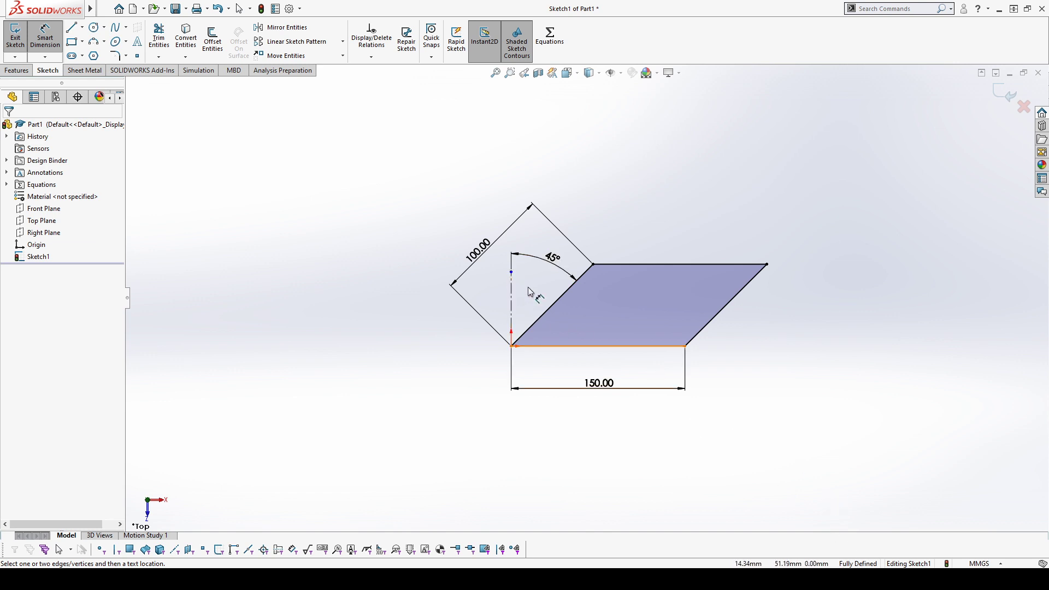
pyautogui.press('Escape')
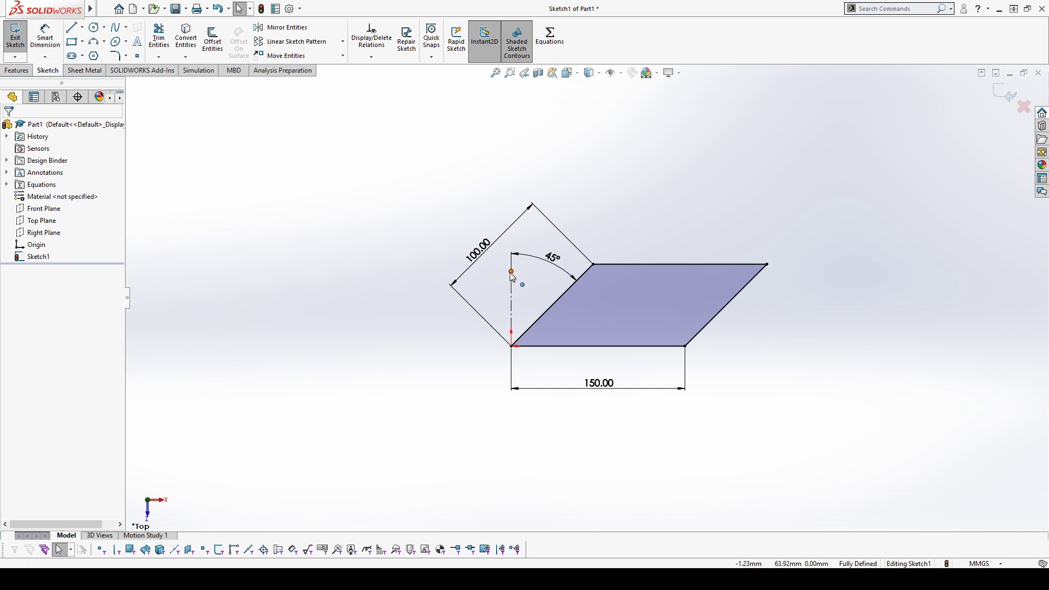
# Stretch the construction line's free endpoint to about 146 mm above the origin and return it level with the parallelogram's upper side
pyautogui.moveTo(512, 271); pyautogui.dragTo(515, 182)
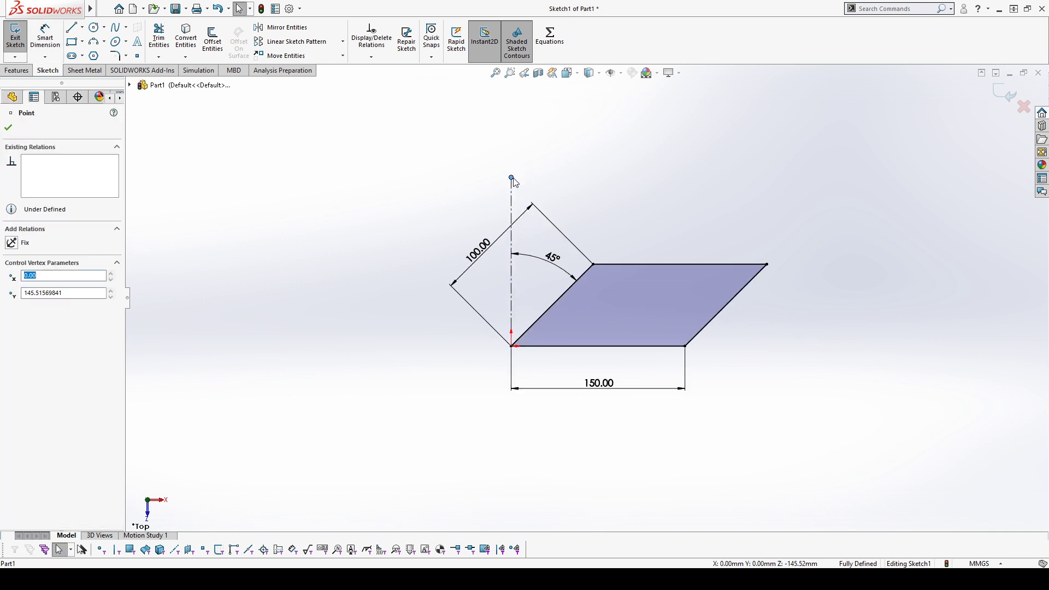
pyautogui.click(776, 224)
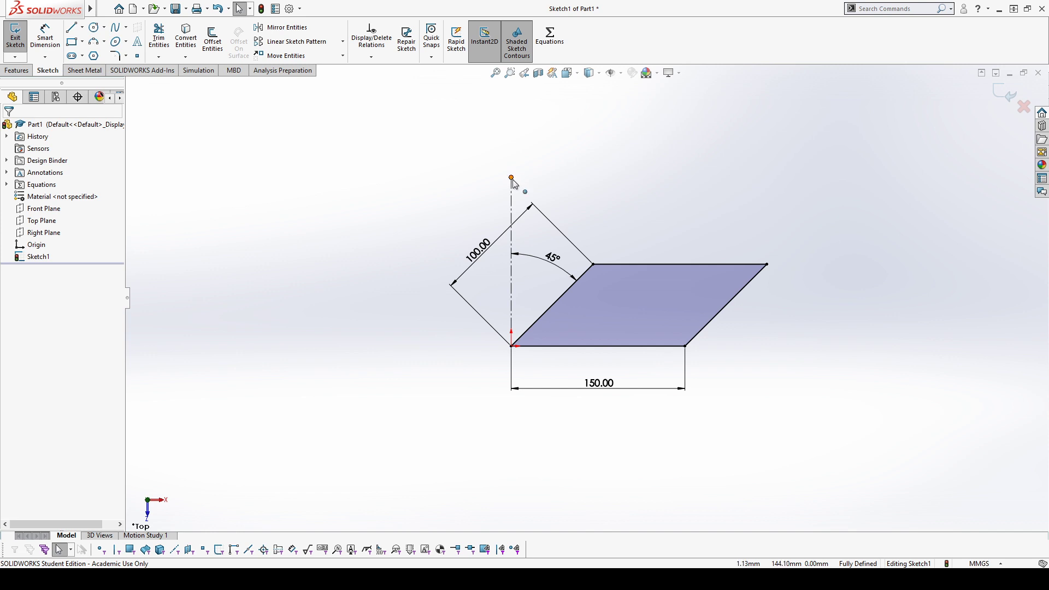
pyautogui.moveTo(514, 181); pyautogui.dragTo(512, 264)
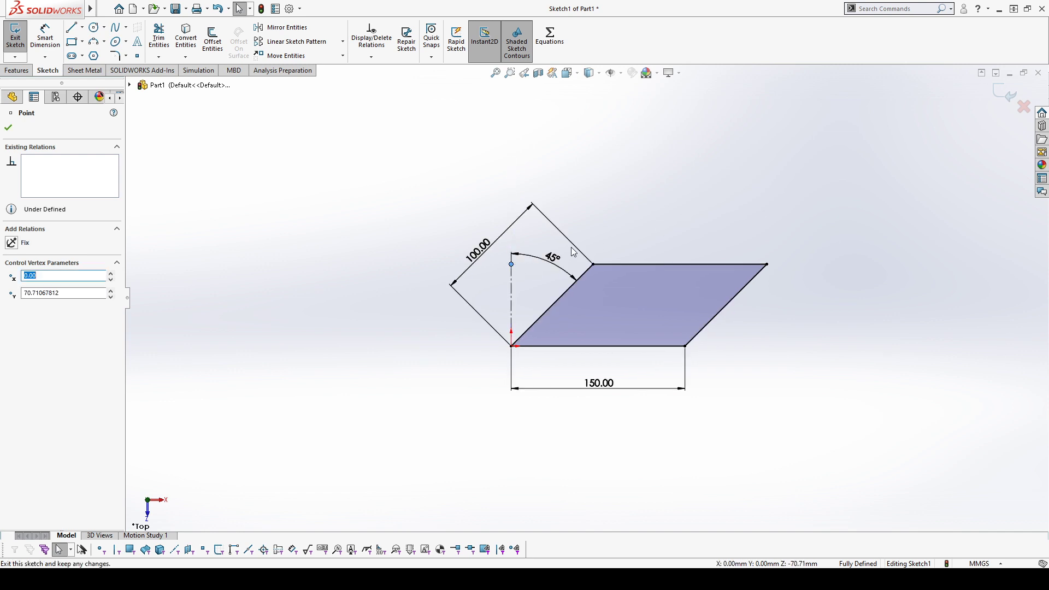
# Add a coincident relation between the construction line's upper endpoint and the parallelogram's upper side
pyautogui.click(625, 264)
pyautogui.keyDown('ctrl'); pyautogui.click(593, 265); pyautogui.keyUp('ctrl')
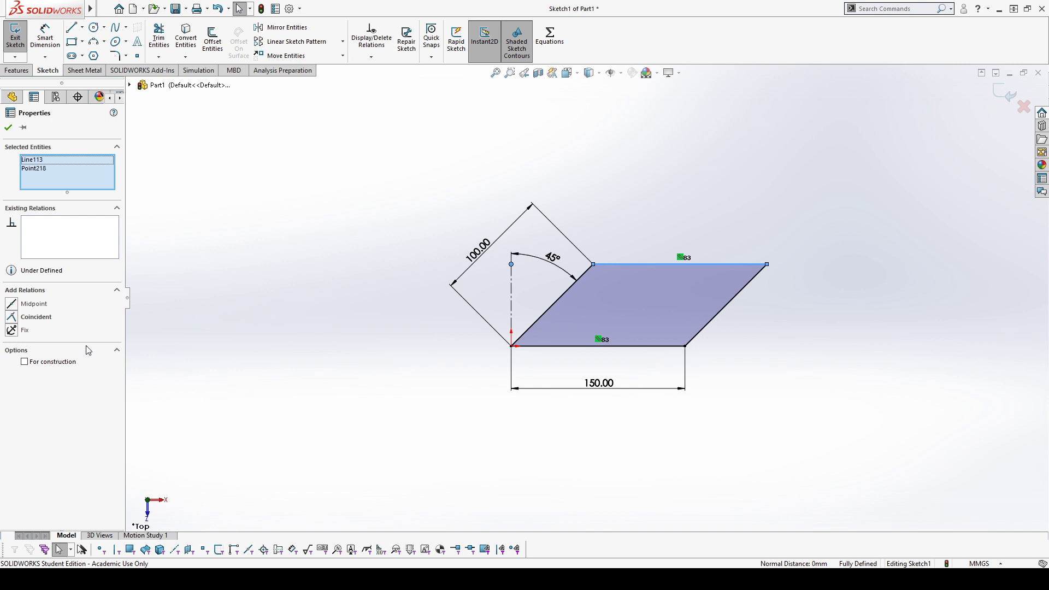
pyautogui.click(12, 317)
pyautogui.click(337, 393)
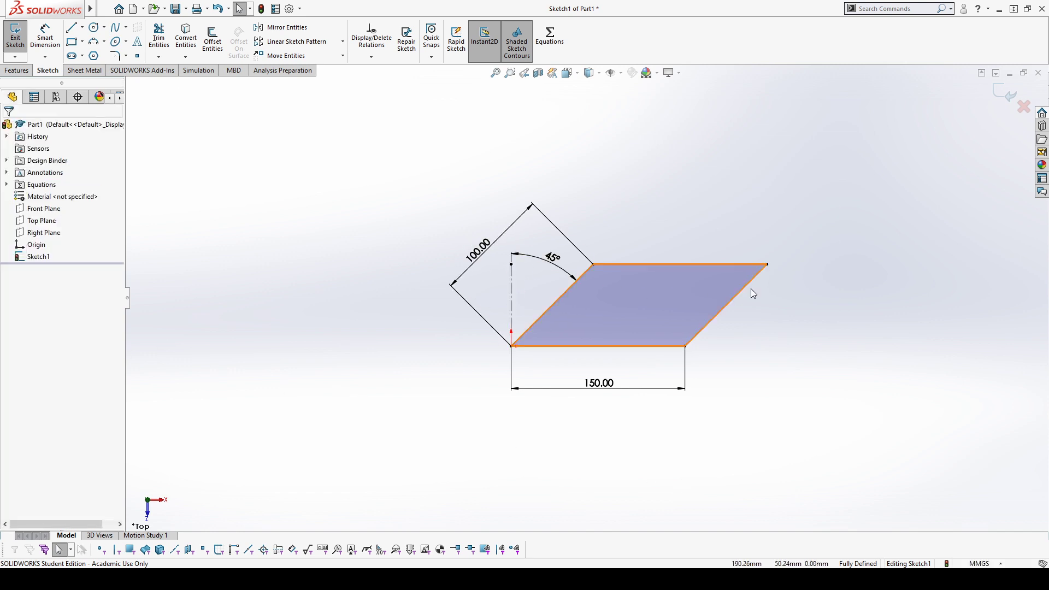
# Set the angle between the vertical construction line and the left slanted side to 60° and move its dimension closer to the vertex
pyautogui.click(555, 258)
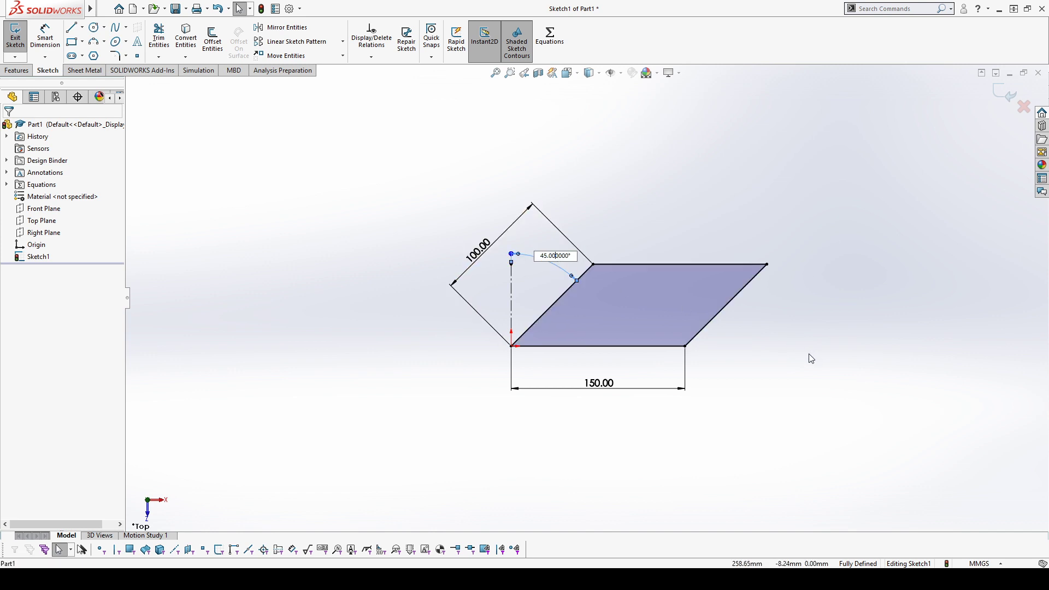
pyautogui.moveTo(541, 259); pyautogui.dragTo(558, 266)
pyautogui.write('60')
pyautogui.press('Return')
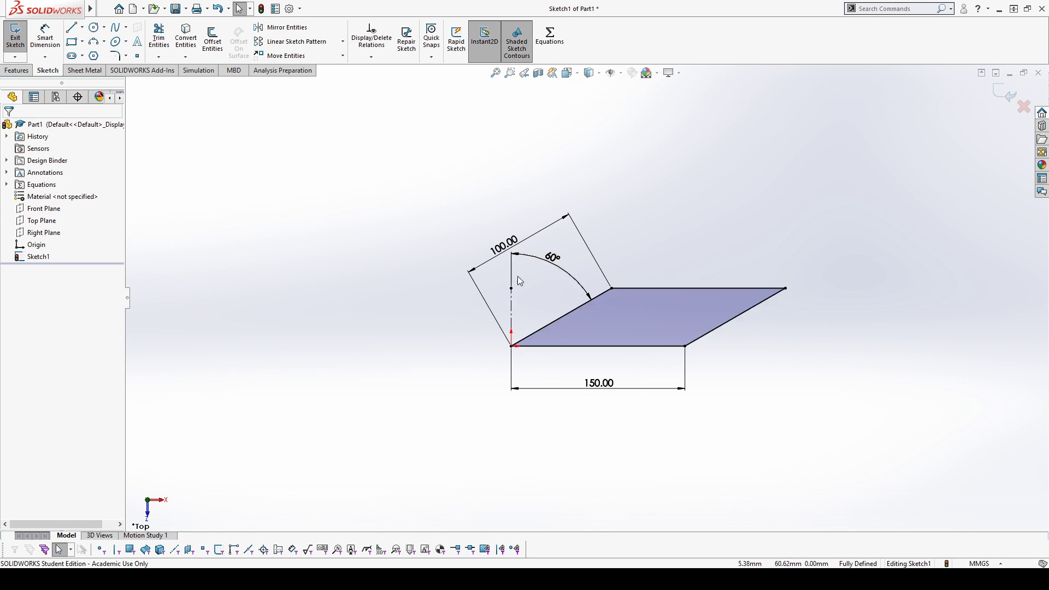
pyautogui.moveTo(547, 257); pyautogui.dragTo(538, 316)
pyautogui.click(288, 433)
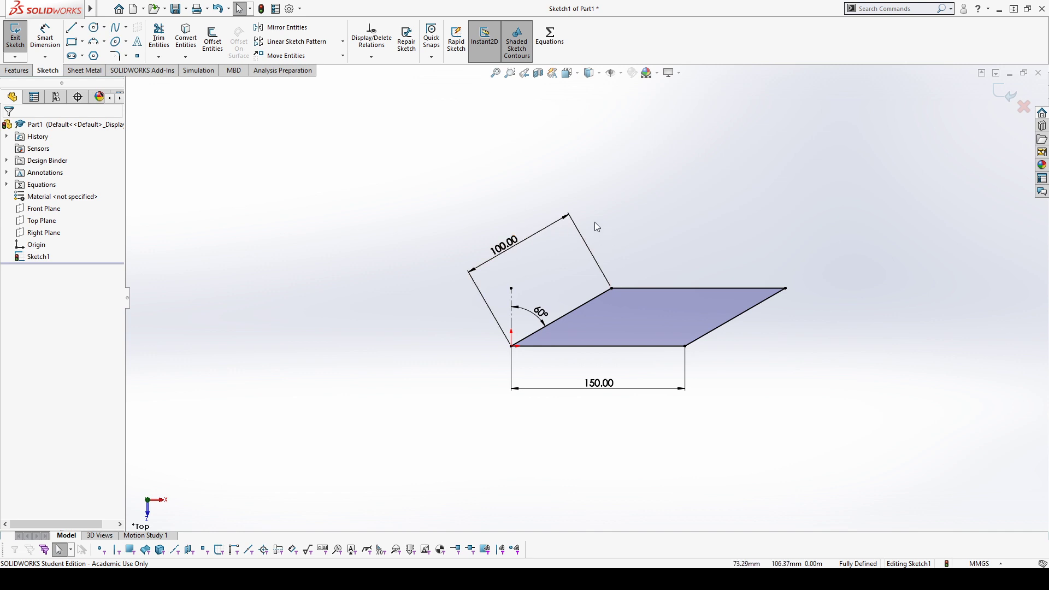
# Delete the left slanted side's 100 mm length dimension and raise the upper side to about 54 mm above the lower side
pyautogui.click(590, 250)
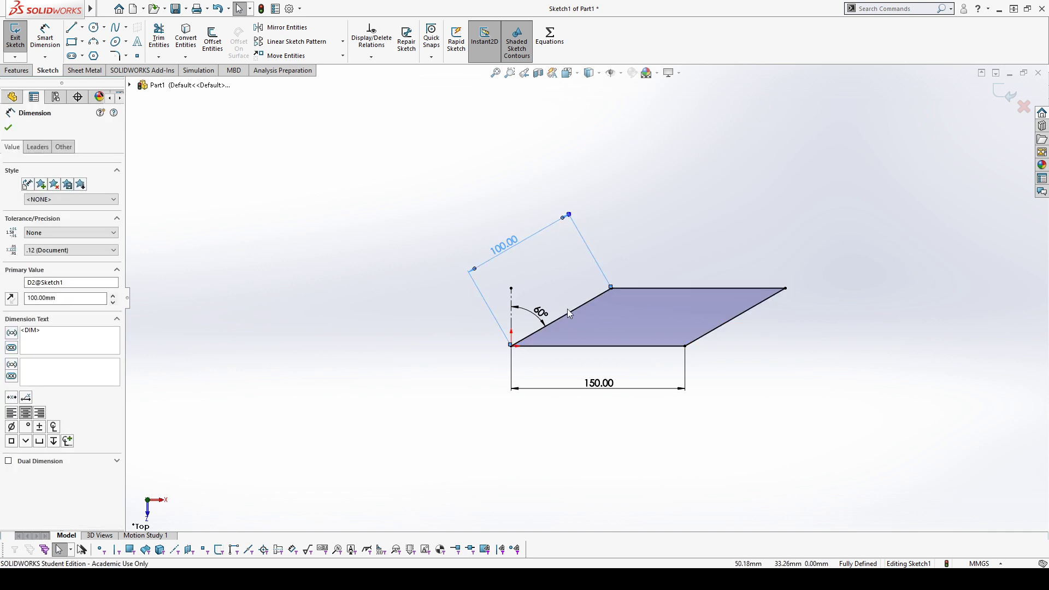
pyautogui.press('Delete')
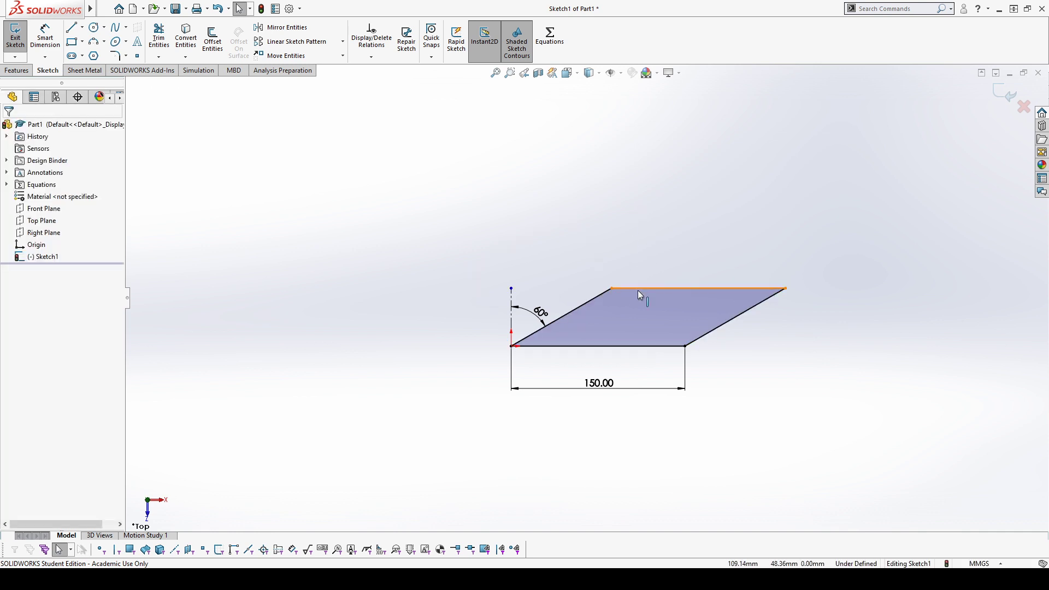
pyautogui.moveTo(638, 291); pyautogui.dragTo(670, 284)
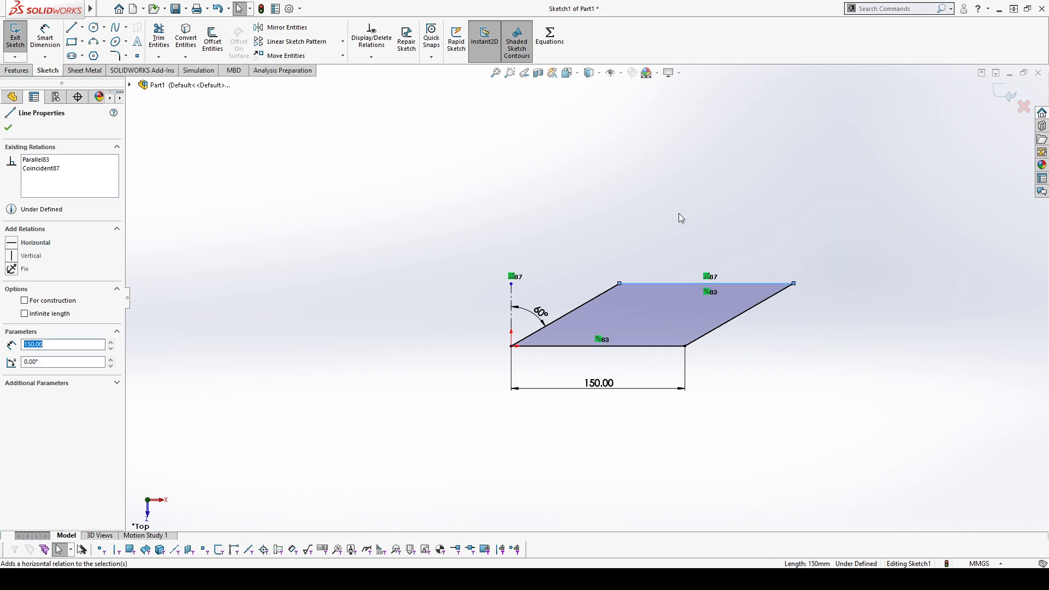
pyautogui.click(678, 214)
# Dimension the distance between the parallelogram's upper and lower sides and set it to 55 mm
pyautogui.click(52, 39)
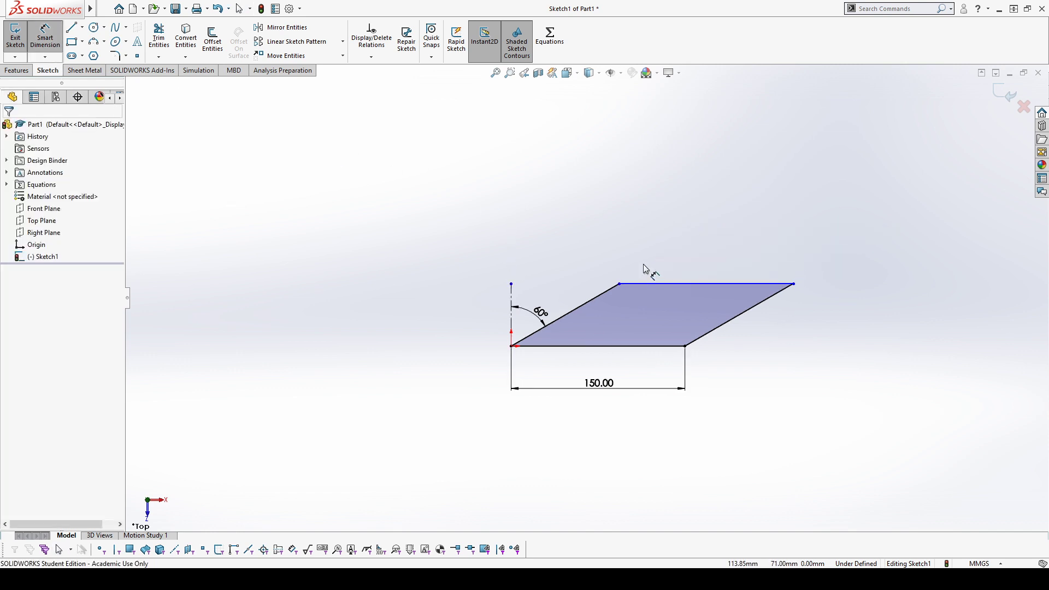
pyautogui.click(655, 346)
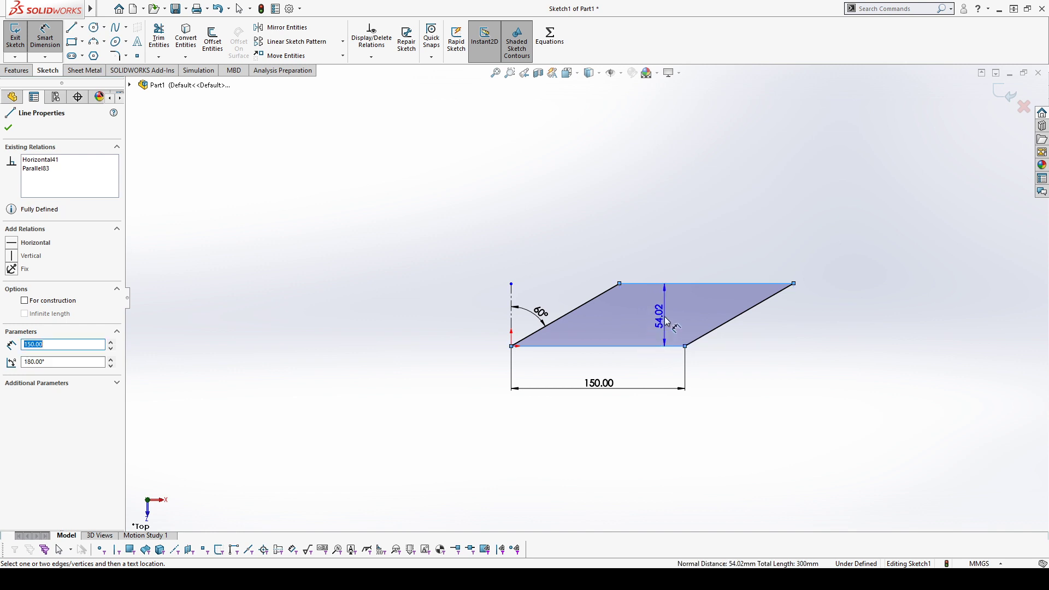
pyautogui.click(648, 320)
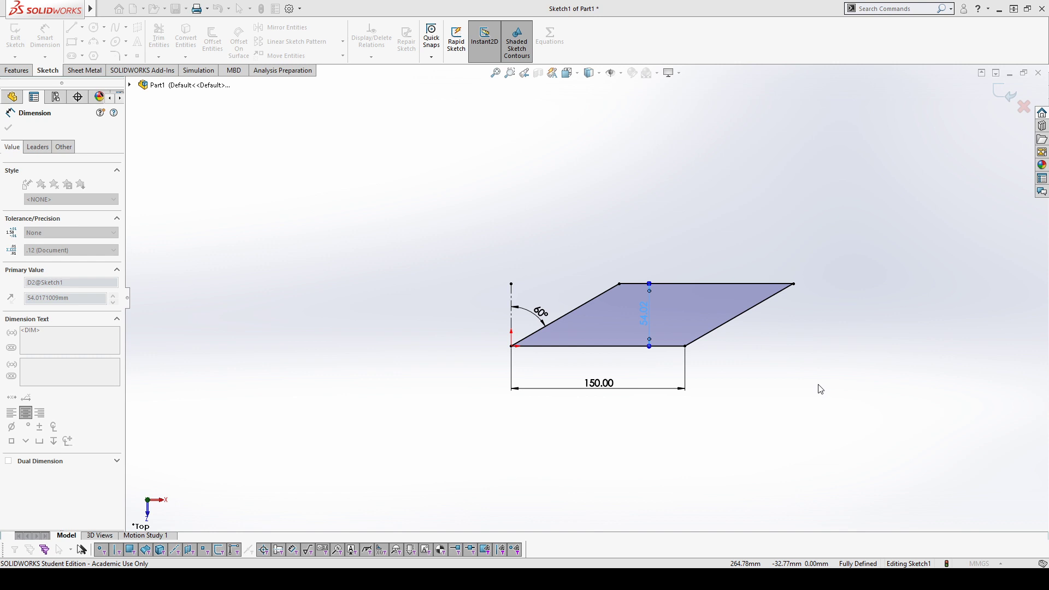
pyautogui.write('55')
pyautogui.press('Return')
pyautogui.click(809, 337)
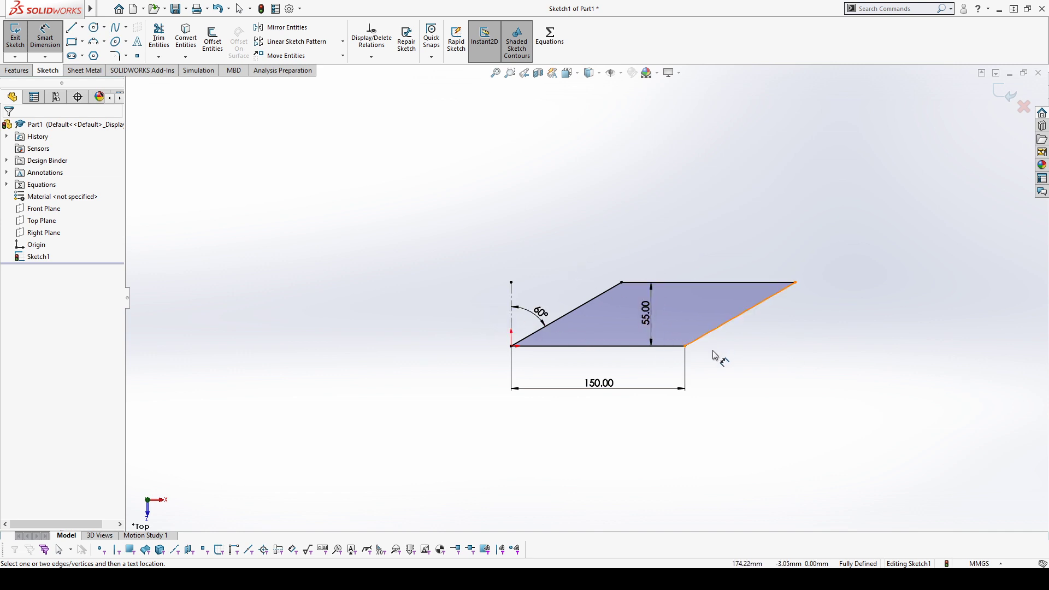
# Undo the height dimension between the sides and raise the construction line's upper endpoint to about 63 mm above the origin
pyautogui.hotkey('ctrl', 'z')
pyautogui.hotkey('ctrl', 'z')
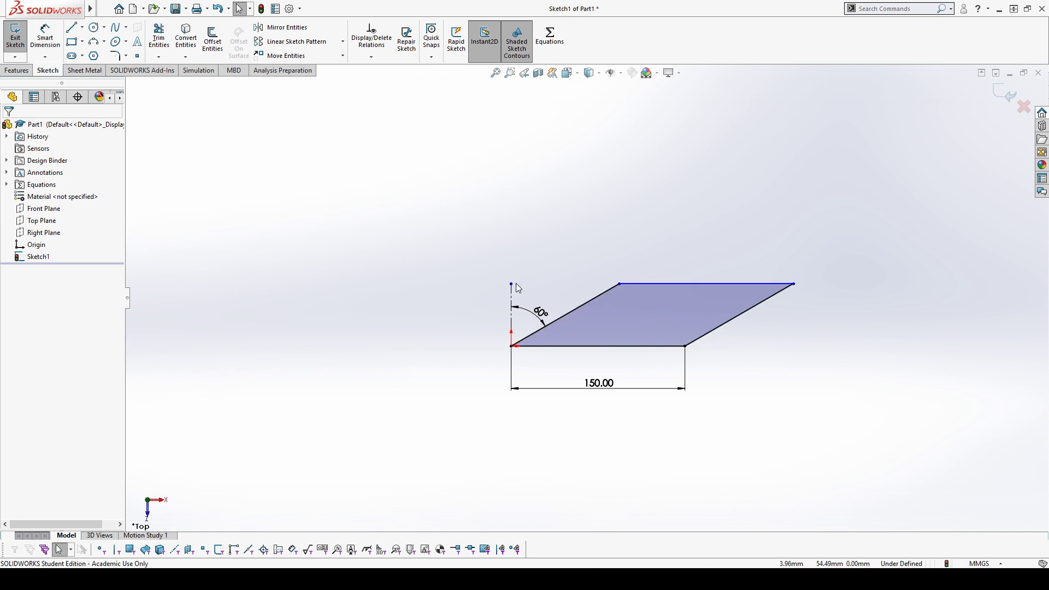
pyautogui.moveTo(513, 285)
pyautogui.mouseDown()
pyautogui.moveTo(512, 251)
pyautogui.moveTo(512, 283)
pyautogui.moveTo(512, 273)
pyautogui.mouseUp()
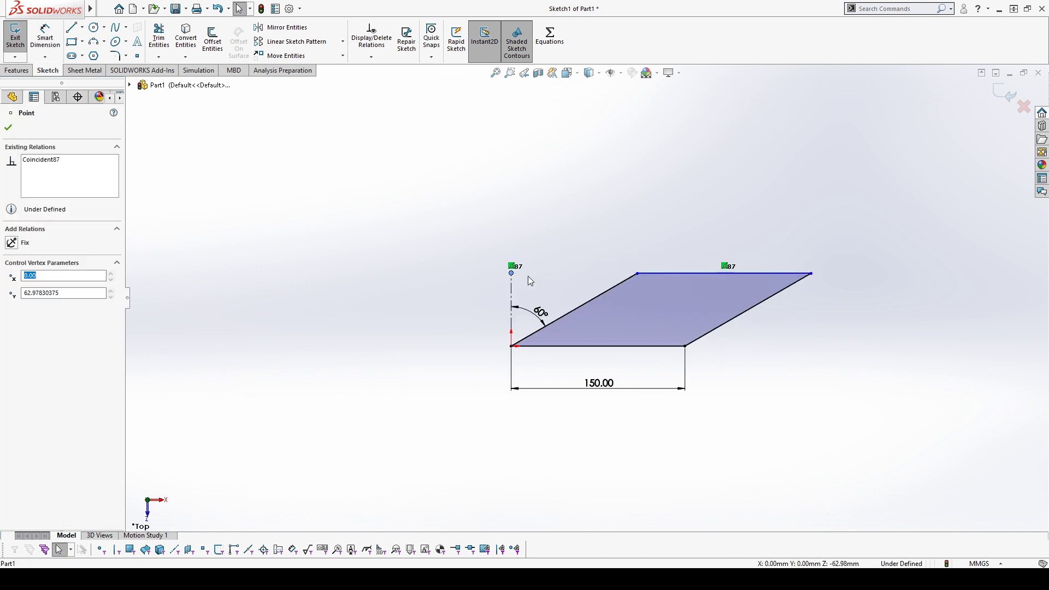
pyautogui.click(647, 273)
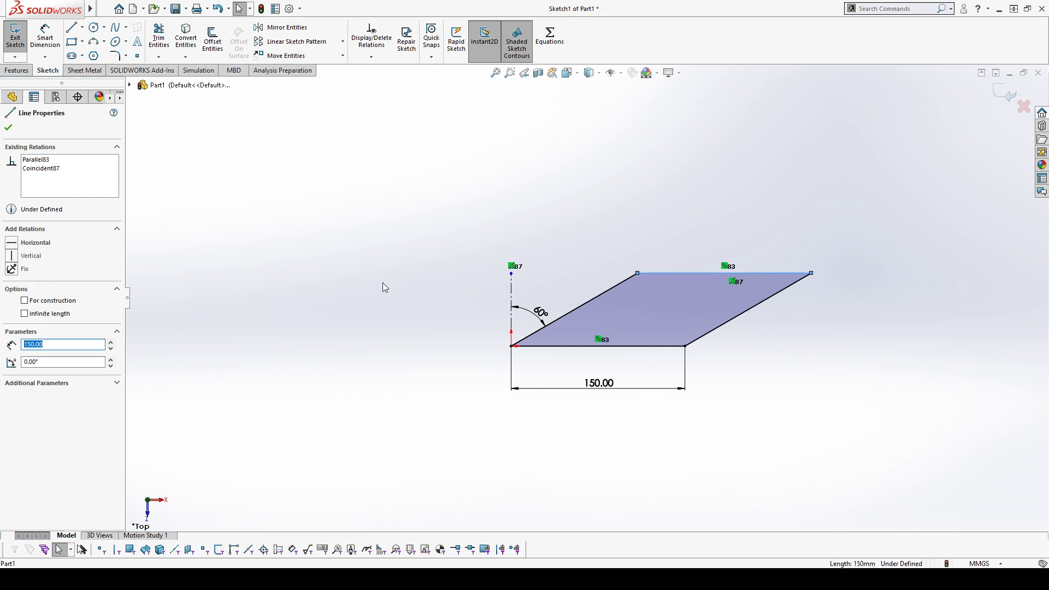
pyautogui.click(512, 274)
pyautogui.press('Escape')
# Dimension the vertical construction line's length and set it to 55 mm
pyautogui.write('d')
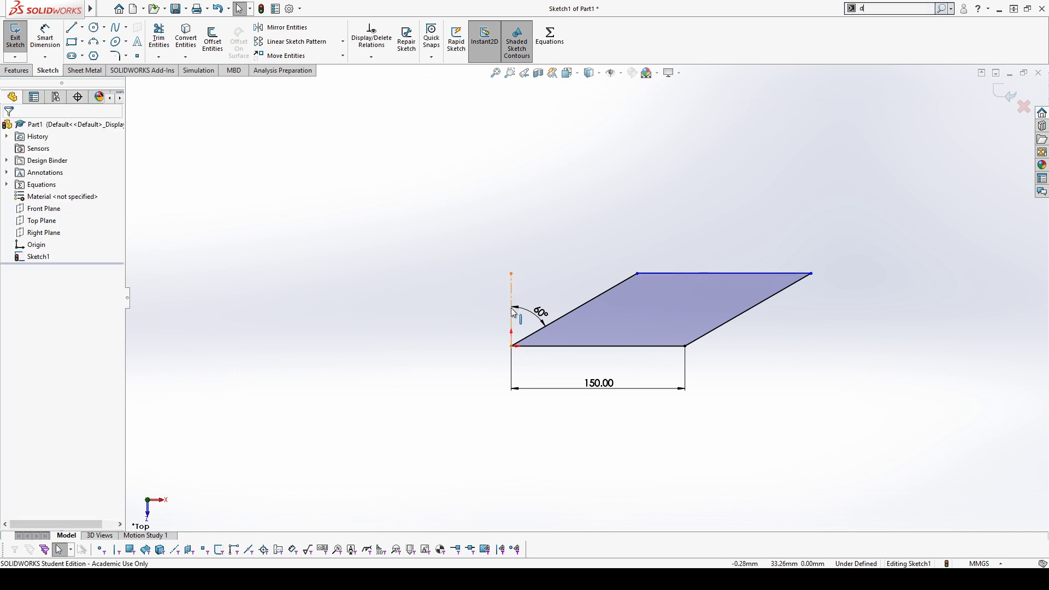
pyautogui.write('s')
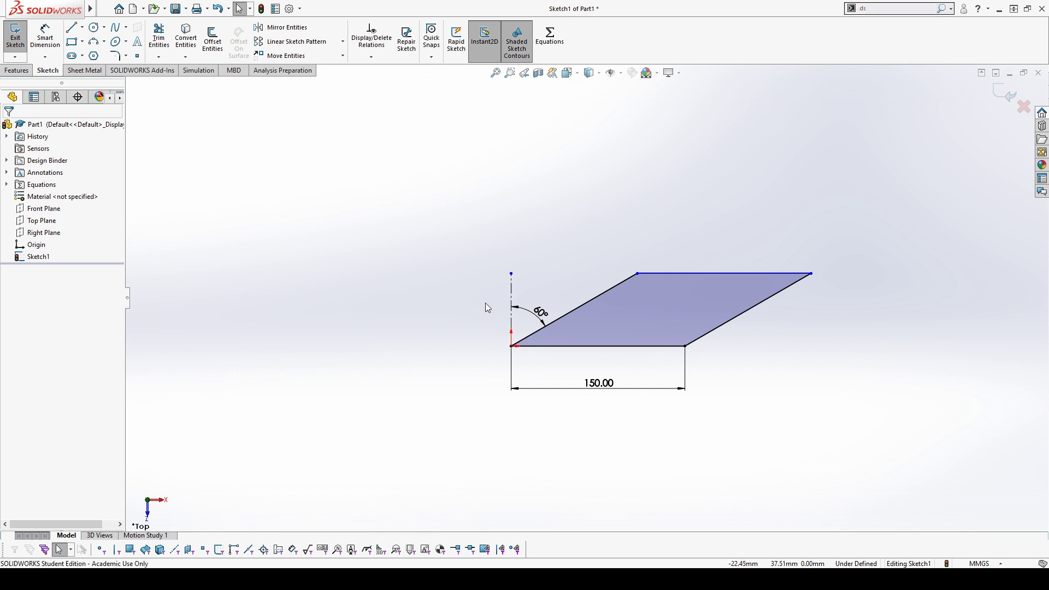
pyautogui.write('w')
pyautogui.write('d')
pyautogui.click(512, 317)
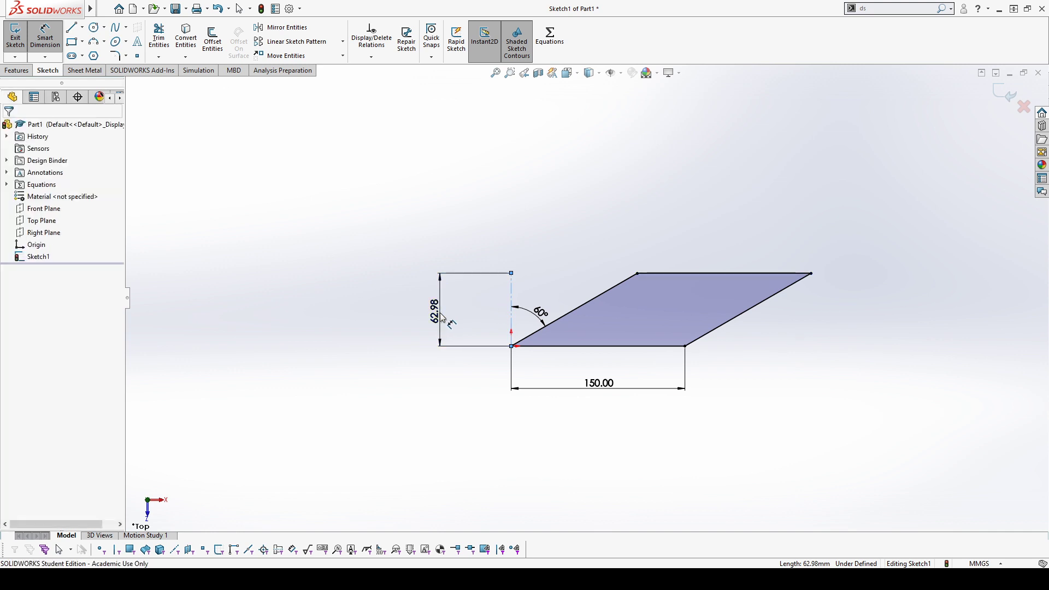
pyautogui.click(443, 317)
pyautogui.write('55.00mm')
pyautogui.press('Return')
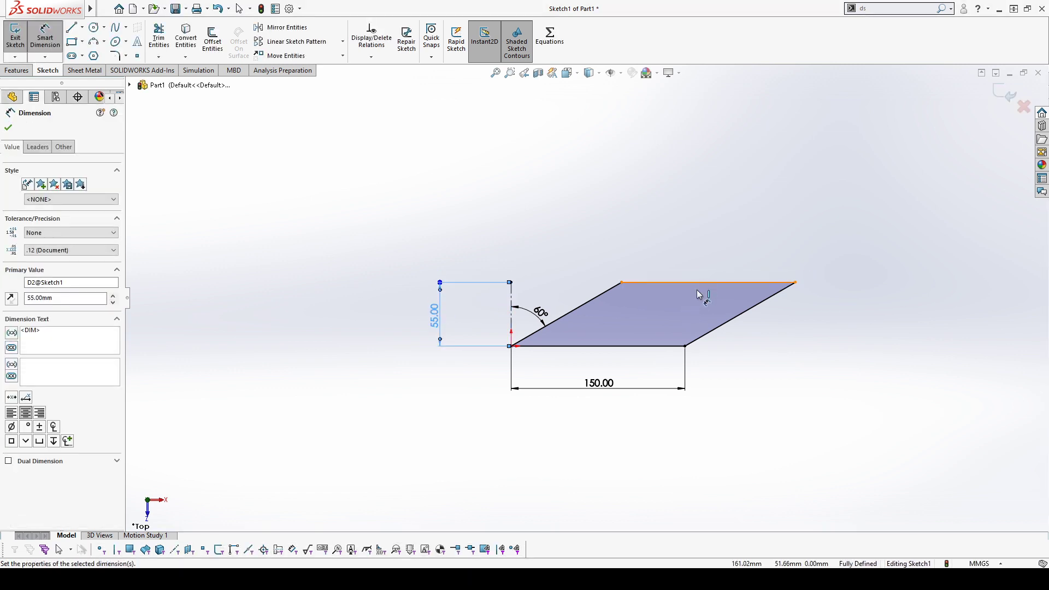
pyautogui.click(967, 410)
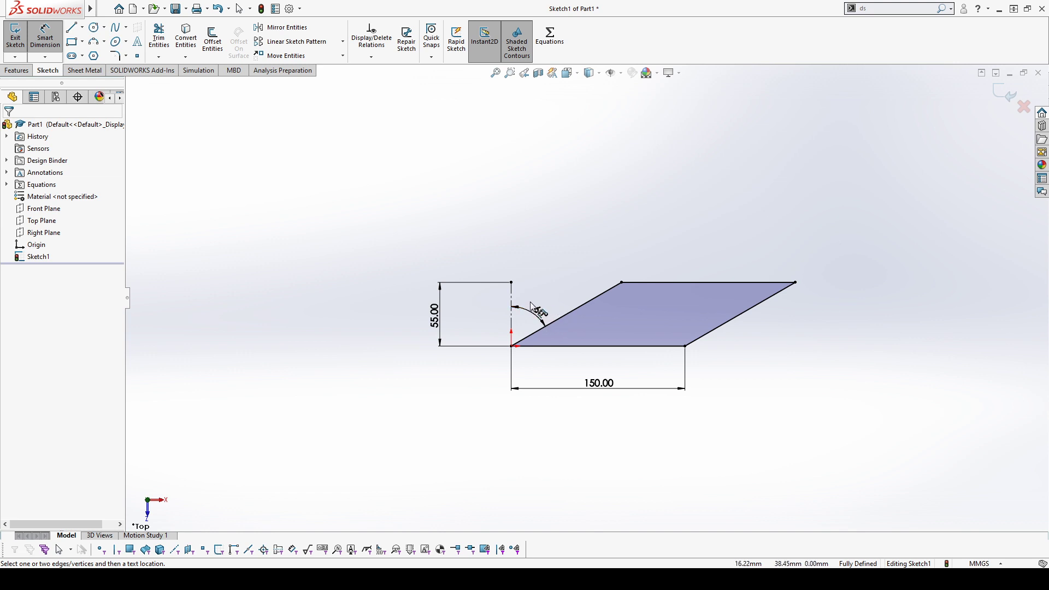
# Add a horizontal construction line from the vertical one's upper end to the parallelogram's upper-left corner, and move the 55 mm dimension closer
pyautogui.press('l')
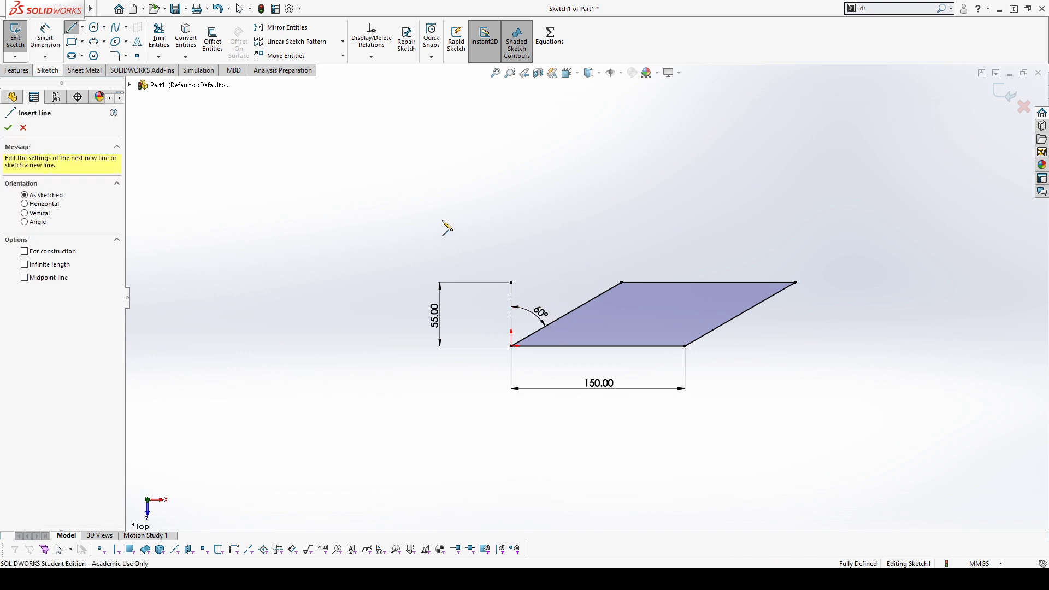
pyautogui.click(512, 282)
pyautogui.click(622, 282)
pyautogui.press('Escape')
pyautogui.press('Escape')
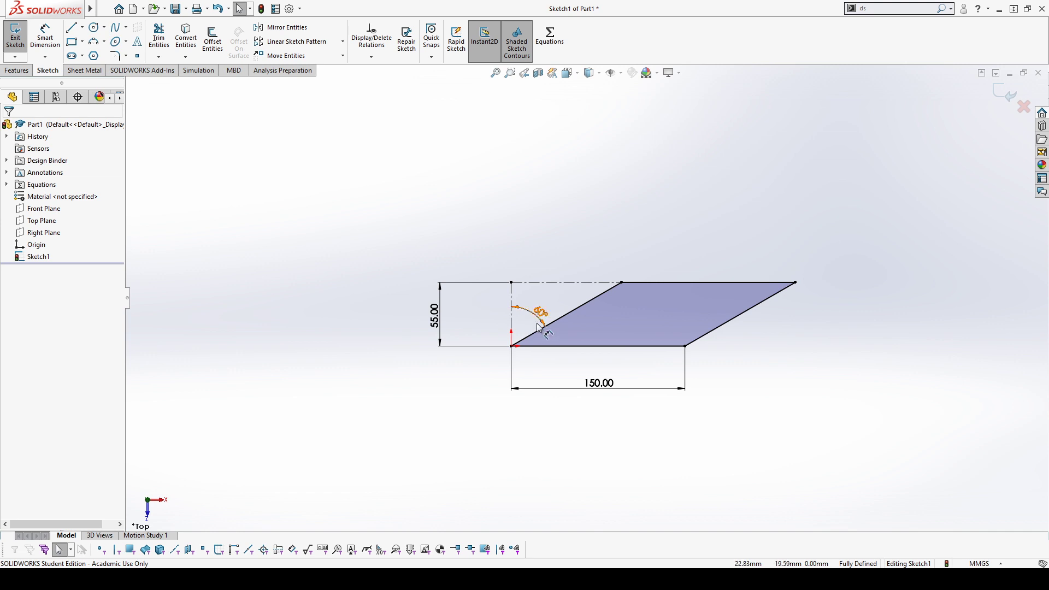
pyautogui.moveTo(436, 321)
pyautogui.mouseDown()
pyautogui.moveTo(655, 314)
pyautogui.moveTo(450, 318)
pyautogui.mouseUp()
pyautogui.click(785, 375)
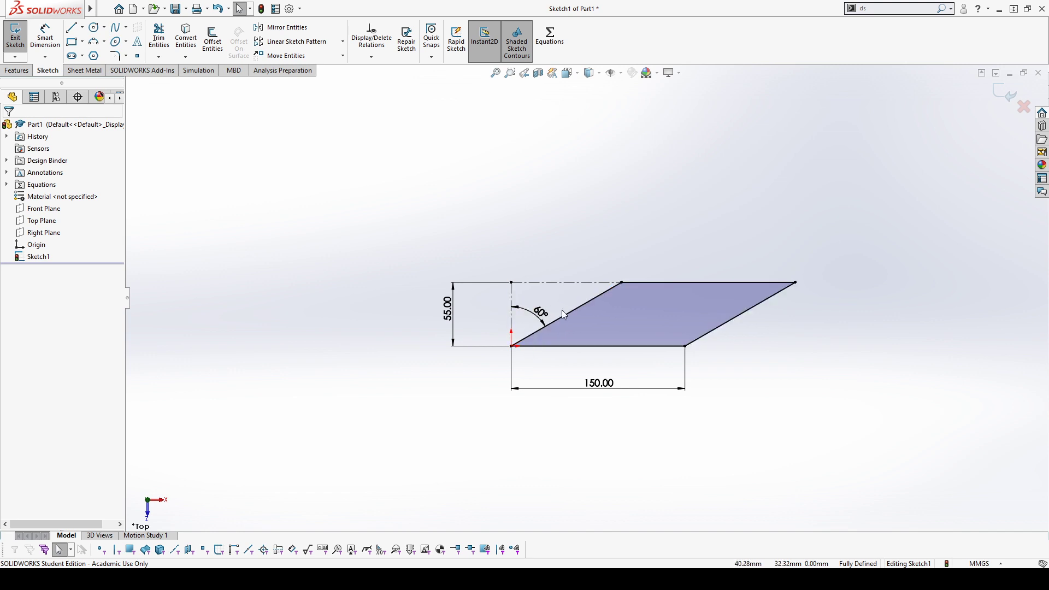
# Draw two separate, non-parallel slanted lines left of the parallelogram, the one nearer to it about 150 mm long
pyautogui.click(71, 27)
pyautogui.click(320, 354)
pyautogui.click(403, 201)
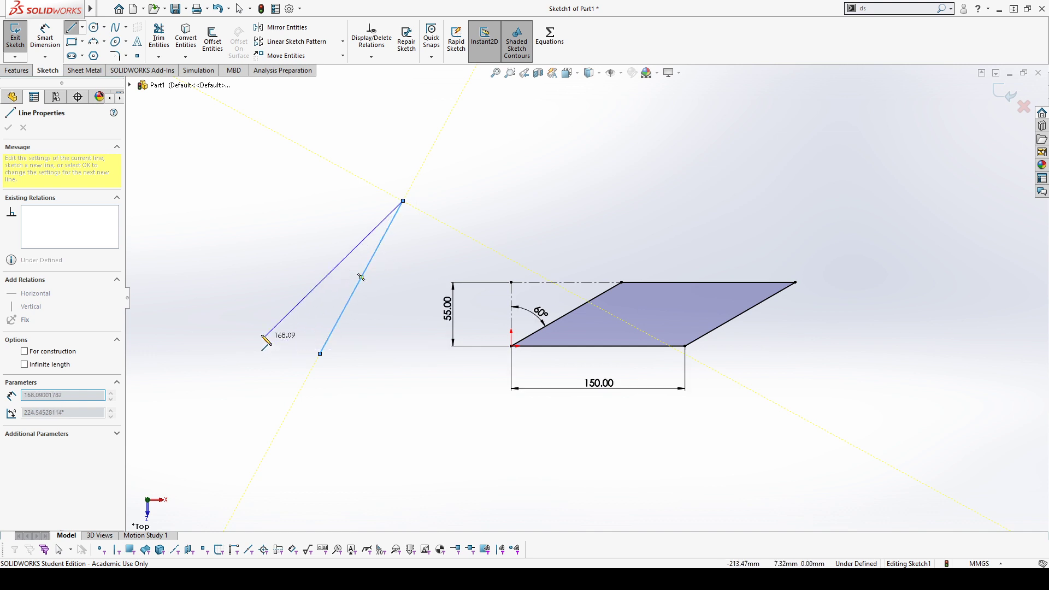
pyautogui.press('Escape')
pyautogui.click(260, 330)
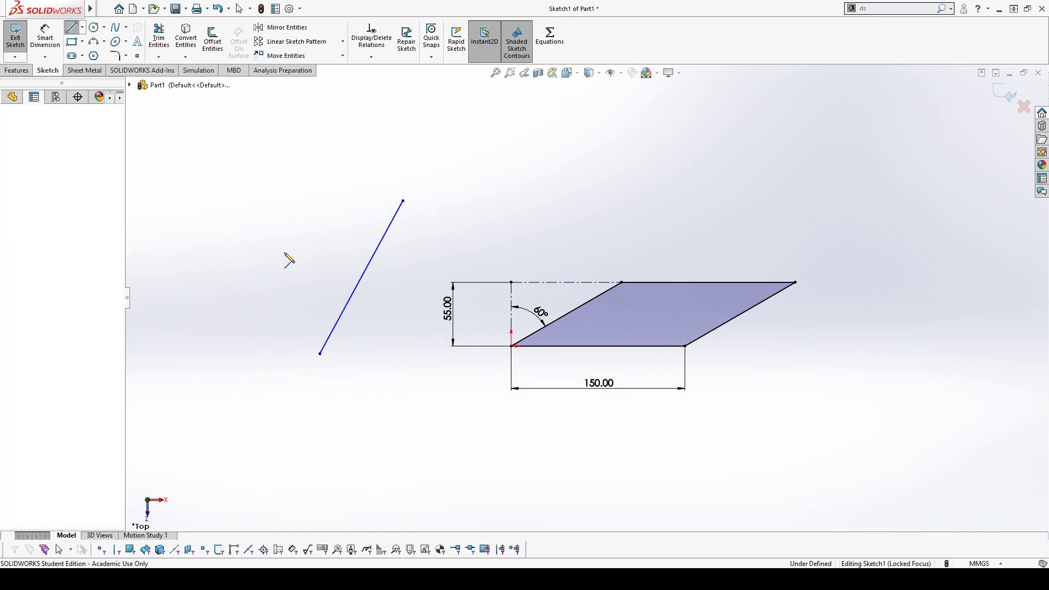
pyautogui.click(326, 166)
pyautogui.press('Escape')
pyautogui.press('Escape')
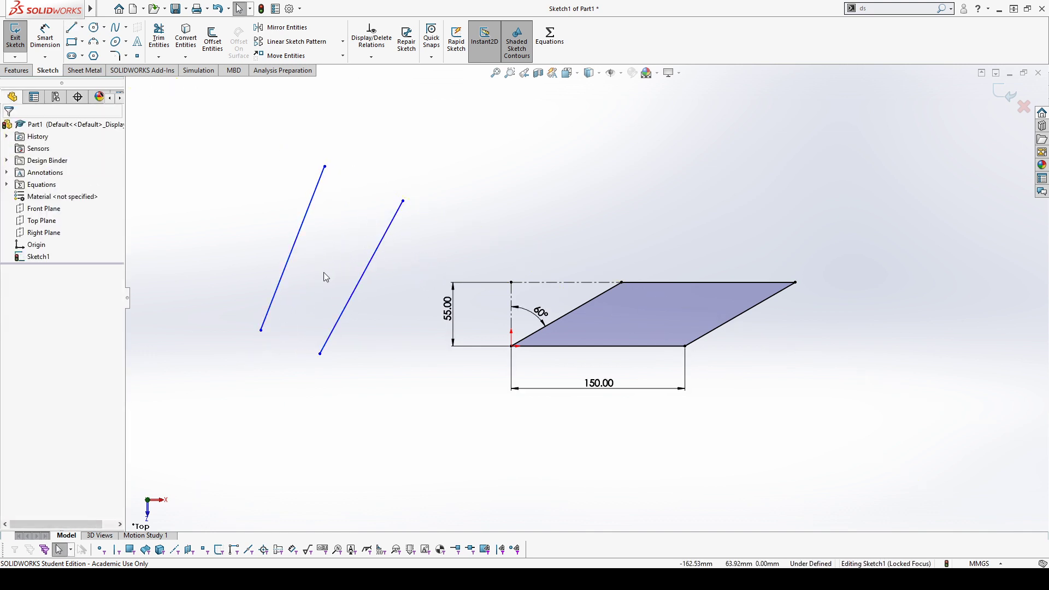
# Dimension the angle between the two separate slanted lines
pyautogui.press('d')
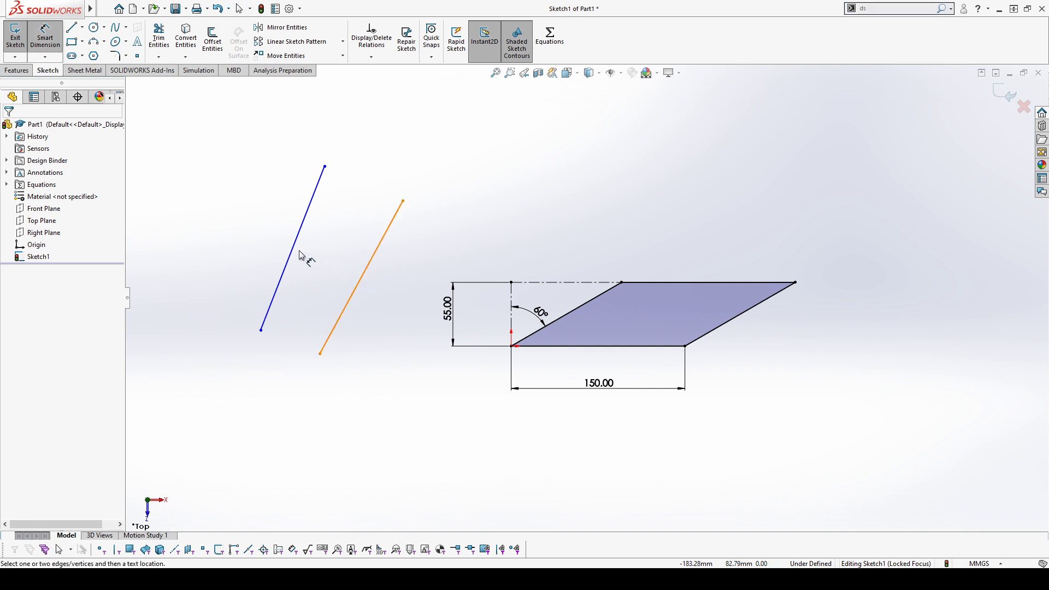
pyautogui.click(296, 251)
pyautogui.click(358, 289)
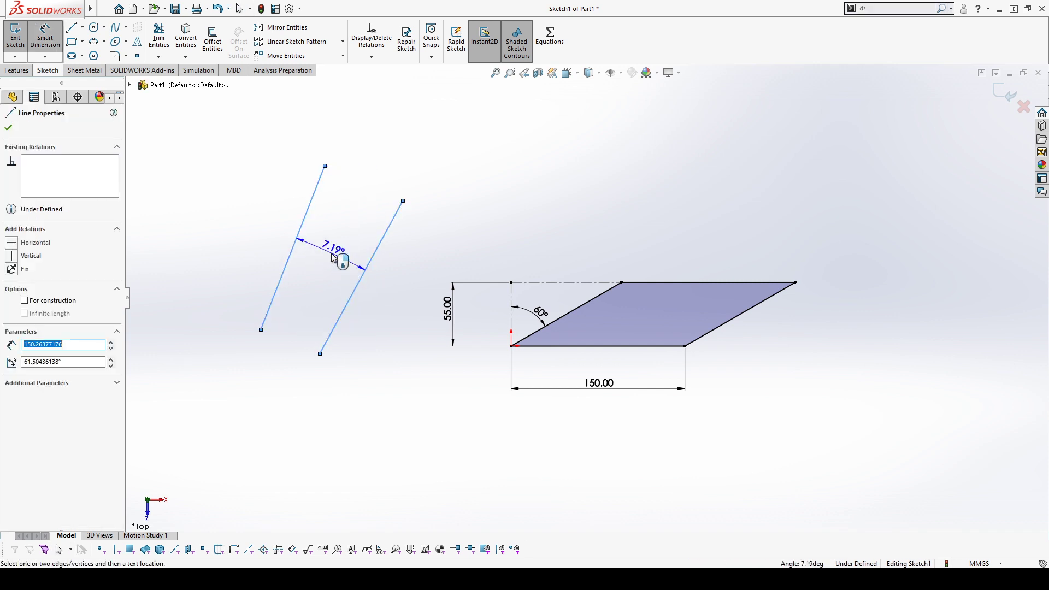
pyautogui.click(337, 250)
pyautogui.click(330, 240)
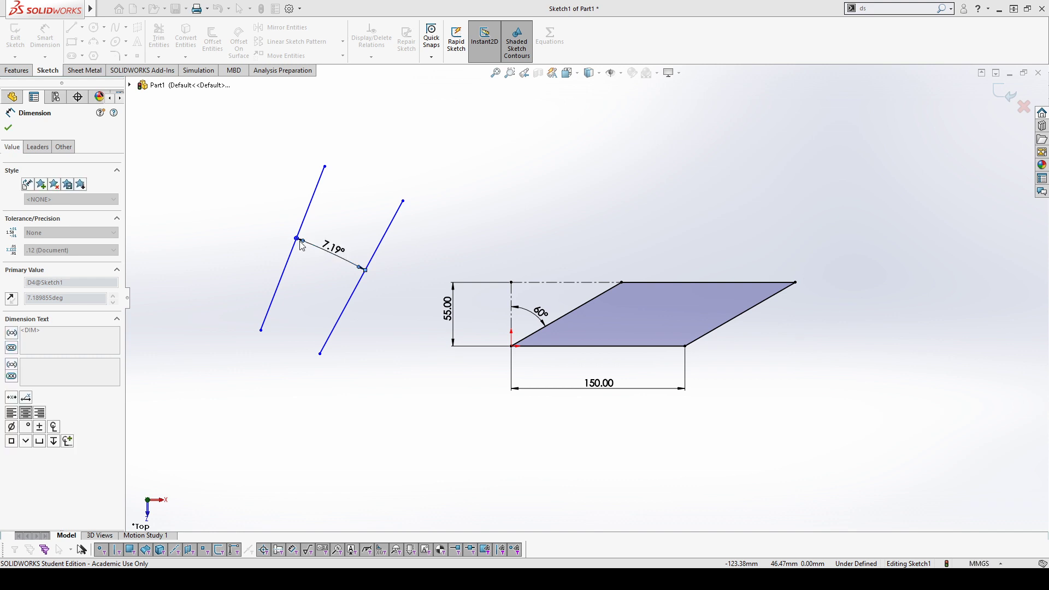
pyautogui.press('Escape')
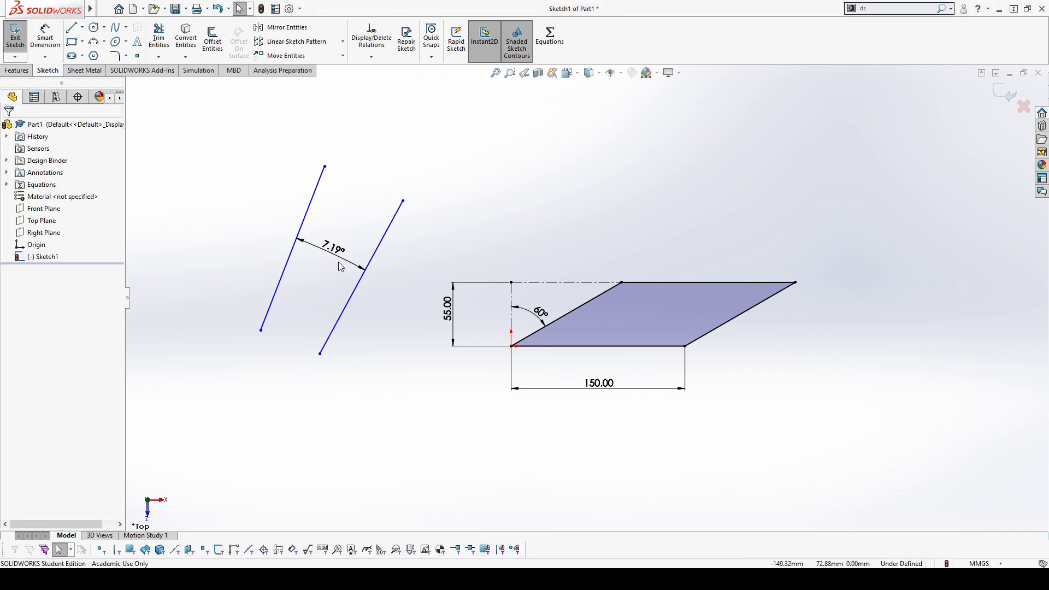
# Delete the angle dimension between the two separate slanted lines
pyautogui.click(339, 254)
pyautogui.click(377, 291)
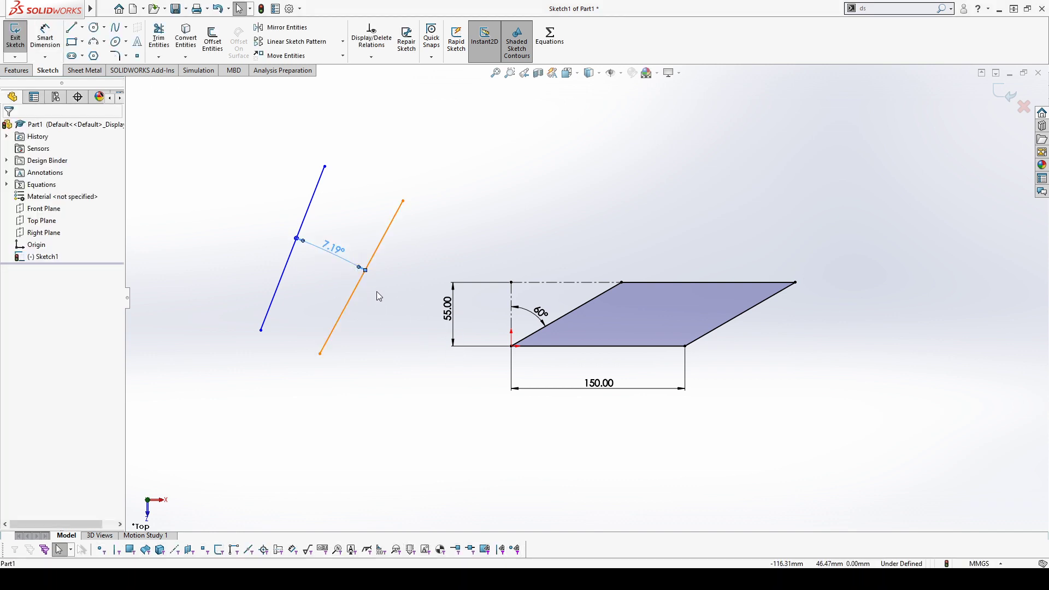
pyautogui.click(311, 282)
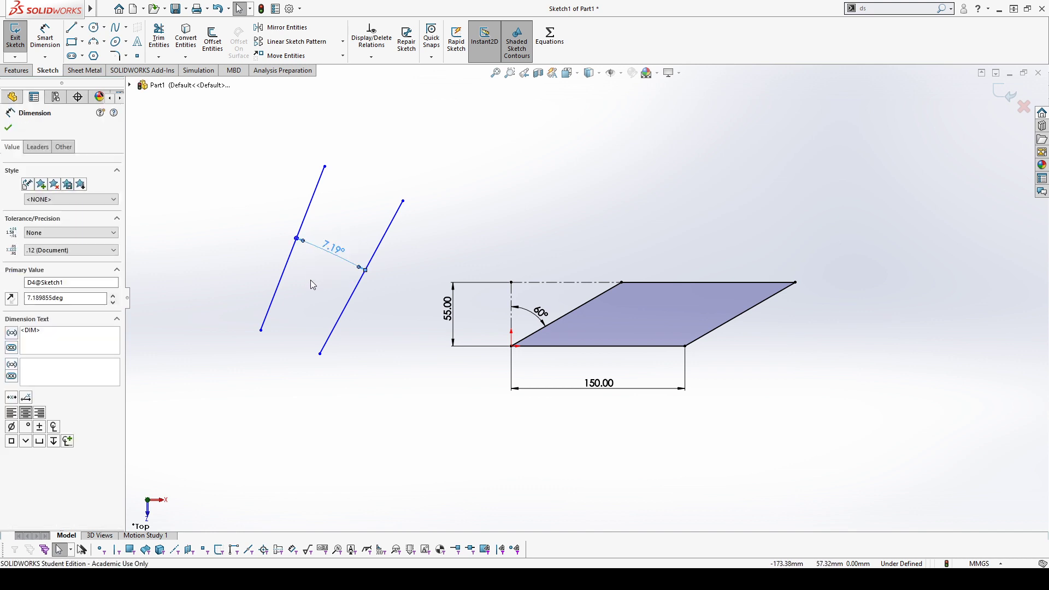
pyautogui.press('Delete')
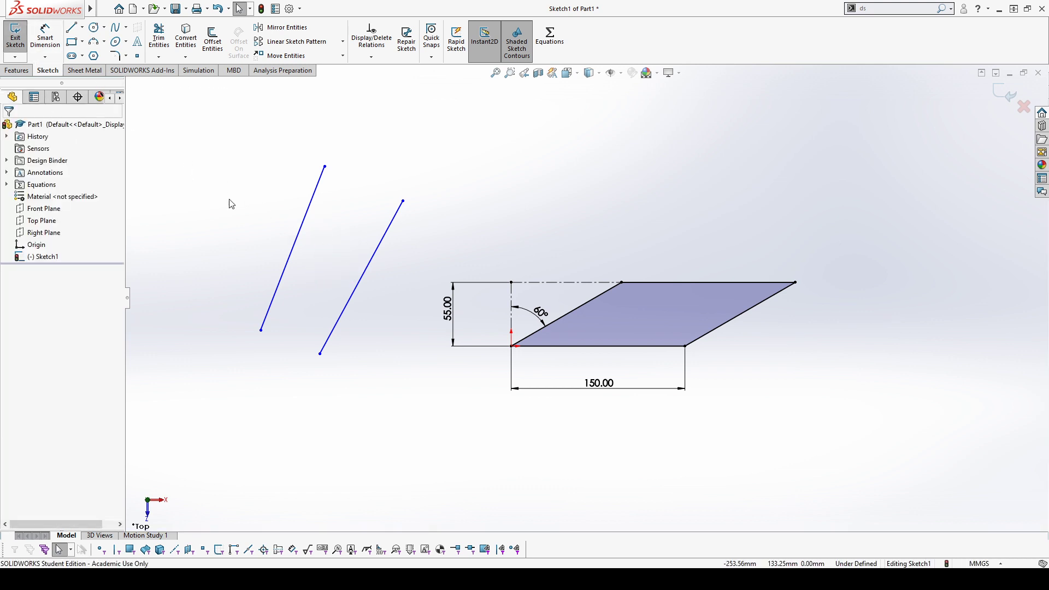
# Add a parallel relation between the two separate slanted lines left of the parallelogram
pyautogui.click(302, 234)
pyautogui.keyDown('ctrl'); pyautogui.click(365, 272); pyautogui.keyUp('ctrl')
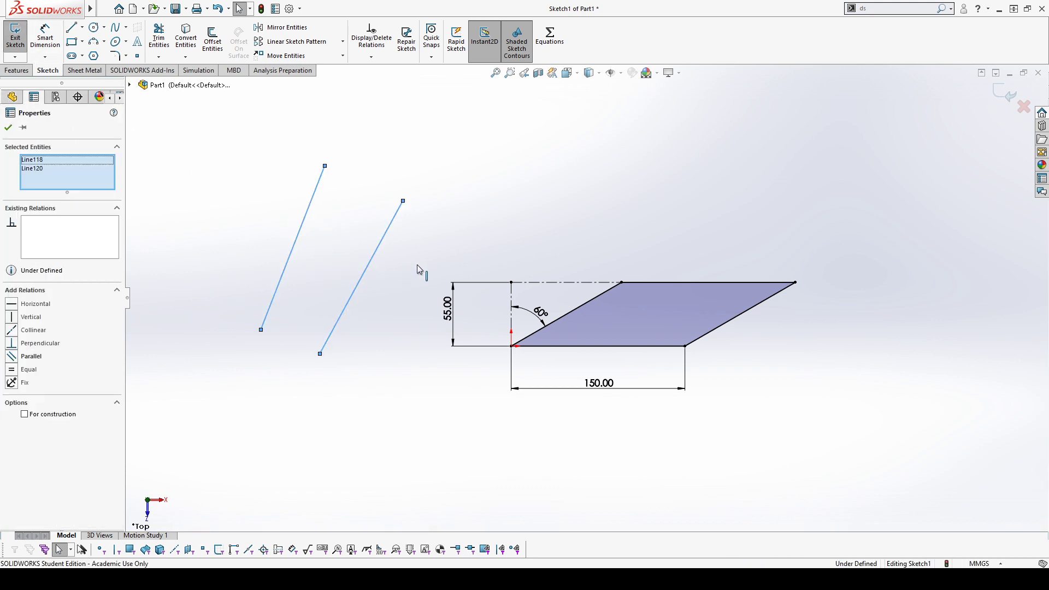
pyautogui.click(470, 212)
pyautogui.click(398, 300)
# Dimension the perpendicular distance between the two parallel slanted lines
pyautogui.moveTo(385, 254); pyautogui.dragTo(384, 235, button='right')
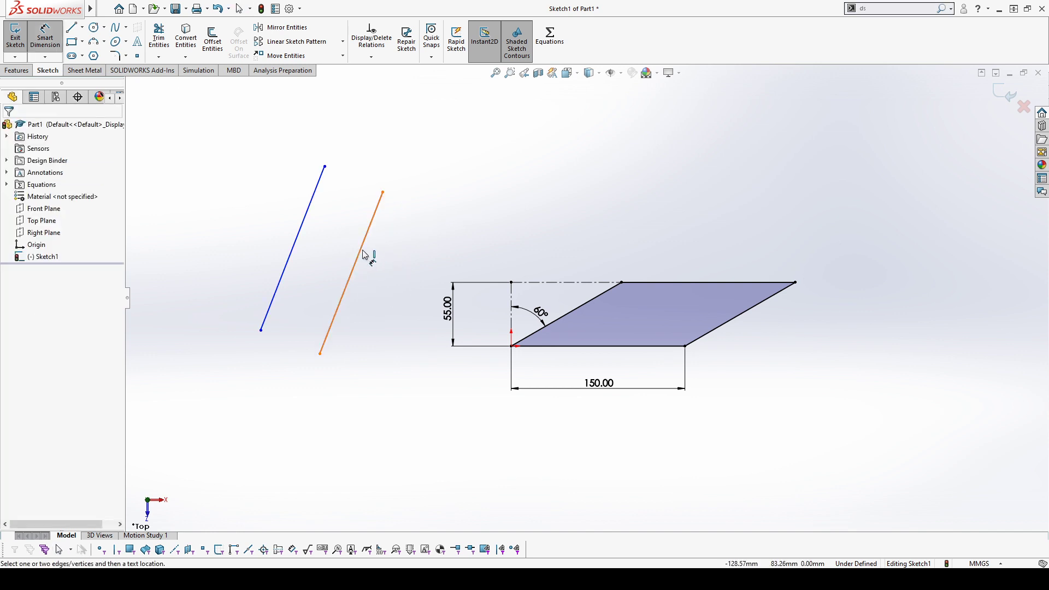
pyautogui.click(360, 250)
pyautogui.click(299, 233)
pyautogui.click(341, 259)
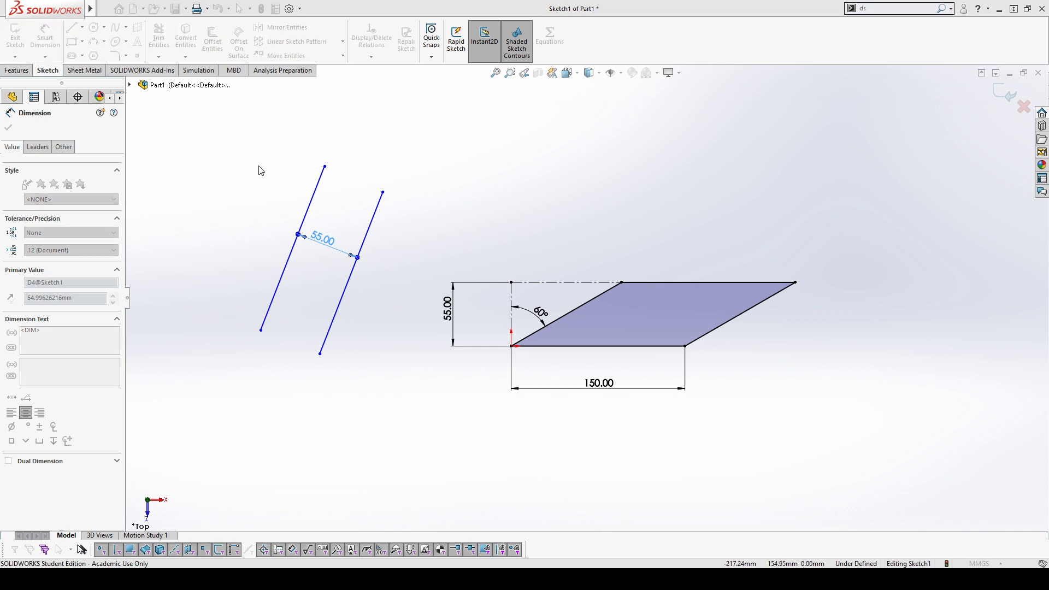
pyautogui.press('Escape')
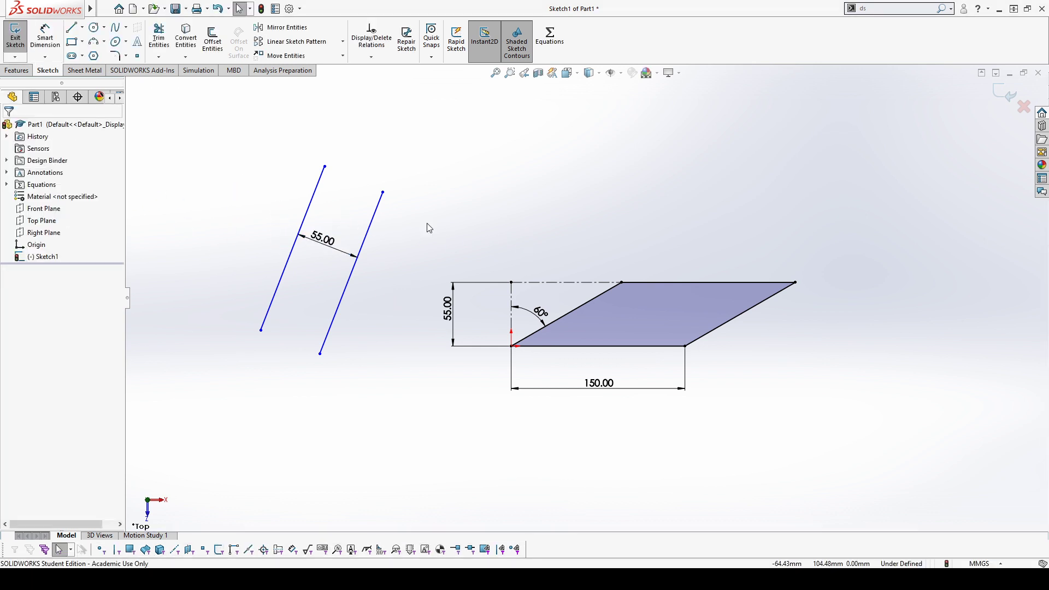
# Delete all existing sketch entities and draw two separate slanted lines, one descending and one ascending, above and right of the origin
pyautogui.moveTo(243, 135)
pyautogui.mouseDown()
pyautogui.moveTo(421, 285)
pyautogui.moveTo(886, 485)
pyautogui.moveTo(835, 431)
pyautogui.moveTo(822, 436)
pyautogui.moveTo(846, 412)
pyautogui.mouseUp()
pyautogui.press('Delete')
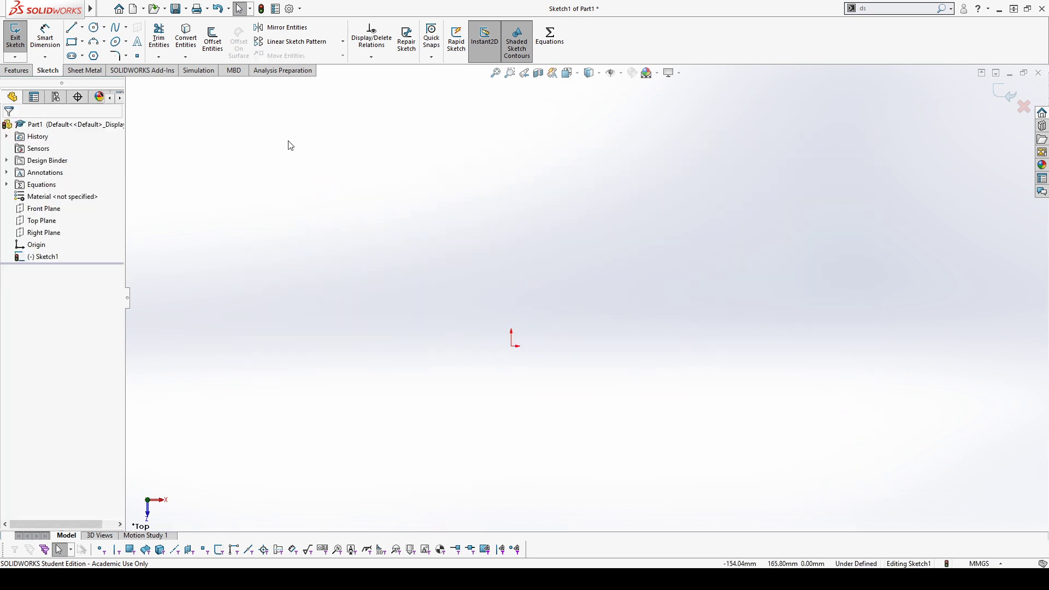
pyautogui.click(76, 30)
pyautogui.click(505, 222)
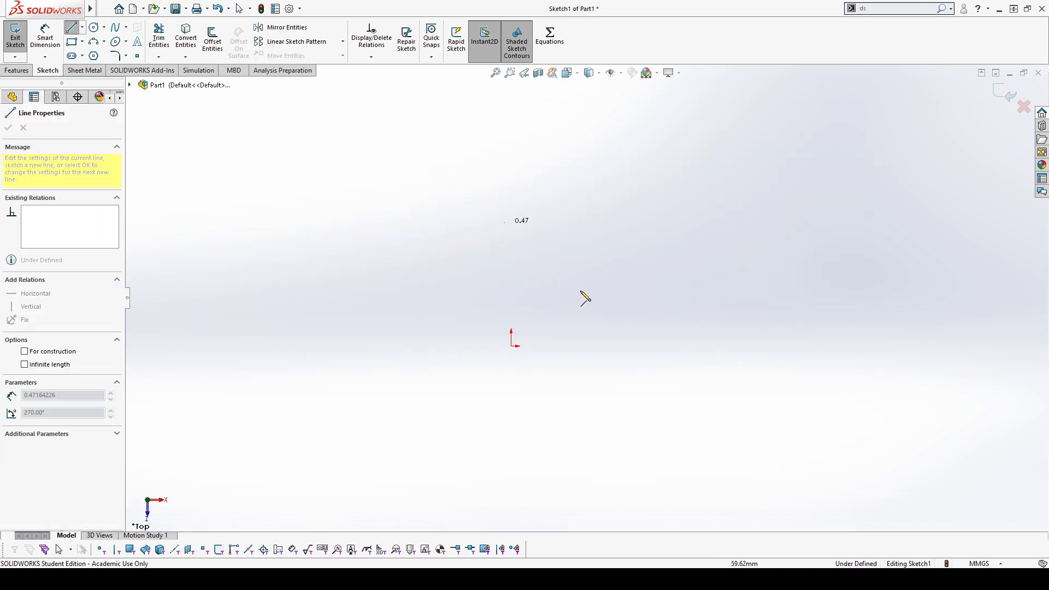
pyautogui.click(698, 360)
pyautogui.press('Escape')
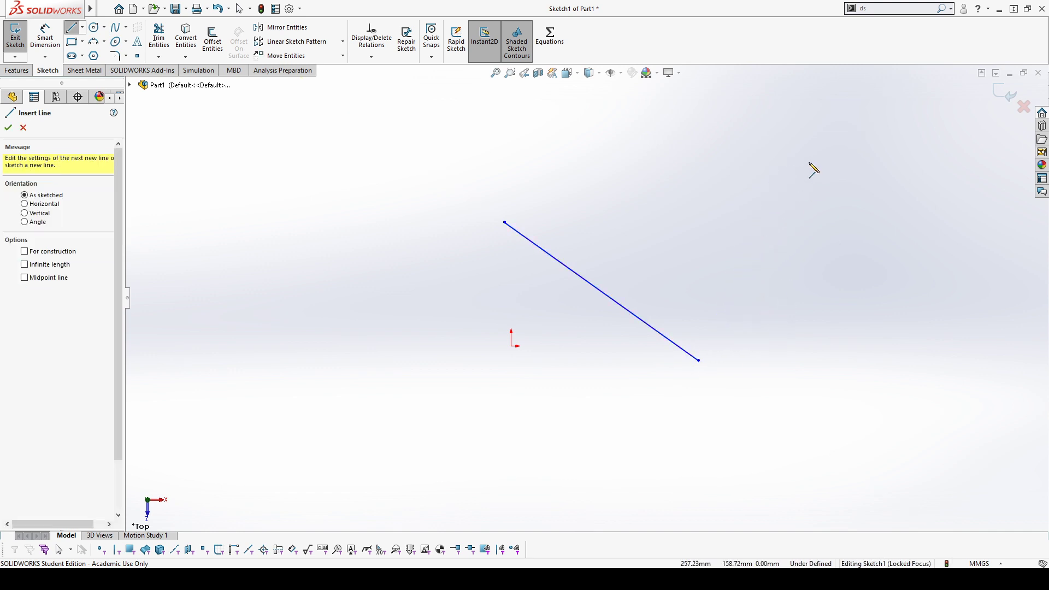
pyautogui.click(809, 163)
pyautogui.click(616, 264)
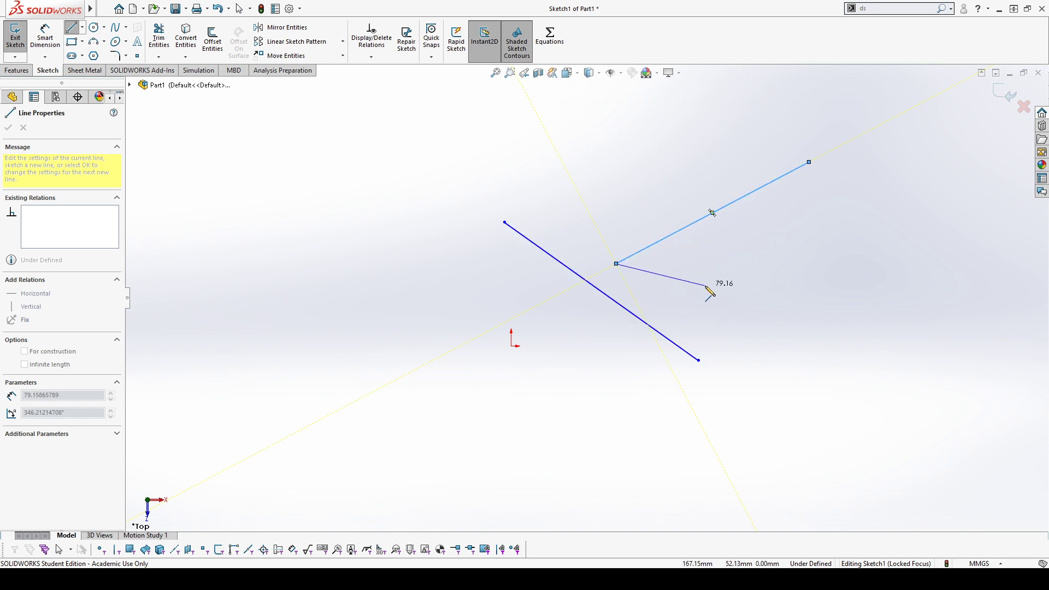
pyautogui.press('Escape')
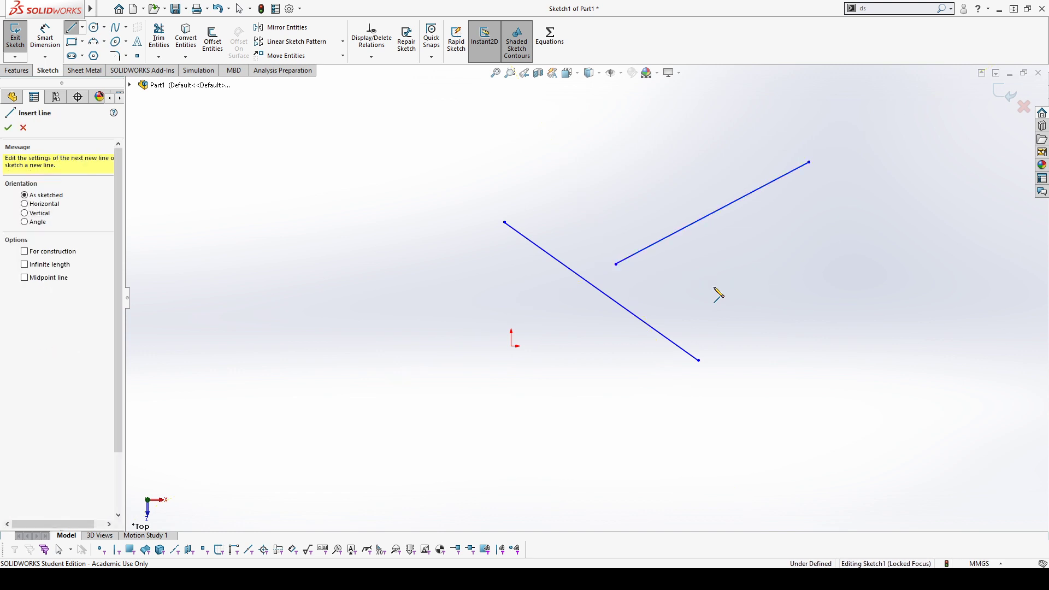
# Draw three connected lines below and right of the slanted lines: a long near-horizontal base, a steep side and a near-horizontal upper line about 109 mm long
pyautogui.click(523, 415)
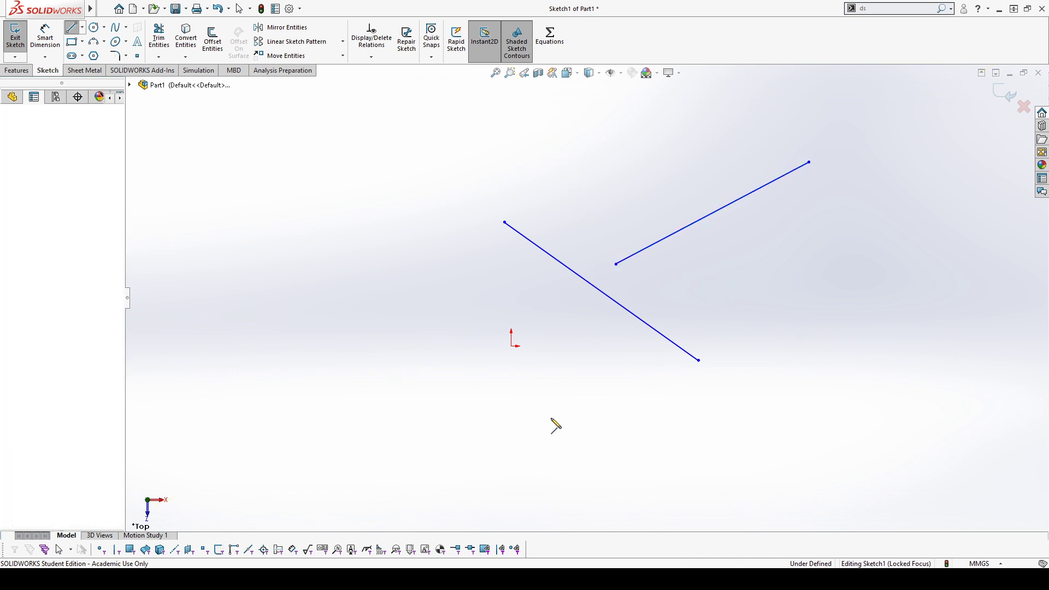
pyautogui.click(799, 407)
pyautogui.click(825, 259)
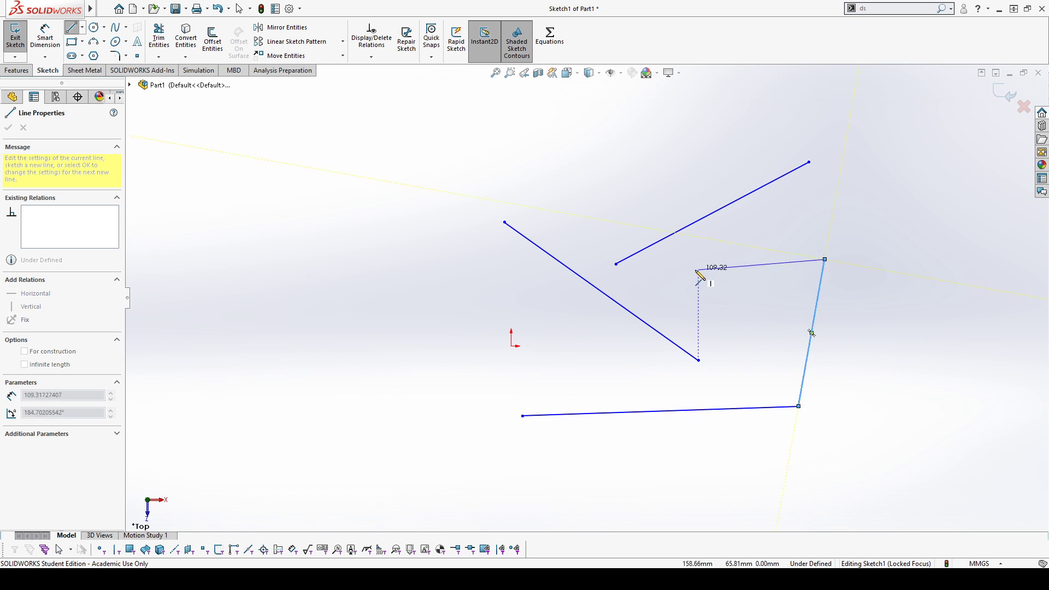
pyautogui.click(699, 270)
pyautogui.press('Escape')
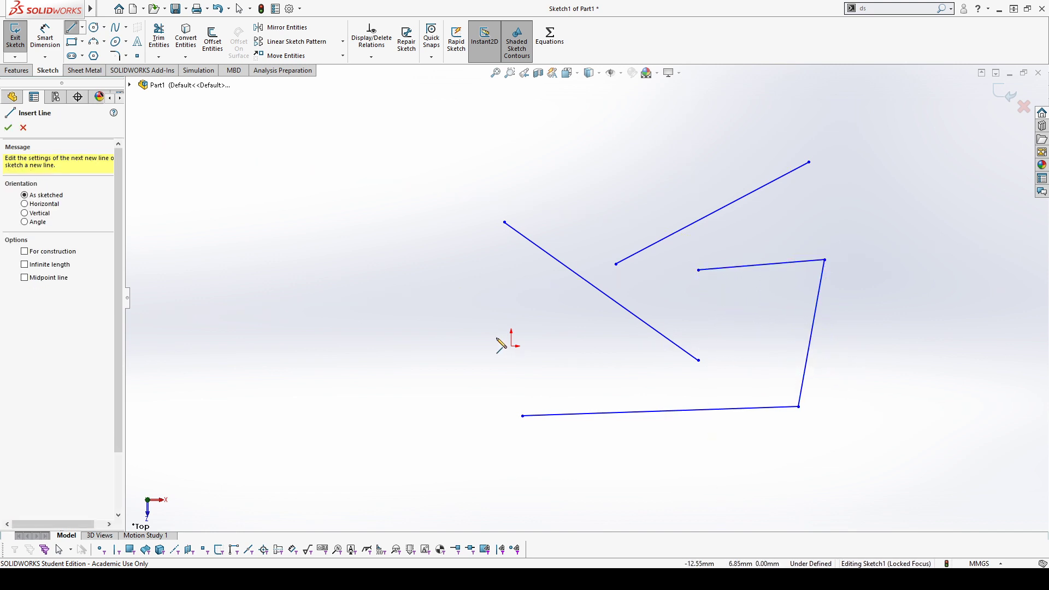
# Draw a separate near-vertical line to the left of the origin and finish the Line command
pyautogui.click(433, 336)
pyautogui.click(428, 448)
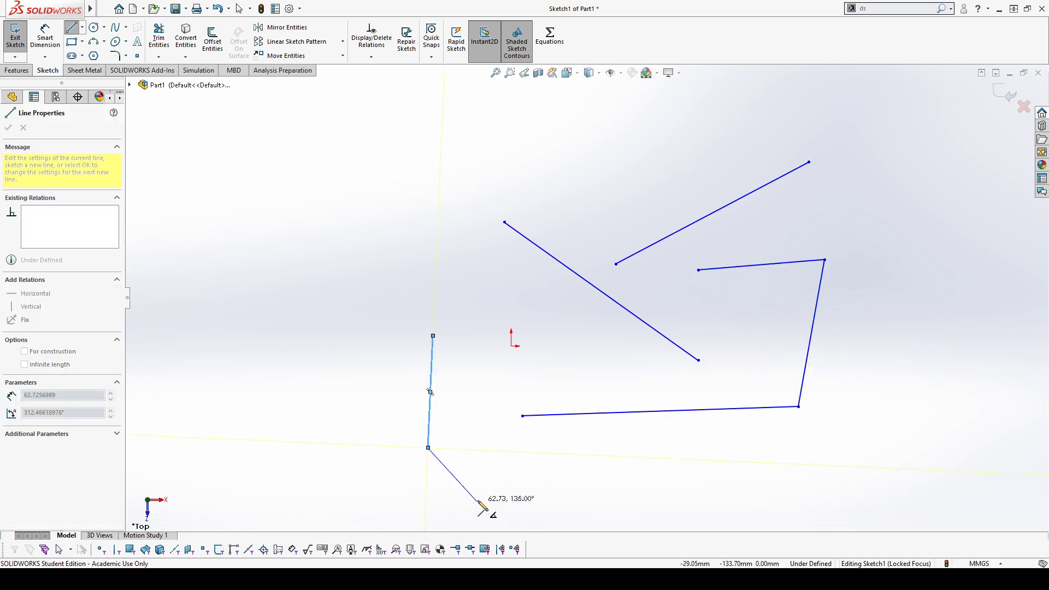
pyautogui.press('Escape')
pyautogui.press('Escape')
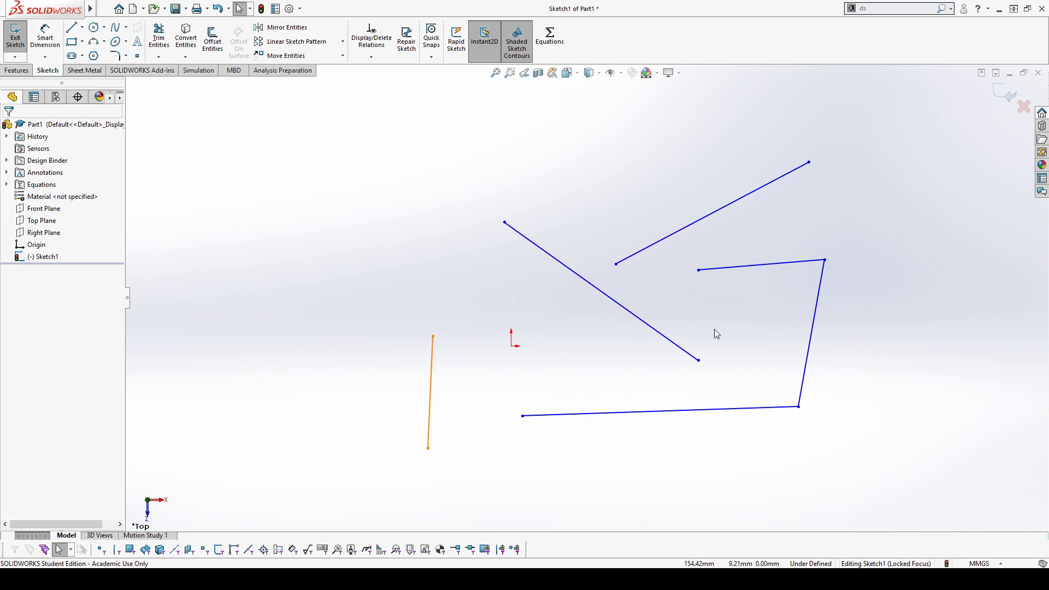
# Make the upper and steep lines of the connected chain collinear and pull the free endpoint up beyond their shared corner
pyautogui.click(787, 264)
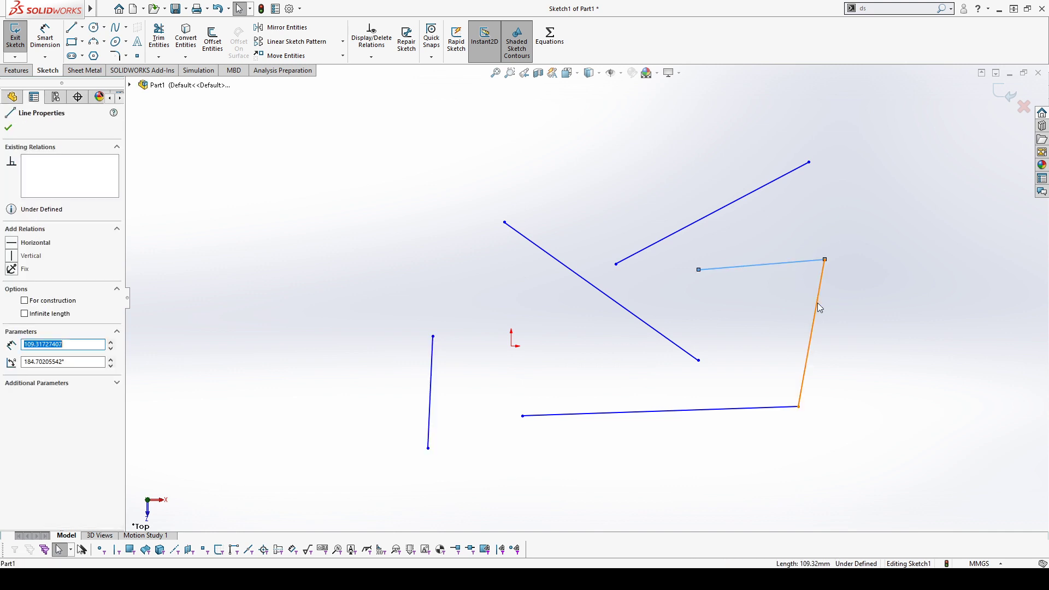
pyautogui.keyDown('ctrl'); pyautogui.click(820, 308); pyautogui.keyUp('ctrl')
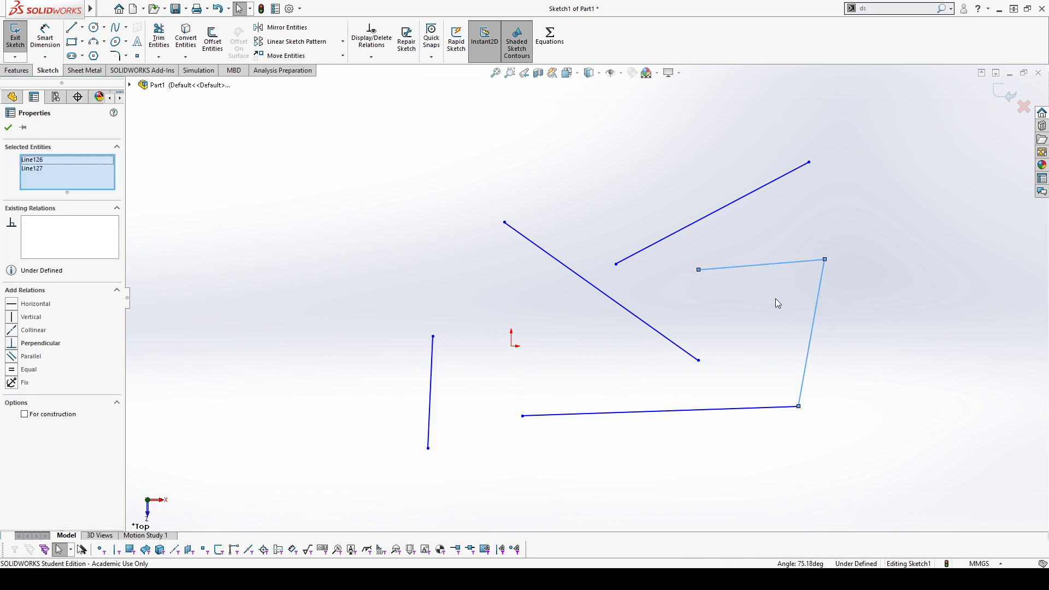
pyautogui.click(15, 330)
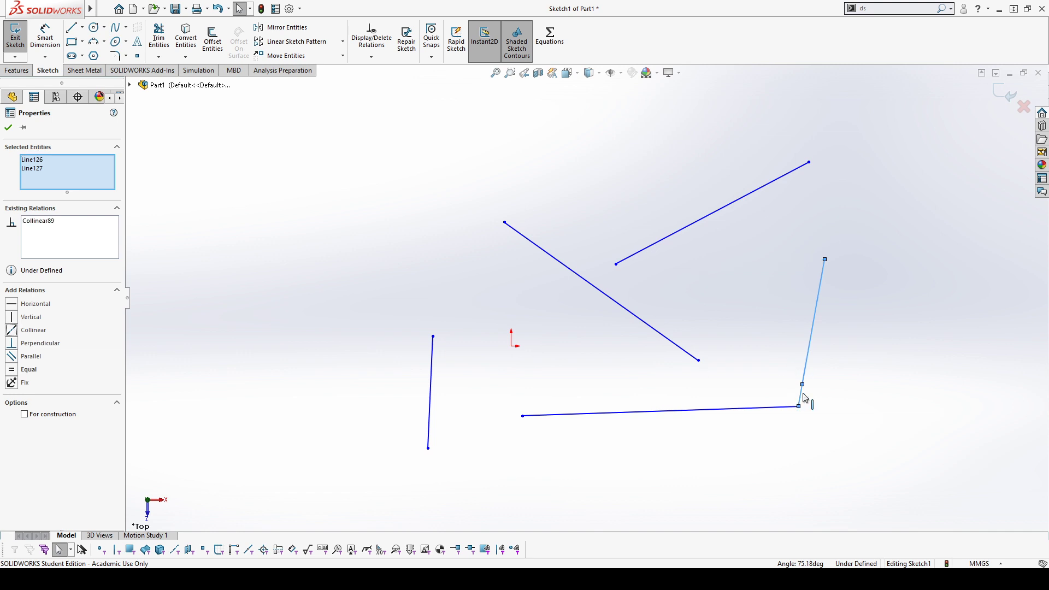
pyautogui.moveTo(802, 386); pyautogui.dragTo(855, 144)
pyautogui.click(849, 373)
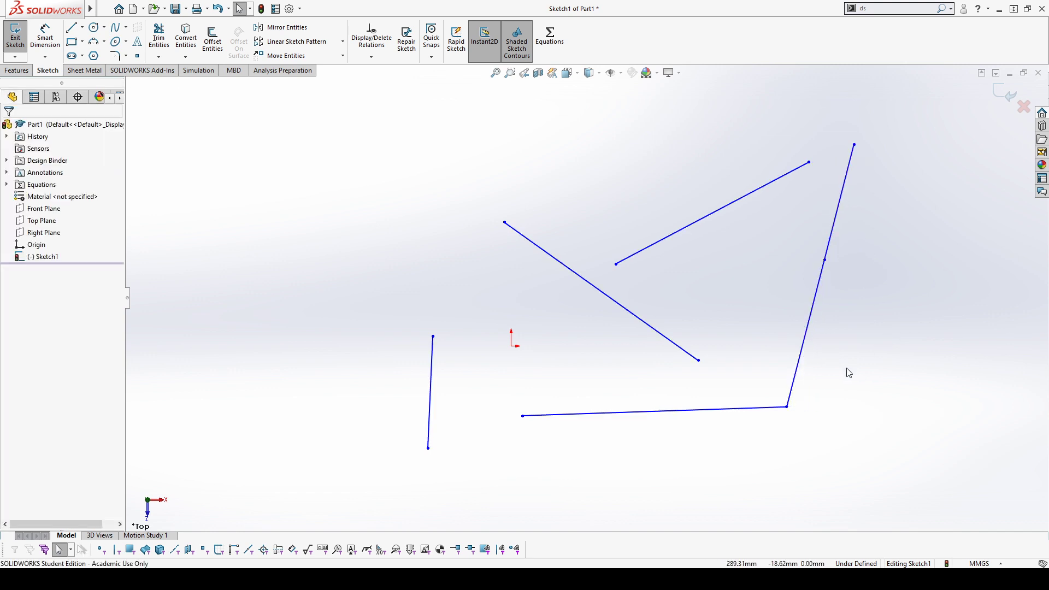
# Delete the collinear relation between the two chain lines and swing the upper line's free endpoint outward to the right
pyautogui.click(835, 221)
pyautogui.click(818, 283)
pyautogui.click(833, 218)
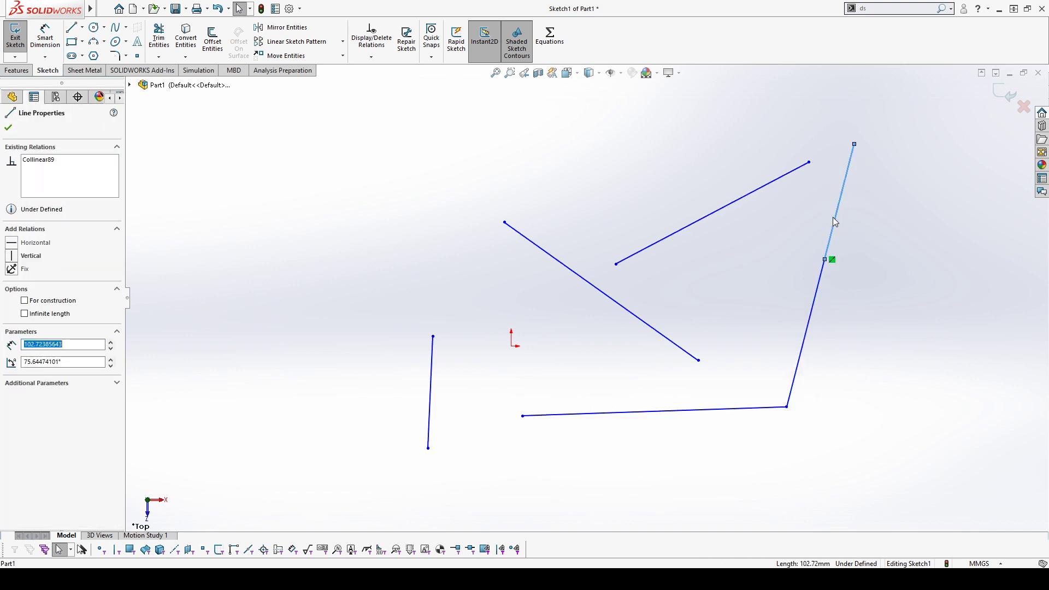
pyautogui.click(832, 260)
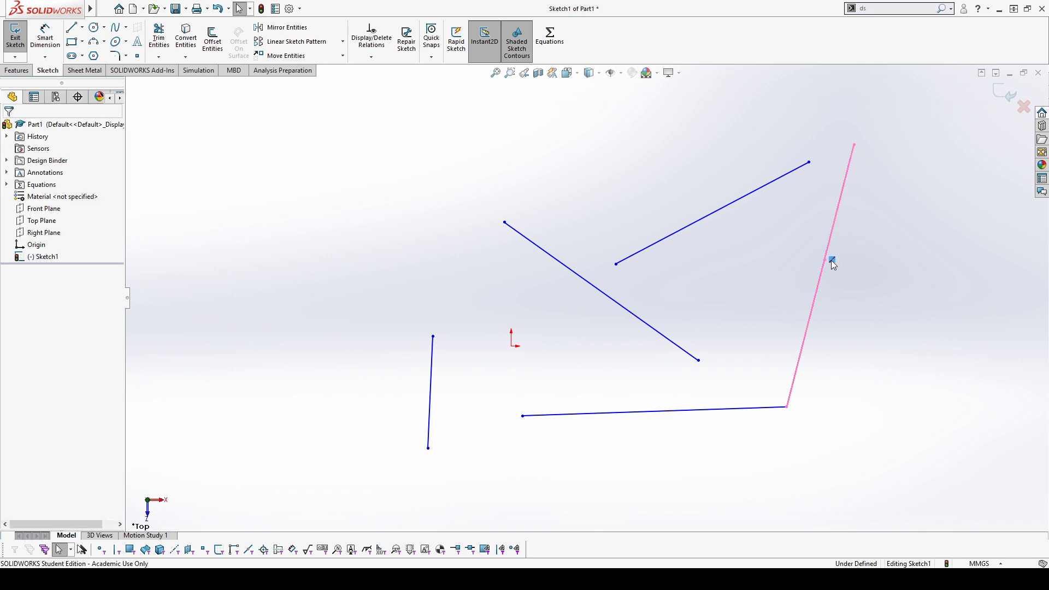
pyautogui.press('Delete')
pyautogui.click(830, 246)
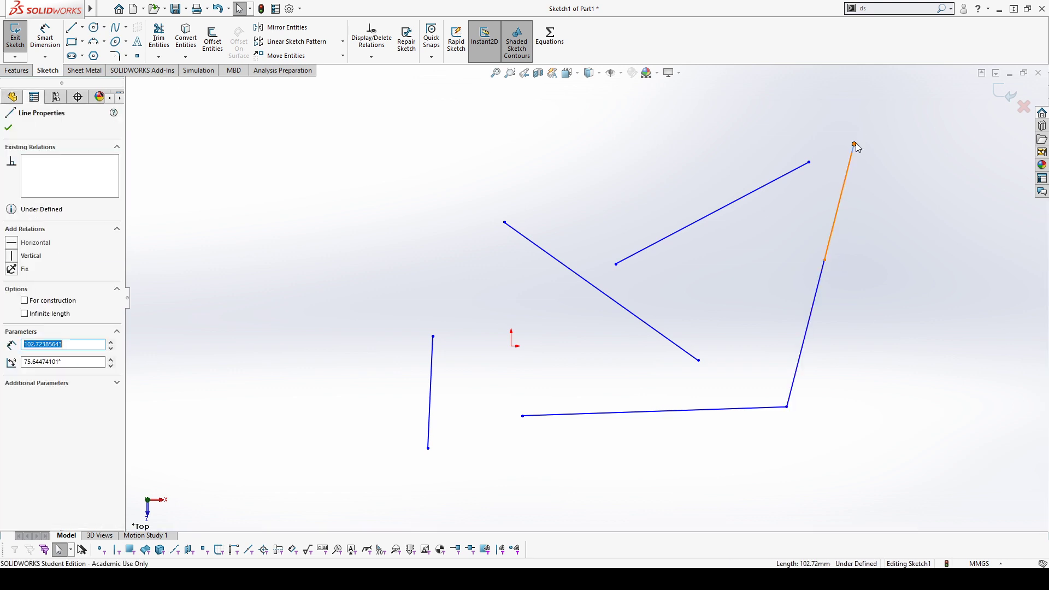
pyautogui.moveTo(855, 143); pyautogui.dragTo(905, 210)
pyautogui.click(915, 313)
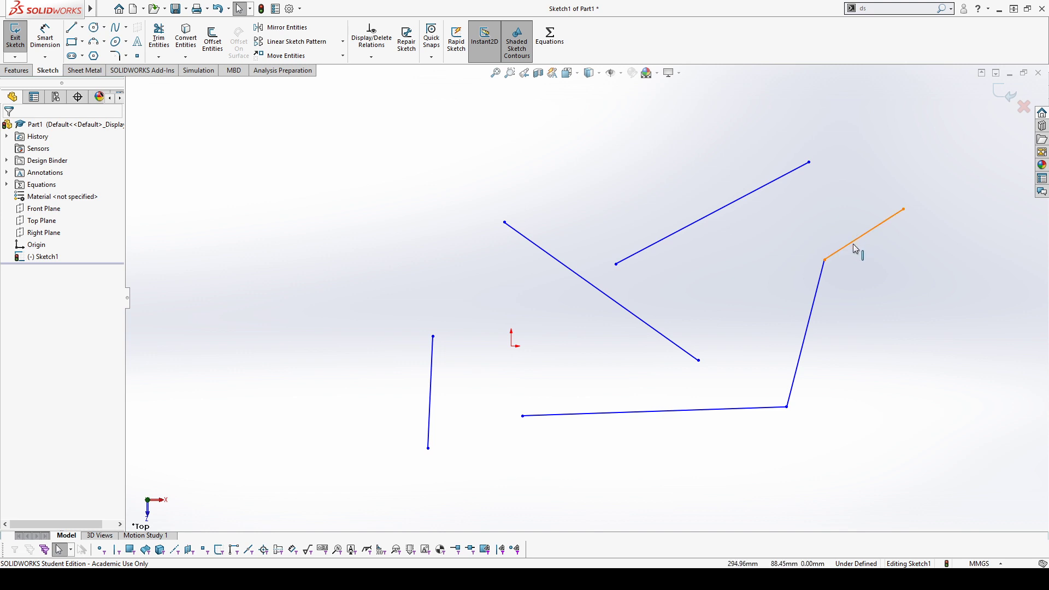
# Add an equal relation between the upper and steep lines of the connected chain
pyautogui.click(854, 252)
pyautogui.keyDown('ctrl'); pyautogui.click(820, 280); pyautogui.keyUp('ctrl')
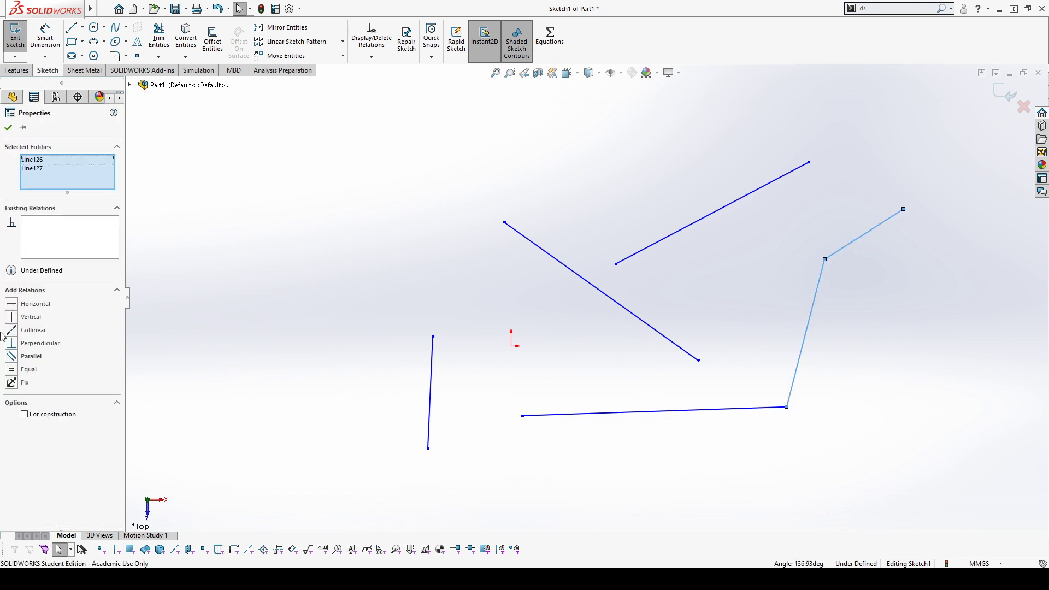
pyautogui.click(12, 373)
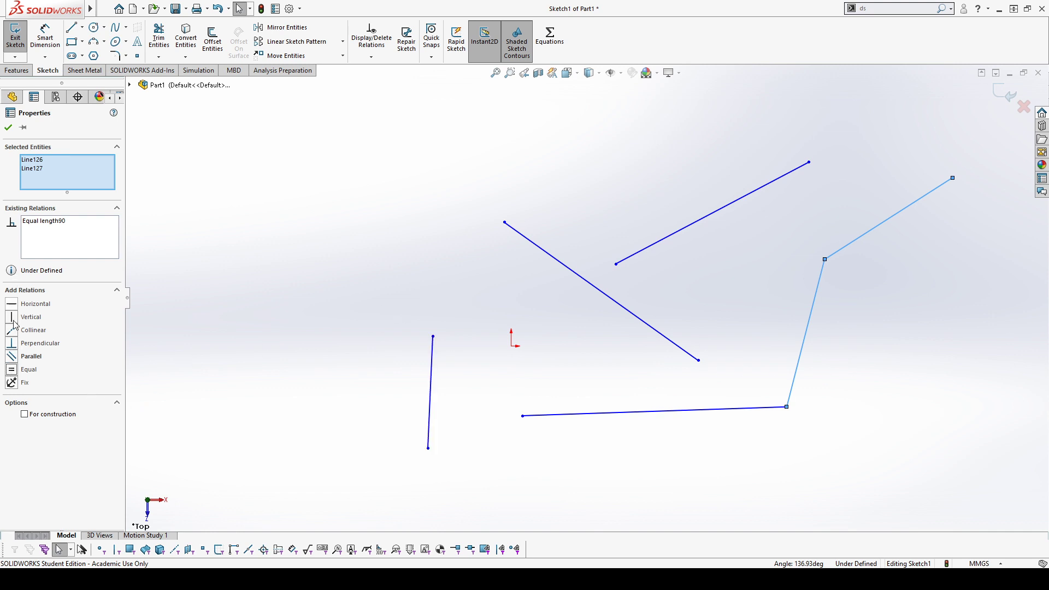
# Switch the two equal-length lines to construction geometry and back to solid lines
pyautogui.click(25, 416)
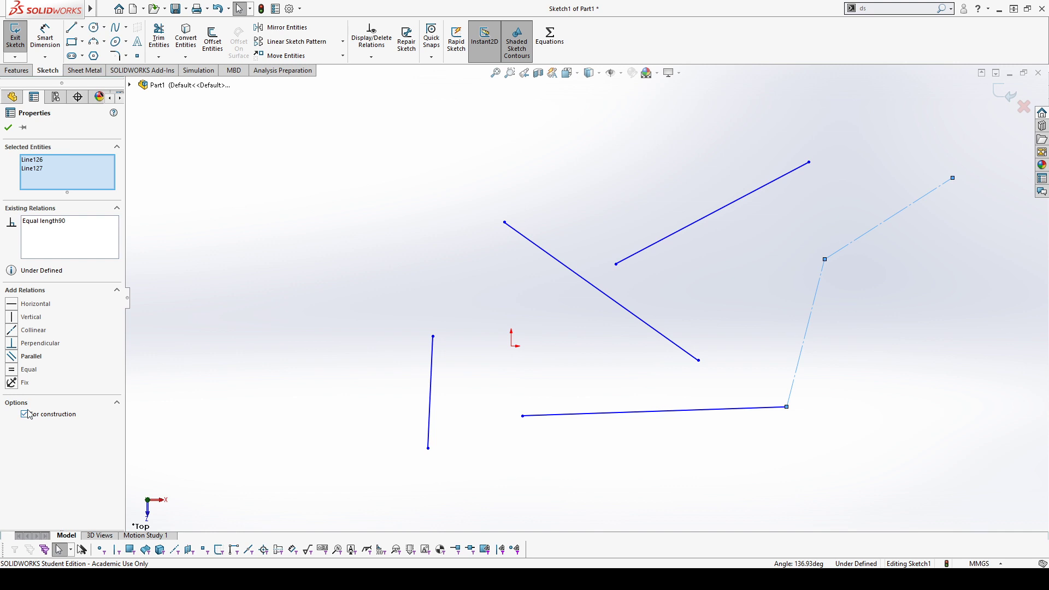
pyautogui.click(26, 414)
pyautogui.click(767, 440)
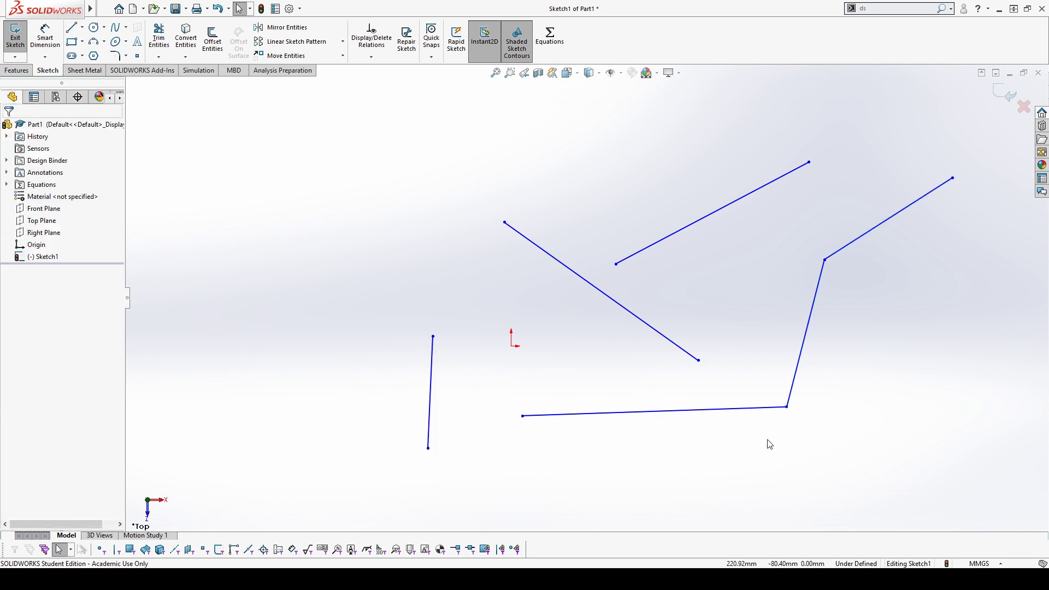
# Switch the three connected chain lines to construction geometry and back, and add a parallel relation between all three
pyautogui.click(703, 416)
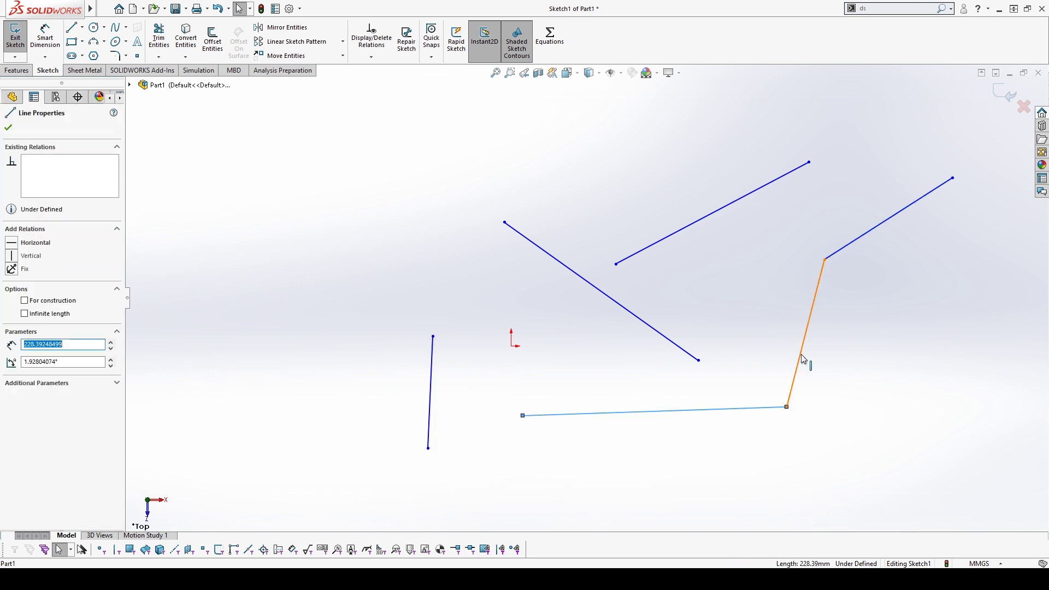
pyautogui.keyDown('ctrl'); pyautogui.click(800, 361); pyautogui.keyUp('ctrl')
pyautogui.keyDown('ctrl'); pyautogui.click(856, 244); pyautogui.keyUp('ctrl')
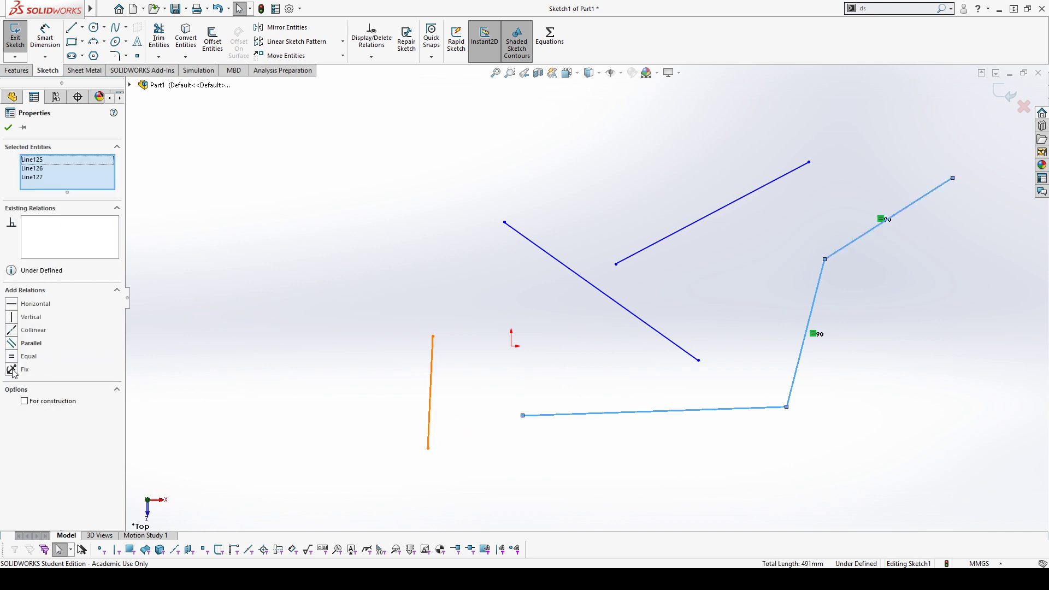
pyautogui.click(24, 402)
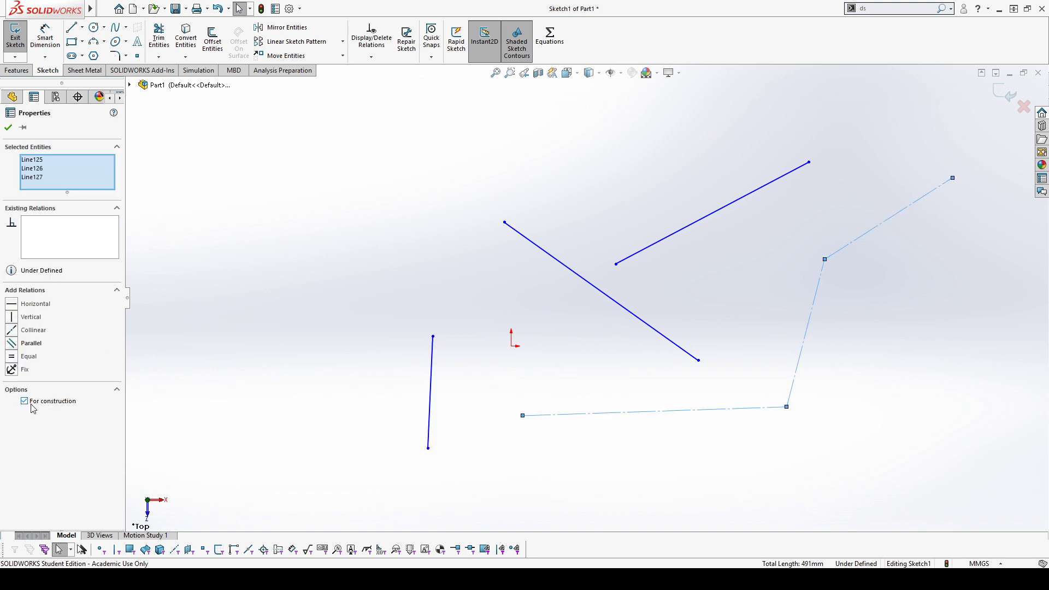
pyautogui.click(31, 405)
pyautogui.click(18, 344)
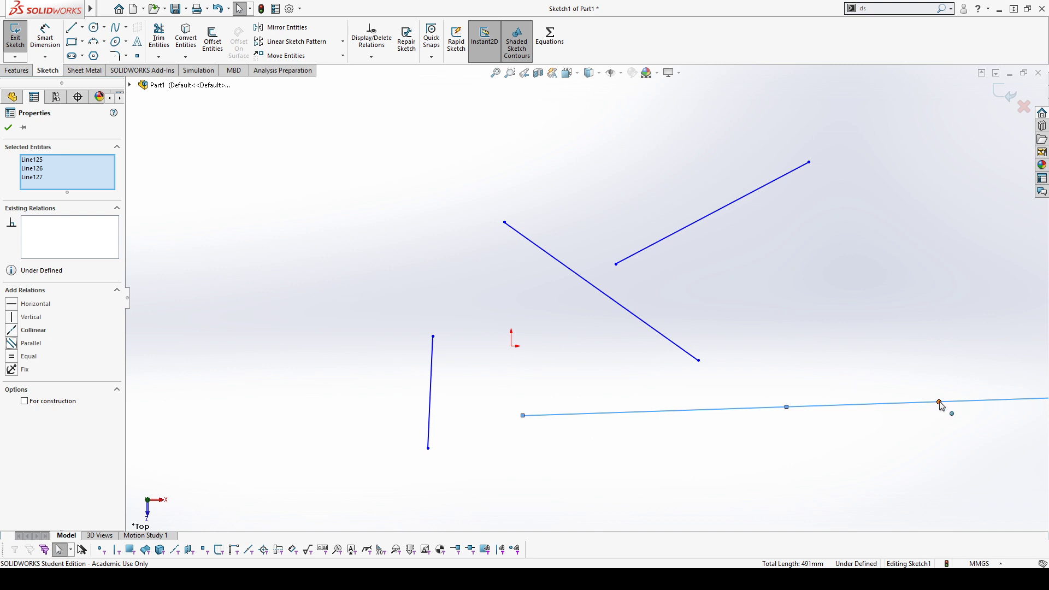
pyautogui.click(817, 392)
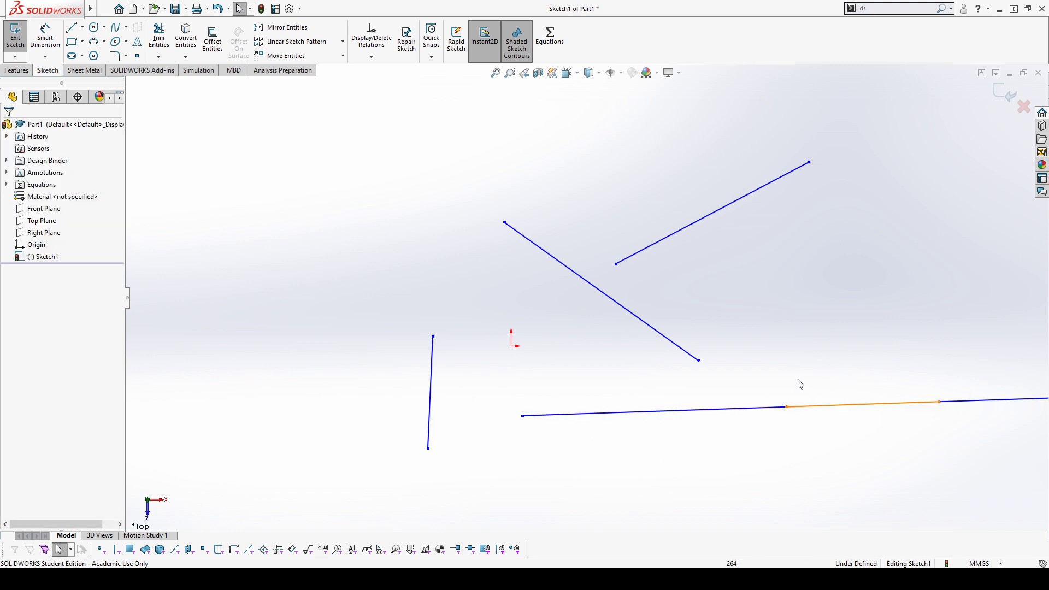
# Add a midpoint relation between the lower endpoint of the ascending slanted line and the descending slanted line
pyautogui.click(616, 264)
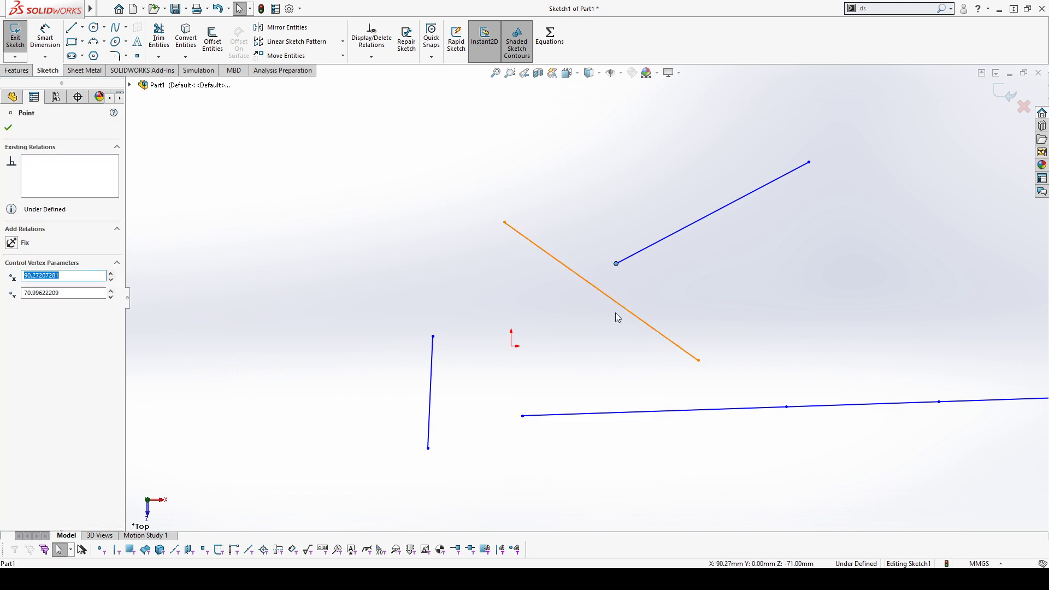
pyautogui.keyDown('ctrl'); pyautogui.click(622, 310); pyautogui.keyUp('ctrl')
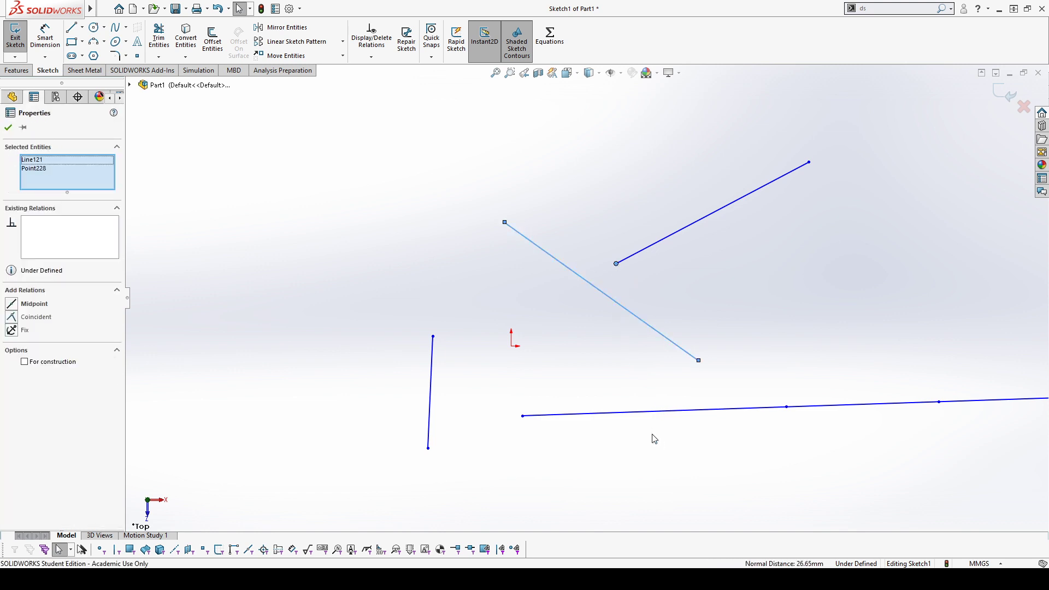
pyautogui.click(11, 304)
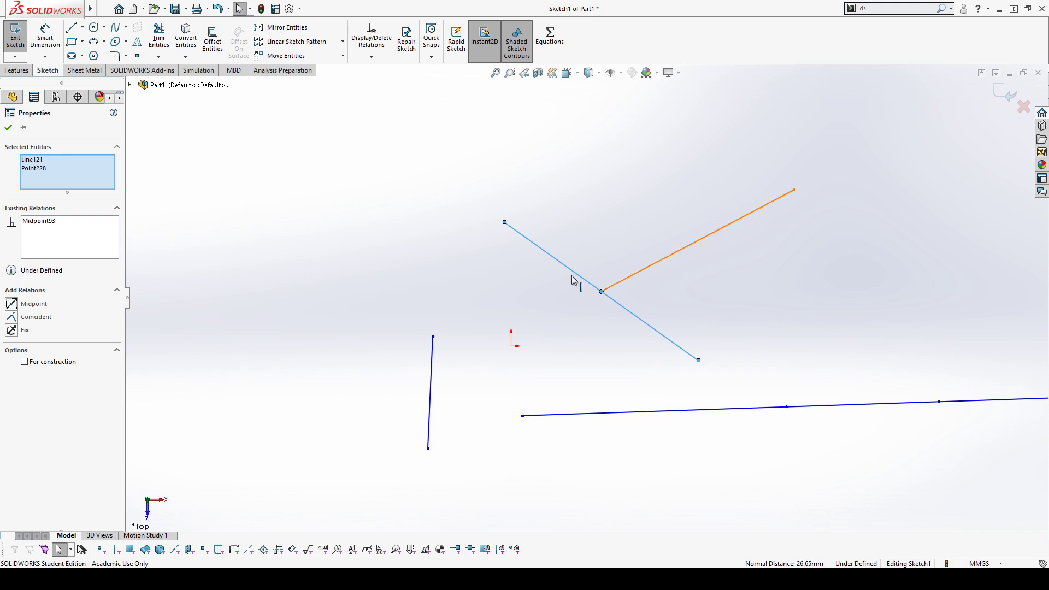
pyautogui.press('Escape')
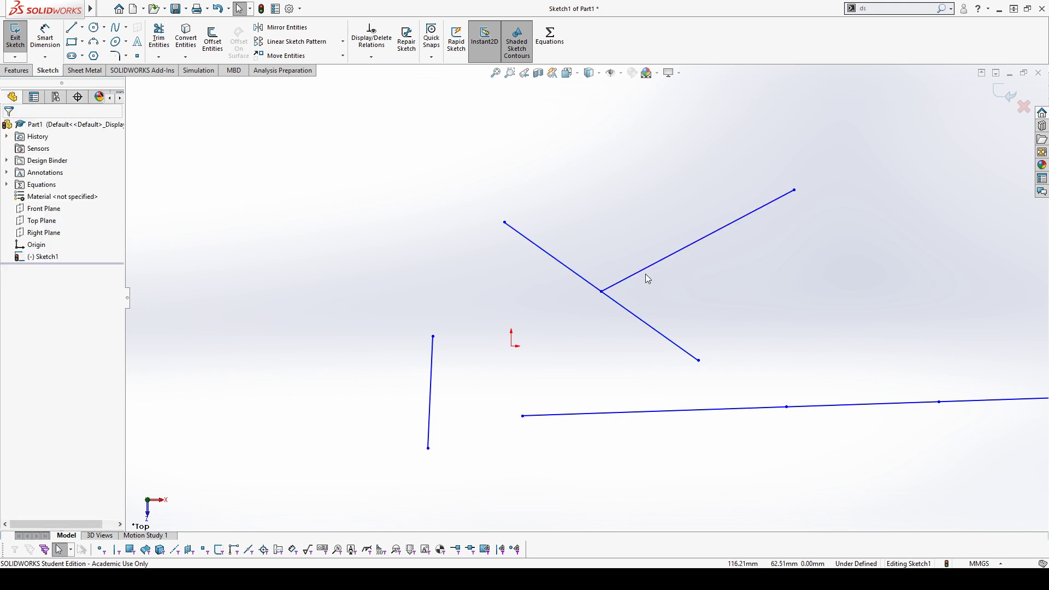
# Make the two joined slanted lines perpendicular and move the lower endpoint of the descending line up and to the right
pyautogui.click(632, 278)
pyautogui.keyDown('ctrl'); pyautogui.click(577, 277); pyautogui.keyUp('ctrl')
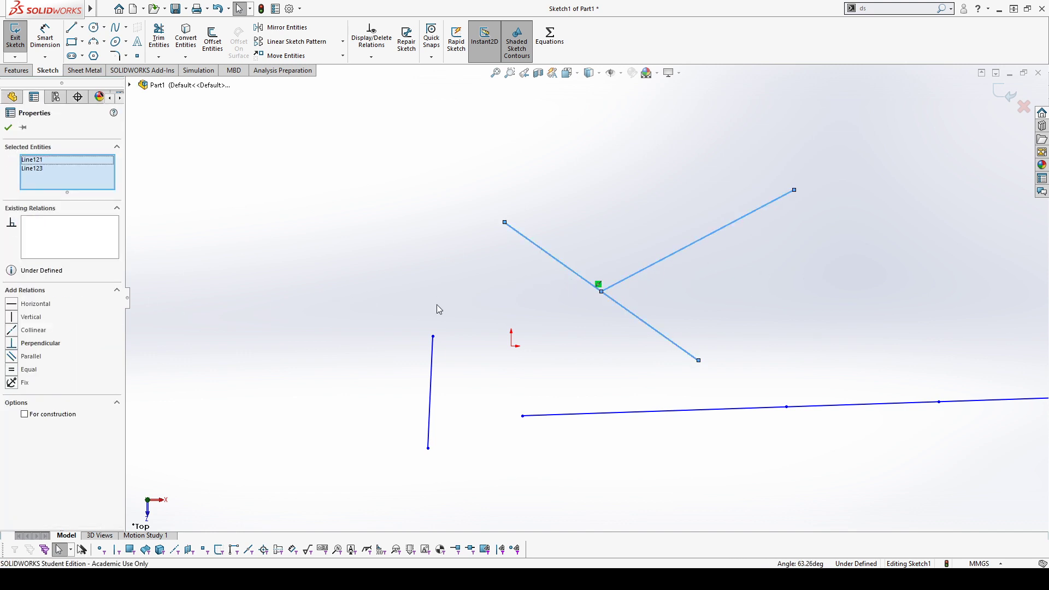
pyautogui.click(11, 341)
pyautogui.click(727, 241)
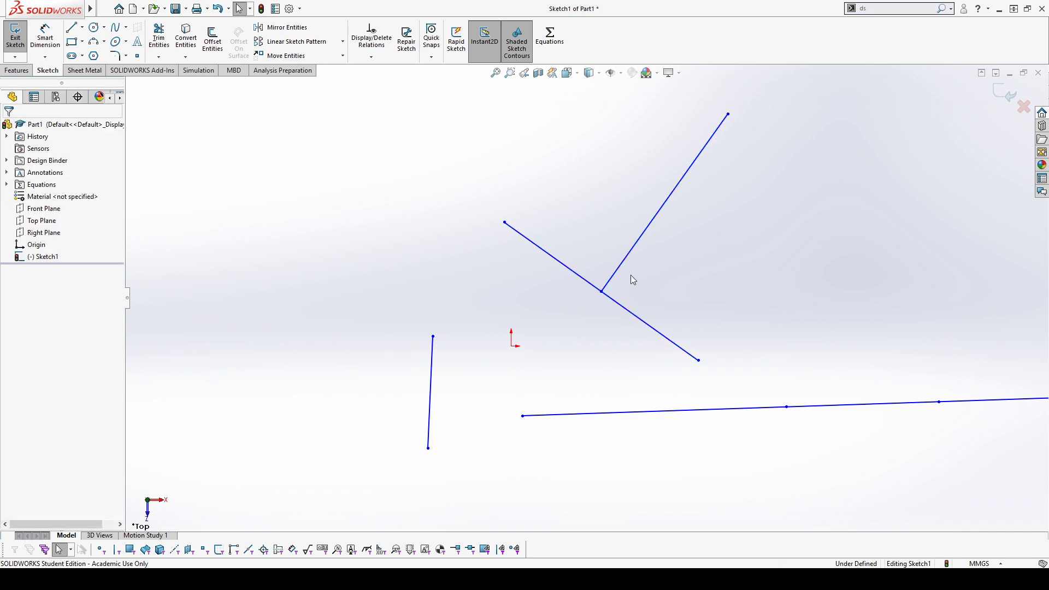
pyautogui.moveTo(701, 369); pyautogui.dragTo(729, 249)
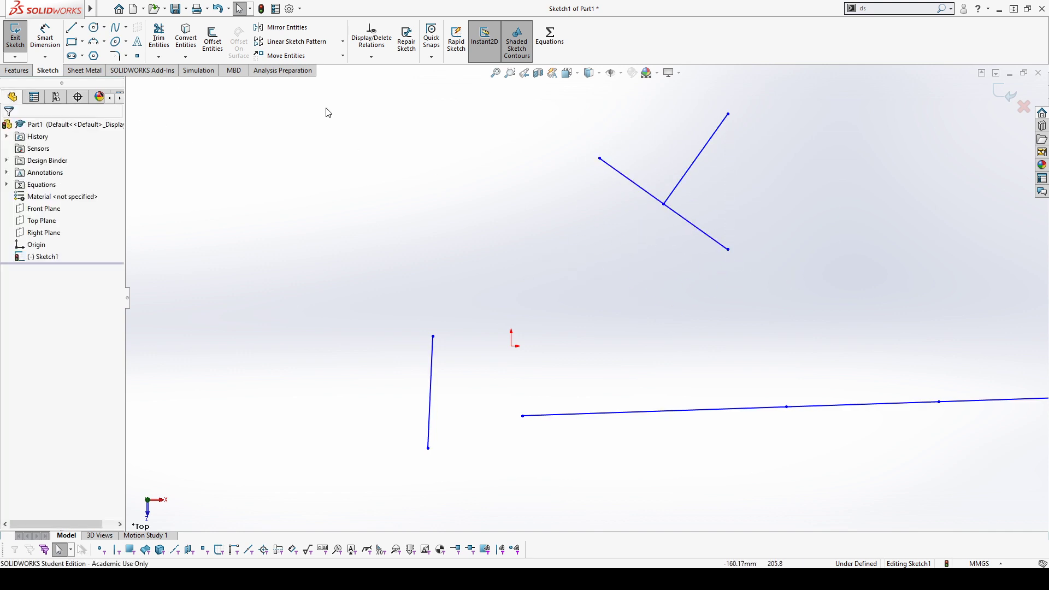
# Draw a center-point circle with a radius of about 45 mm, right of and above the origin
pyautogui.click(94, 28)
pyautogui.moveTo(590, 310)
pyautogui.mouseDown()
pyautogui.moveTo(708, 328)
pyautogui.moveTo(643, 309)
pyautogui.mouseUp()
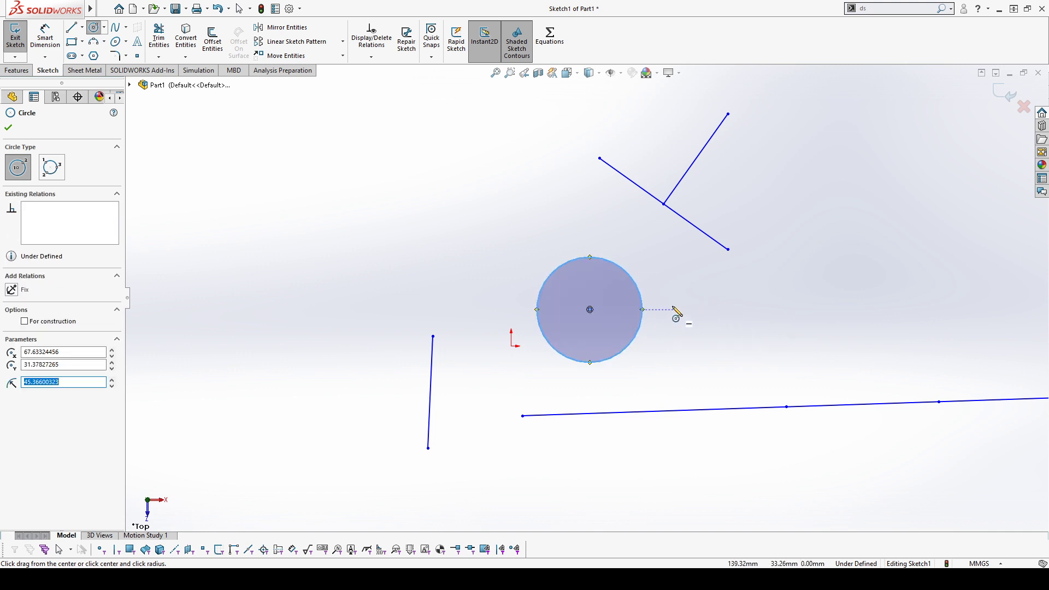
# Make the descending line's lower endpoint coincident with the circle and move the circle's center up and to the right
pyautogui.press('Escape')
pyautogui.click(729, 250)
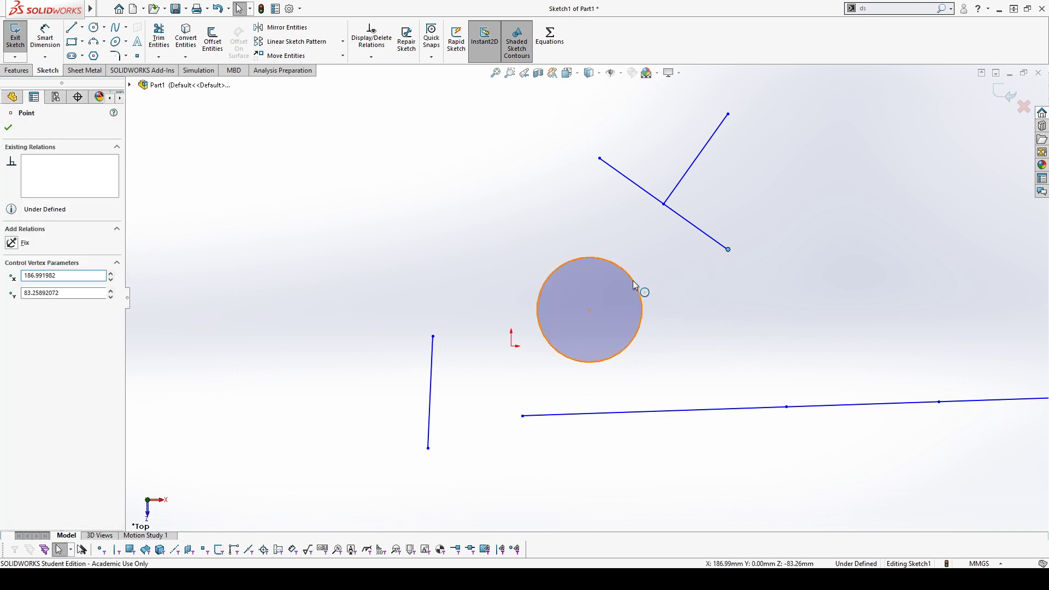
pyautogui.keyDown('ctrl'); pyautogui.click(636, 288); pyautogui.keyUp('ctrl')
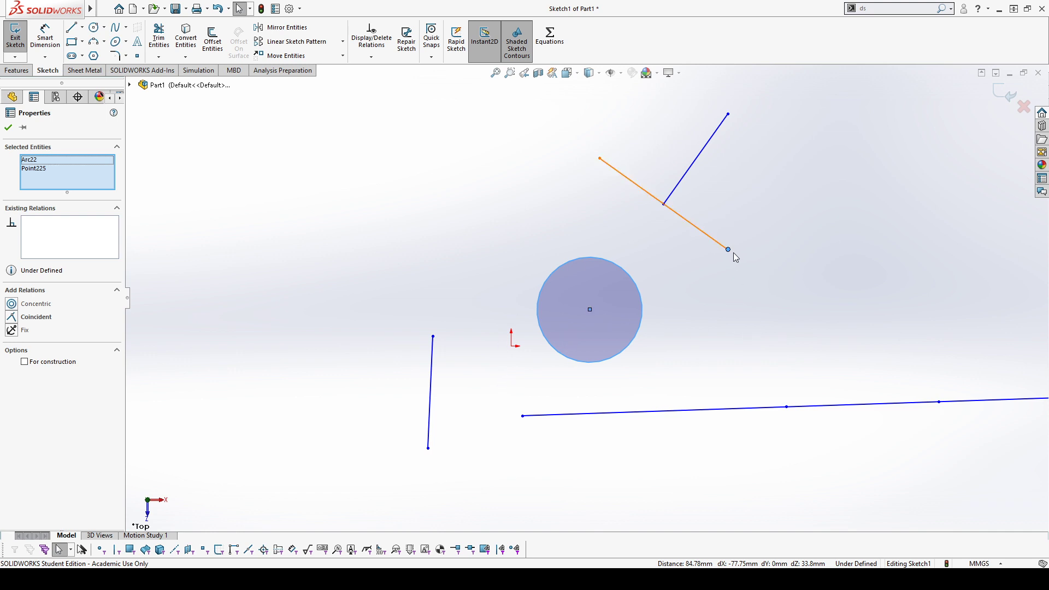
pyautogui.click(15, 319)
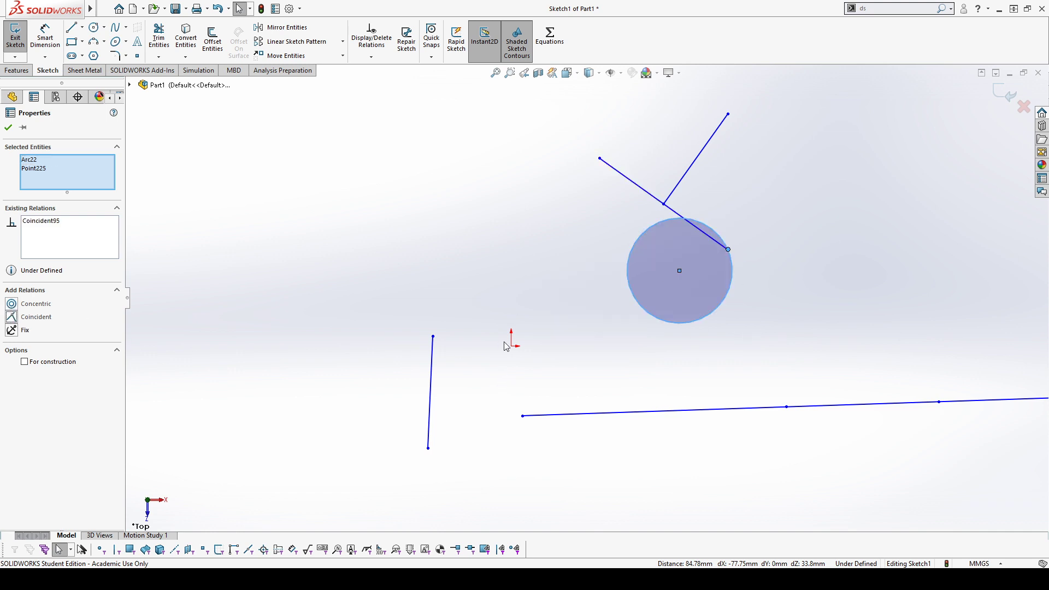
pyautogui.moveTo(680, 271); pyautogui.dragTo(787, 220)
pyautogui.click(241, 260)
# Delete the coincident relation at the descending line's lower endpoint and make that endpoint concentric with the circle
pyautogui.click(731, 249)
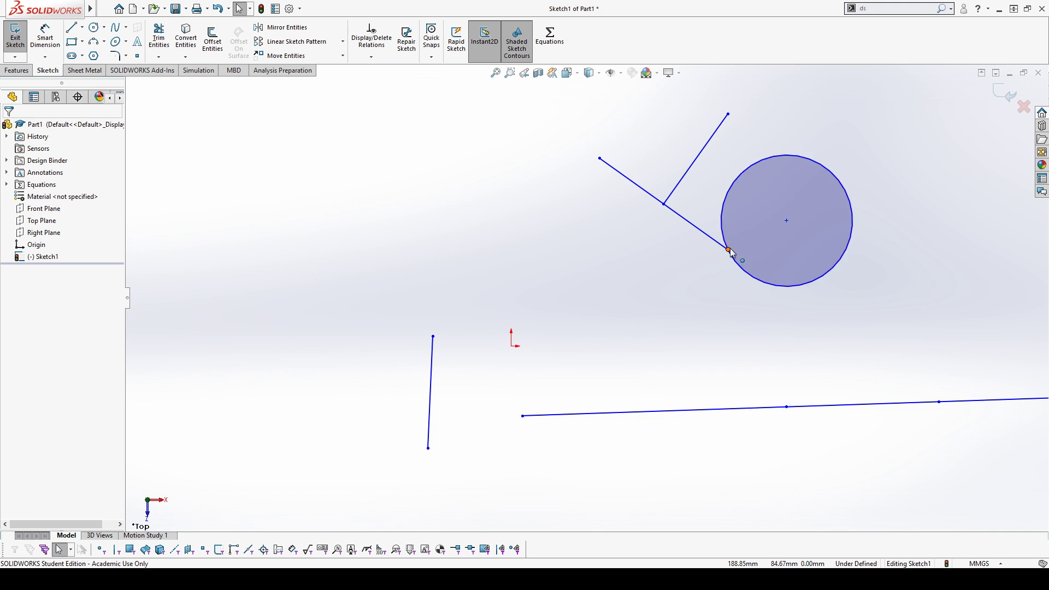
pyautogui.click(49, 165)
pyautogui.press('Delete')
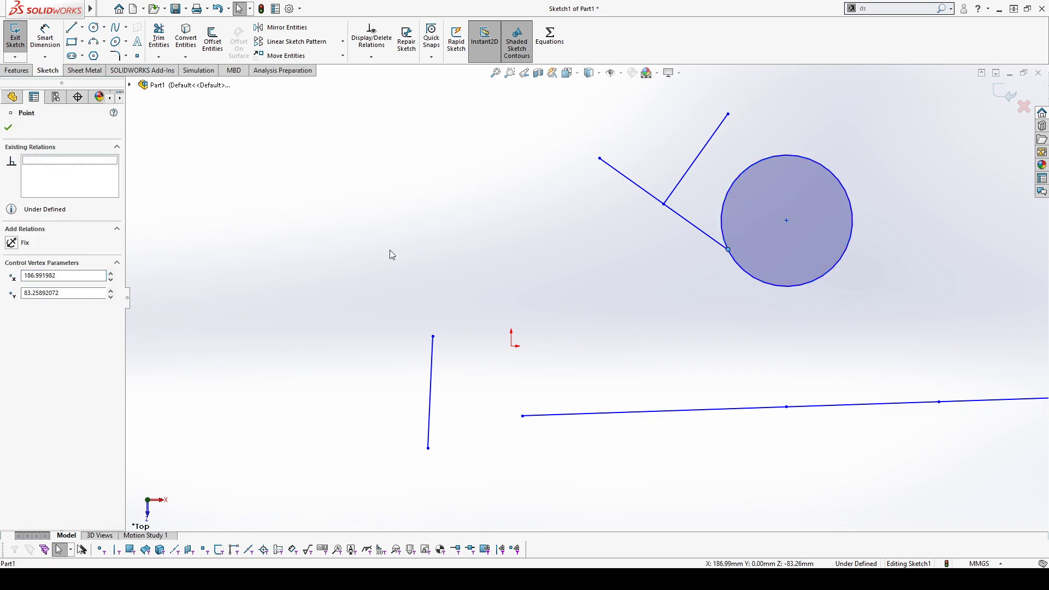
pyautogui.keyDown('ctrl'); pyautogui.click(724, 241); pyautogui.keyUp('ctrl')
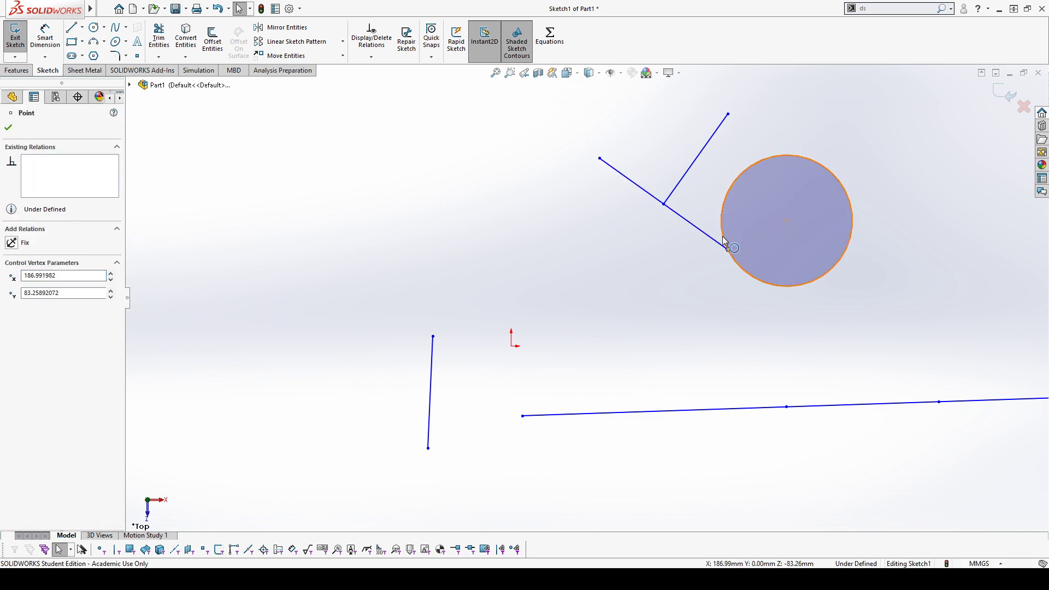
pyautogui.click(12, 317)
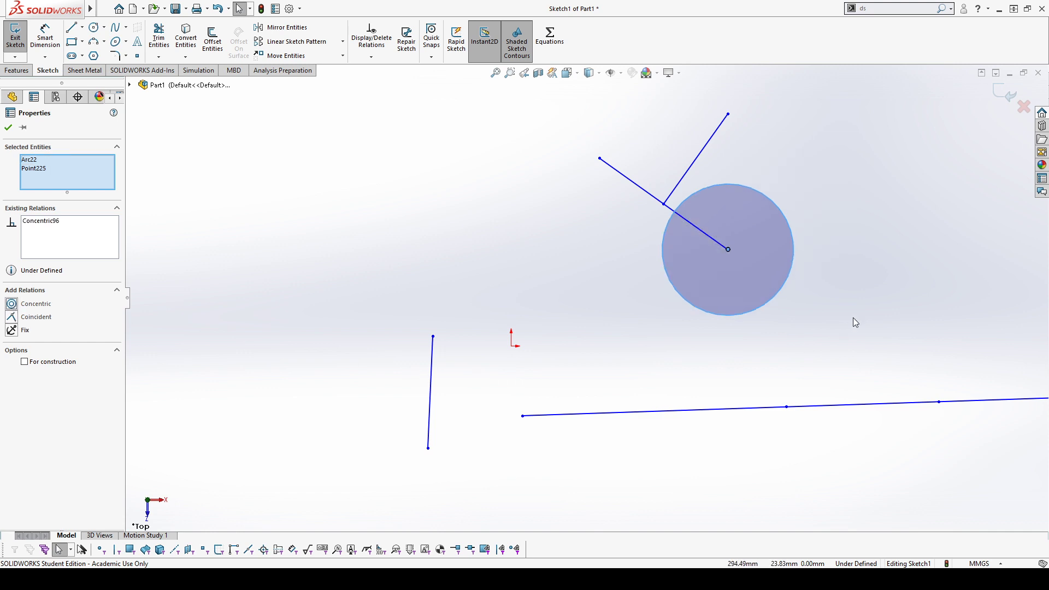
# Shrink the circle around the line endpoint to a radius of about 43 mm, and further to about 35 mm
pyautogui.click(790, 320)
pyautogui.moveTo(701, 236); pyautogui.dragTo(778, 253)
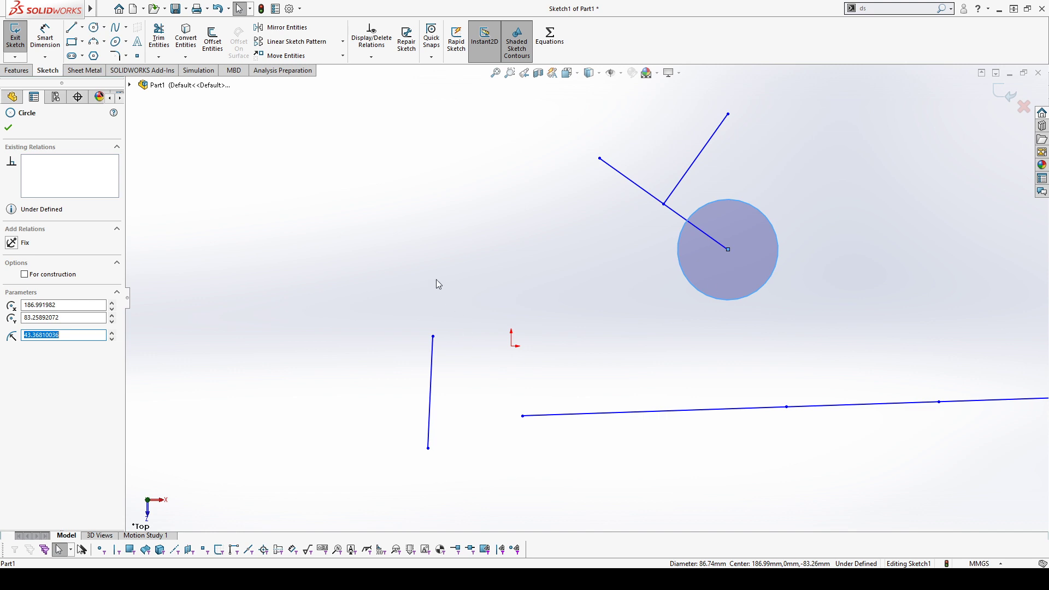
pyautogui.click(573, 256)
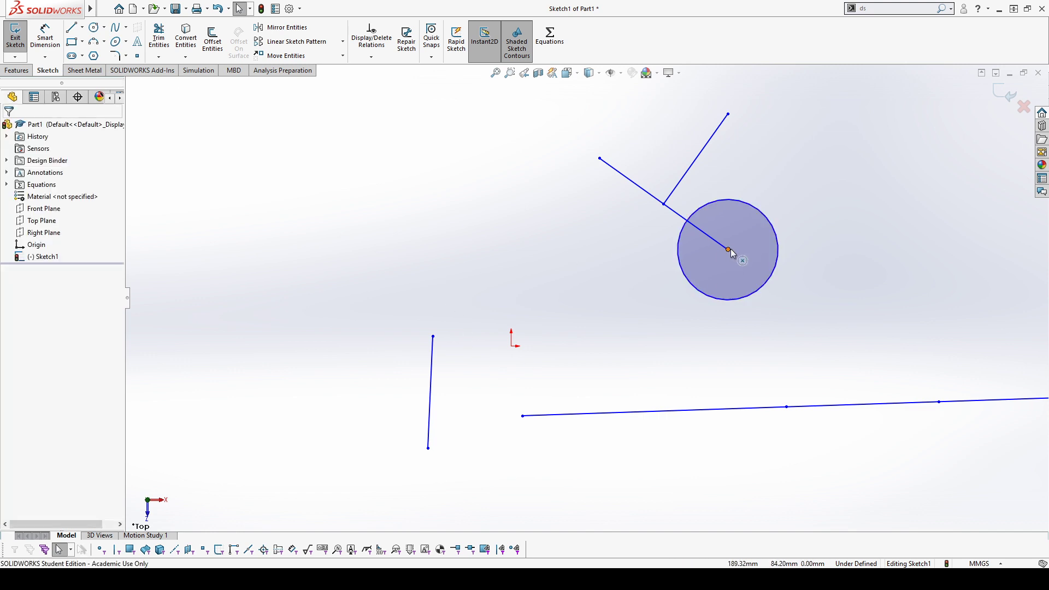
pyautogui.click(733, 249)
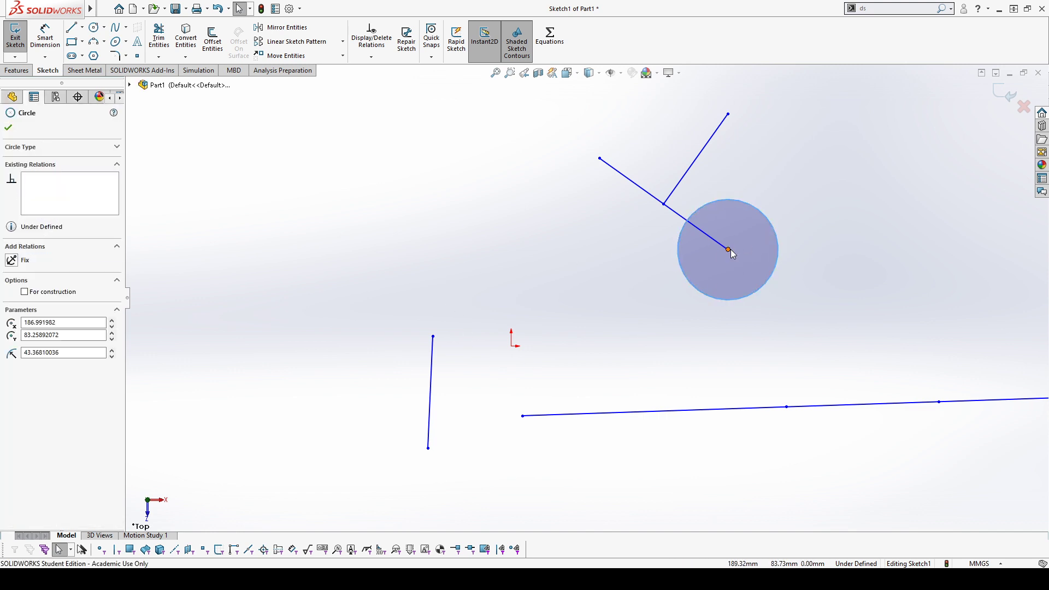
pyautogui.click(730, 248)
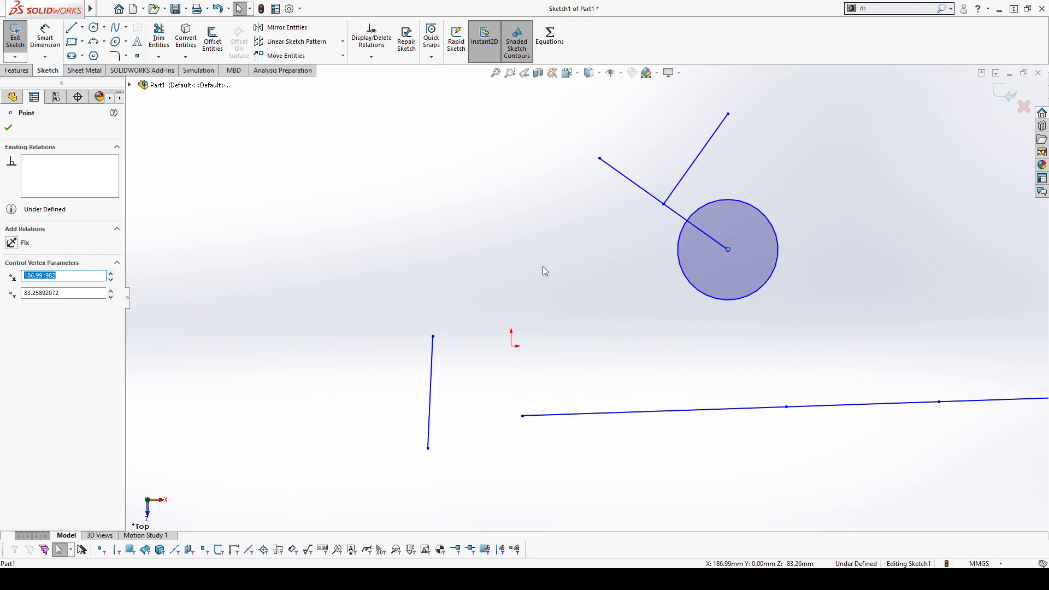
pyautogui.click(726, 241)
pyautogui.click(270, 234)
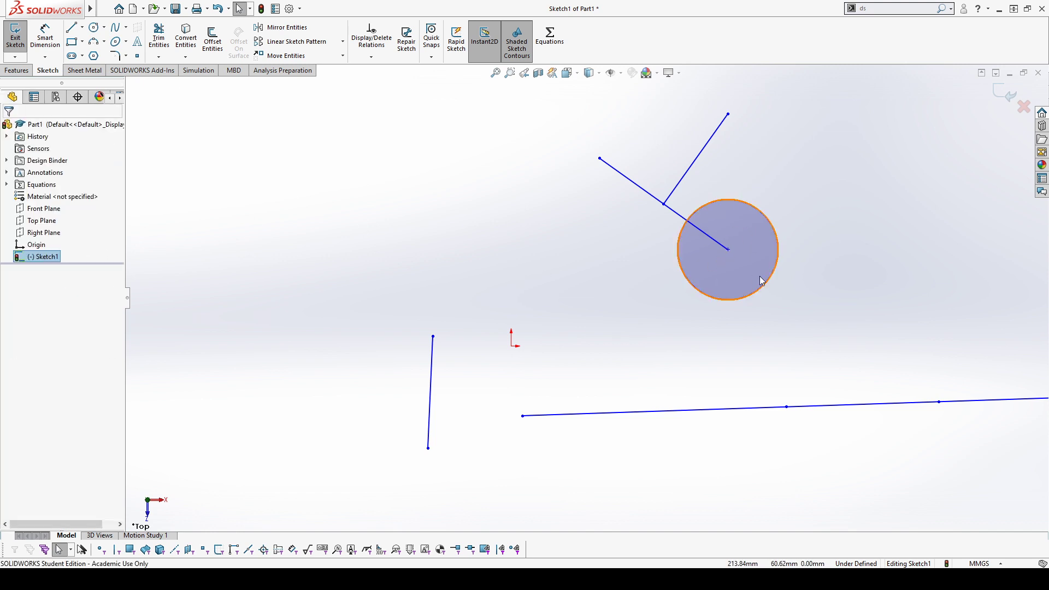
pyautogui.click(727, 243)
pyautogui.moveTo(677, 256); pyautogui.dragTo(689, 254)
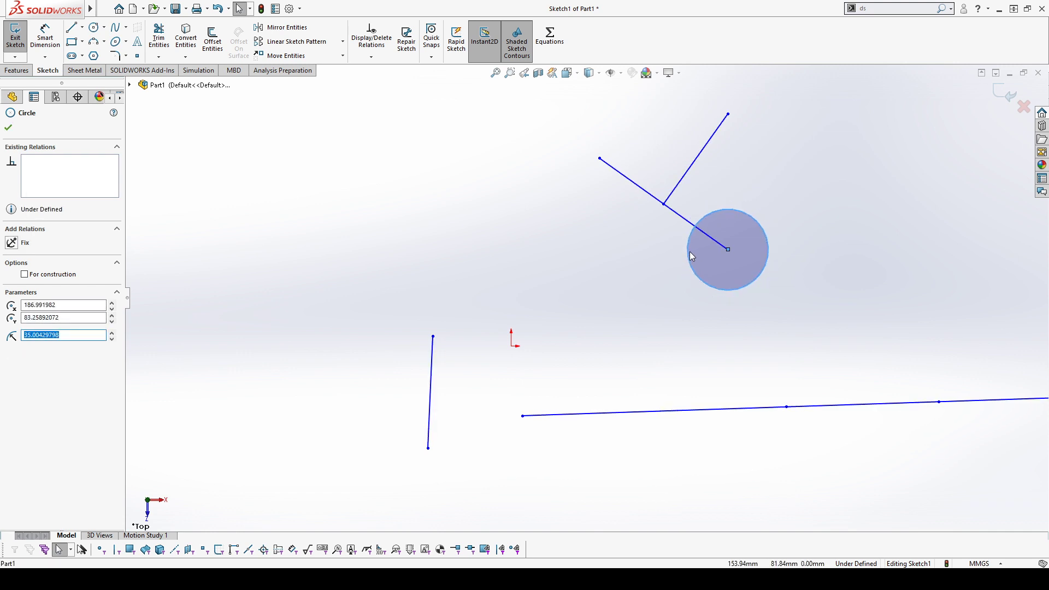
# Delete the circle together with the descending slanted line attached to its center
pyautogui.click(681, 218)
pyautogui.keyDown('ctrl'); pyautogui.click(689, 239); pyautogui.keyUp('ctrl')
pyautogui.click(809, 329)
pyautogui.moveTo(809, 330); pyautogui.dragTo(716, 203)
pyautogui.press('Delete')
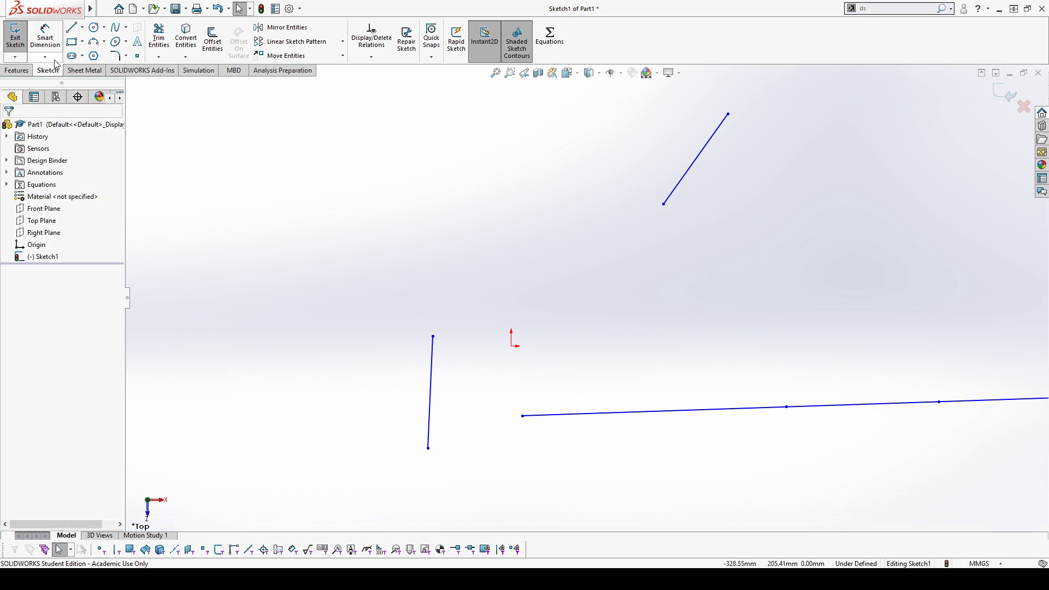
# Draw a center-point circle with a radius of about 60 mm below the ascending slanted line, overlapping its lower end
pyautogui.click(94, 26)
pyautogui.click(720, 244)
pyautogui.click(785, 215)
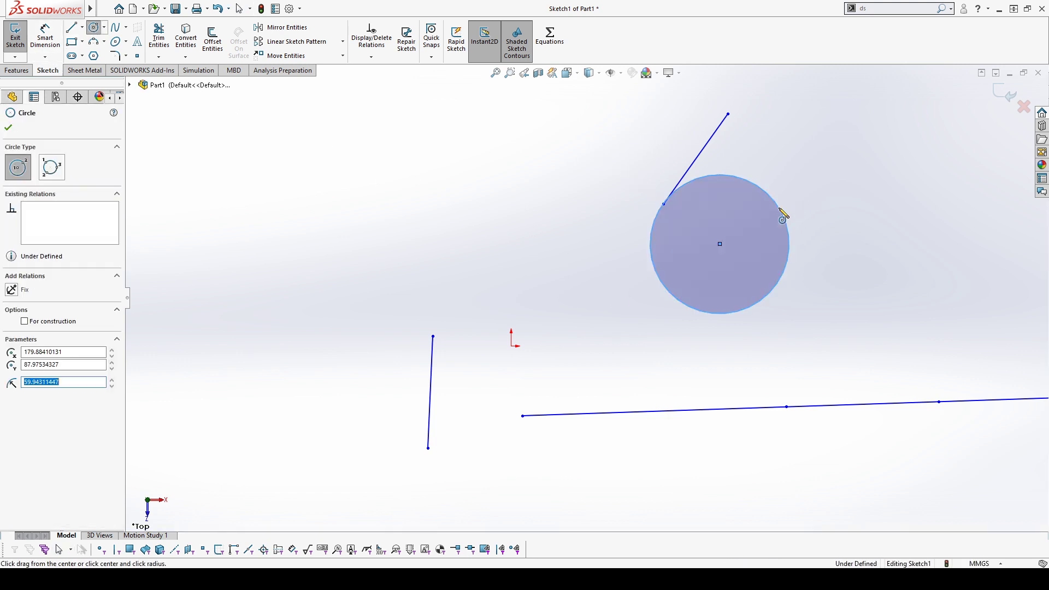
# Add an equal curve length relation between the circle and the ascending slanted line
pyautogui.press('Escape')
pyautogui.click(687, 190)
pyautogui.keyDown('ctrl'); pyautogui.click(678, 183); pyautogui.keyUp('ctrl')
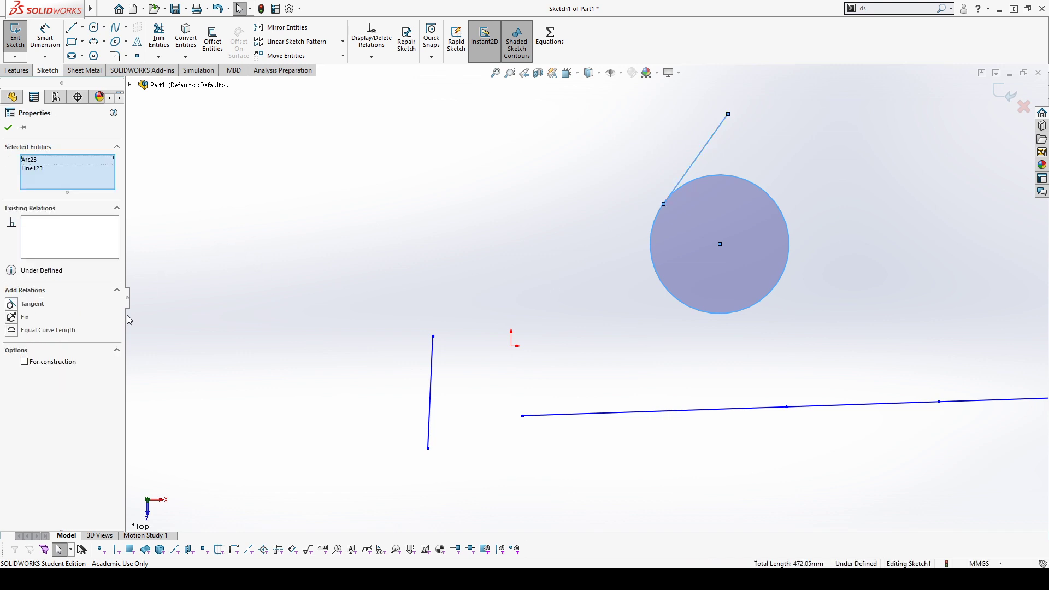
pyautogui.click(15, 331)
pyautogui.click(592, 215)
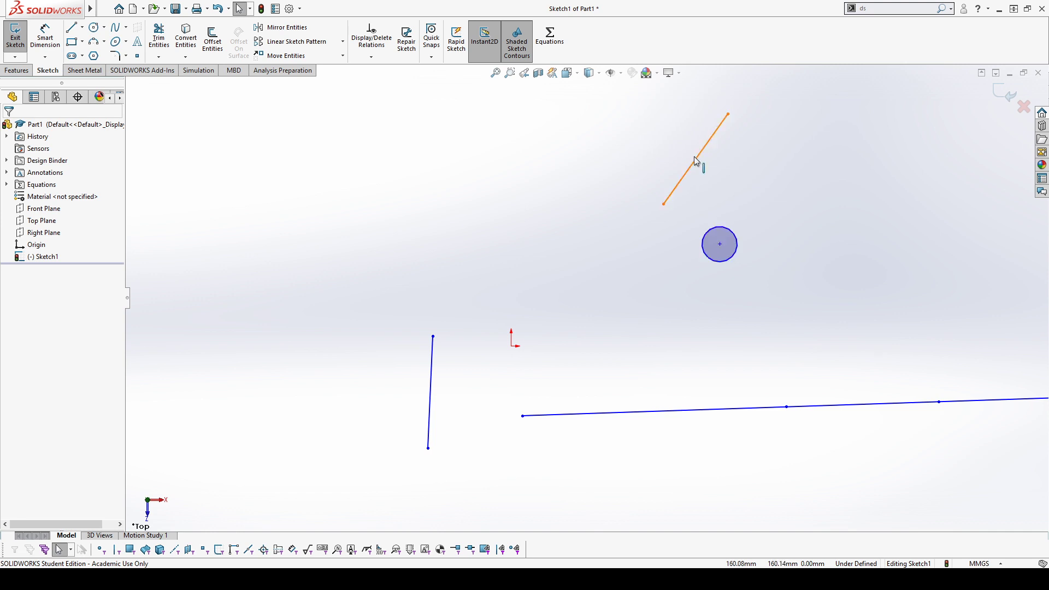
# Move the slanted line to the right of the small circle and delete both the line and the circle
pyautogui.moveTo(703, 164); pyautogui.dragTo(712, 171)
pyautogui.moveTo(658, 239)
pyautogui.mouseDown()
pyautogui.moveTo(661, 225)
pyautogui.moveTo(804, 222)
pyautogui.moveTo(799, 251)
pyautogui.moveTo(792, 245)
pyautogui.mouseUp()
pyautogui.click(752, 216)
pyautogui.moveTo(678, 137); pyautogui.dragTo(881, 327)
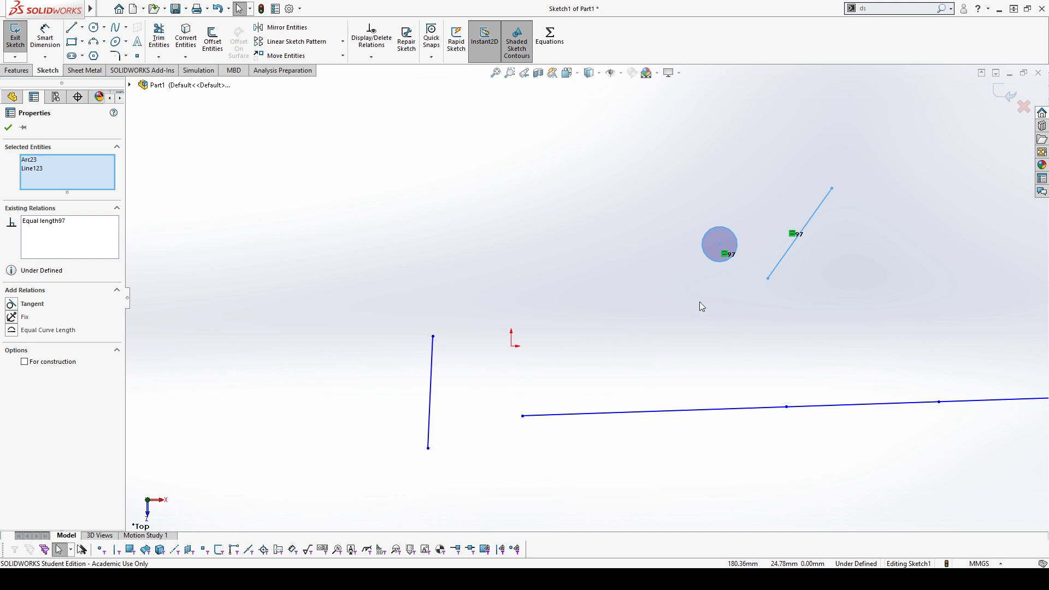
pyautogui.press('Delete')
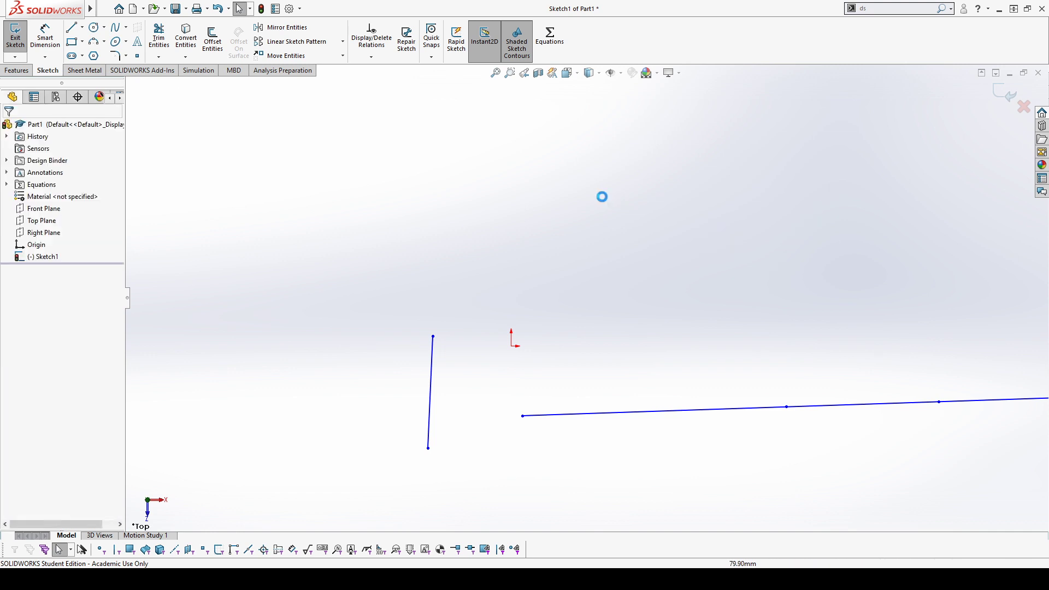
# Draw two separate center-point circles above the origin, with radii of about 44 mm and 47 mm
pyautogui.click(94, 27)
pyautogui.click(534, 219)
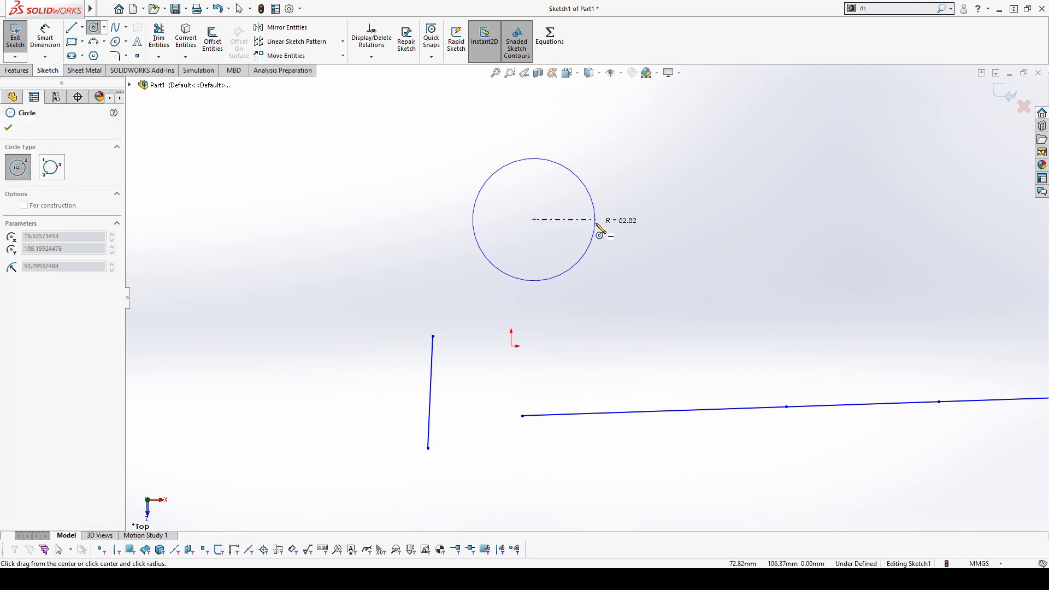
pyautogui.click(586, 221)
pyautogui.click(674, 282)
pyautogui.click(729, 274)
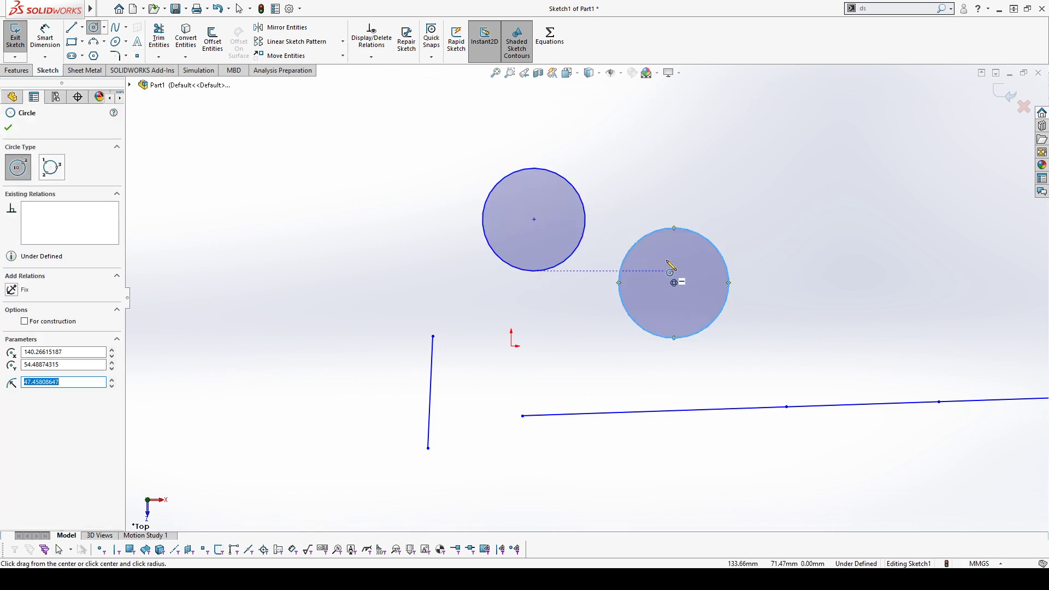
pyautogui.press('Escape')
# Try a coradial relation between the two circles by moving their shared center, and undo both changes
pyautogui.click(585, 232)
pyautogui.keyDown('ctrl'); pyautogui.click(638, 248); pyautogui.keyUp('ctrl')
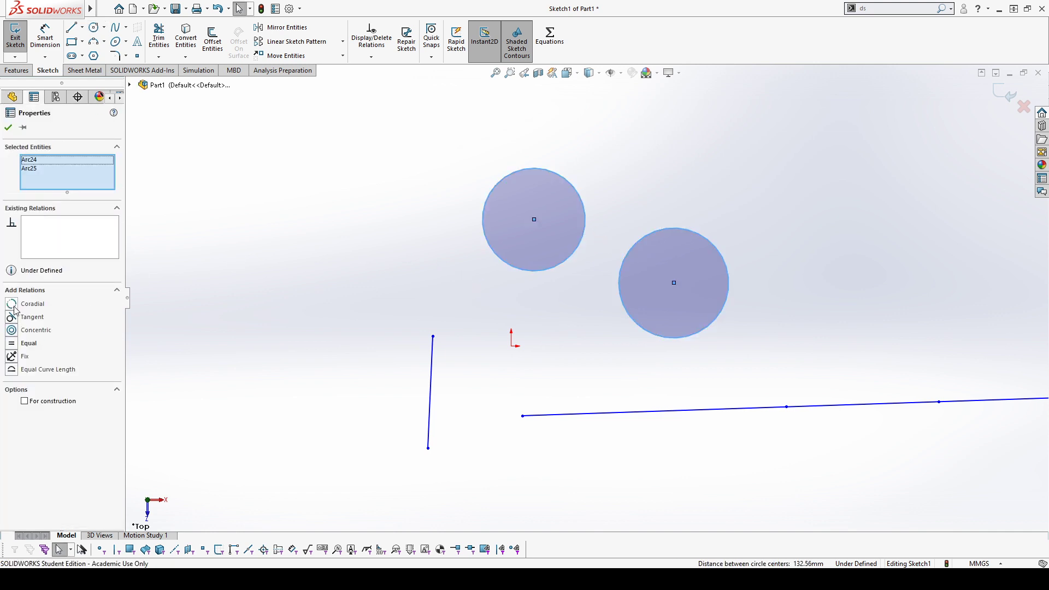
pyautogui.click(14, 308)
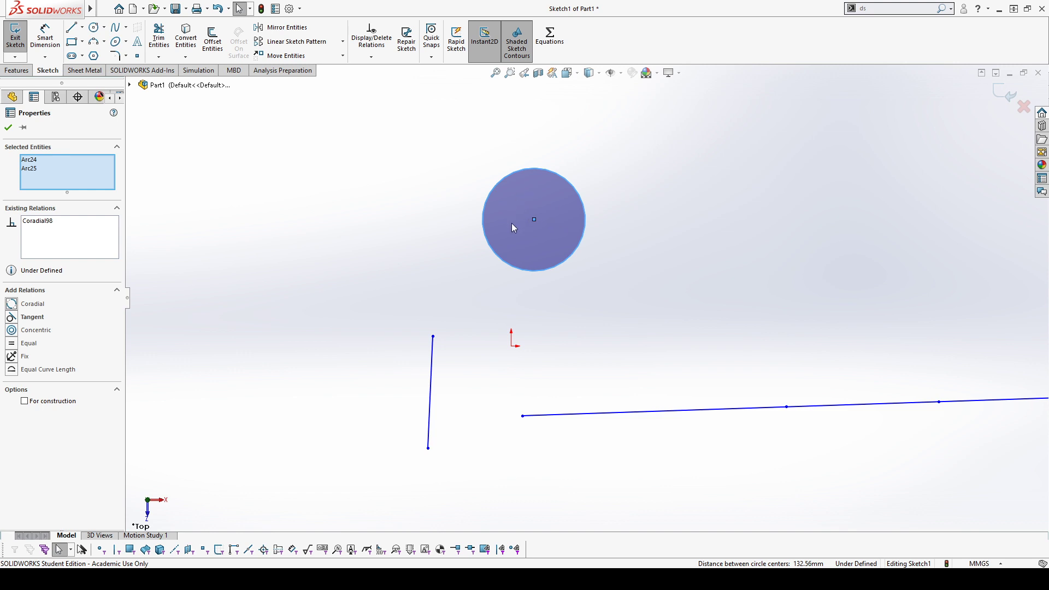
pyautogui.moveTo(535, 219); pyautogui.dragTo(637, 253)
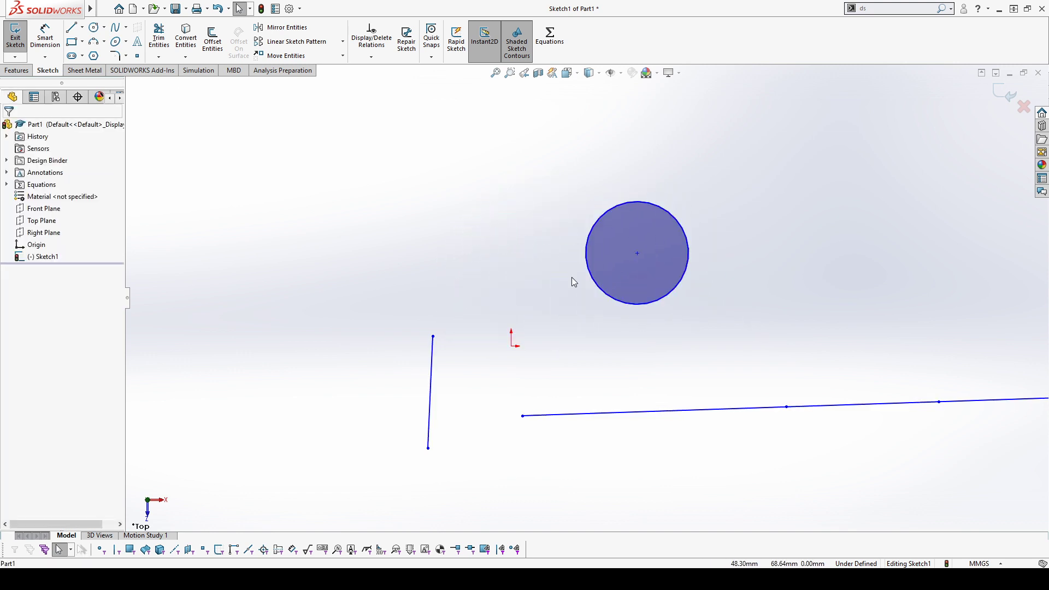
pyautogui.hotkey('ctrl', 'z')
pyautogui.hotkey('ctrl', 'z')
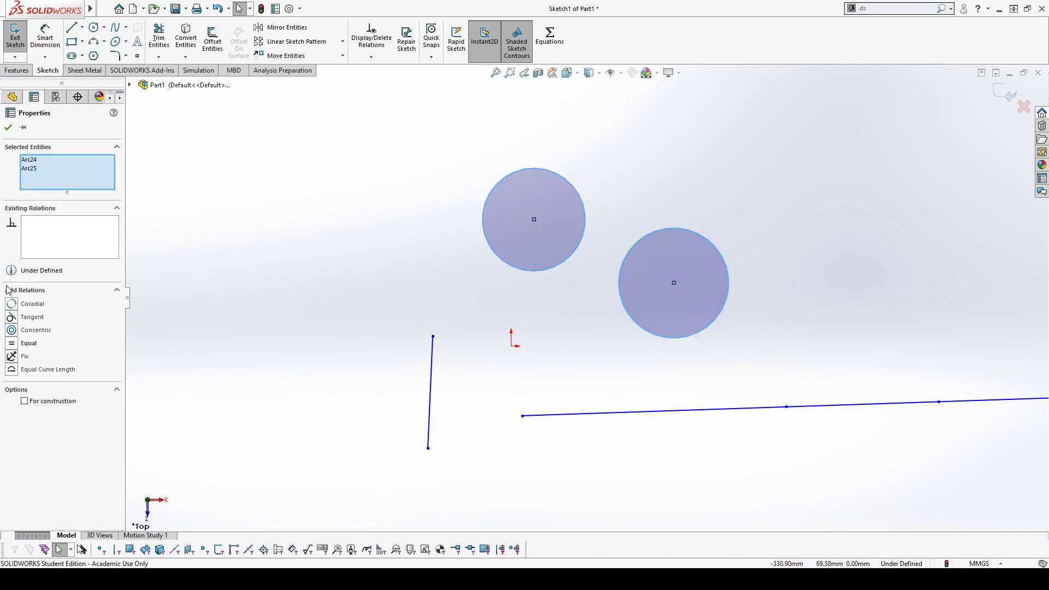
# Try a tangent relation between the two circles and undo it
pyautogui.click(17, 318)
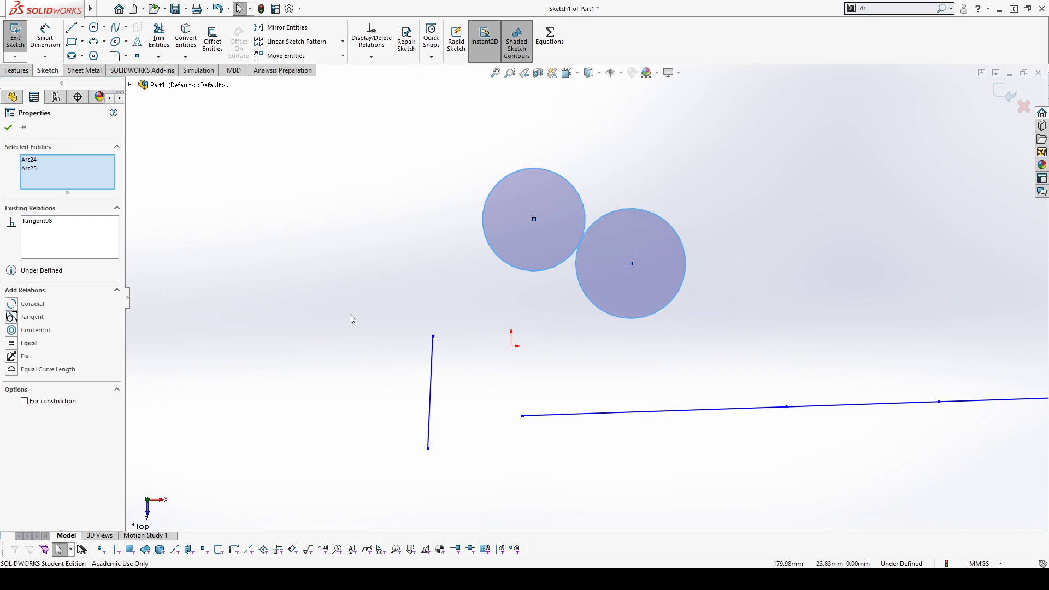
pyautogui.click(744, 250)
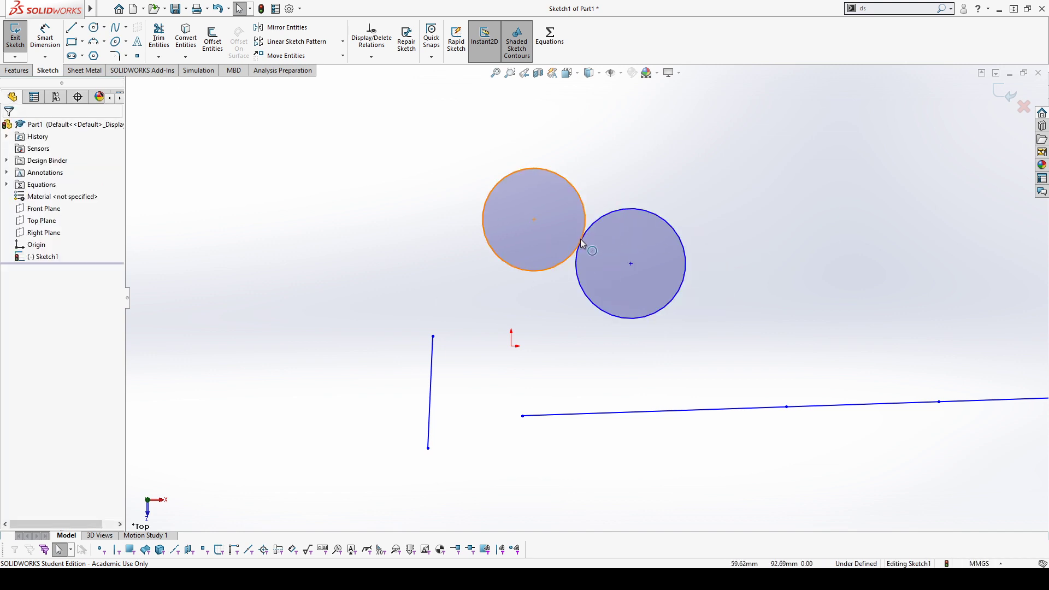
pyautogui.hotkey('ctrl', 'z')
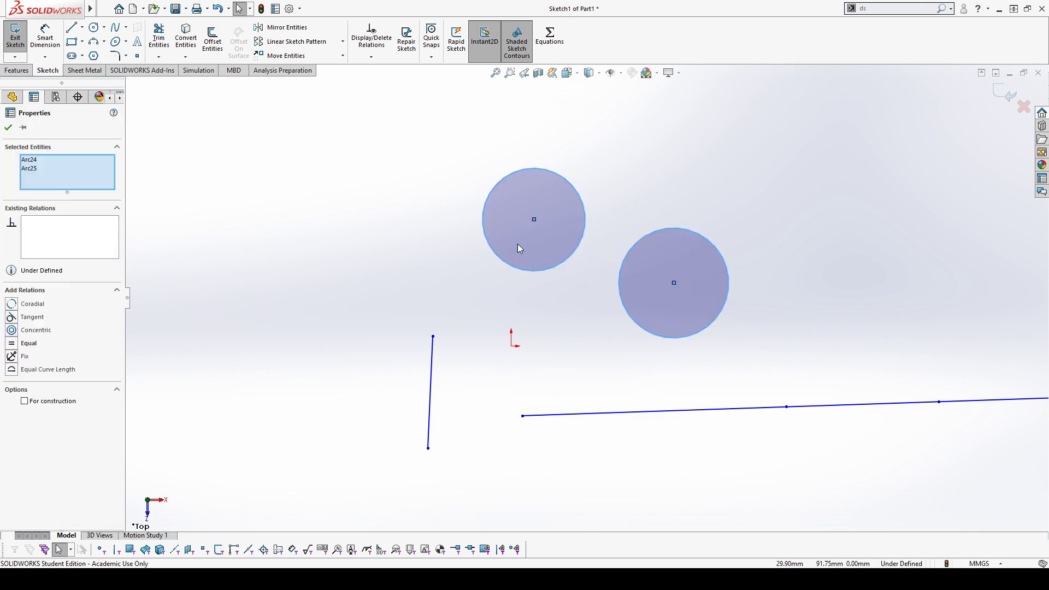
# Make the two circles concentric and move them together slightly down and to the left
pyautogui.click(11, 333)
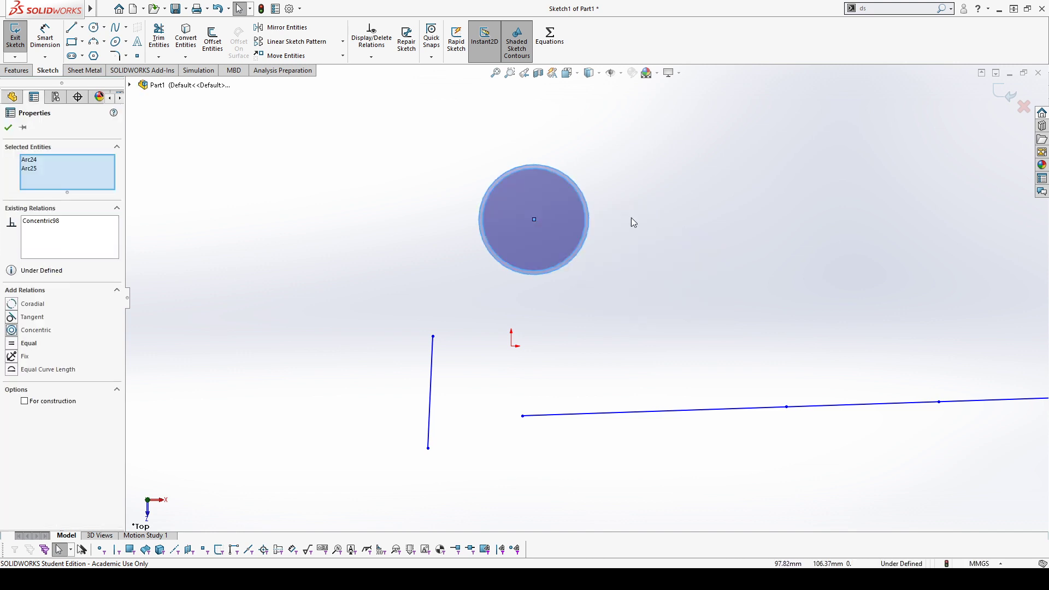
pyautogui.moveTo(589, 215); pyautogui.dragTo(557, 235)
pyautogui.click(621, 261)
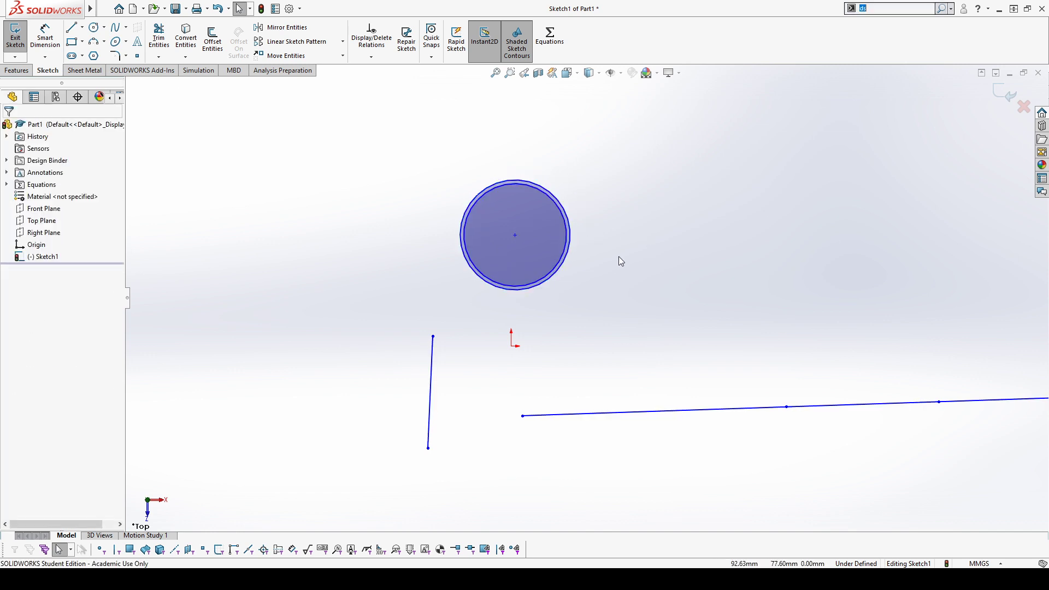
# Dimension the inner concentric circle with a diameter of 50 mm
pyautogui.press('d')
pyautogui.click(568, 237)
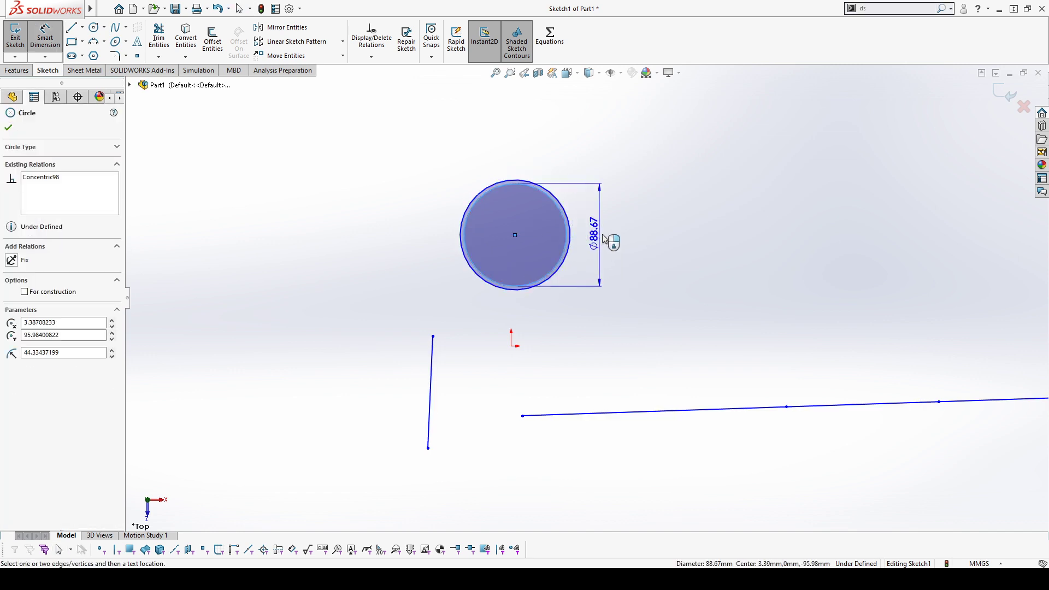
pyautogui.click(668, 246)
pyautogui.write('50')
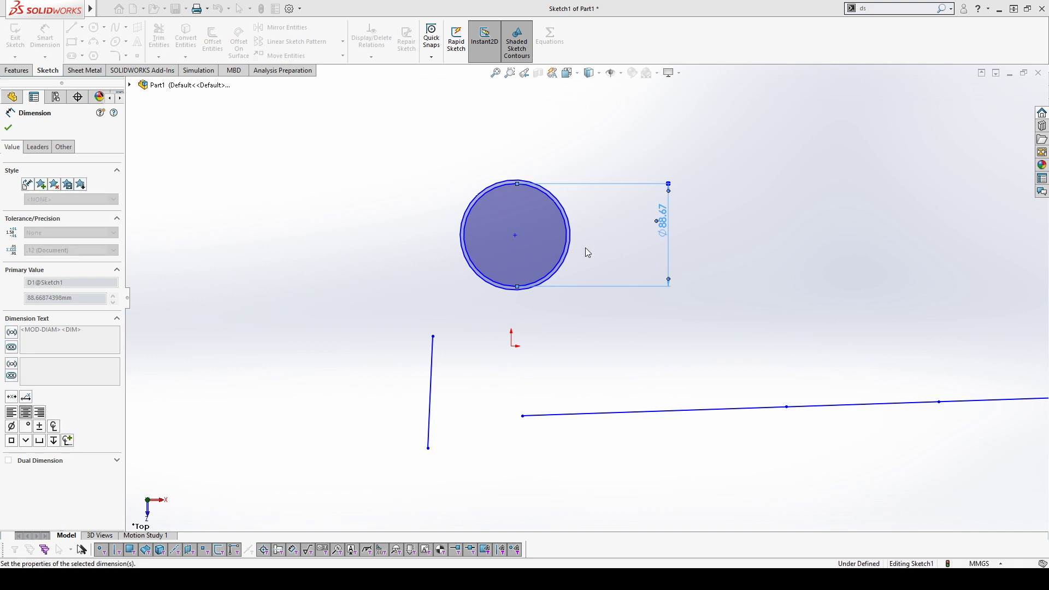
pyautogui.press('Return')
# Dimension the outer concentric circle with a diameter of 100 mm
pyautogui.click(562, 203)
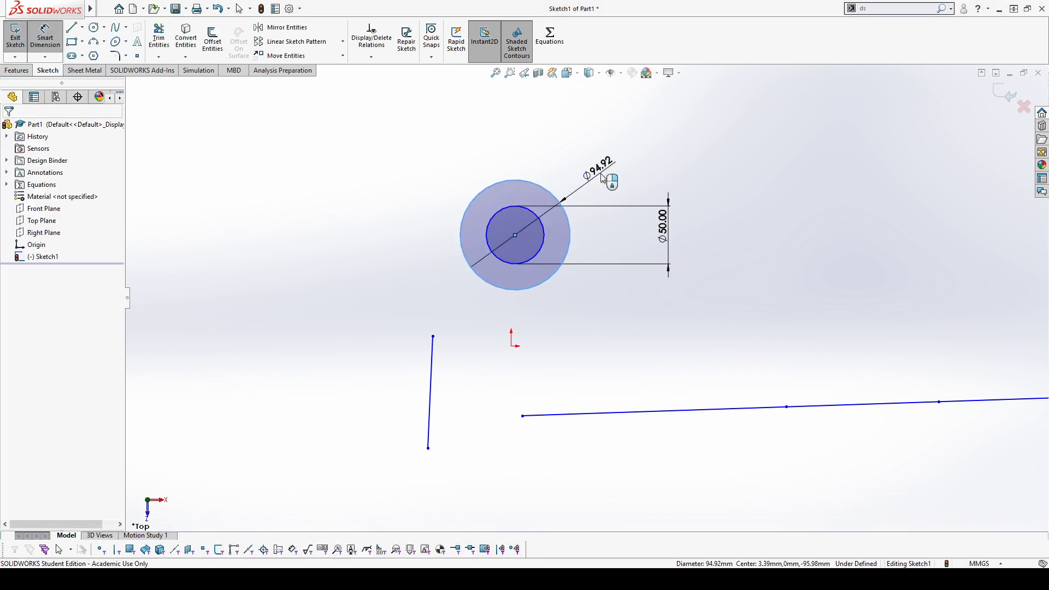
pyautogui.click(600, 178)
pyautogui.write('100')
pyautogui.press('Return')
pyautogui.press('Escape')
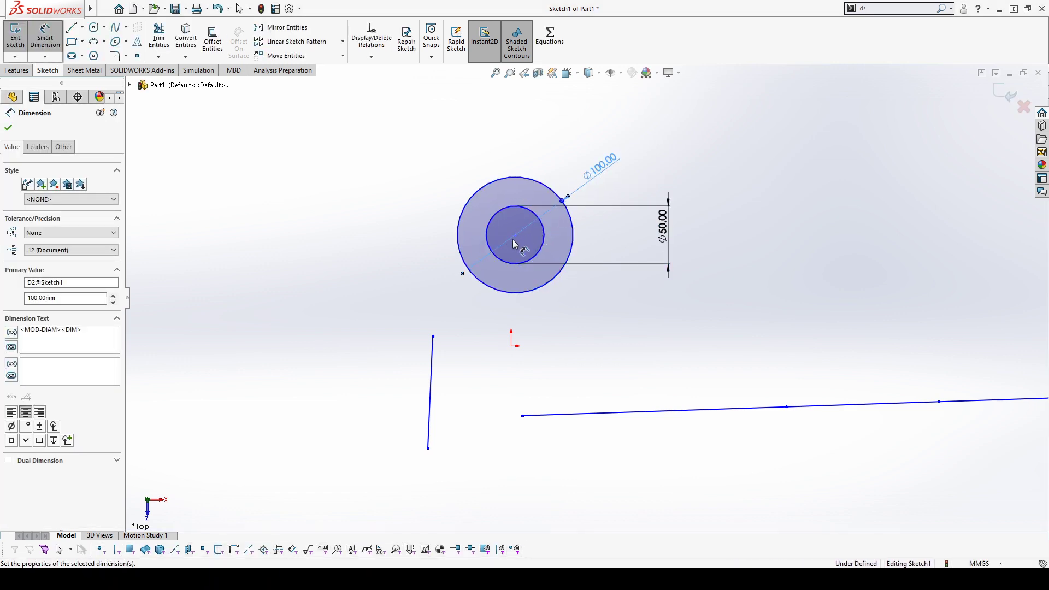
# Move the concentric circles down near the origin and make their common centre coincident with the origin
pyautogui.moveTo(515, 237); pyautogui.dragTo(511, 346)
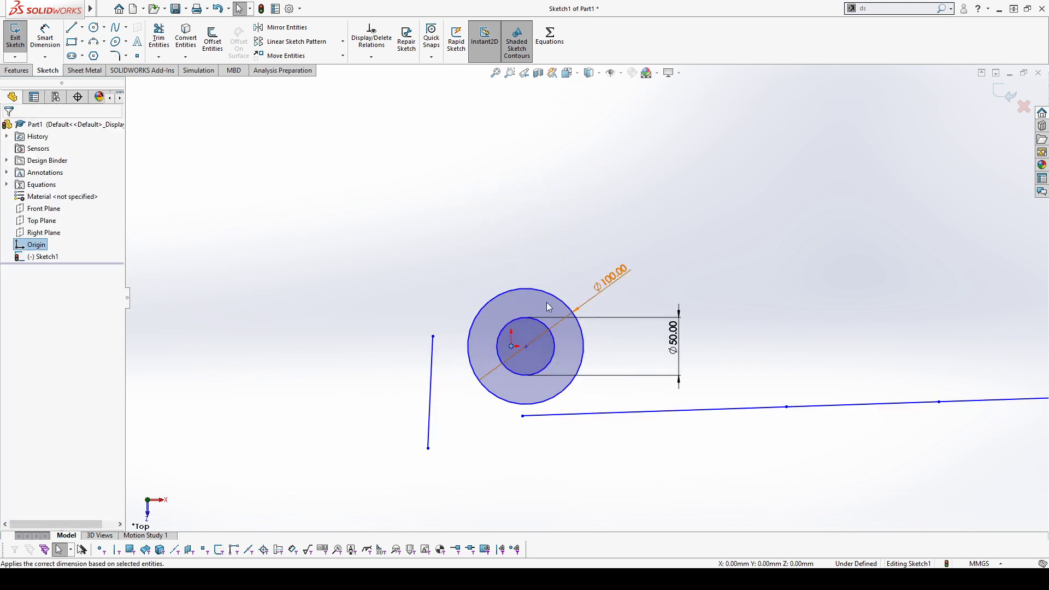
pyautogui.click(525, 347)
pyautogui.keyDown('ctrl'); pyautogui.click(511, 346); pyautogui.keyUp('ctrl')
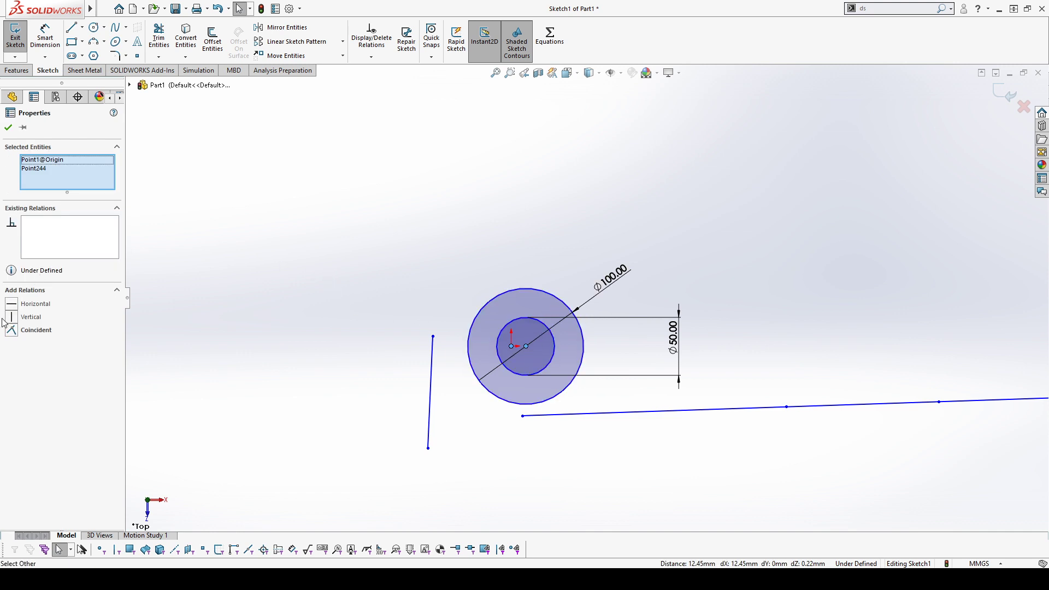
pyautogui.click(30, 330)
pyautogui.press('Escape')
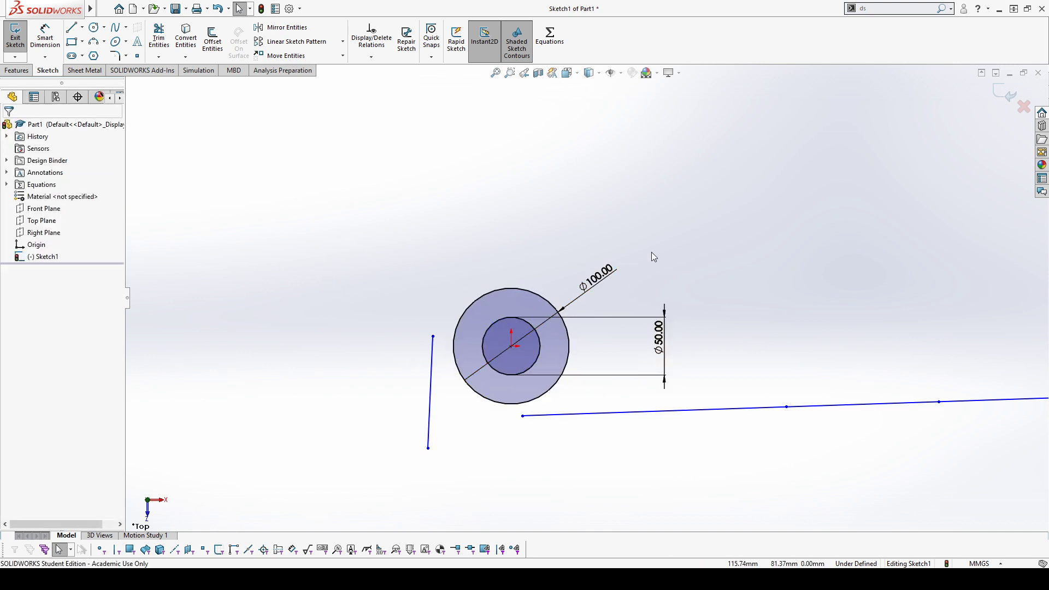
# Undo the recent edits back through the origin coincidence, both circle diameters, the move and the concentric relation
pyautogui.moveTo(534, 196); pyautogui.dragTo(785, 386)
pyautogui.hotkey('ctrl', 'z')
pyautogui.hotkey('ctrl', 'z')
pyautogui.hotkey('ctrl', 'z')
pyautogui.hotkey('ctrl', 'z')
pyautogui.hotkey('ctrl', 'z')
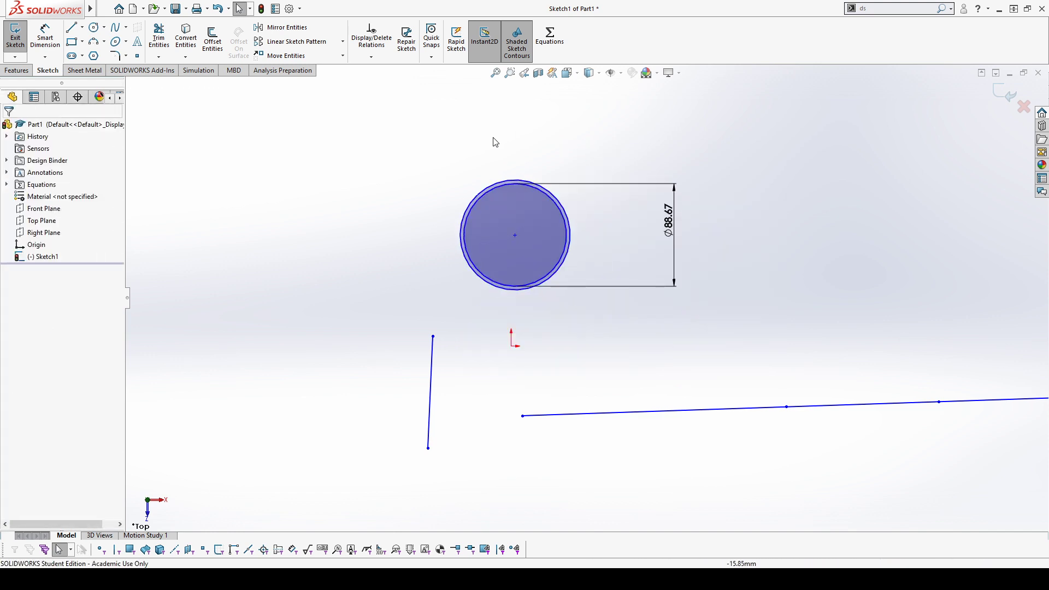
pyautogui.hotkey('ctrl', 'z')
pyautogui.hotkey('ctrl', 'z')
pyautogui.hotkey('ctrl', 'z')
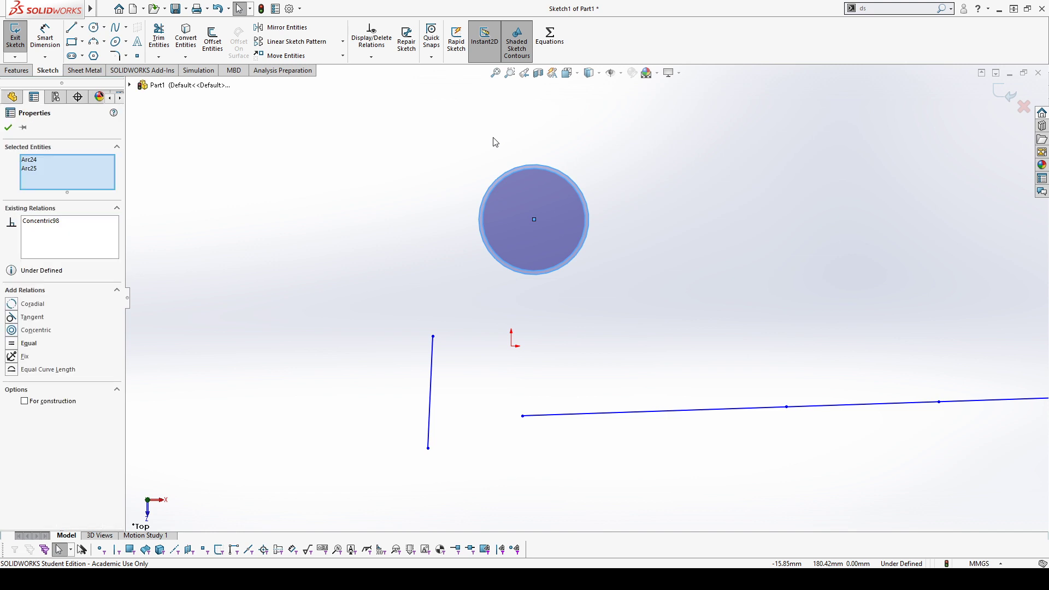
pyautogui.hotkey('ctrl', 'z')
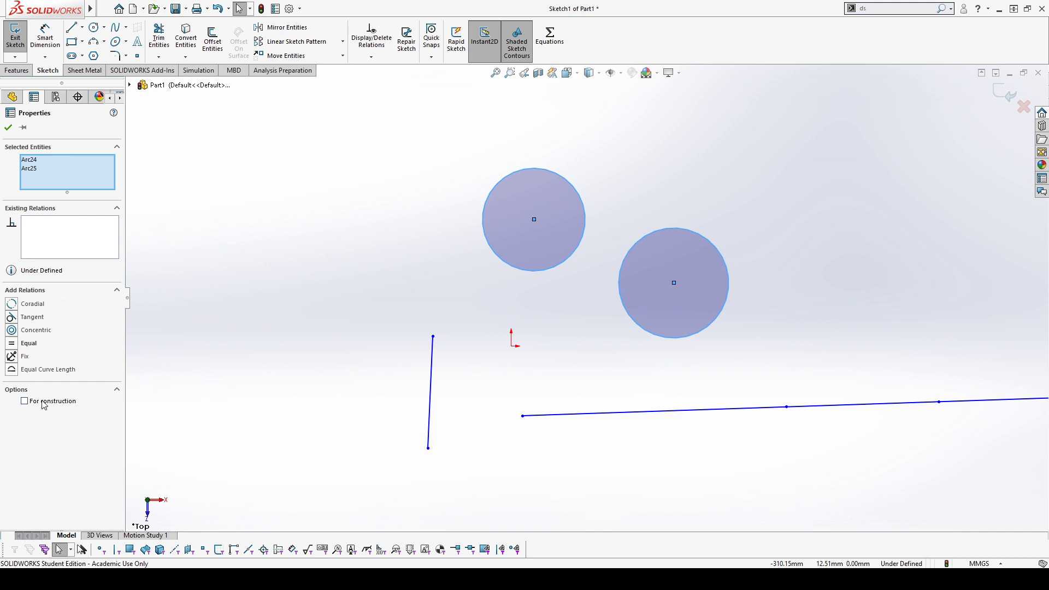
pyautogui.click(420, 262)
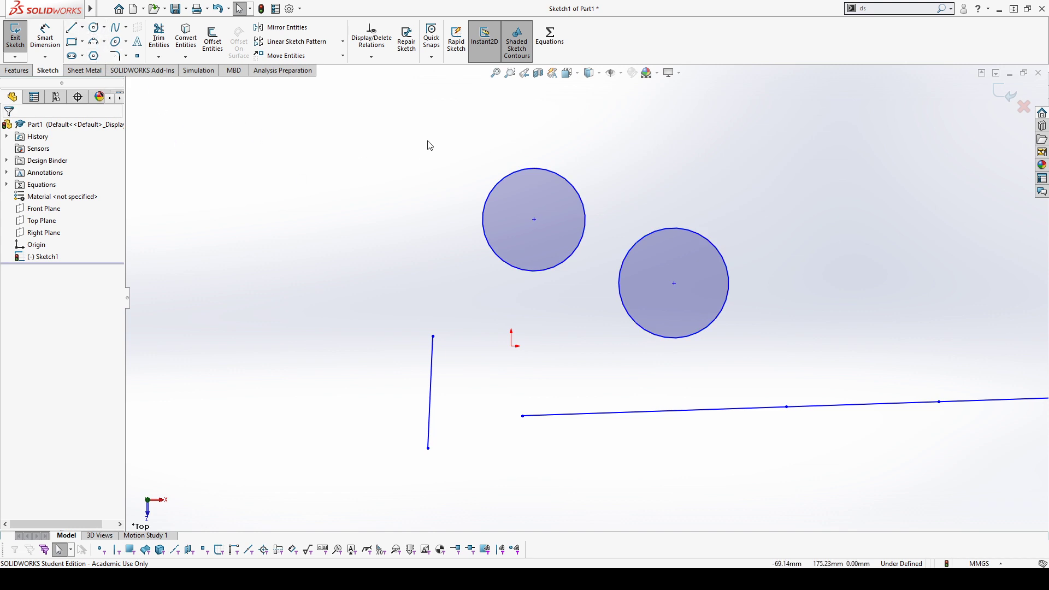
pyautogui.moveTo(411, 120); pyautogui.dragTo(688, 141)
pyautogui.moveTo(729, 158); pyautogui.dragTo(615, 201)
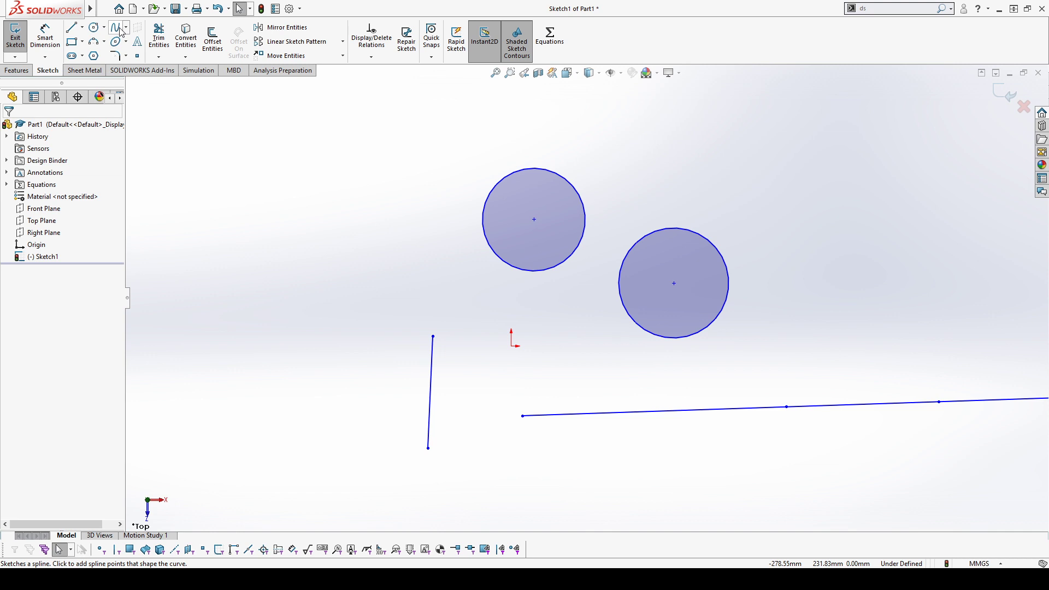
pyautogui.moveTo(422, 113); pyautogui.dragTo(912, 375)
pyautogui.click(342, 197)
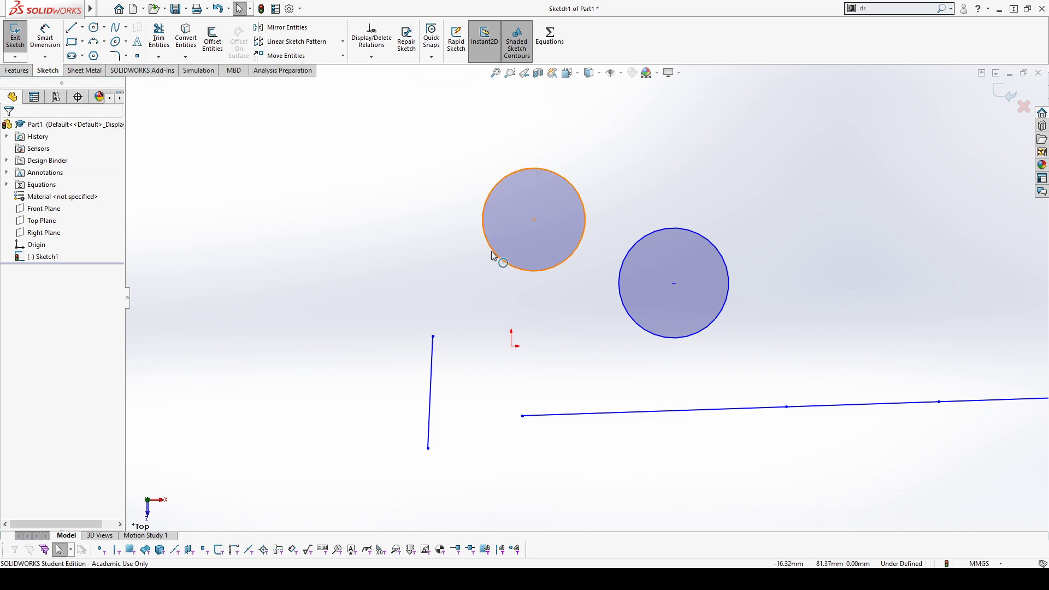
# Delete both circles and all the lines from the sketch
pyautogui.scroll(3, 543, 272)
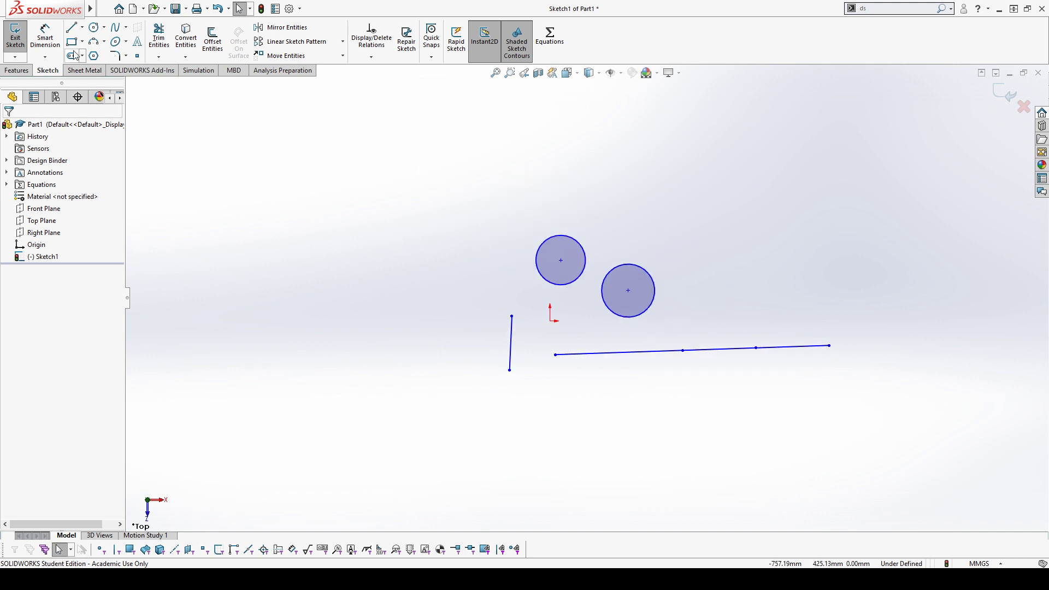
pyautogui.click(57, 41)
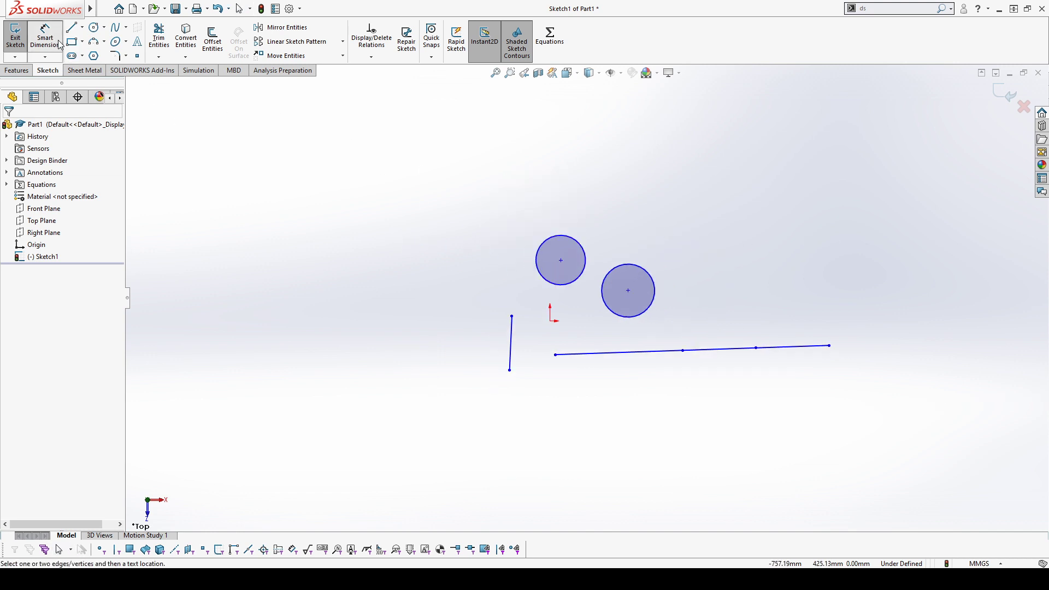
pyautogui.click(46, 43)
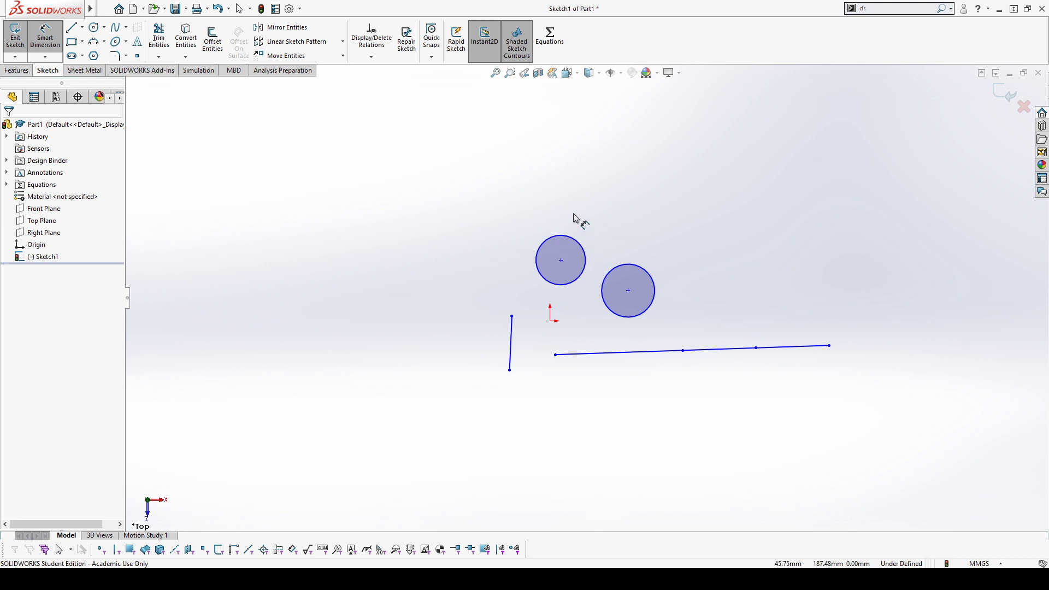
pyautogui.press('Escape')
pyautogui.moveTo(490, 200)
pyautogui.mouseDown()
pyautogui.moveTo(779, 450)
pyautogui.moveTo(874, 445)
pyautogui.mouseUp()
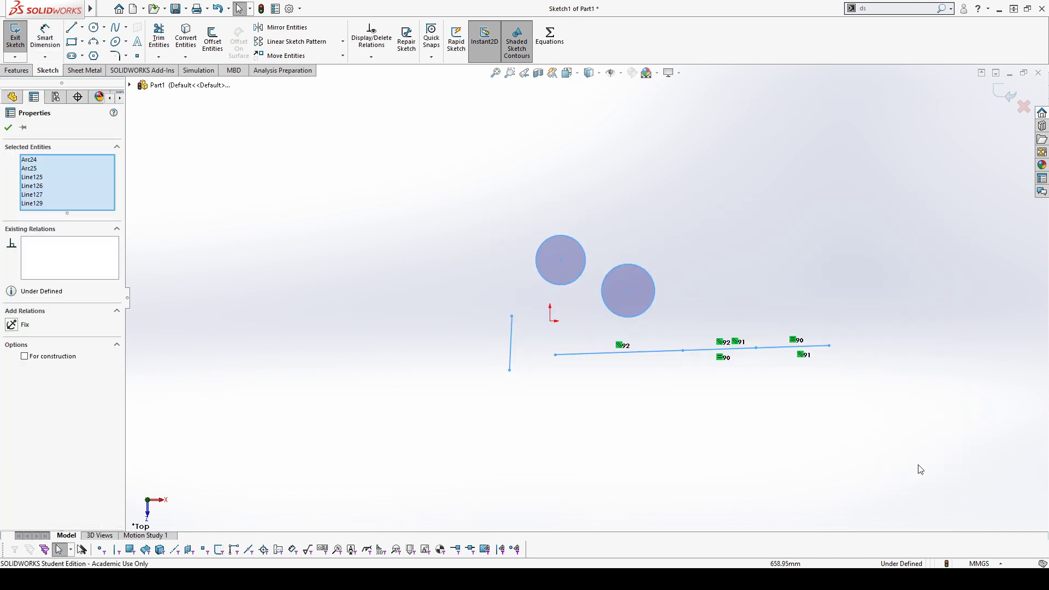
pyautogui.press('Delete')
# Sketch a circle of about 106 mm radius centred on the origin and another of about 119 mm radius about 457 mm to its right
pyautogui.click(94, 27)
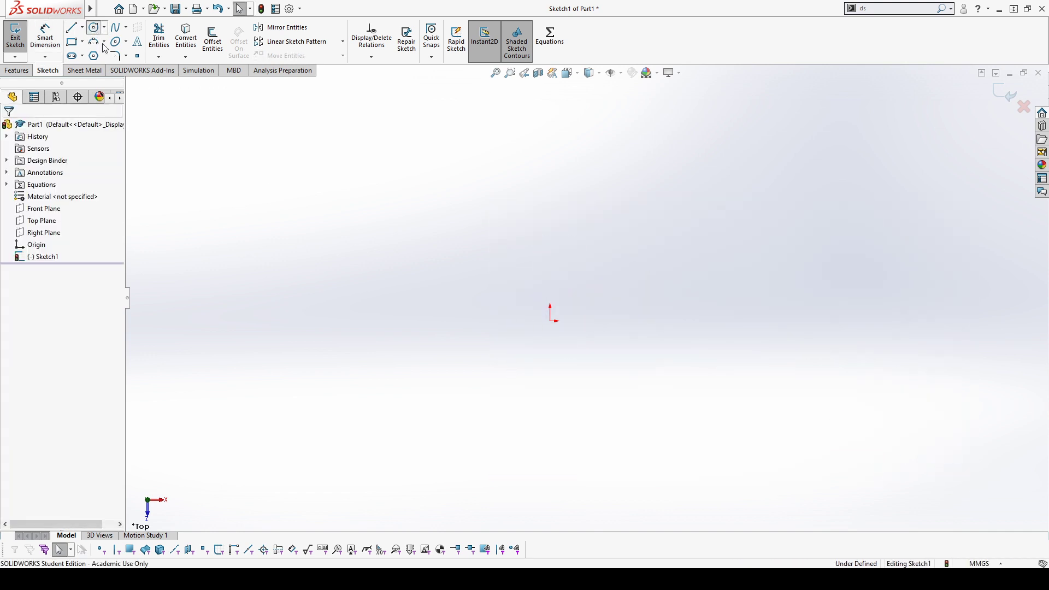
pyautogui.click(550, 320)
pyautogui.click(610, 322)
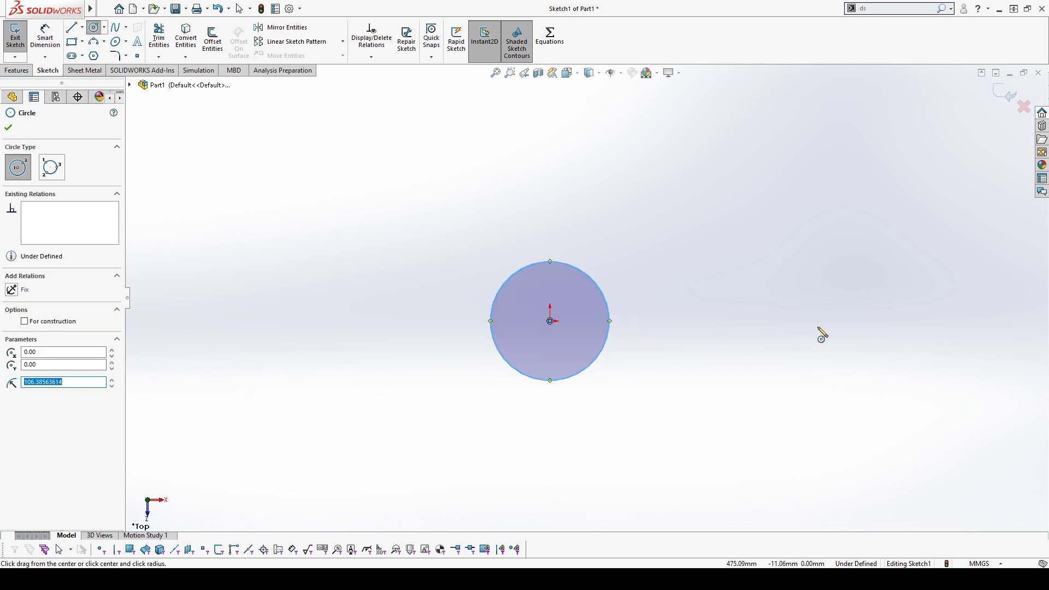
pyautogui.click(805, 321)
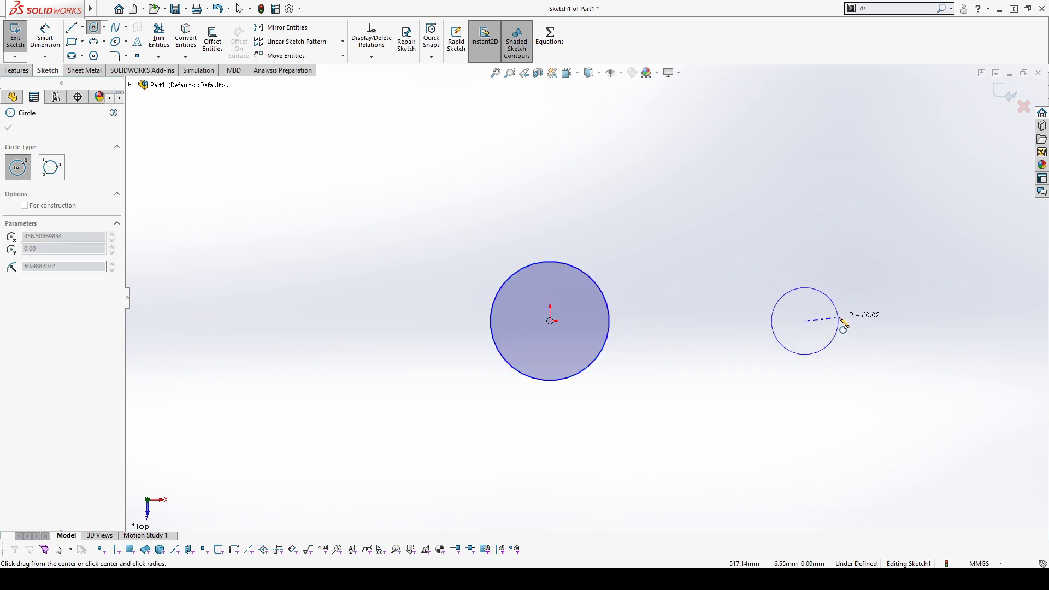
pyautogui.click(871, 322)
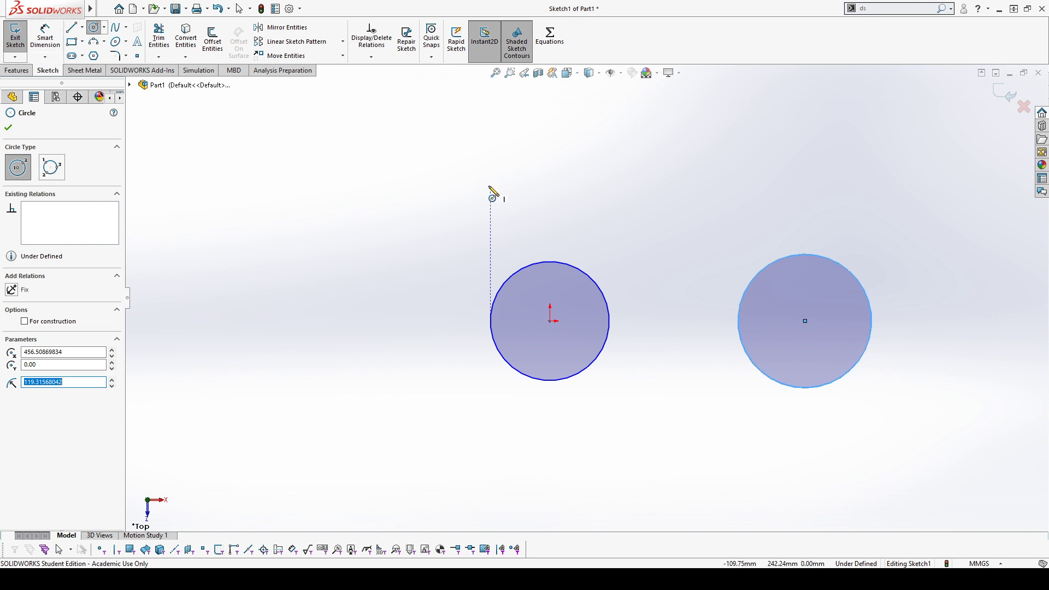
pyautogui.press('Escape')
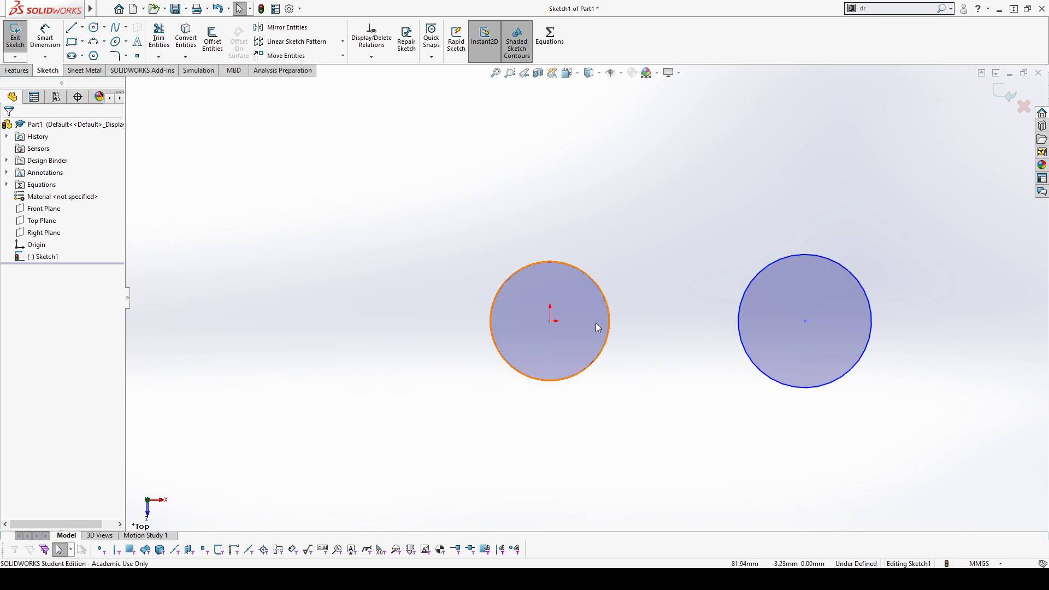
# Dimension the horizontal centre-to-centre distance between the two circles as 450 mm
pyautogui.scroll(1, 717, 336)
pyautogui.scroll(-1, 711, 334)
pyautogui.scroll(-1, 544, 286)
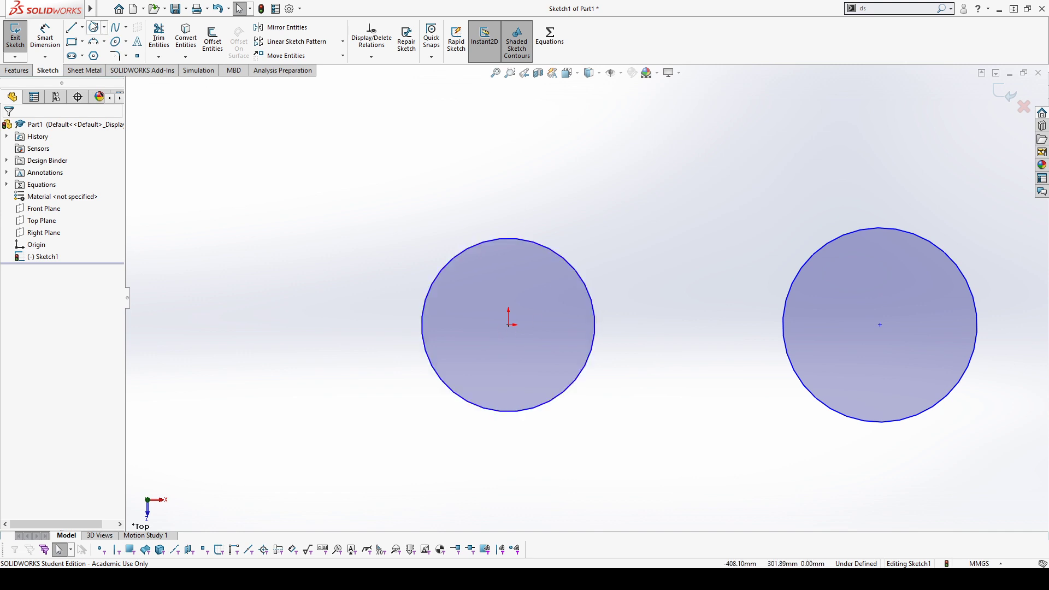
pyautogui.click(46, 37)
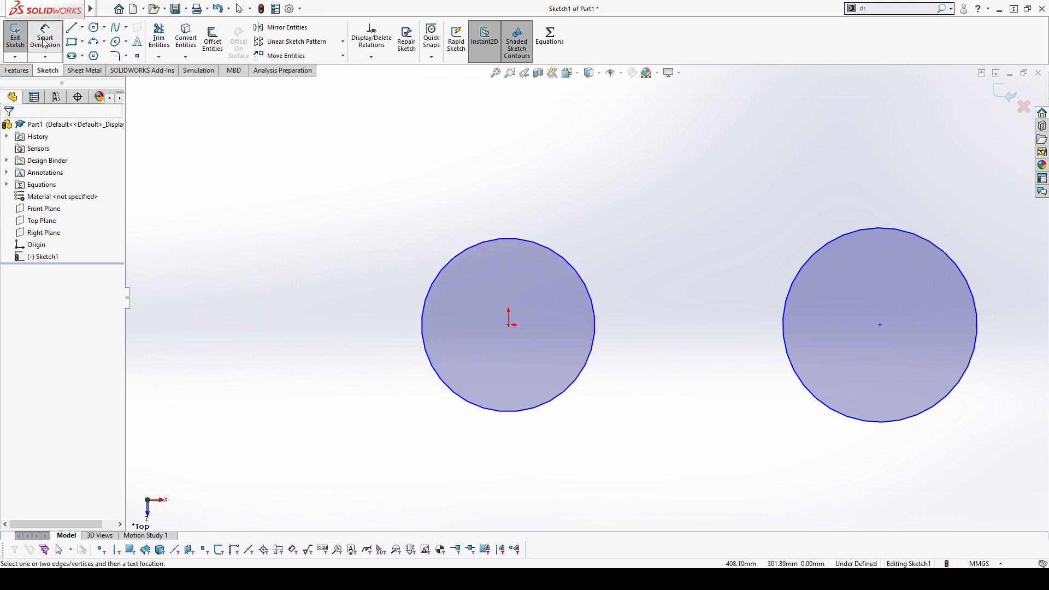
pyautogui.click(813, 253)
pyautogui.click(720, 168)
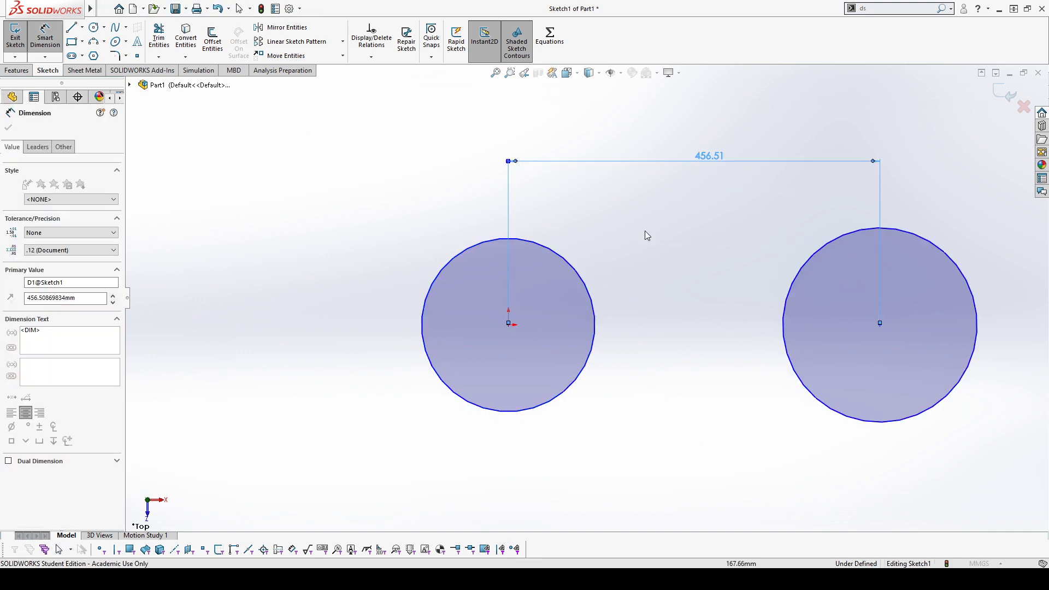
pyautogui.write('450')
pyautogui.press('Return')
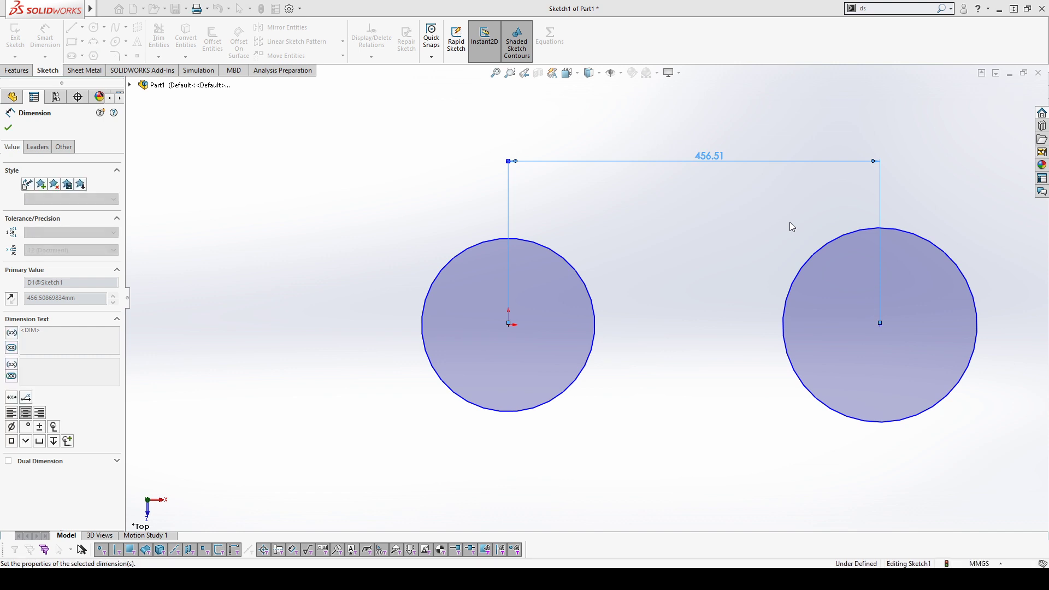
pyautogui.click(740, 230)
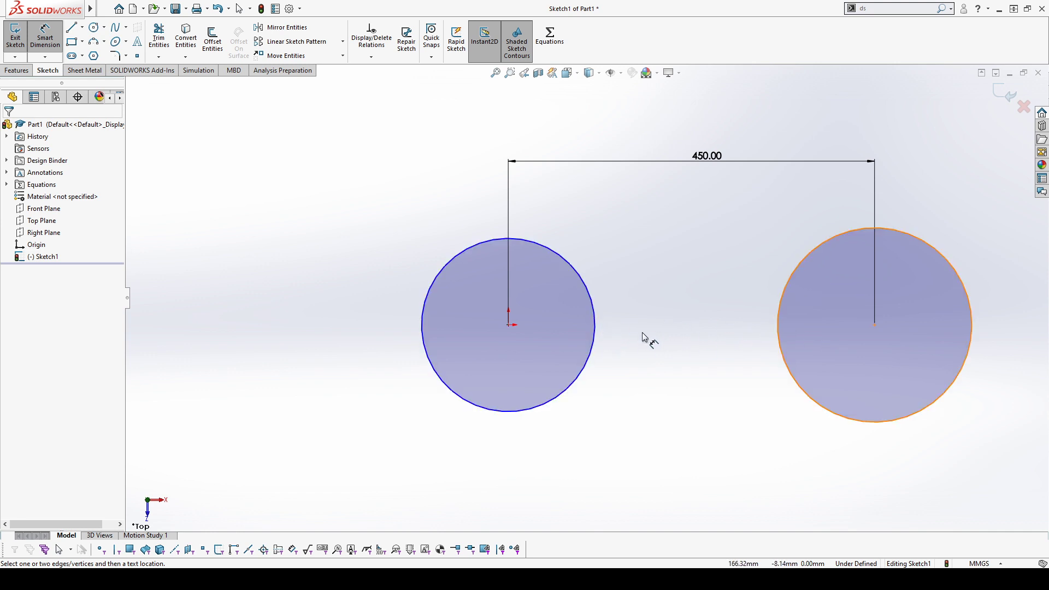
pyautogui.click(596, 323)
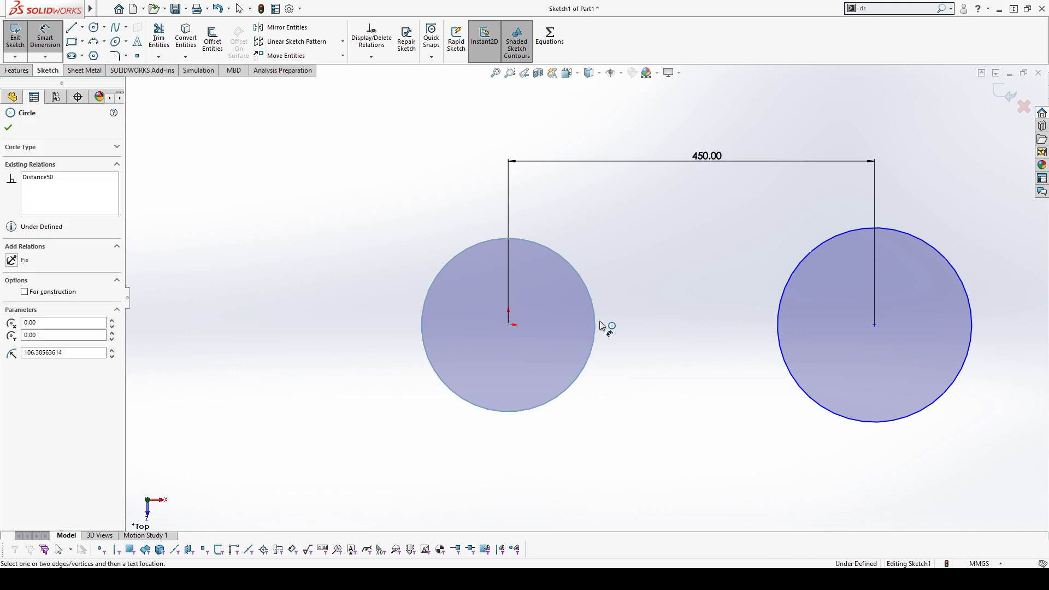
pyautogui.click(780, 327)
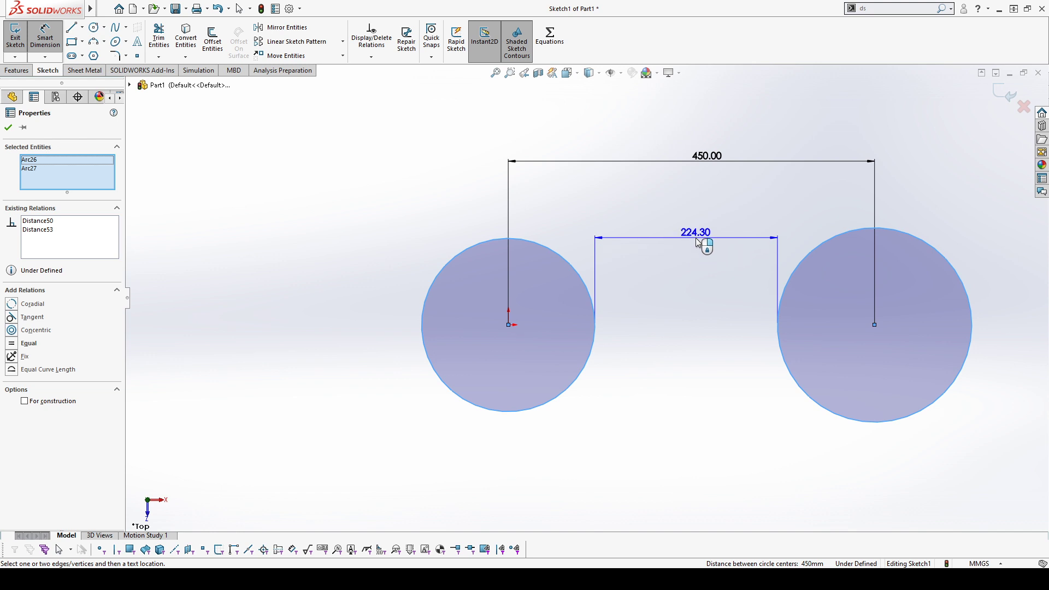
pyautogui.press('Escape')
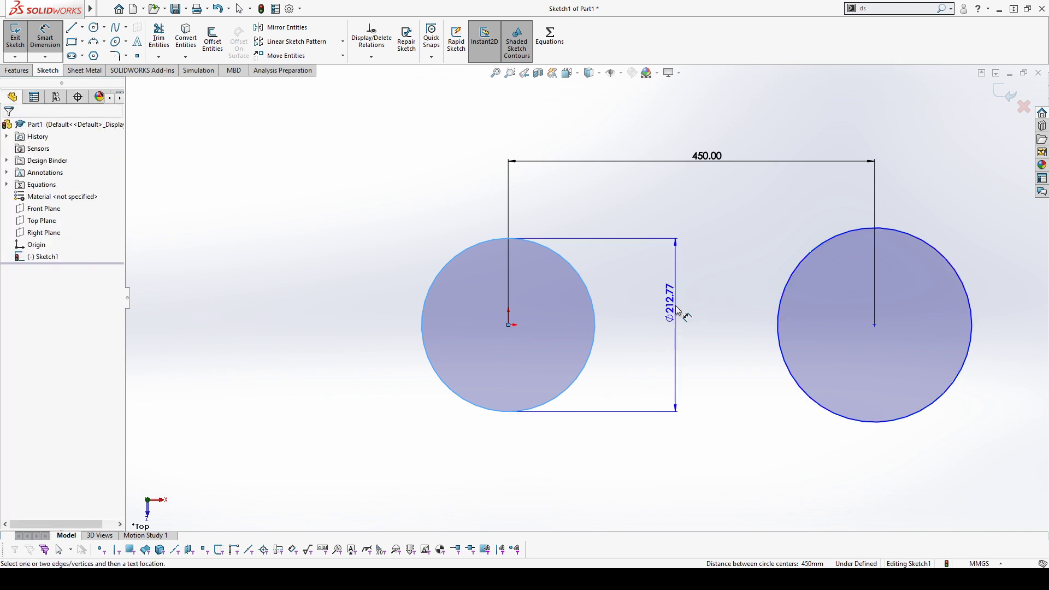
pyautogui.press('Escape')
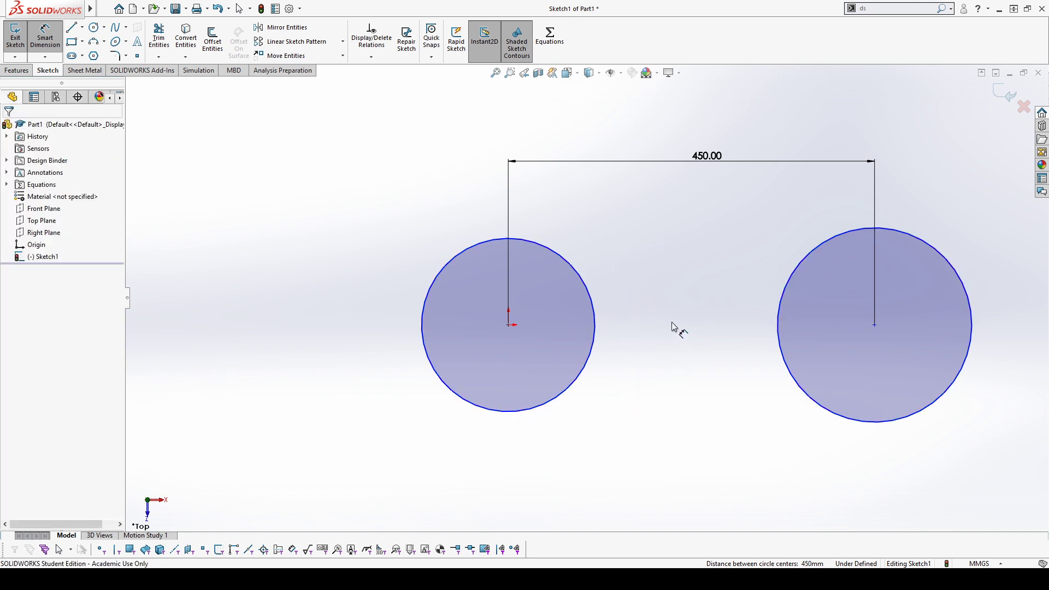
pyautogui.click(597, 328)
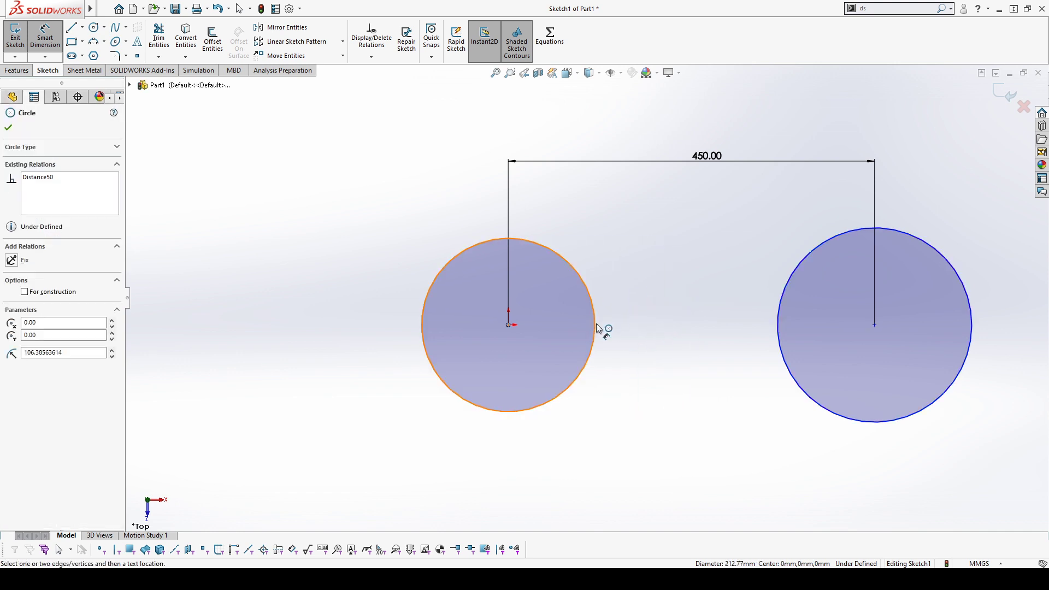
pyautogui.click(785, 334)
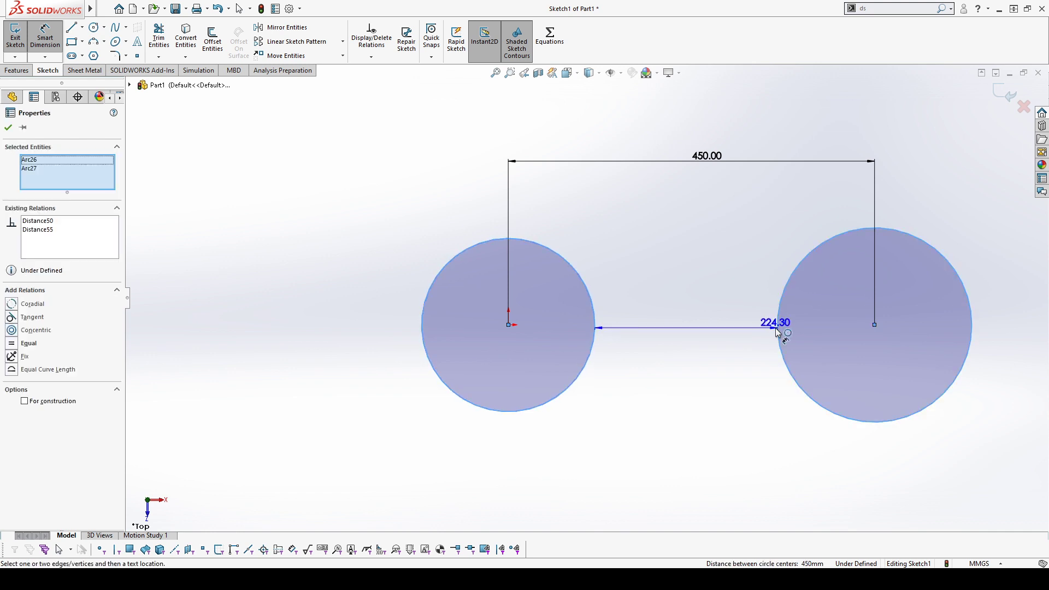
pyautogui.press('Escape')
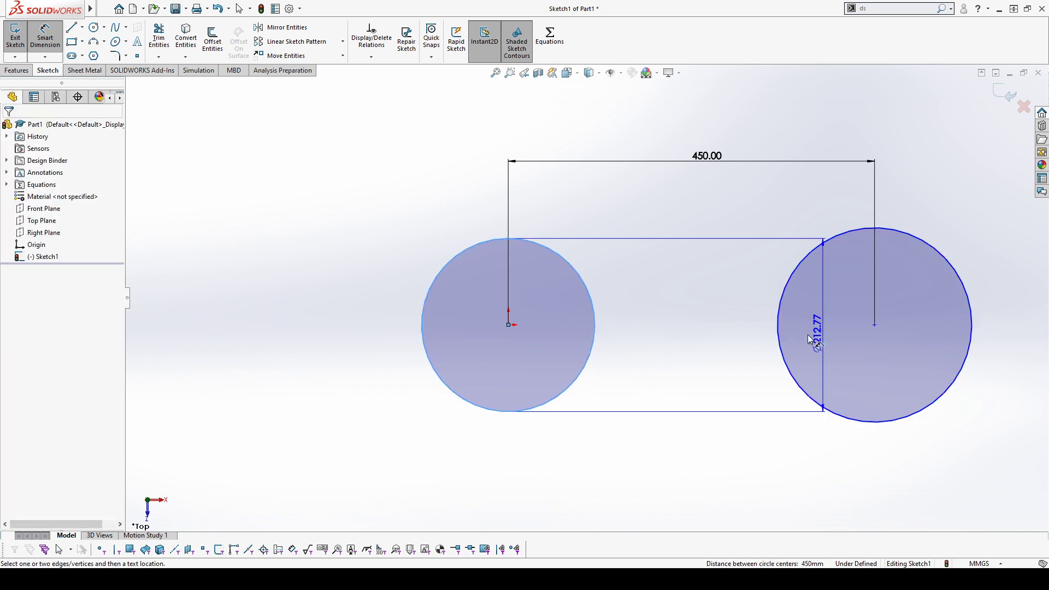
pyautogui.press('Escape')
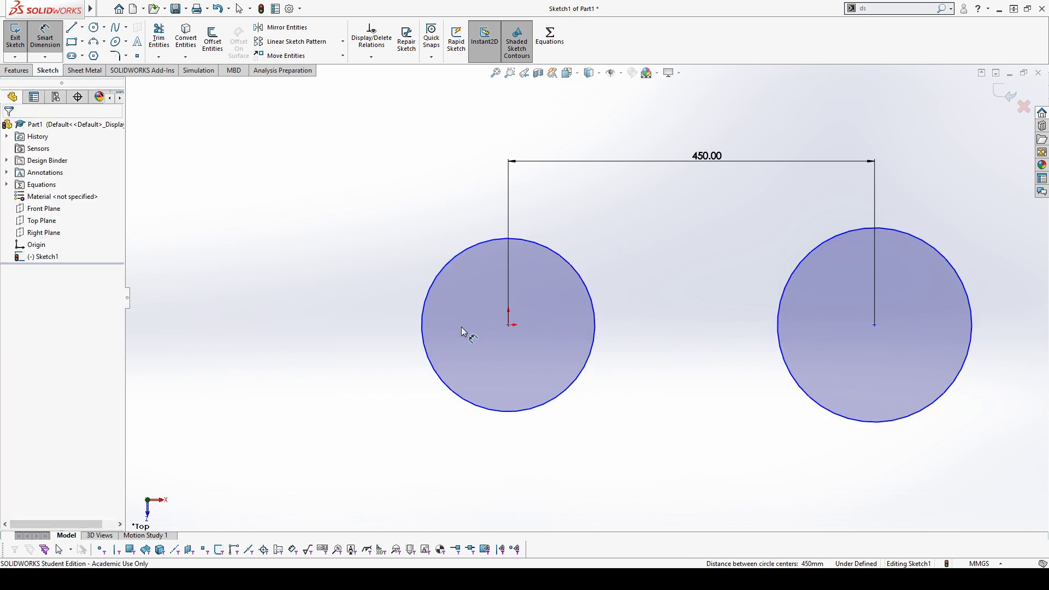
# Dimension the overall distance between the outer far sides of the two circles as 600 mm
pyautogui.click(420, 325)
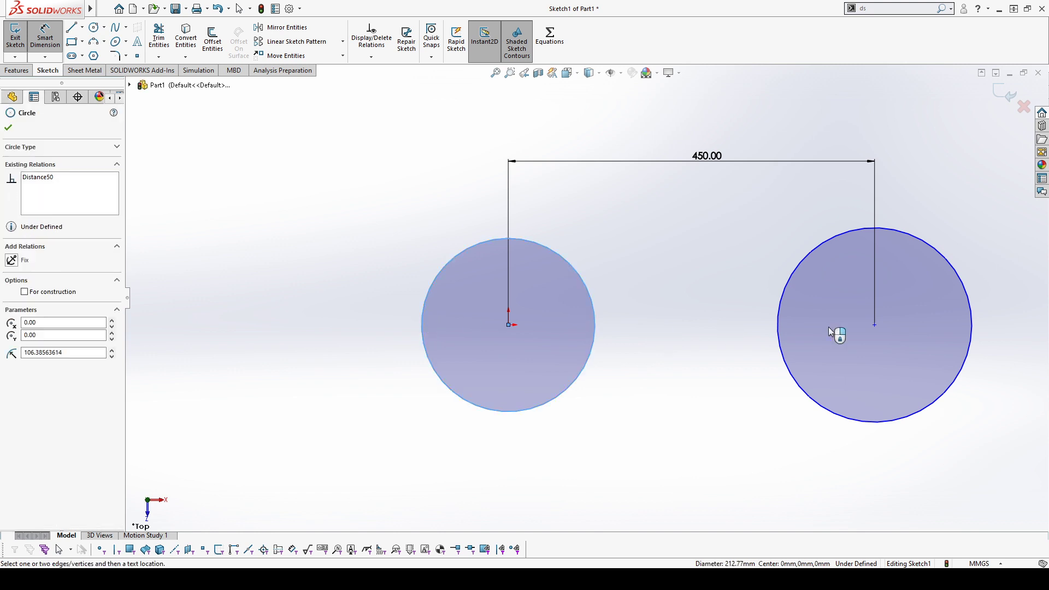
pyautogui.click(973, 325)
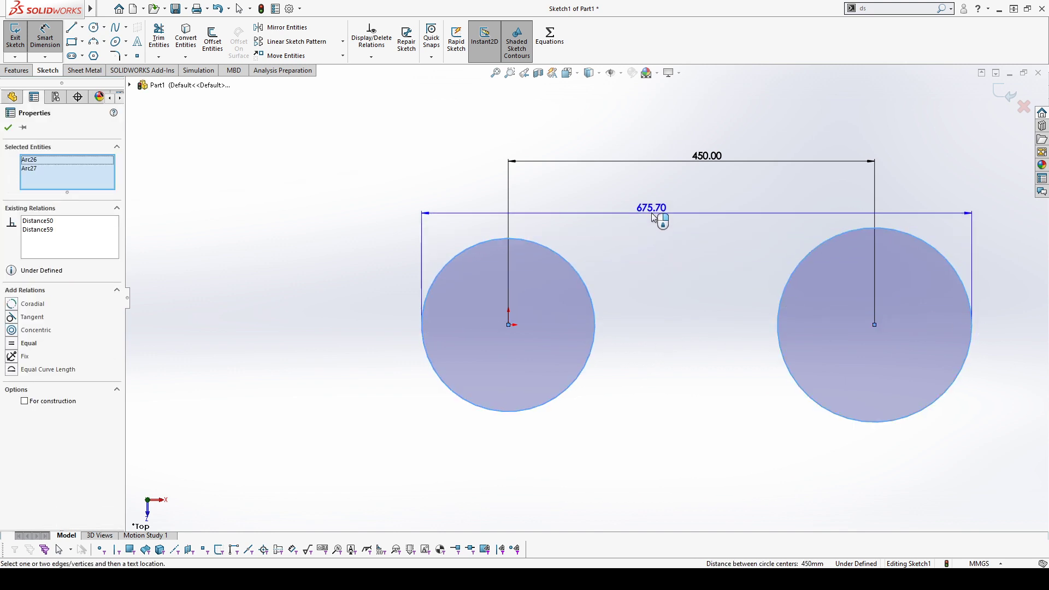
pyautogui.click(673, 207)
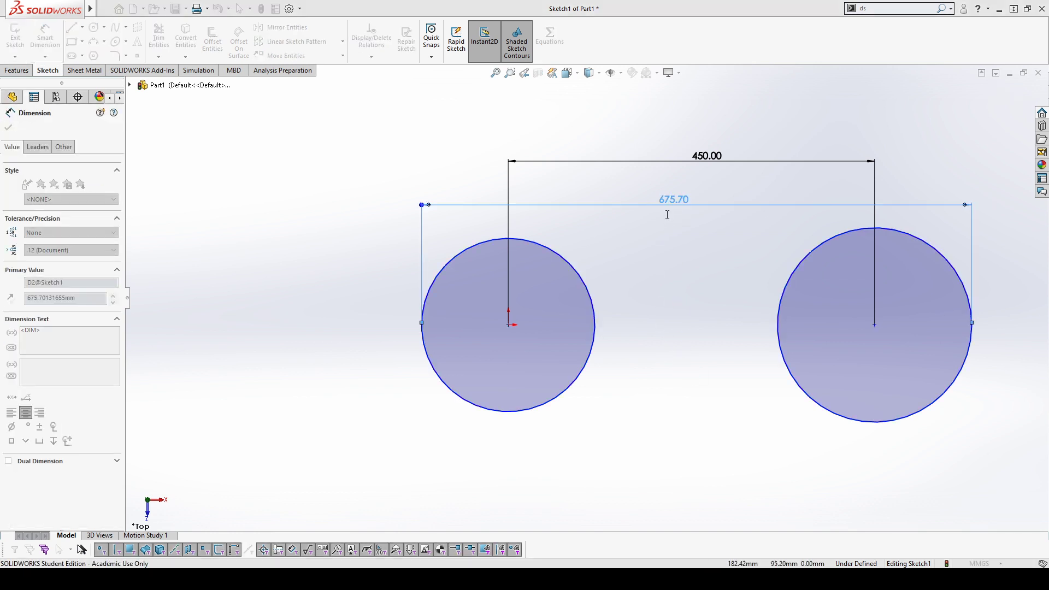
pyautogui.write('600')
pyautogui.press('Return')
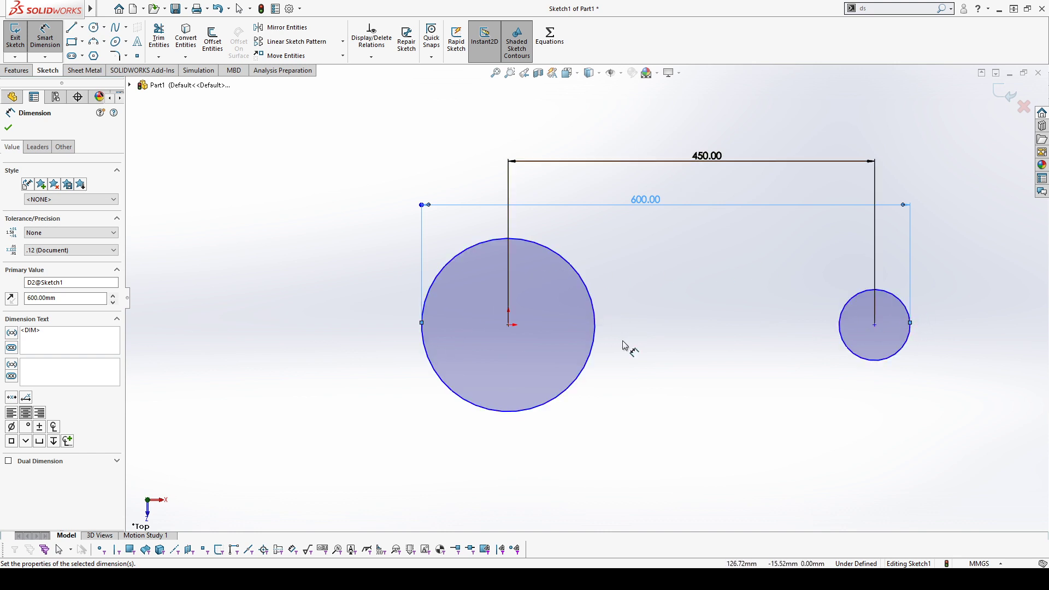
# Dimension the distance from the large circle's centre to the near edge of the small circle as 400 mm
pyautogui.click(596, 331)
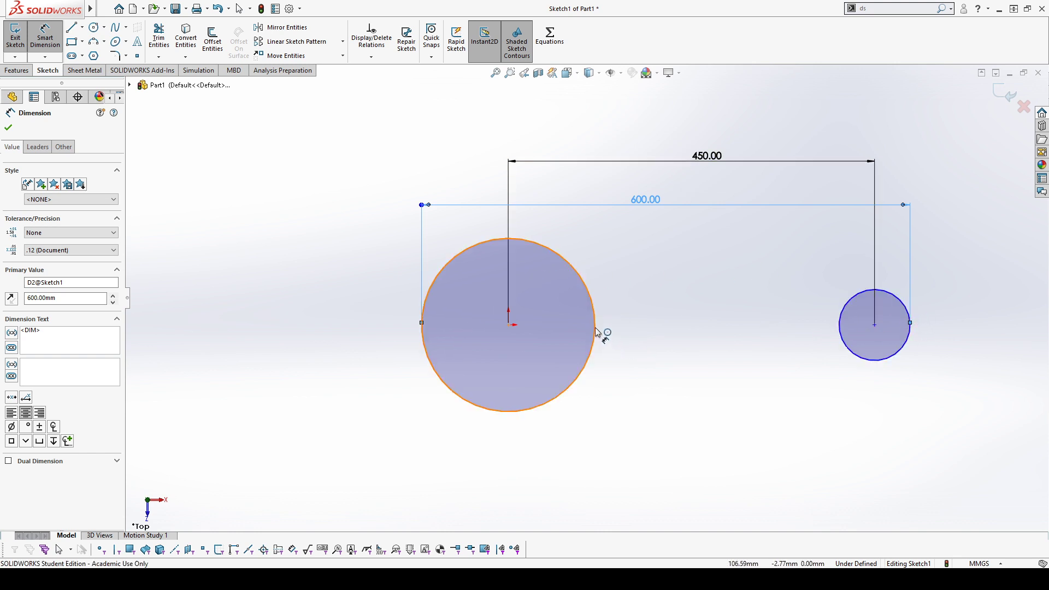
pyautogui.click(847, 330)
pyautogui.click(713, 325)
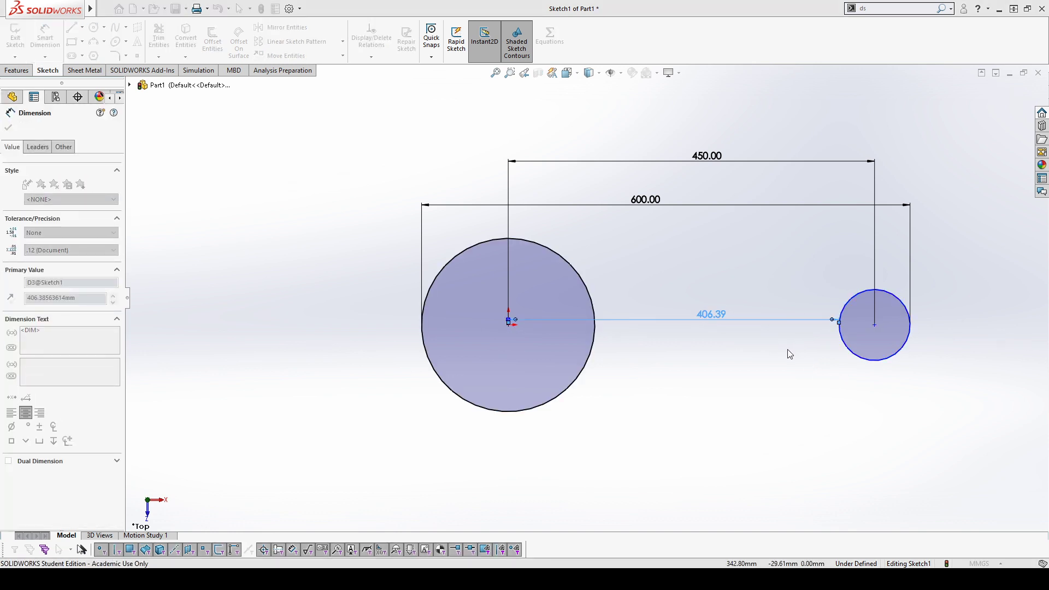
pyautogui.write('400')
pyautogui.press('Return')
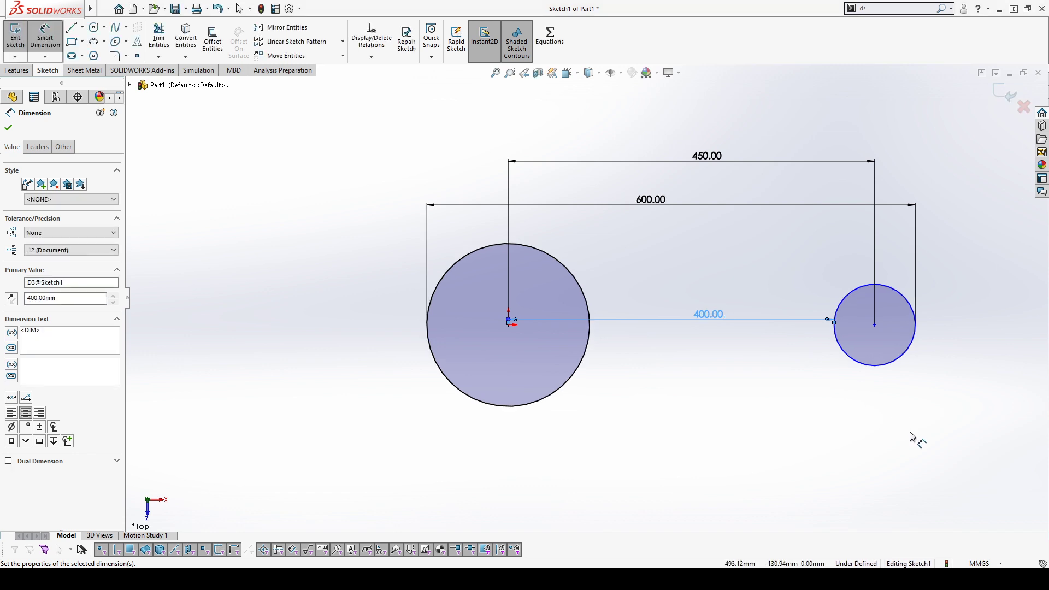
pyautogui.press('Escape')
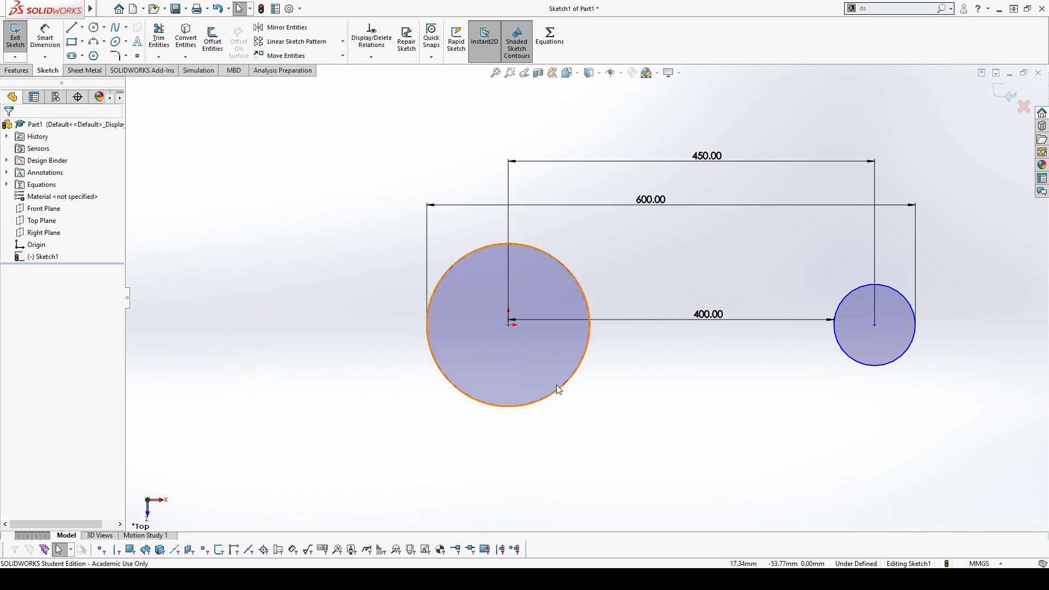
pyautogui.click(72, 28)
pyautogui.scroll(5, 481, 335)
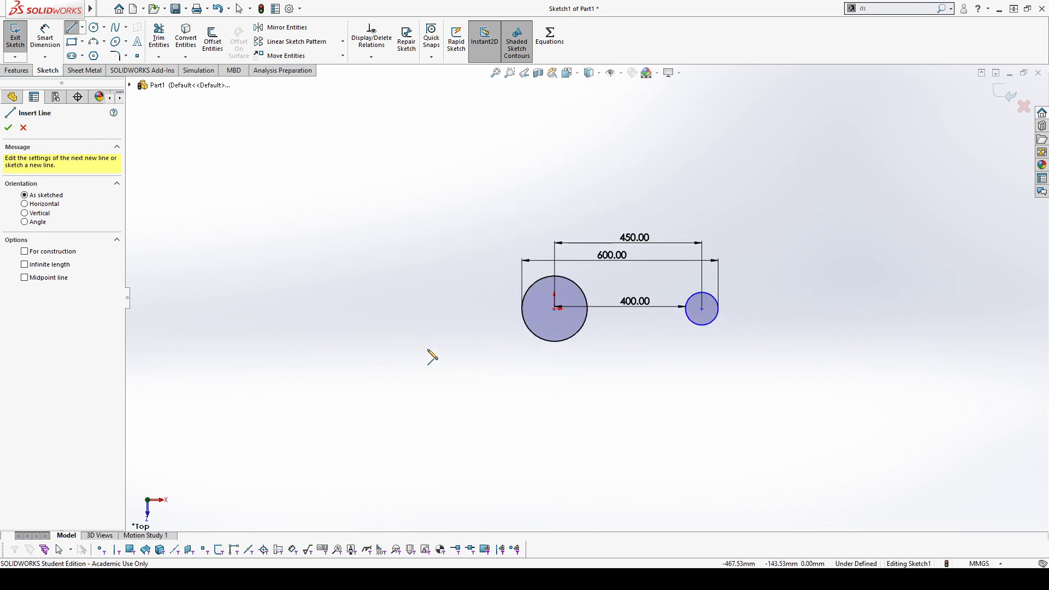
pyautogui.click(554, 308)
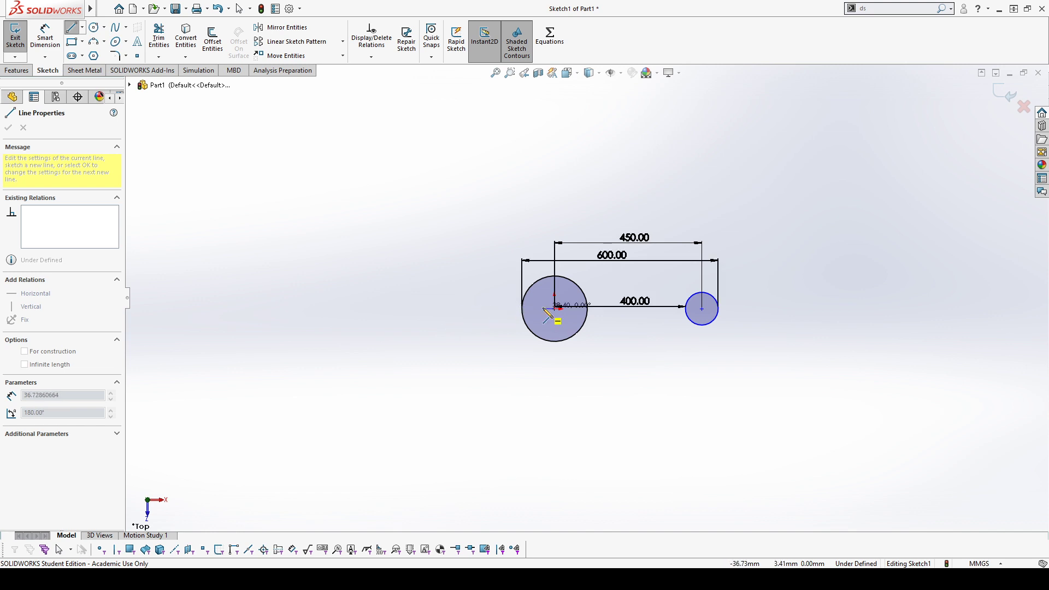
pyautogui.press('Escape')
# Pull the small circle's centre upward out of line and add a Horizontal relation between the centres of both circles
pyautogui.moveTo(704, 313)
pyautogui.mouseDown()
pyautogui.moveTo(581, 419)
pyautogui.moveTo(768, 349)
pyautogui.moveTo(429, 245)
pyautogui.moveTo(787, 351)
pyautogui.moveTo(474, 209)
pyautogui.moveTo(788, 429)
pyautogui.moveTo(461, 244)
pyautogui.moveTo(801, 327)
pyautogui.moveTo(416, 298)
pyautogui.moveTo(730, 368)
pyautogui.moveTo(579, 486)
pyautogui.moveTo(734, 316)
pyautogui.moveTo(723, 263)
pyautogui.moveTo(727, 312)
pyautogui.moveTo(716, 276)
pyautogui.moveTo(719, 302)
pyautogui.moveTo(709, 271)
pyautogui.moveTo(699, 273)
pyautogui.mouseUp()
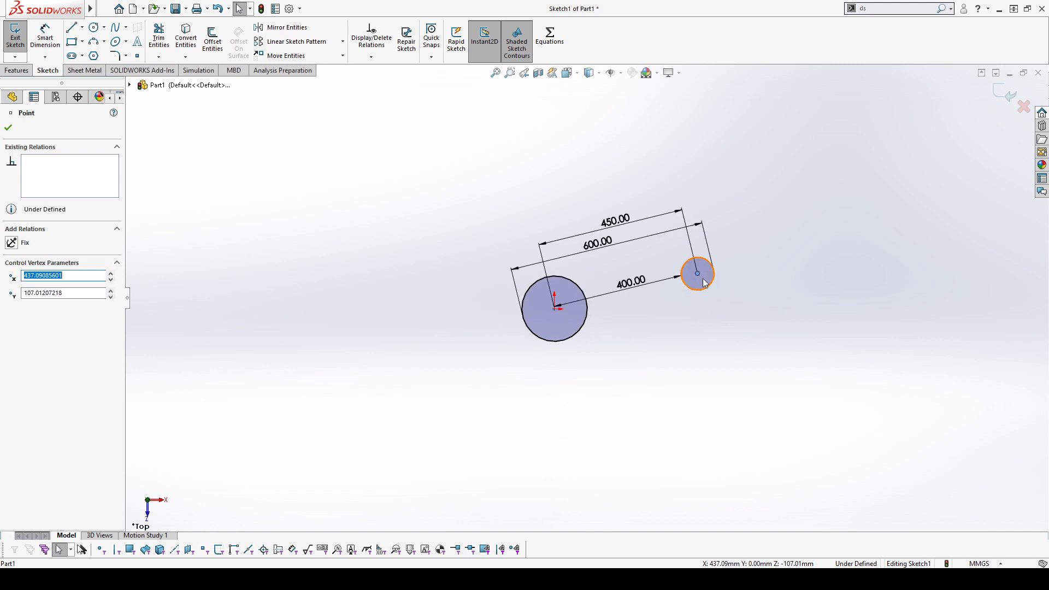
pyautogui.keyDown('ctrl'); pyautogui.click(554, 310); pyautogui.keyUp('ctrl')
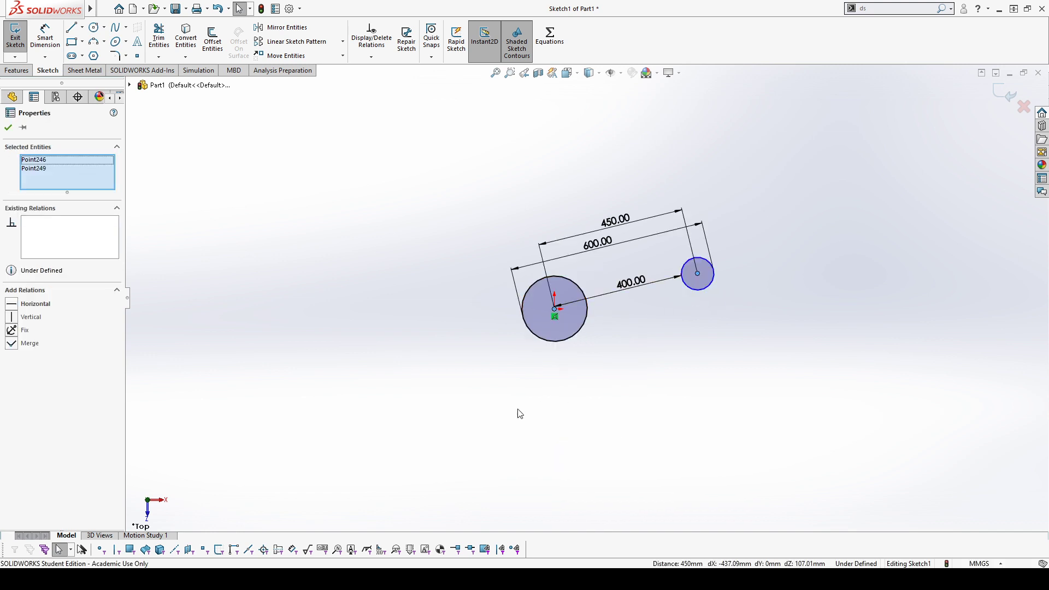
pyautogui.click(11, 305)
pyautogui.click(603, 429)
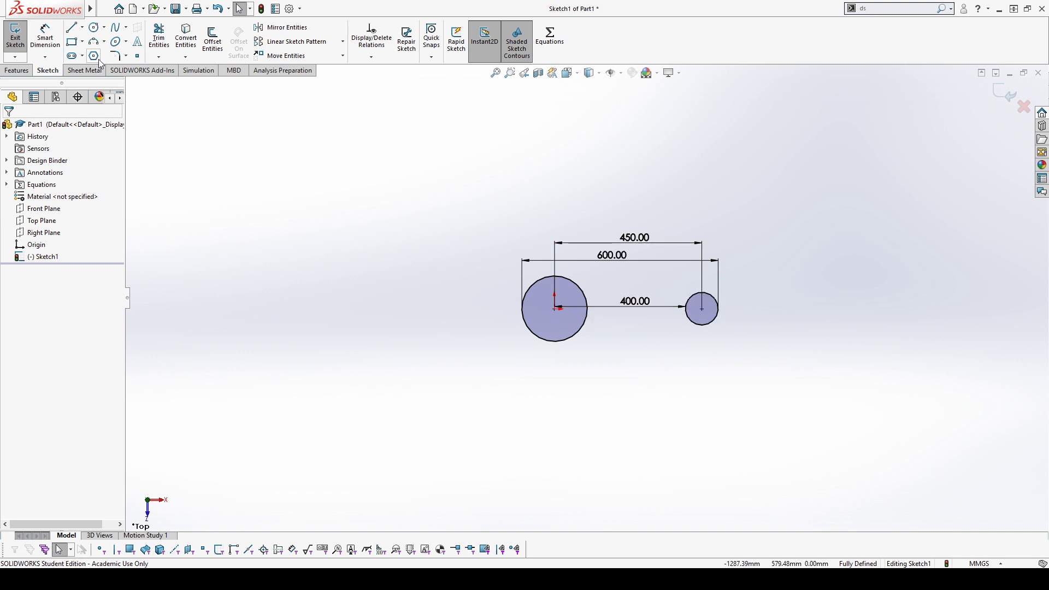
# Sketch a horizontal line from the large circle's centre, extending left beyond the circle
pyautogui.click(71, 27)
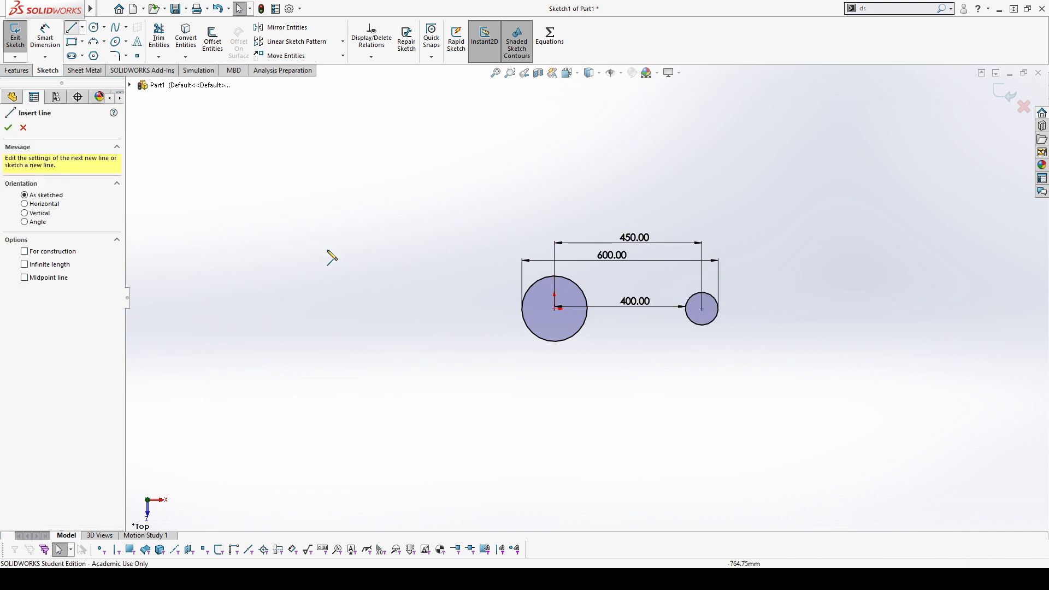
pyautogui.click(555, 309)
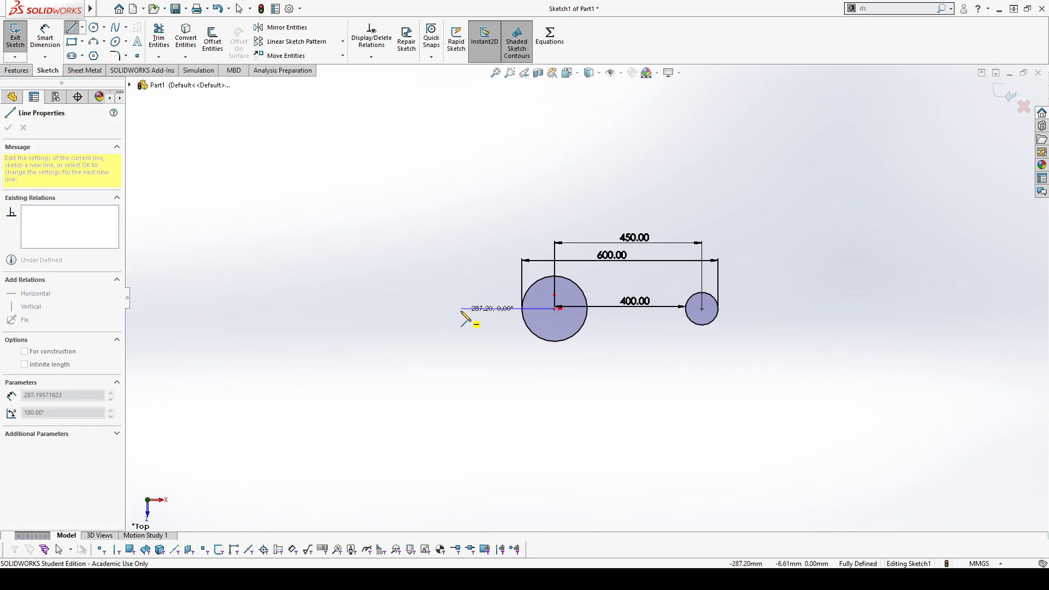
# Sketch a horizontal line about 287 mm leftward from the origin and two similar lines about 194 mm and 543 mm below it, aligned with the origin
pyautogui.click(462, 310)
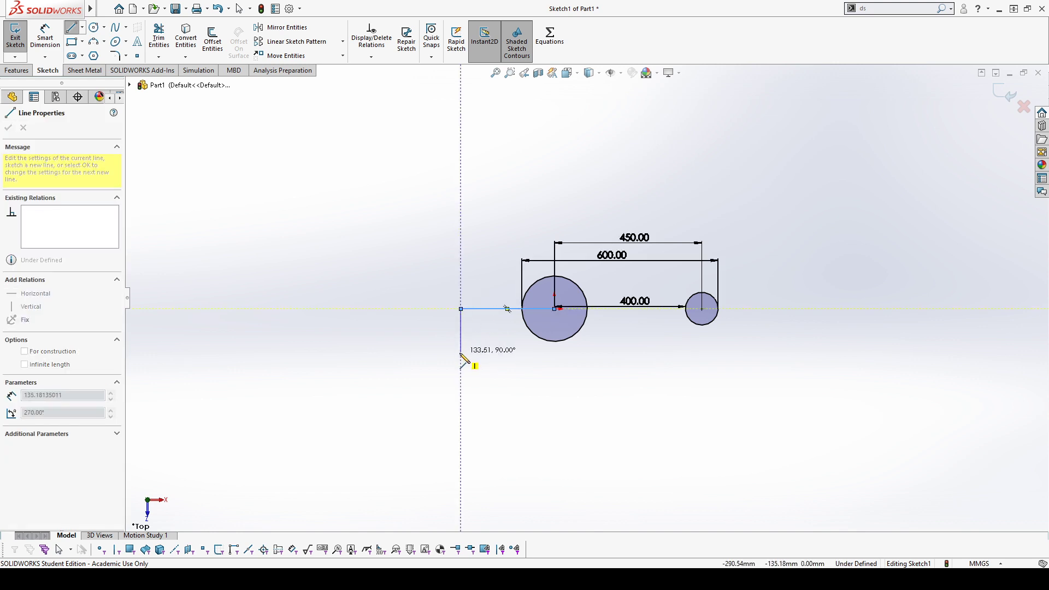
pyautogui.press('Escape')
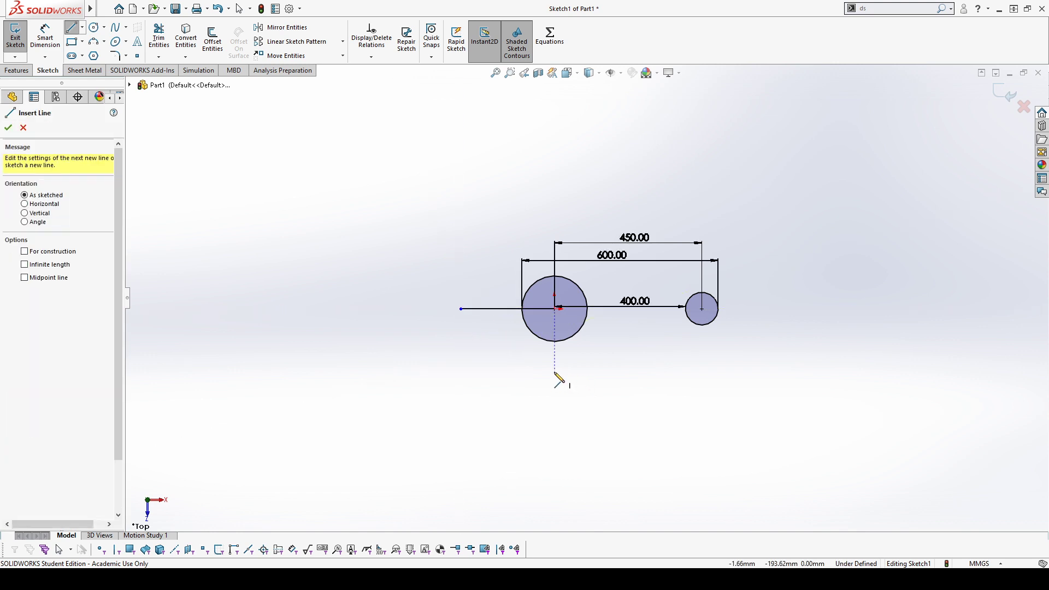
pyautogui.click(555, 373)
pyautogui.click(466, 373)
pyautogui.press('Escape')
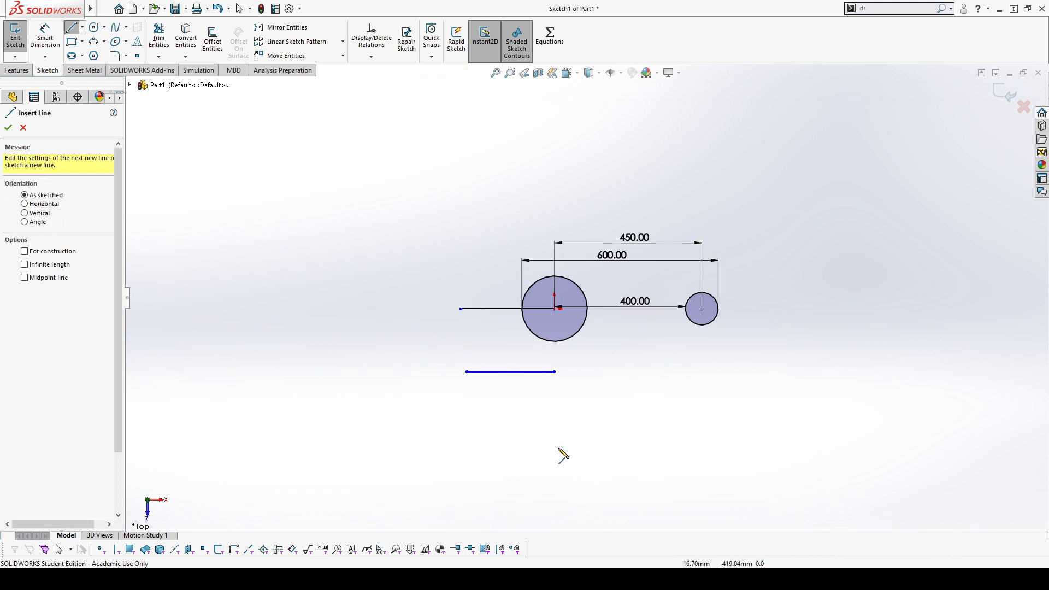
pyautogui.click(555, 486)
pyautogui.click(467, 486)
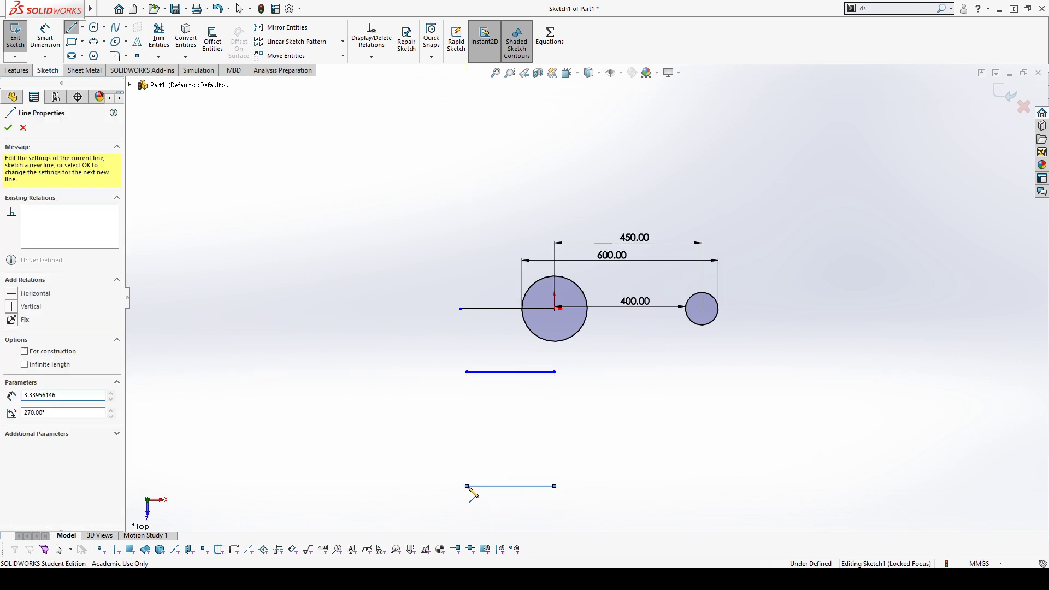
pyautogui.click(568, 505)
pyautogui.scroll(1, 552, 462)
pyautogui.scroll(-5, 558, 466)
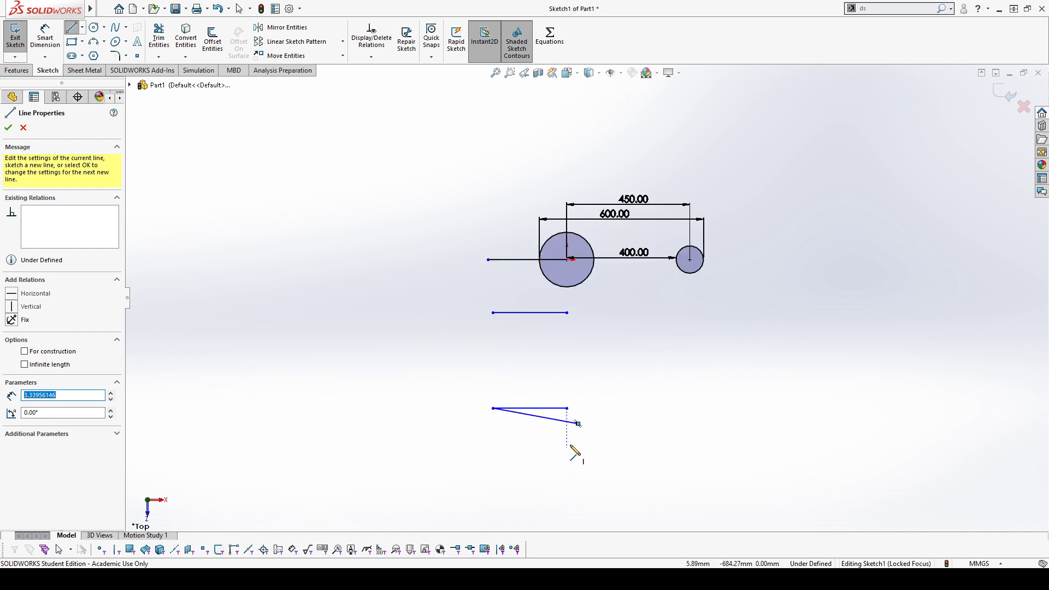
pyautogui.press('Escape')
pyautogui.moveTo(595, 426); pyautogui.dragTo(546, 388)
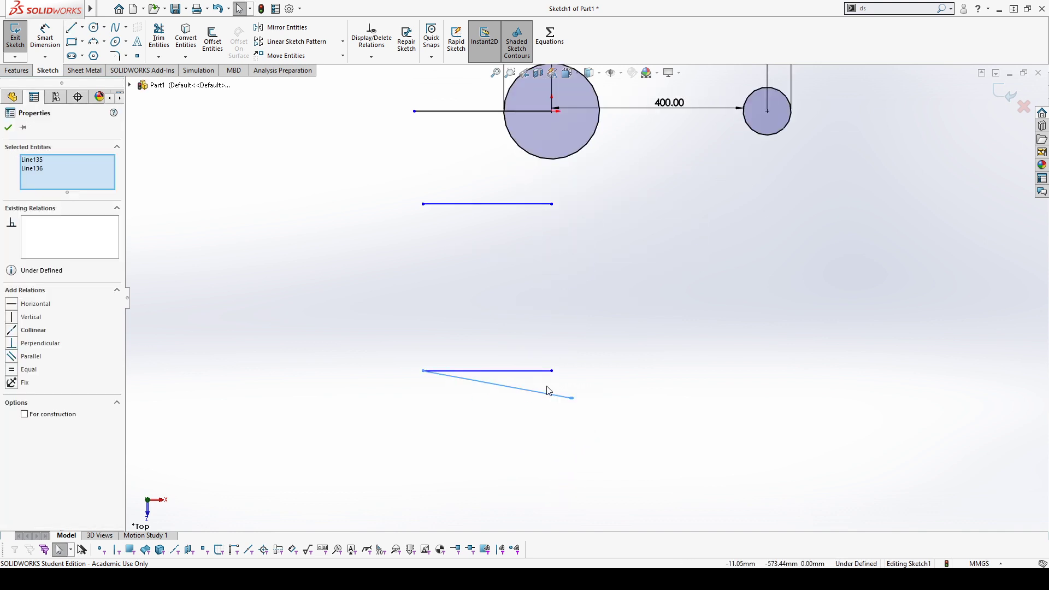
pyautogui.press('Delete')
# Sketch a fourth horizontal line about 678 mm below the origin, with both ends aligned to the line above it
pyautogui.press('l')
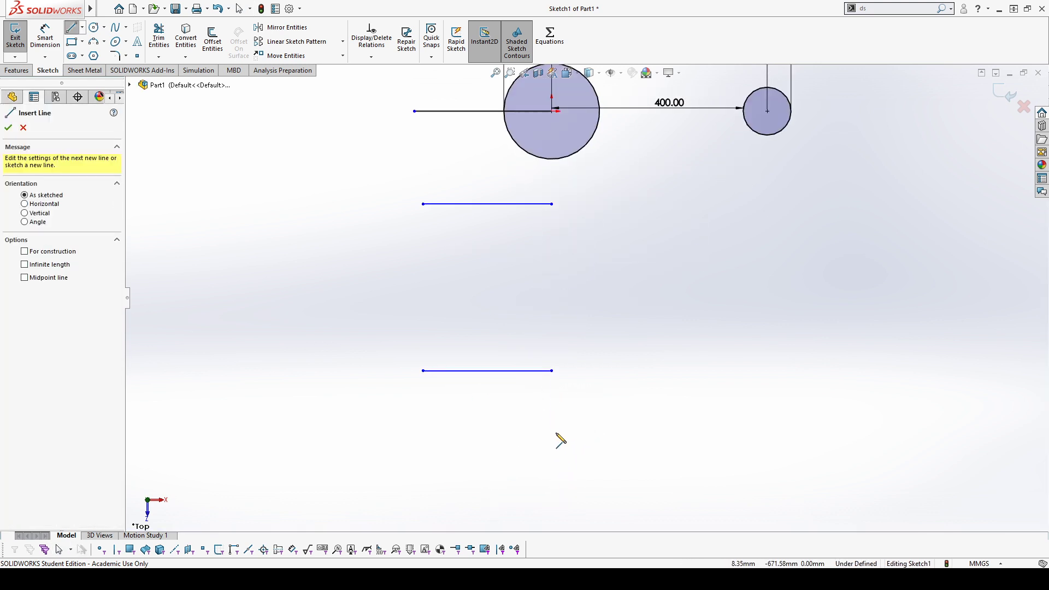
pyautogui.click(552, 435)
pyautogui.click(423, 436)
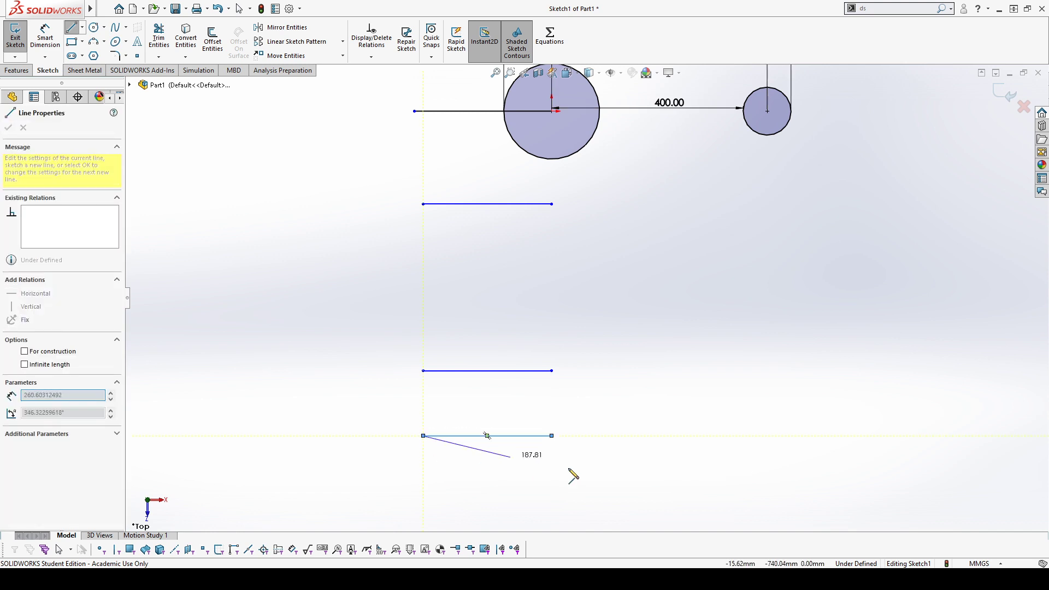
pyautogui.press('Escape')
pyautogui.scroll(5, 593, 359)
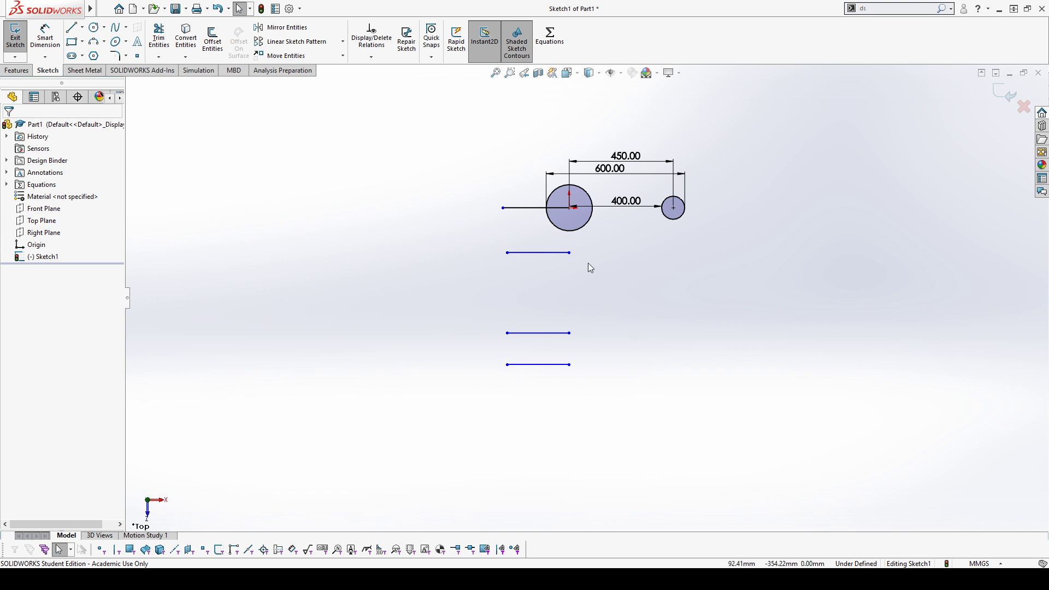
# Add ordinate dimensions to the three lower horizontal lines, using the line through the origin as the zero baseline
pyautogui.click(569, 219)
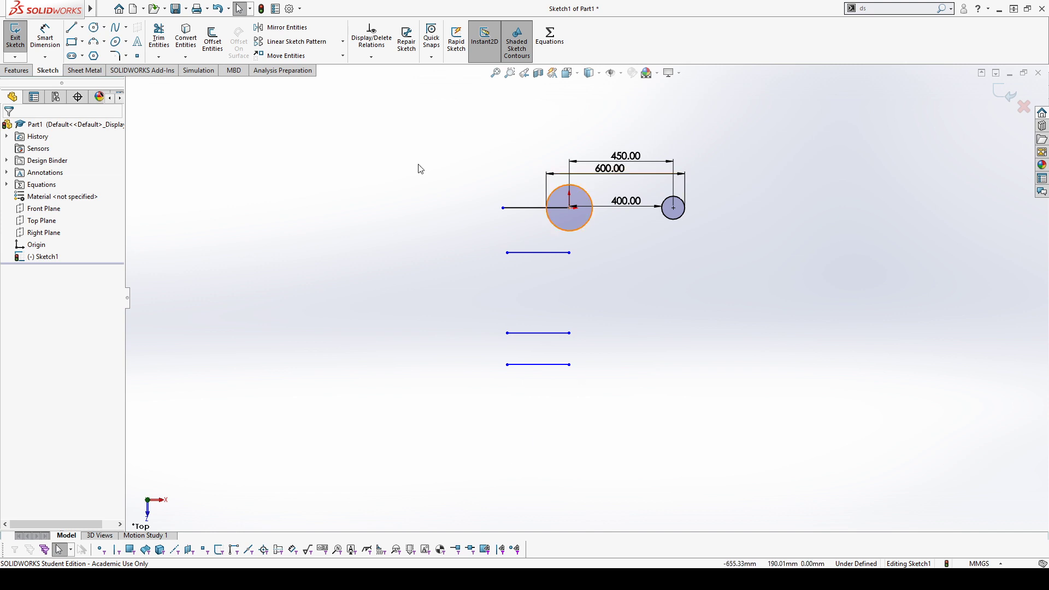
pyautogui.click(43, 57)
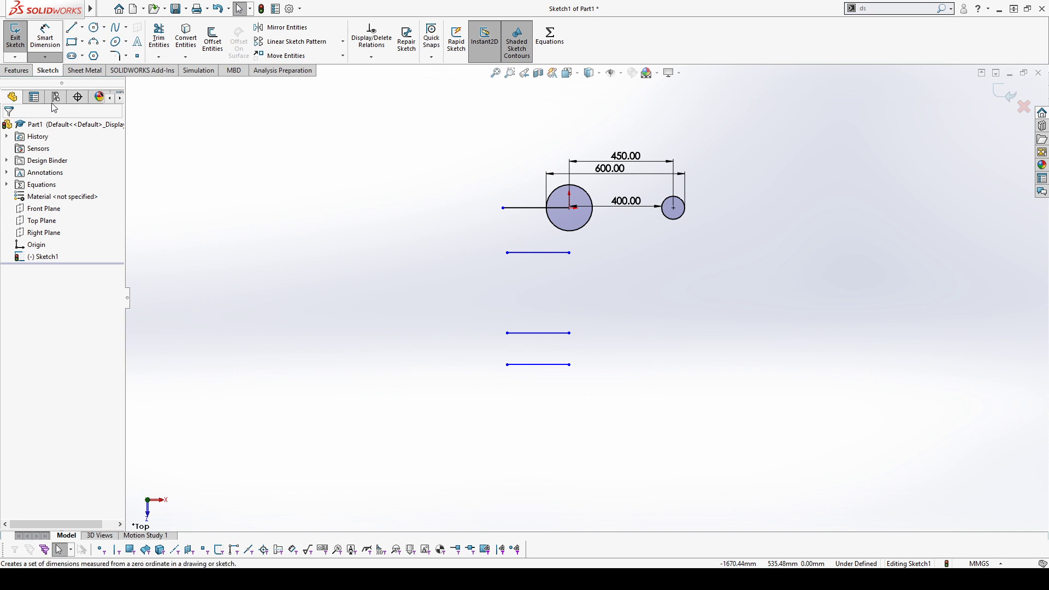
pyautogui.click(74, 136)
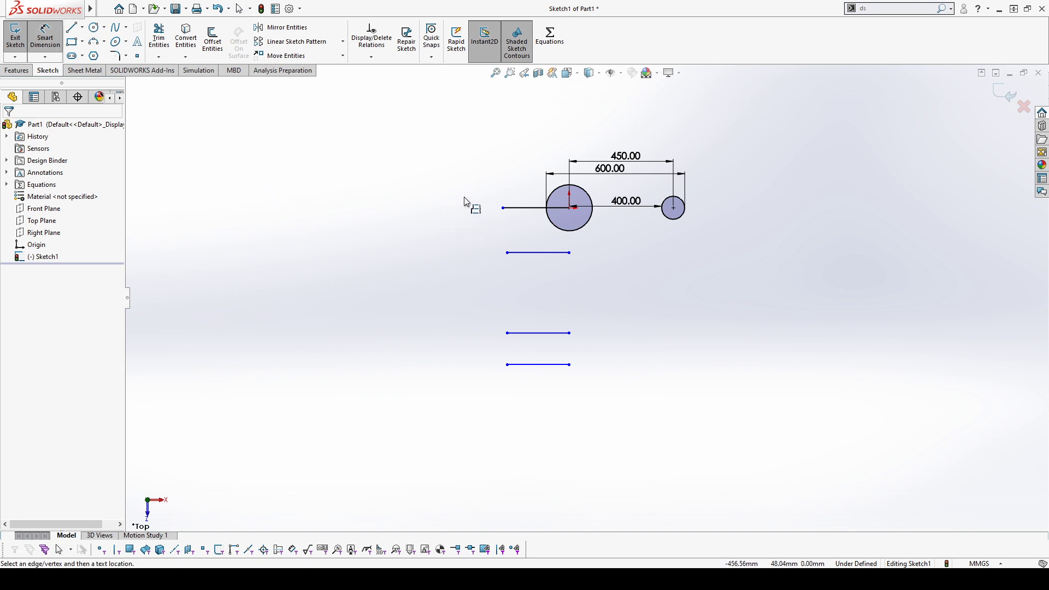
pyautogui.click(529, 209)
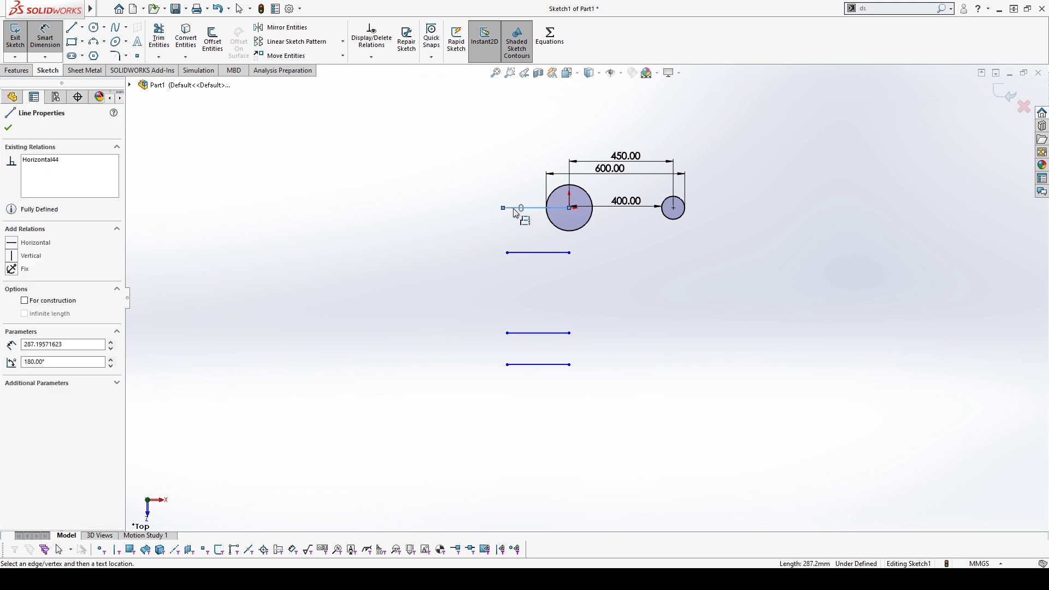
pyautogui.click(376, 207)
pyautogui.click(540, 255)
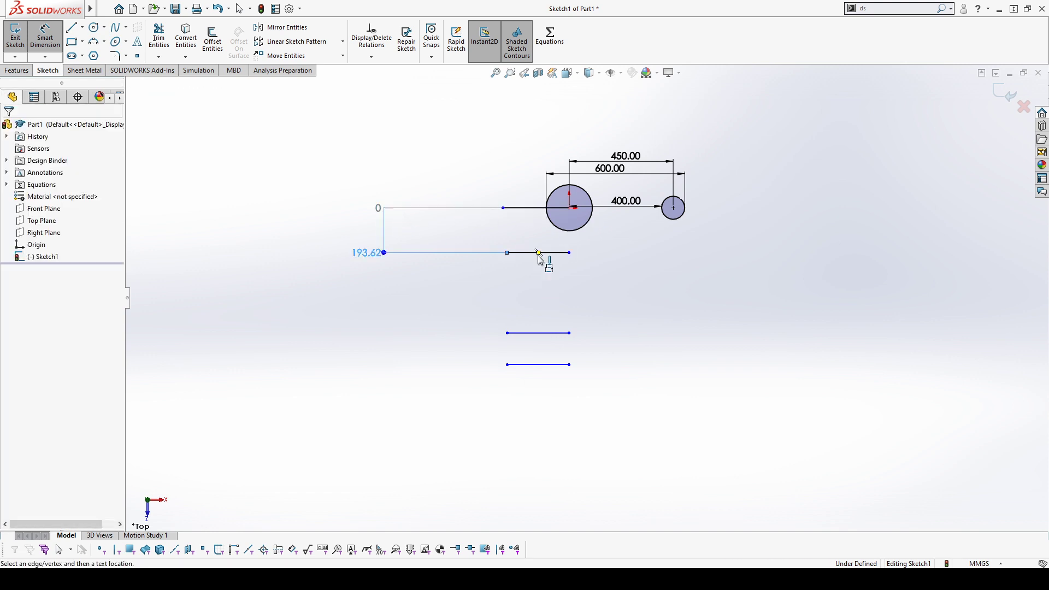
pyautogui.click(534, 336)
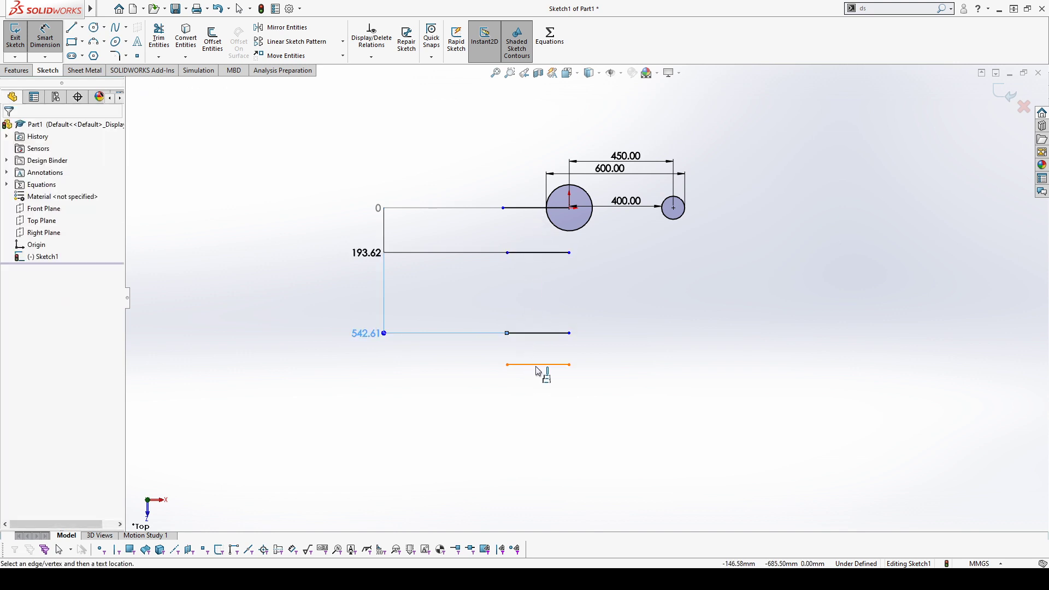
pyautogui.click(537, 367)
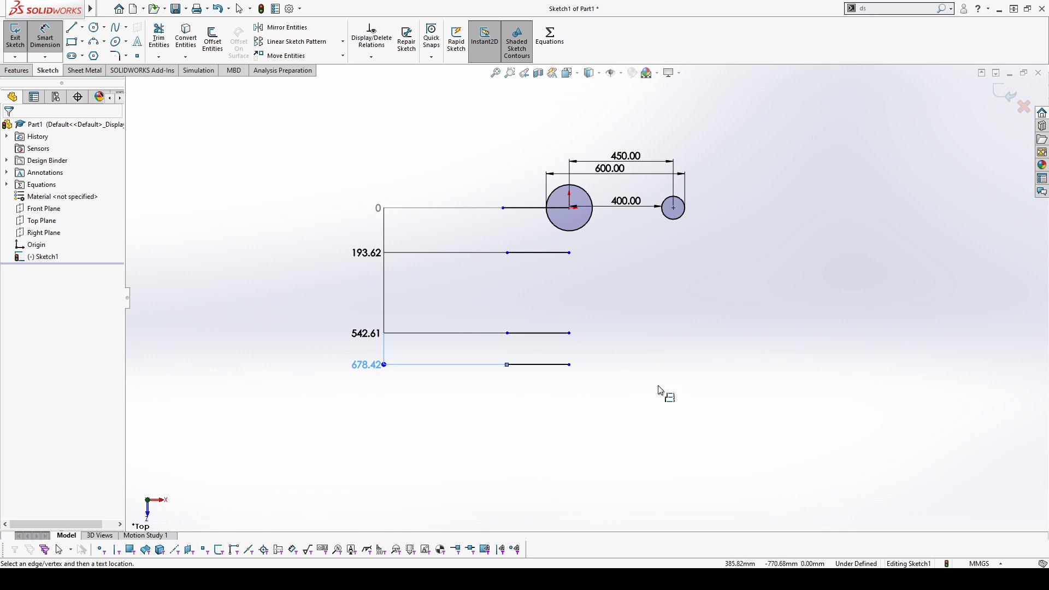
pyautogui.press('Escape')
pyautogui.press('Escape')
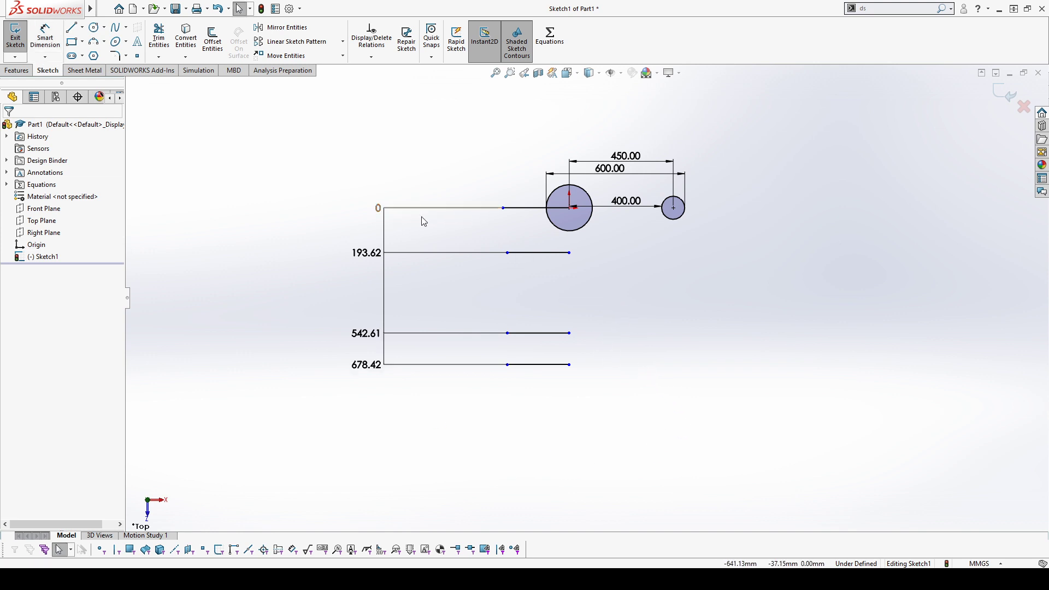
# Set the ordinate dimensions of the three lower lines to 200, 550 and 700 mm from the zero line
pyautogui.click(365, 253)
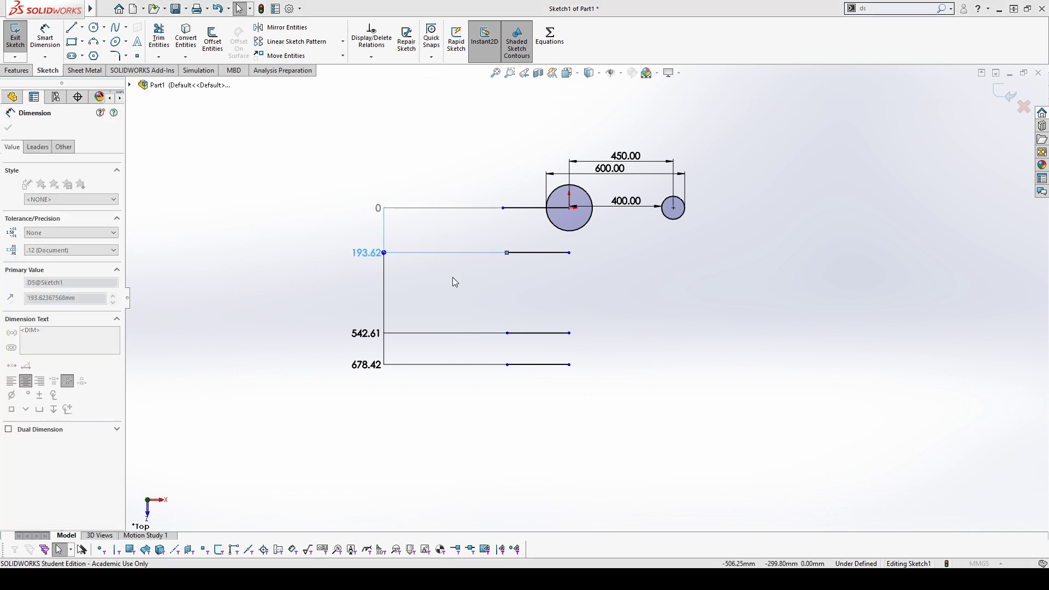
pyautogui.write('200')
pyautogui.press('Return')
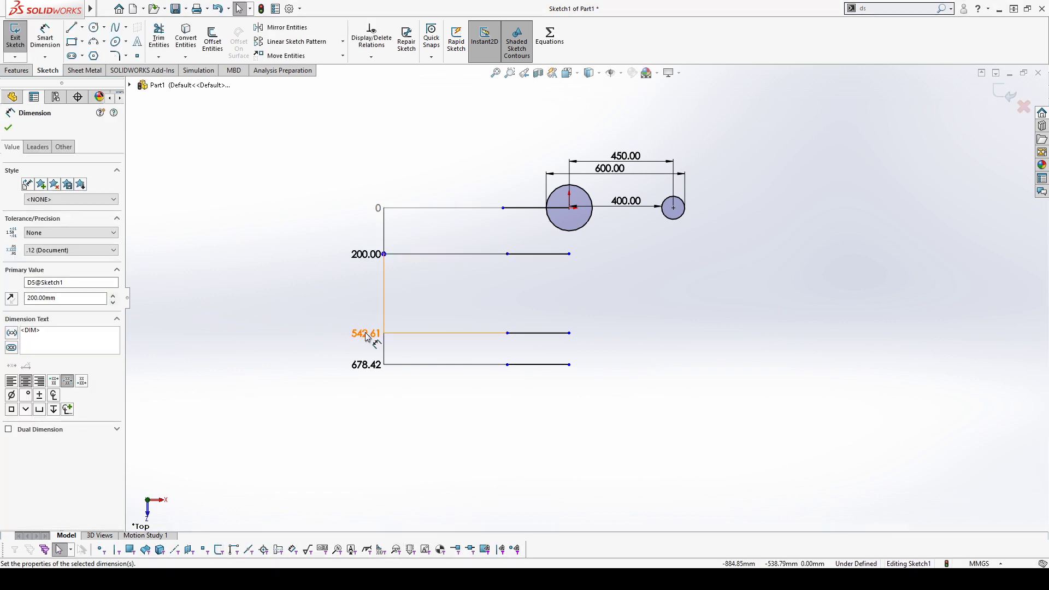
pyautogui.click(366, 334)
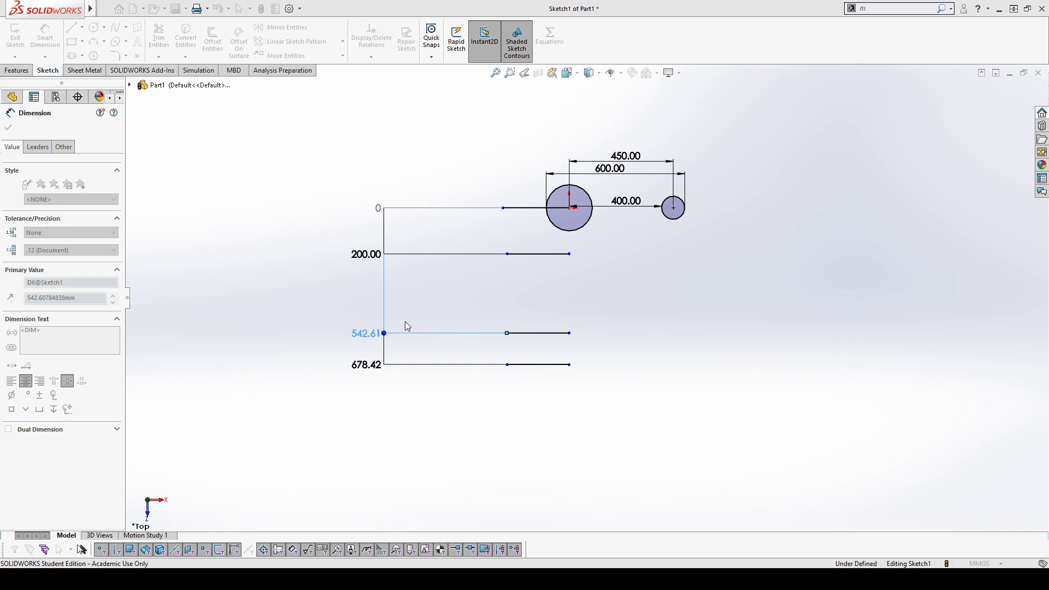
pyautogui.write('550')
pyautogui.press('Return')
pyautogui.click(409, 364)
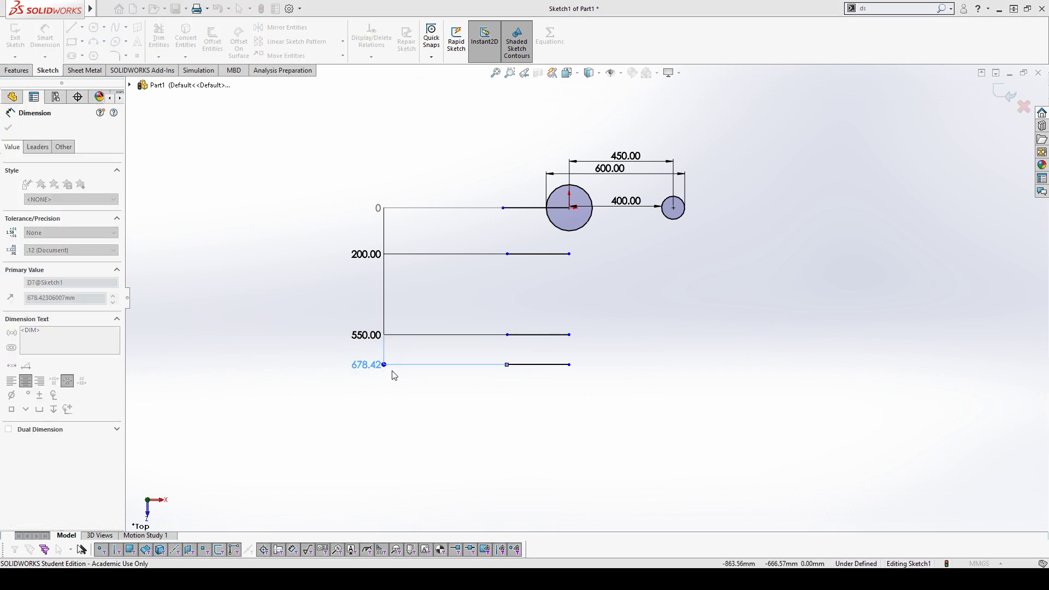
pyautogui.write('700')
pyautogui.press('Return')
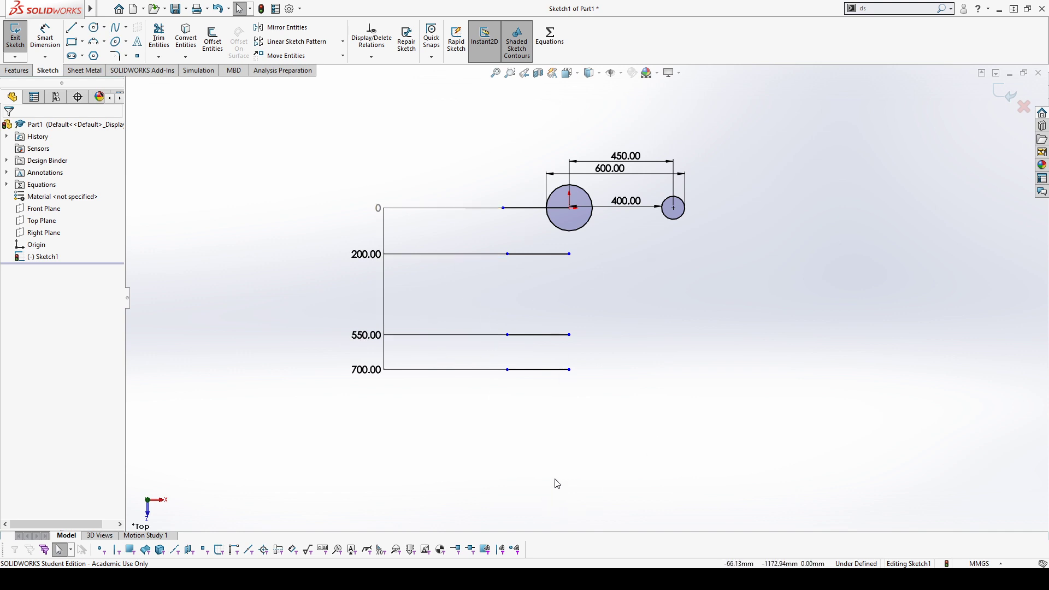
pyautogui.scroll(3, 588, 297)
pyautogui.scroll(-3, 569, 297)
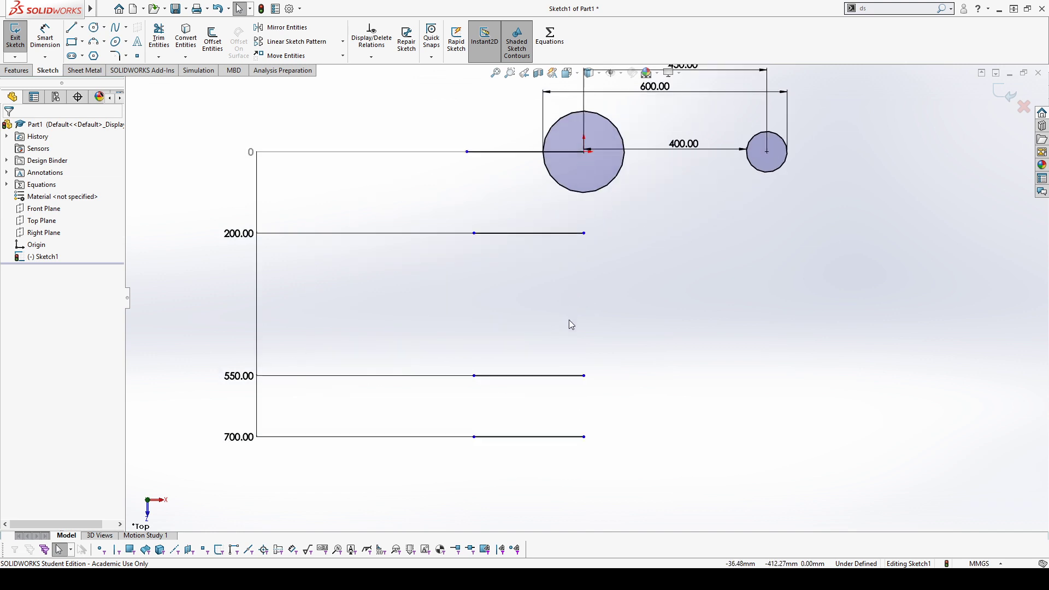
pyautogui.scroll(2, 567, 328)
pyautogui.scroll(1, 561, 374)
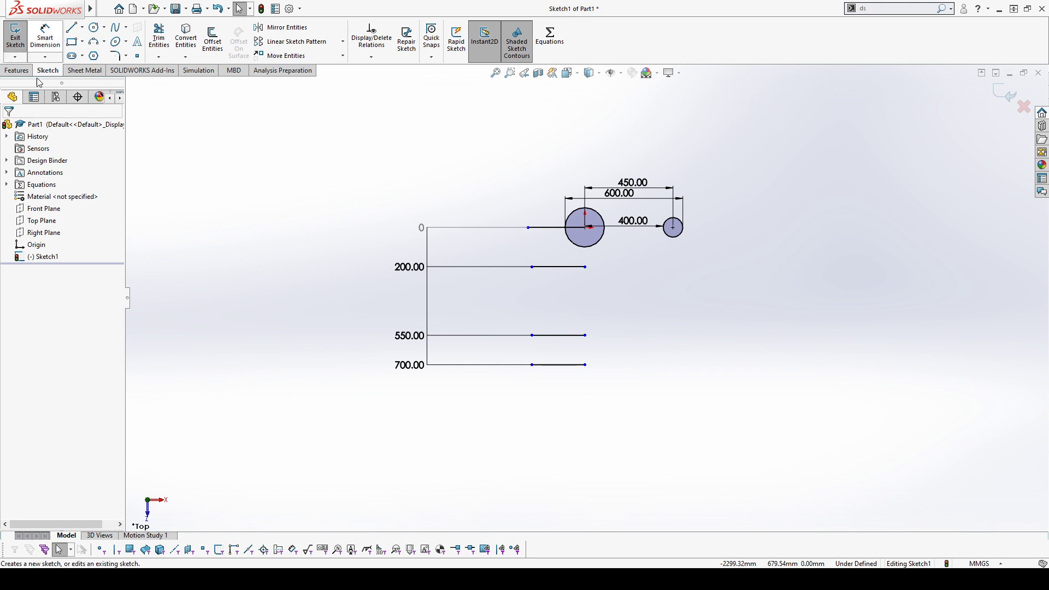
pyautogui.click(45, 57)
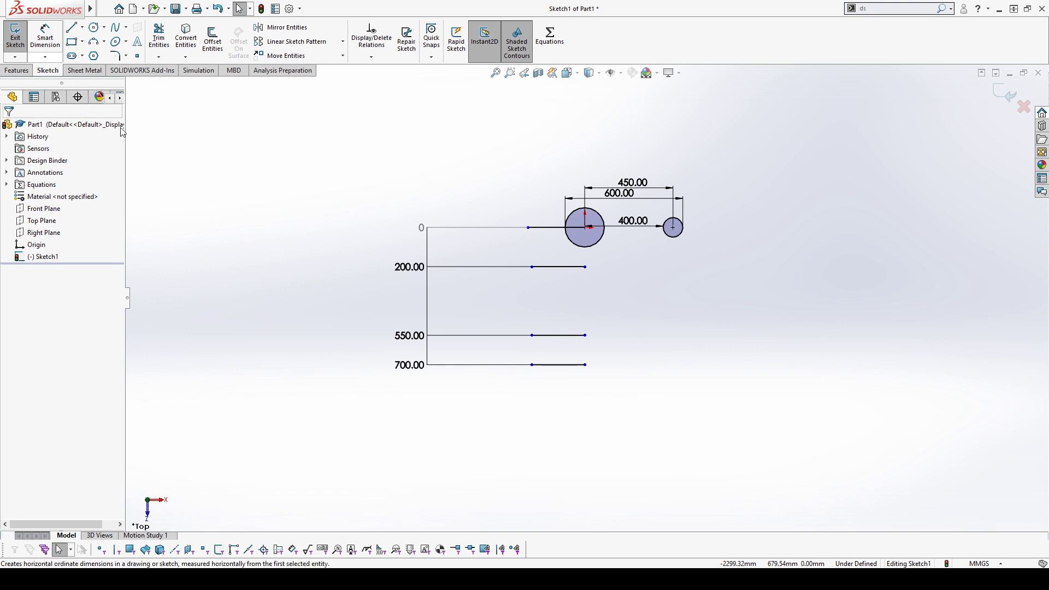
# Place two free points about 867 mm apart in the empty area above the zero line and try dimensioning the distance between them
pyautogui.click(137, 56)
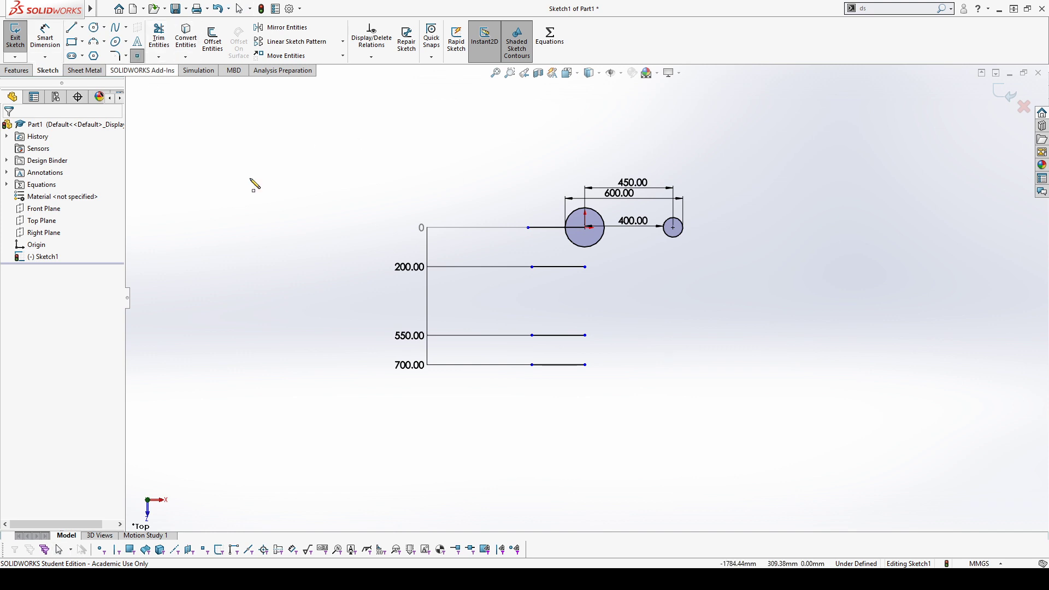
pyautogui.click(457, 105)
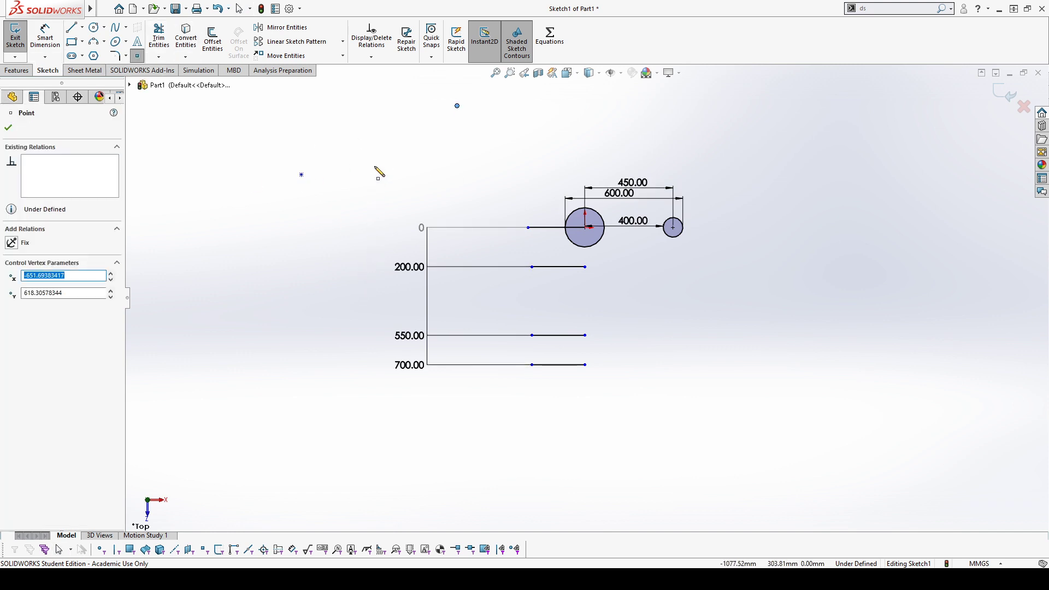
pyautogui.press('Escape')
pyautogui.click(45, 35)
pyautogui.click(301, 175)
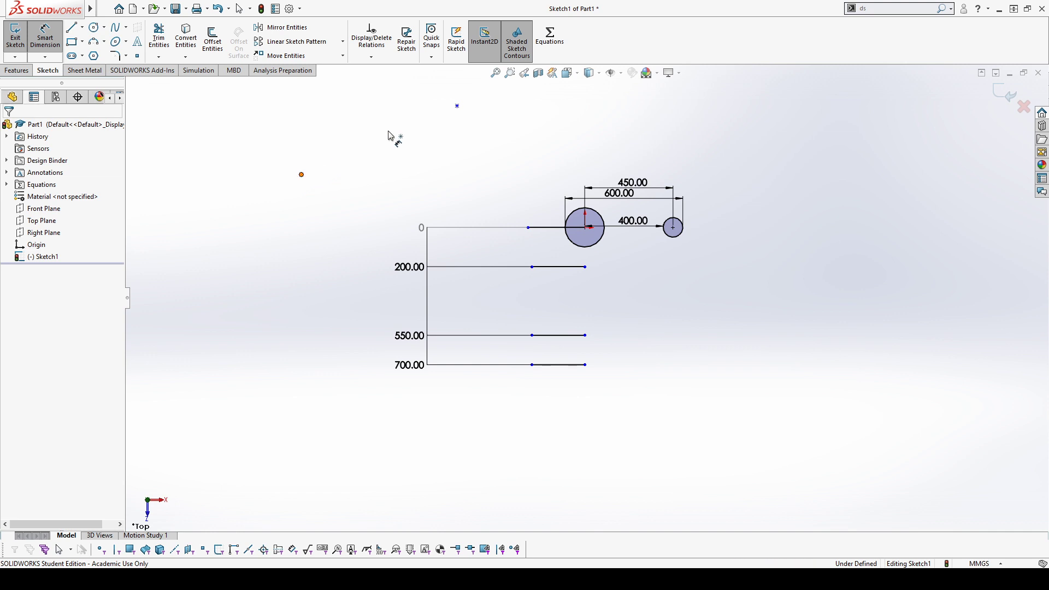
pyautogui.click(457, 105)
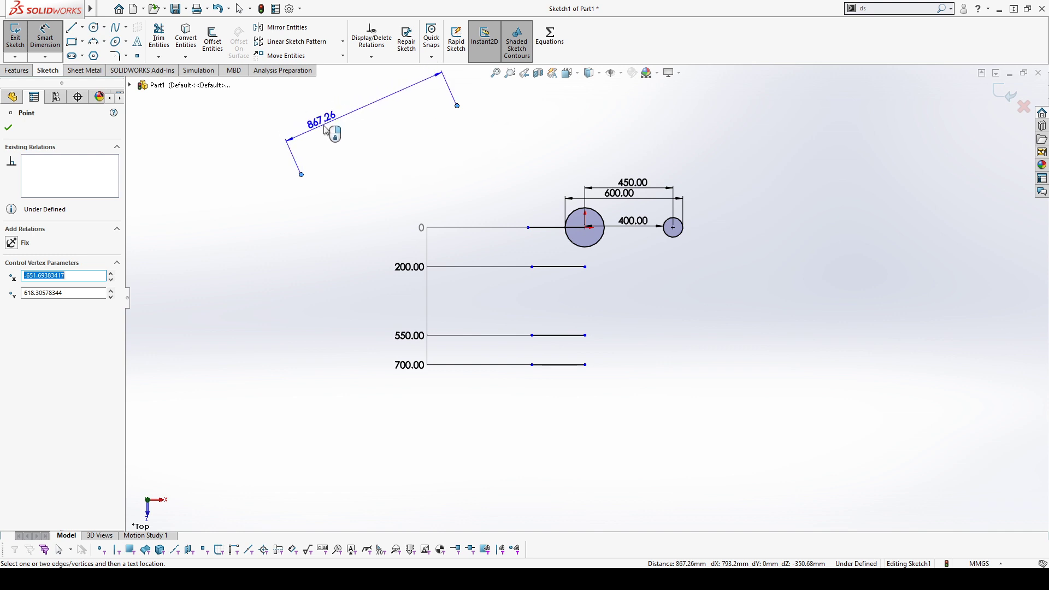
pyautogui.press('Escape')
pyautogui.press('Escape')
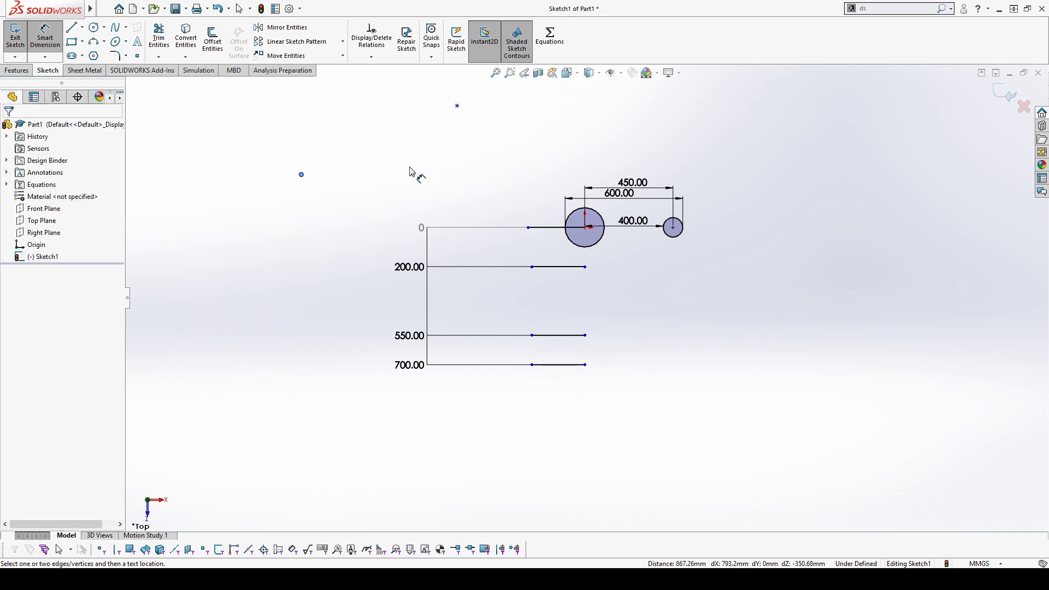
# Sketch a slanted line rising to the right, spanning about 660 mm horizontally, in the empty area left of the ordinate dimensions
pyautogui.click(72, 27)
pyautogui.click(232, 242)
pyautogui.doubleClick(361, 169)
# Try a horizontal dimension between the slanted line's ends and delete that dimension again
pyautogui.click(46, 38)
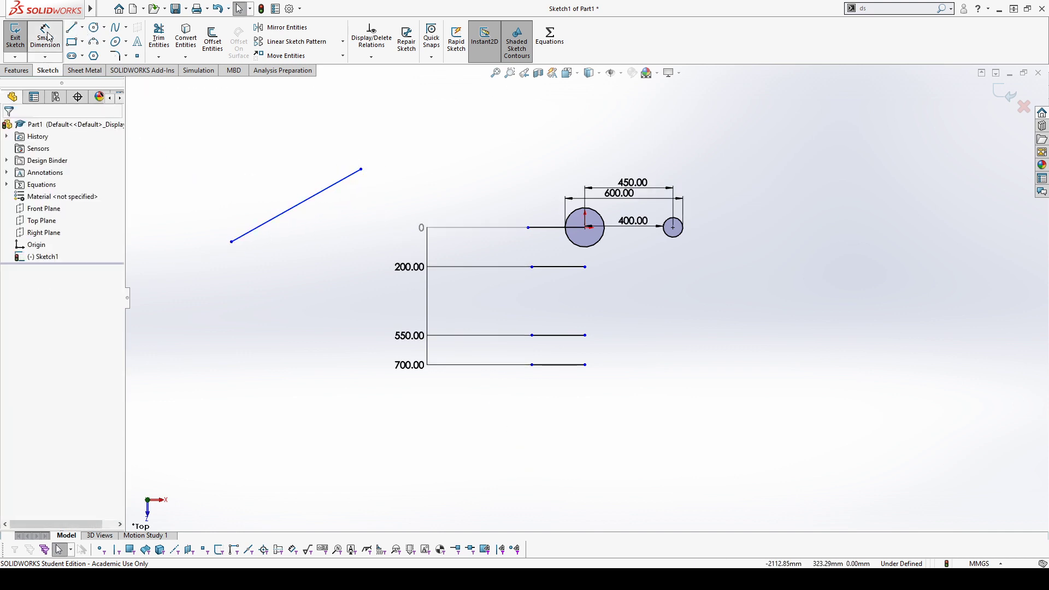
pyautogui.click(311, 198)
pyautogui.click(269, 166)
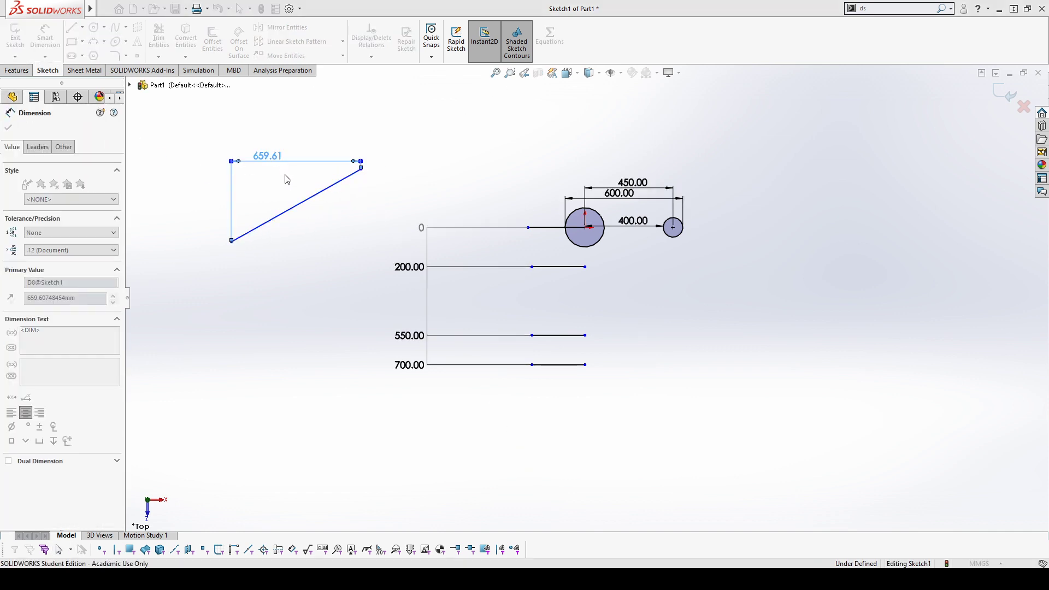
pyautogui.press('Escape')
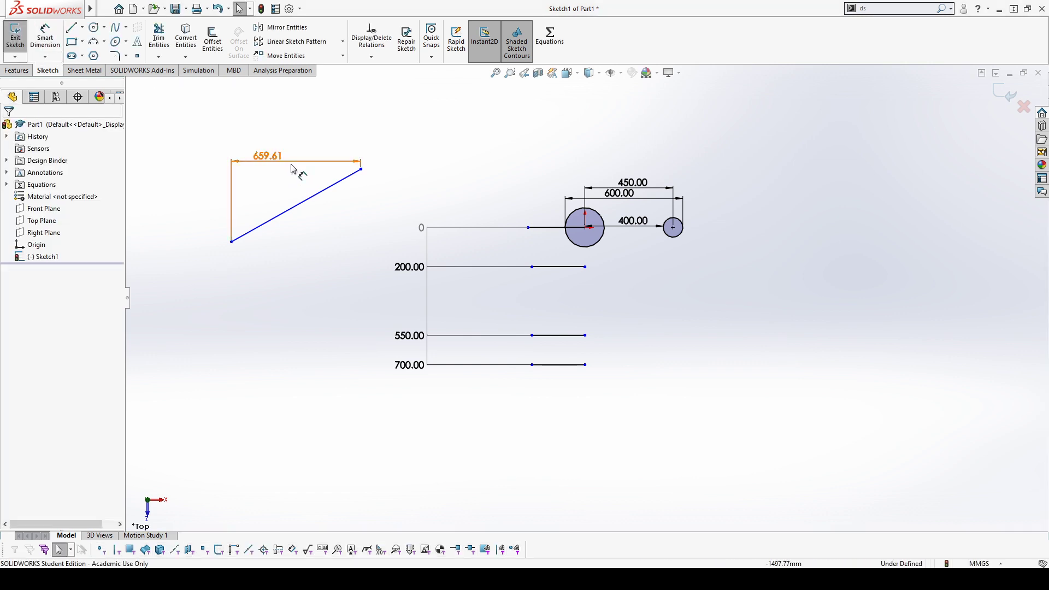
pyautogui.click(298, 165)
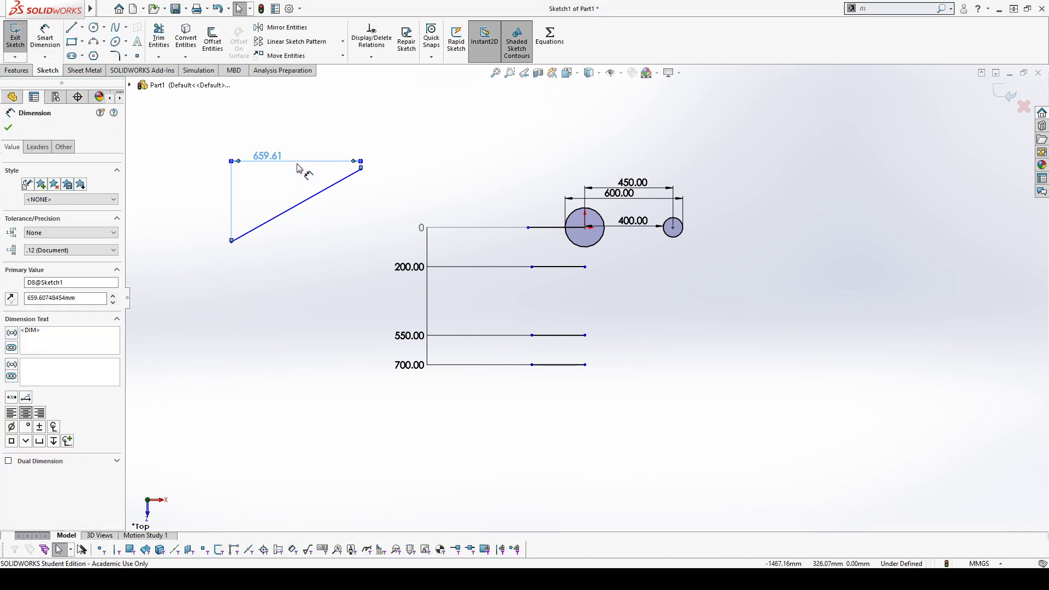
pyautogui.press('Delete')
pyautogui.click(43, 36)
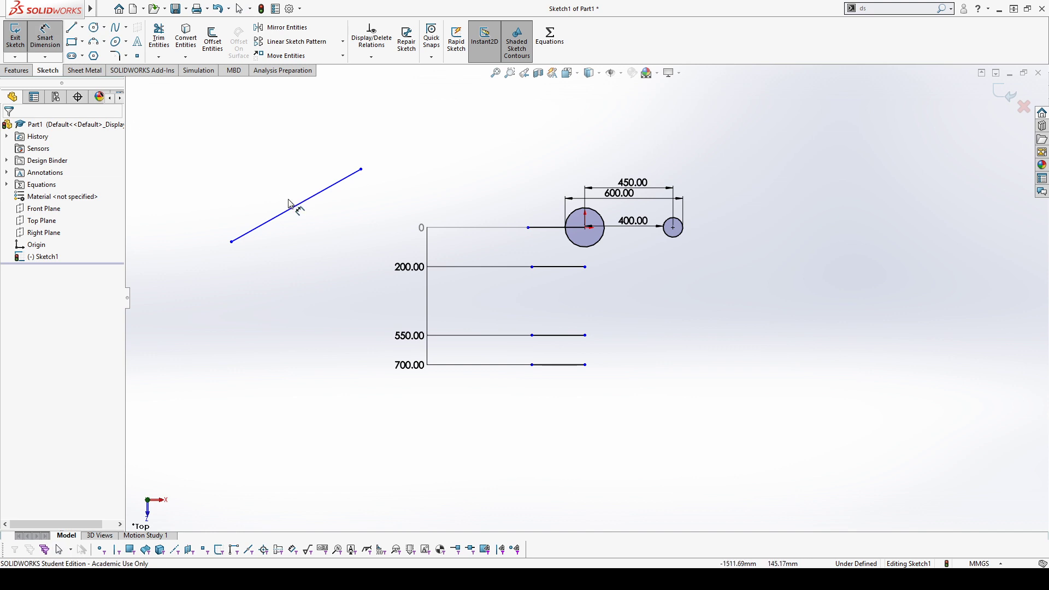
pyautogui.click(293, 207)
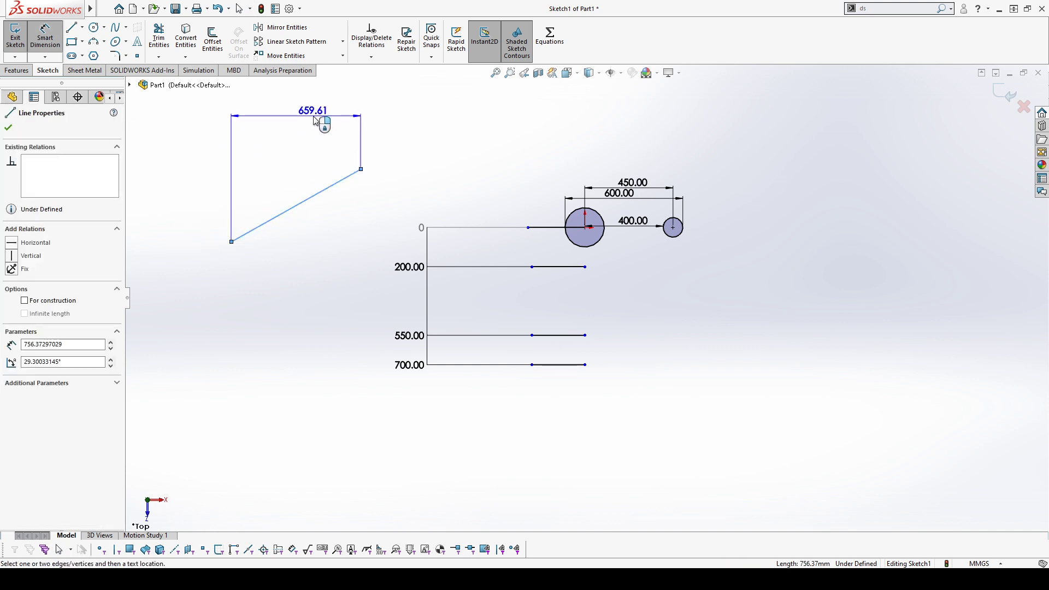
pyautogui.press('Escape')
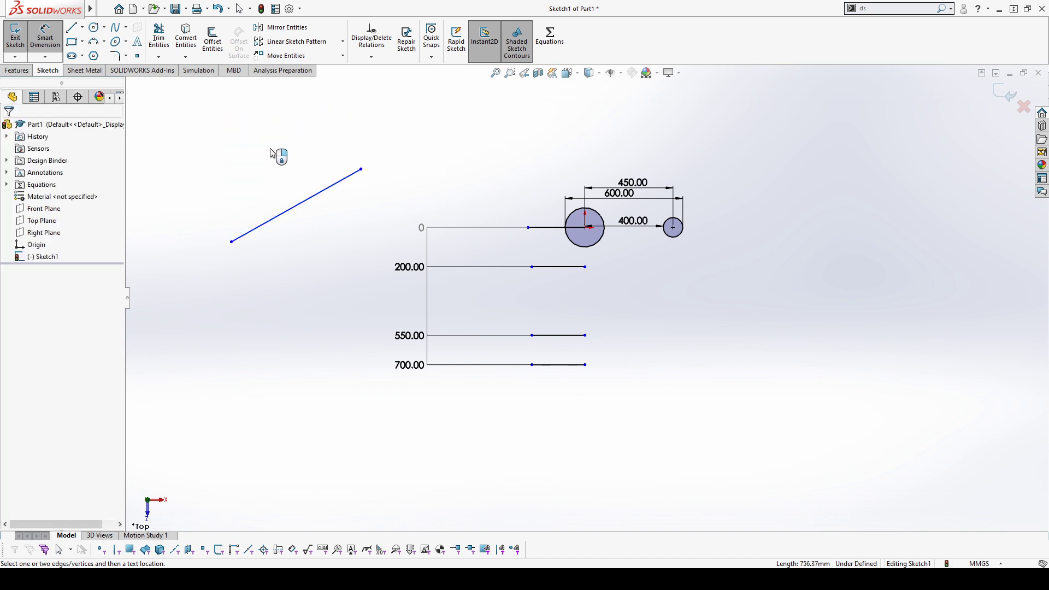
# Dimension the slanted line horizontally between its ends, placing the dimension above the line
pyautogui.click(44, 41)
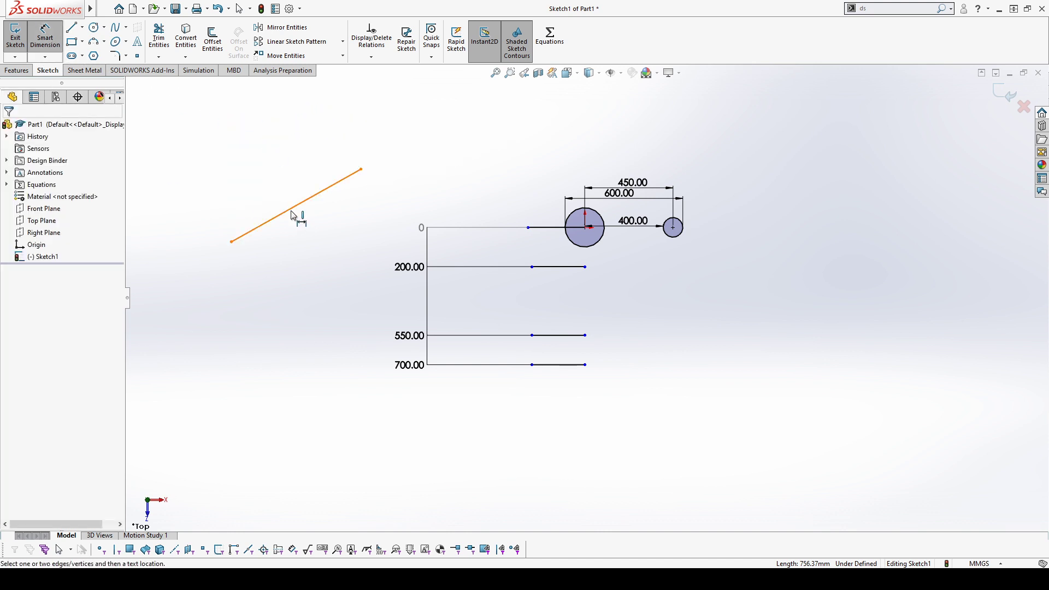
pyautogui.click(292, 209)
pyautogui.click(299, 146)
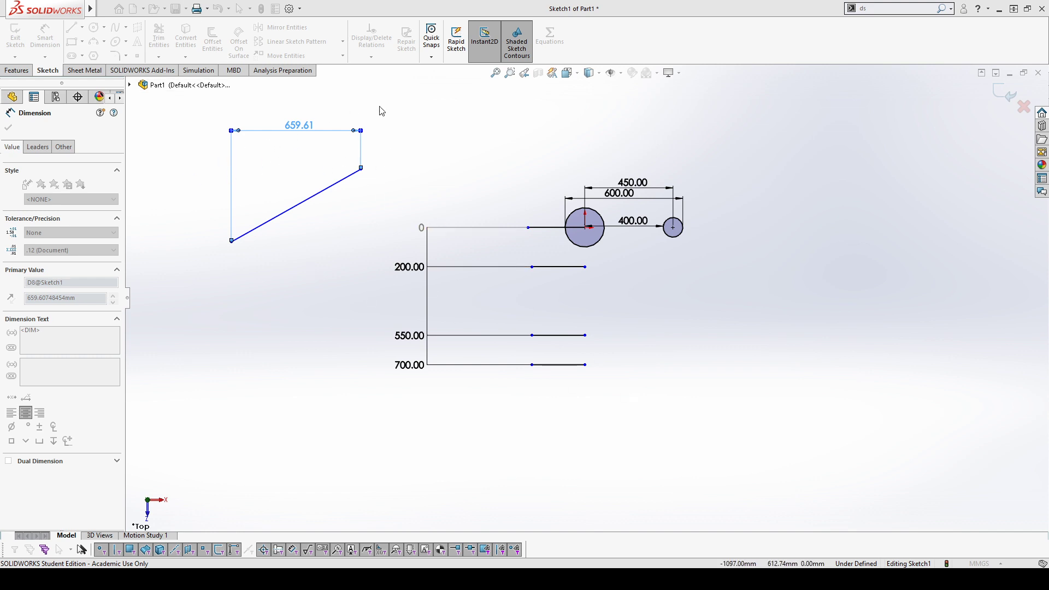
pyautogui.click(269, 123)
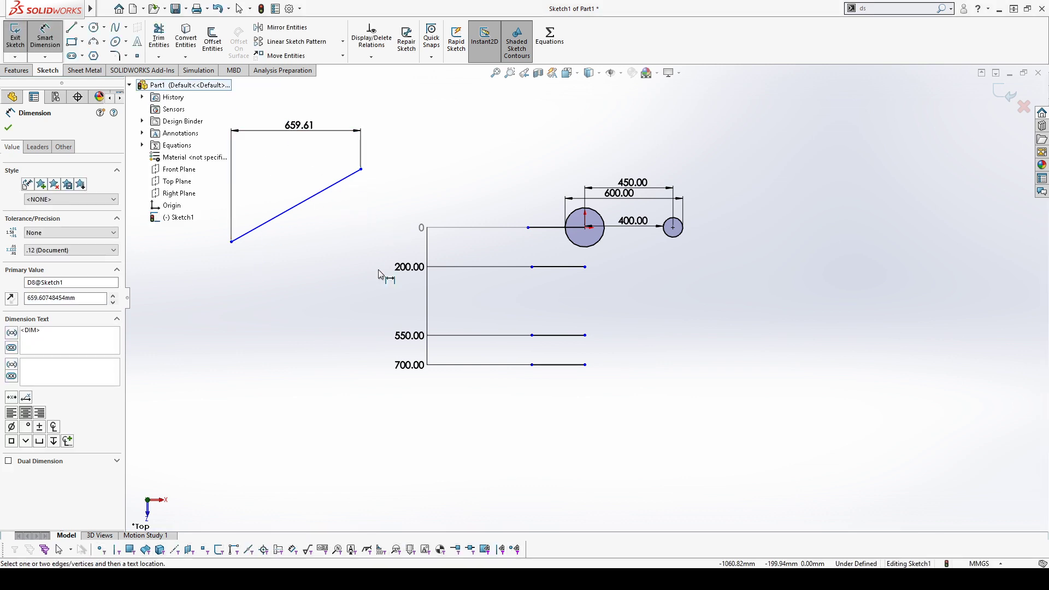
# Delete the slanted line with its dimension, and all remaining circles, lines and dimensions in the sketch
pyautogui.press('Escape')
pyautogui.moveTo(341, 260)
pyautogui.mouseDown()
pyautogui.moveTo(298, 219)
pyautogui.moveTo(235, 123)
pyautogui.mouseUp()
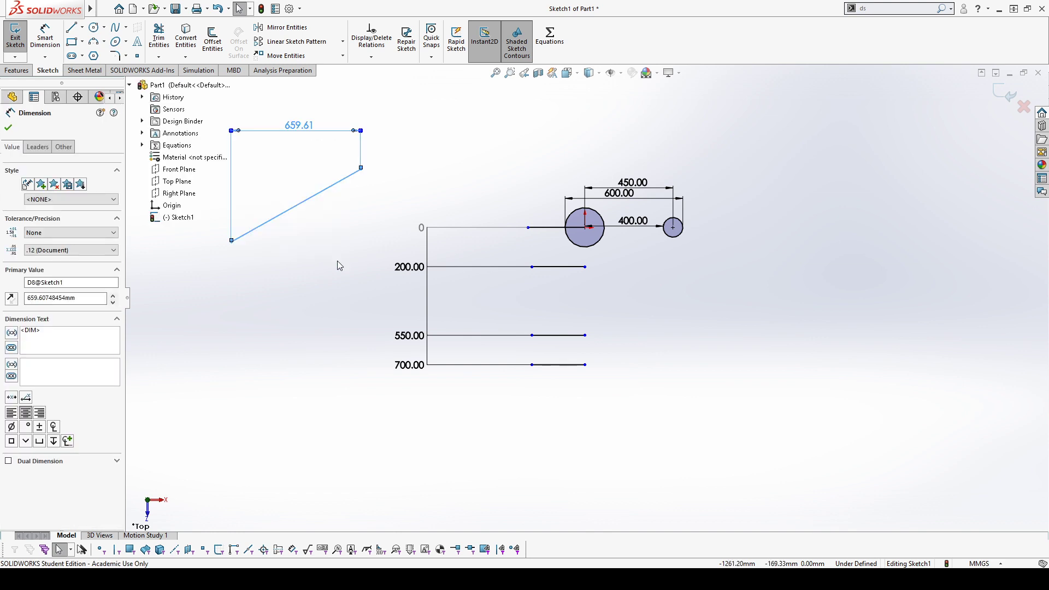
pyautogui.press('Delete')
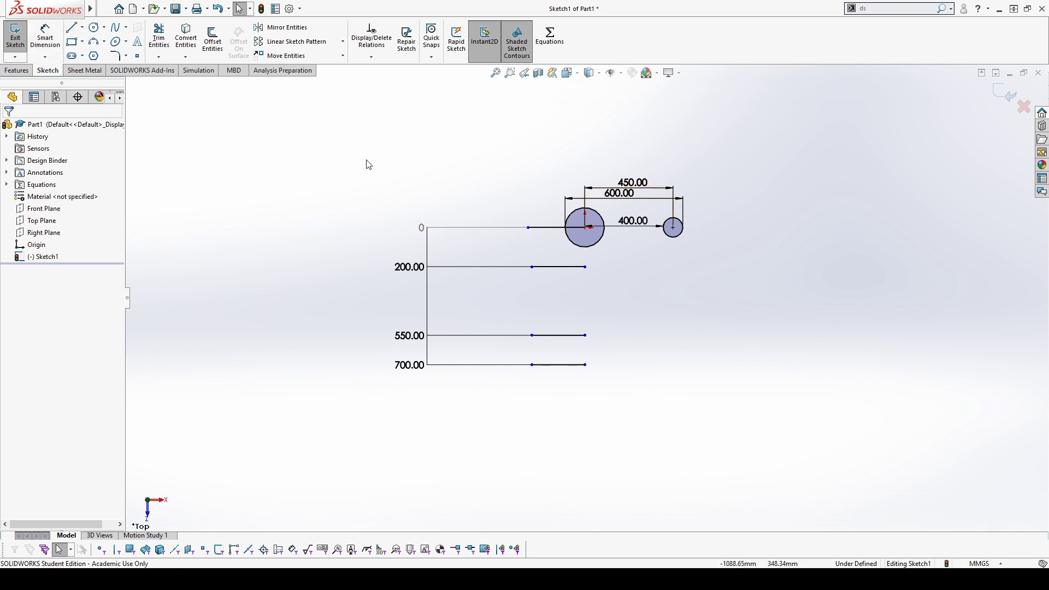
pyautogui.moveTo(358, 159); pyautogui.dragTo(799, 440)
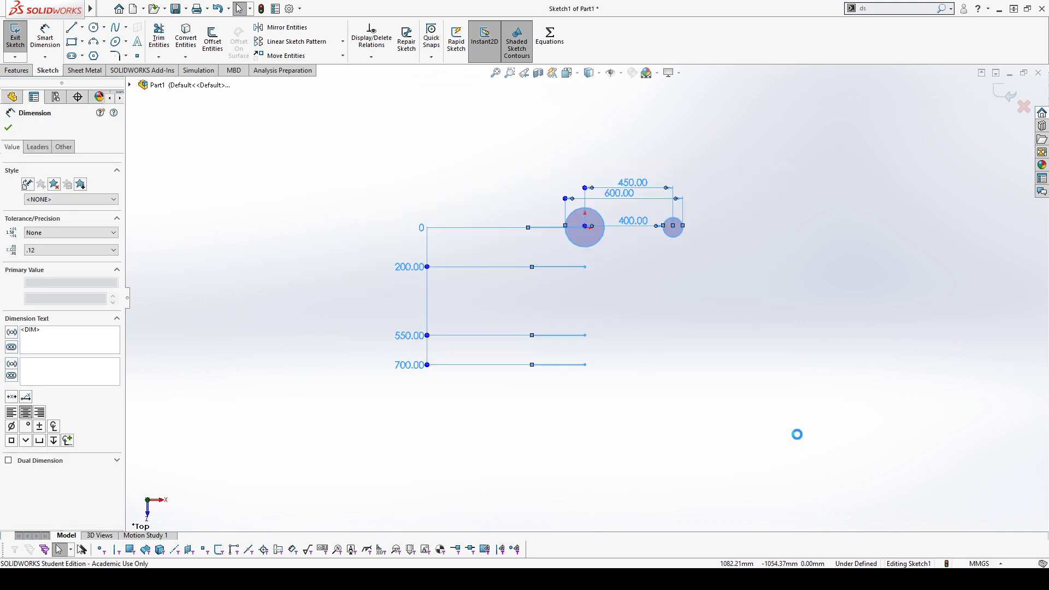
pyautogui.press('Delete')
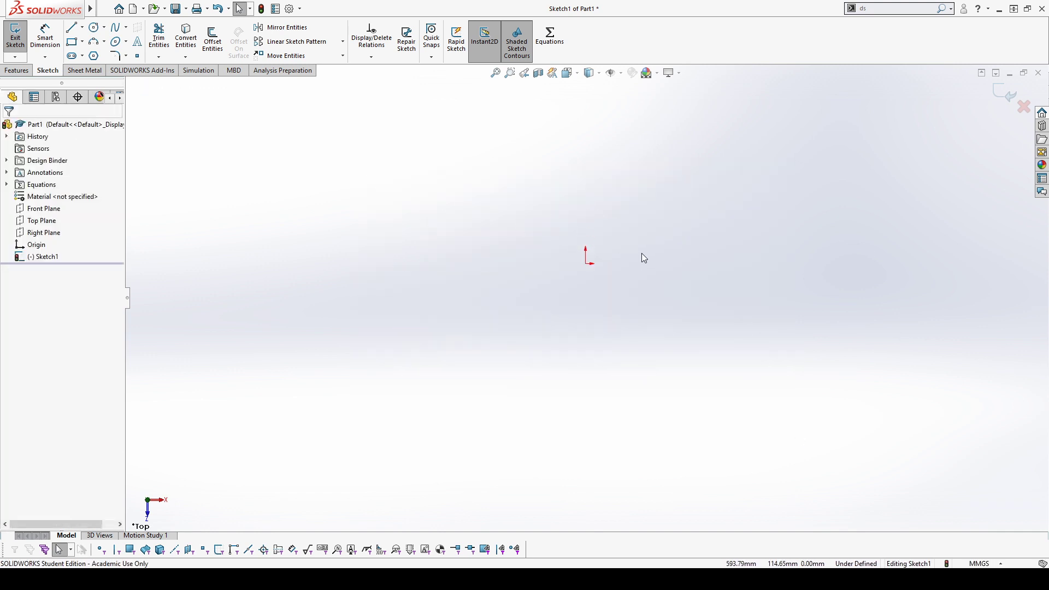
# Sketch a circle centred on the origin with a radius of about 509 mm
pyautogui.scroll(-1, 641, 253)
pyautogui.click(94, 28)
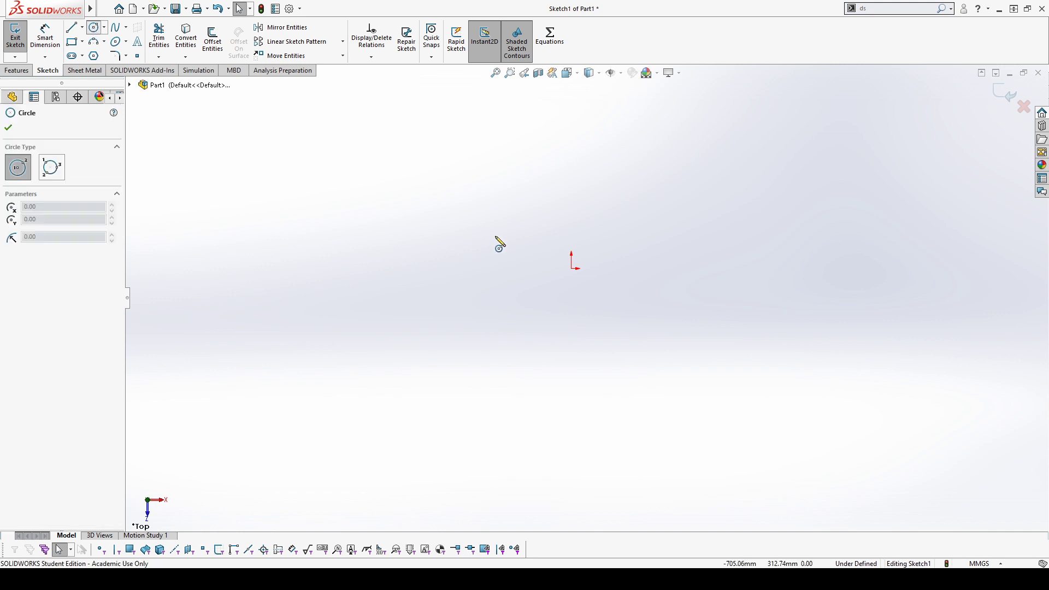
pyautogui.click(573, 269)
pyautogui.click(625, 248)
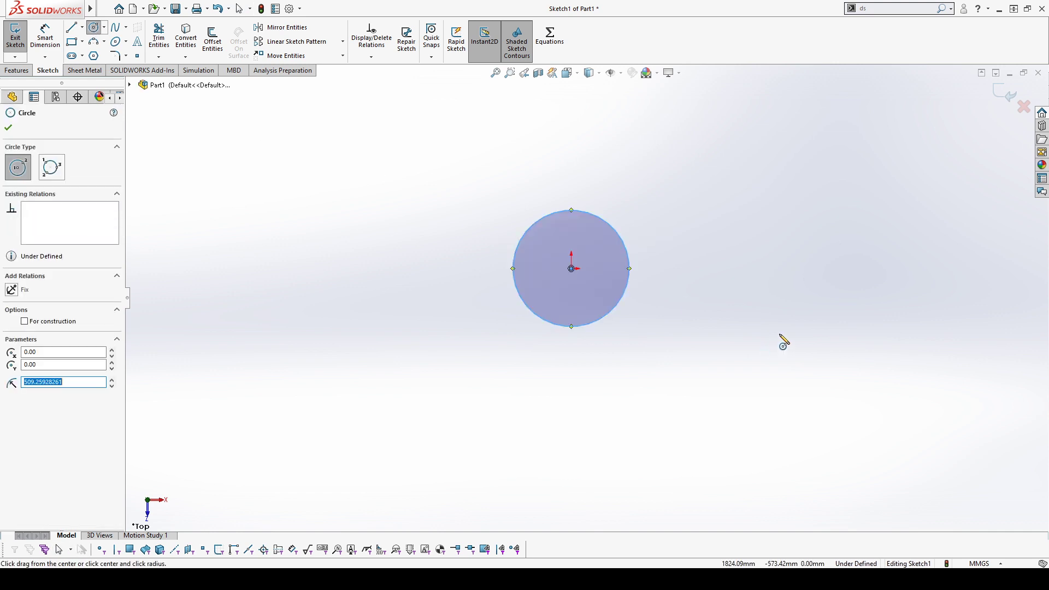
pyautogui.press('Escape')
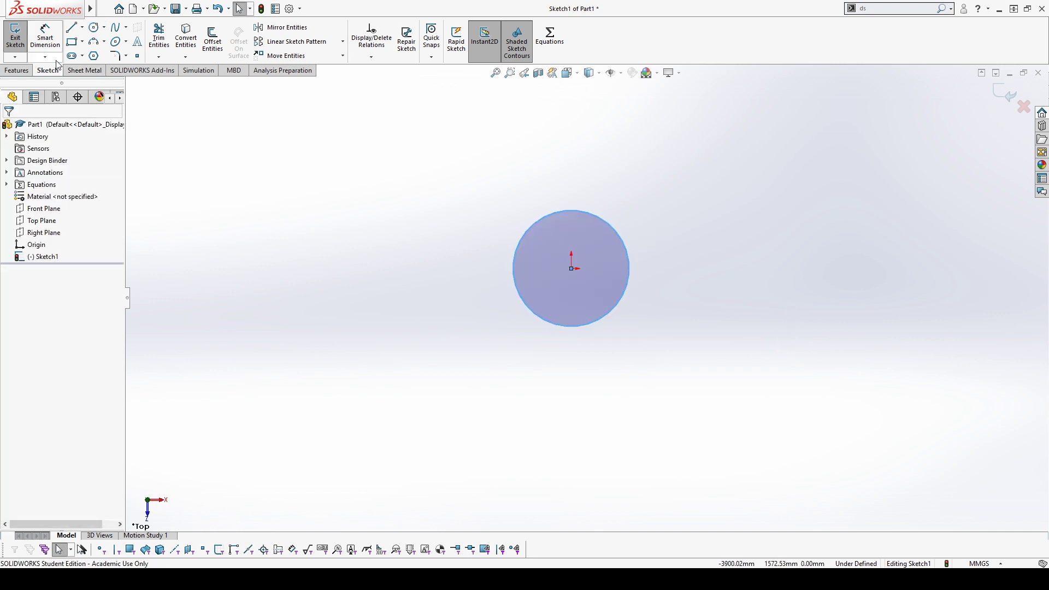
# Dimension the circle's diameter and set it to 6.35 mm
pyautogui.click(46, 39)
pyautogui.click(520, 248)
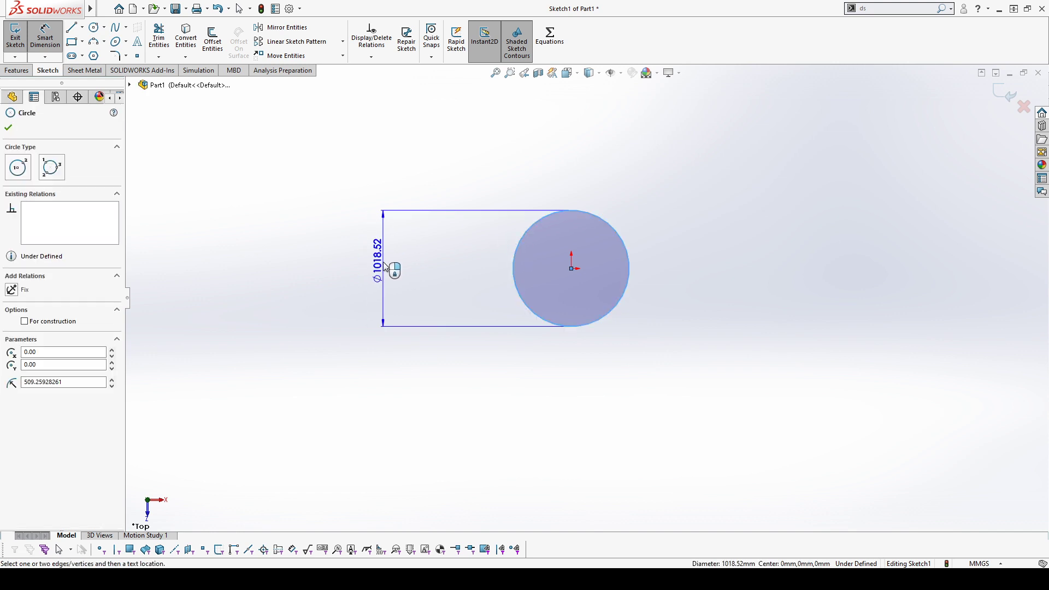
pyautogui.click(386, 263)
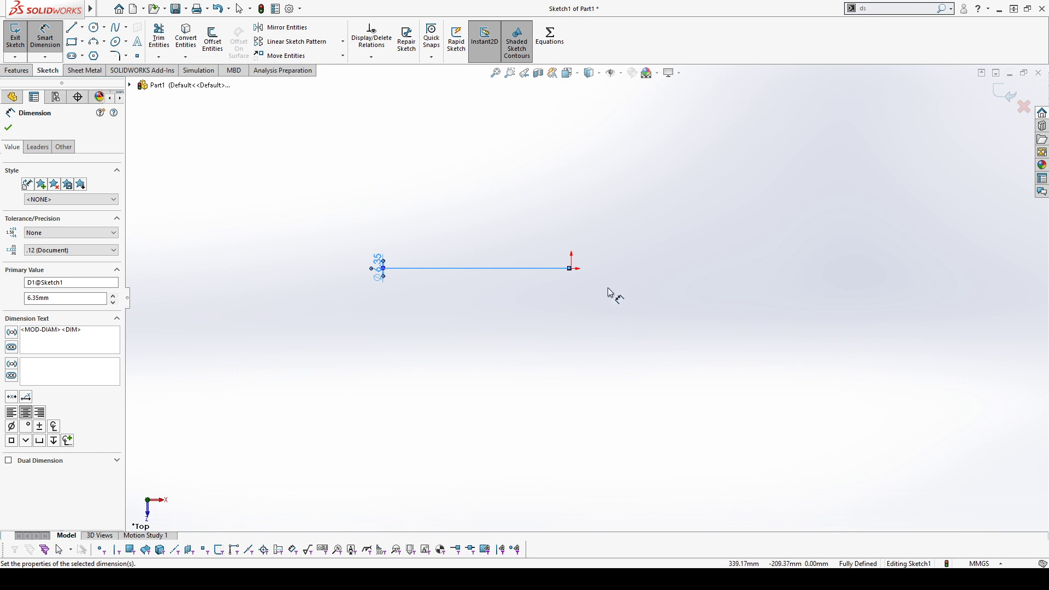
# Move the circle's diameter dimension close beside the circle
pyautogui.scroll(-5, 568, 281)
pyautogui.scroll(4, 383, 328)
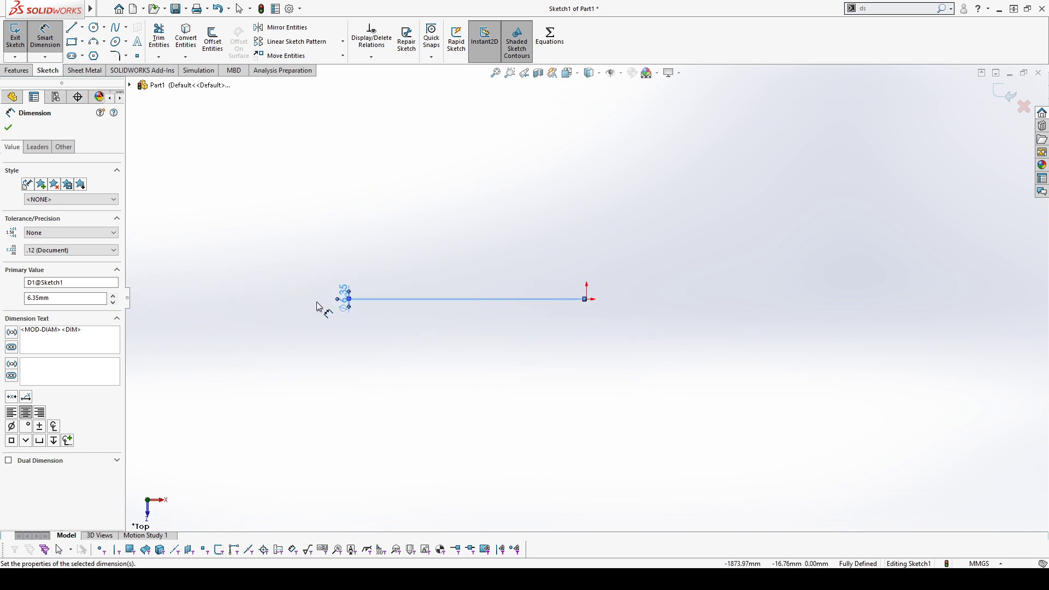
pyautogui.scroll(8, 546, 308)
pyautogui.scroll(-8, 579, 303)
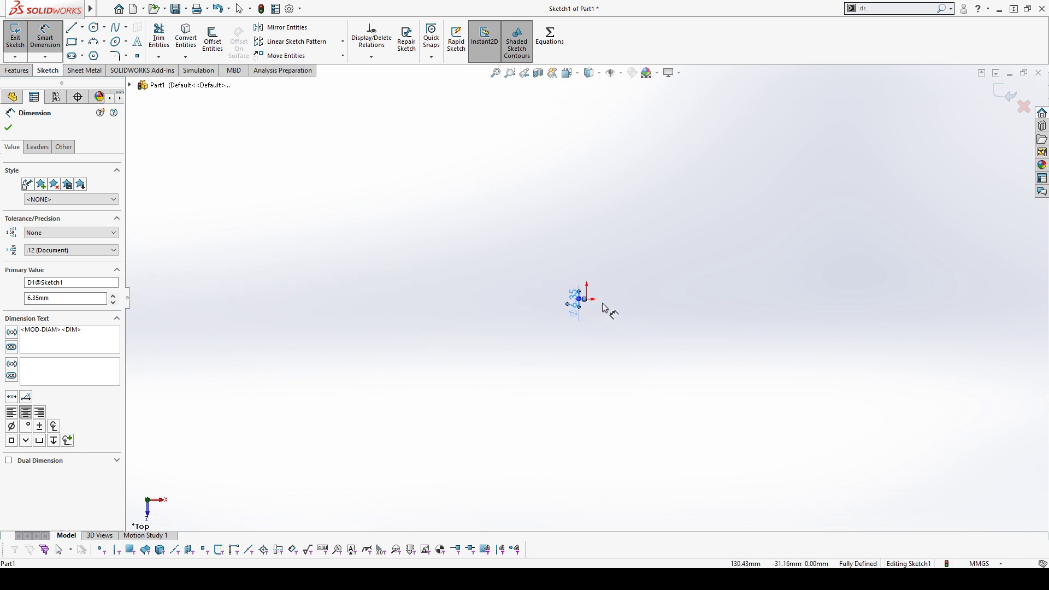
pyautogui.scroll(-5, 568, 281)
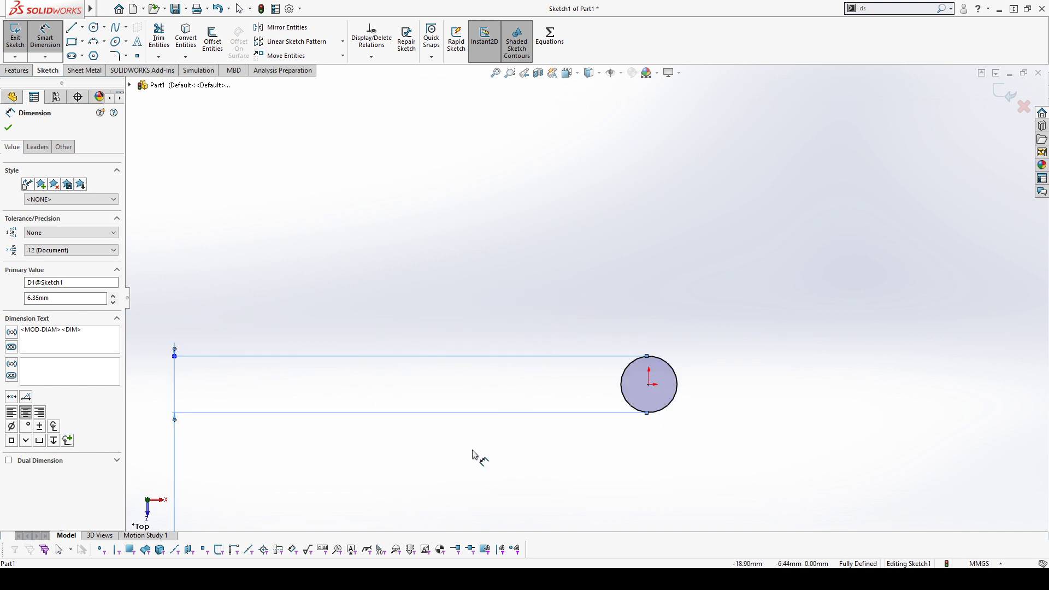
pyautogui.scroll(3, 470, 453)
pyautogui.moveTo(348, 517); pyautogui.dragTo(565, 354)
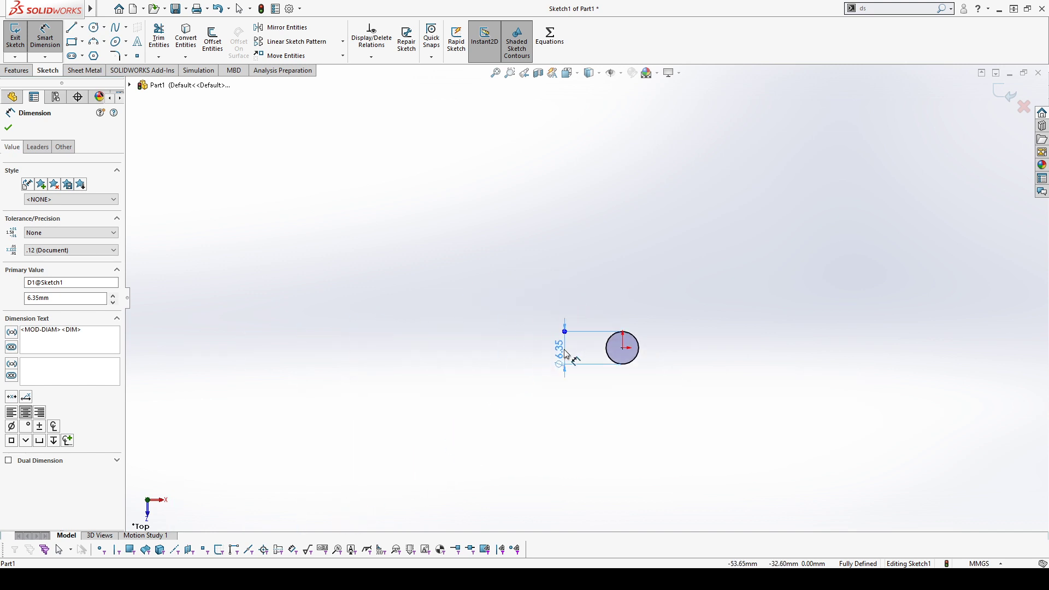
pyautogui.scroll(2, 665, 356)
pyautogui.scroll(-4, 666, 335)
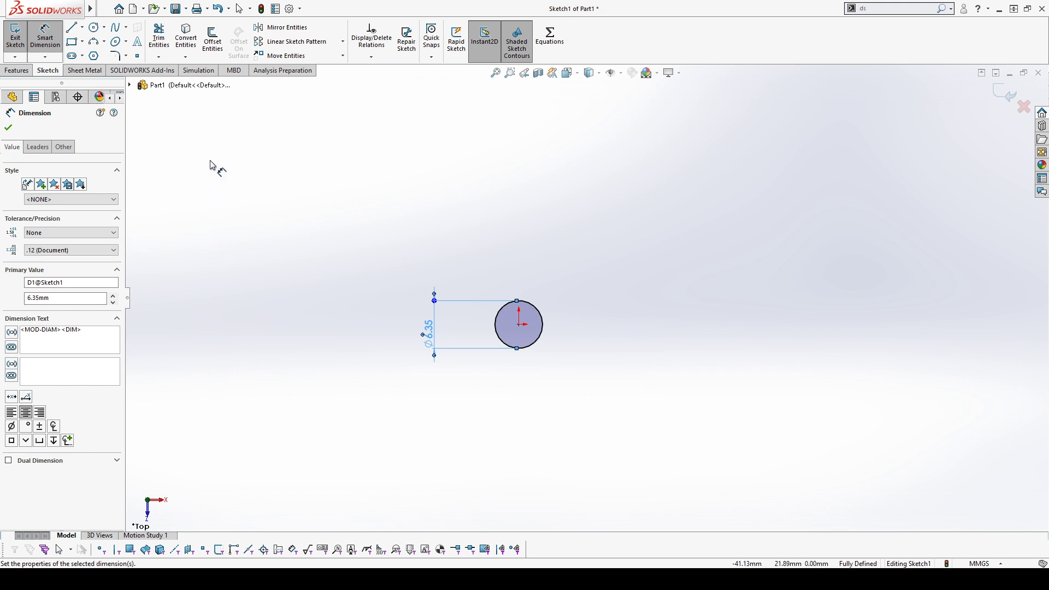
pyautogui.click(223, 179)
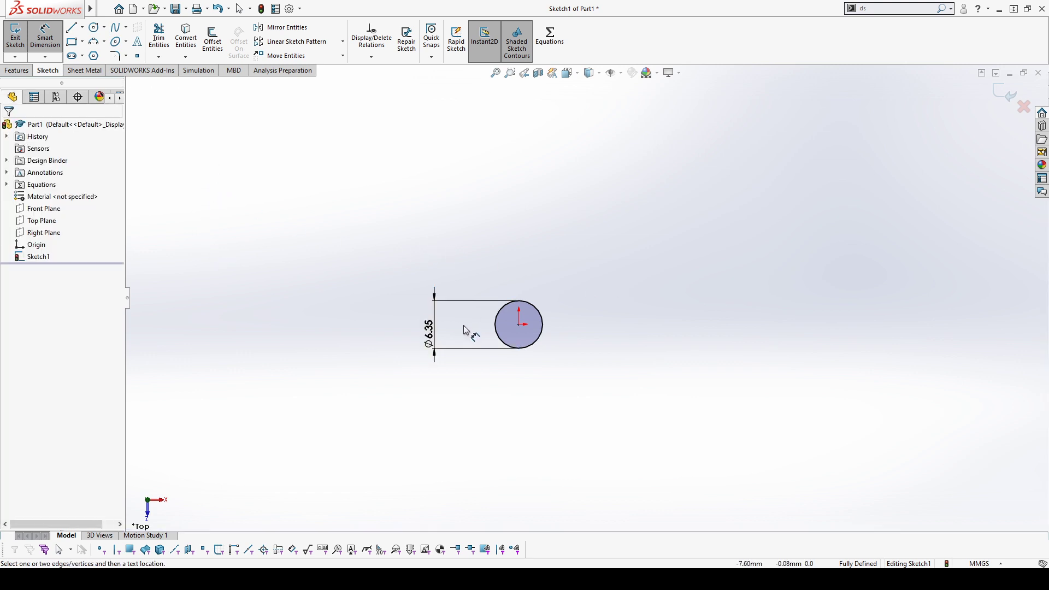
pyautogui.moveTo(469, 349); pyautogui.dragTo(462, 317)
pyautogui.click(498, 239)
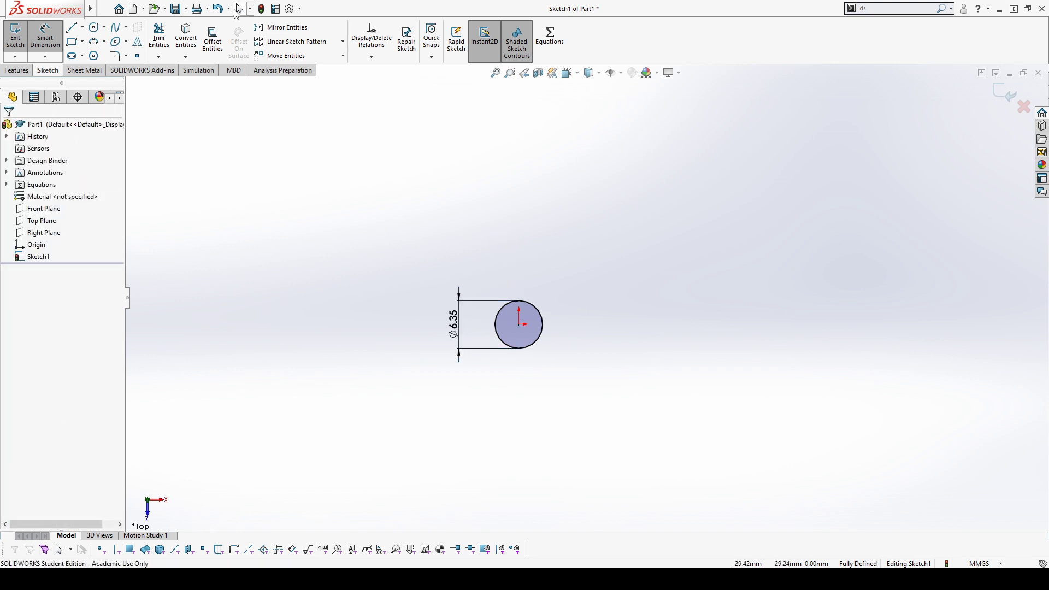
# Start a linear sketch pattern along the X-axis with 0.5 in spacing and 3 instances
pyautogui.click(306, 43)
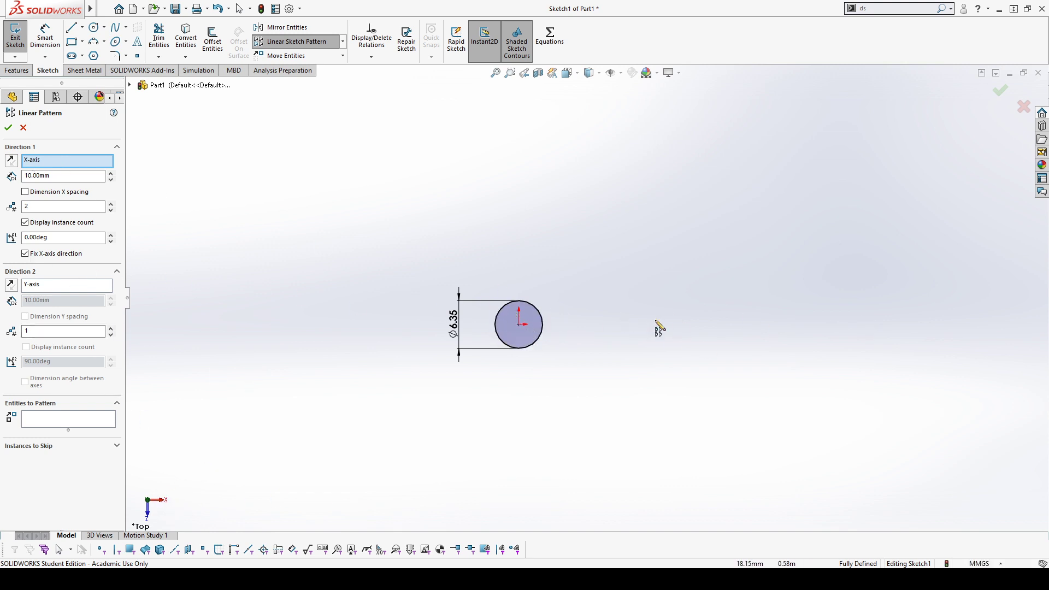
pyautogui.click(52, 175)
pyautogui.click(73, 178)
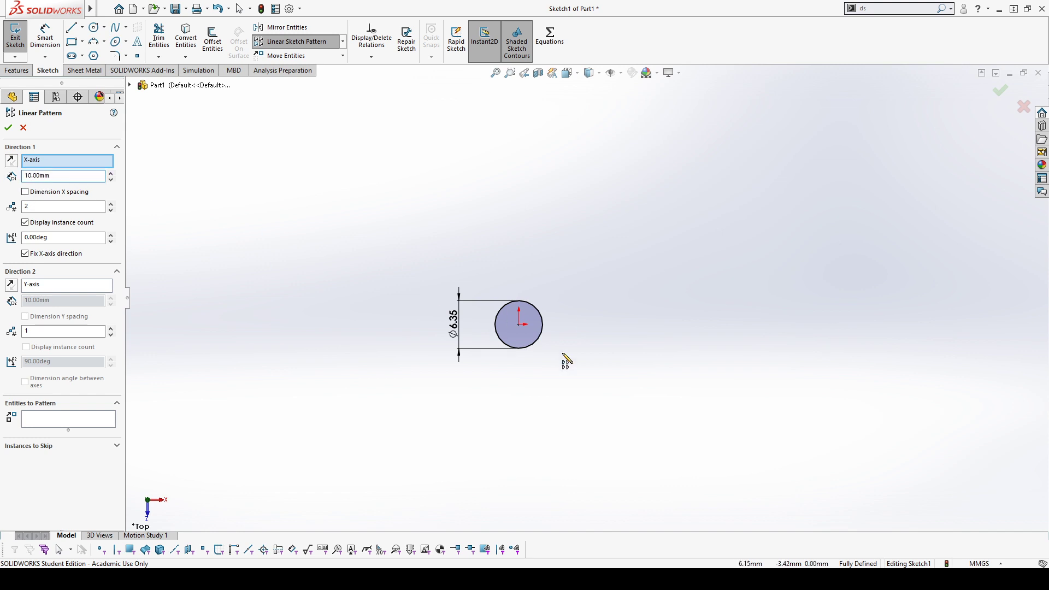
pyautogui.doubleClick(63, 177)
pyautogui.write('.')
pyautogui.write('5in')
pyautogui.press('Return')
pyautogui.doubleClick(27, 208)
pyautogui.write('2')
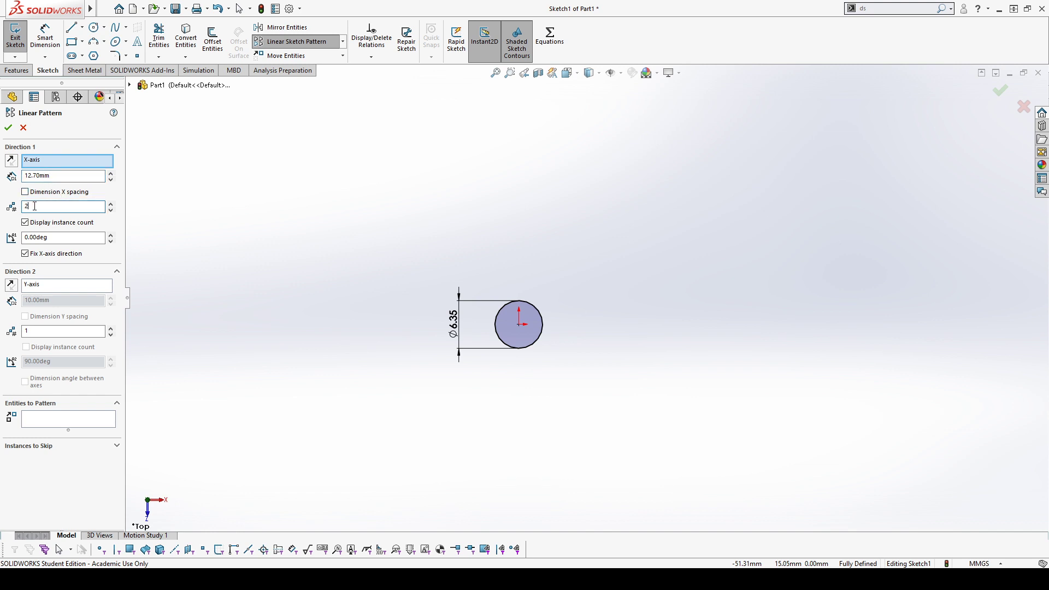
pyautogui.click(111, 204)
# Set the pattern's Y-axis direction to 3 instances with 0.5 in spacing
pyautogui.click(54, 283)
pyautogui.click(111, 329)
pyautogui.click(111, 328)
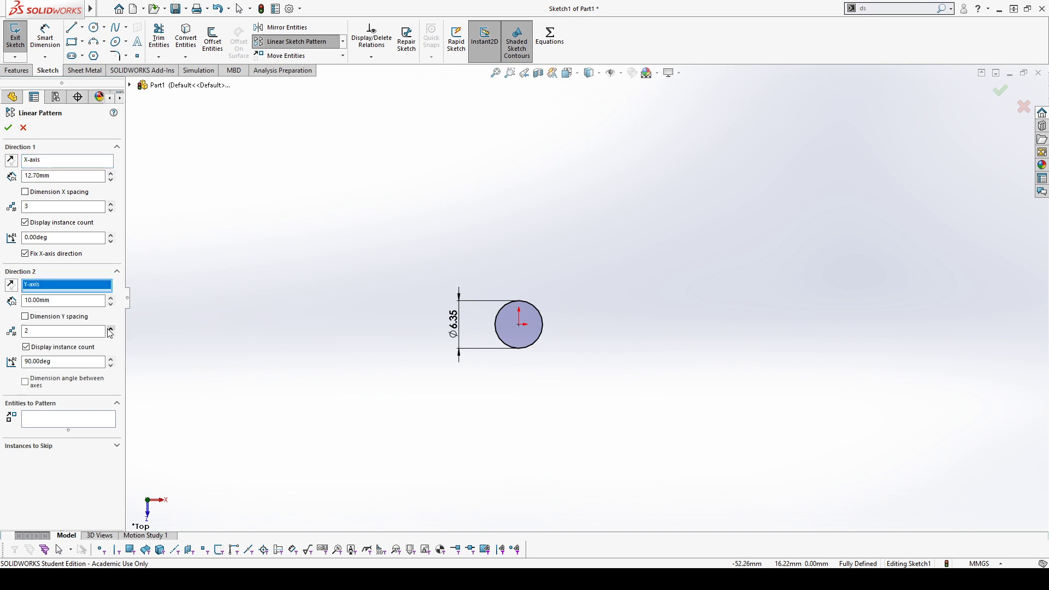
pyautogui.doubleClick(65, 300)
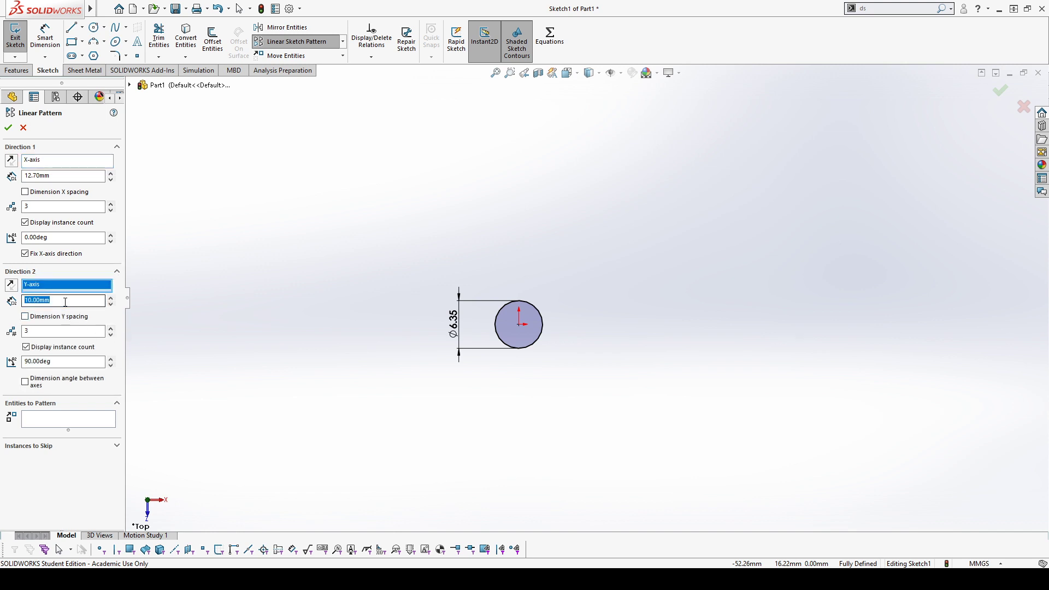
pyautogui.write('.5in')
pyautogui.press('Return')
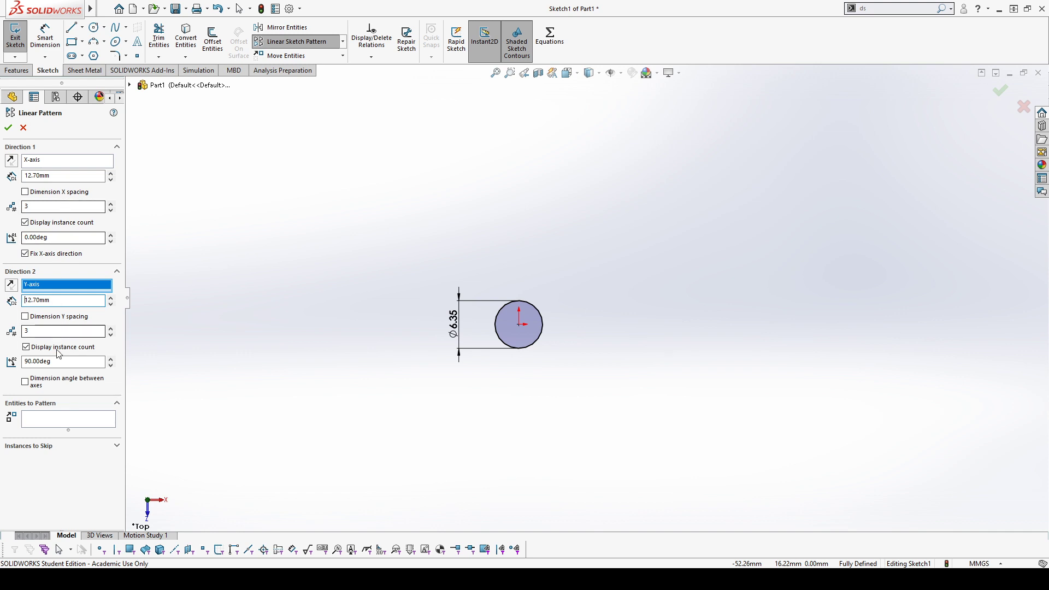
# Enable dimensioning of the X spacing and choose the circle as the entity to pattern
pyautogui.click(56, 194)
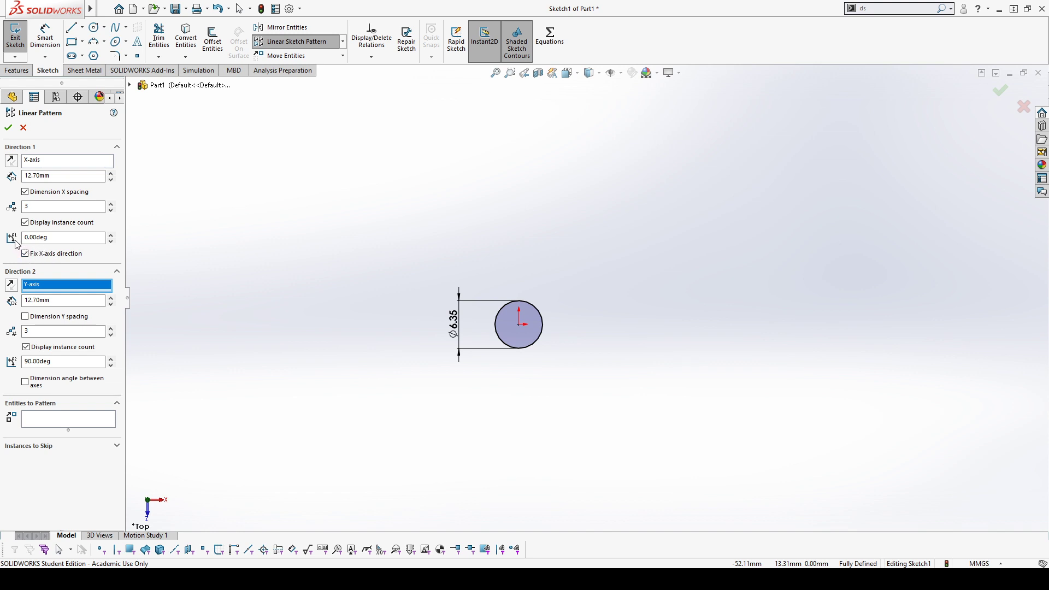
pyautogui.click(91, 420)
pyautogui.click(543, 329)
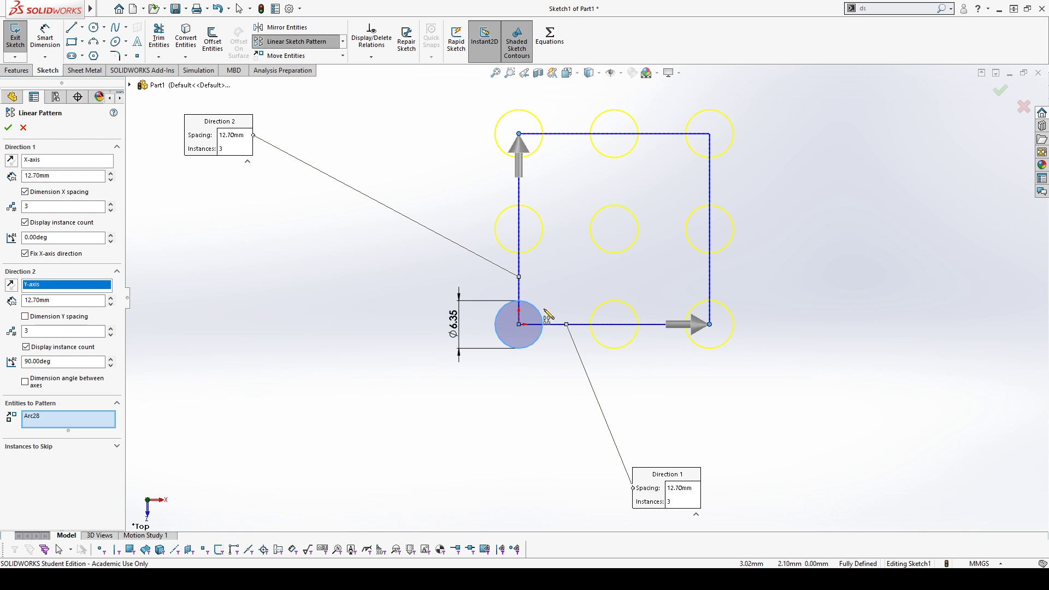
# Raise the X-axis direction's pattern angle in one-degree increments to 25 degrees
pyautogui.click(83, 255)
pyautogui.click(111, 236)
pyautogui.click(111, 235)
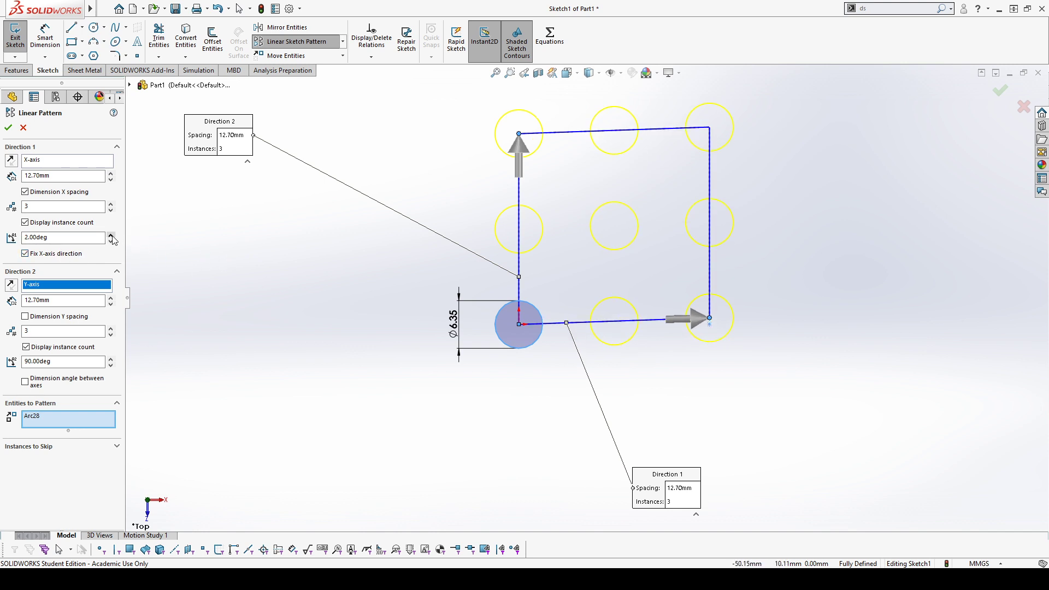
pyautogui.click(112, 235)
pyautogui.click(111, 236)
pyautogui.click(112, 236)
pyautogui.click(111, 236)
pyautogui.click(111, 235)
pyautogui.click(111, 236)
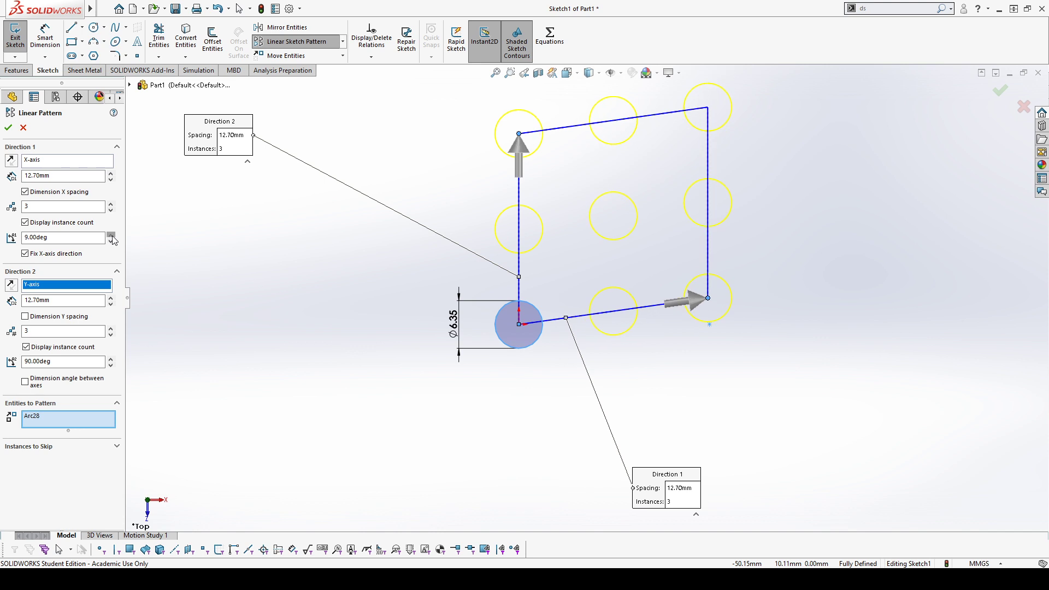
pyautogui.click(111, 235)
pyautogui.click(111, 236)
pyautogui.click(111, 235)
pyautogui.scroll(3, 544, 352)
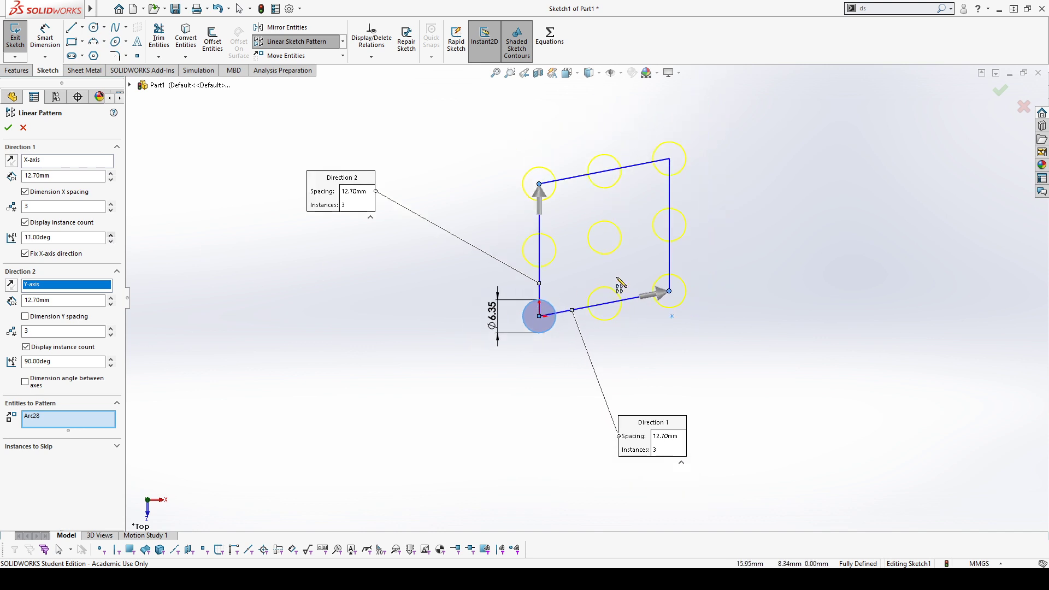
pyautogui.click(112, 236)
pyautogui.click(112, 235)
pyautogui.click(112, 236)
pyautogui.click(112, 235)
pyautogui.click(111, 236)
pyautogui.click(112, 236)
pyautogui.click(111, 235)
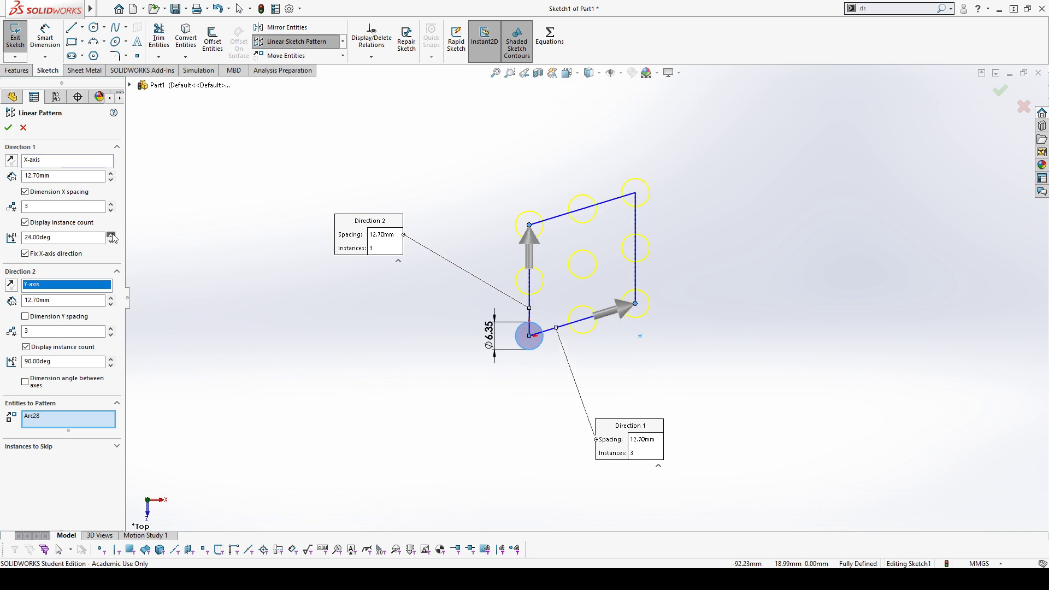
pyautogui.click(112, 235)
# Try a 30-degree angle for the X-axis pattern direction, and restore it to 0 degrees
pyautogui.doubleClick(55, 239)
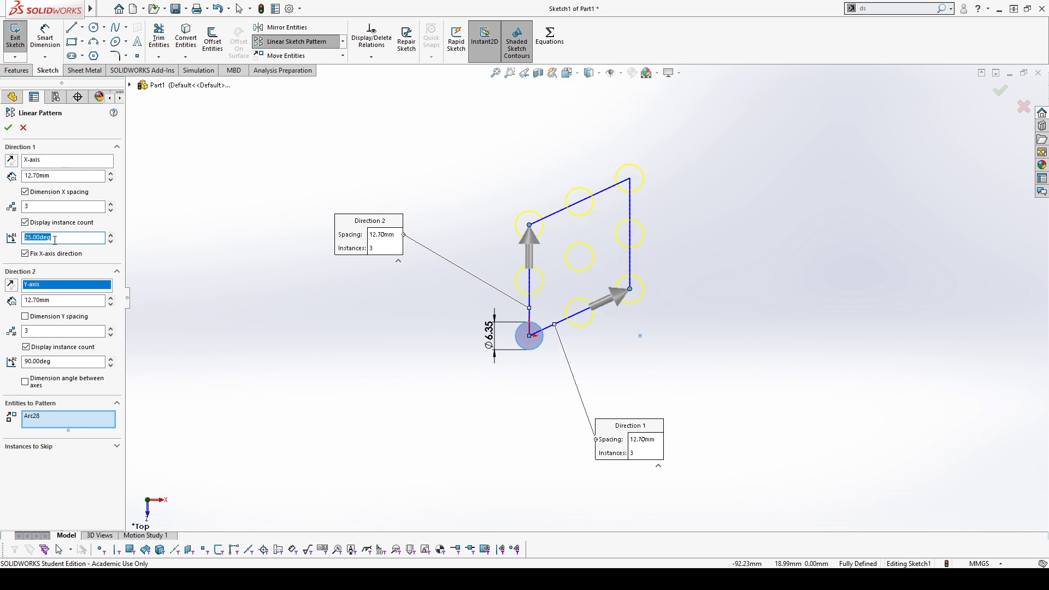
pyautogui.write('30')
pyautogui.press('Return')
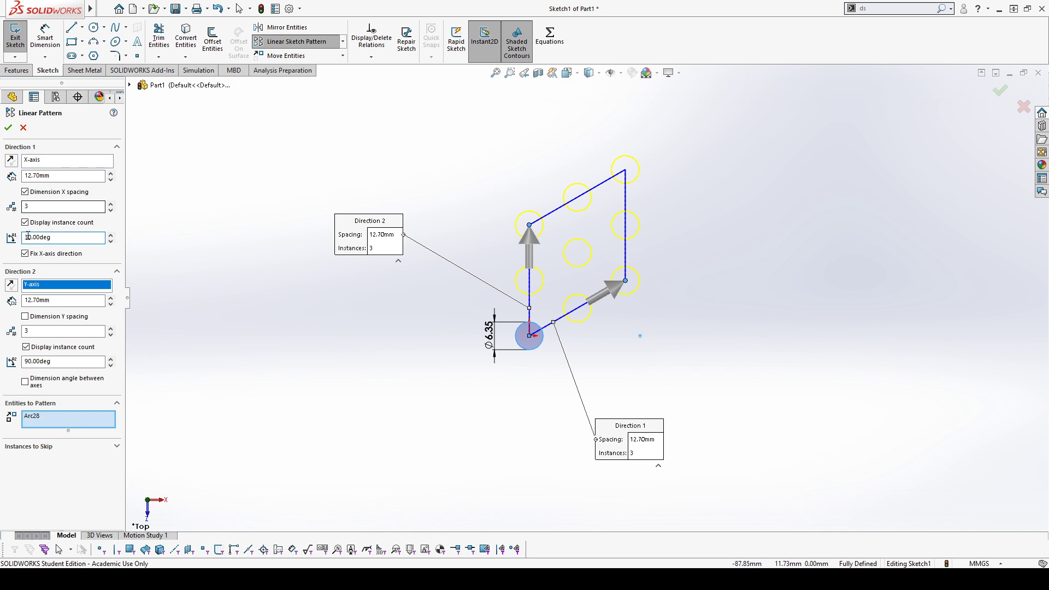
pyautogui.moveTo(28, 236); pyautogui.dragTo(62, 239)
pyautogui.write('0')
pyautogui.press('Return')
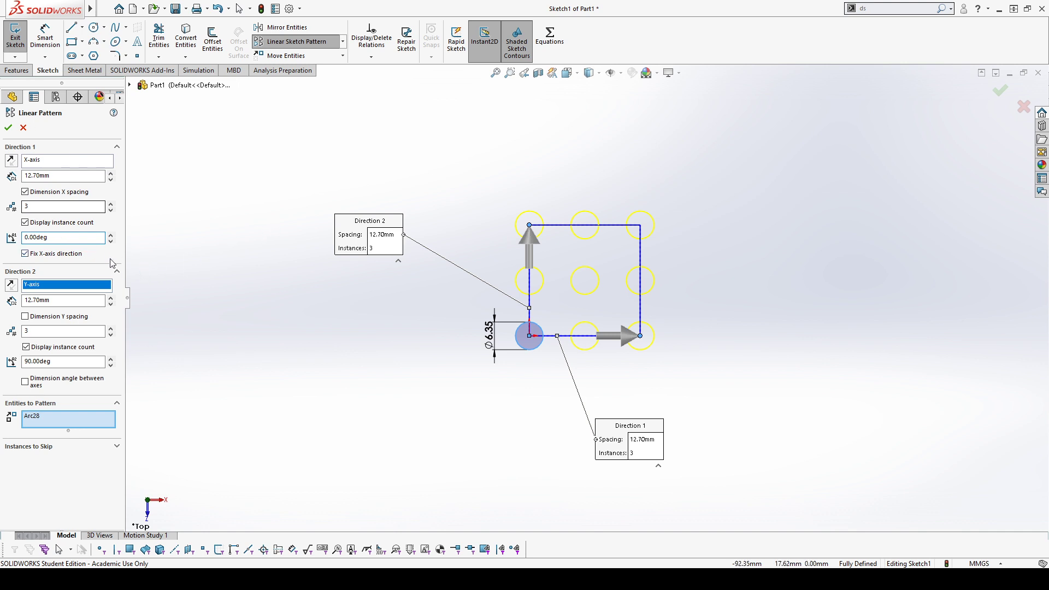
# Try a 60-degree angle for the Y-axis pattern direction, and restore it to 90 degrees
pyautogui.click(81, 364)
pyautogui.doubleClick(55, 364)
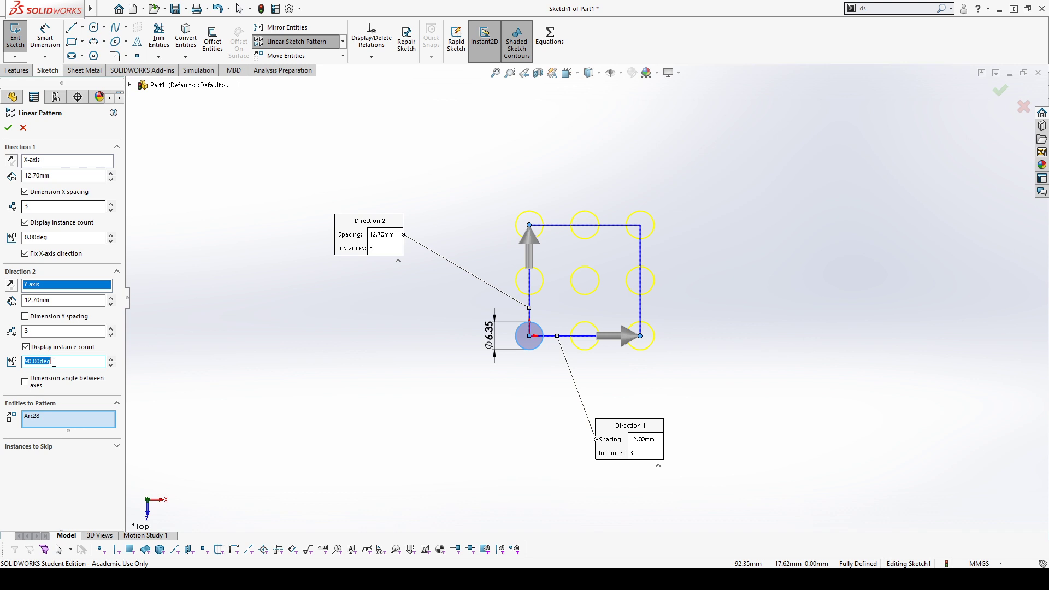
pyautogui.write('60')
pyautogui.press('Return')
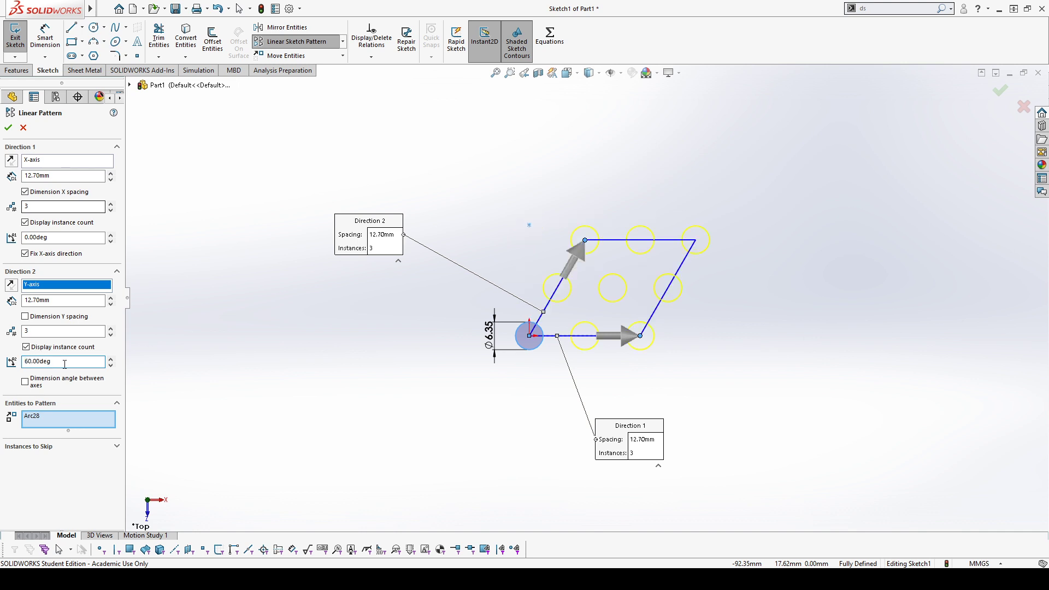
pyautogui.moveTo(64, 365); pyautogui.dragTo(1, 358)
pyautogui.write('90')
pyautogui.press('Return')
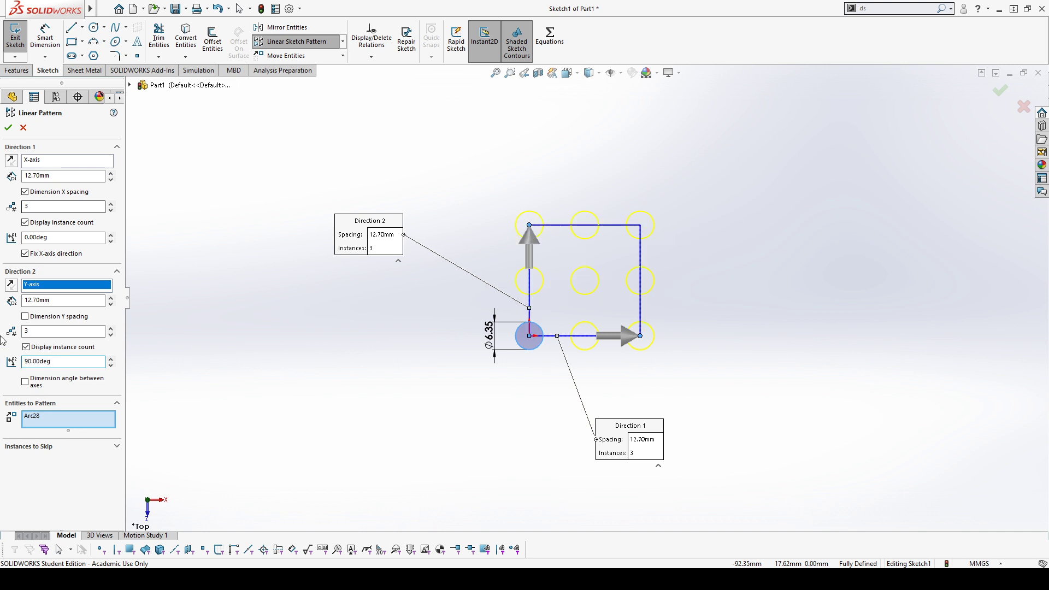
# Enable dimensioning of the pattern's Y spacing and of the angle between its axes
pyautogui.click(39, 315)
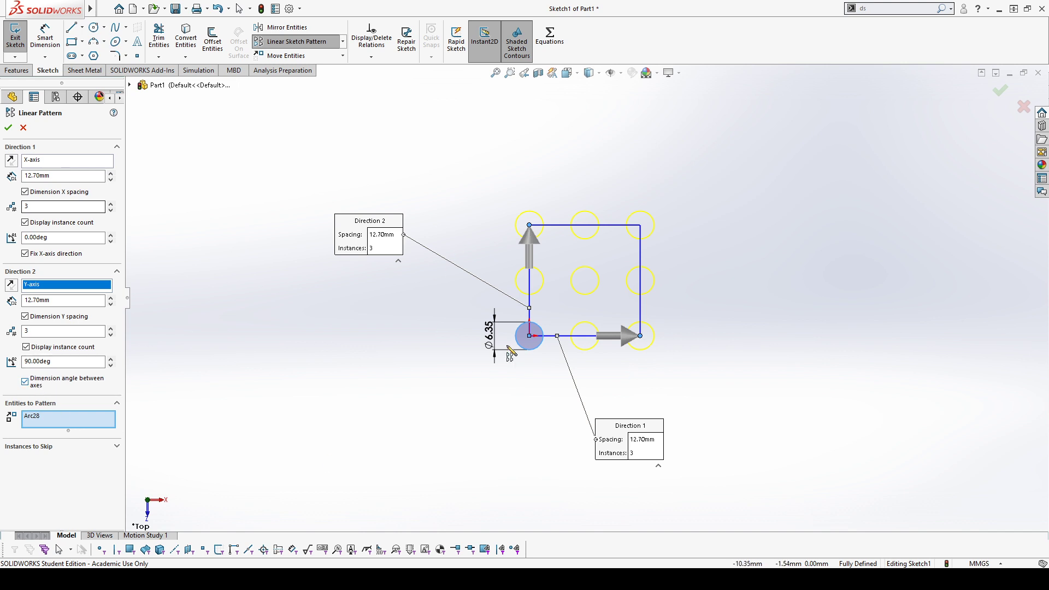
pyautogui.click(68, 447)
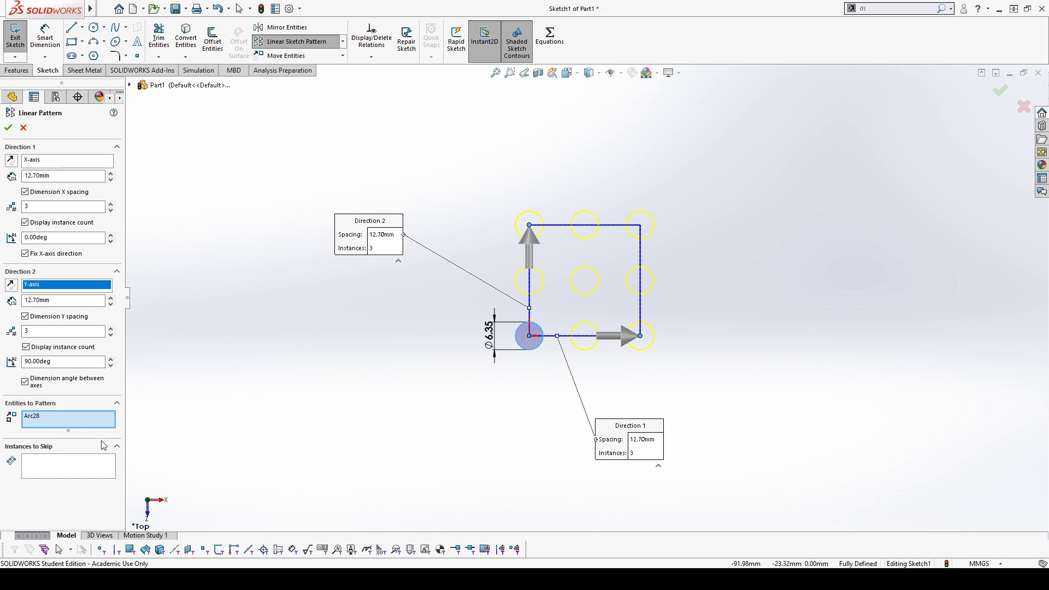
pyautogui.click(116, 404)
pyautogui.click(115, 404)
pyautogui.click(117, 446)
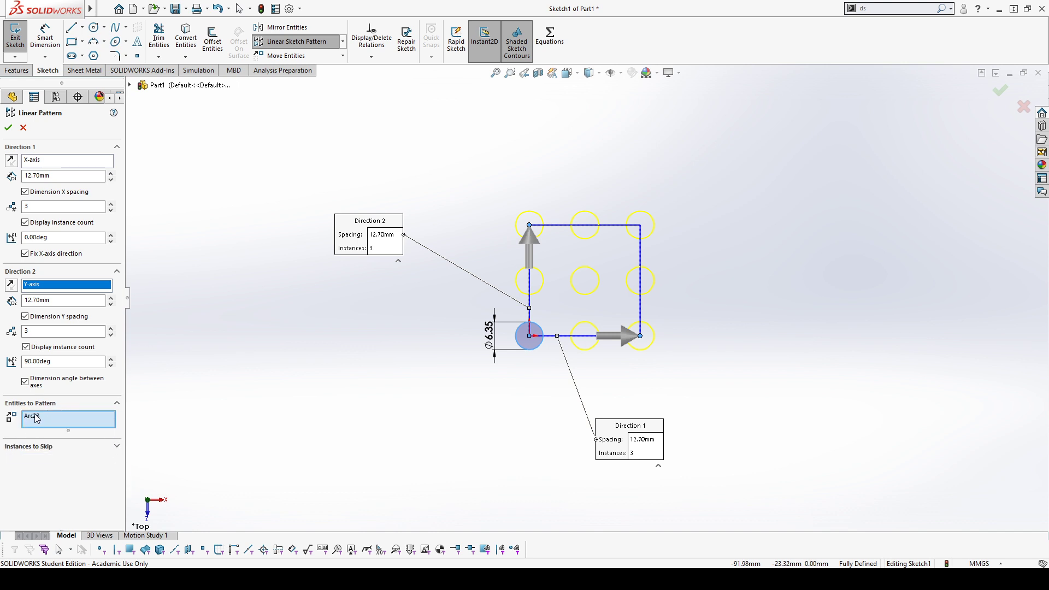
pyautogui.click(39, 418)
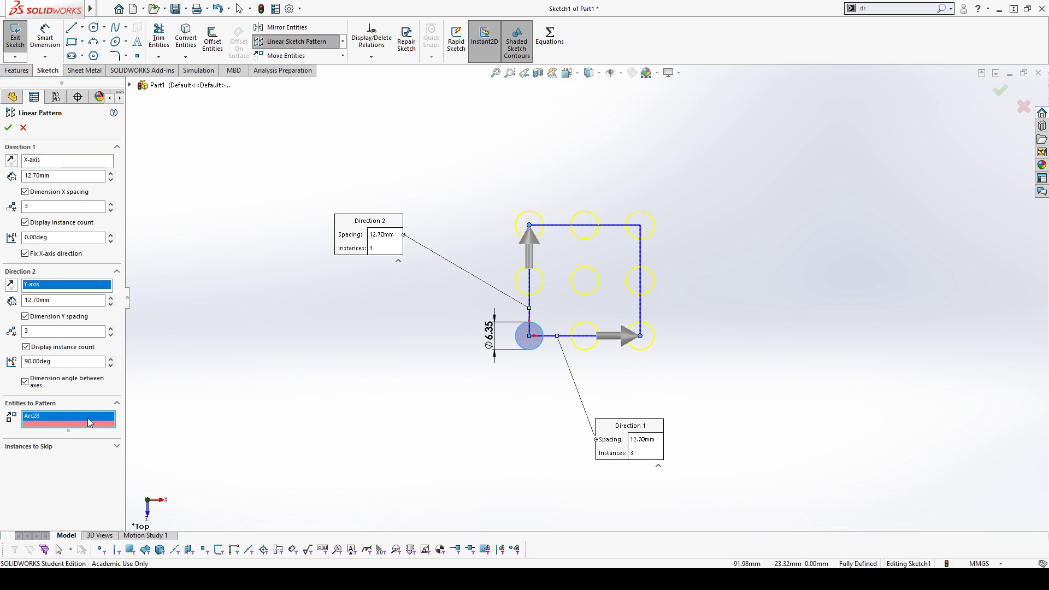
# Skip the centre instance (2,2) of the circle pattern and accept the linear pattern
pyautogui.click(89, 448)
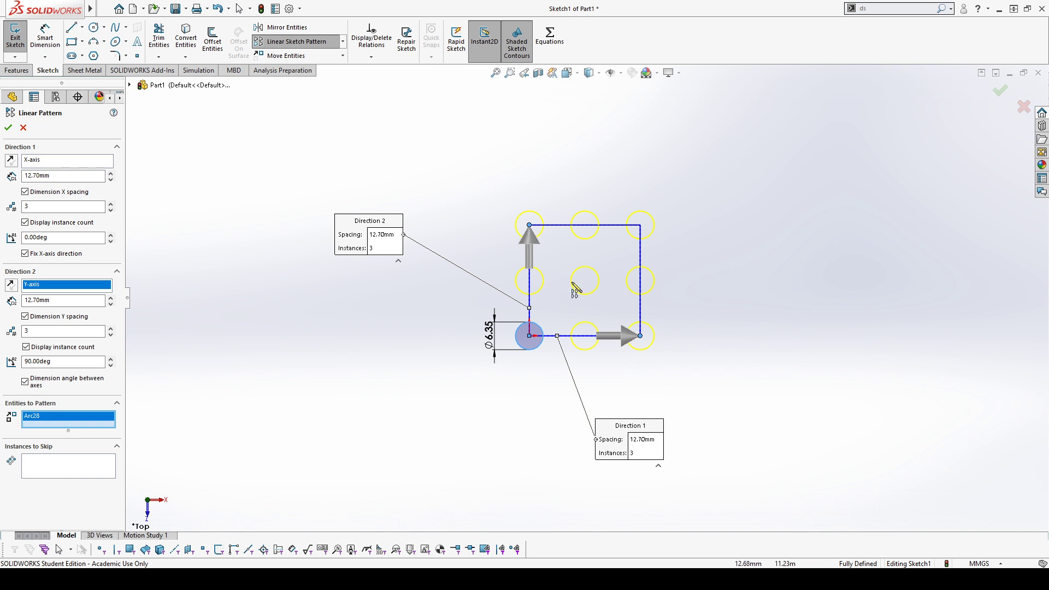
pyautogui.click(75, 473)
pyautogui.click(584, 282)
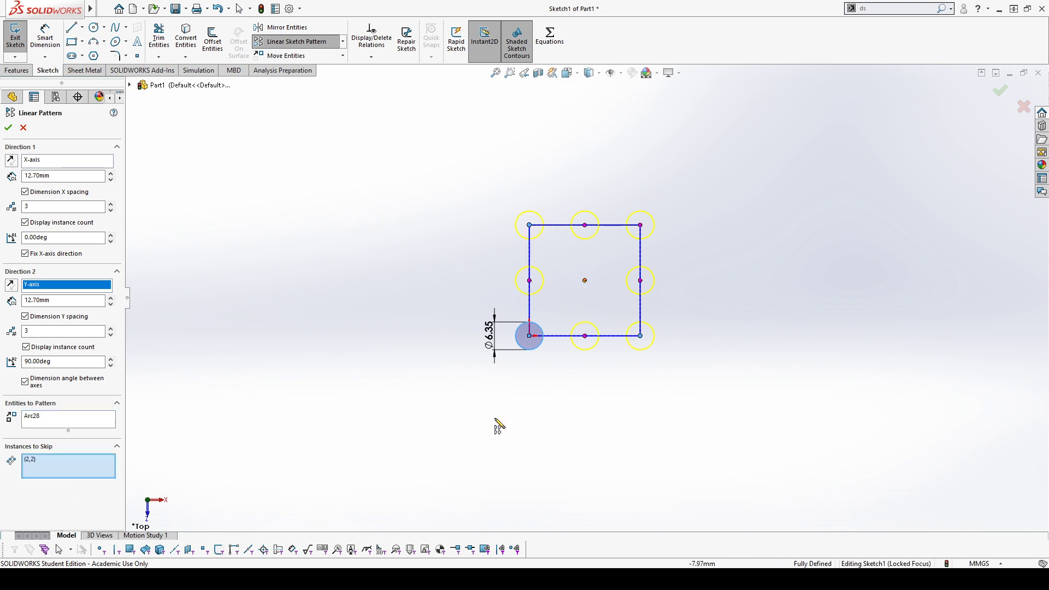
pyautogui.click(585, 281)
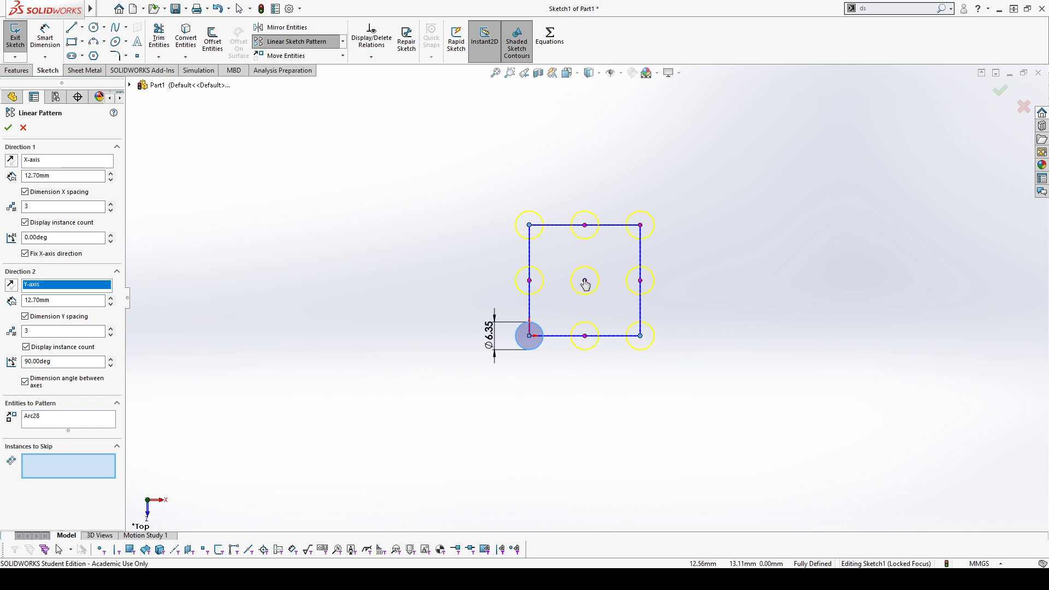
pyautogui.click(585, 282)
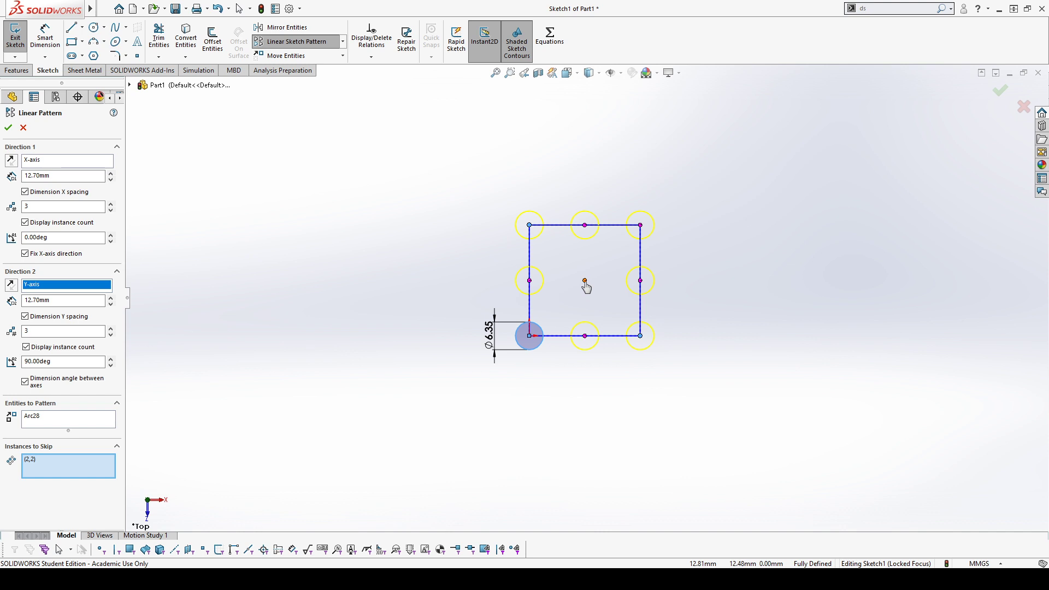
pyautogui.click(9, 129)
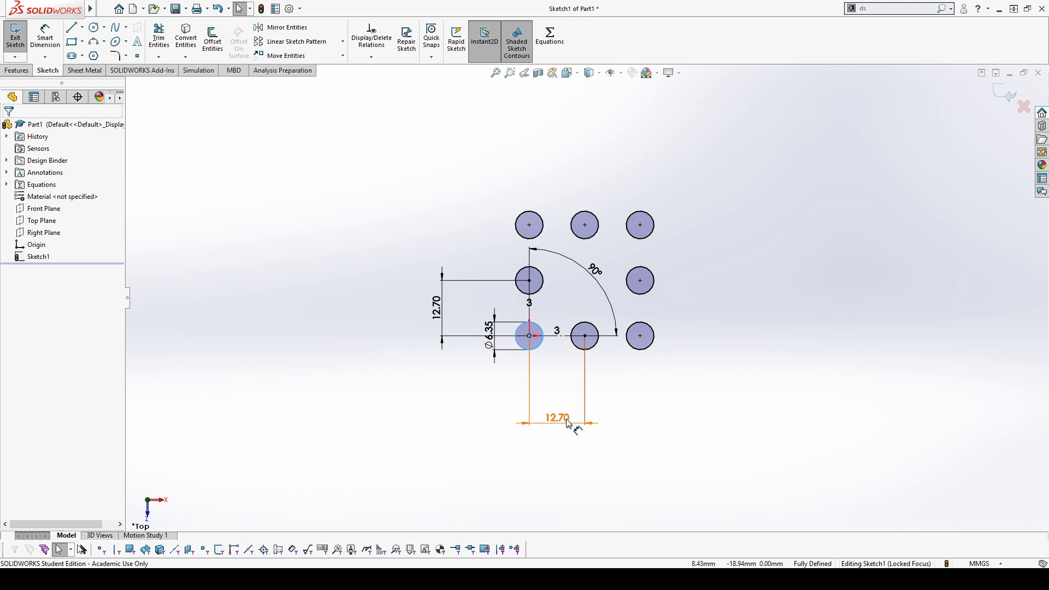
# Move the horizontal and vertical spacing dimensions closer to the patterned circles
pyautogui.moveTo(569, 424); pyautogui.dragTo(562, 376)
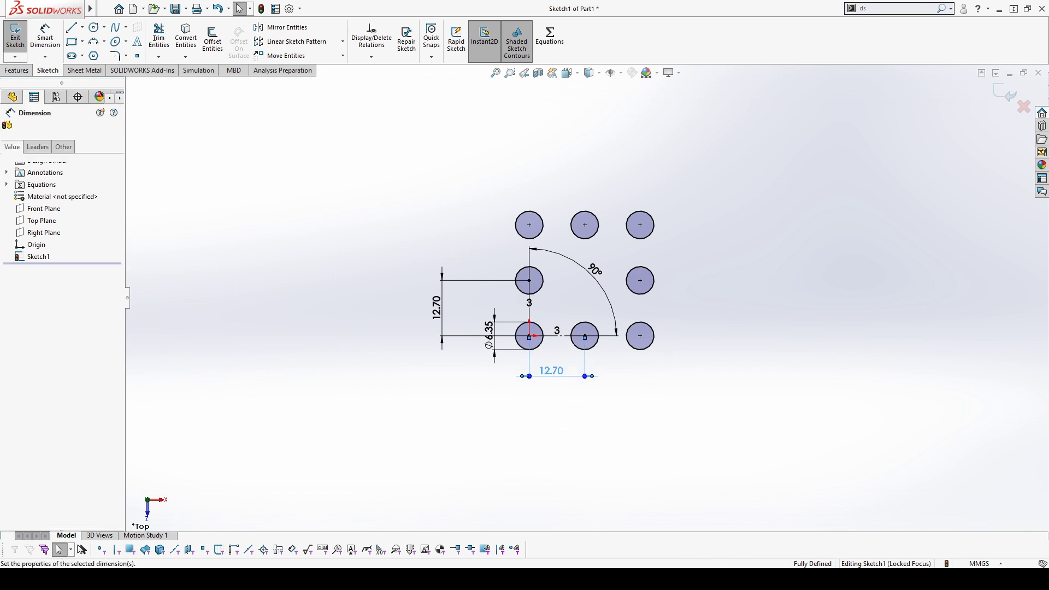
pyautogui.moveTo(439, 311); pyautogui.dragTo(464, 312)
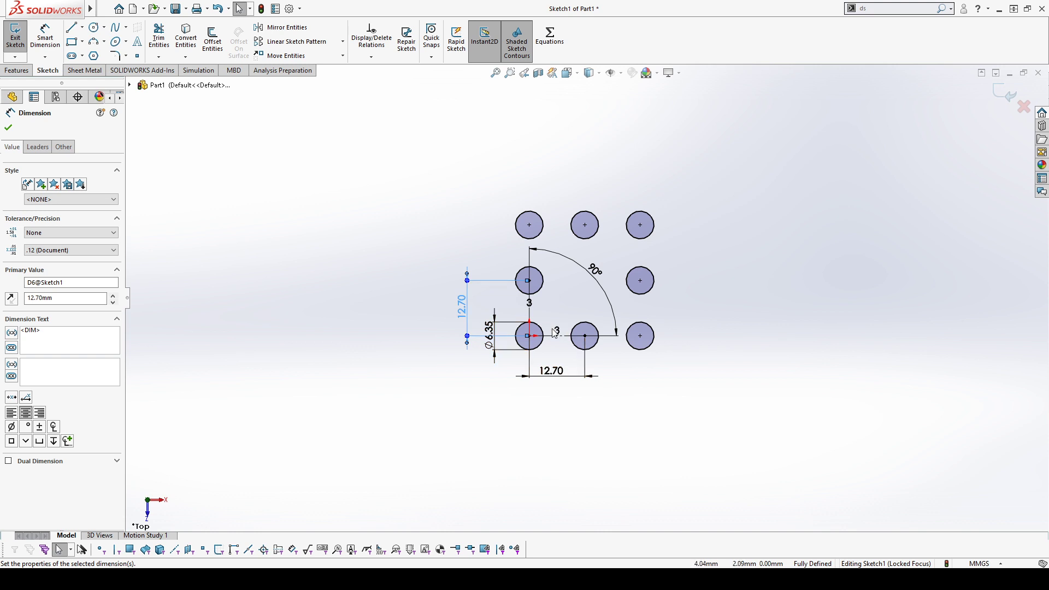
pyautogui.click(530, 304)
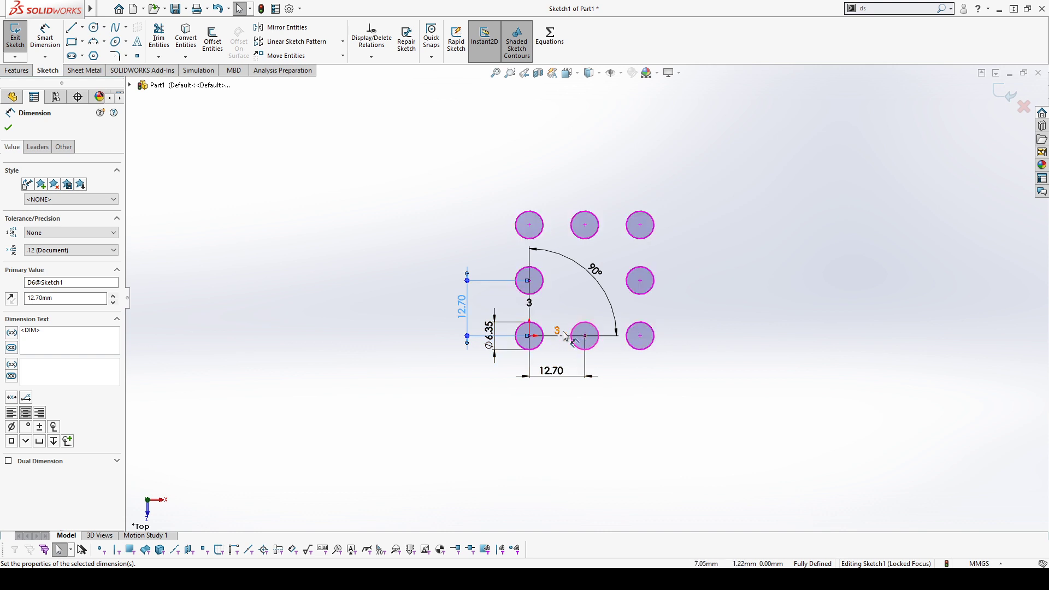
pyautogui.click(597, 277)
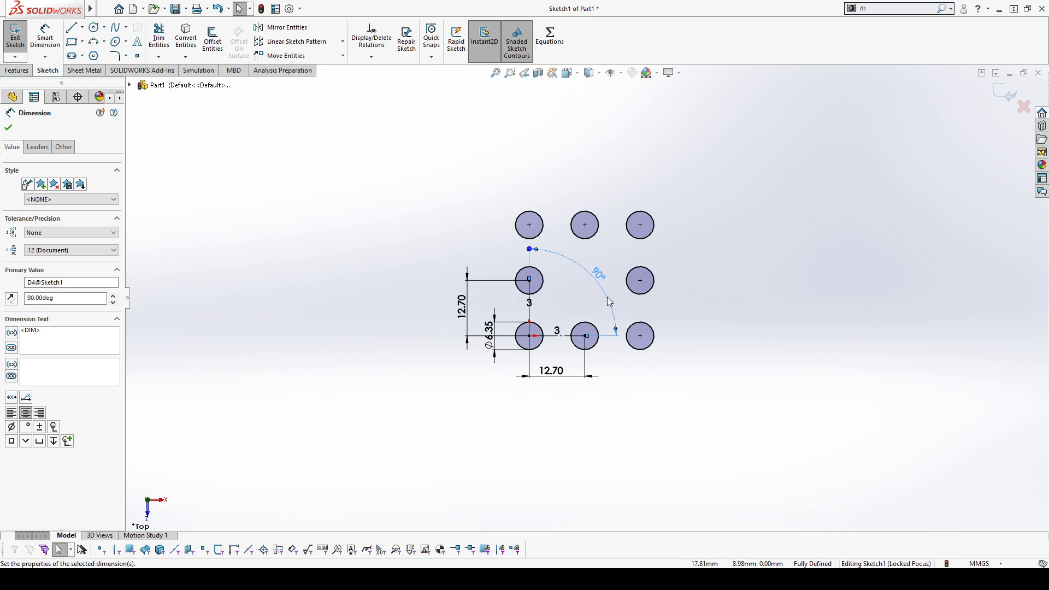
pyautogui.press('Escape')
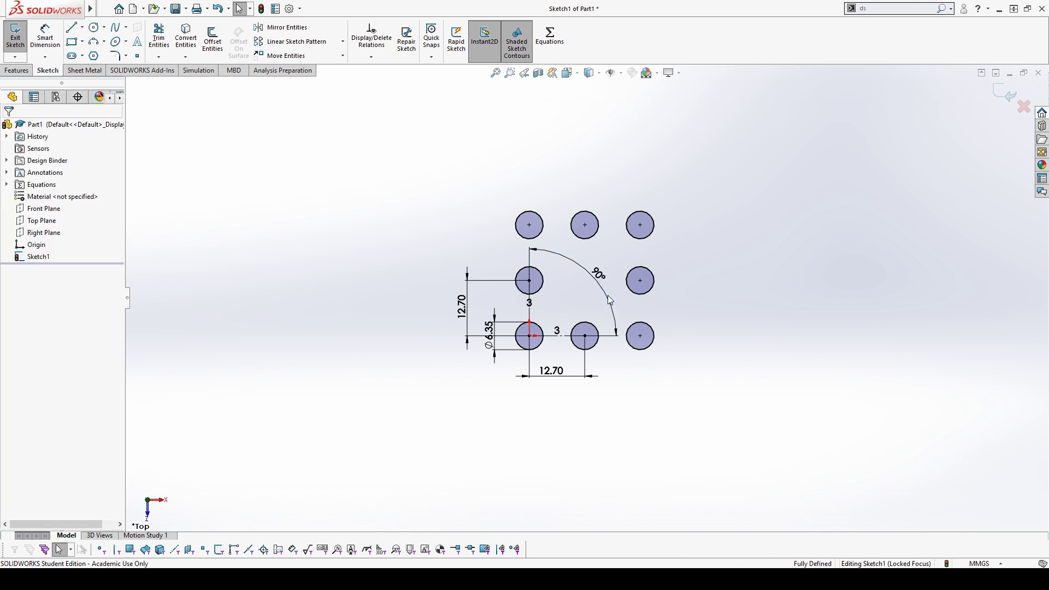
# Replace the 90° angle dimension with a perpendicular relation between the pattern's two construction lines
pyautogui.click(617, 328)
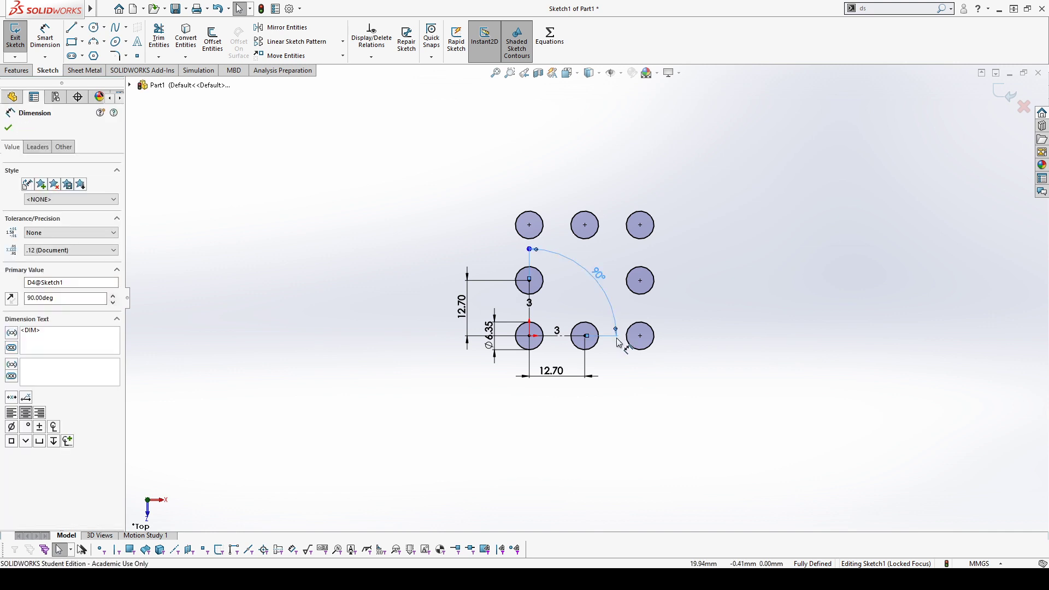
pyautogui.press('Delete')
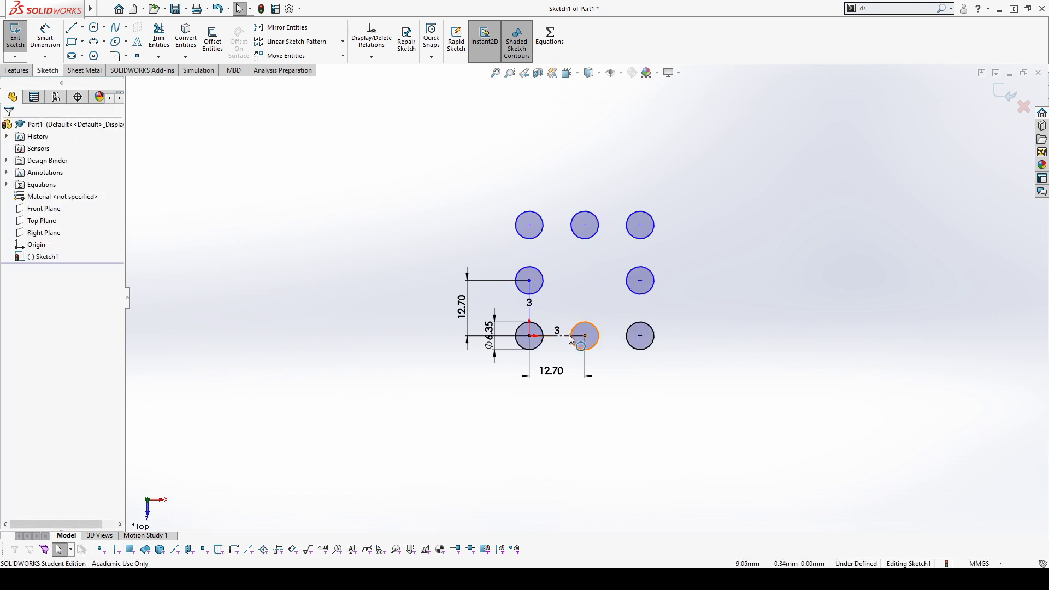
pyautogui.scroll(-5, 569, 339)
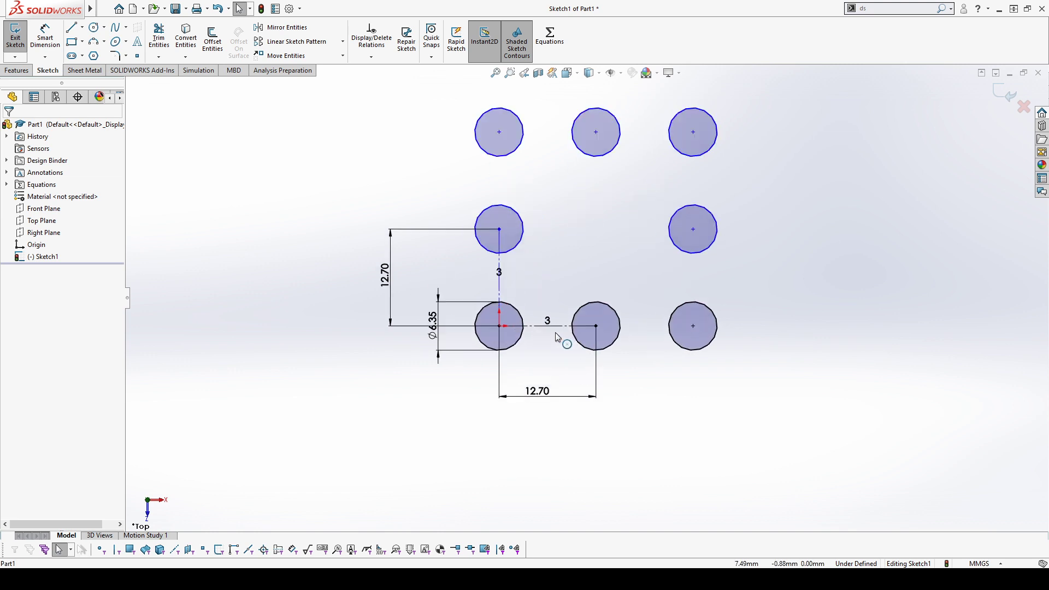
pyautogui.click(579, 322)
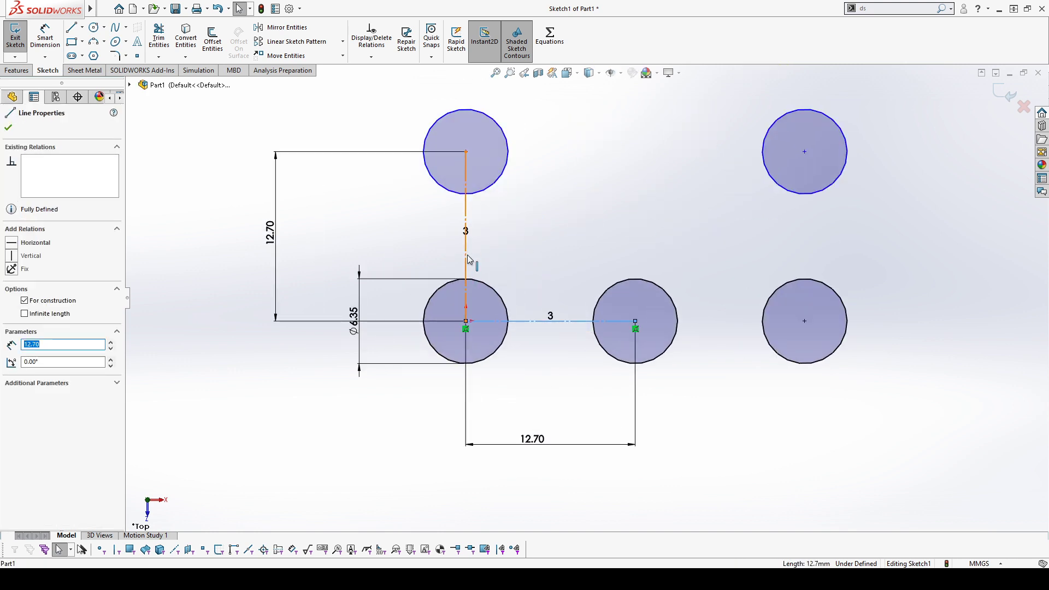
pyautogui.keyDown('ctrl'); pyautogui.click(466, 259); pyautogui.keyUp('ctrl')
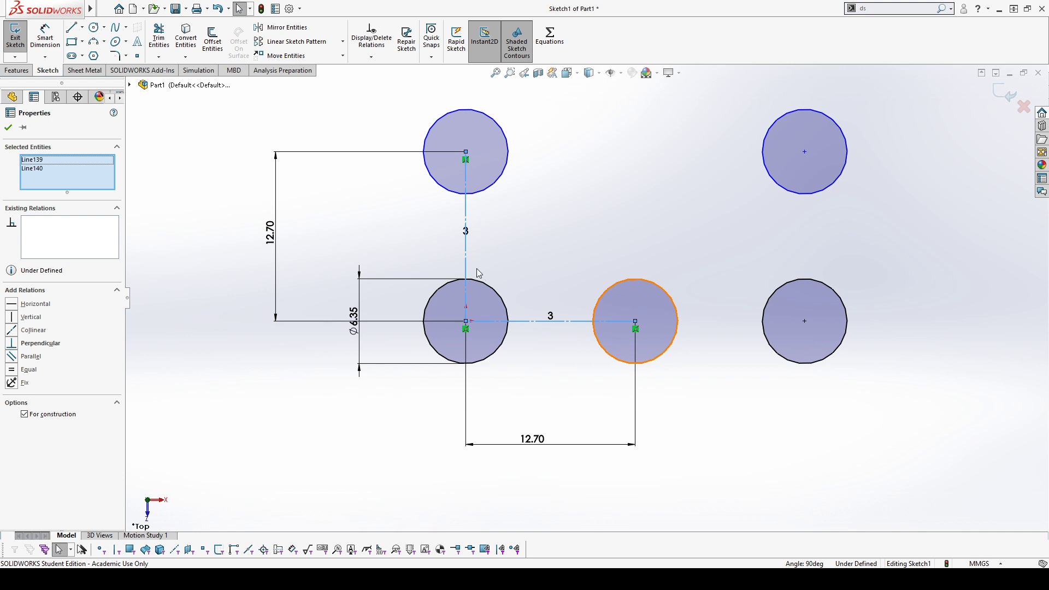
pyautogui.click(14, 349)
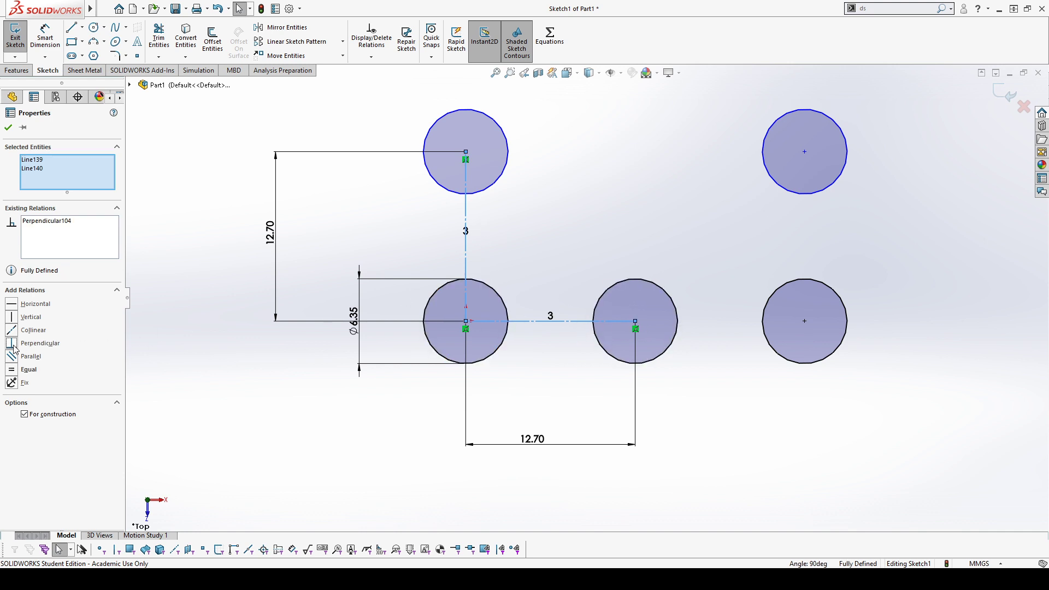
pyautogui.click(785, 450)
# Replace the vertical spacing dimension with an equal relation between the pattern's two construction lines
pyautogui.scroll(2, 672, 409)
pyautogui.scroll(2, 672, 409)
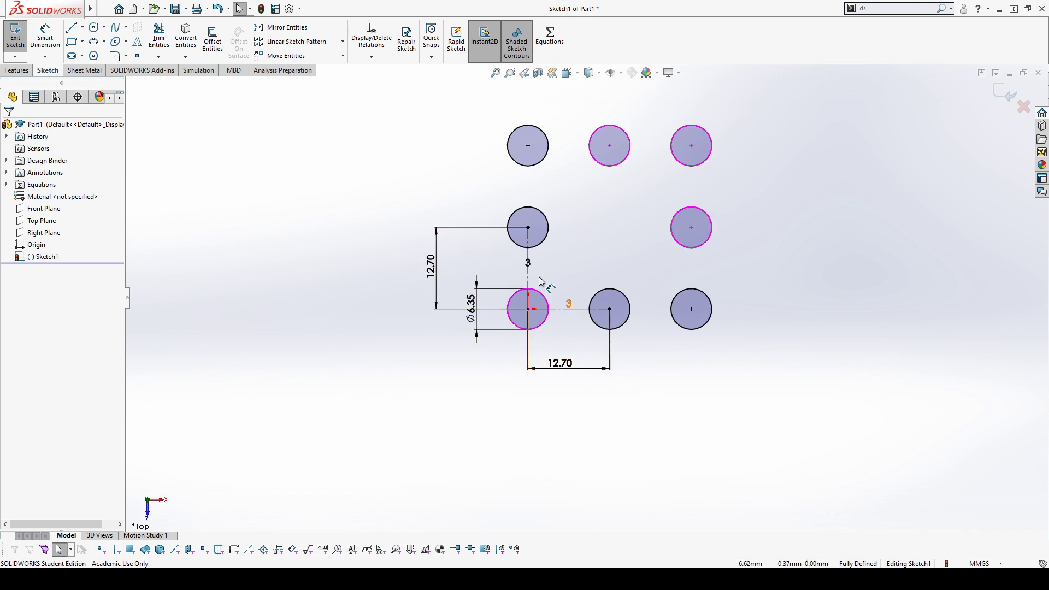
pyautogui.click(502, 230)
pyautogui.press('Delete')
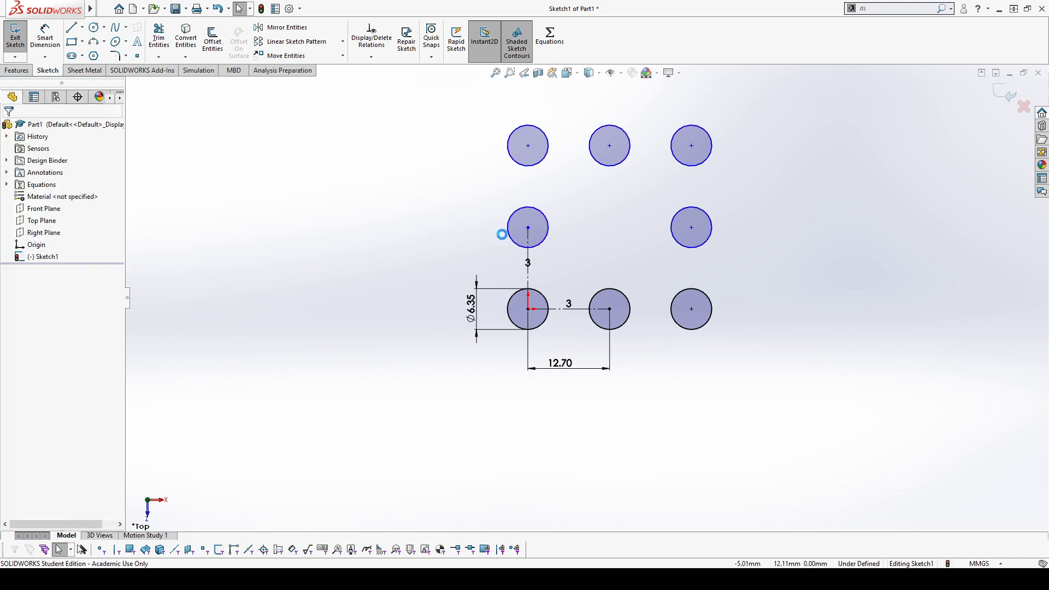
pyautogui.click(529, 281)
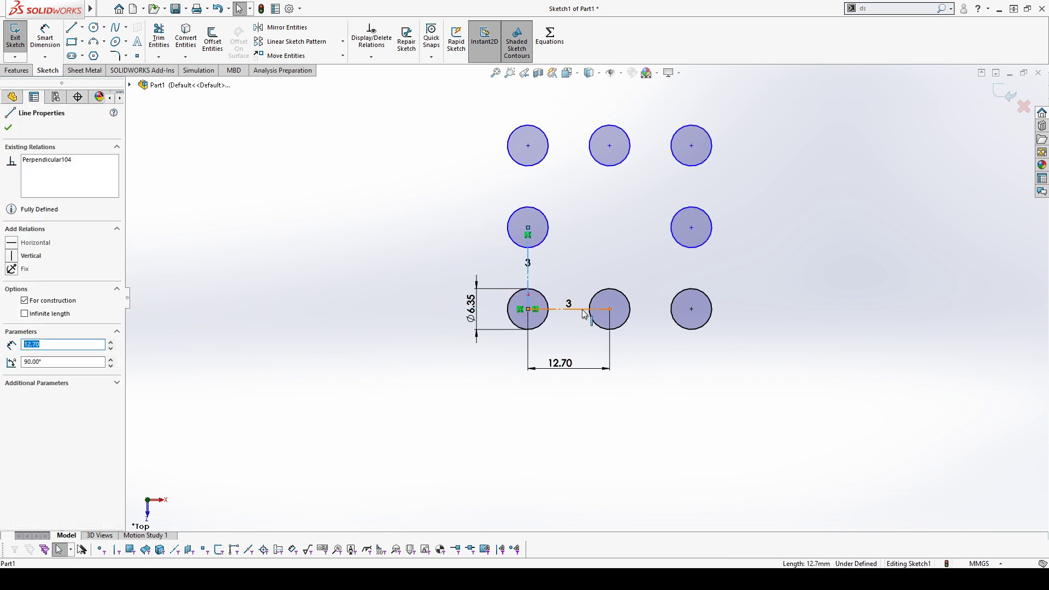
pyautogui.keyDown('ctrl'); pyautogui.click(581, 309); pyautogui.keyUp('ctrl')
pyautogui.click(28, 370)
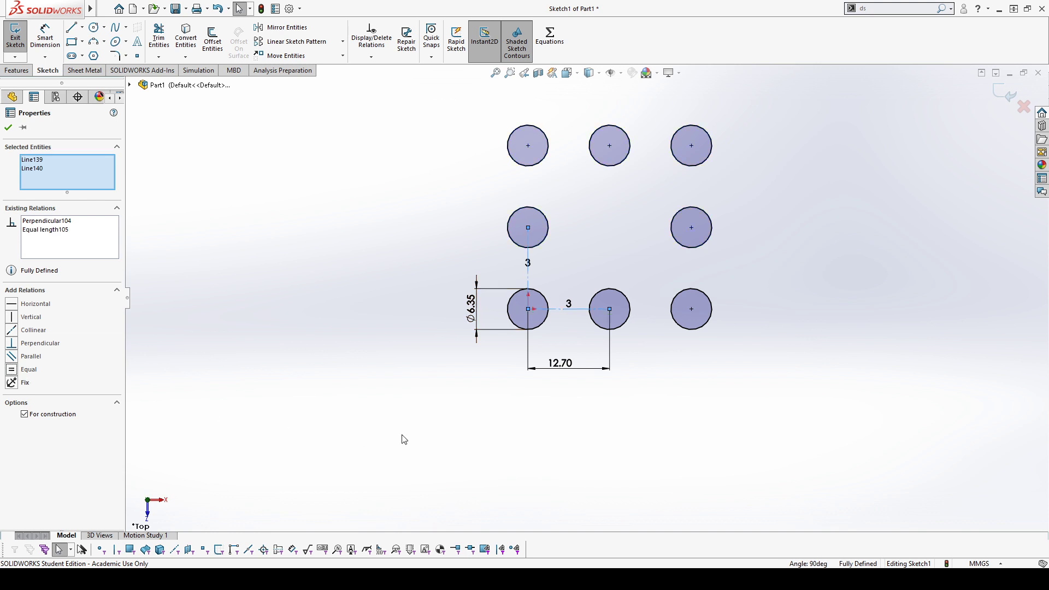
pyautogui.click(702, 442)
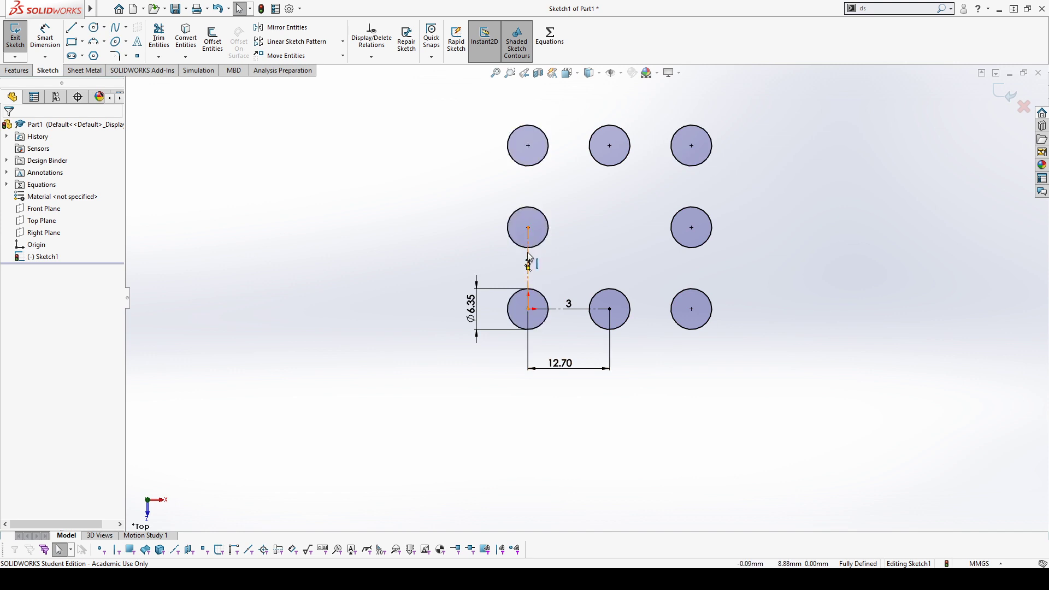
# Set the horizontal spacing dimension between the patterned circles to 0.75 in
pyautogui.click(561, 310)
pyautogui.click(812, 384)
pyautogui.click(566, 365)
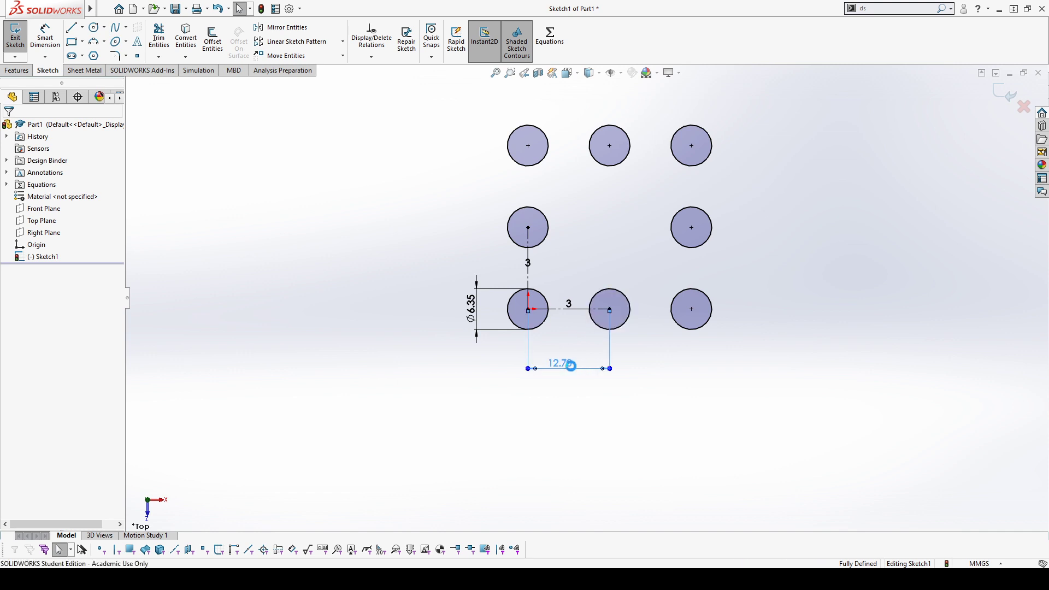
pyautogui.click(725, 370)
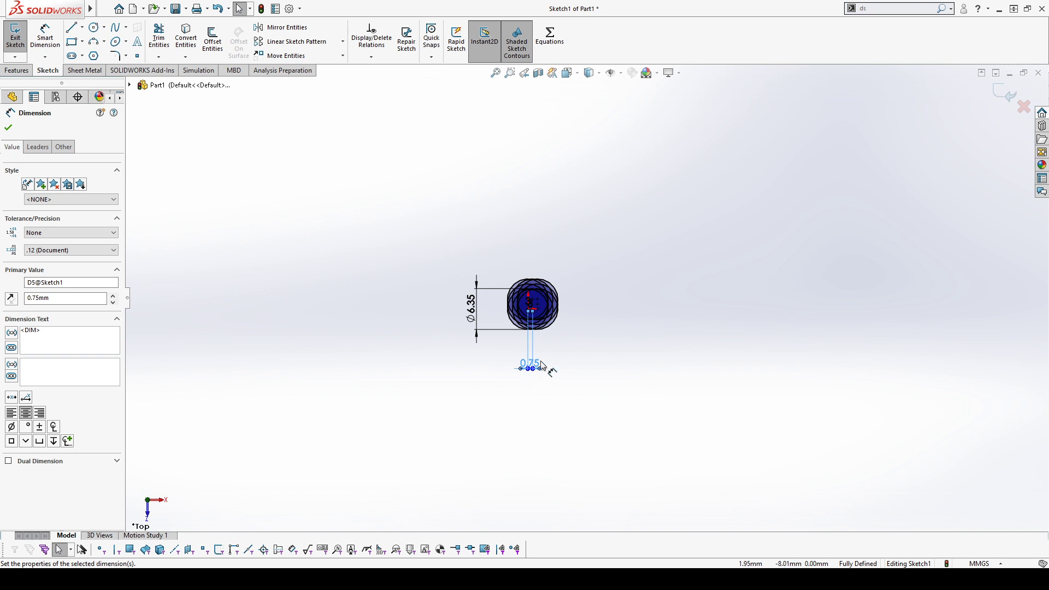
pyautogui.doubleClick(542, 365)
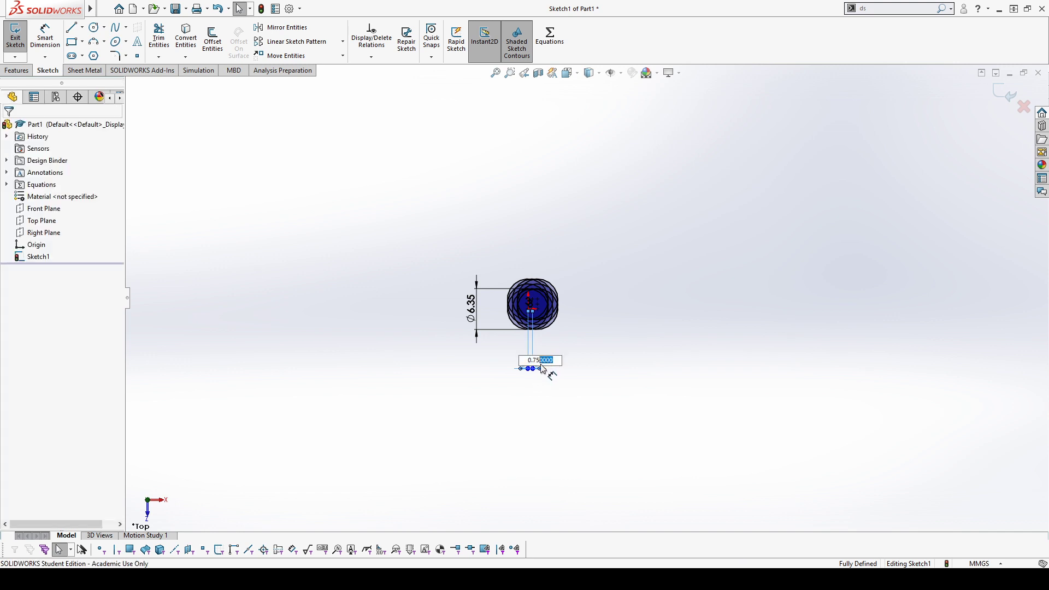
pyautogui.write('in')
pyautogui.press('Return')
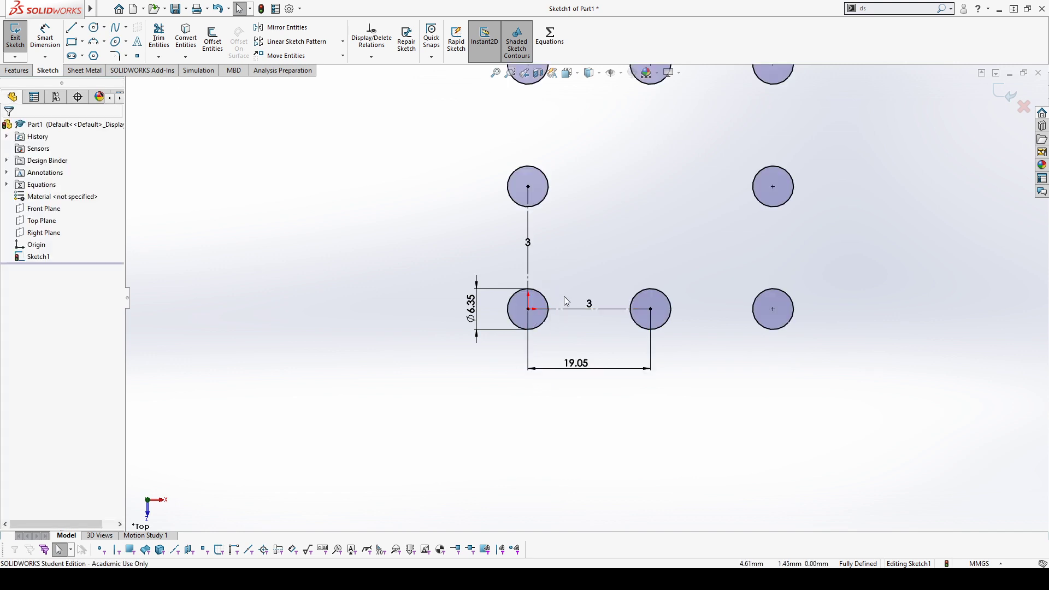
# Set the diameter of the patterned circles to 12.70 mm
pyautogui.scroll(5, 583, 298)
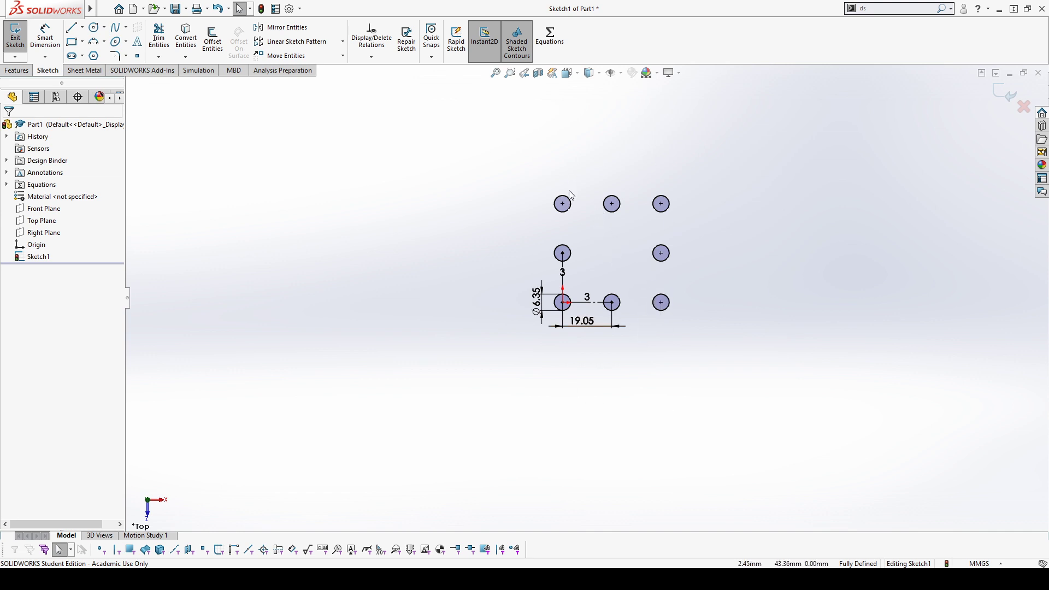
pyautogui.scroll(-5, 593, 306)
pyautogui.scroll(3, 601, 317)
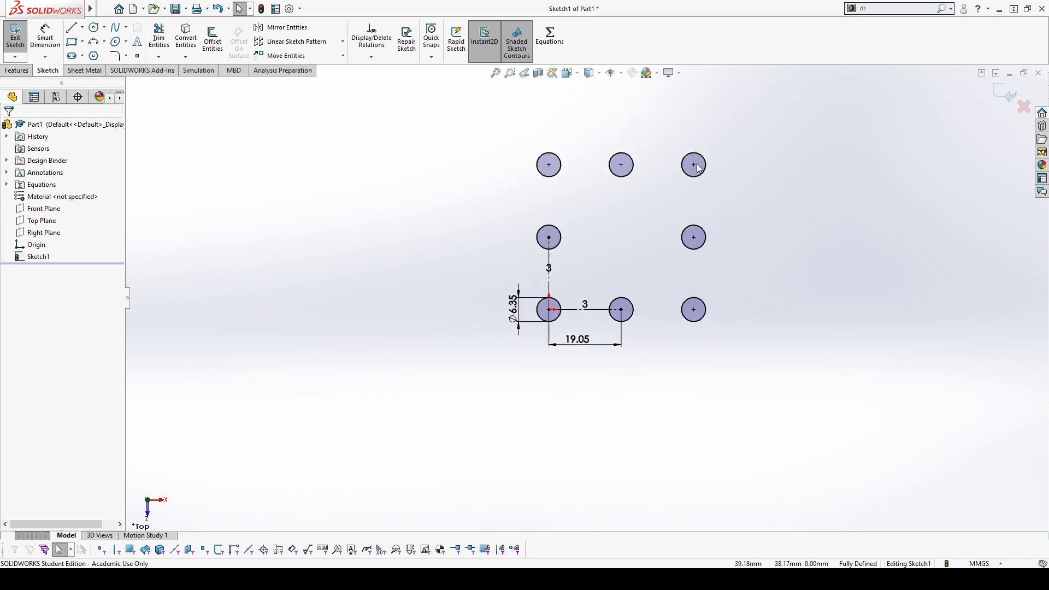
pyautogui.scroll(-2, 667, 186)
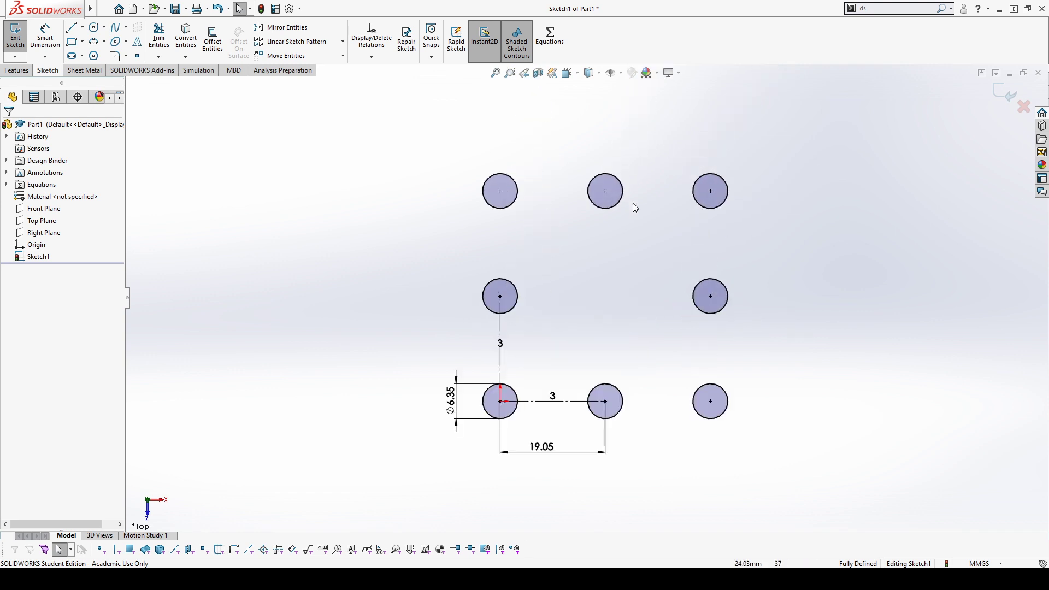
pyautogui.doubleClick(452, 406)
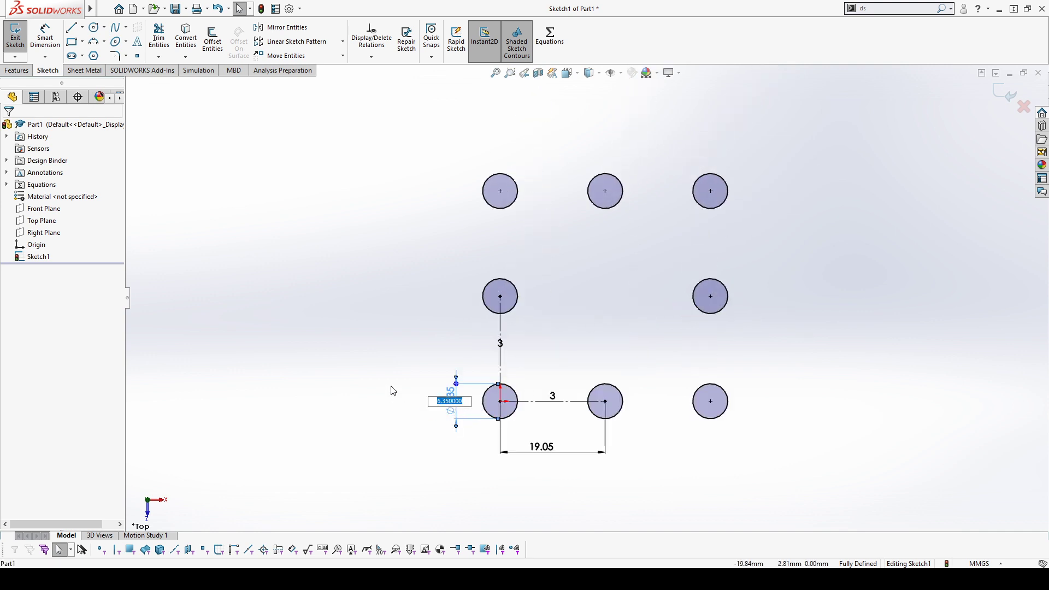
pyautogui.write('.0')
pyautogui.write('5')
pyautogui.press('Return')
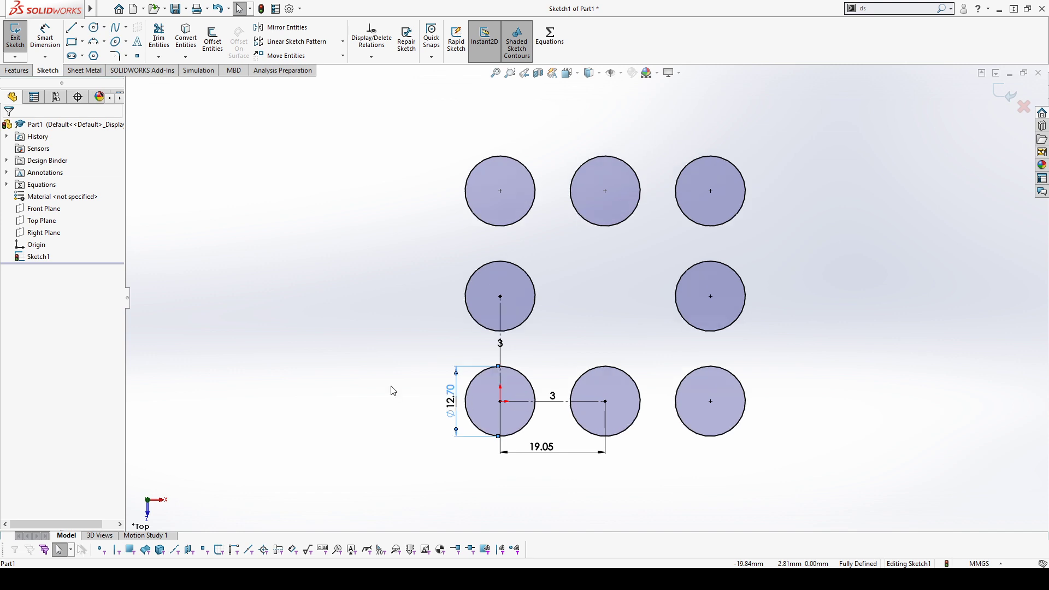
pyautogui.click(410, 300)
# Delete all patterned circles together with their construction lines and dimensions
pyautogui.scroll(2, 406, 288)
pyautogui.scroll(1, 457, 312)
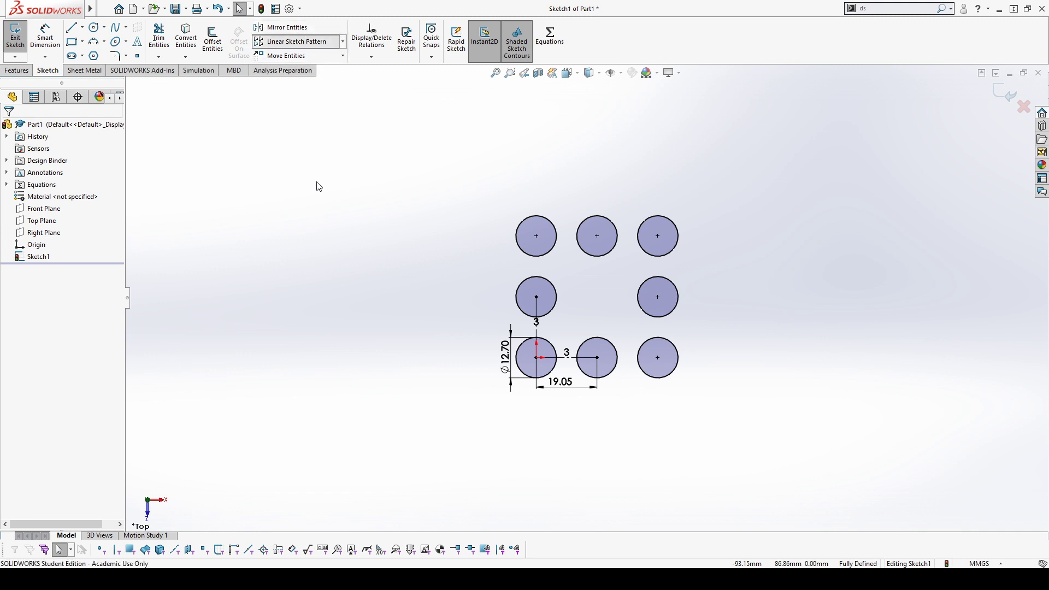
pyautogui.moveTo(700, 199)
pyautogui.mouseDown()
pyautogui.moveTo(513, 344)
pyautogui.moveTo(437, 322)
pyautogui.moveTo(399, 424)
pyautogui.mouseUp()
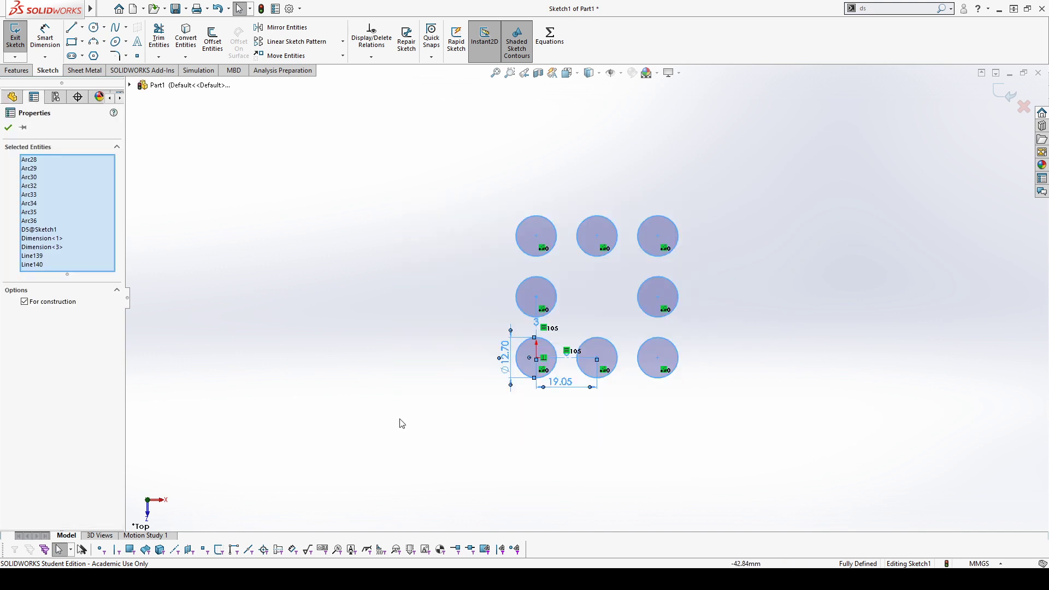
pyautogui.press('Delete')
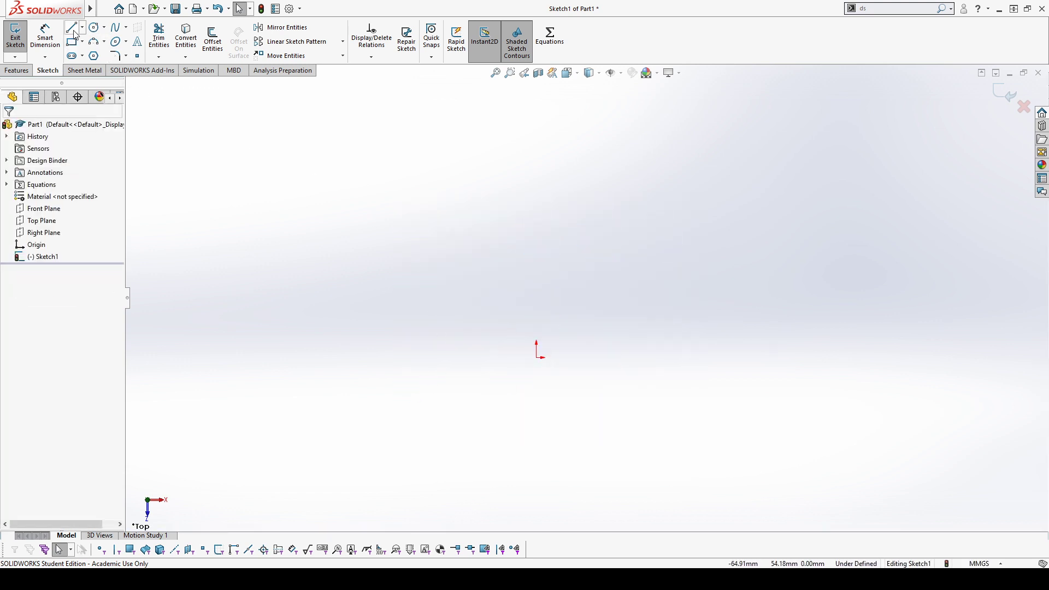
pyautogui.click(94, 27)
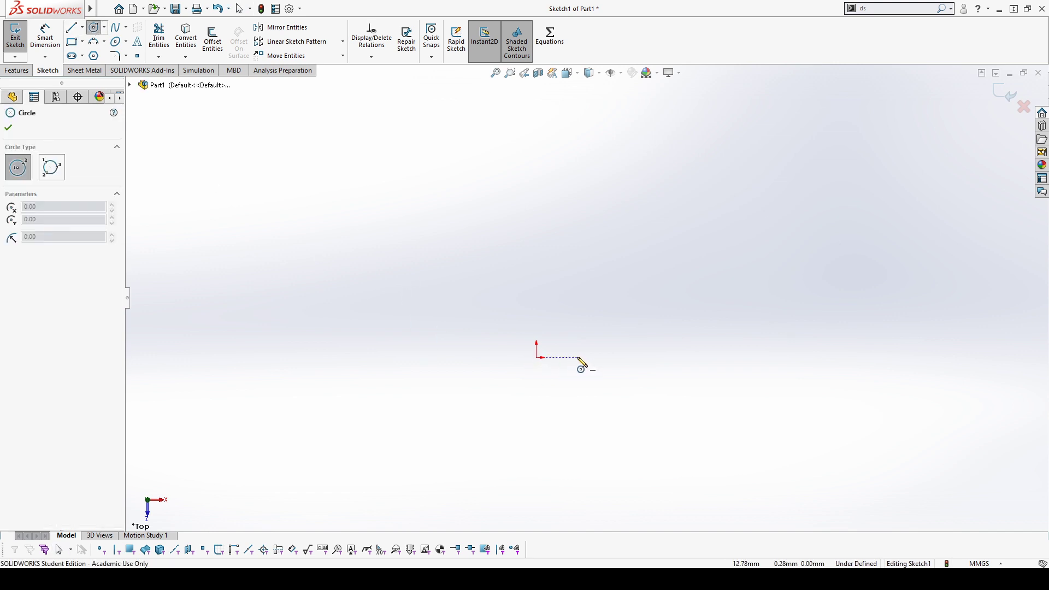
pyautogui.click(605, 354)
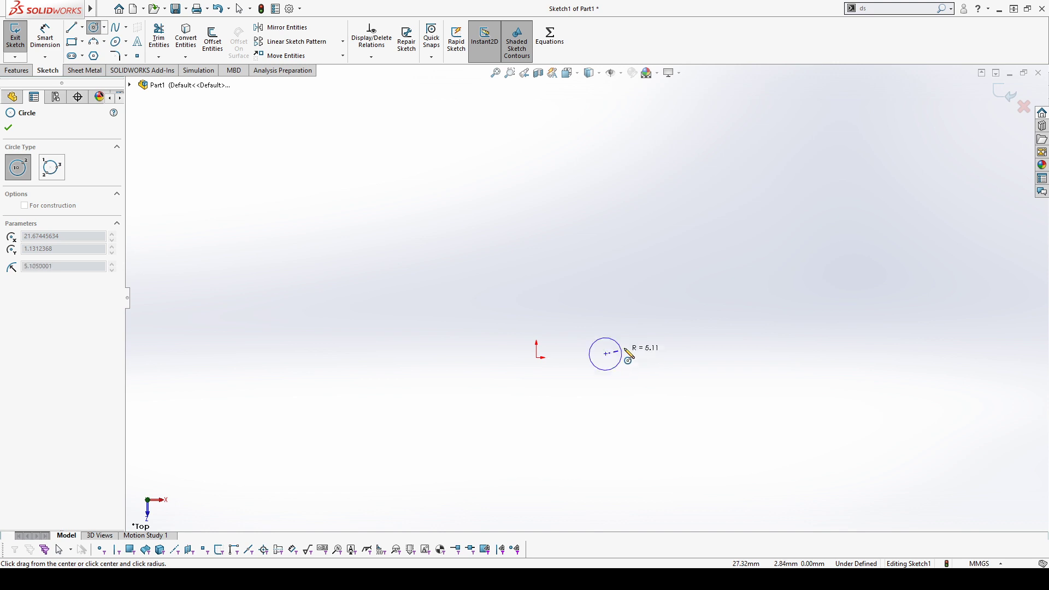
pyautogui.press('Escape')
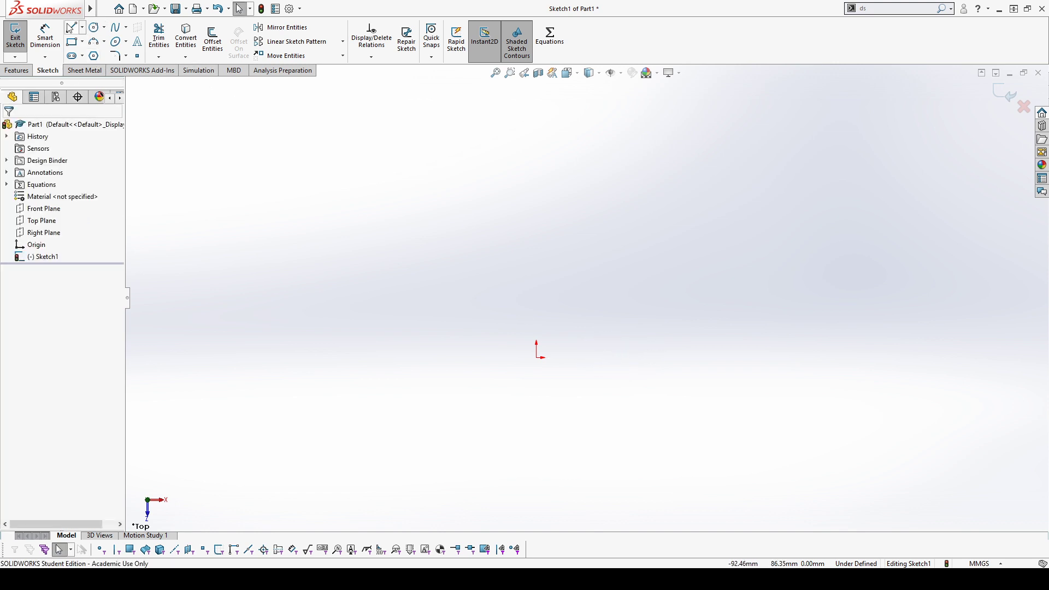
# Sketch a circle about 20 mm in diameter to the right of the origin, with its centre level with it
pyautogui.click(94, 27)
pyautogui.click(605, 358)
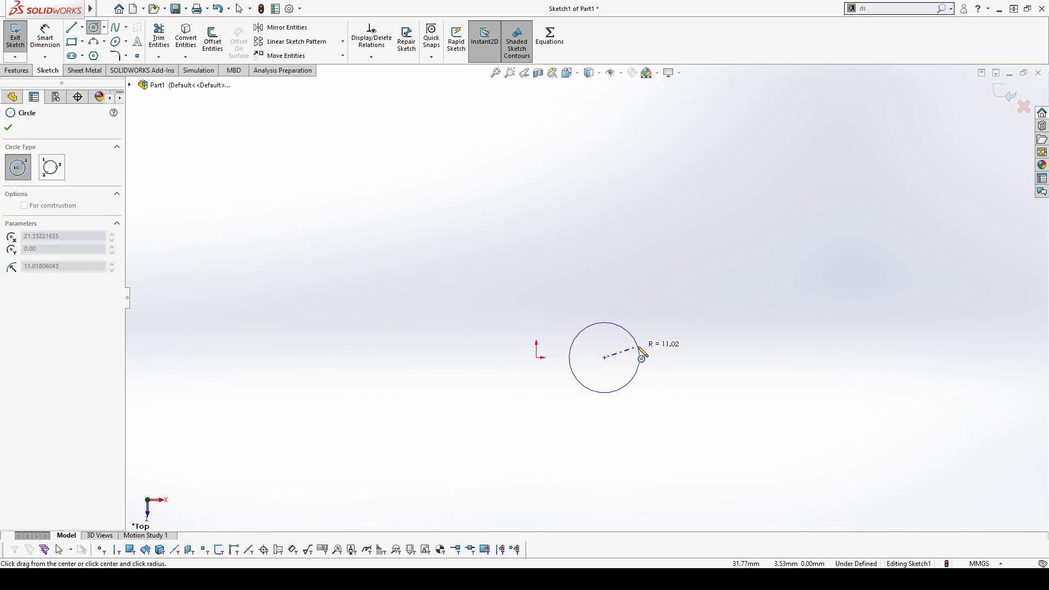
pyautogui.click(637, 356)
pyautogui.press('Escape')
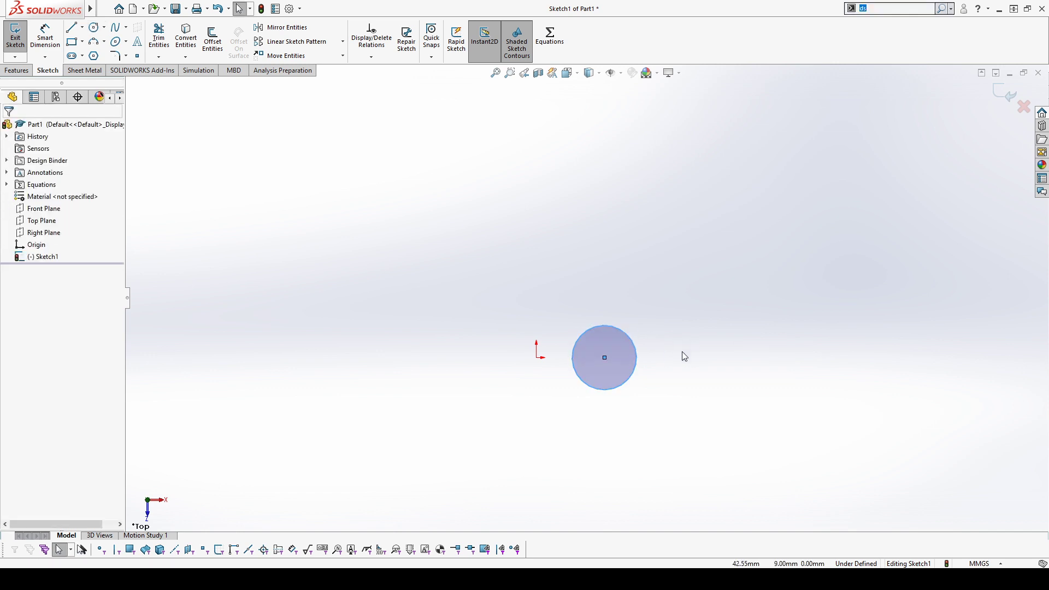
# Dimension the circle's diameter as 12.70 mm
pyautogui.press('d')
pyautogui.click(634, 345)
pyautogui.click(668, 332)
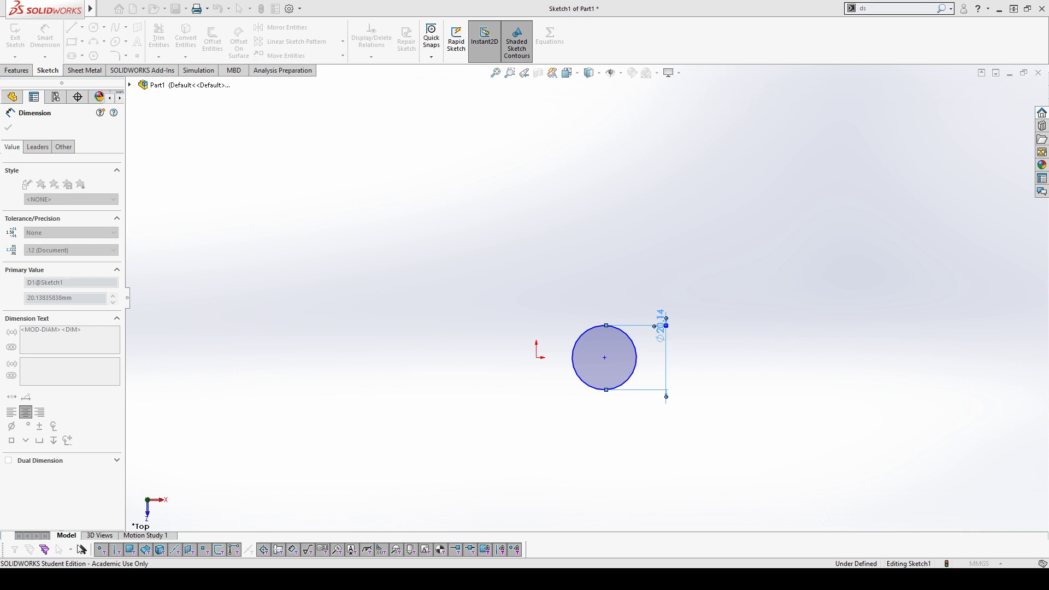
pyautogui.press('Return')
# Dimension the distance from the origin to the circle's centre as 25.4 mm
pyautogui.scroll(-2, 628, 329)
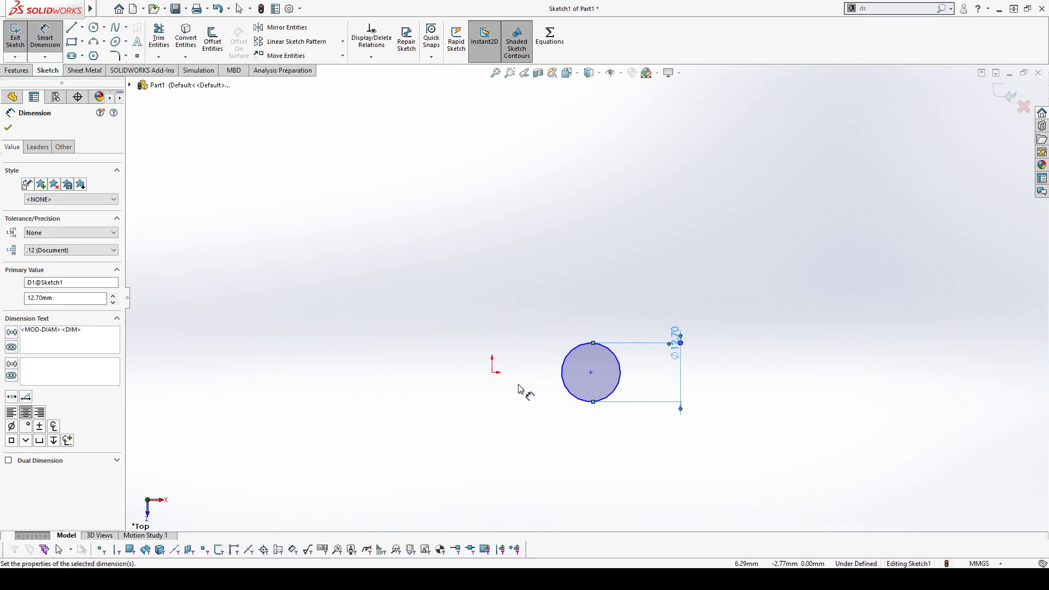
pyautogui.click(493, 372)
pyautogui.click(592, 374)
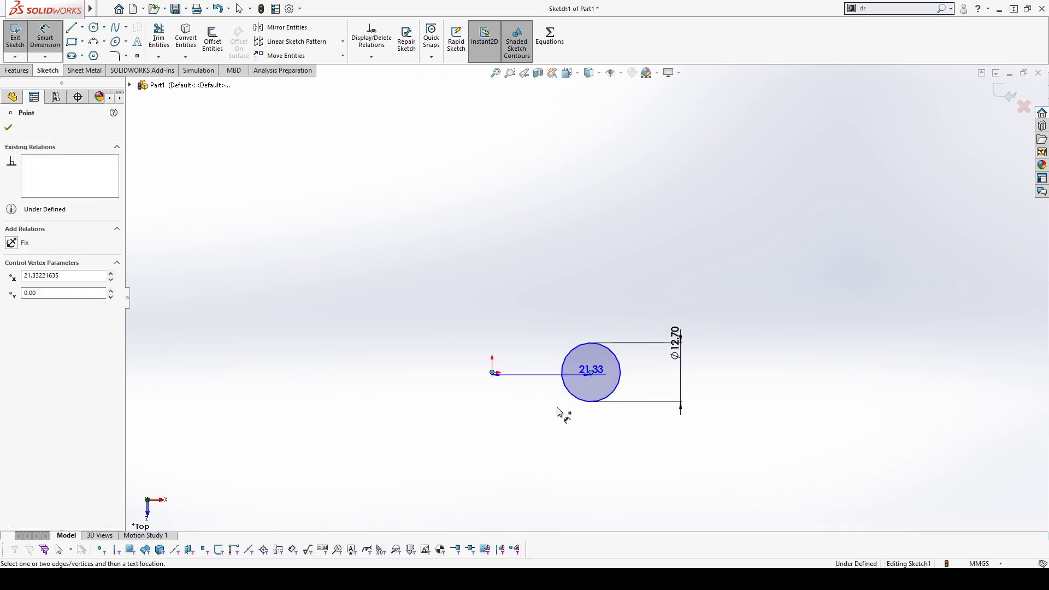
pyautogui.click(546, 434)
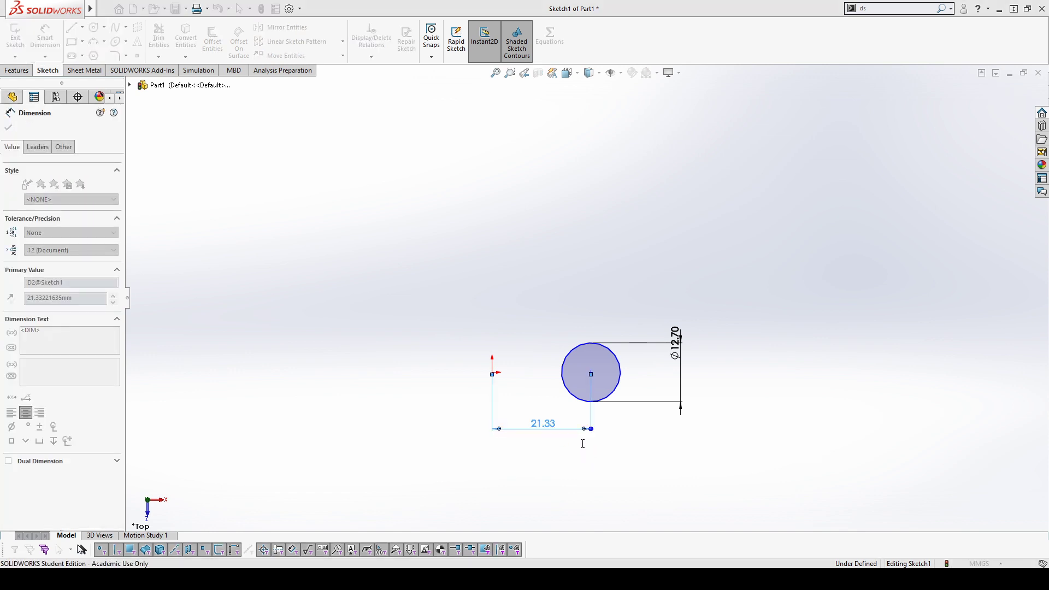
pyautogui.write('25.4')
pyautogui.press('Return')
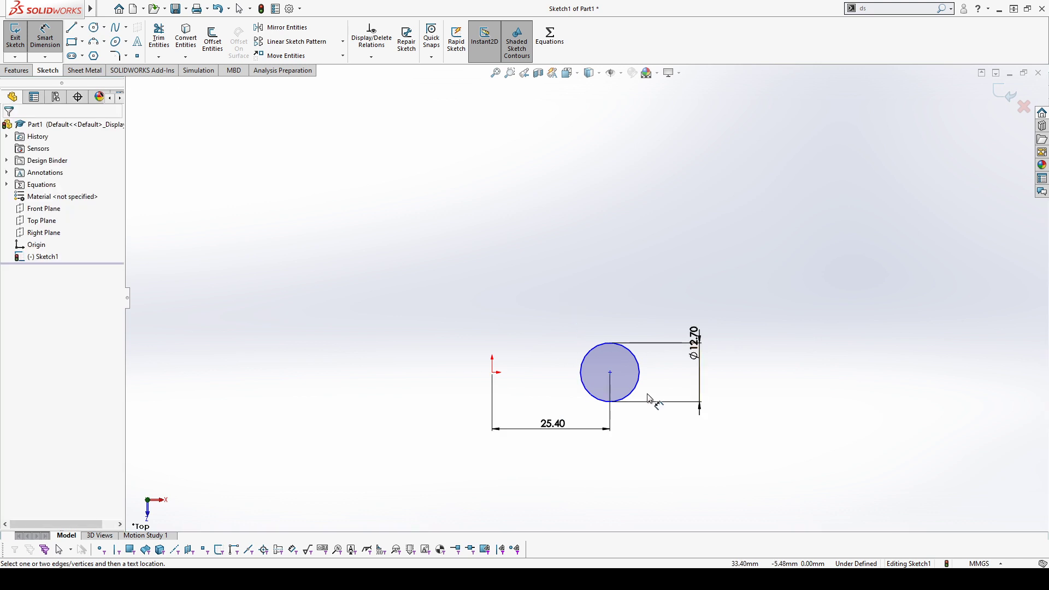
pyautogui.press('Escape')
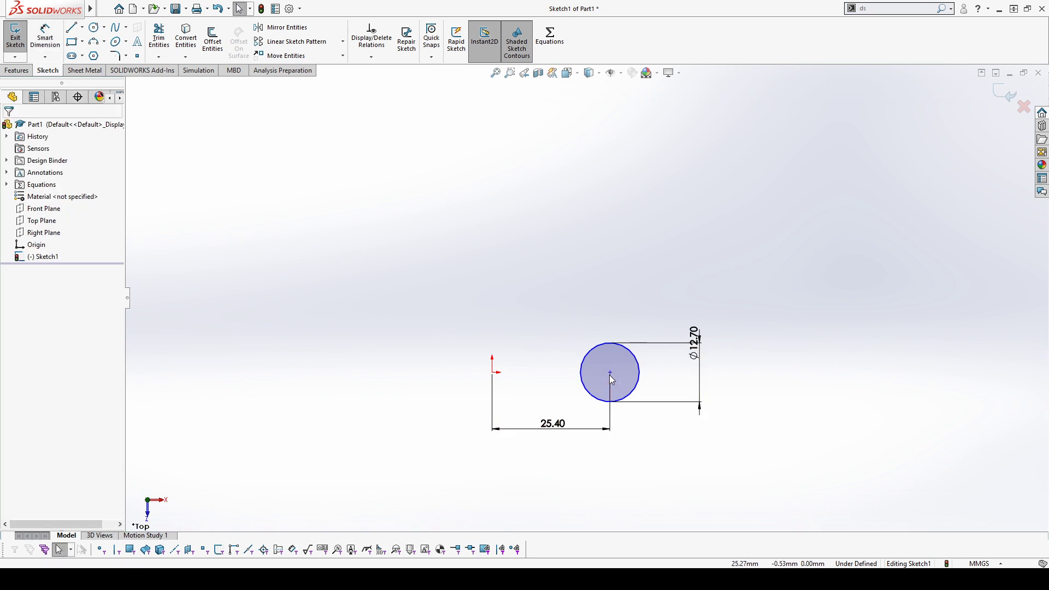
# Add a horizontal relation between the circle's centre and the origin
pyautogui.click(612, 373)
pyautogui.keyDown('ctrl'); pyautogui.click(493, 373); pyautogui.keyUp('ctrl')
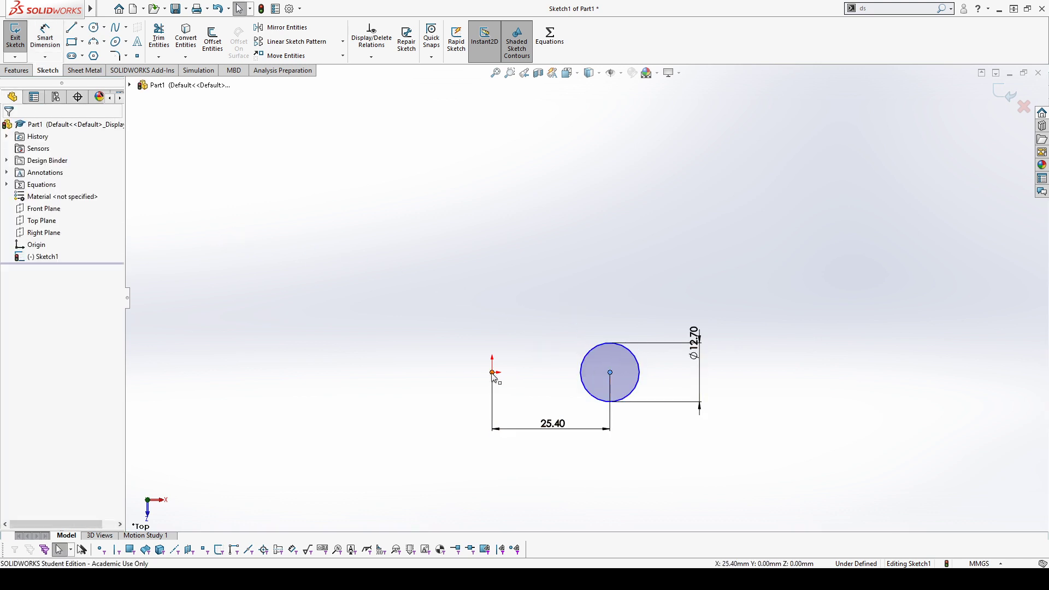
pyautogui.click(16, 317)
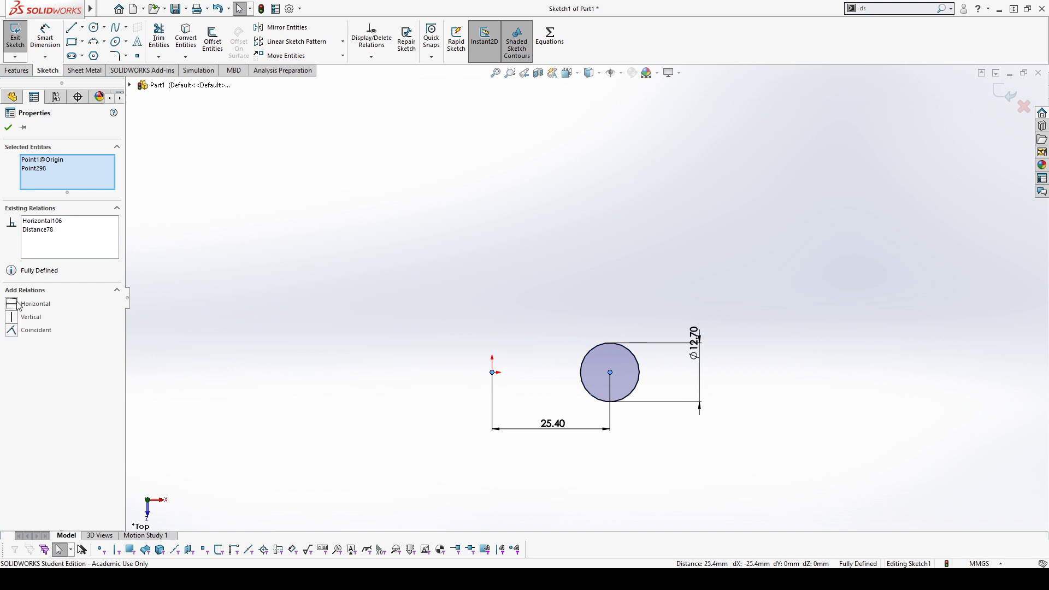
pyautogui.click(464, 284)
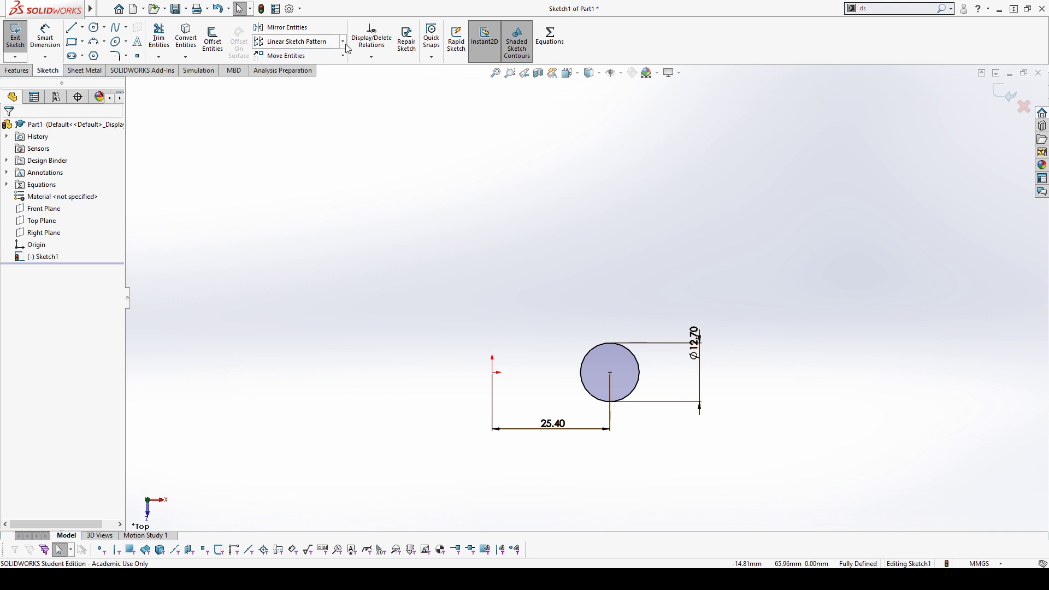
# Start a circular sketch pattern about the origin with the 12.70 mm circle as the entity to pattern
pyautogui.click(312, 75)
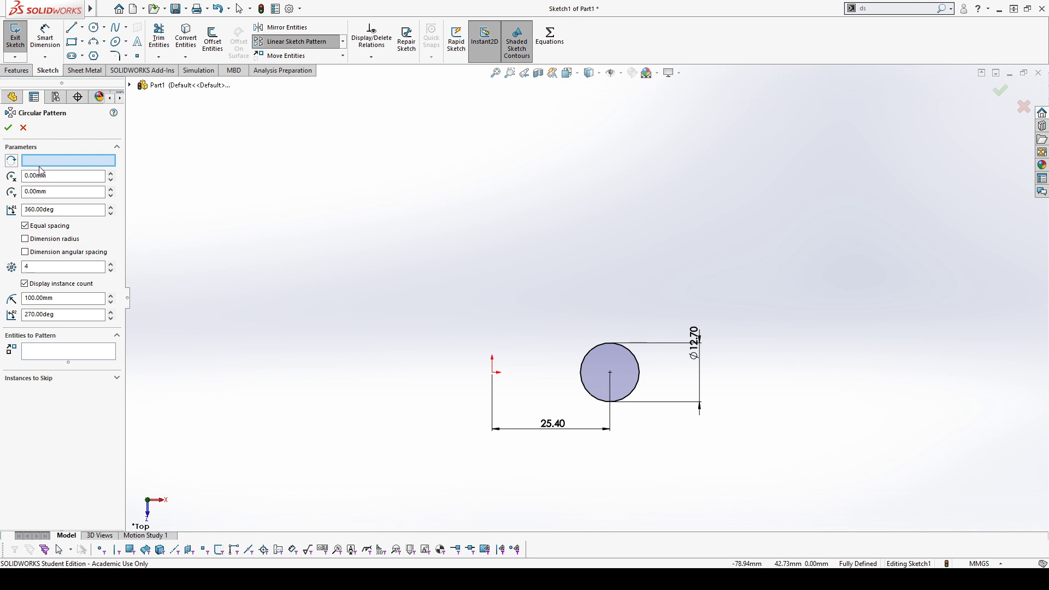
pyautogui.click(493, 373)
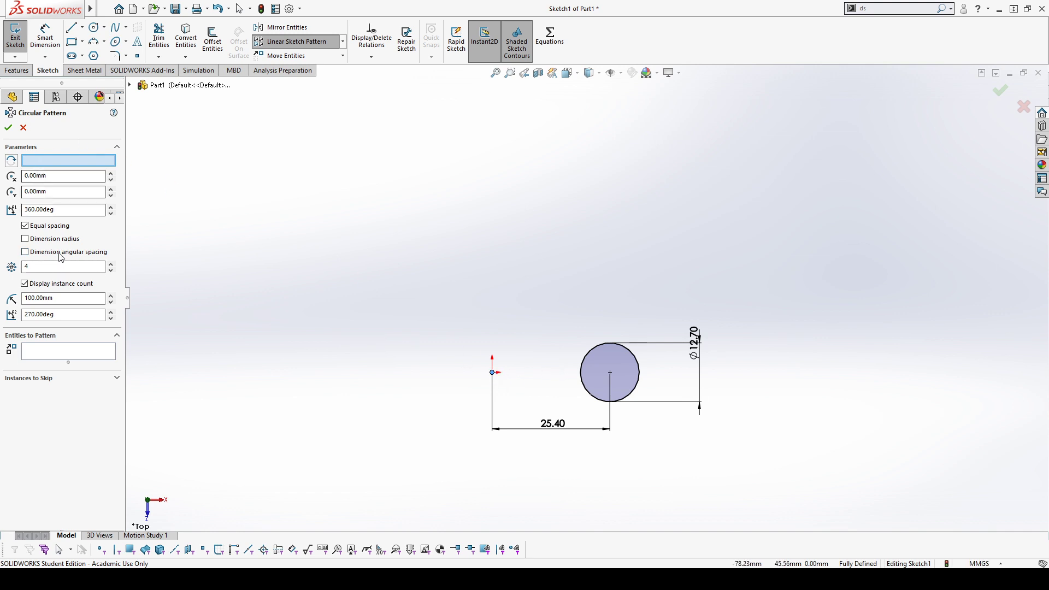
pyautogui.click(598, 358)
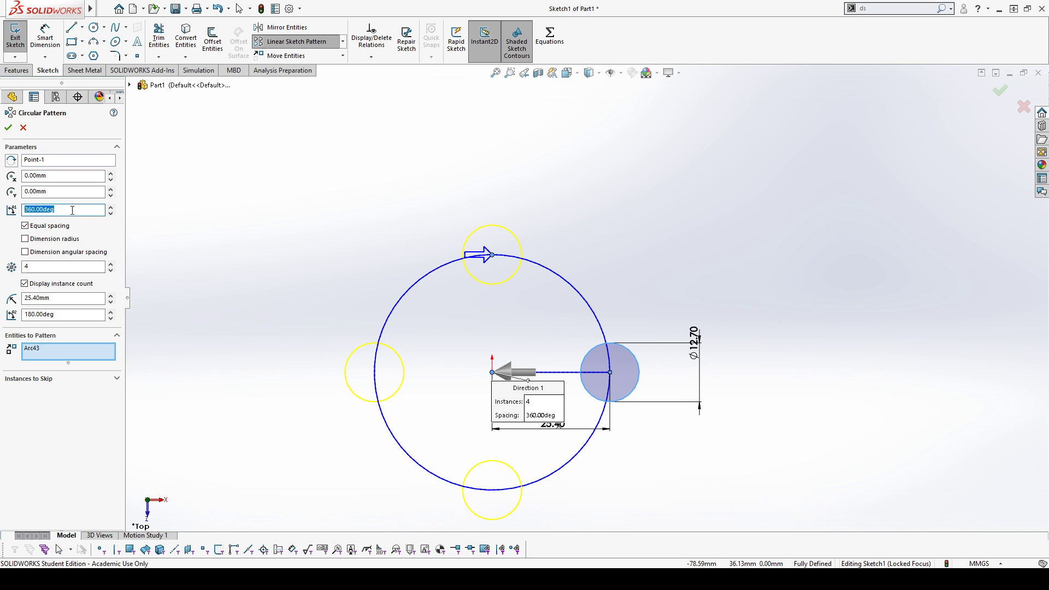
# Try a total angle of 180° for the circular pattern and restore it to 360°
pyautogui.write('180')
pyautogui.press('Return')
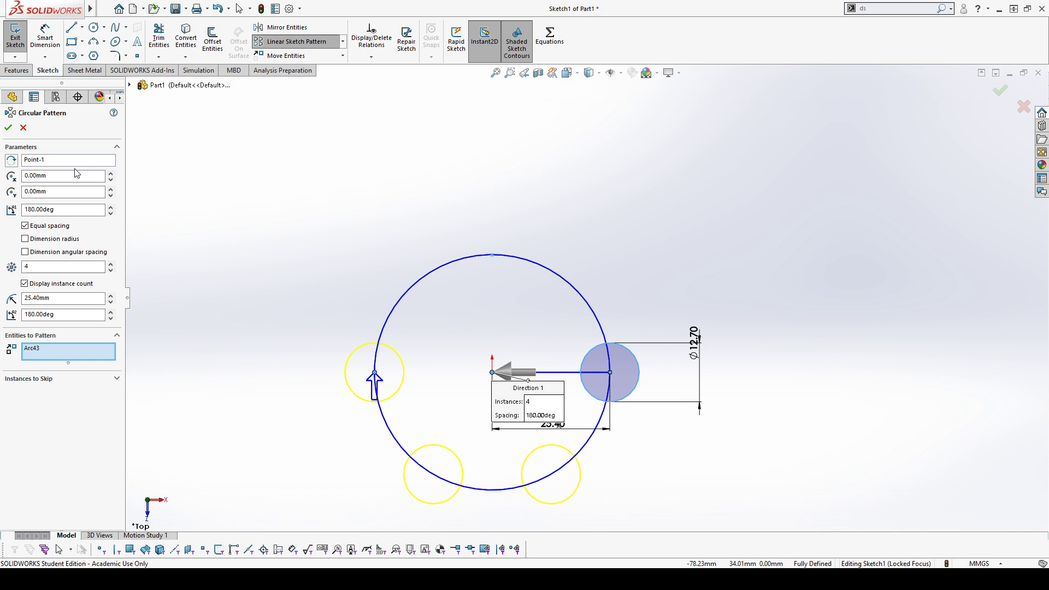
pyautogui.click(65, 211)
pyautogui.write('360')
pyautogui.press('Return')
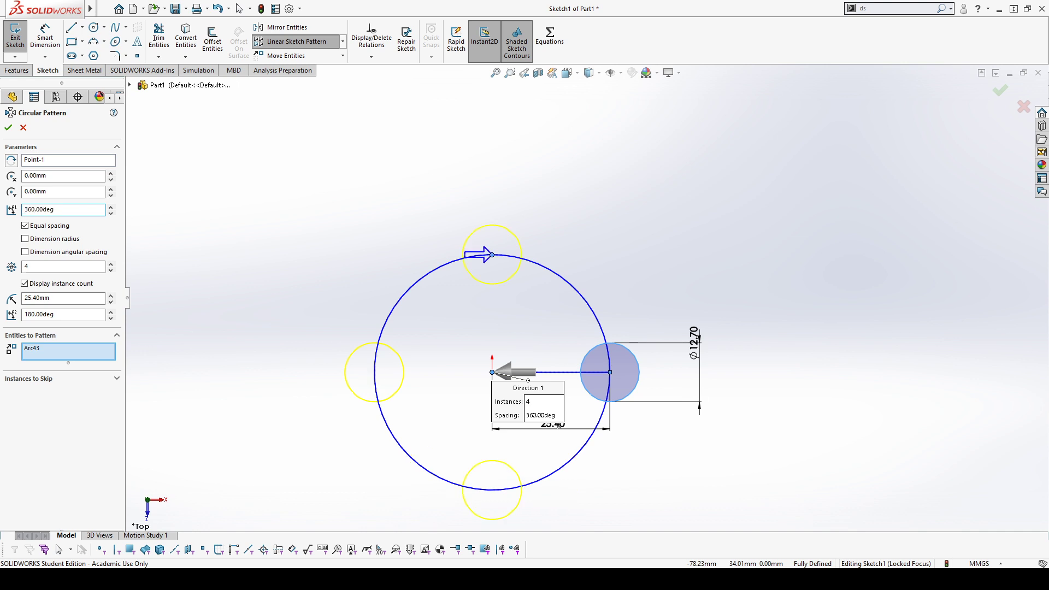
# Try raising the circular pattern's instance count to 9 and bring it back to 4
pyautogui.click(111, 264)
pyautogui.click(111, 264)
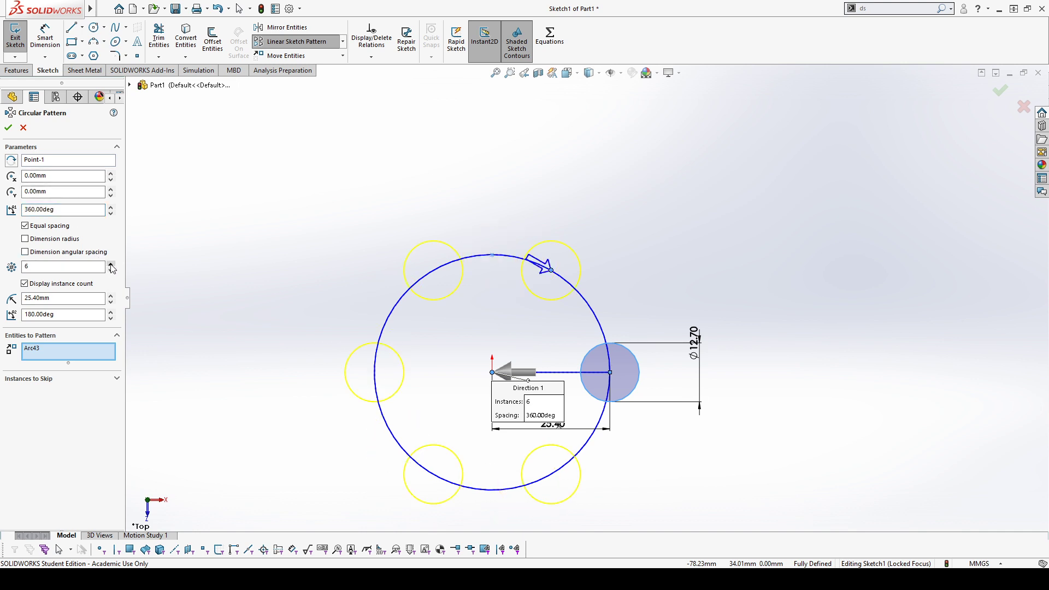
pyautogui.click(110, 265)
pyautogui.click(111, 265)
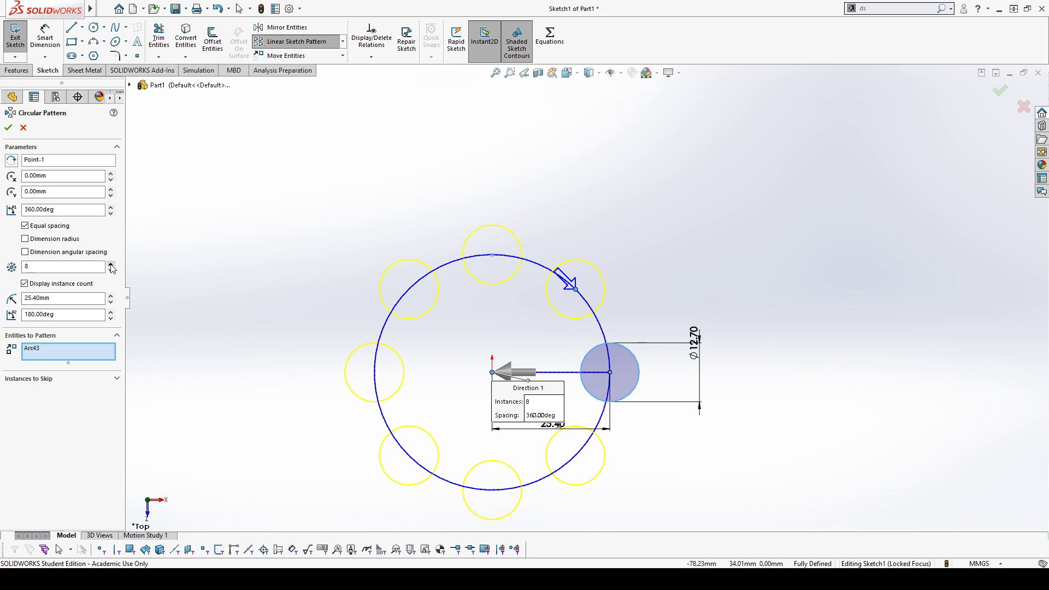
pyautogui.click(111, 264)
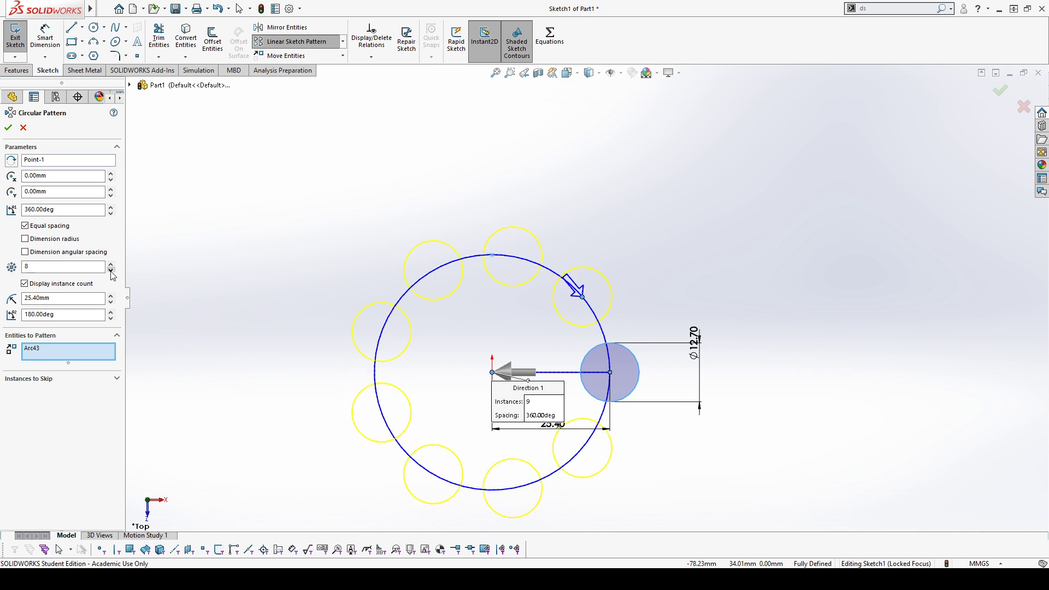
pyautogui.click(111, 271)
pyautogui.click(111, 271)
pyautogui.click(111, 271)
pyautogui.click(111, 270)
pyautogui.click(111, 271)
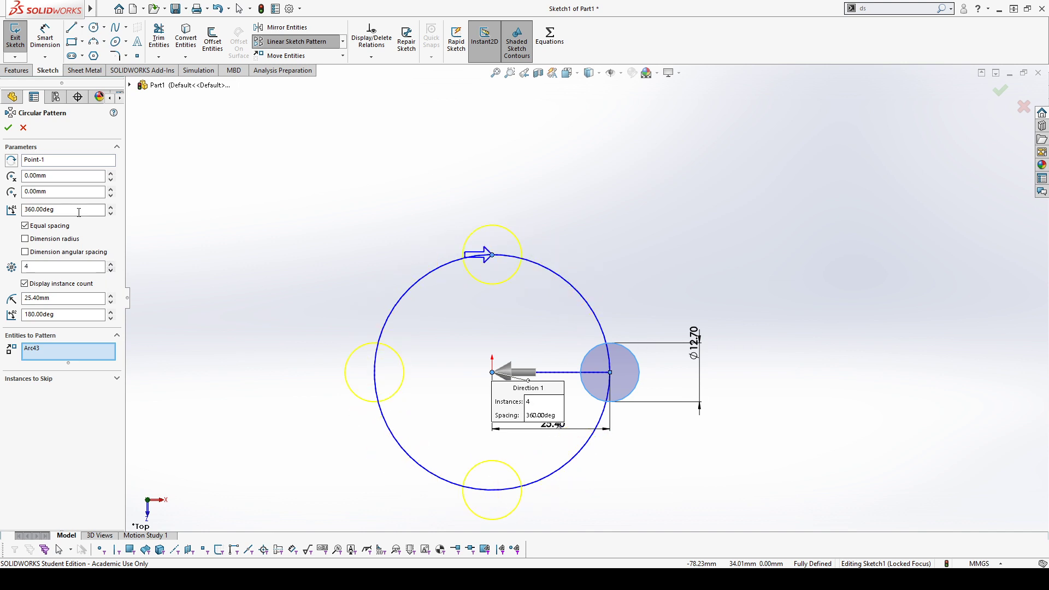
# Turn off equal spacing and try angular spacings of 60°, 3° and 30° between the pattern instances
pyautogui.click(25, 225)
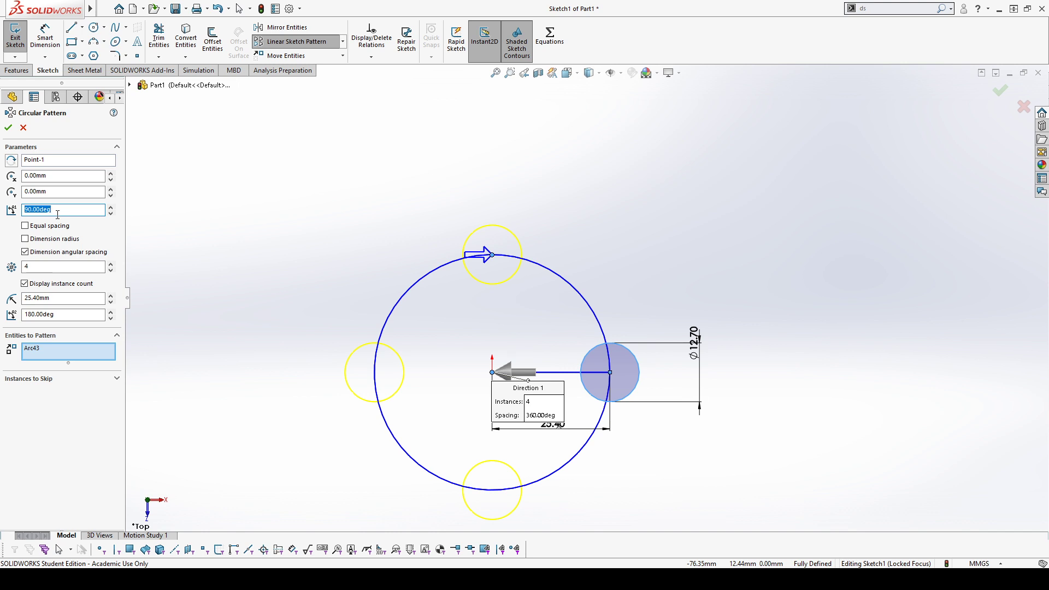
pyautogui.write('60')
pyautogui.press('Return')
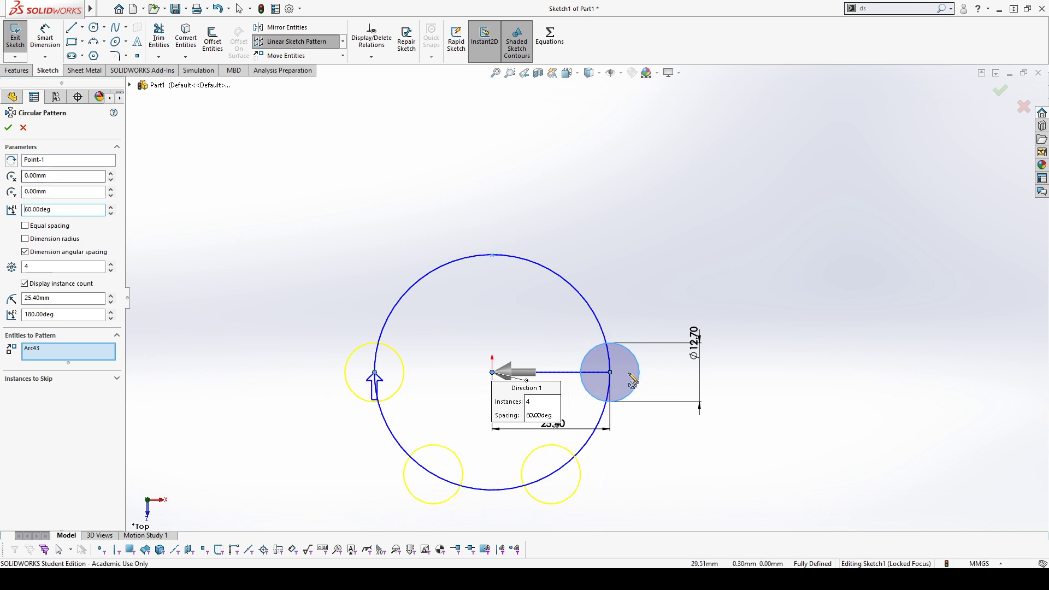
pyautogui.doubleClick(44, 209)
pyautogui.write('3')
pyautogui.press('Return')
pyautogui.doubleClick(52, 211)
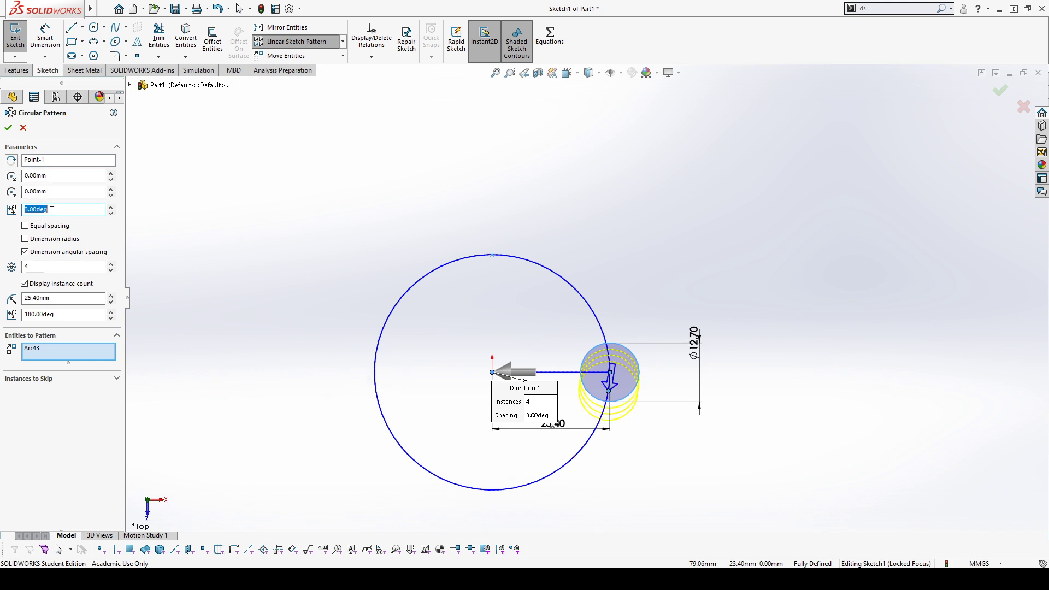
pyautogui.write('30')
pyautogui.press('Return')
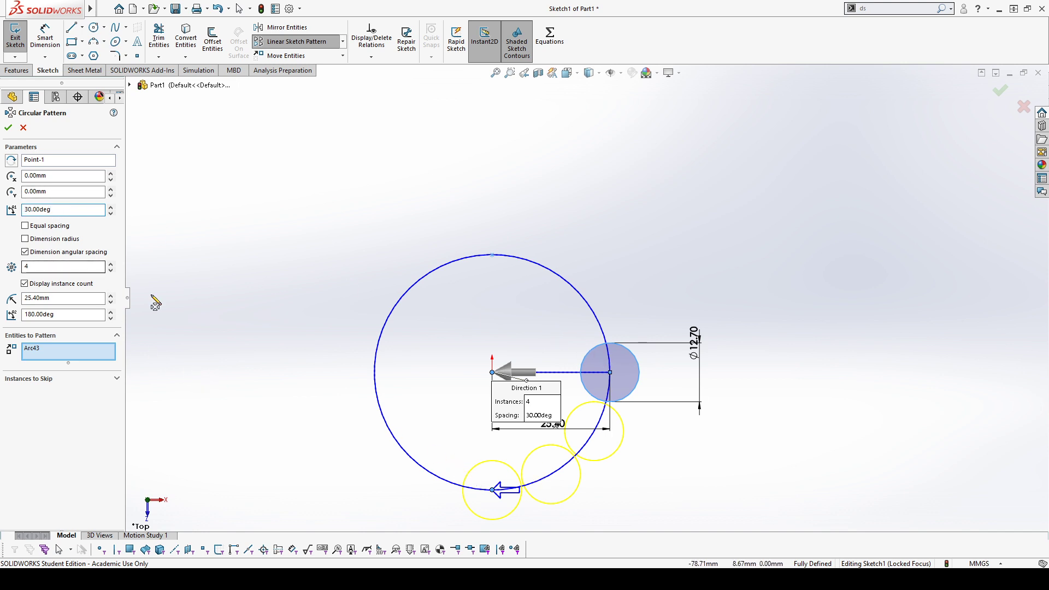
# Try increasing the angular spacing to 49° and restore equal spacing over a total angle of 360°
pyautogui.click(111, 208)
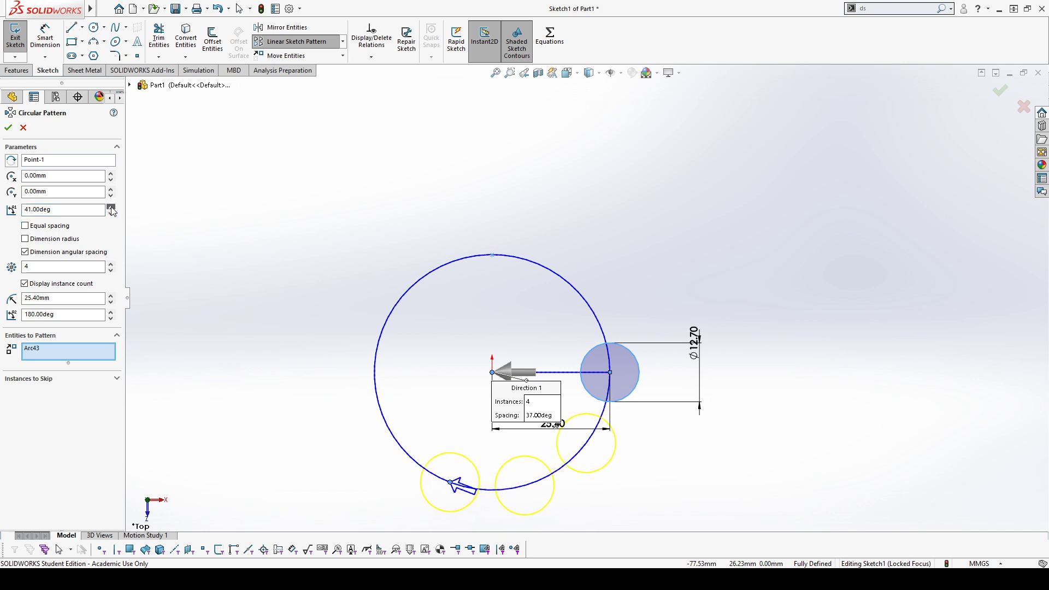
pyautogui.click(111, 208)
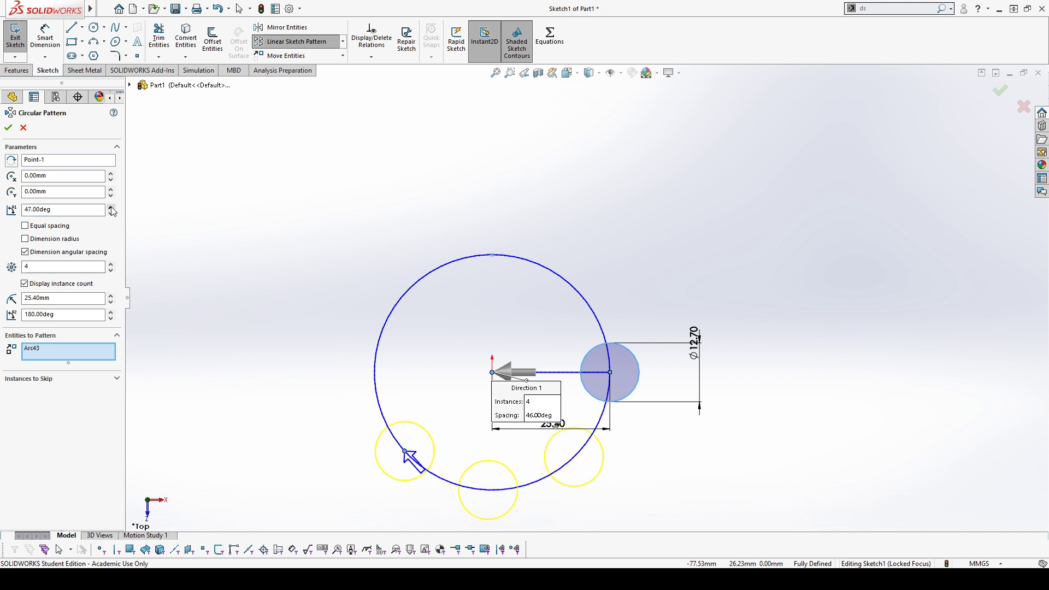
pyautogui.doubleClick(69, 209)
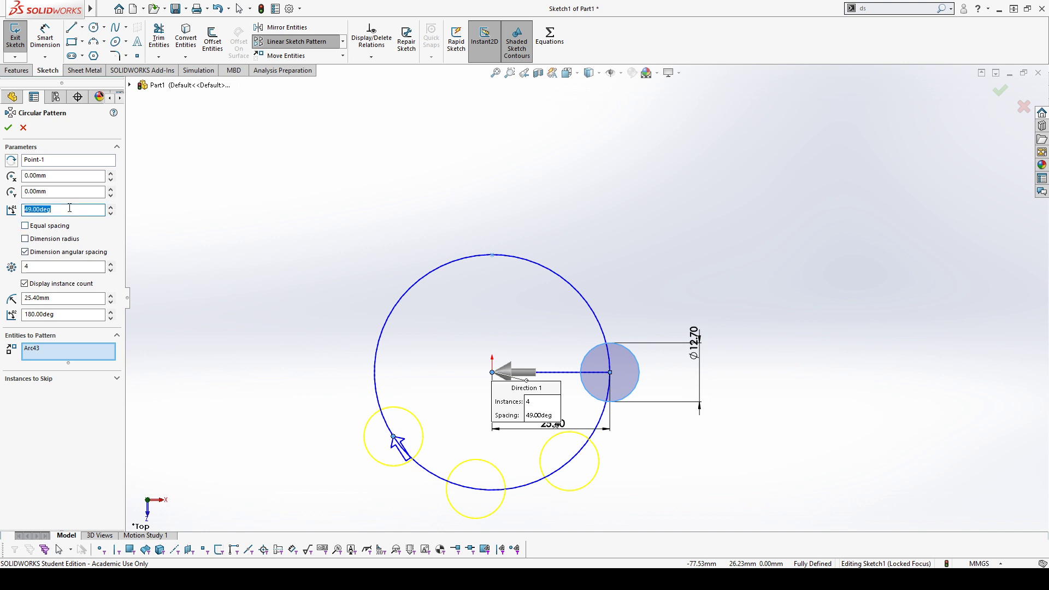
pyautogui.click(67, 225)
pyautogui.doubleClick(71, 210)
pyautogui.write('660')
pyautogui.press('Return')
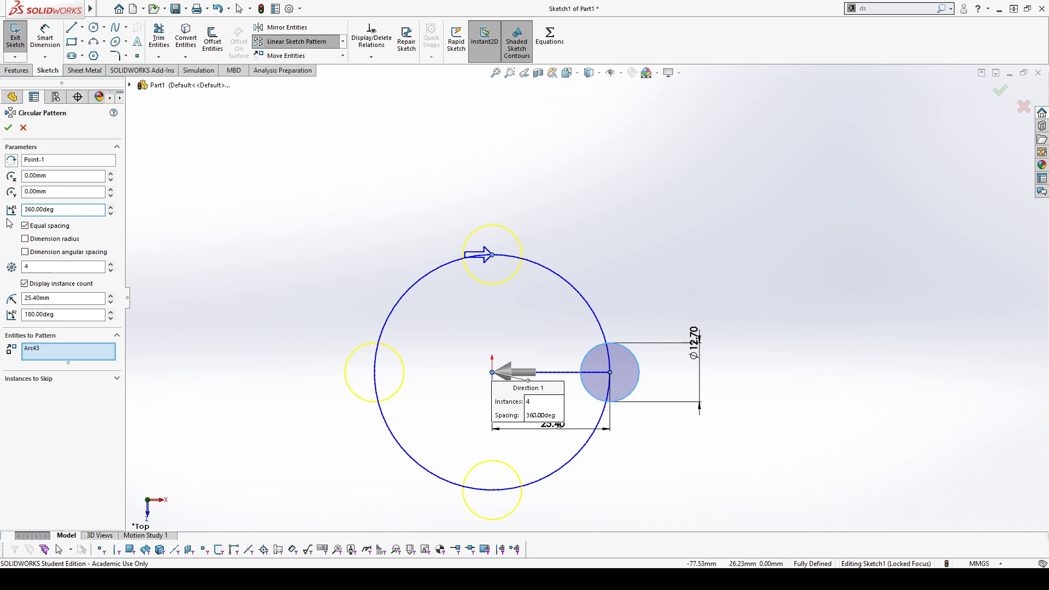
# Increase the circular pattern's instance count to 6 and enable its radius dimension
pyautogui.click(111, 264)
pyautogui.click(111, 264)
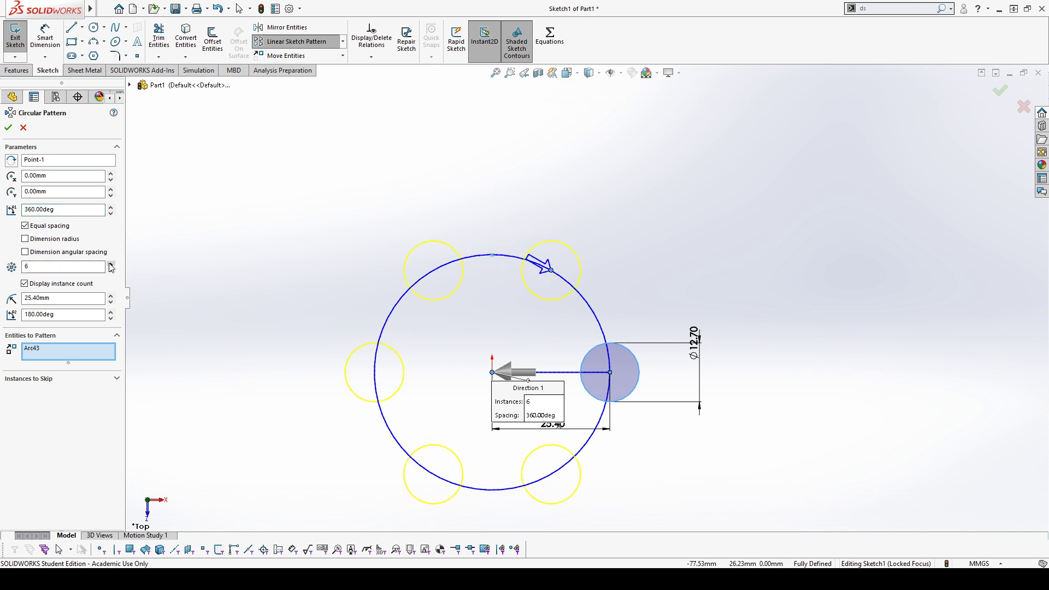
pyautogui.click(56, 253)
# Skip the upper-left and lower-left instances and accept the circular pattern
pyautogui.click(65, 381)
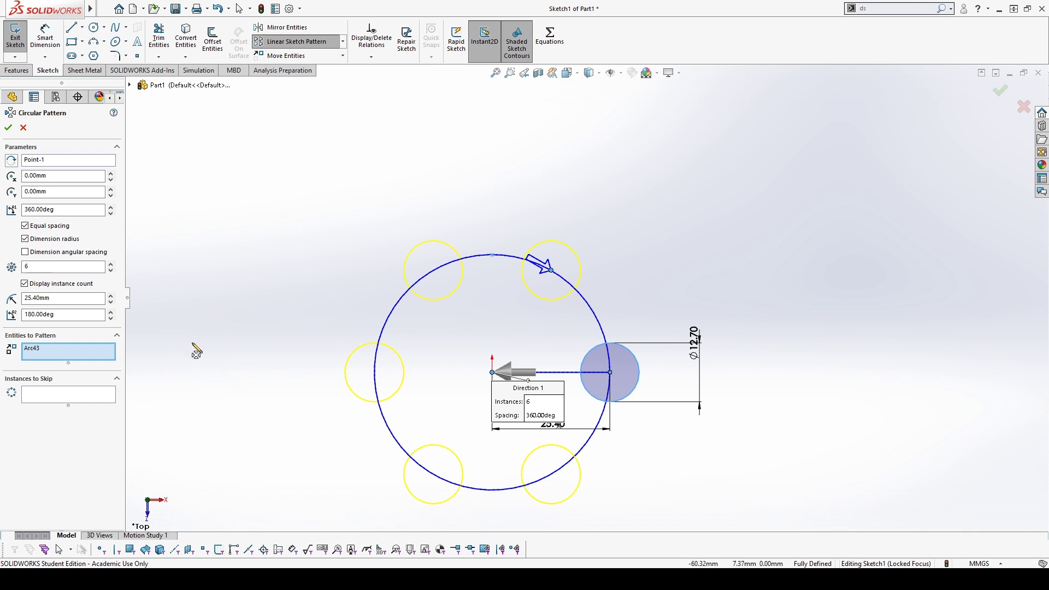
pyautogui.click(71, 391)
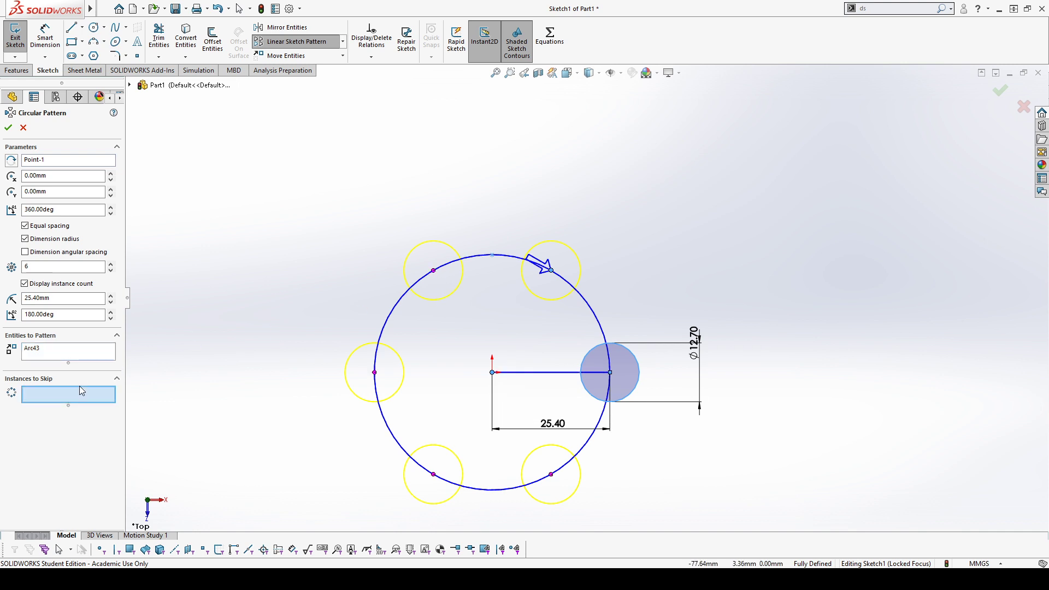
pyautogui.click(433, 272)
pyautogui.click(433, 474)
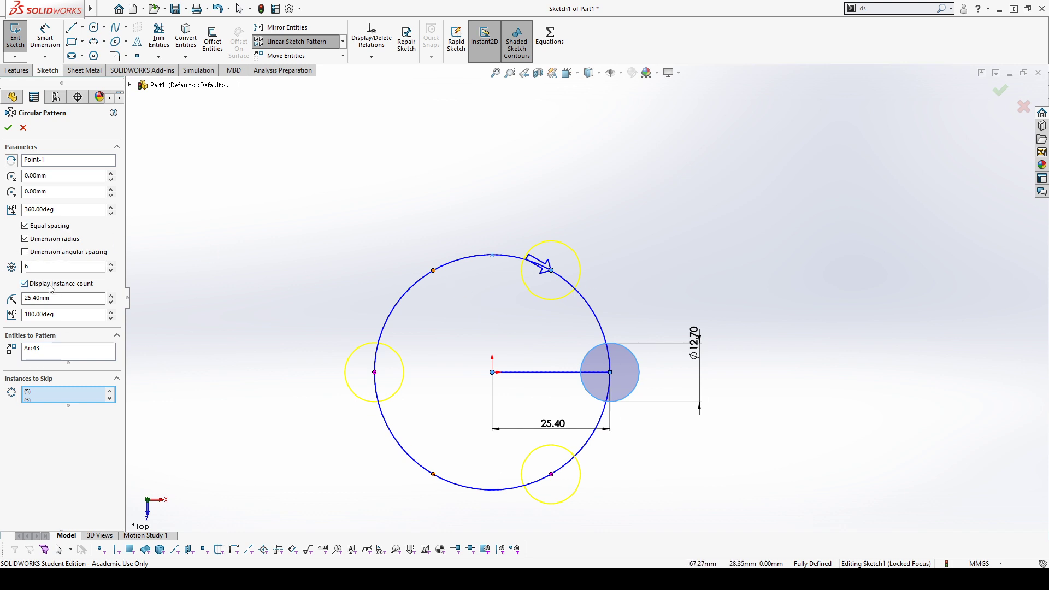
pyautogui.click(8, 128)
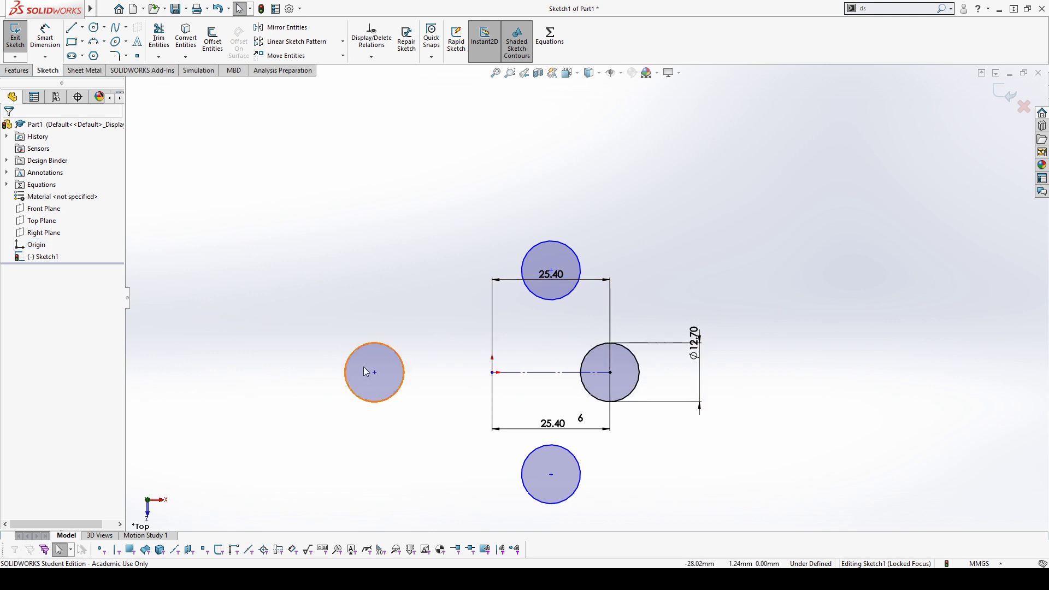
# Try making the displaced construction line's free end coincident with the origin, and delete that relation
pyautogui.moveTo(375, 372); pyautogui.dragTo(348, 400)
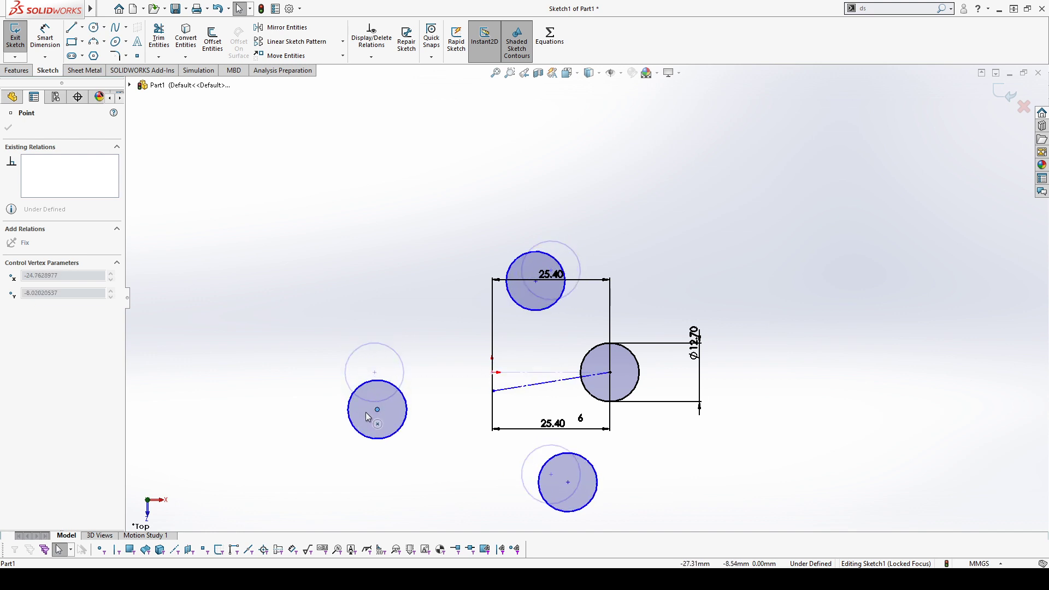
pyautogui.click(501, 390)
pyautogui.click(494, 391)
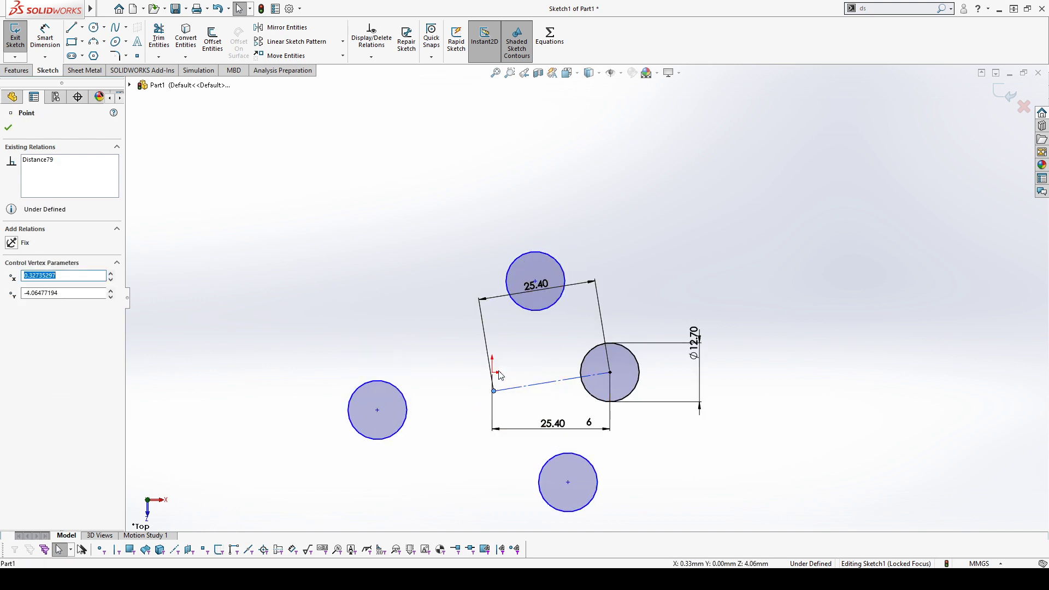
pyautogui.keyDown('ctrl'); pyautogui.click(493, 373); pyautogui.keyUp('ctrl')
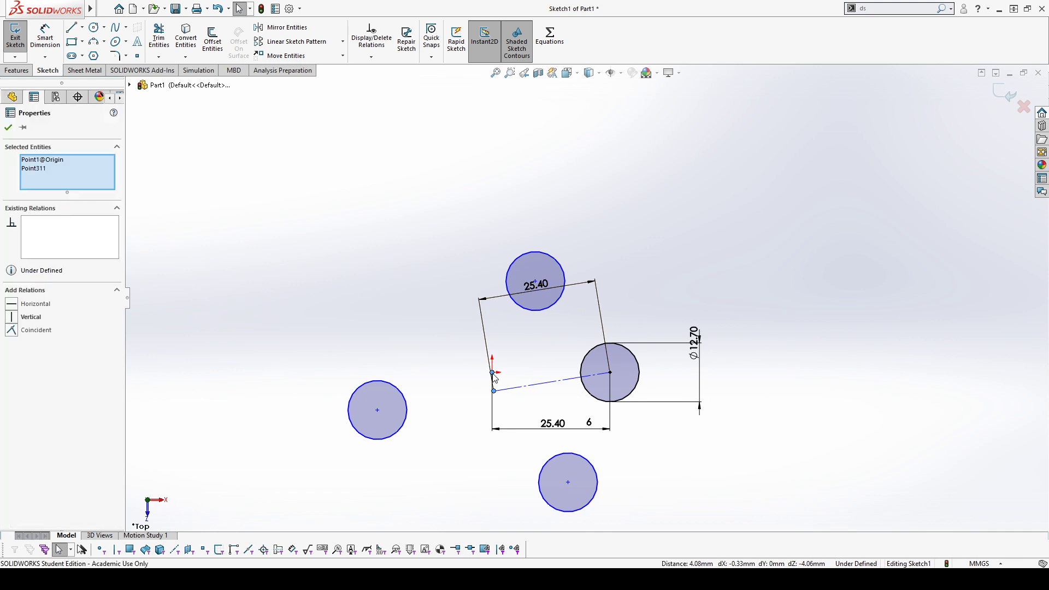
pyautogui.click(33, 330)
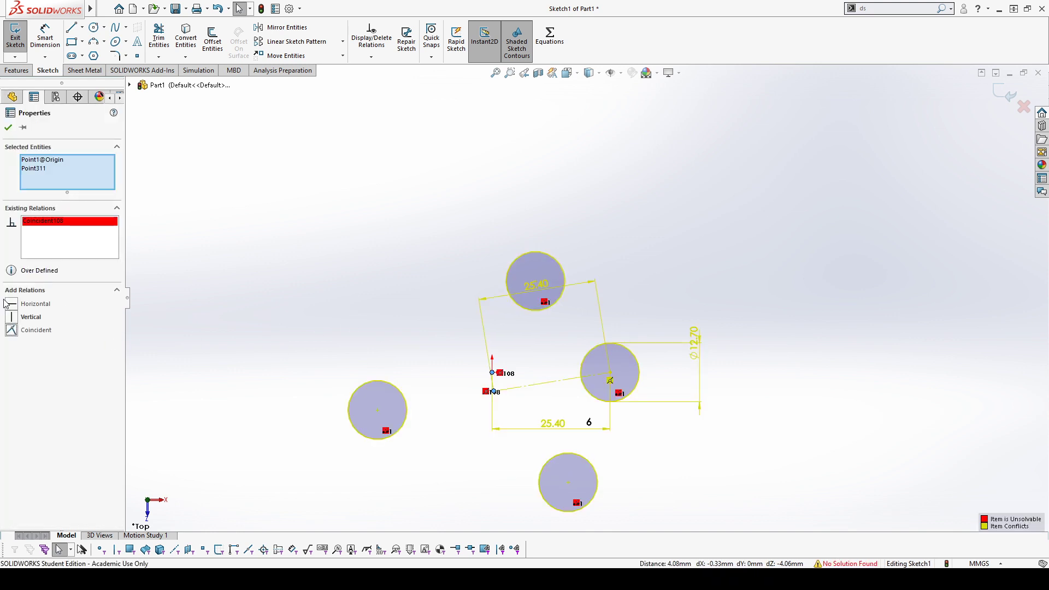
pyautogui.click(50, 223)
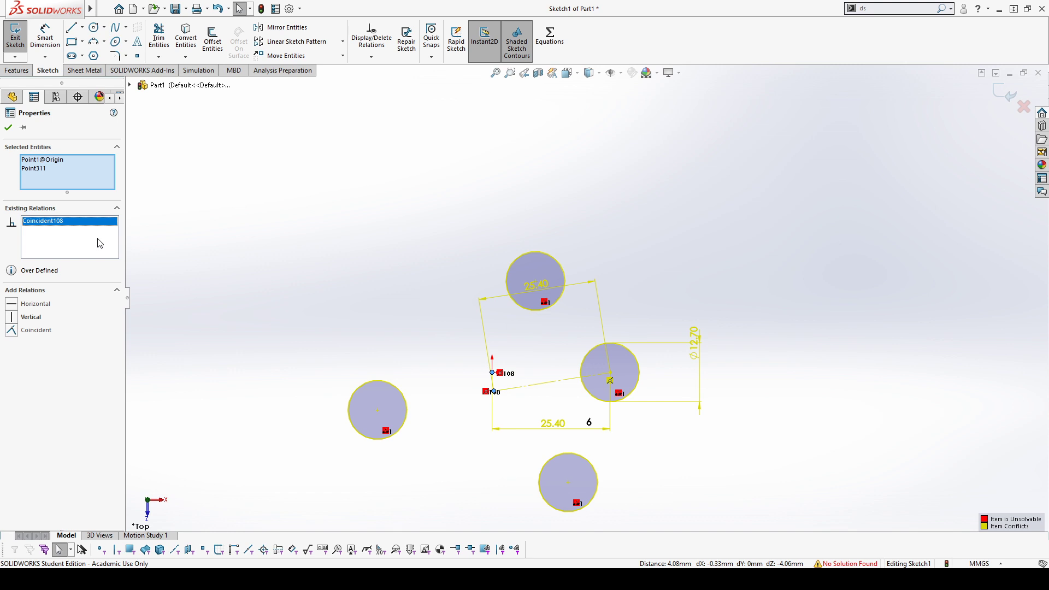
pyautogui.press('Delete')
# Make the pattern's construction line horizontal
pyautogui.click(428, 280)
pyautogui.click(550, 382)
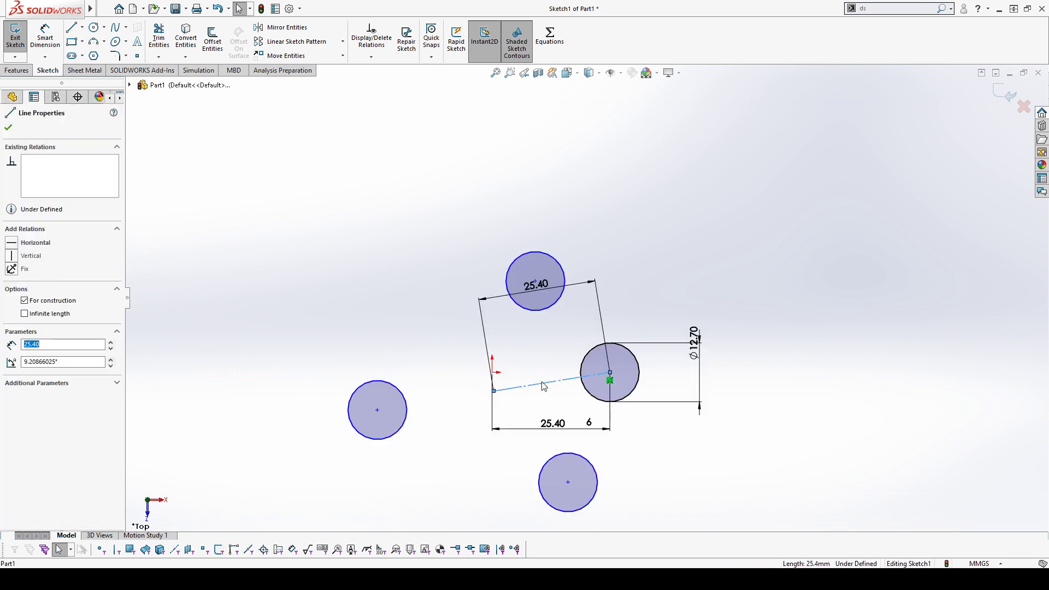
pyautogui.click(577, 325)
pyautogui.click(356, 291)
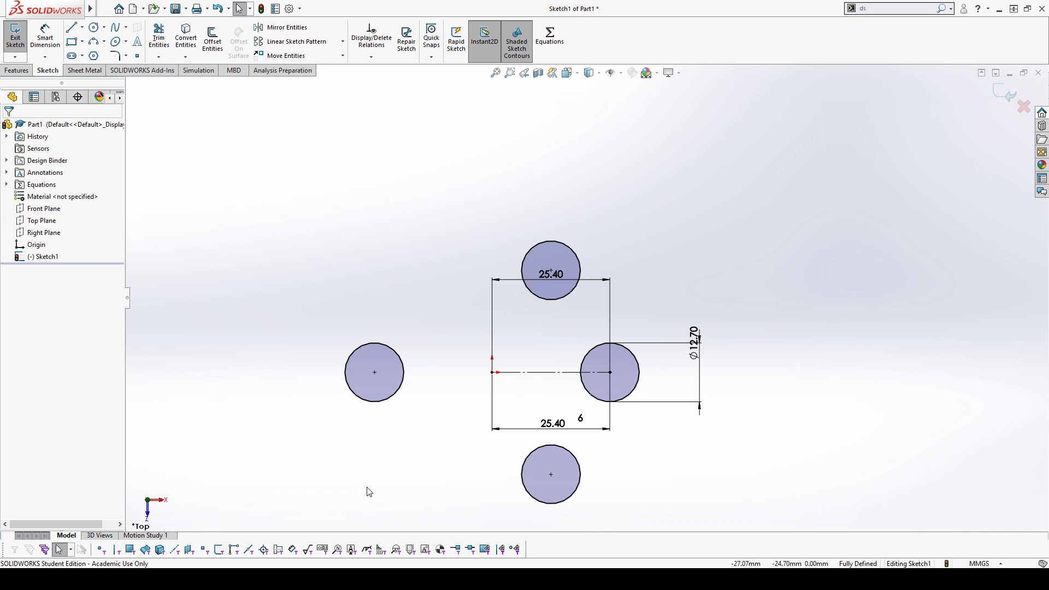
# Delete the upper 25.40 mm dimension and make the construction line's free end coincident with the origin
pyautogui.click(593, 279)
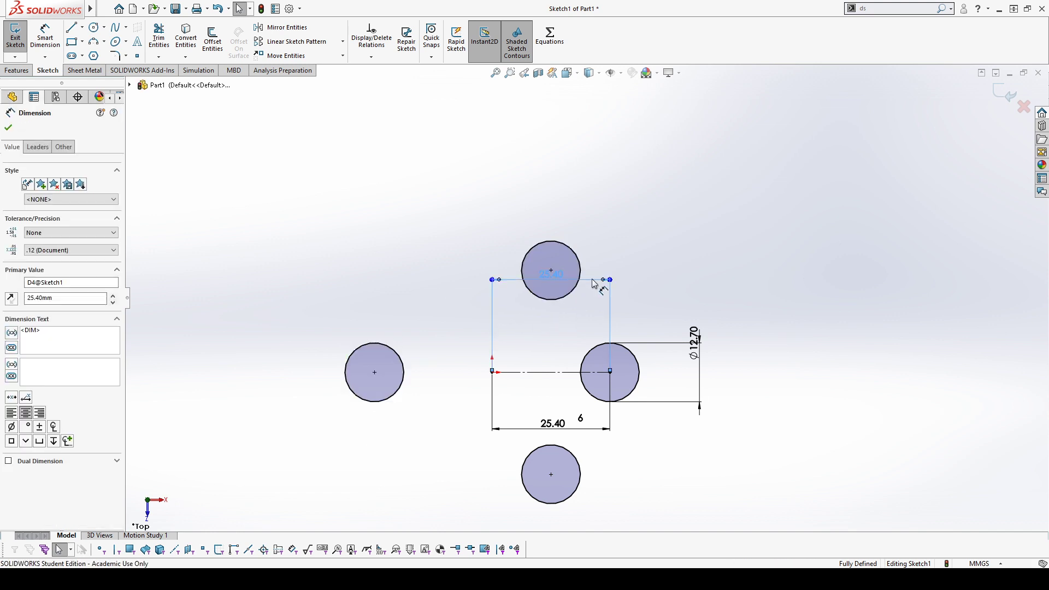
pyautogui.press('Delete')
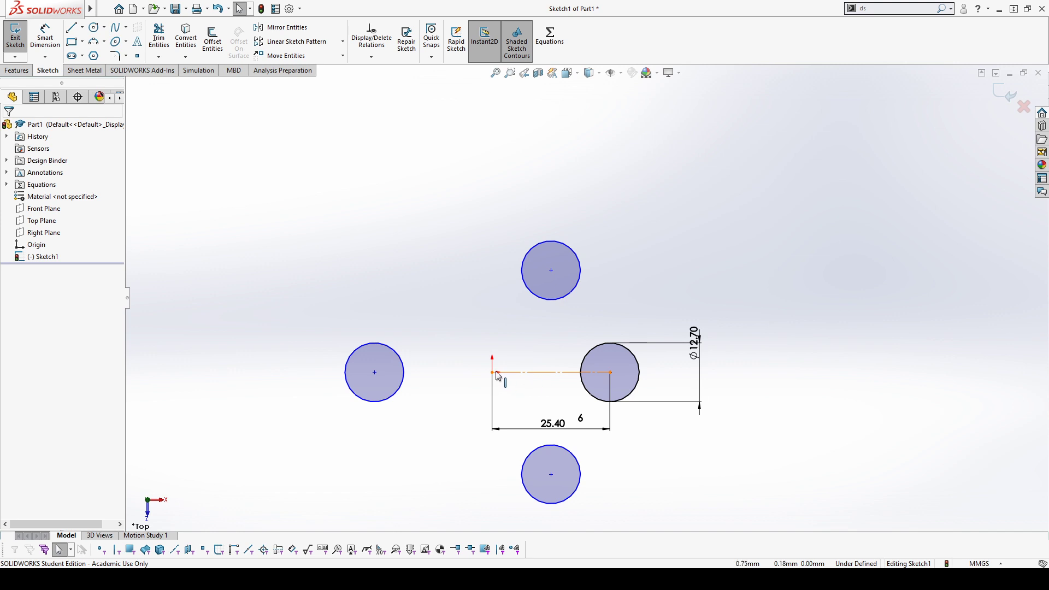
pyautogui.moveTo(493, 373); pyautogui.dragTo(522, 372)
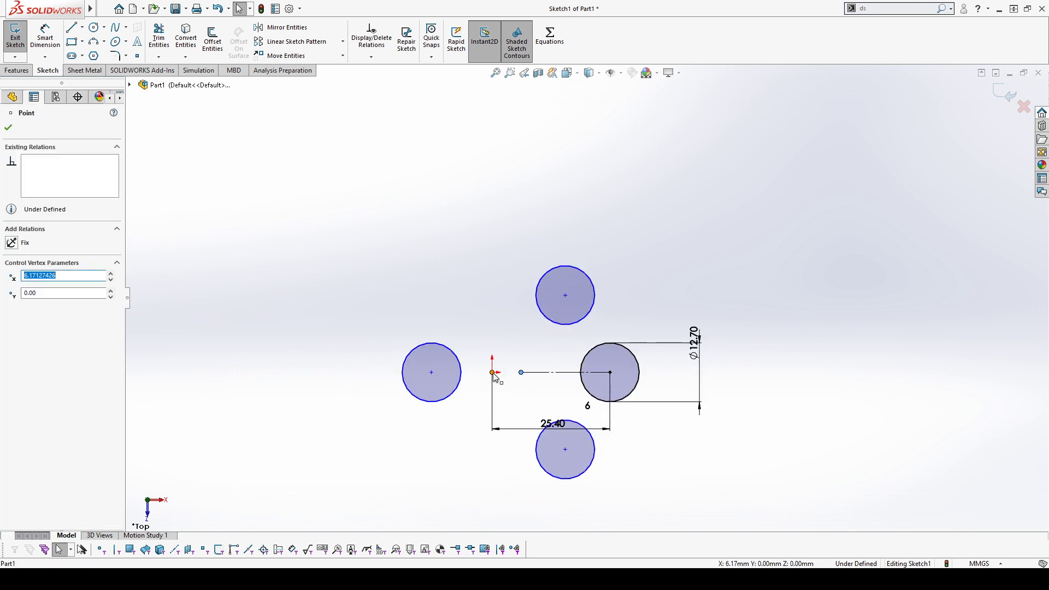
pyautogui.keyDown('ctrl'); pyautogui.click(493, 373); pyautogui.keyUp('ctrl')
pyautogui.click(557, 325)
pyautogui.click(465, 260)
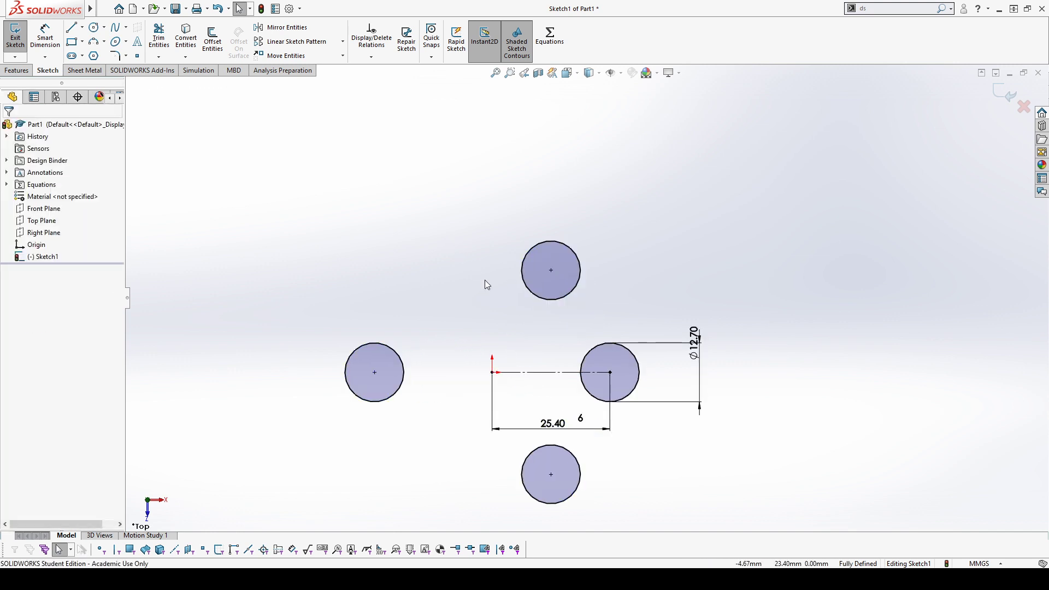
# Reposition the instance count label below the original circle and place its 12.70 mm diameter dimension closer beside it
pyautogui.moveTo(581, 418); pyautogui.dragTo(649, 447)
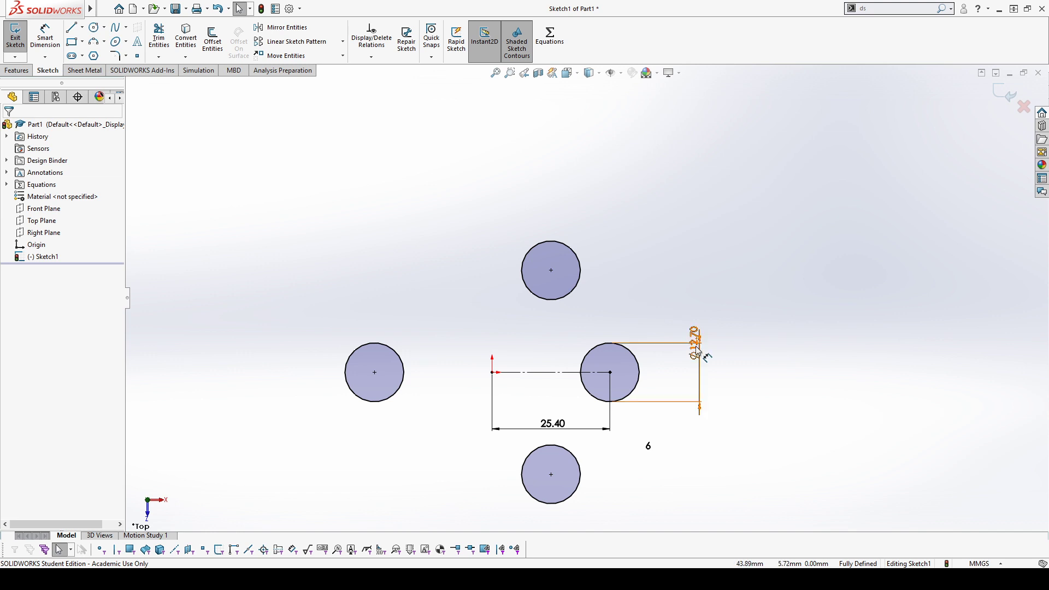
pyautogui.moveTo(702, 355); pyautogui.dragTo(683, 387)
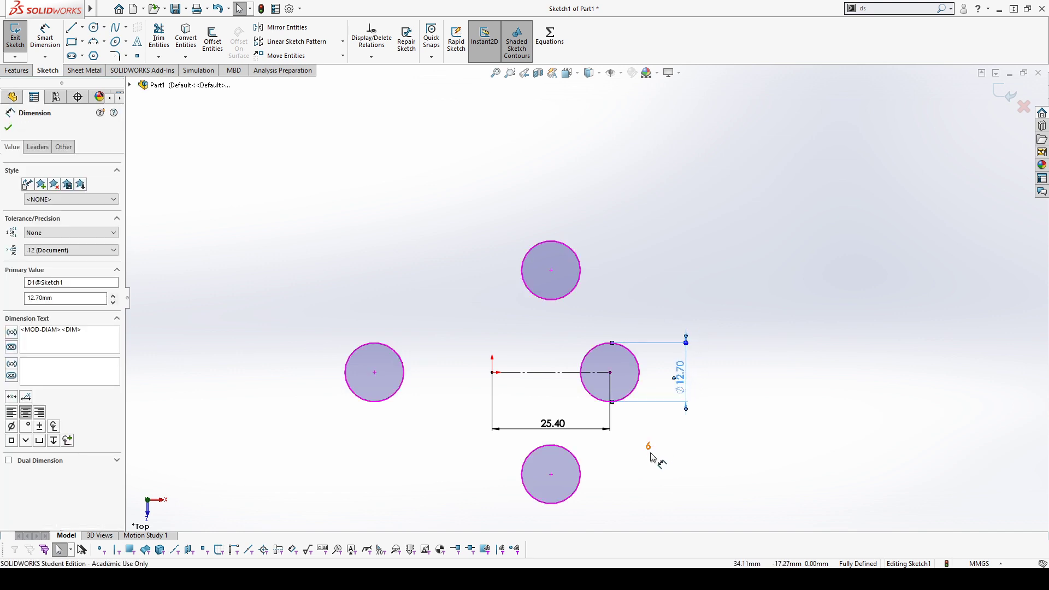
pyautogui.moveTo(648, 448); pyautogui.dragTo(633, 461)
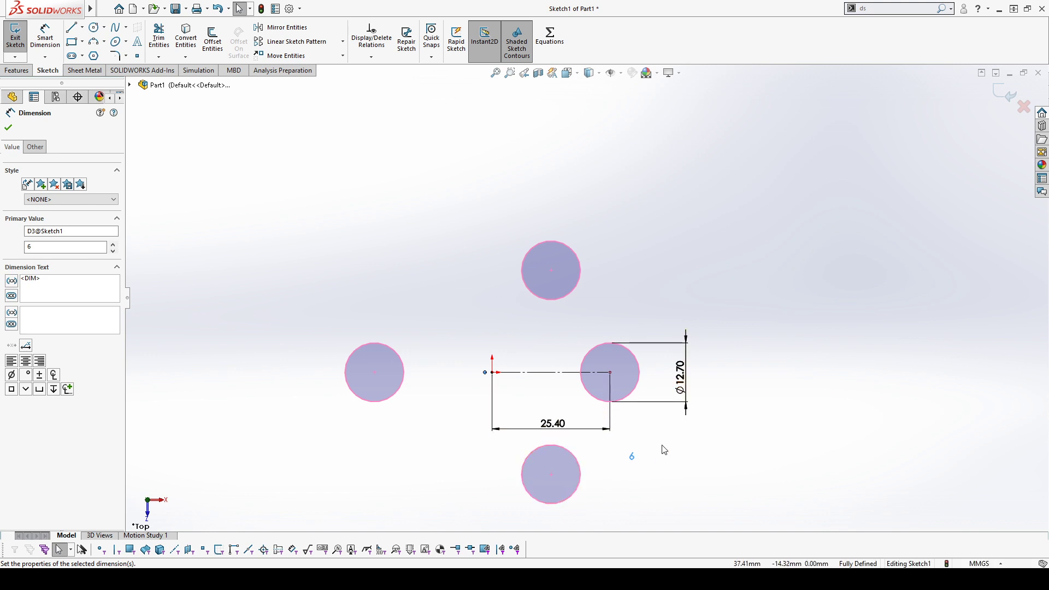
# Change the circular pattern's instance count to 5 directly in the sketch
pyautogui.doubleClick(633, 459)
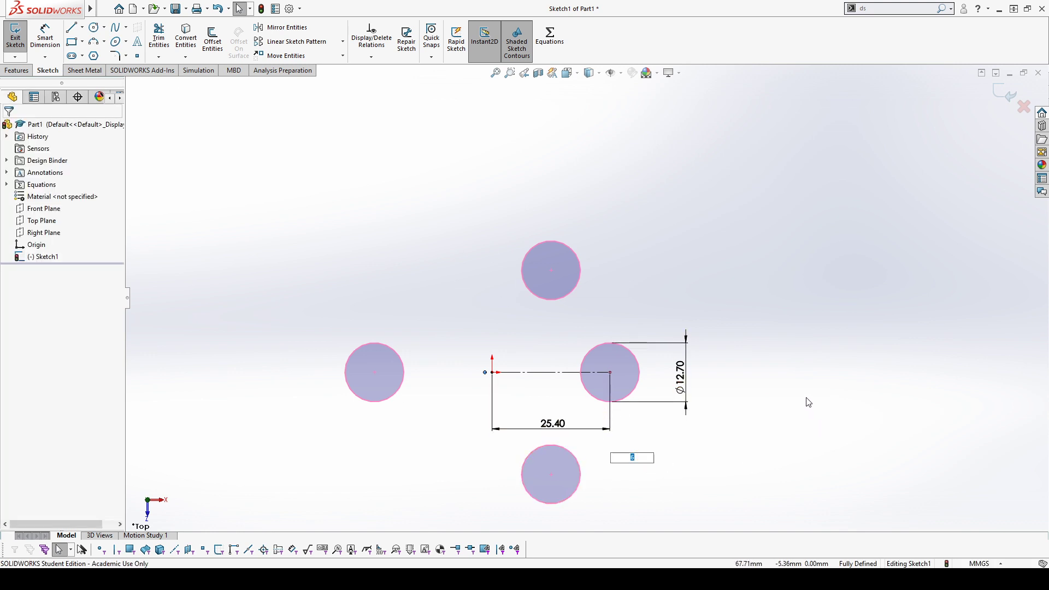
pyautogui.write('5')
pyautogui.press('Return')
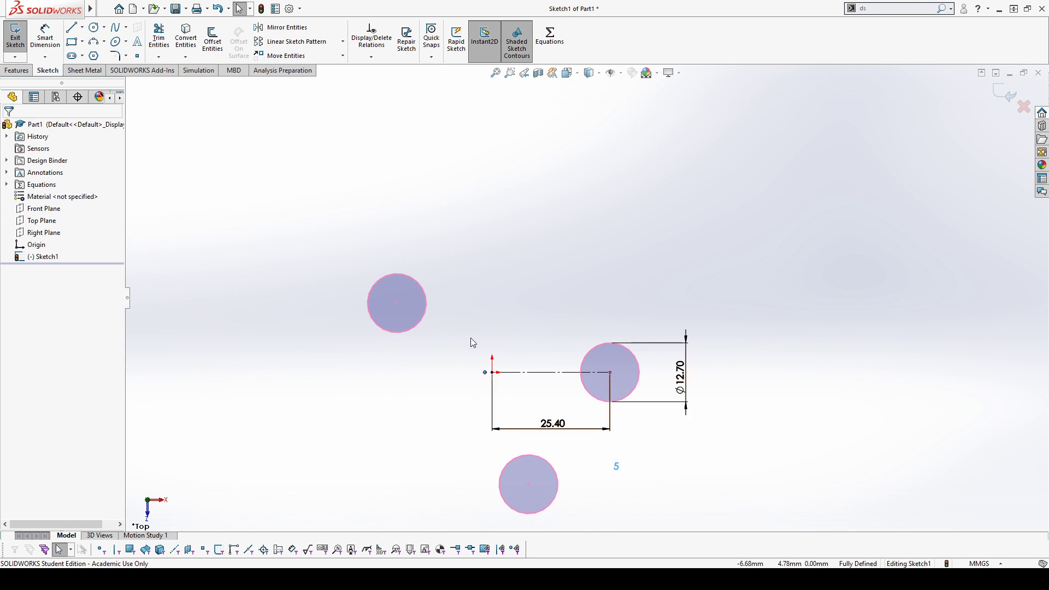
pyautogui.click(585, 402)
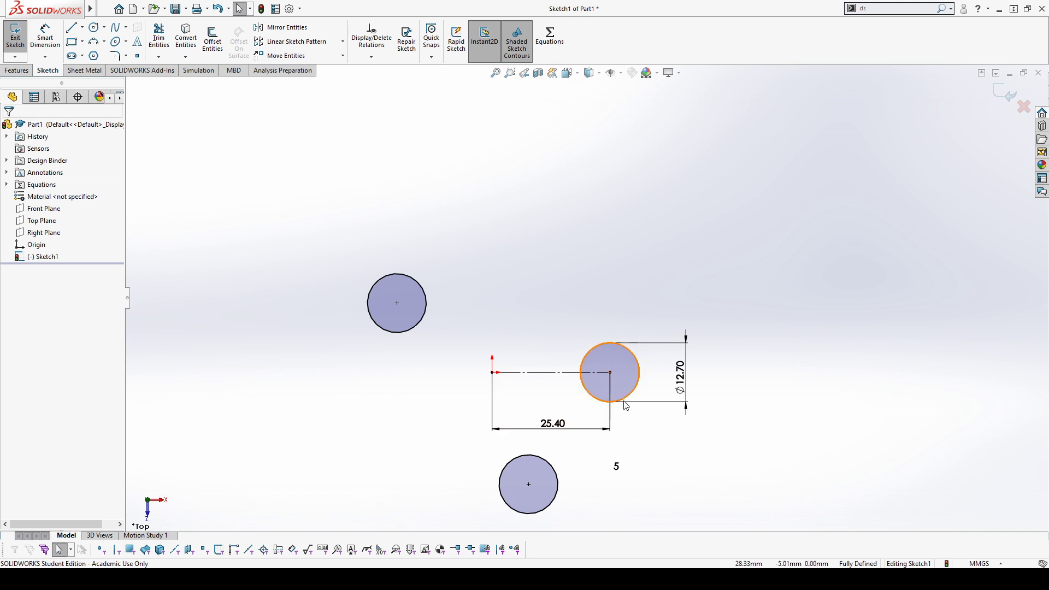
# Set the circular pattern's instance count label to 8
pyautogui.click(617, 468)
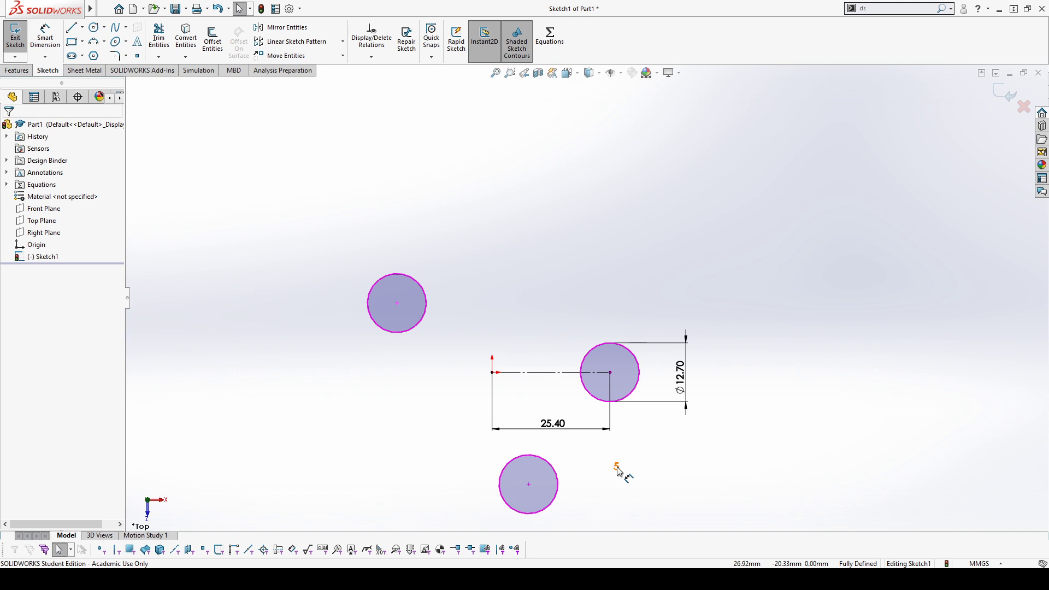
pyautogui.click(618, 469)
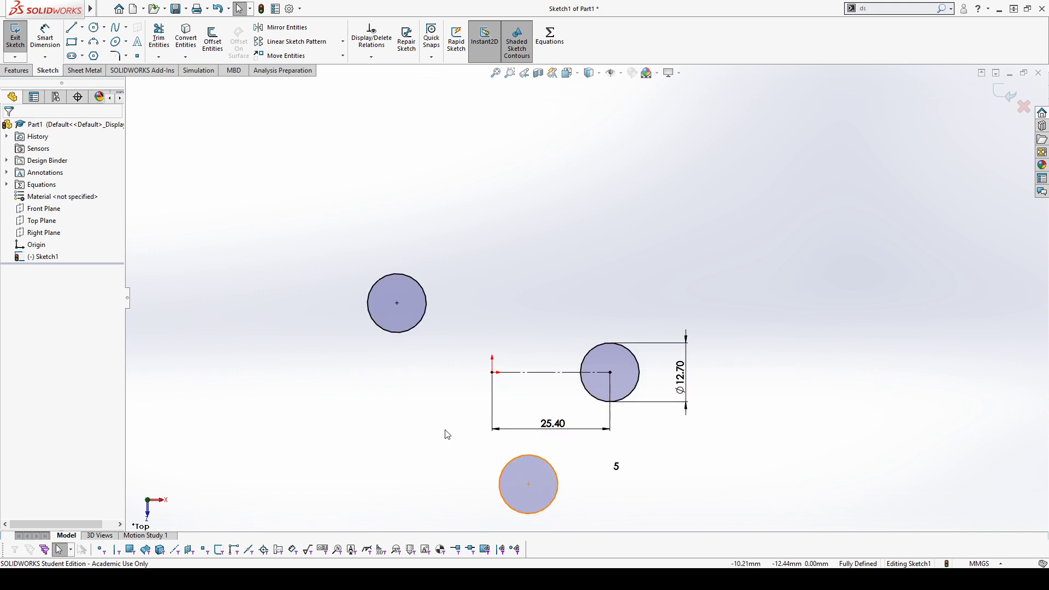
pyautogui.doubleClick(618, 468)
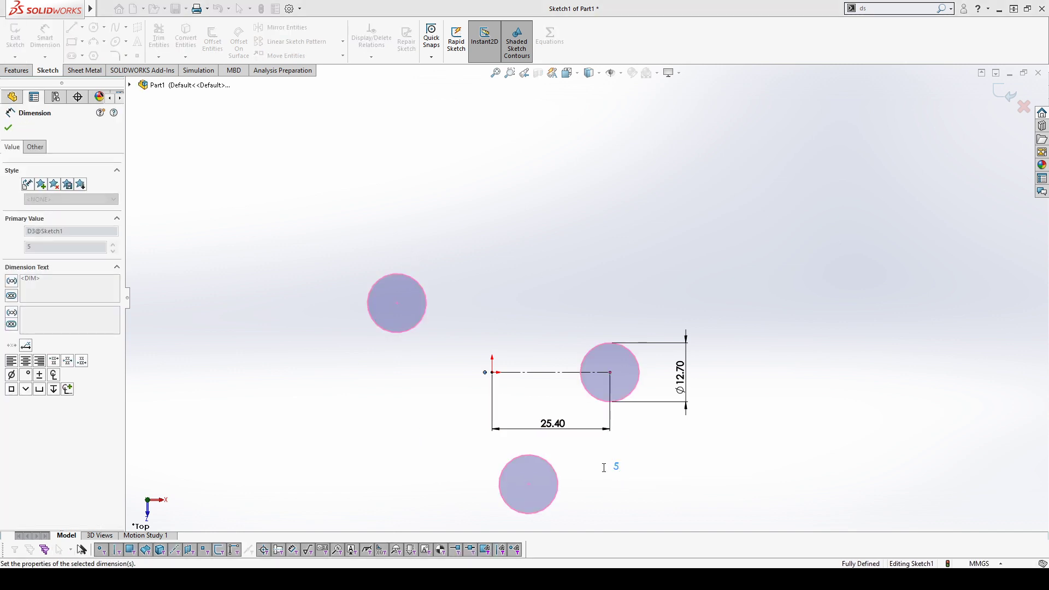
pyautogui.write('8')
pyautogui.press('Return')
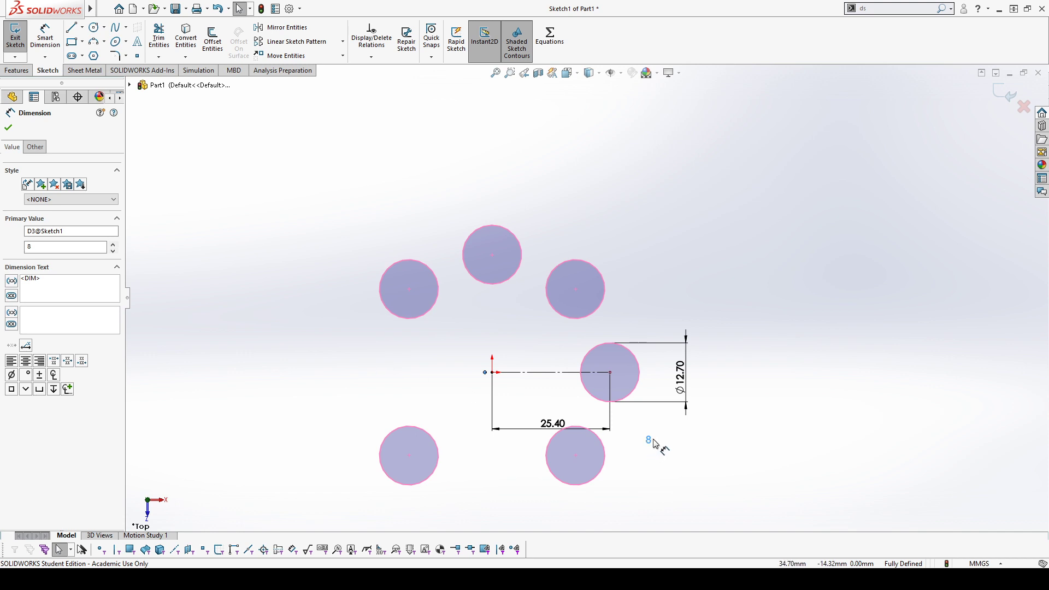
# Set the circular pattern's instance count to 6 directly in the sketch
pyautogui.click(624, 442)
pyautogui.click(650, 440)
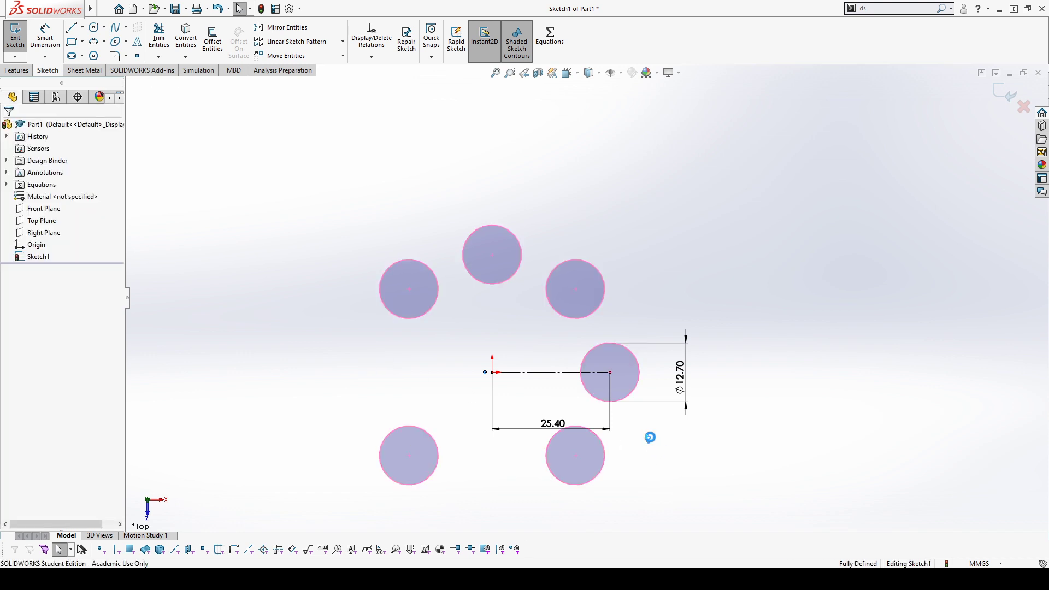
pyautogui.write('6')
pyautogui.press('Return')
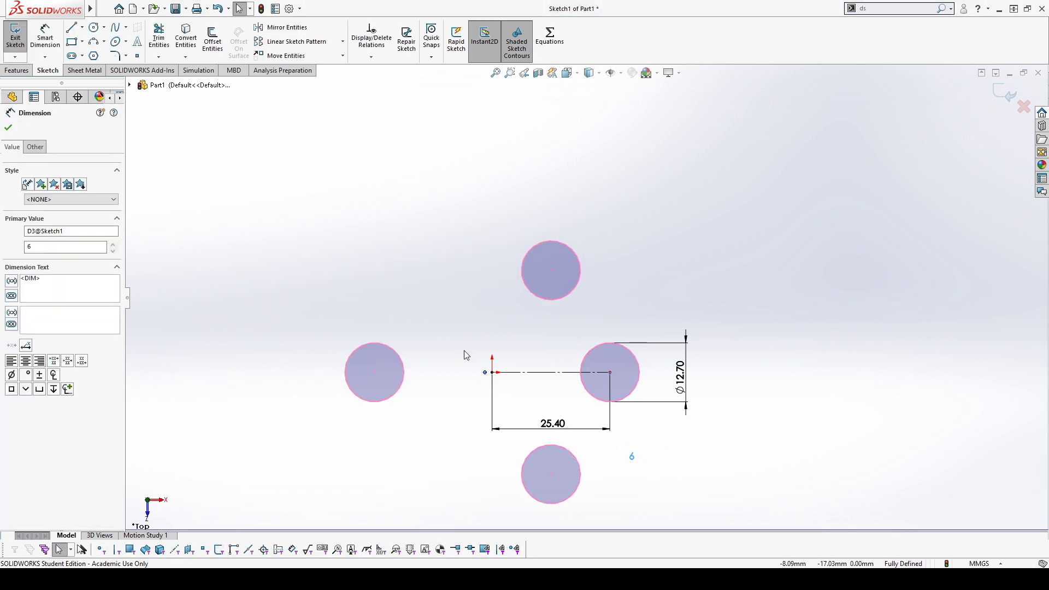
pyautogui.click(803, 311)
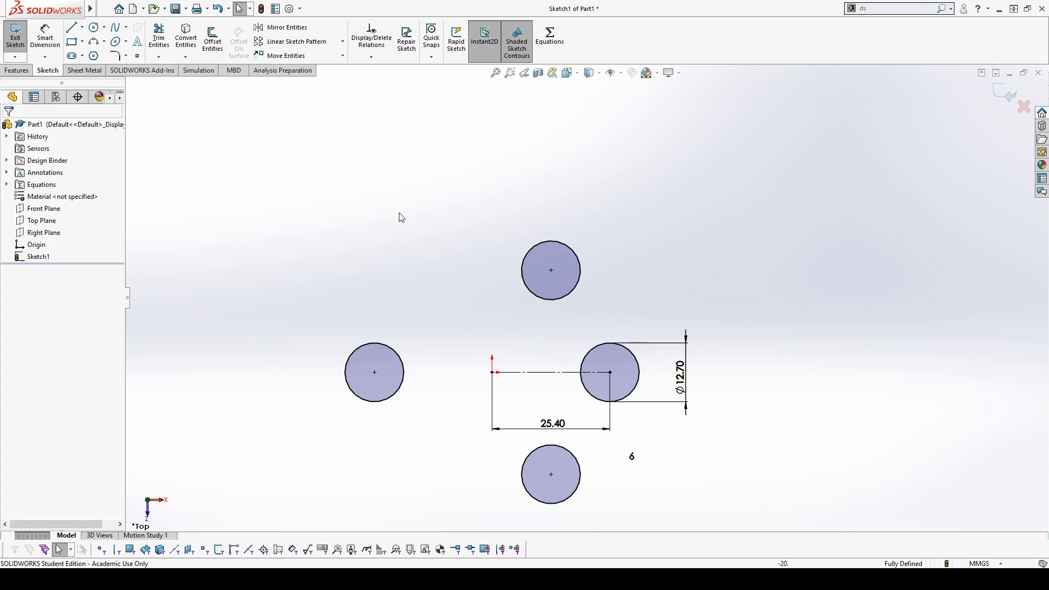
# Offset the upper circle bi-directionally by 5 mm with construction base geometry, and undo the offset
pyautogui.scroll(1, 298, 126)
pyautogui.scroll(-1, 355, 173)
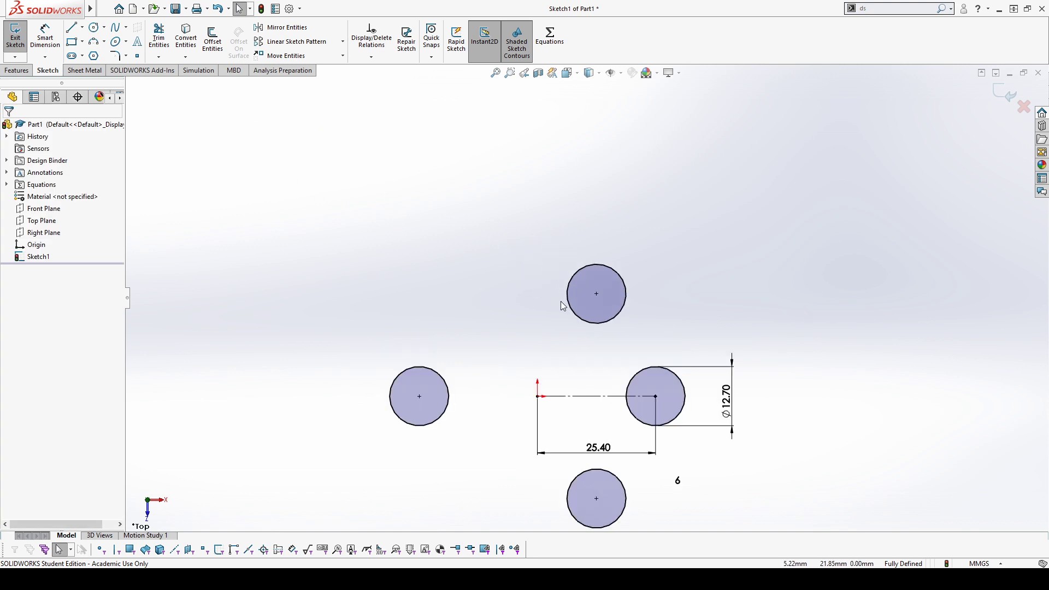
pyautogui.scroll(2, 571, 361)
pyautogui.scroll(-1, 575, 404)
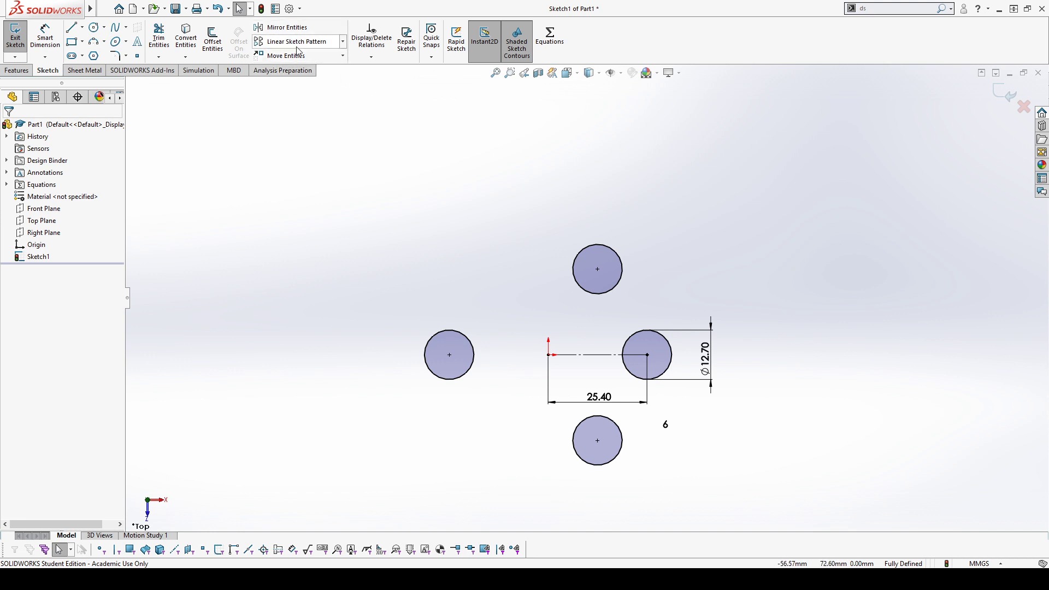
pyautogui.click(211, 39)
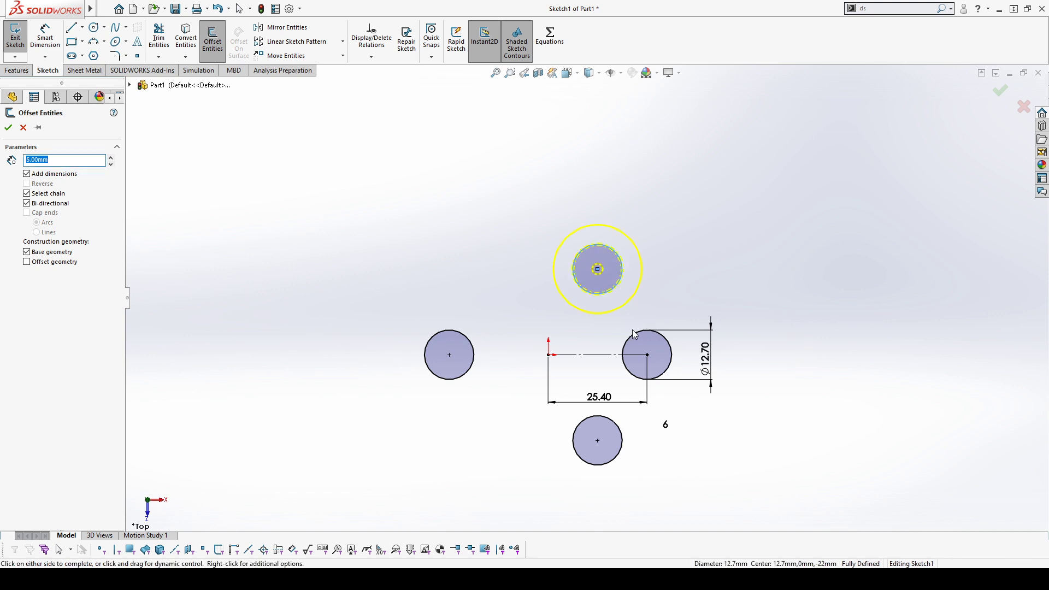
pyautogui.click(611, 297)
pyautogui.click(421, 224)
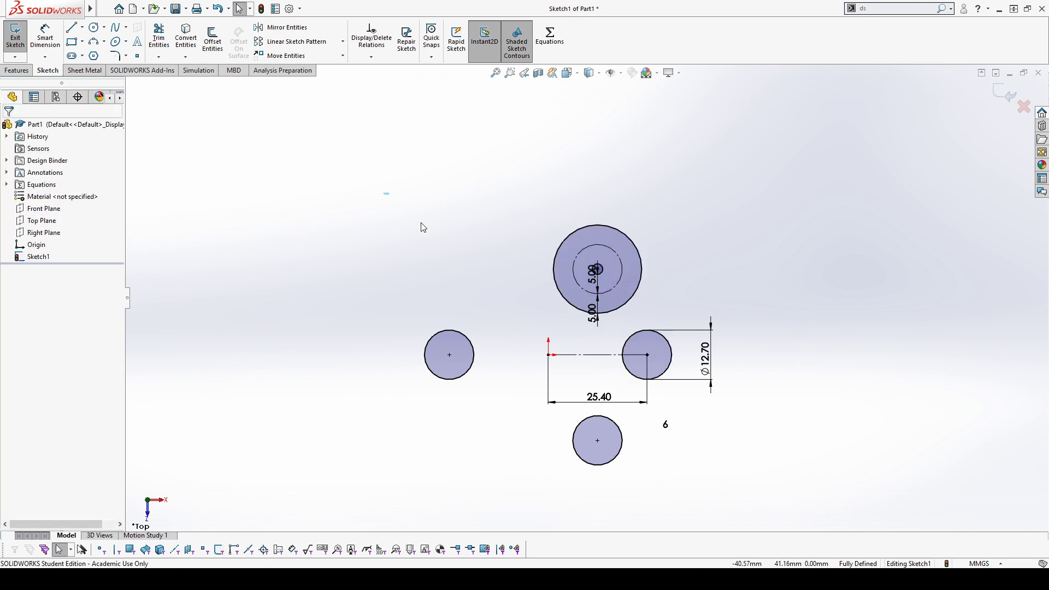
pyautogui.hotkey('ctrl', 'z')
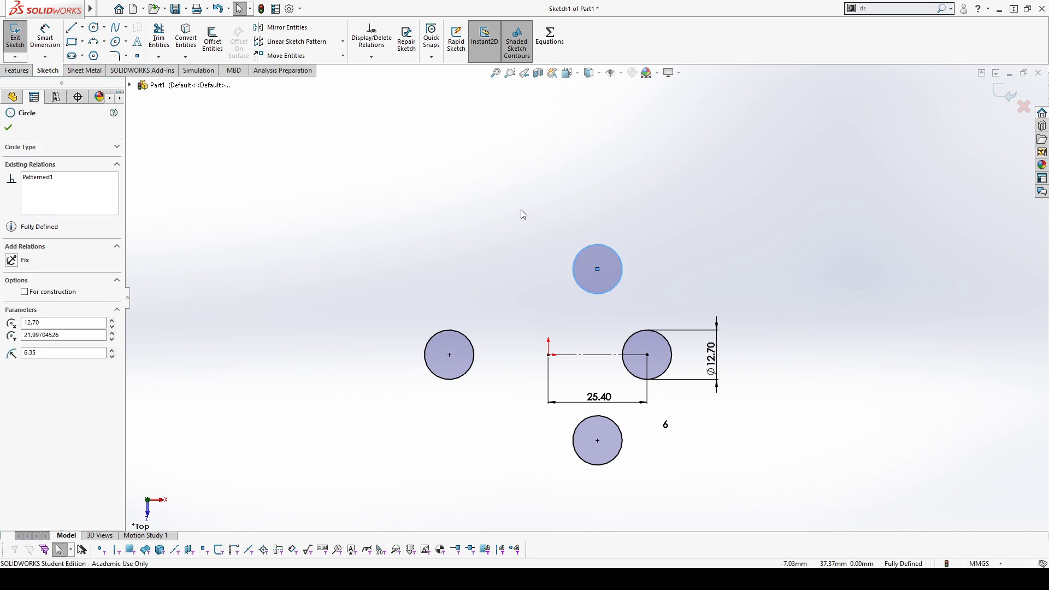
pyautogui.click(764, 273)
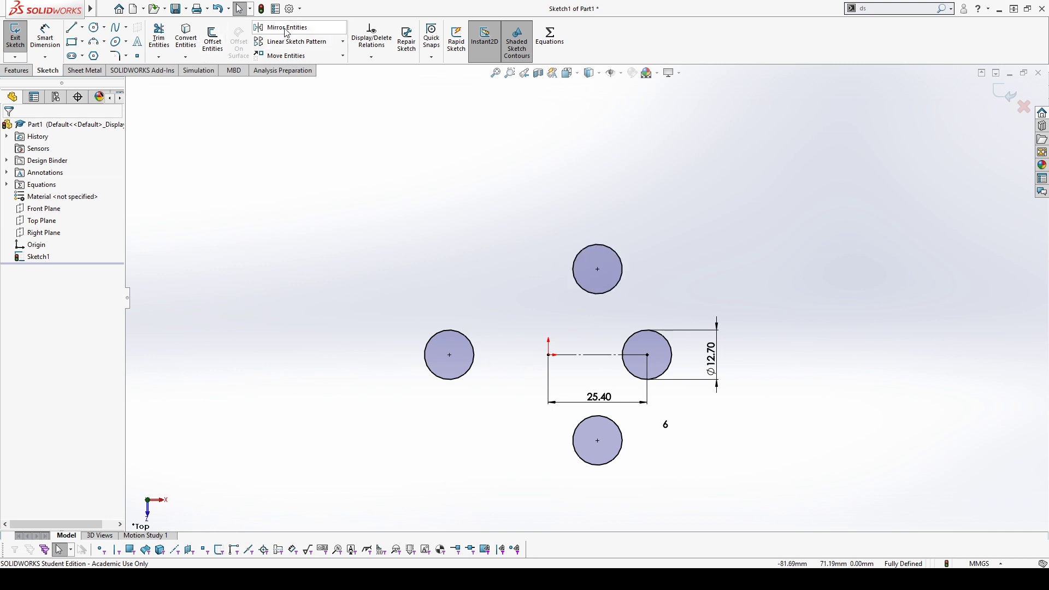
# Delete the patterned circle below the horizontal construction line
pyautogui.moveTo(492, 399); pyautogui.dragTo(522, 440)
pyautogui.click(645, 504)
pyautogui.press('Delete')
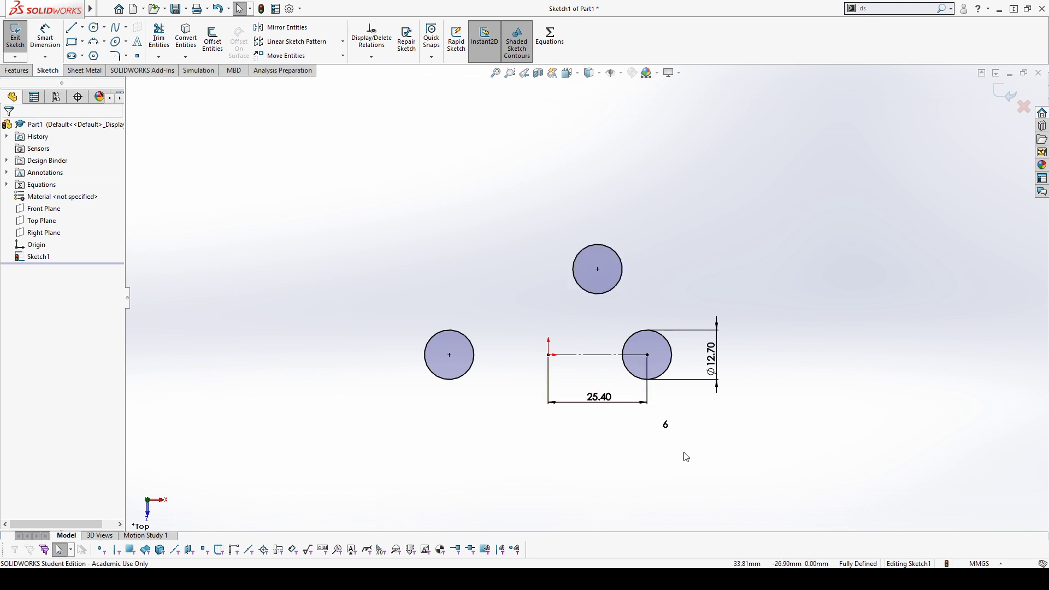
# Mirror a copy of the upper circle about the horizontal construction line
pyautogui.click(284, 28)
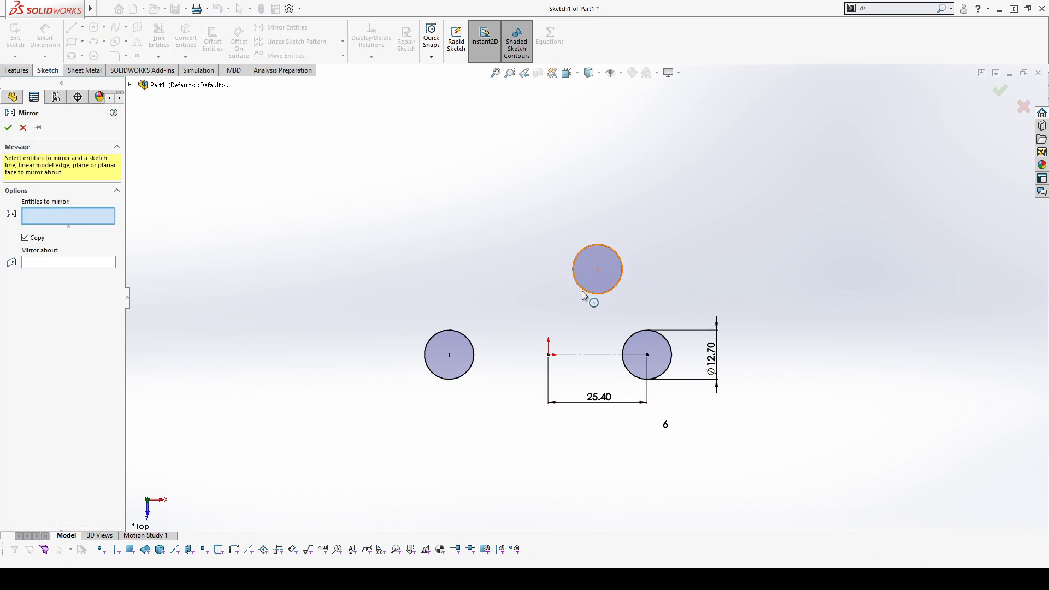
pyautogui.click(608, 292)
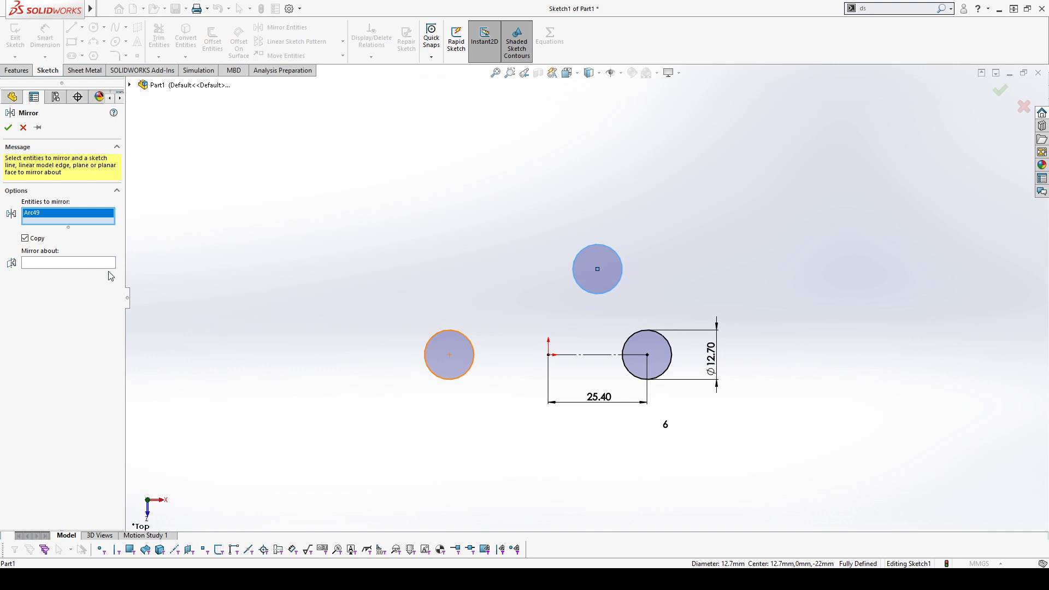
pyautogui.click(82, 264)
pyautogui.click(588, 355)
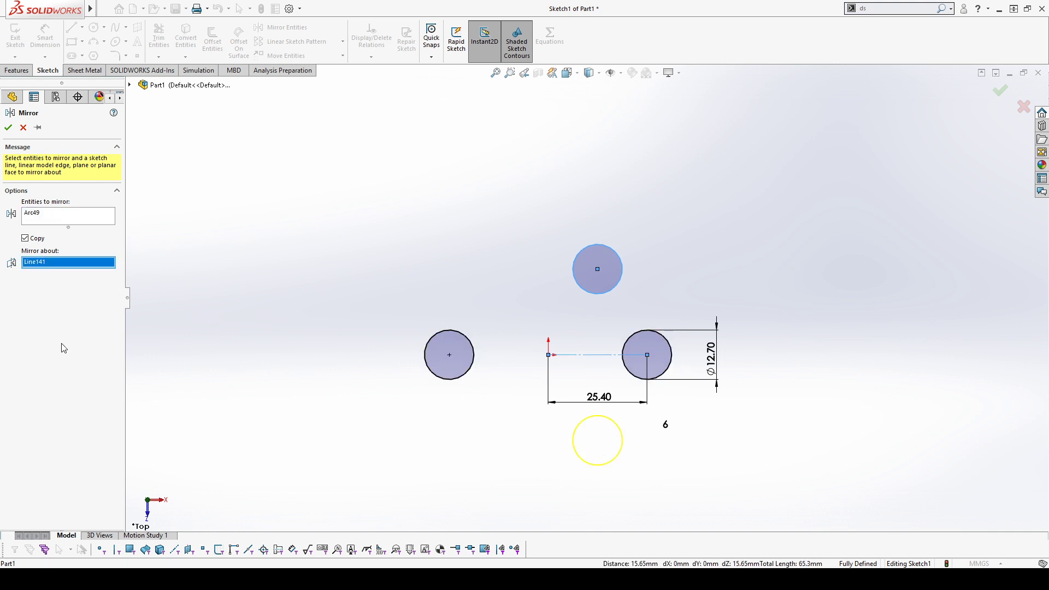
pyautogui.click(36, 239)
pyautogui.click(8, 128)
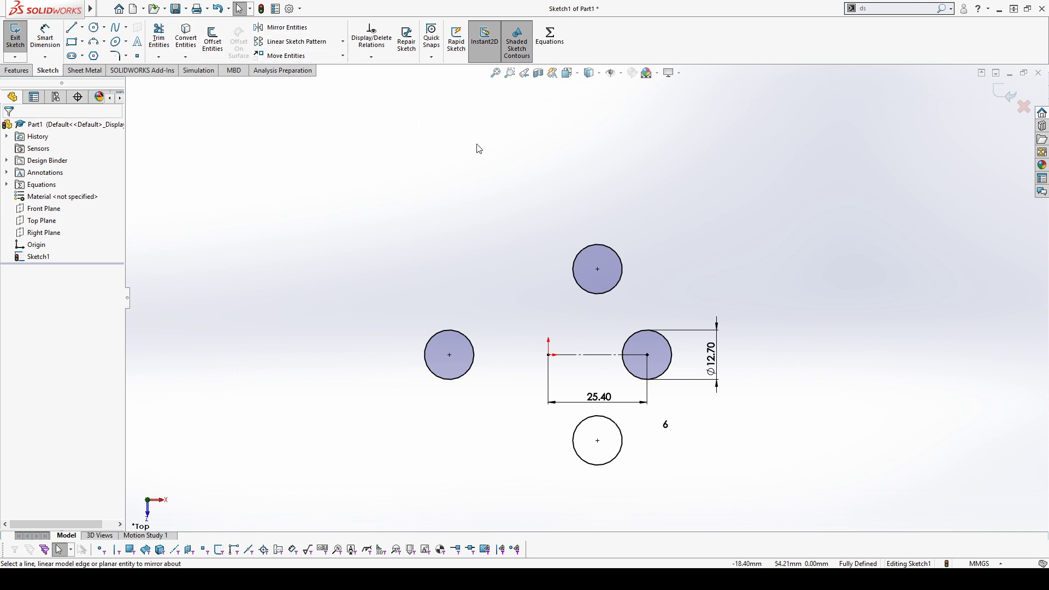
pyautogui.scroll(3, 541, 272)
pyautogui.scroll(4, 572, 229)
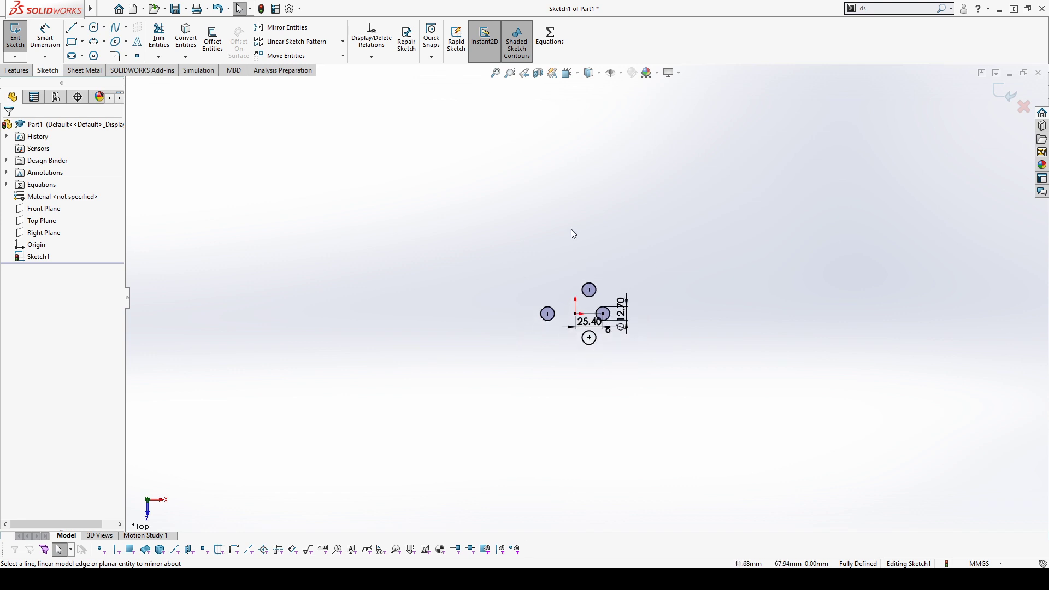
pyautogui.scroll(-2, 511, 198)
pyautogui.scroll(-3, 711, 412)
pyautogui.scroll(-2, 532, 287)
pyautogui.scroll(-1, 529, 278)
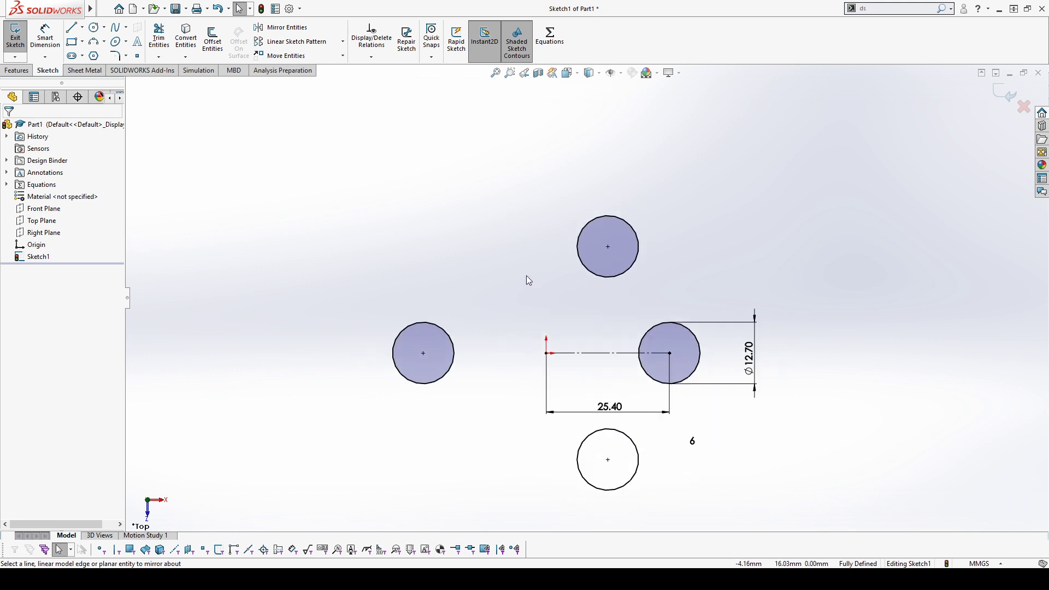
# Try to move the upper circle by 50 mm in X and 50 mm in Y while keeping its relations
pyautogui.click(344, 56)
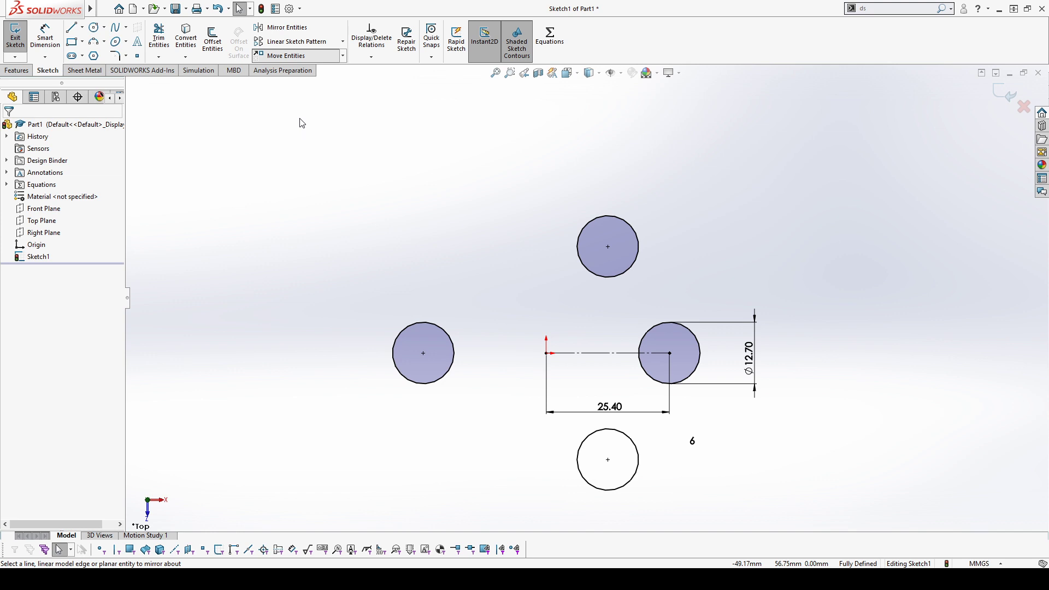
pyautogui.click(295, 56)
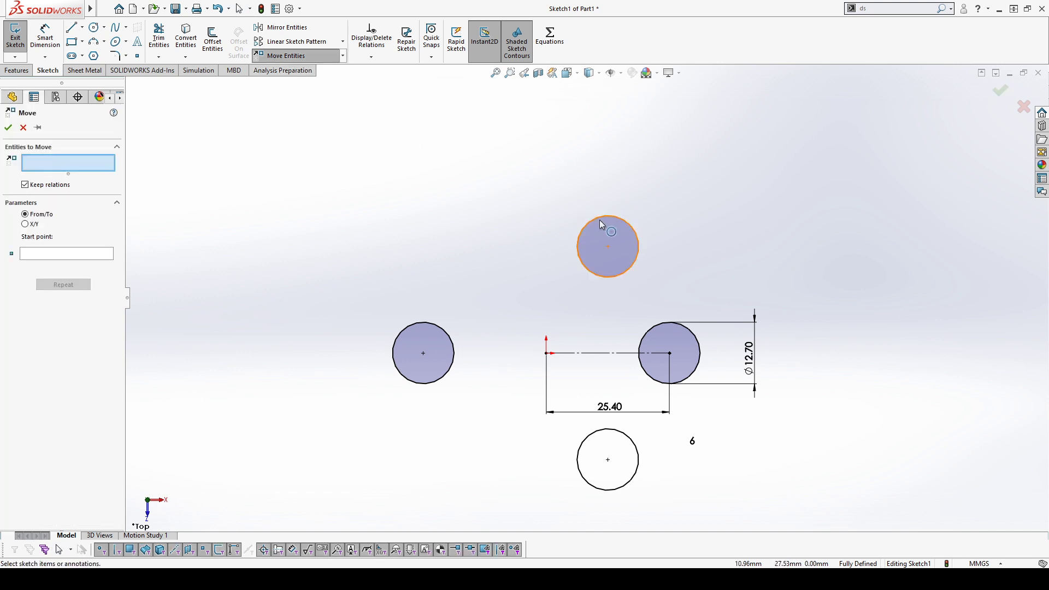
pyautogui.click(599, 224)
pyautogui.click(24, 225)
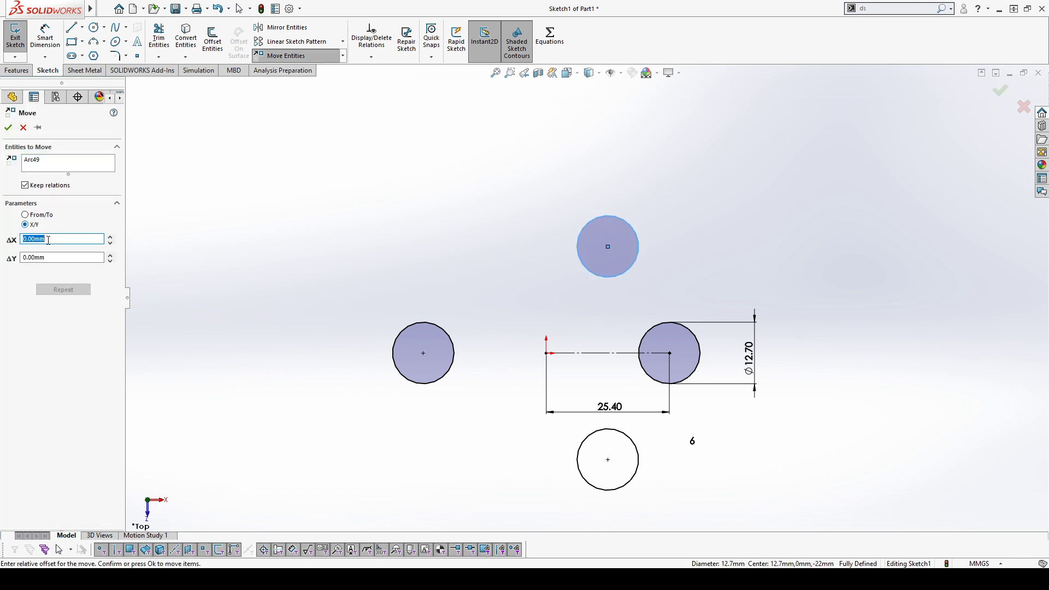
pyautogui.write('50')
pyautogui.press('Tab')
pyautogui.write('50')
pyautogui.press('Return')
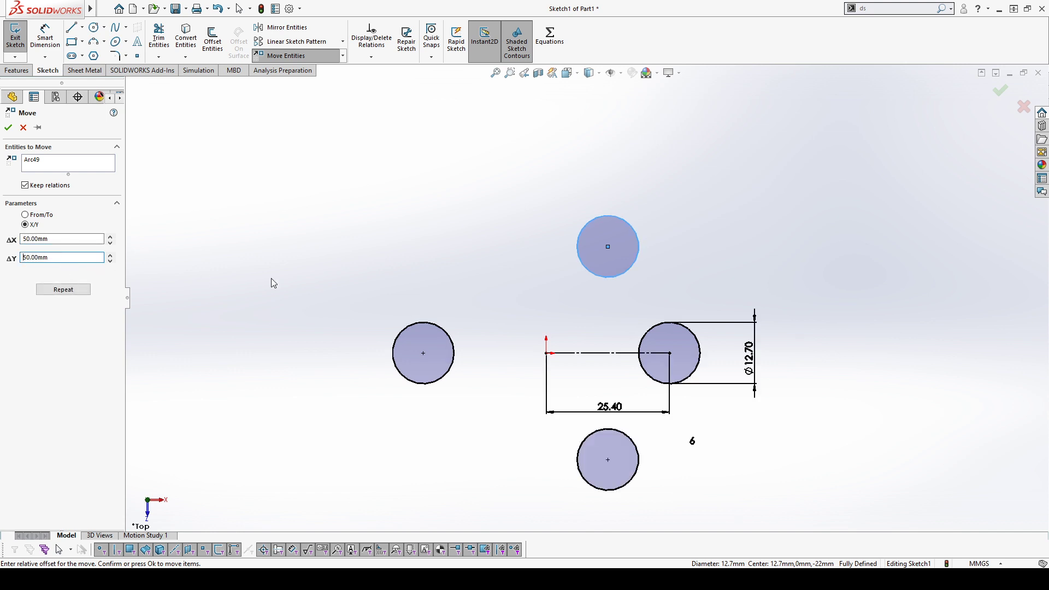
# Try the 50 mm X/Y move of the upper circle without keeping relations, and cancel the move
pyautogui.scroll(-10, 480, 257)
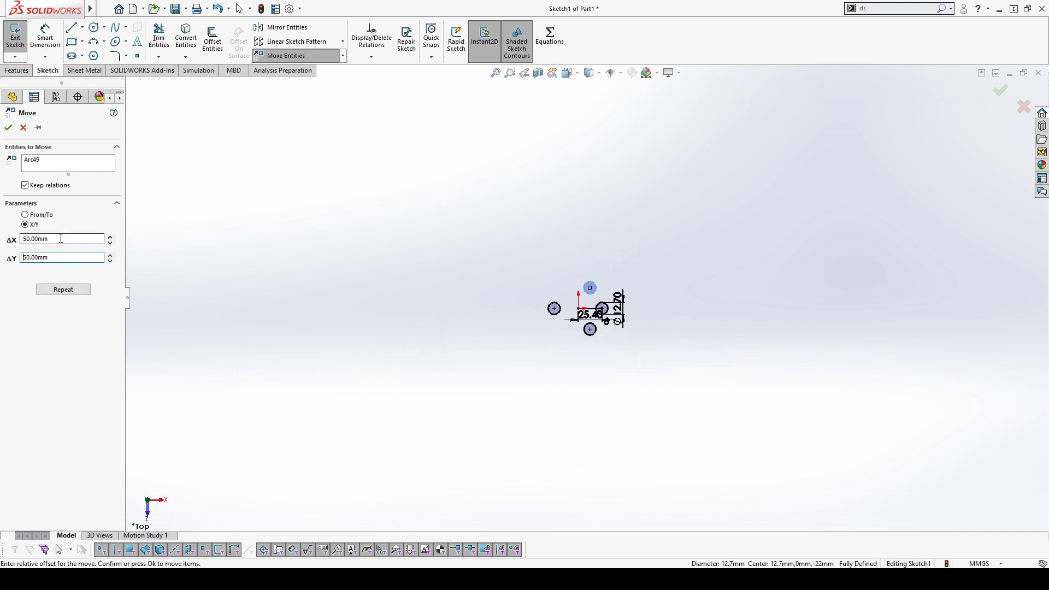
pyautogui.click(34, 215)
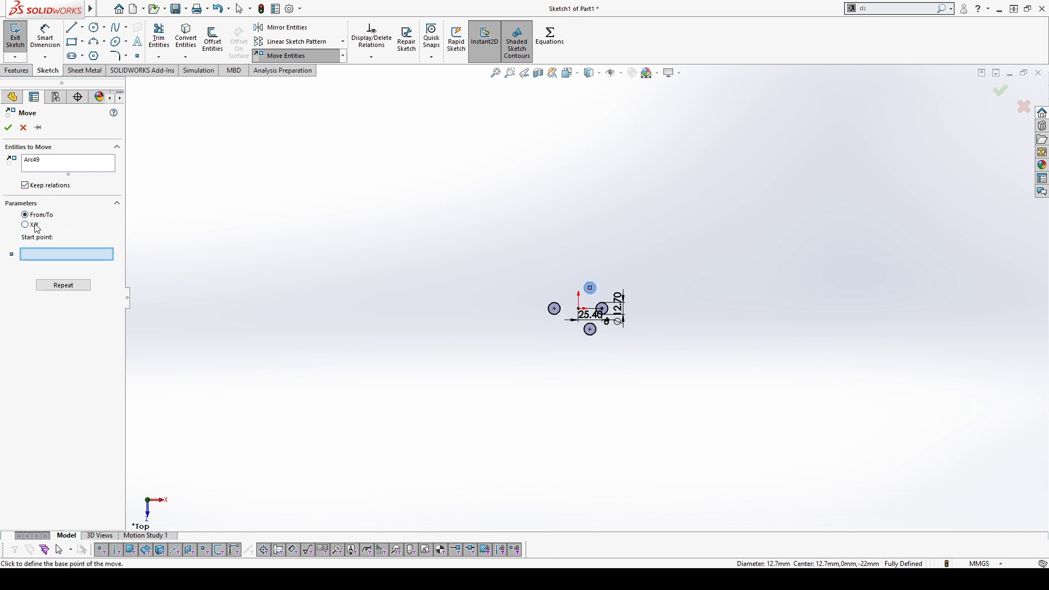
pyautogui.click(35, 225)
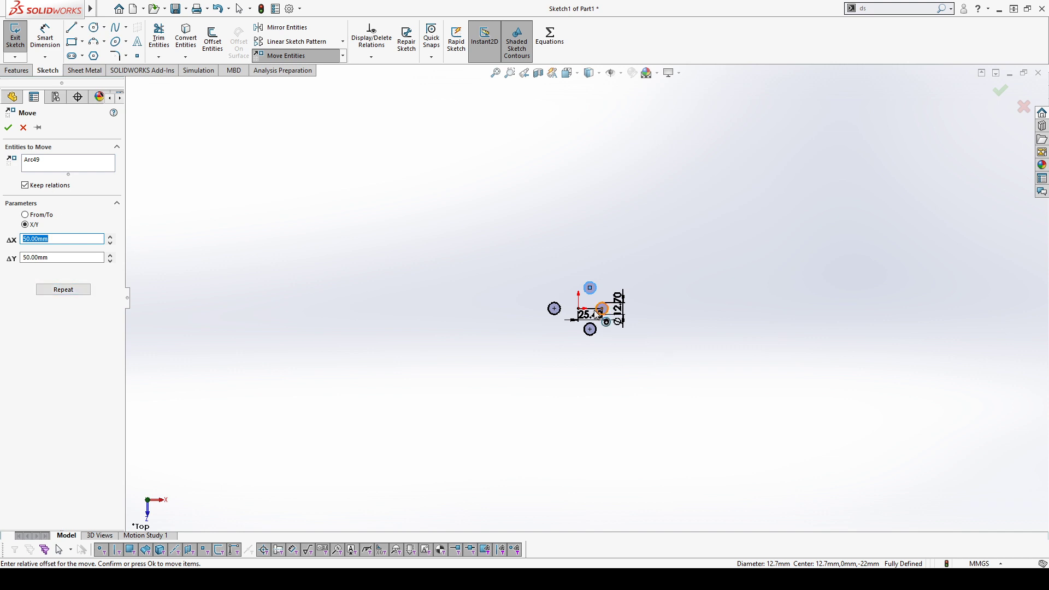
pyautogui.click(37, 185)
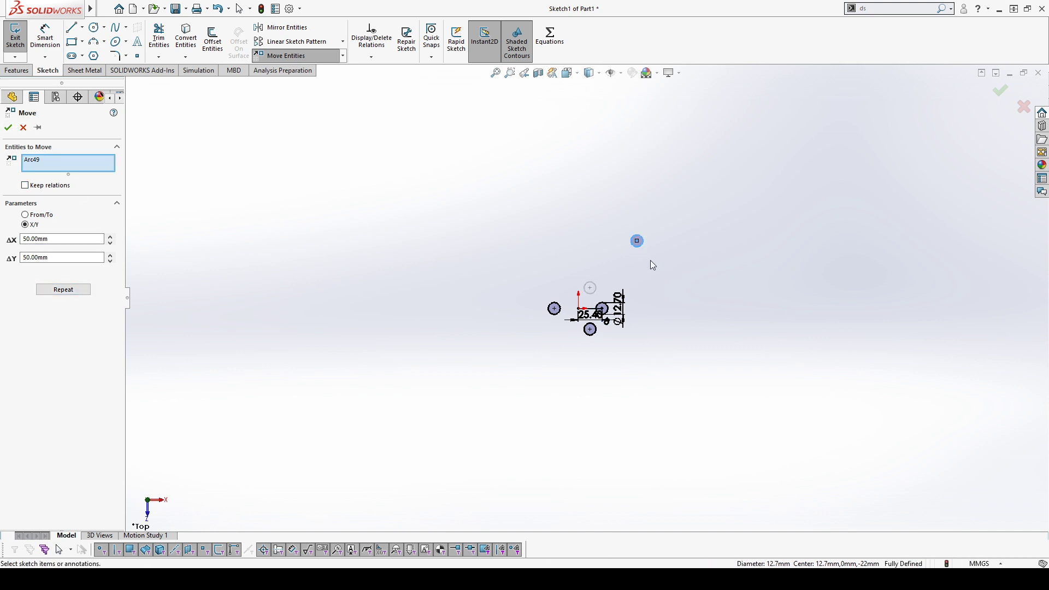
pyautogui.scroll(-5, 638, 241)
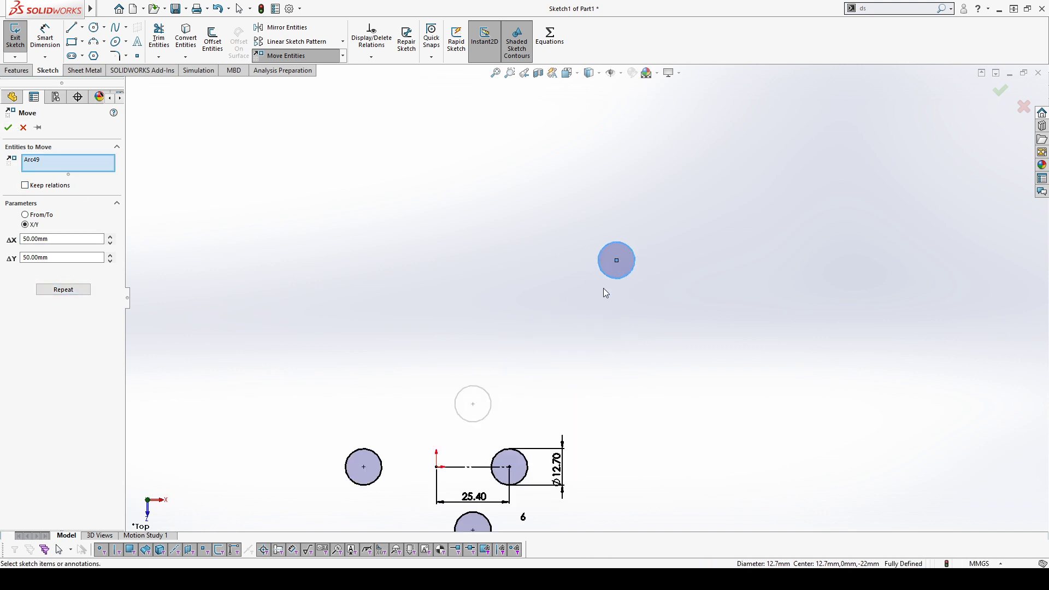
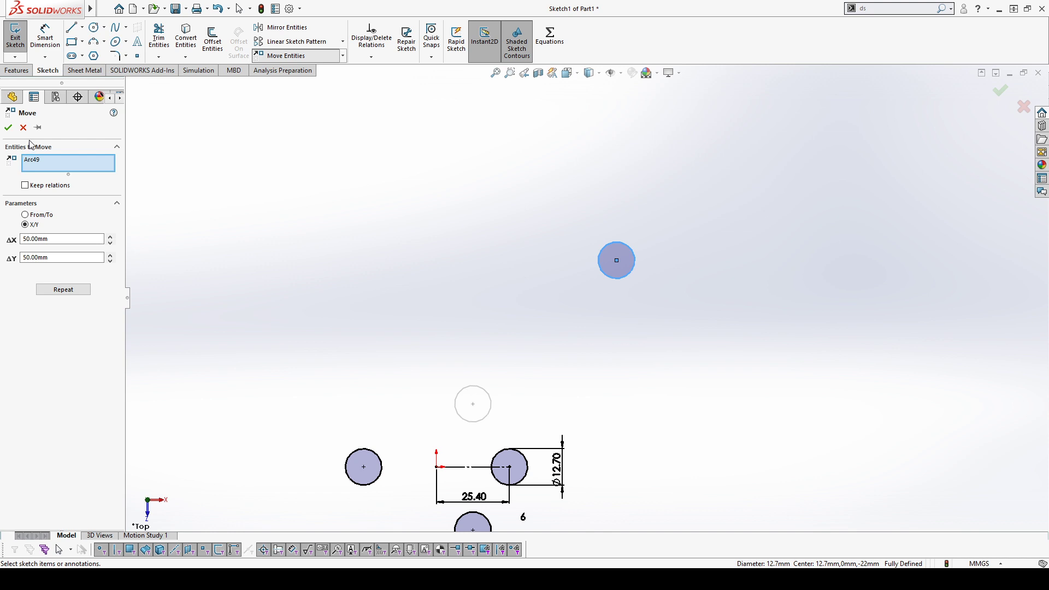
pyautogui.click(23, 127)
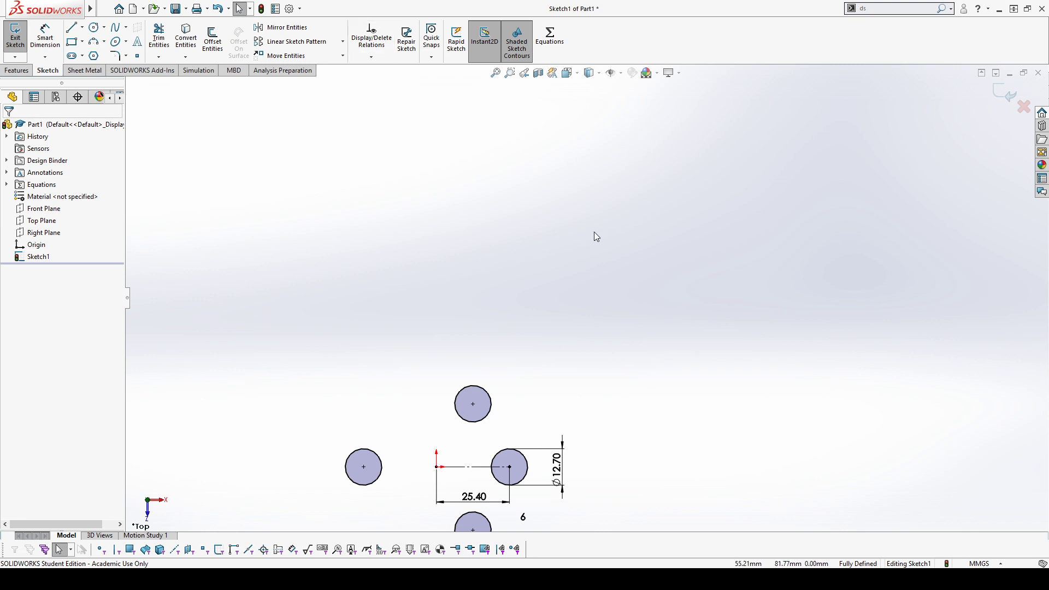
# Inspect the existing relations on the upper circle
pyautogui.scroll(3, 597, 241)
pyautogui.scroll(-2, 555, 365)
pyautogui.scroll(-5, 554, 365)
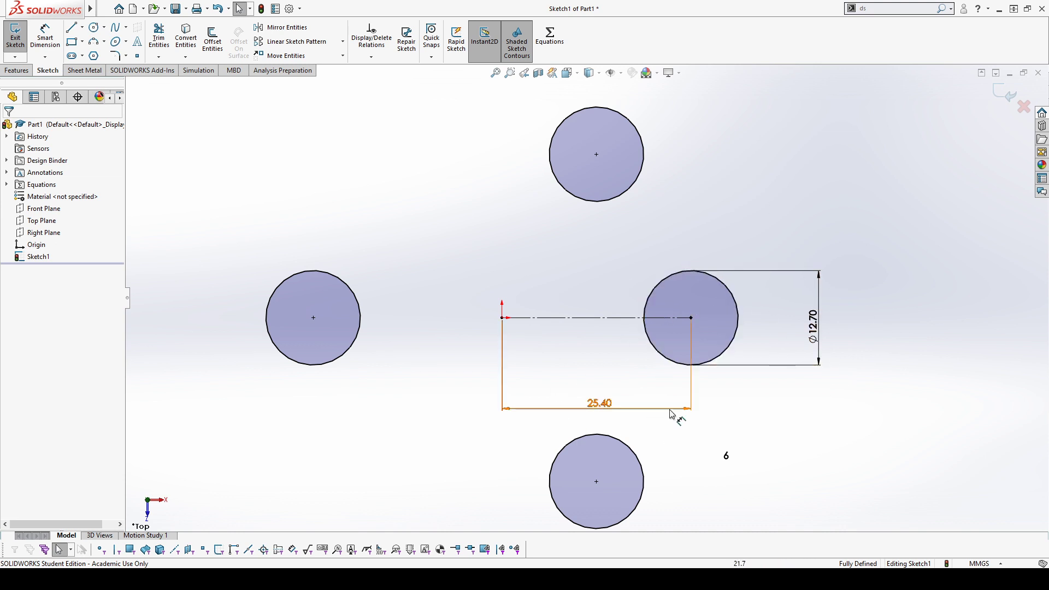
pyautogui.click(633, 192)
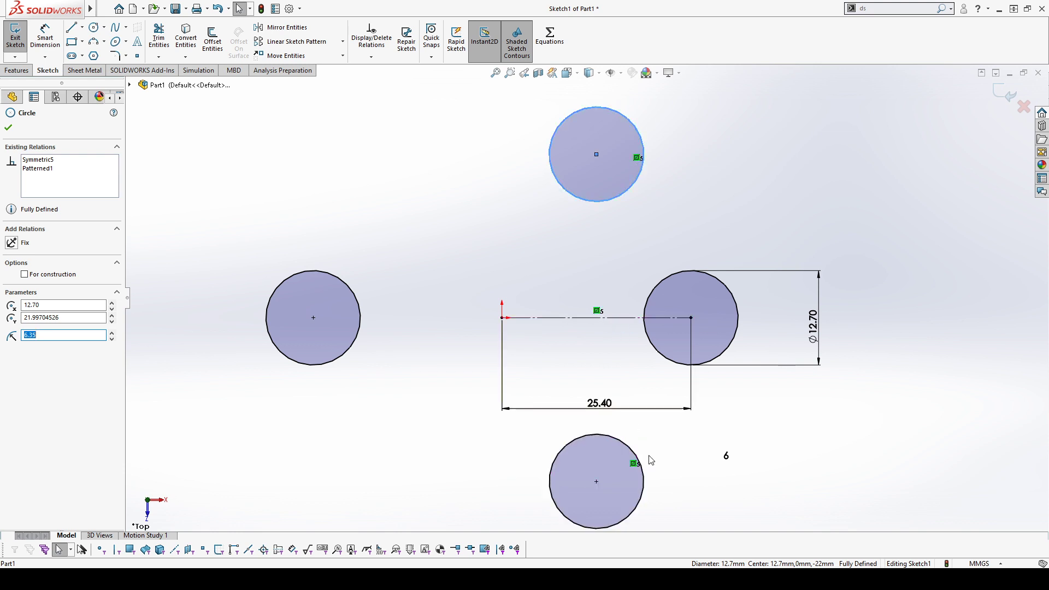
pyautogui.click(578, 240)
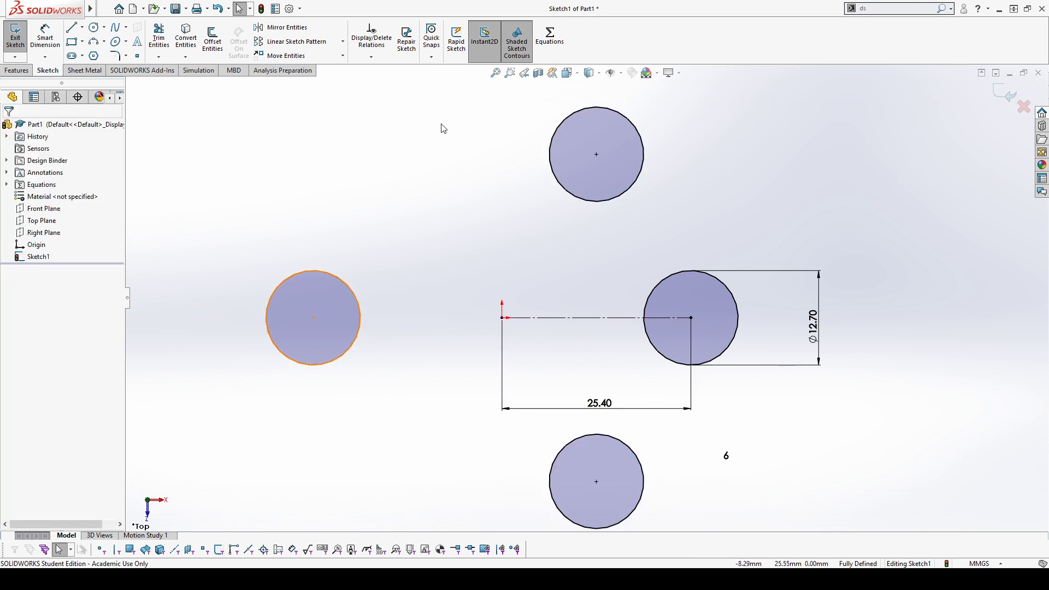
# Review every relation and dimension in the whole sketch one by one, and close the relations list
pyautogui.click(371, 39)
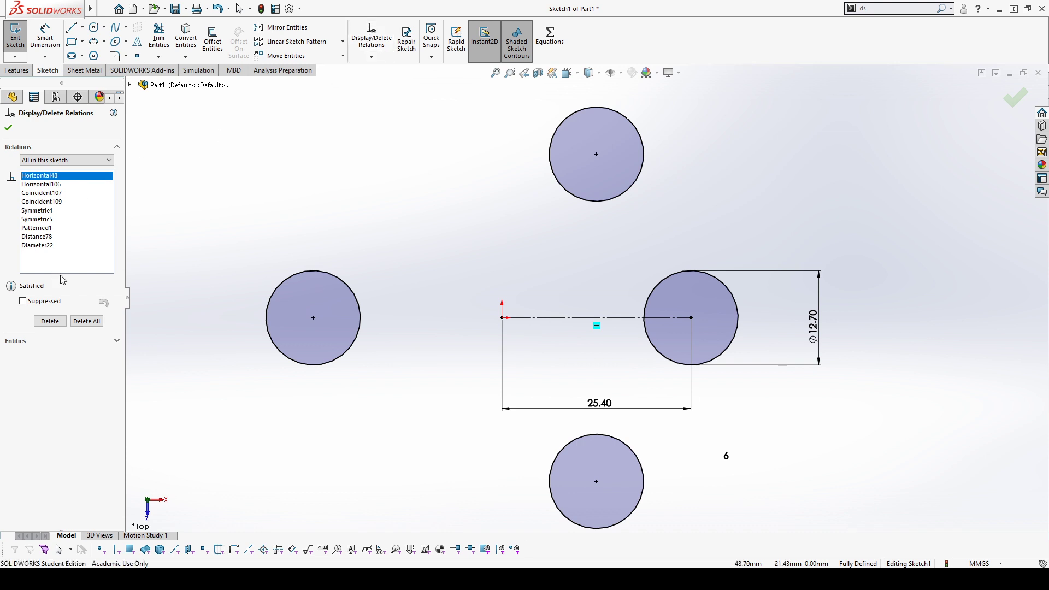
pyautogui.click(8, 128)
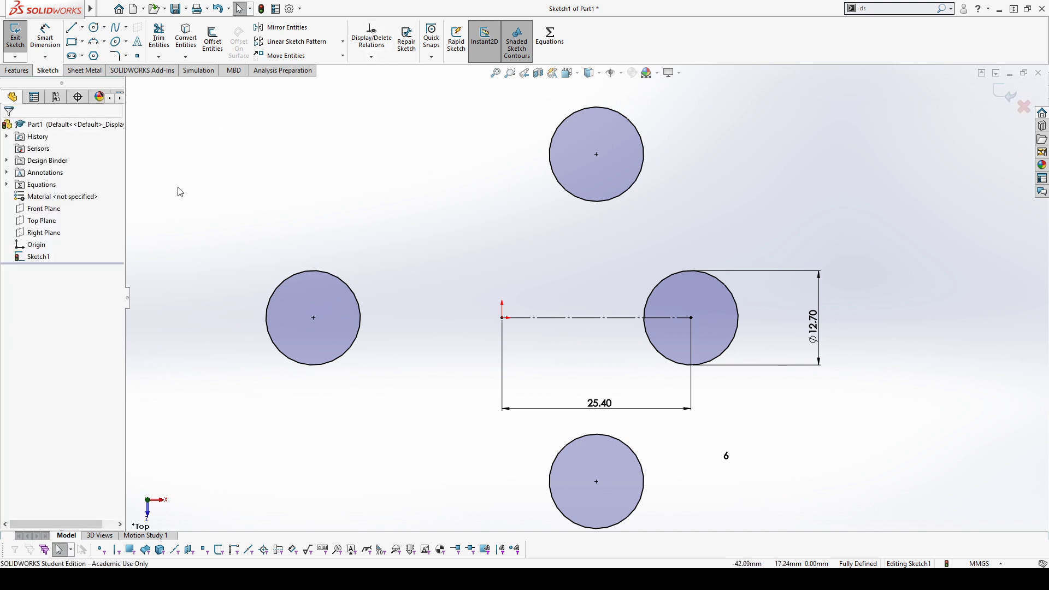
pyautogui.click(371, 38)
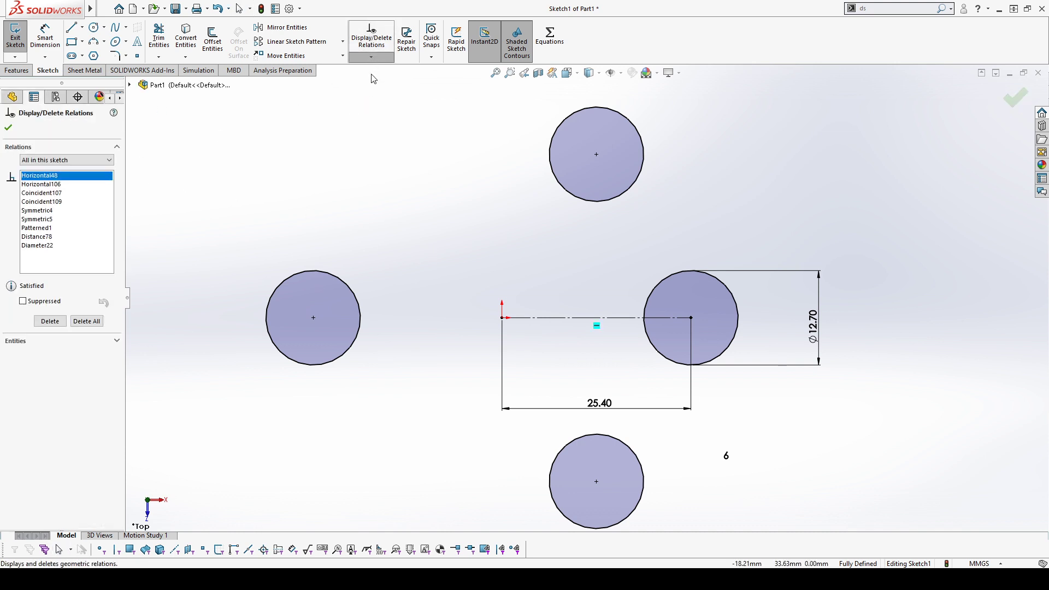
pyautogui.click(56, 186)
pyautogui.click(56, 194)
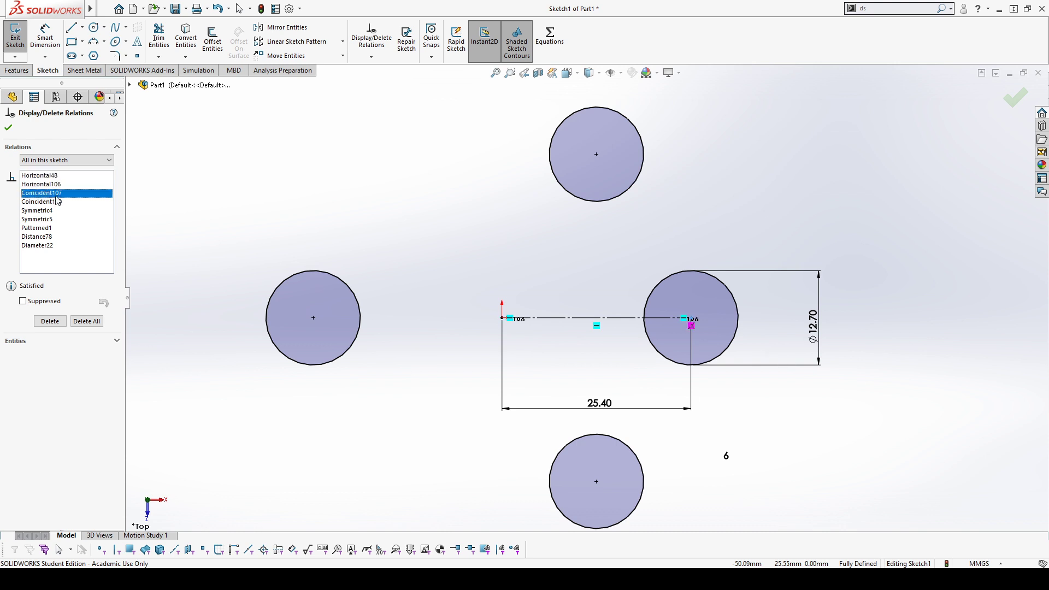
pyautogui.click(55, 202)
pyautogui.click(51, 213)
pyautogui.click(48, 228)
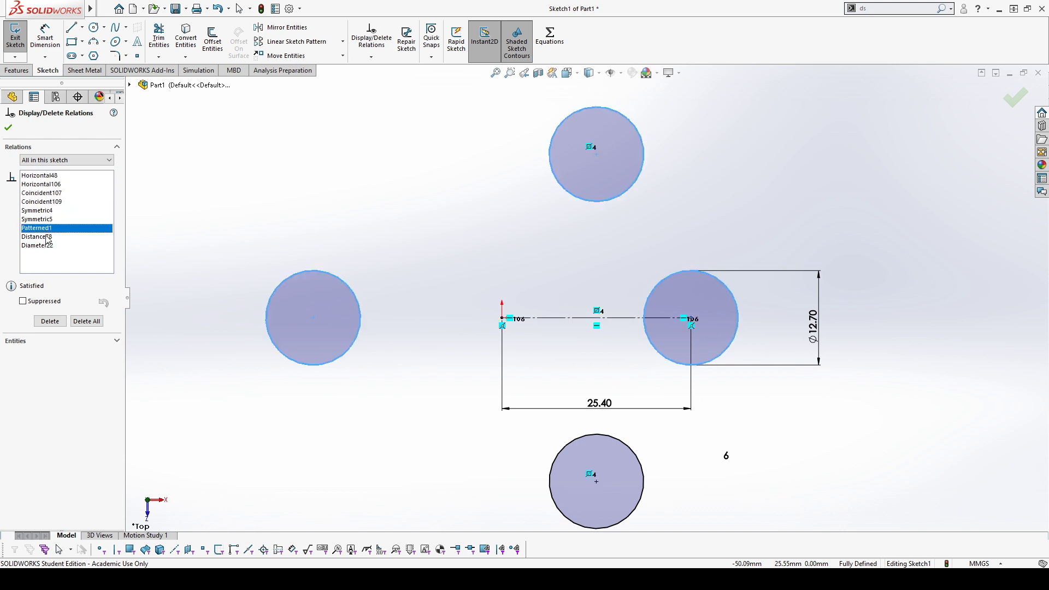
pyautogui.click(47, 237)
pyautogui.click(46, 245)
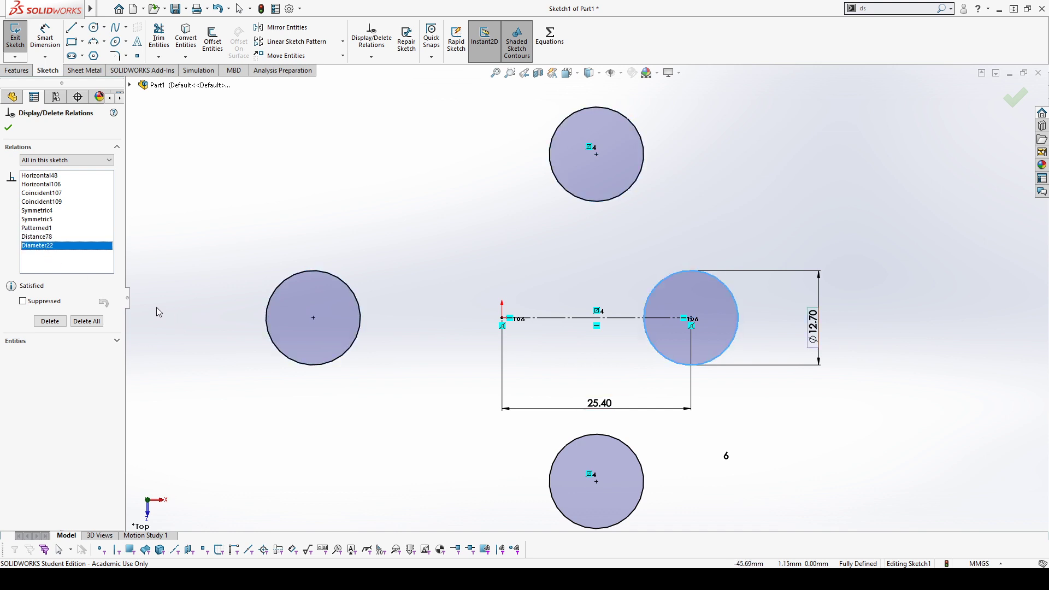
pyautogui.click(52, 236)
pyautogui.click(51, 228)
pyautogui.click(54, 212)
pyautogui.click(57, 193)
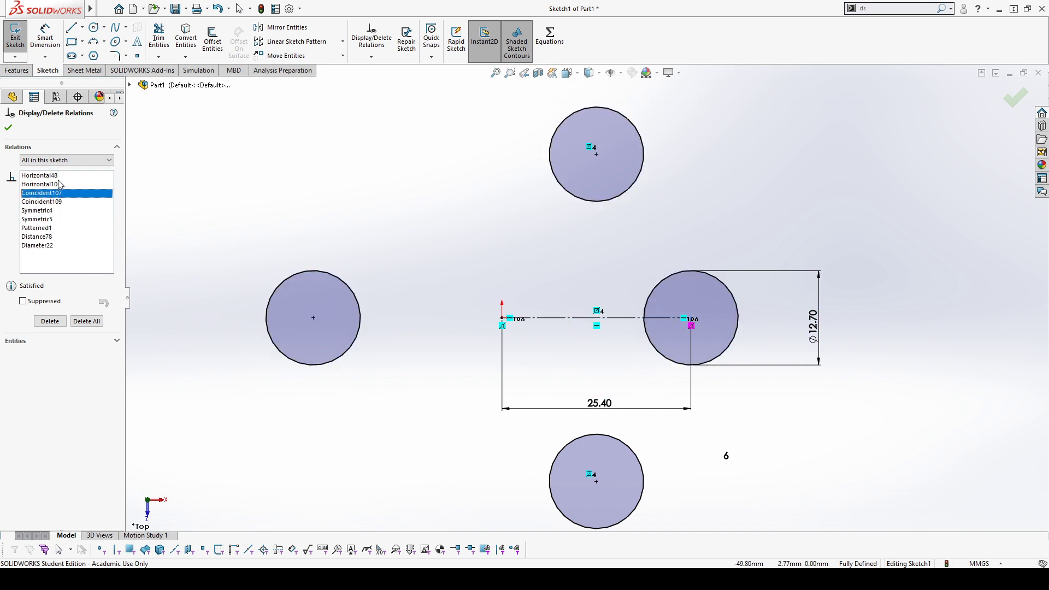
pyautogui.click(56, 176)
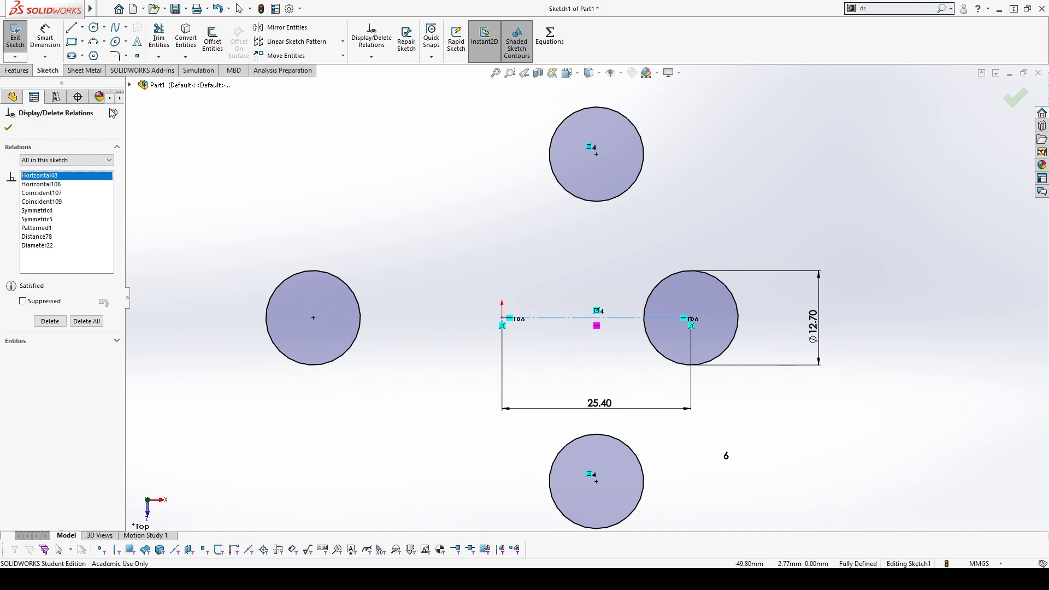
pyautogui.click(11, 129)
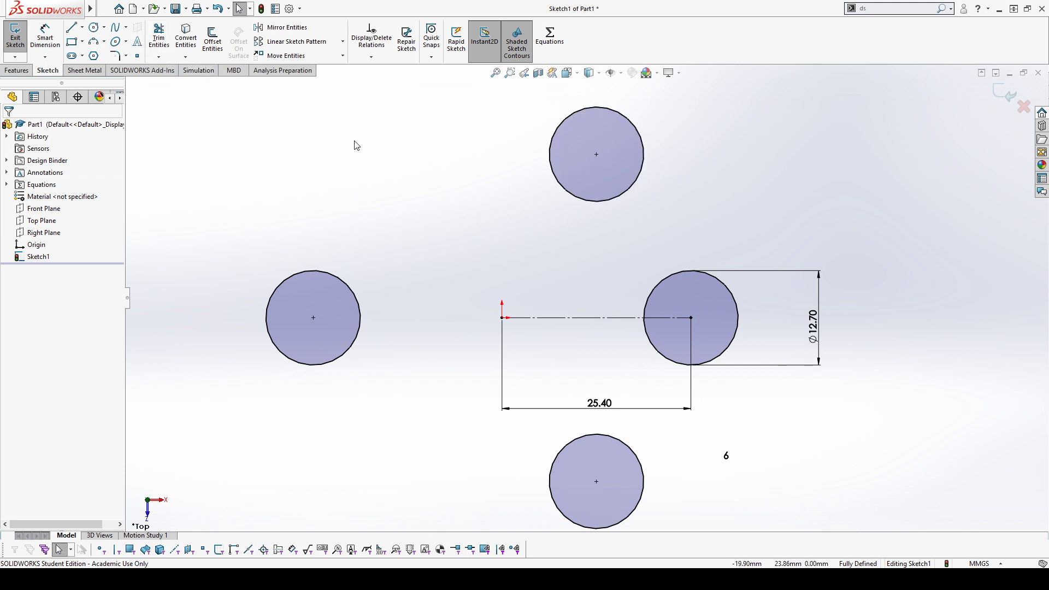
# Examine the symmetric relation on the upper circle and which entities it ties together
pyautogui.moveTo(93, 12)
pyautogui.scroll(1, 494, 379)
pyautogui.click(590, 220)
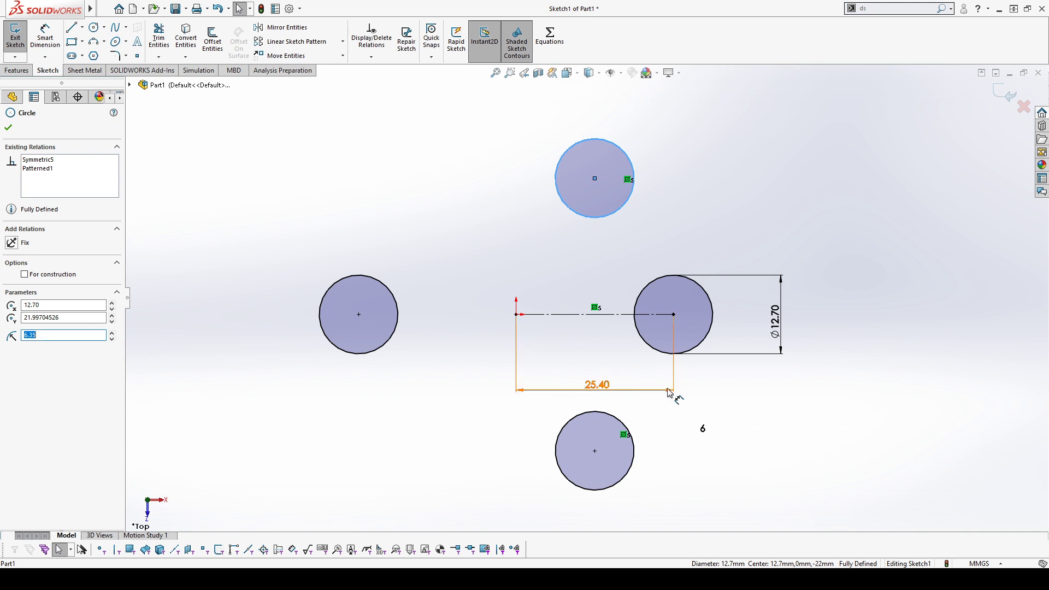
pyautogui.click(628, 180)
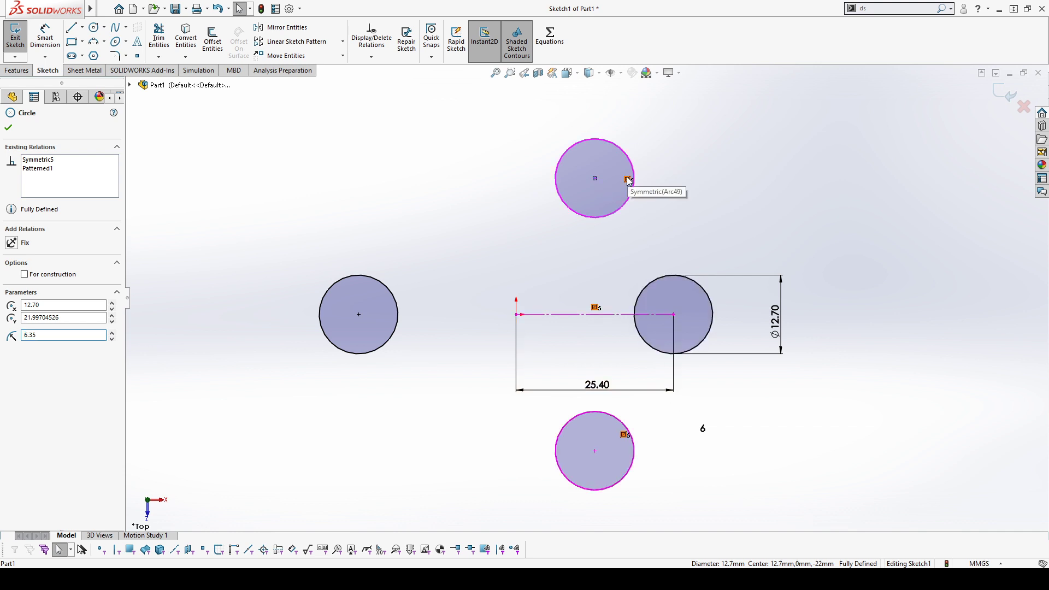
pyautogui.click(594, 295)
pyautogui.click(588, 219)
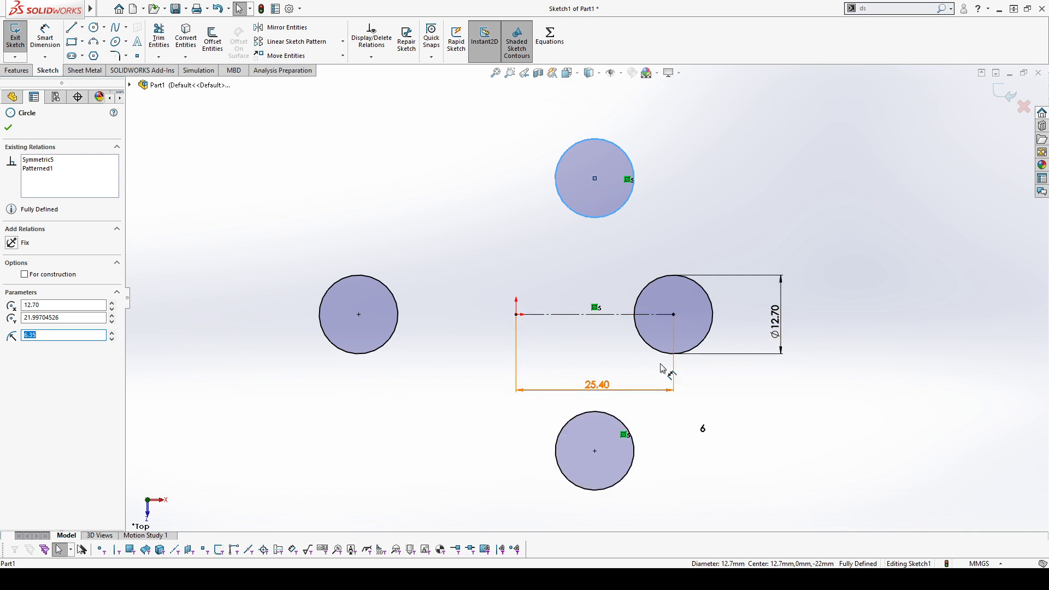
pyautogui.click(50, 170)
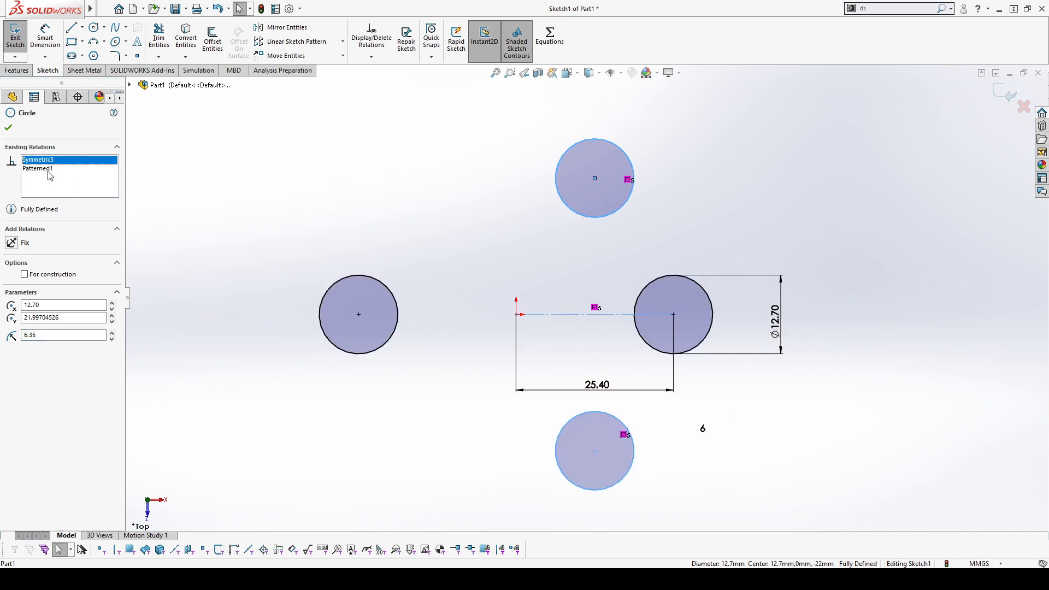
pyautogui.click(471, 247)
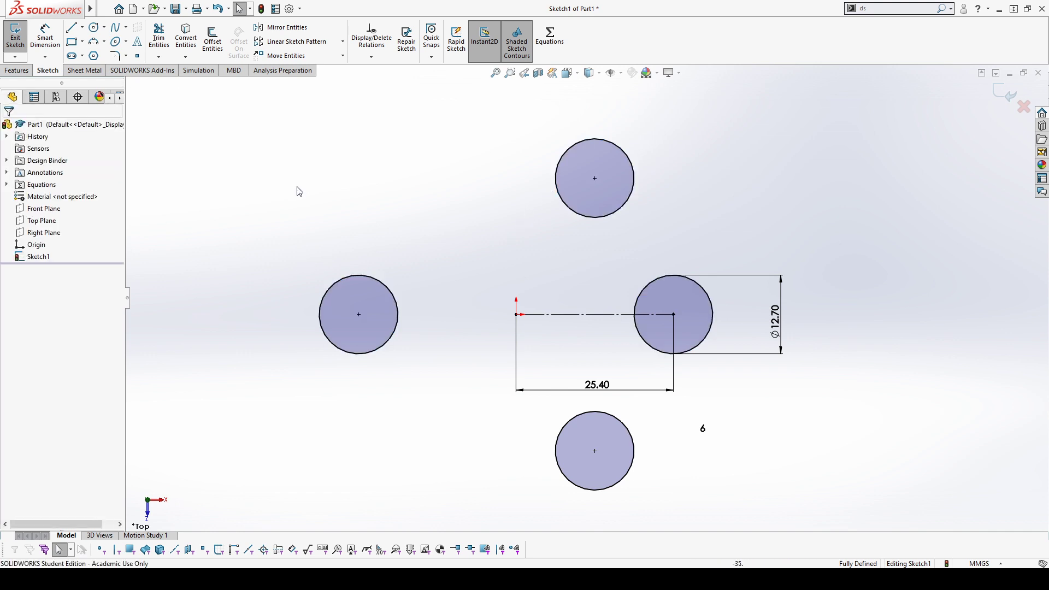
# Run Fully Define Sketch on all entities with relations enabled and dimension creation turned off
pyautogui.scroll(5, 582, 300)
pyautogui.scroll(-5, 627, 312)
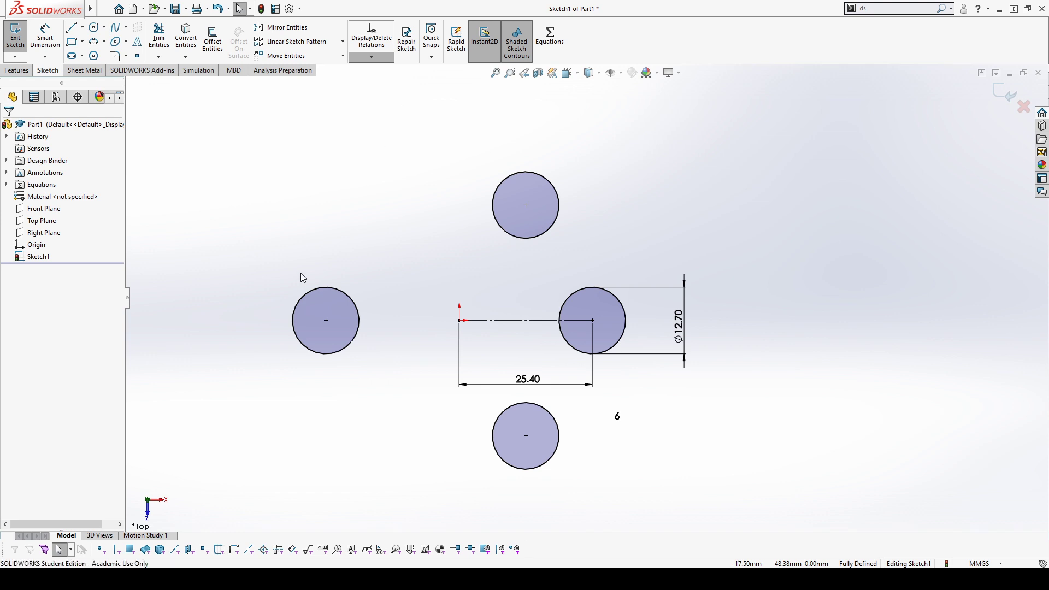
pyautogui.click(422, 103)
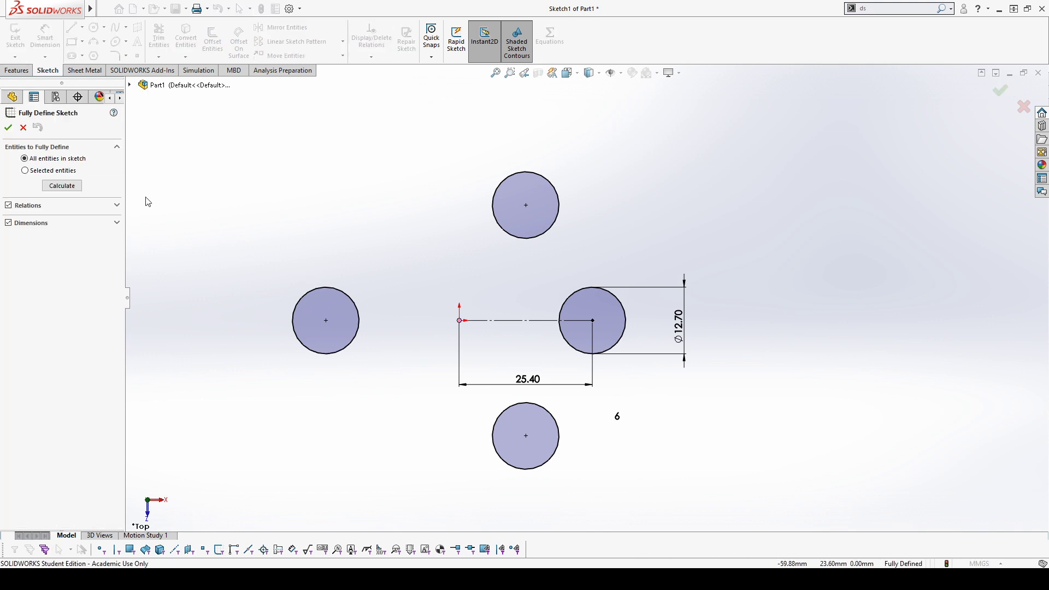
pyautogui.click(117, 206)
pyautogui.click(117, 295)
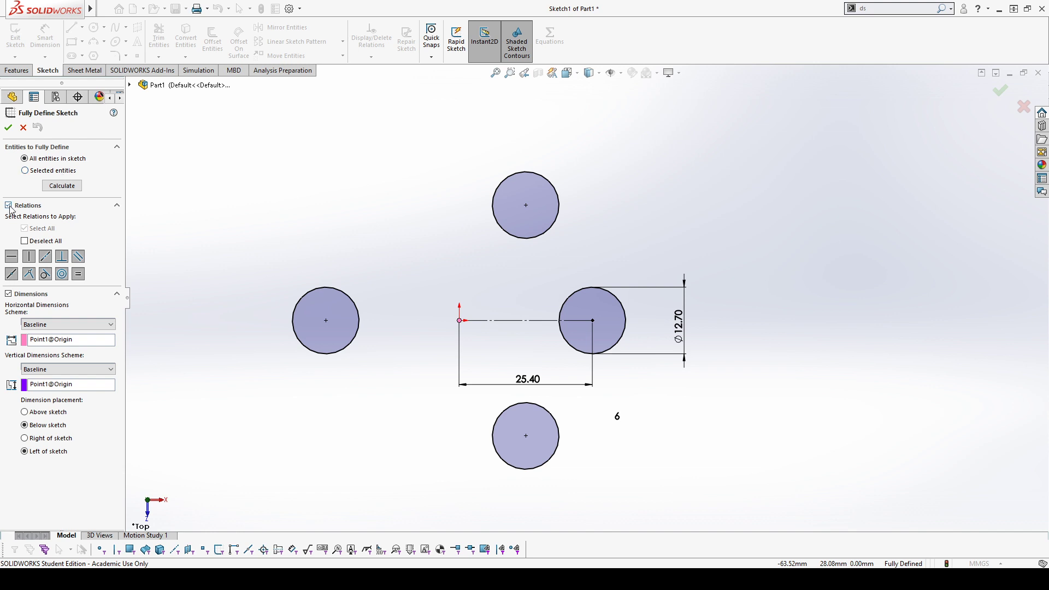
pyautogui.click(9, 294)
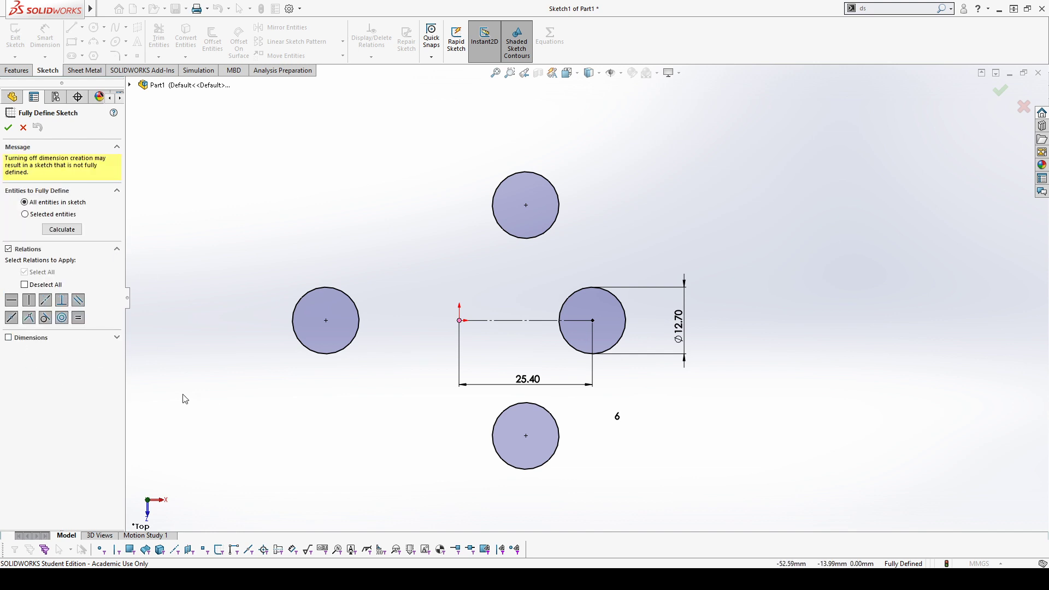
pyautogui.scroll(7, 246, 359)
pyautogui.click(8, 128)
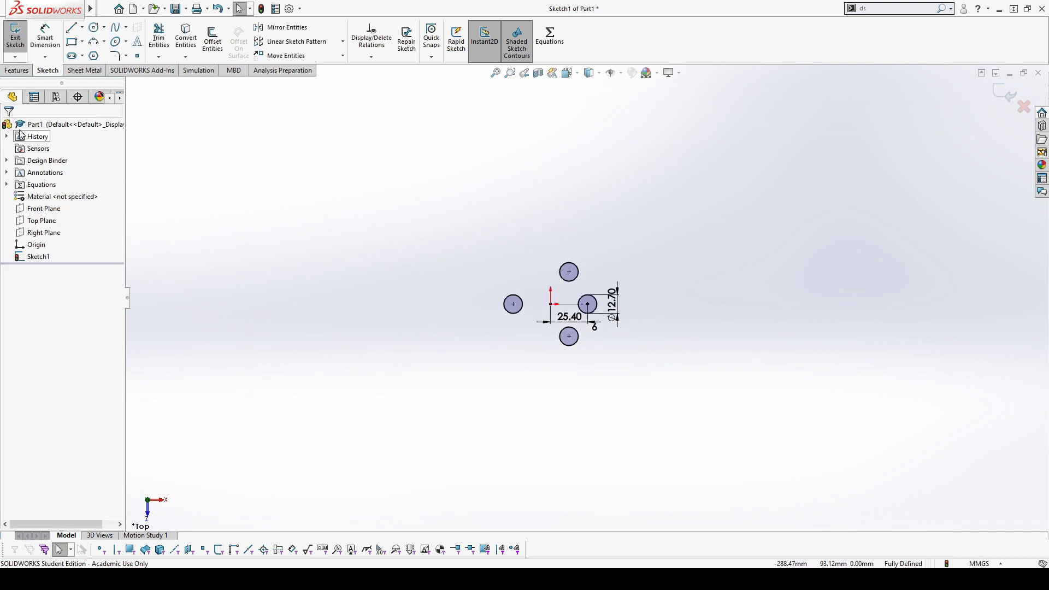
# Delete all sketch entities and draw an open three-line zigzag from the origin, with vertices about 122, 89 and 170 mm away horizontally
pyautogui.moveTo(434, 201)
pyautogui.mouseDown()
pyautogui.moveTo(582, 354)
pyautogui.moveTo(704, 402)
pyautogui.mouseUp()
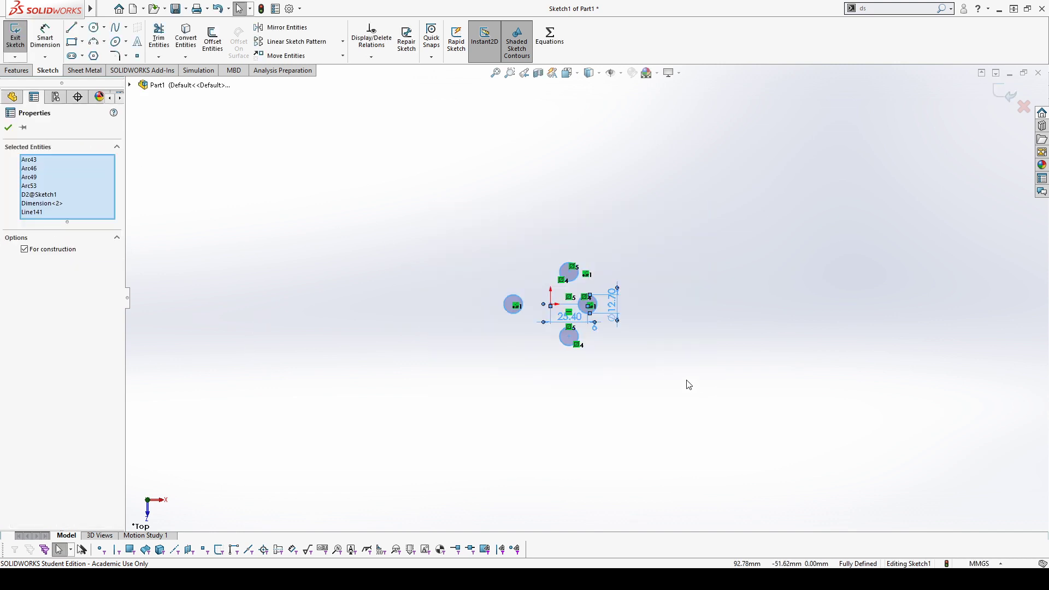
pyautogui.press('Delete')
pyautogui.click(71, 30)
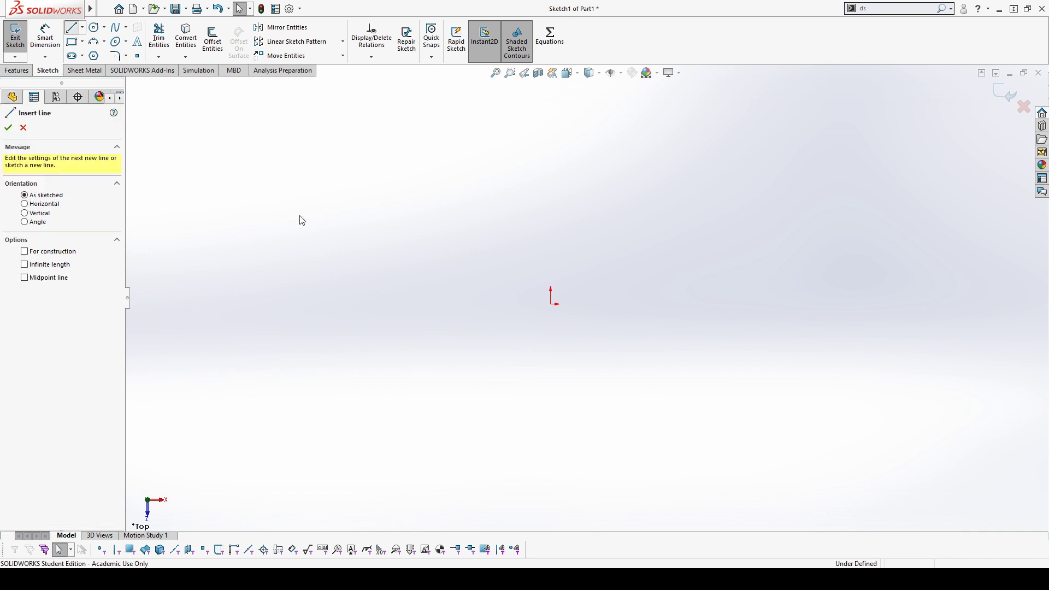
pyautogui.click(551, 304)
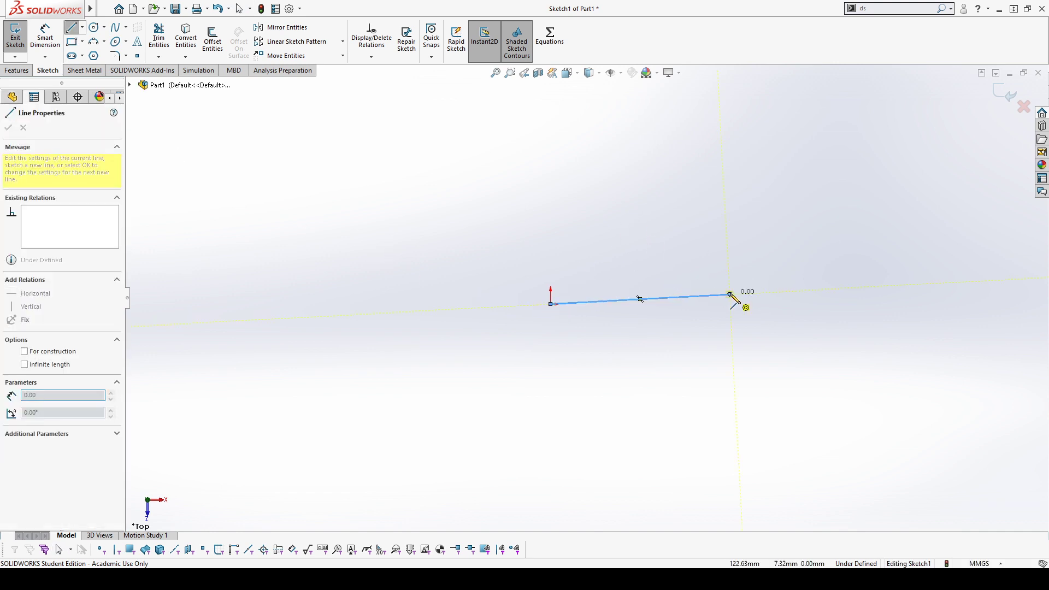
pyautogui.click(730, 294)
pyautogui.click(681, 197)
pyautogui.click(799, 192)
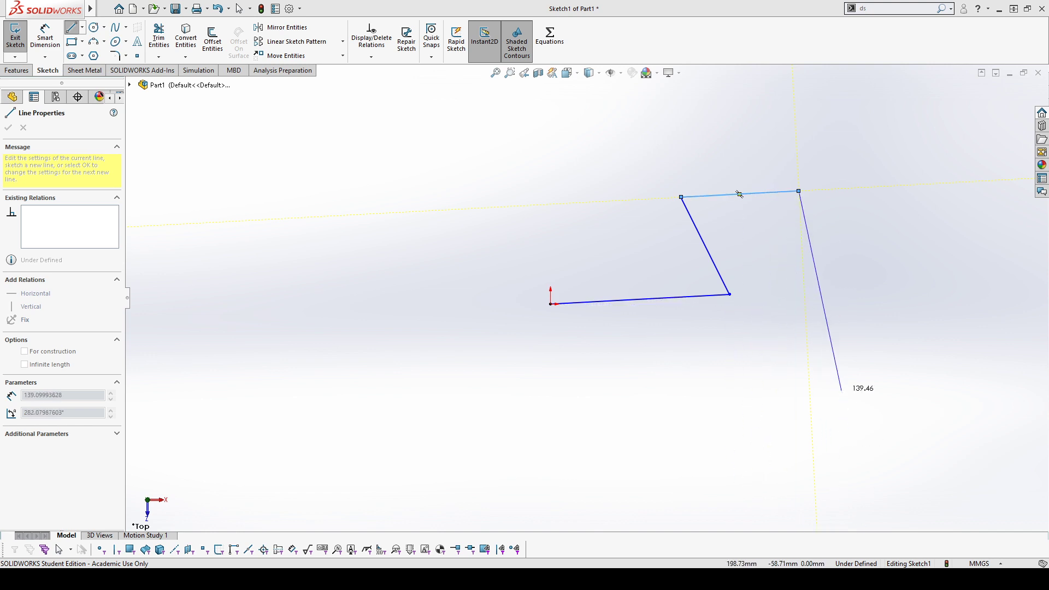
pyautogui.press('Escape')
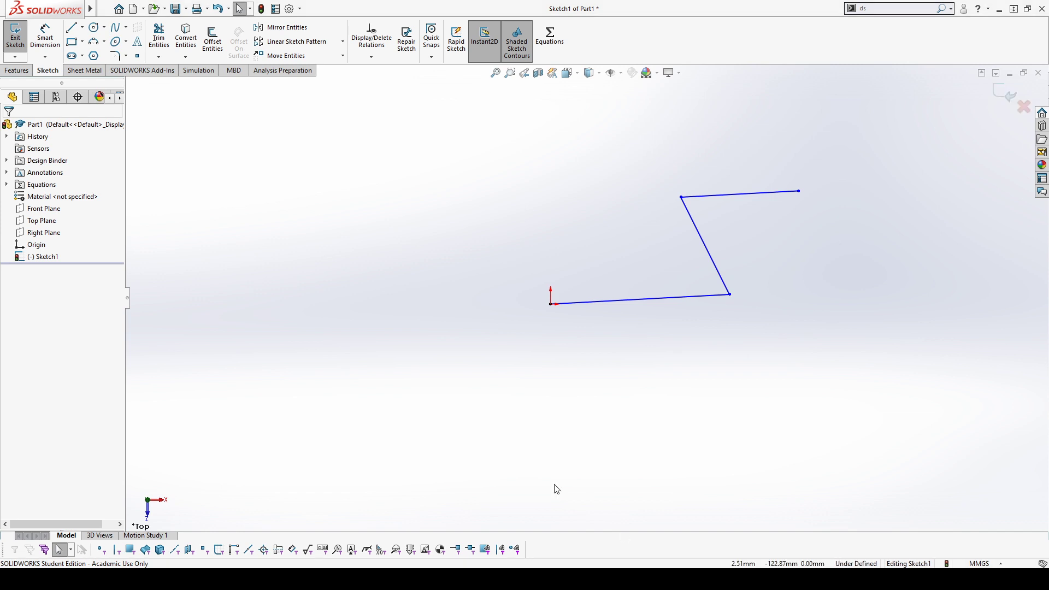
# Try Fully Define Sketch on the zigzag with both relations and dimensions enabled, and undo it
pyautogui.click(381, 94)
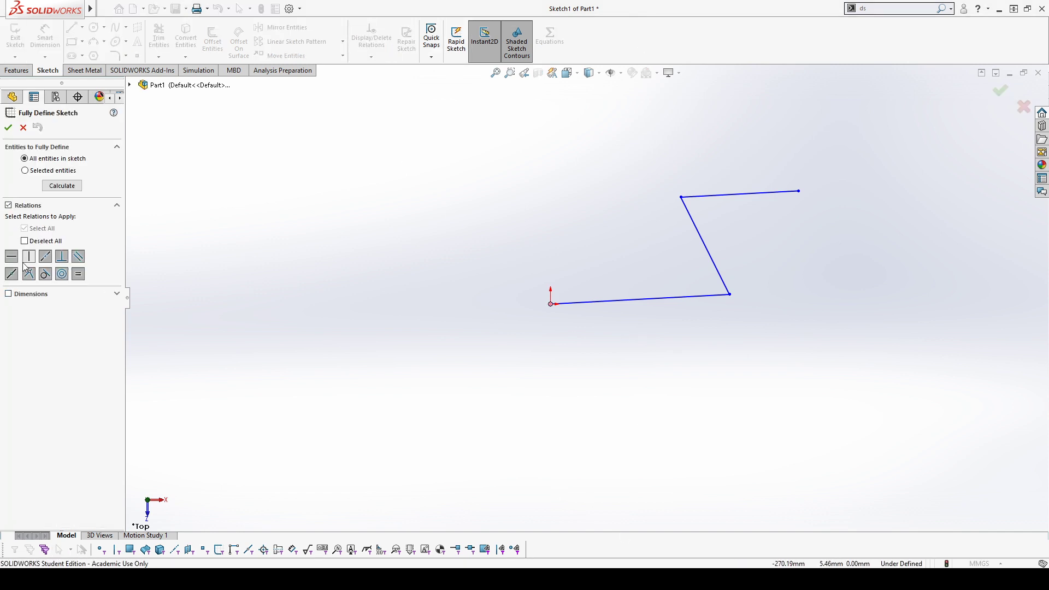
pyautogui.click(8, 294)
pyautogui.click(8, 127)
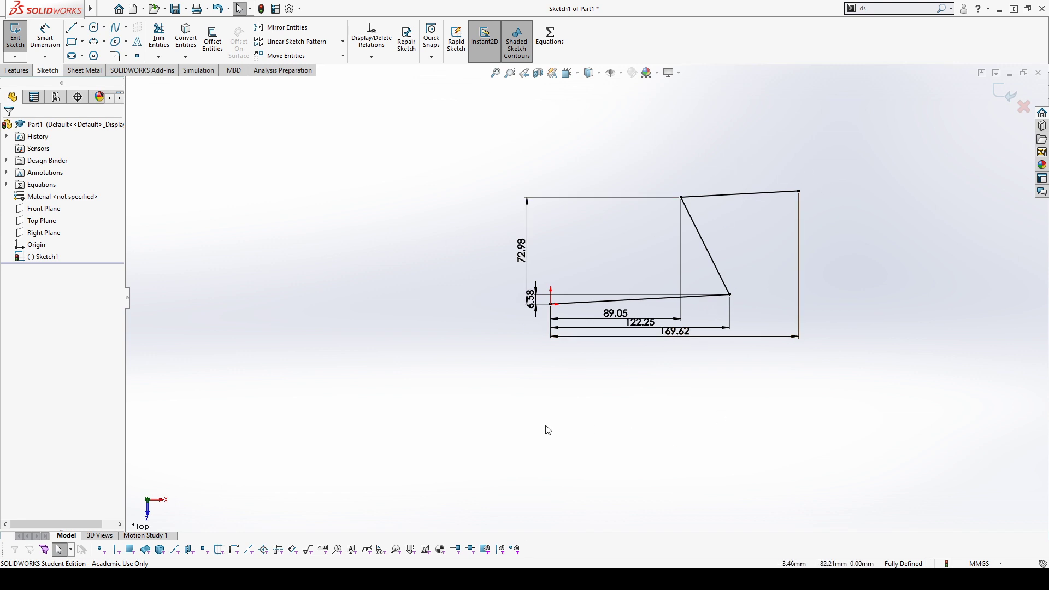
pyautogui.hotkey('ctrl', 'z')
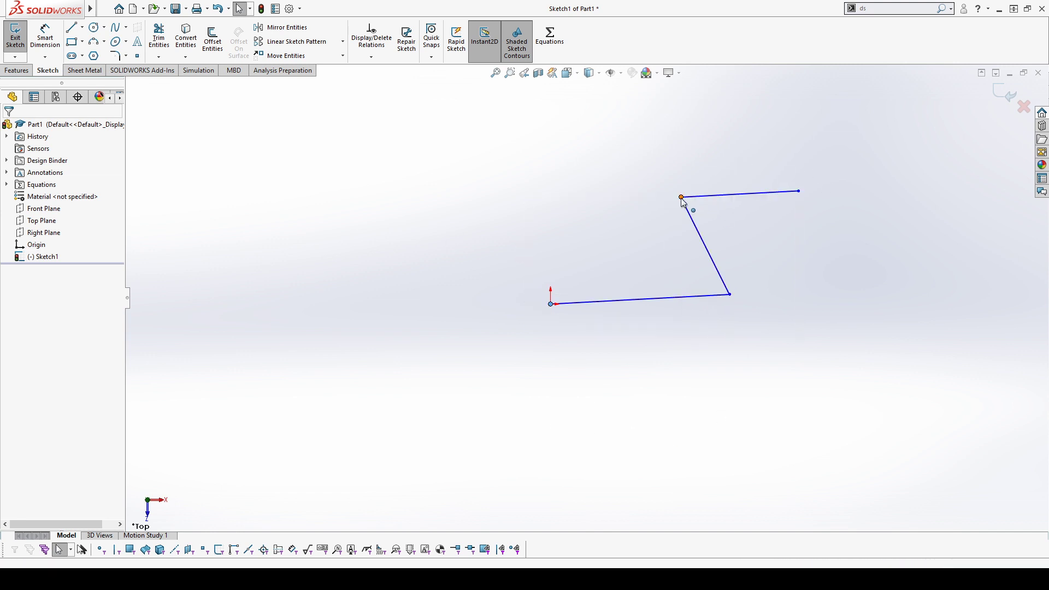
# Reposition the two middle vertices so the outer lines run horizontally and the middle line runs vertically
pyautogui.moveTo(682, 197)
pyautogui.mouseDown()
pyautogui.moveTo(726, 212)
pyautogui.moveTo(719, 199)
pyautogui.mouseUp()
pyautogui.moveTo(729, 284); pyautogui.dragTo(733, 304)
pyautogui.moveTo(721, 195); pyautogui.dragTo(731, 192)
pyautogui.click(771, 251)
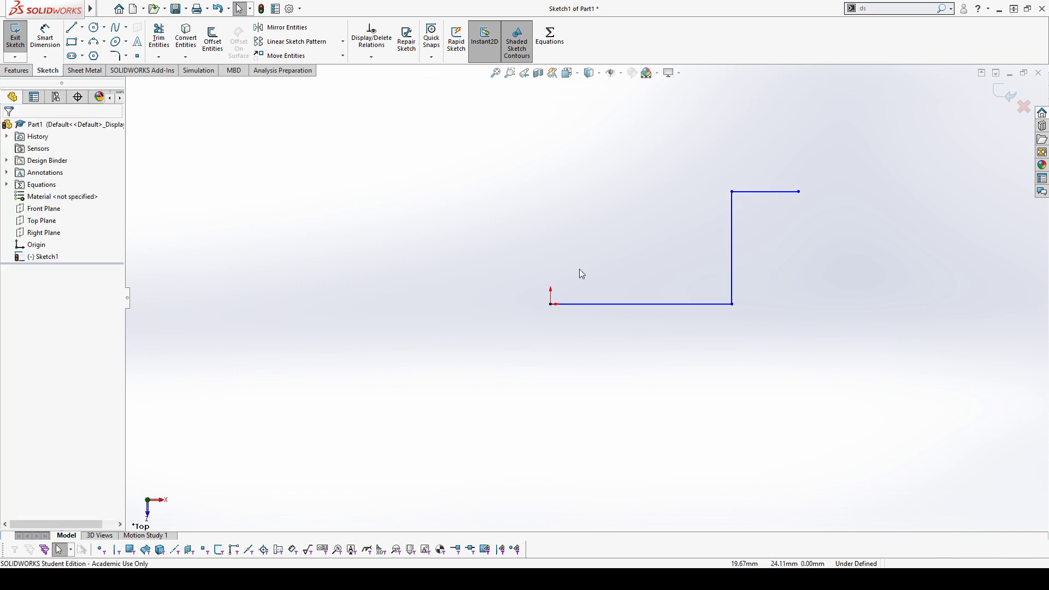
# Dimension the lower horizontal line from the origin to 120 mm
pyautogui.moveTo(688, 355); pyautogui.dragTo(673, 328, button='right')
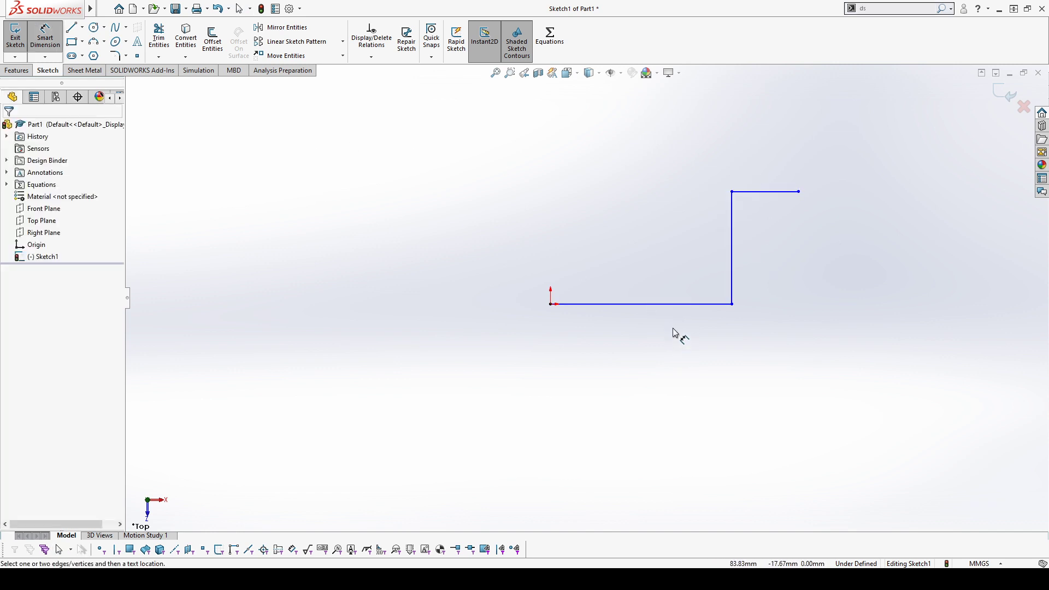
pyautogui.click(673, 305)
pyautogui.click(670, 334)
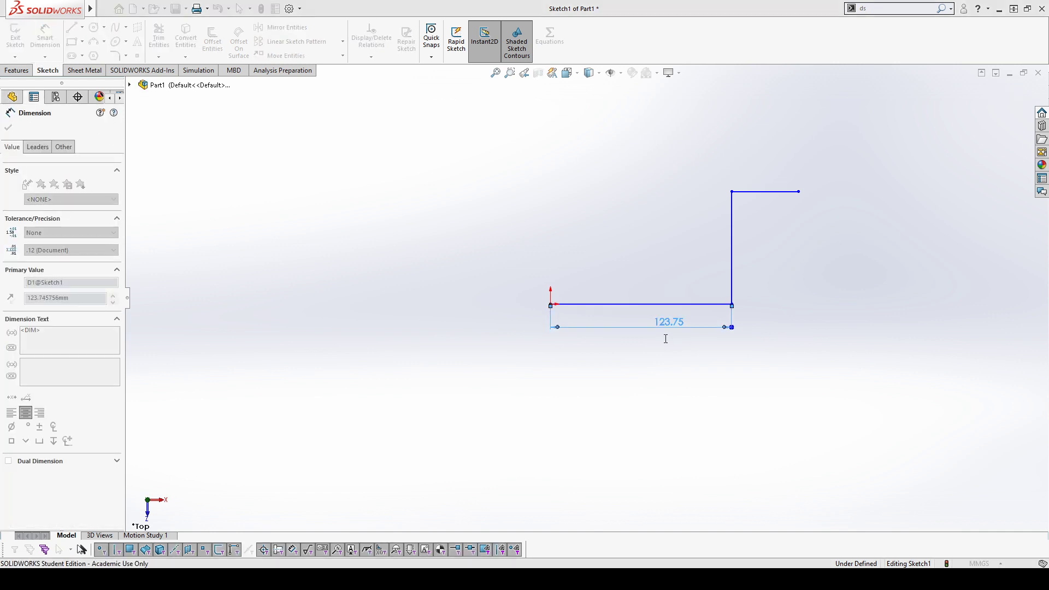
pyautogui.write('120')
pyautogui.press('Return')
# Dimension the vertical line to 70 mm and the short upper horizontal line to 30 mm
pyautogui.click(727, 273)
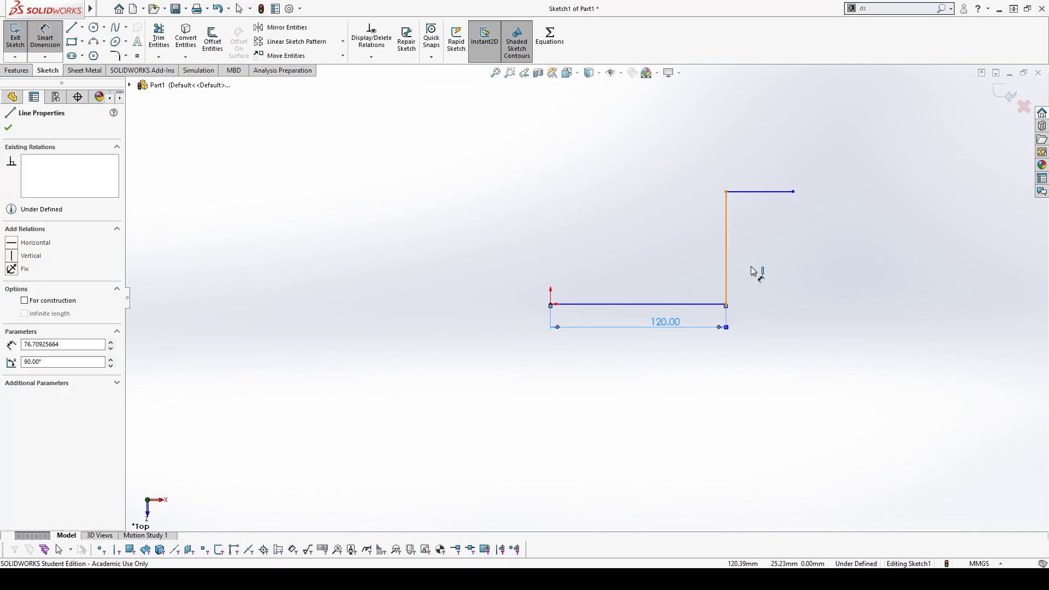
pyautogui.click(754, 277)
pyautogui.write('70')
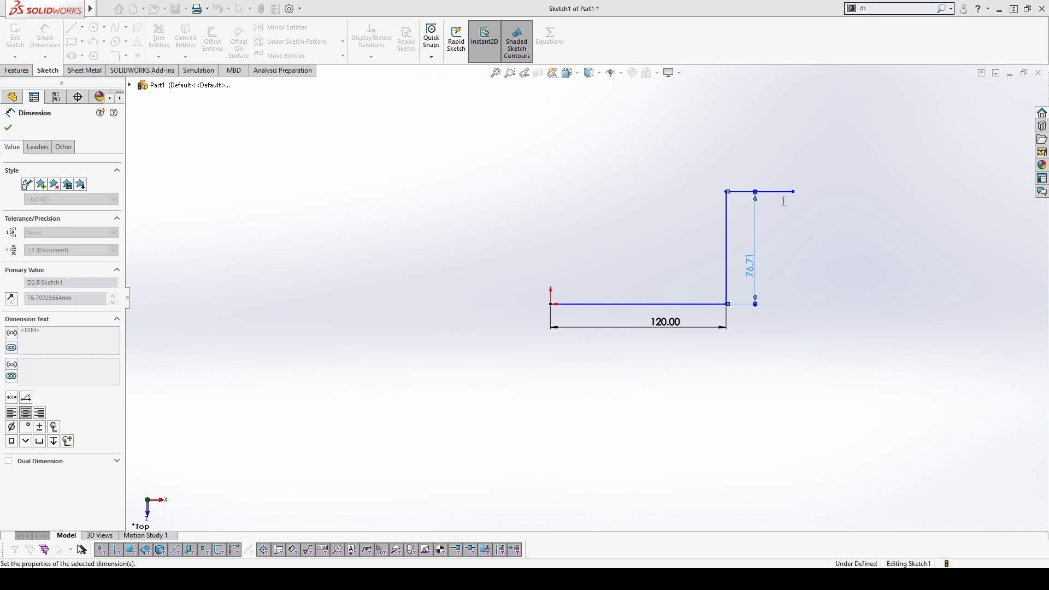
pyautogui.press('Return')
pyautogui.click(779, 201)
pyautogui.click(782, 182)
pyautogui.write('30')
pyautogui.press('Return')
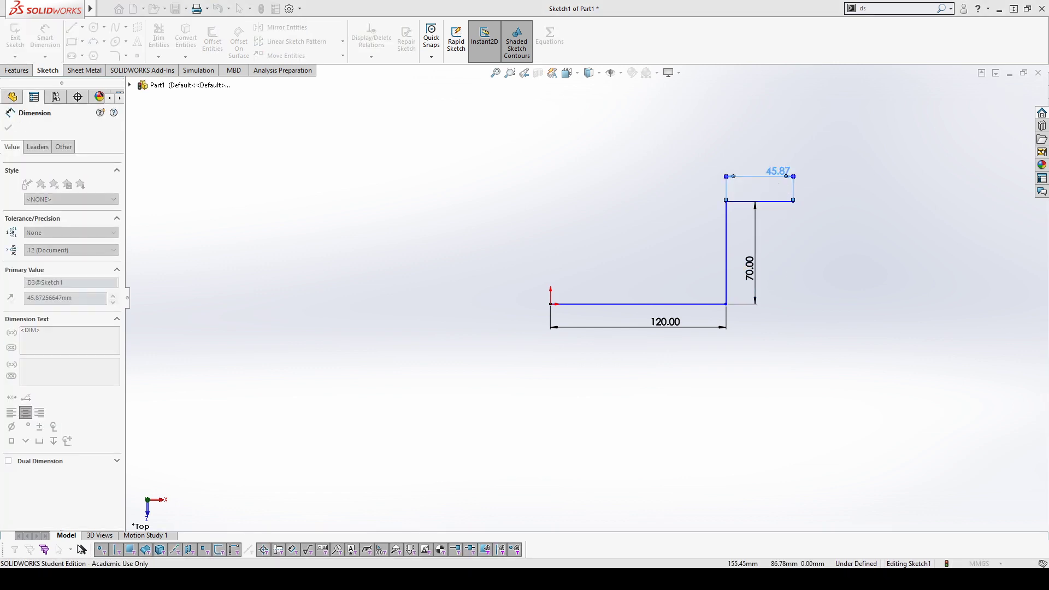
pyautogui.click(826, 228)
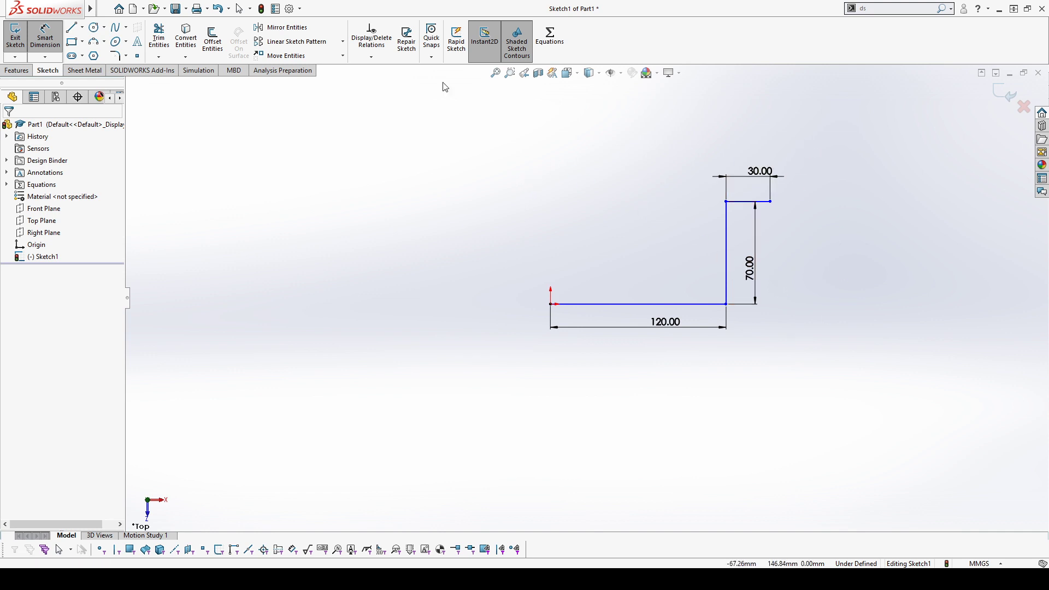
pyautogui.press('Escape')
# Apply Fully Define Sketch to all entities of the three-line profile, with relations enabled and dimensions disabled
pyautogui.click(383, 59)
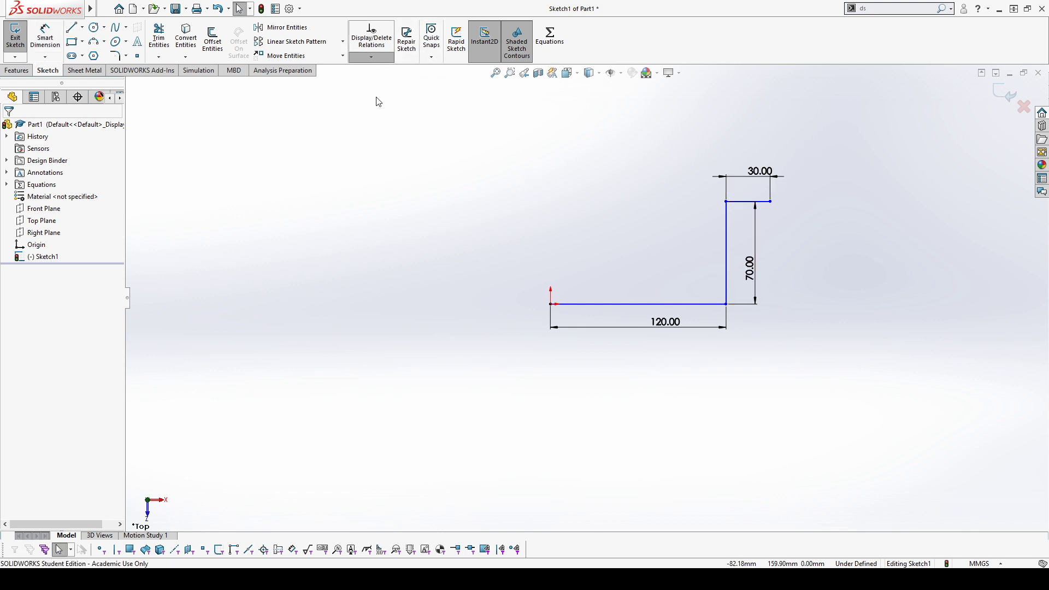
pyautogui.click(375, 99)
pyautogui.click(9, 294)
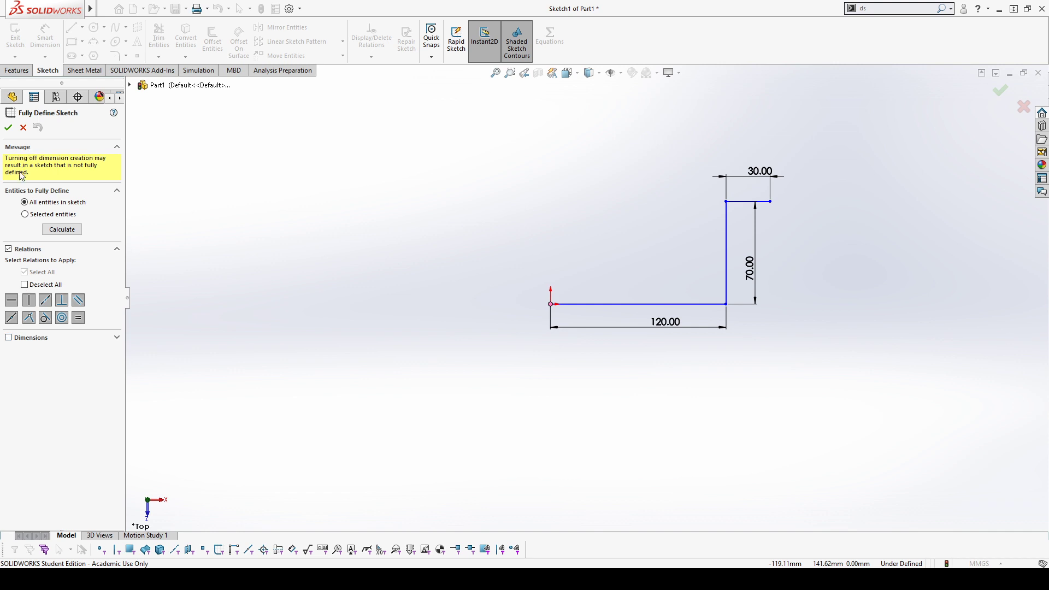
pyautogui.click(8, 127)
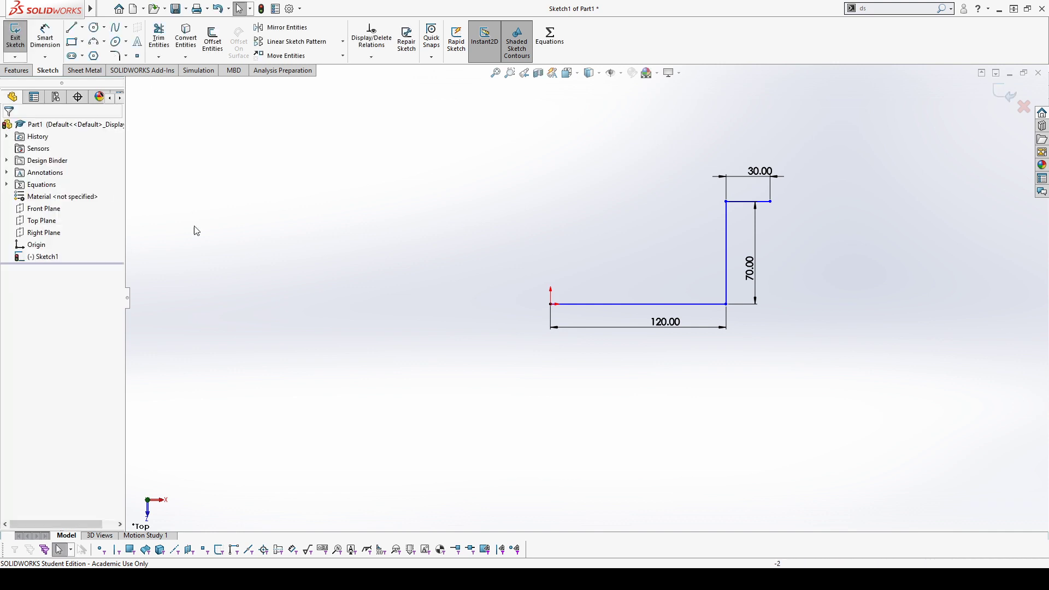
# Inspect the existing relations on the profile's lines and lower corner point, and test whether the lower line can move
pyautogui.click(724, 304)
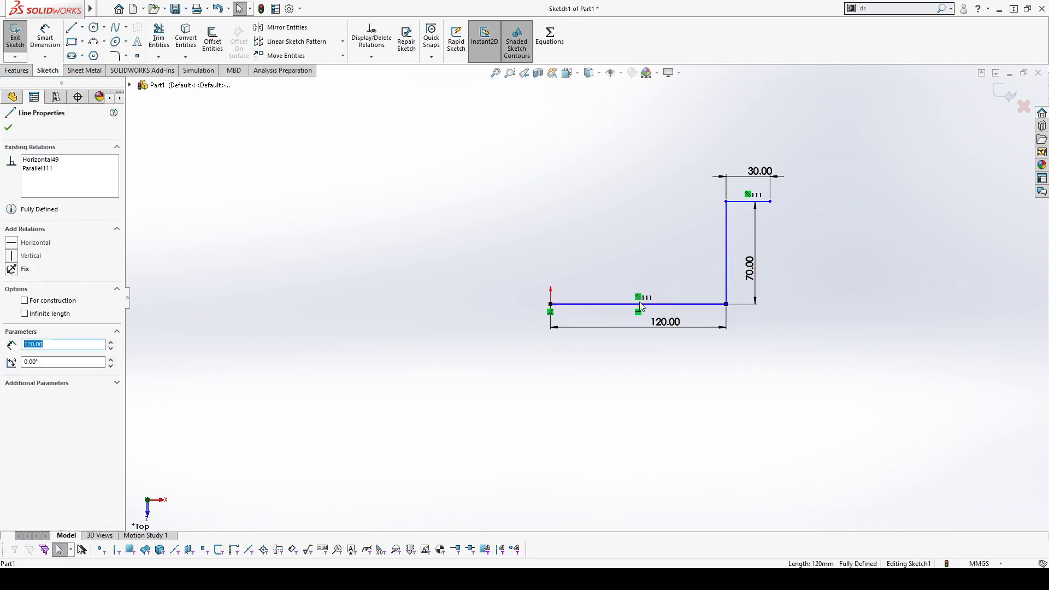
pyautogui.click(726, 243)
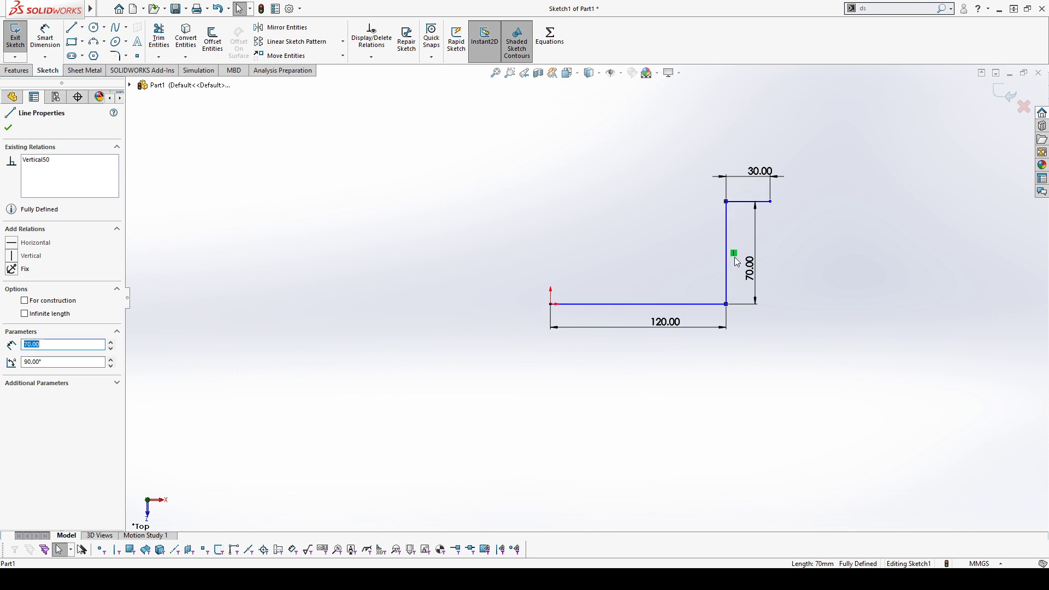
pyautogui.click(738, 209)
pyautogui.click(726, 304)
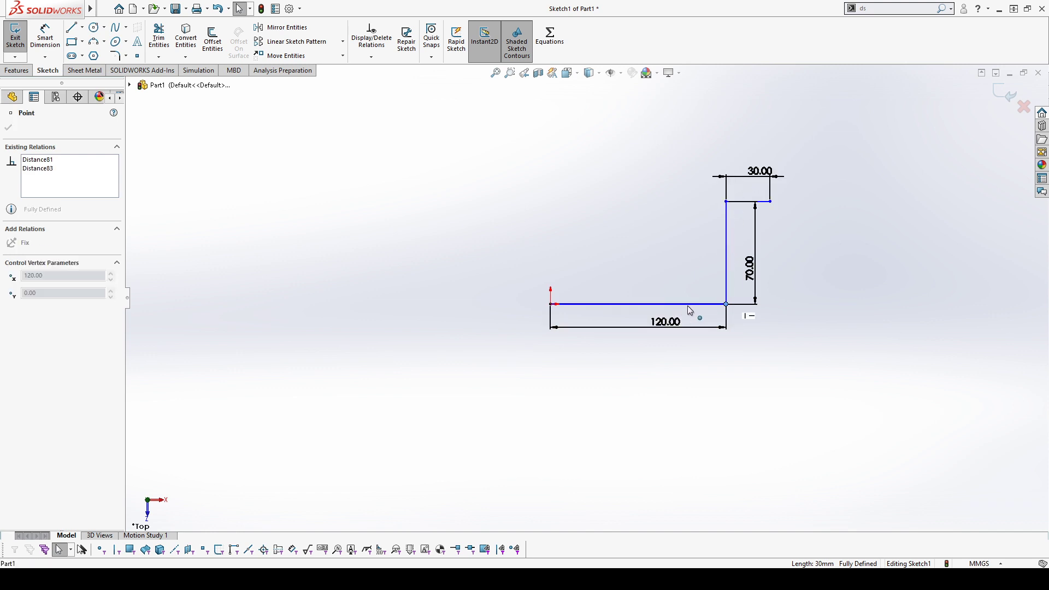
pyautogui.moveTo(687, 306); pyautogui.dragTo(717, 285)
pyautogui.click(628, 376)
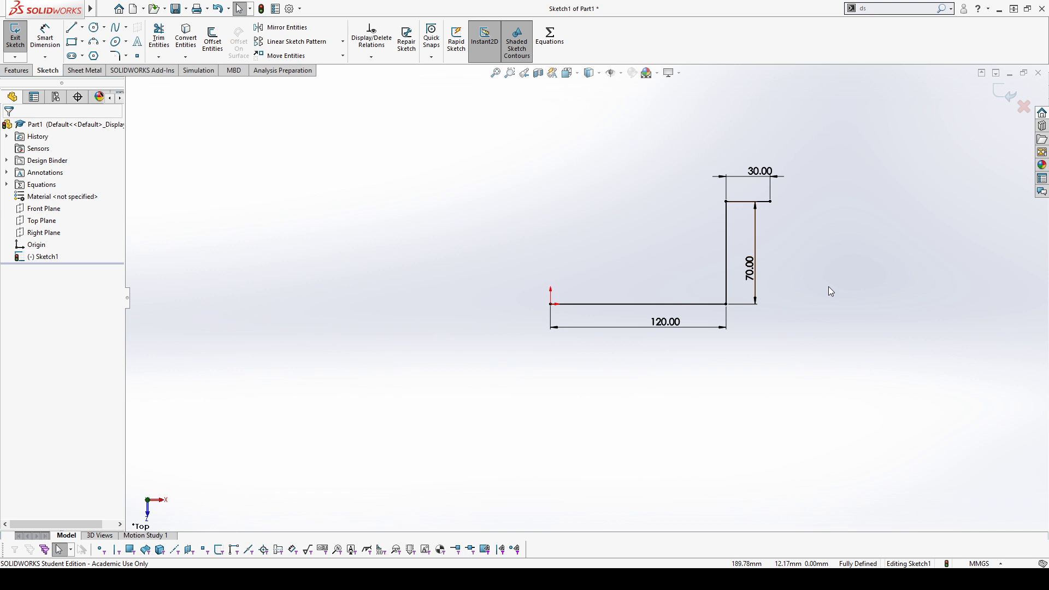
# Delete the entire three-line profile together with its dimensions
pyautogui.click(495, 60)
pyautogui.scroll(3, 588, 276)
pyautogui.moveTo(492, 176)
pyautogui.mouseDown()
pyautogui.moveTo(515, 218)
pyautogui.moveTo(780, 389)
pyautogui.mouseUp()
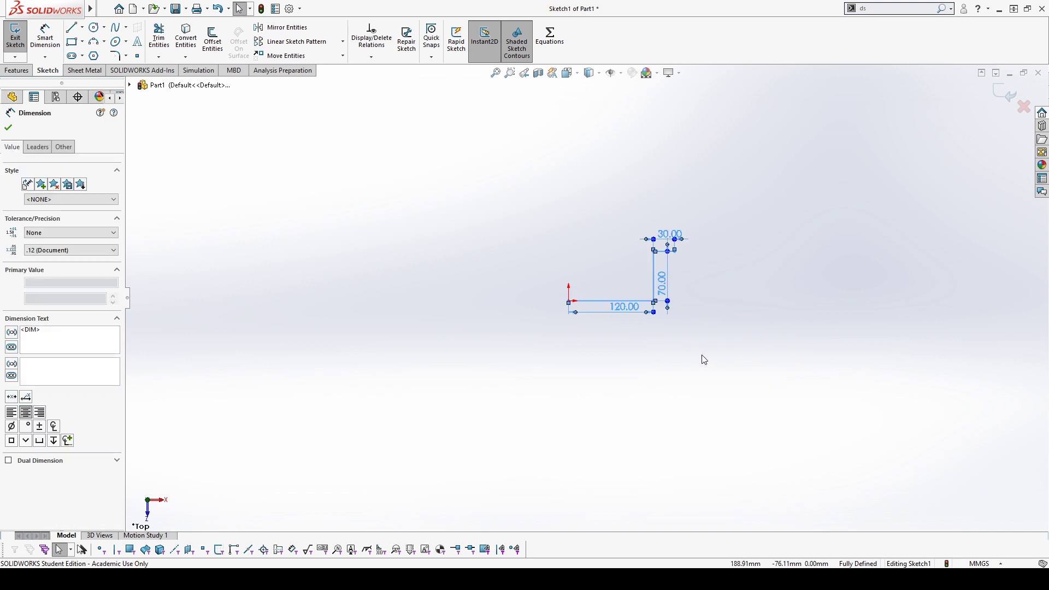
pyautogui.press('Delete')
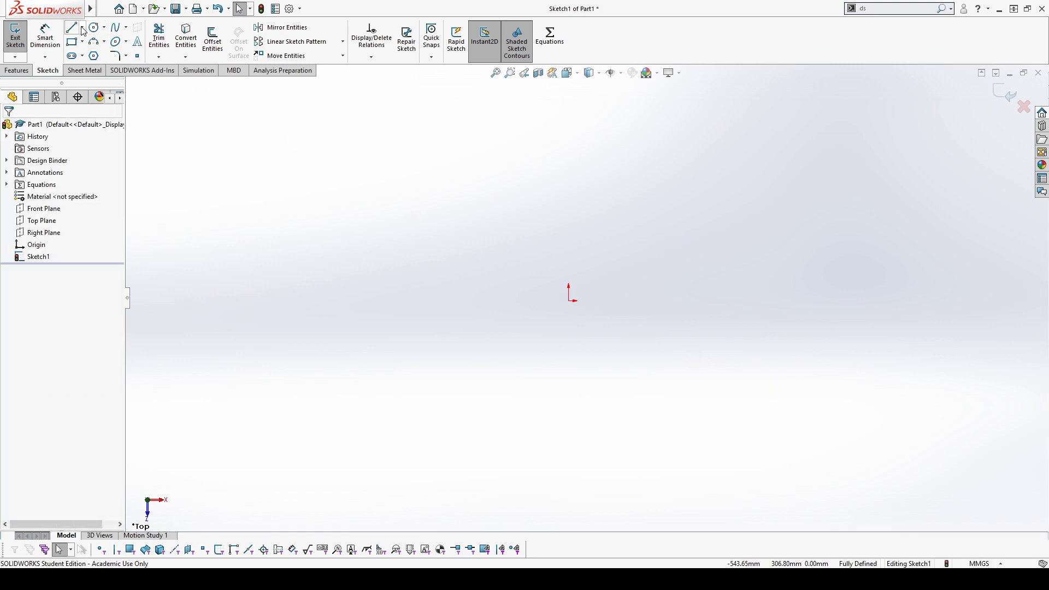
# Sketch a center rectangle about 381 mm wide, centred on the origin
pyautogui.click(77, 46)
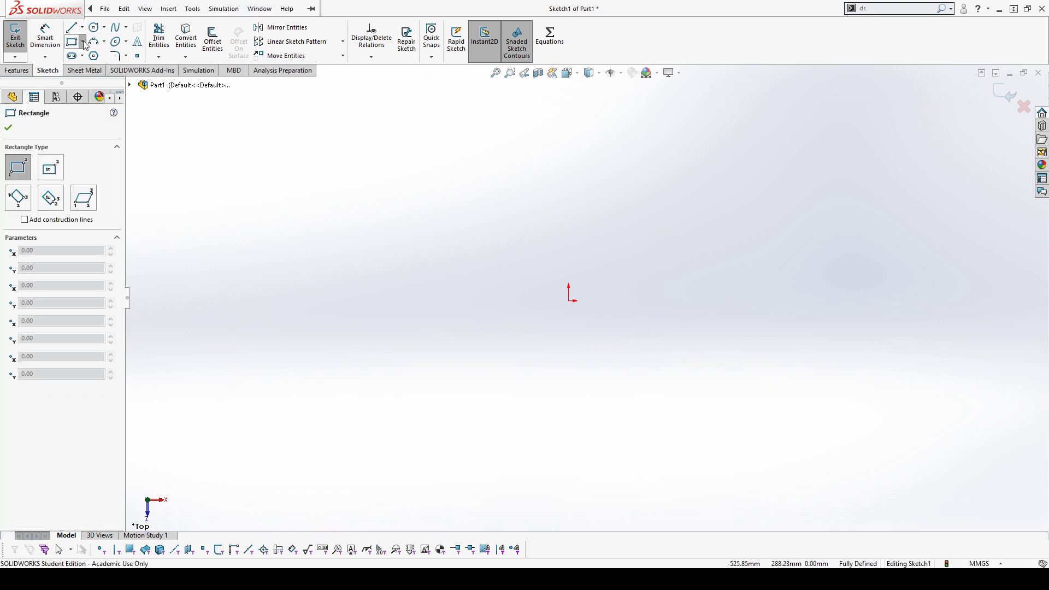
pyautogui.click(51, 168)
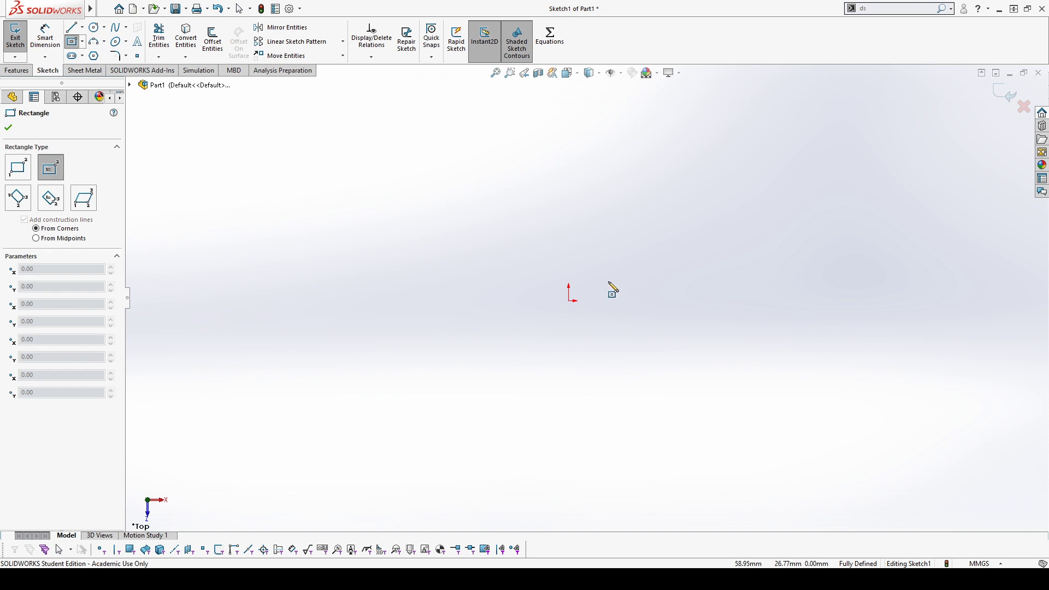
pyautogui.click(570, 300)
pyautogui.click(704, 183)
pyautogui.press('Escape')
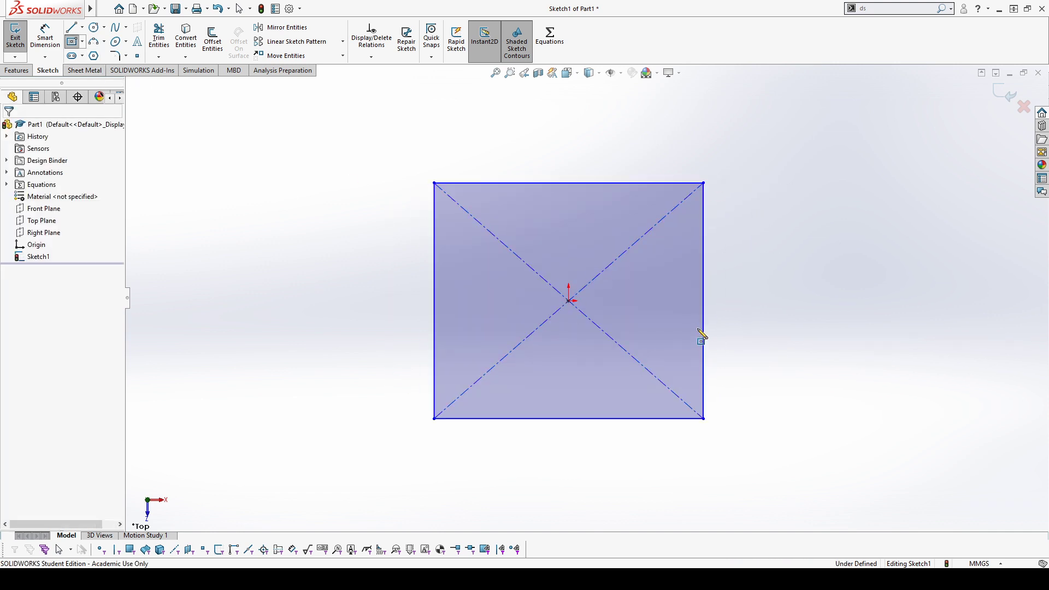
# Dimension the rectangle's top edge to 350 mm
pyautogui.moveTo(581, 206); pyautogui.dragTo(576, 189, button='right')
pyautogui.click(573, 184)
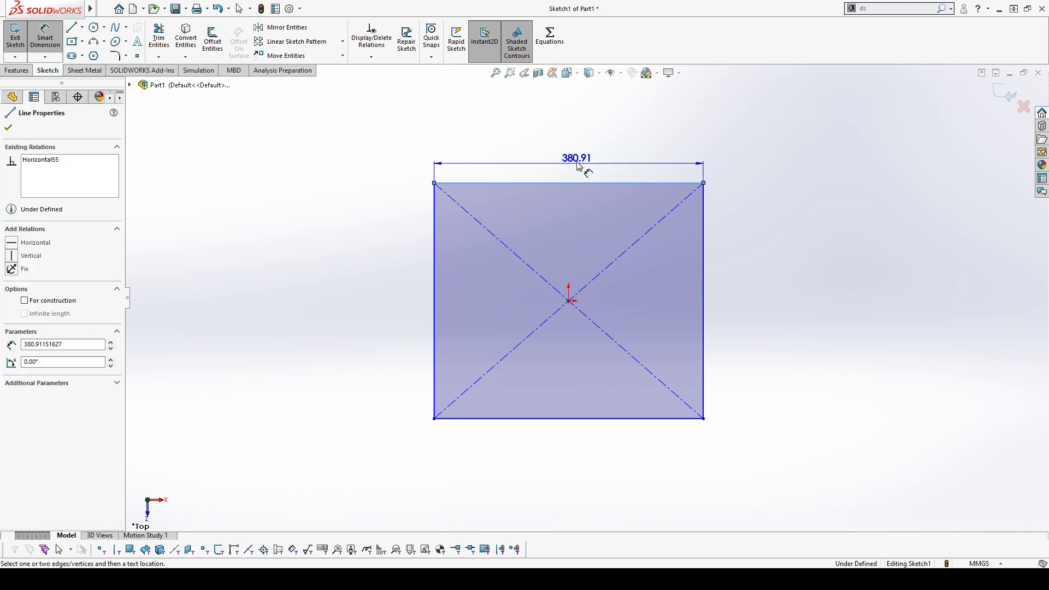
pyautogui.click(576, 152)
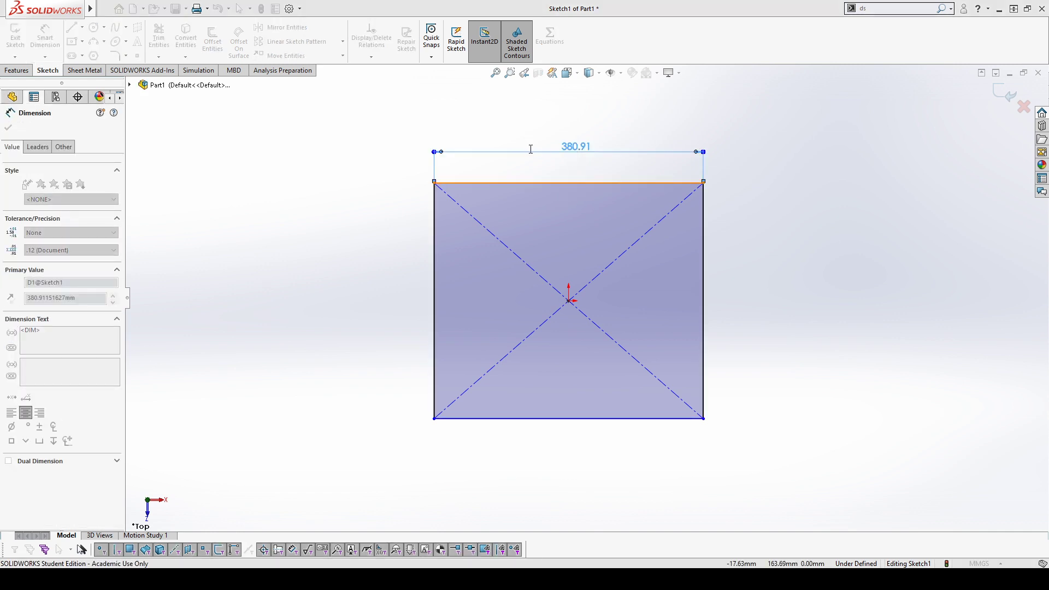
pyautogui.write('350')
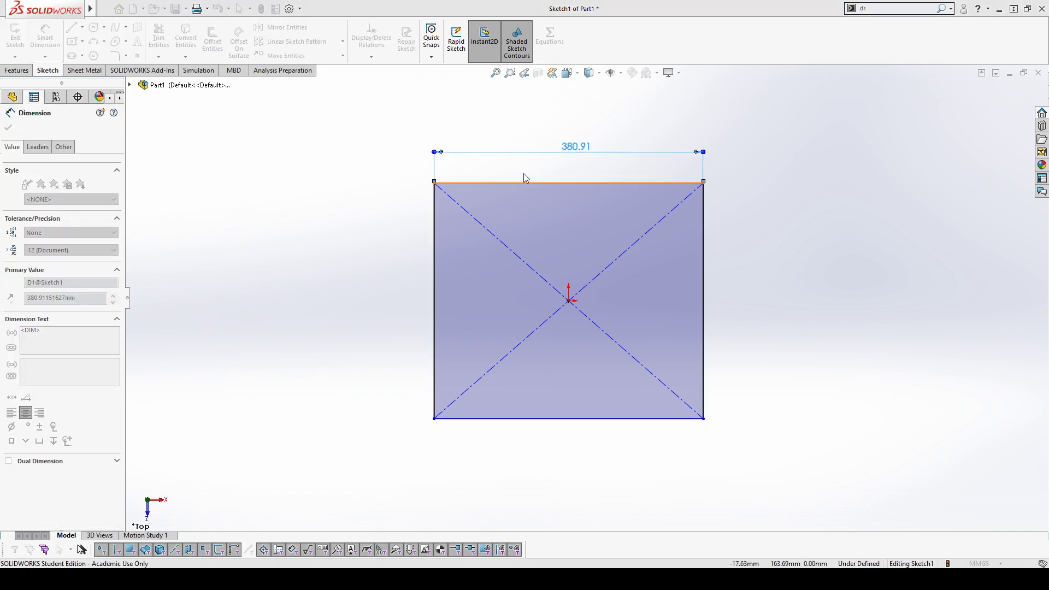
pyautogui.click(524, 172)
pyautogui.press('Escape')
# Add an Equal relation between the rectangle's top and right edges to make it a square
pyautogui.moveTo(724, 212); pyautogui.dragTo(621, 153)
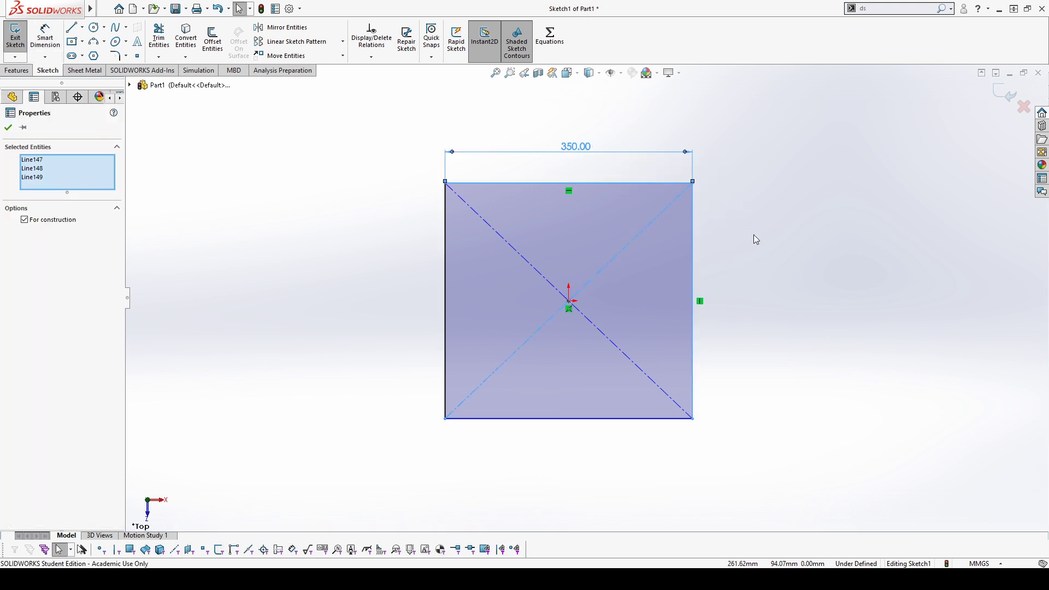
pyautogui.click(753, 234)
pyautogui.click(692, 205)
pyautogui.keyDown('ctrl'); pyautogui.click(663, 184); pyautogui.keyUp('ctrl')
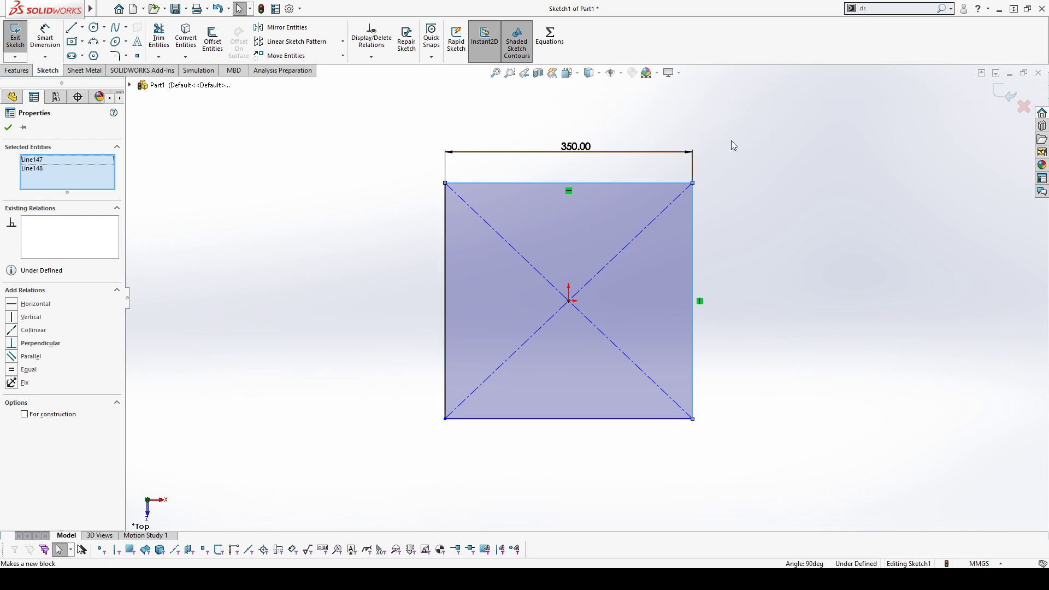
pyautogui.click(770, 135)
pyautogui.click(783, 215)
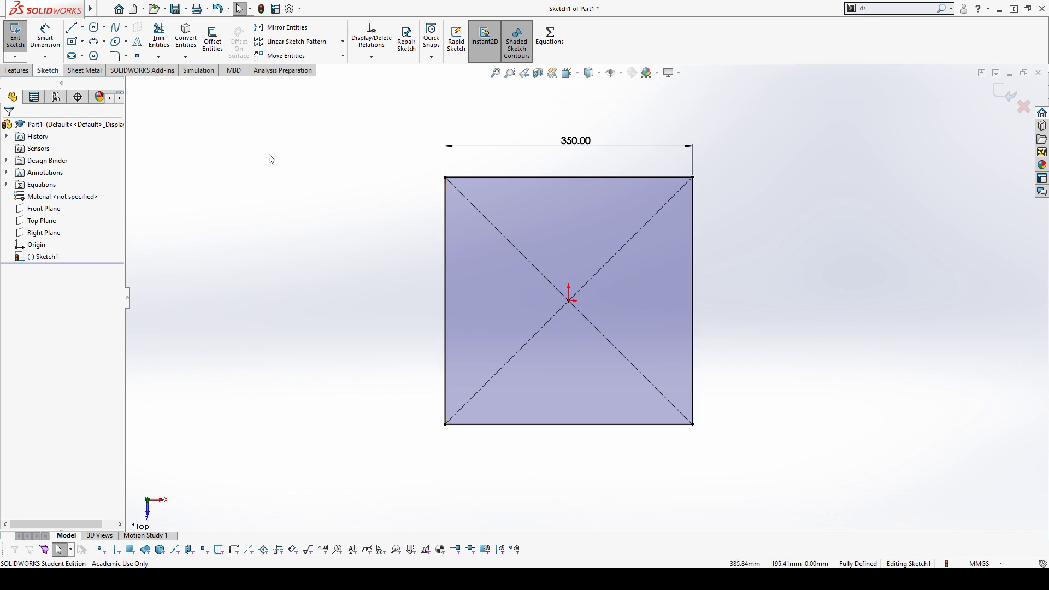
# Exit the sketch and extrude the square as a blind boss 200 mm deep
pyautogui.click(16, 37)
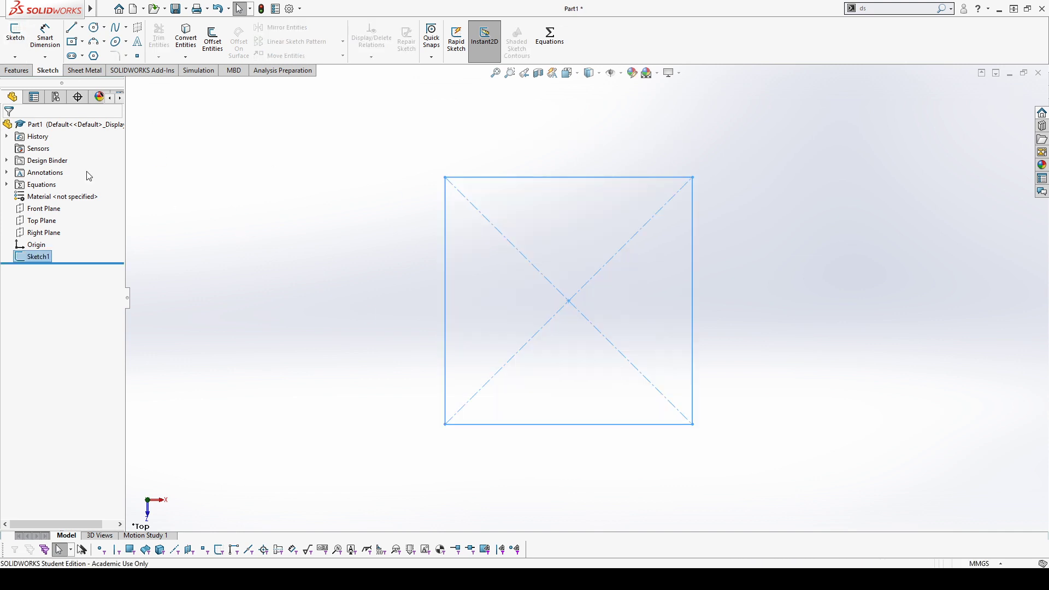
pyautogui.click(16, 71)
pyautogui.click(20, 38)
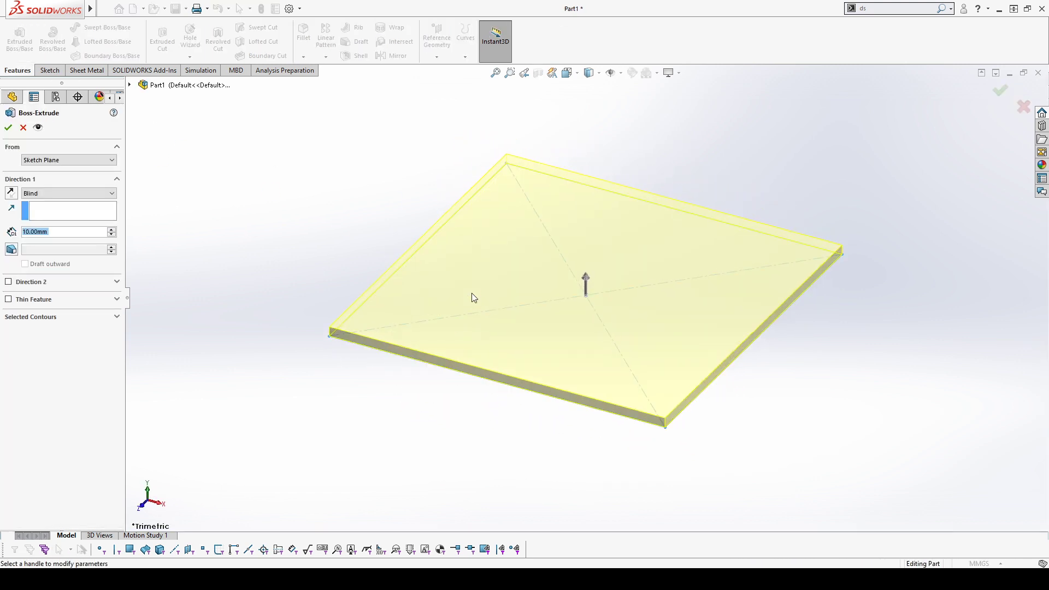
pyautogui.write('200')
pyautogui.press('Return')
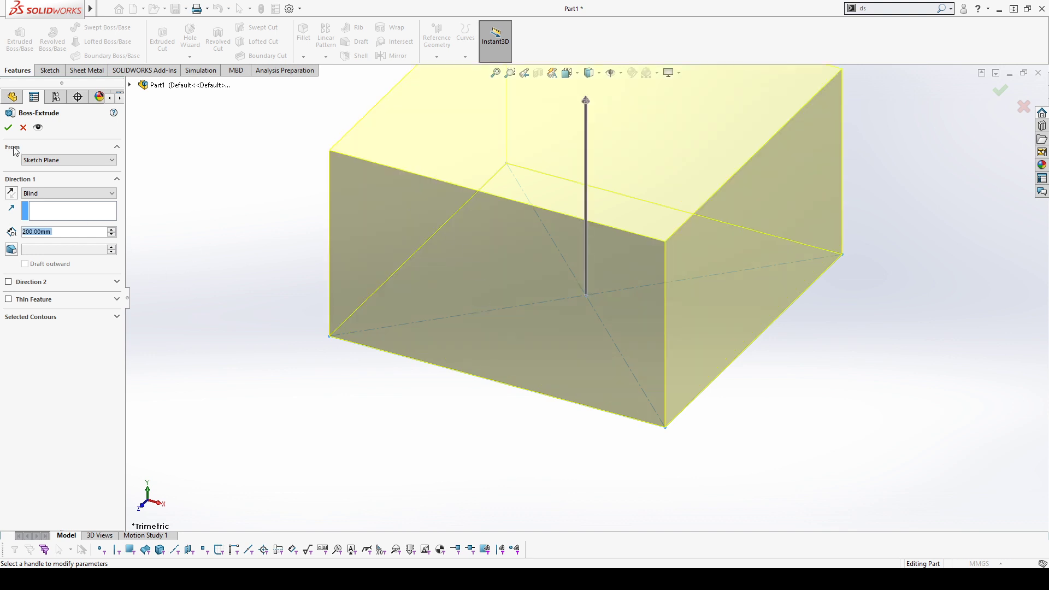
pyautogui.click(8, 128)
# Start a sketch on the block's top face and convert that face's outline into sketch entities
pyautogui.moveTo(487, 360)
pyautogui.mouseDown(button='middle')
pyautogui.moveTo(447, 387)
pyautogui.moveTo(426, 325)
pyautogui.moveTo(470, 394)
pyautogui.moveTo(422, 283)
pyautogui.mouseUp(button='middle')
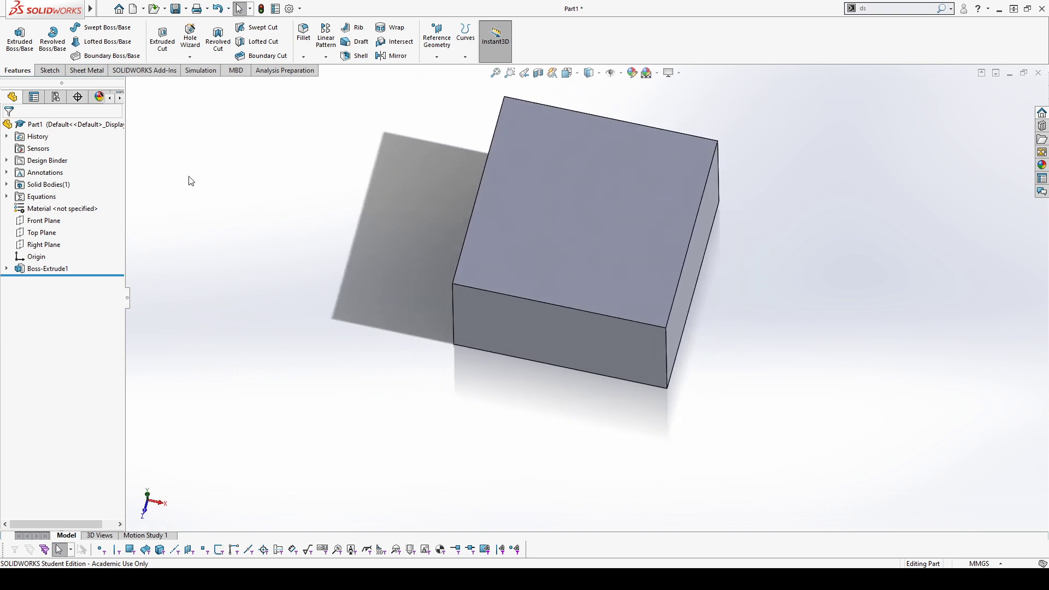
pyautogui.click(584, 197)
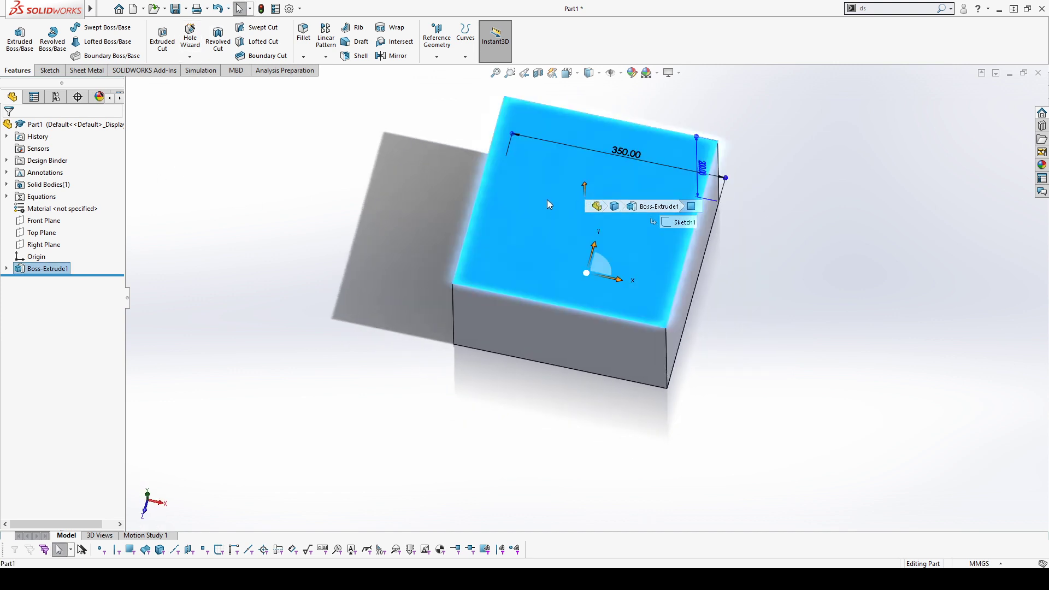
pyautogui.click(569, 189)
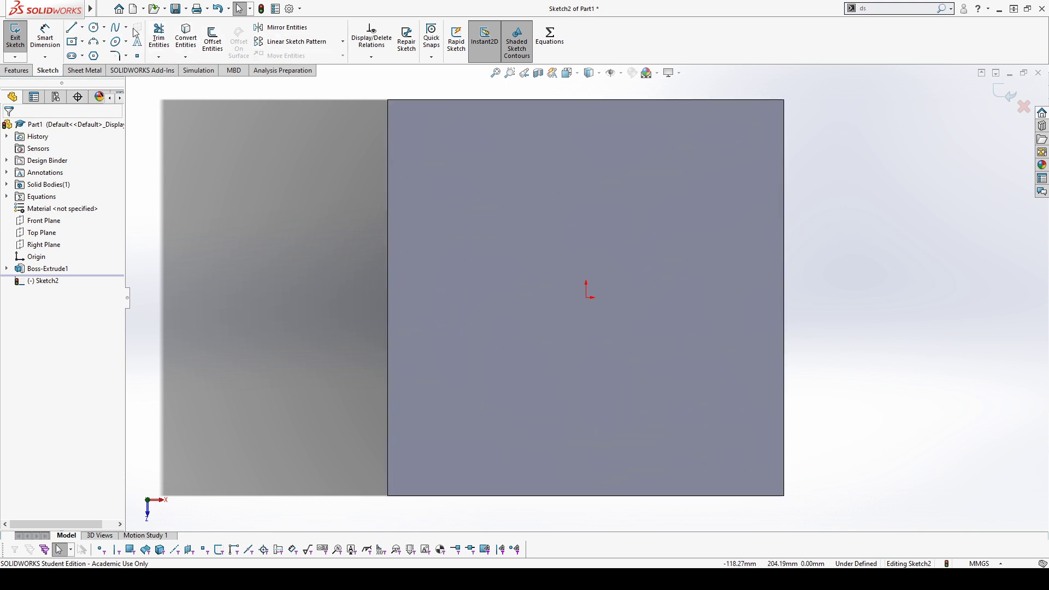
pyautogui.click(184, 39)
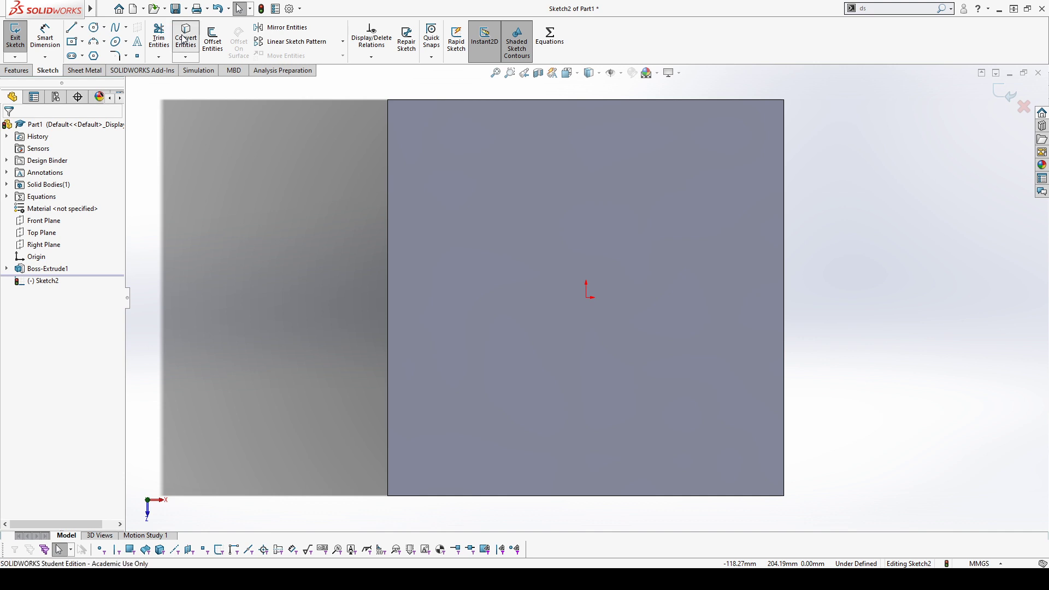
pyautogui.click(593, 228)
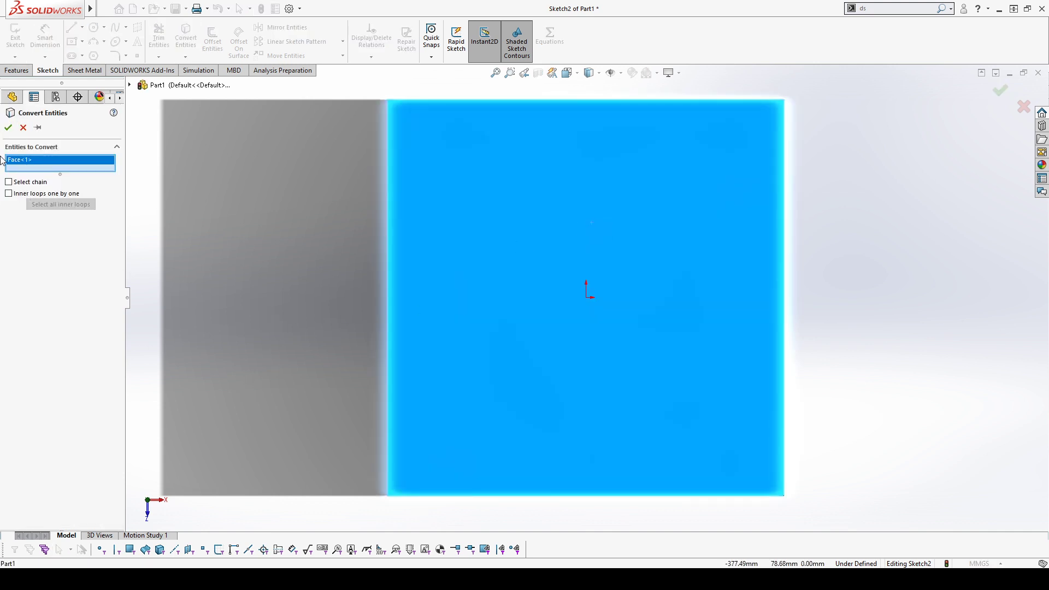
pyautogui.click(8, 129)
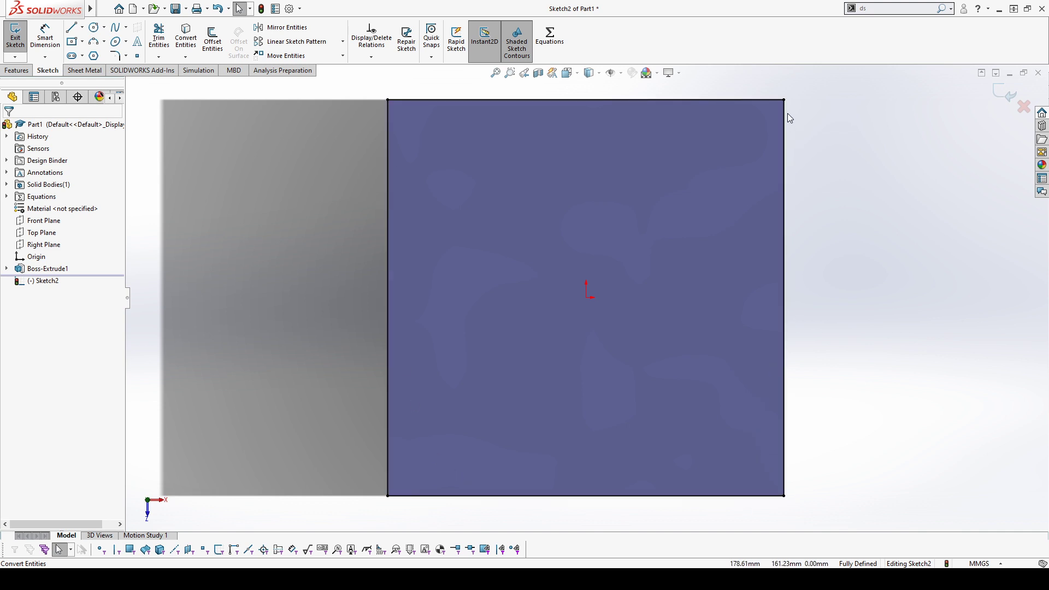
# Inspect the existing relation on the converted line along the top face's right edge
pyautogui.click(785, 126)
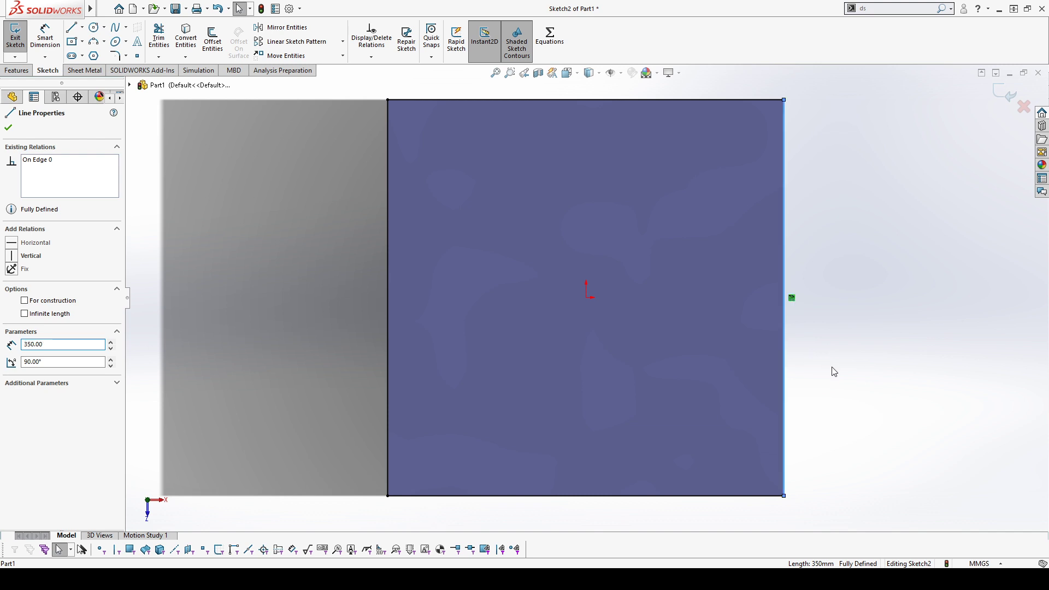
pyautogui.moveTo(832, 367); pyautogui.dragTo(810, 354, button='middle')
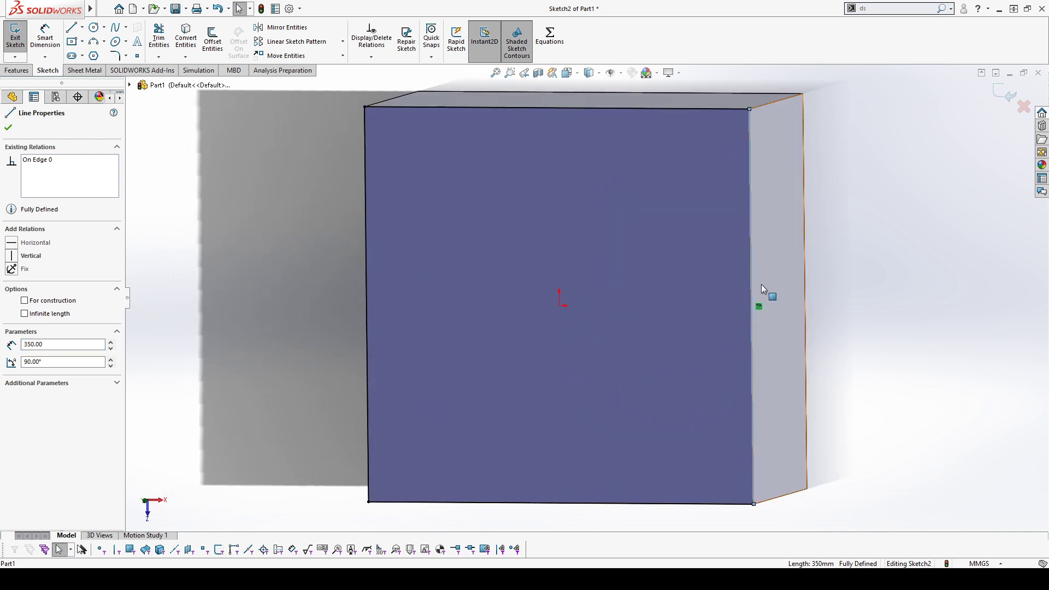
pyautogui.moveTo(762, 288)
pyautogui.mouseDown(button='middle')
pyautogui.moveTo(785, 339)
pyautogui.moveTo(829, 300)
pyautogui.moveTo(797, 134)
pyautogui.moveTo(845, 226)
pyautogui.mouseUp(button='middle')
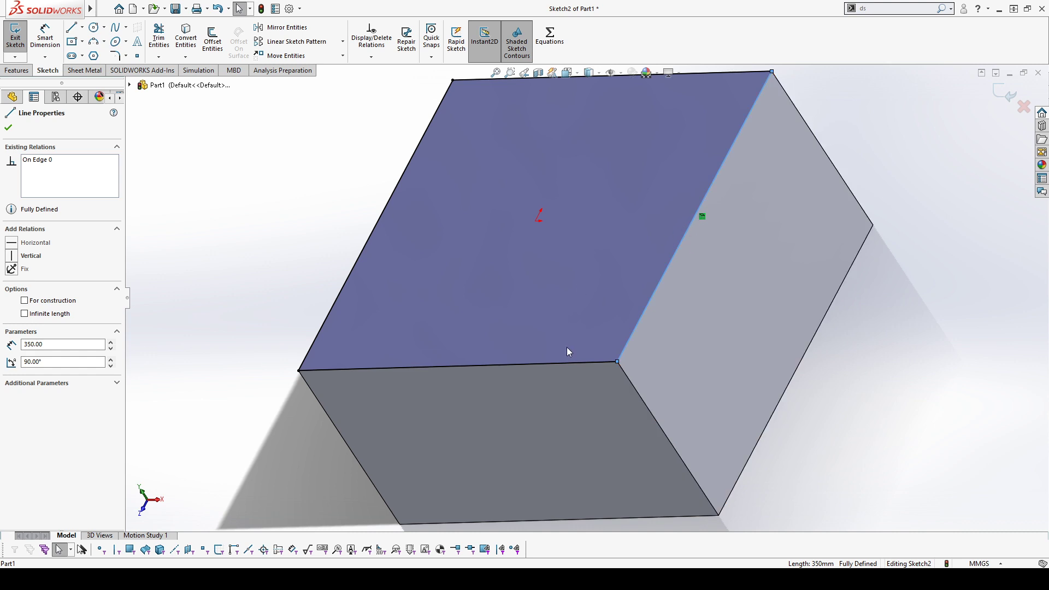
pyautogui.hotkey('ctrl', '8')
pyautogui.press('Escape')
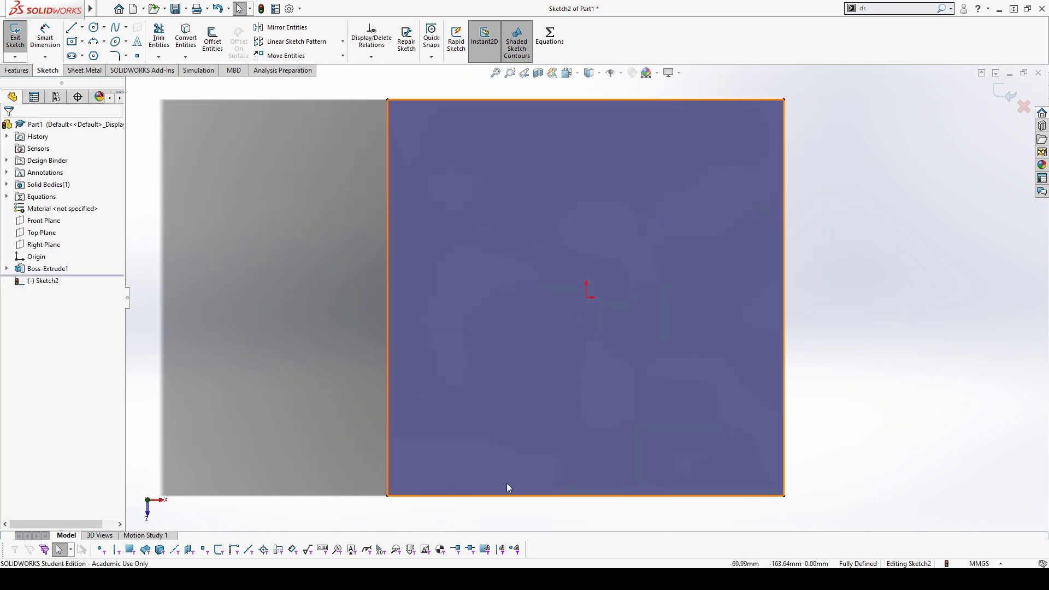
pyautogui.click(71, 27)
pyautogui.click(433, 499)
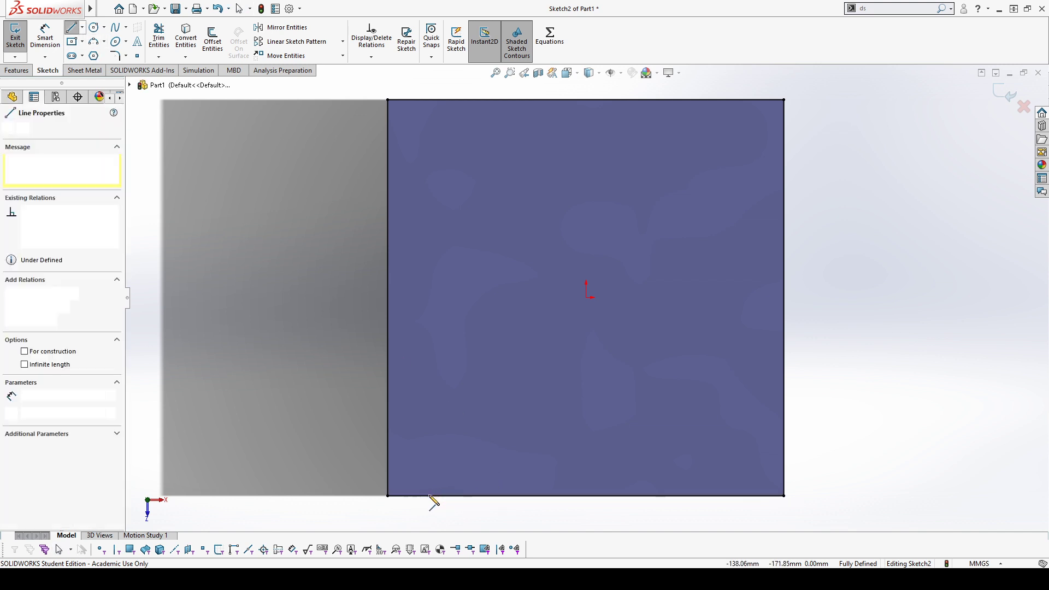
pyautogui.press('Escape')
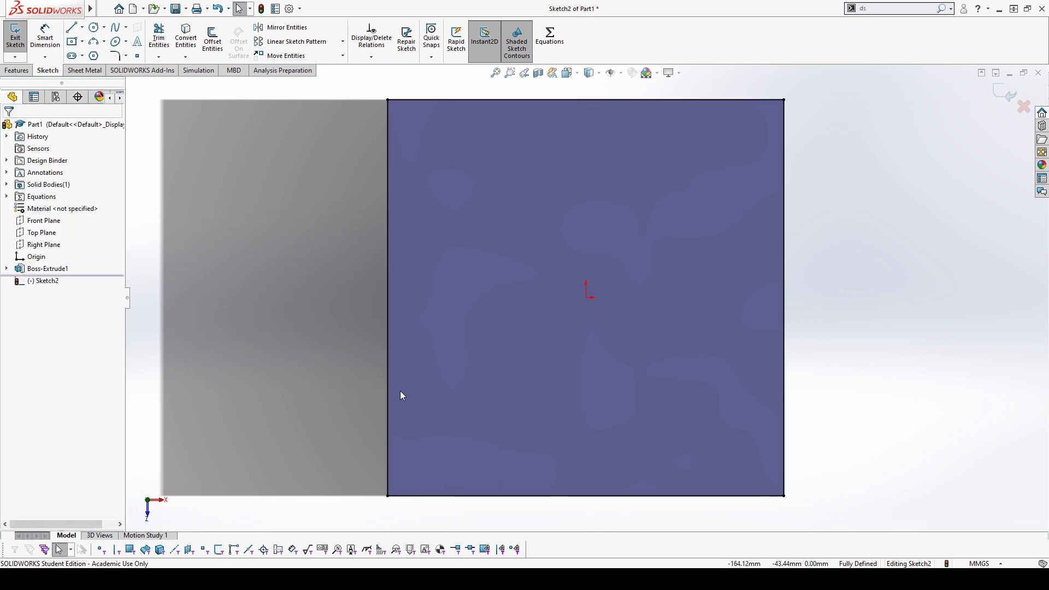
# Sketch a vertical line about 258 mm from the face's bottom edge, joined to a horizontal line about 273 mm ending at the right edge
pyautogui.press('l')
pyautogui.click(430, 496)
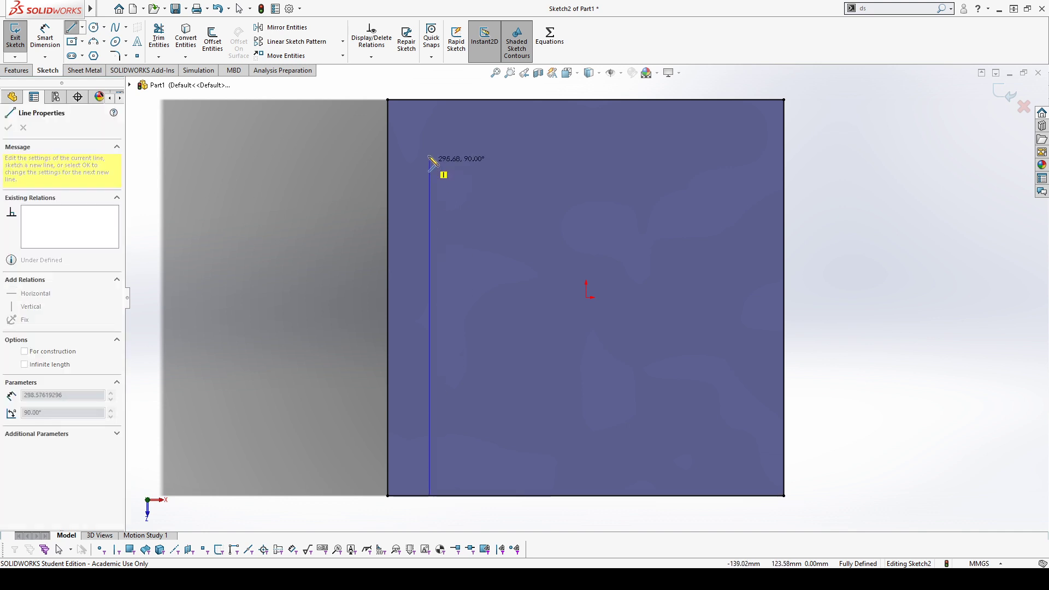
pyautogui.click(430, 146)
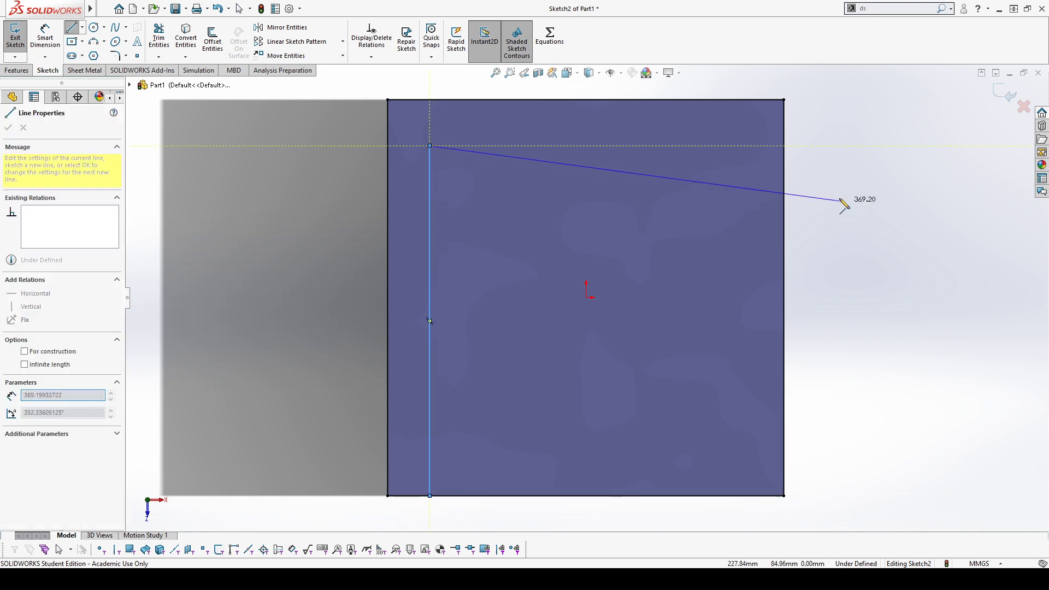
pyautogui.click(784, 146)
pyautogui.press('Escape')
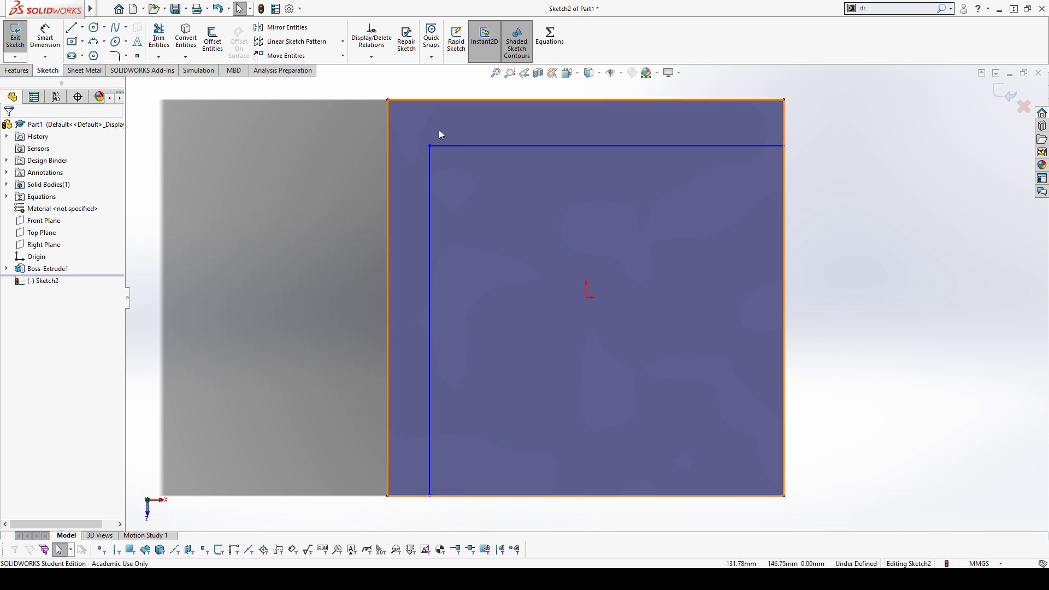
pyautogui.moveTo(430, 146); pyautogui.dragTo(476, 205)
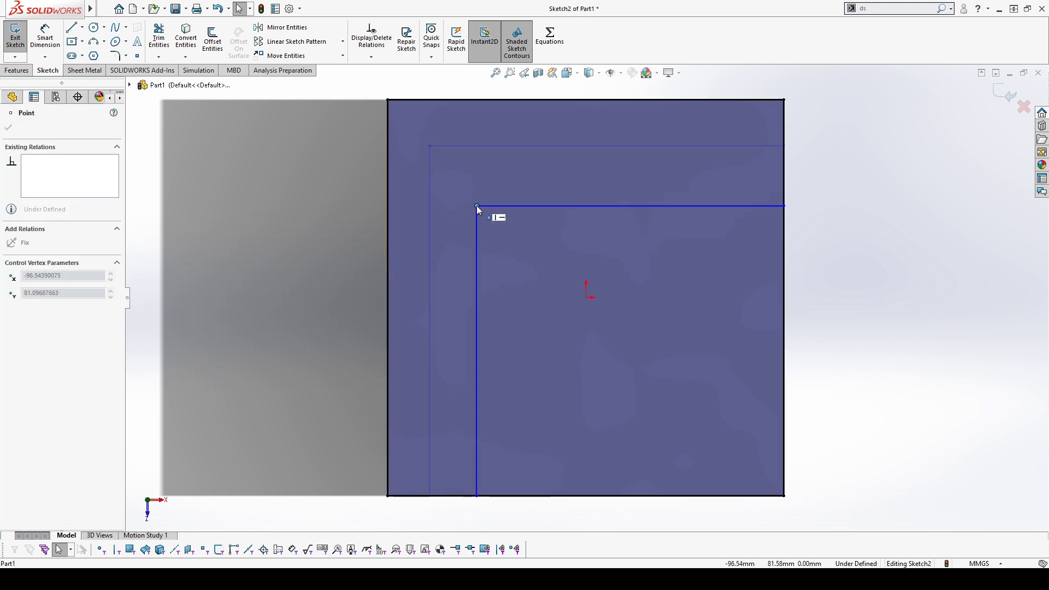
pyautogui.click(851, 332)
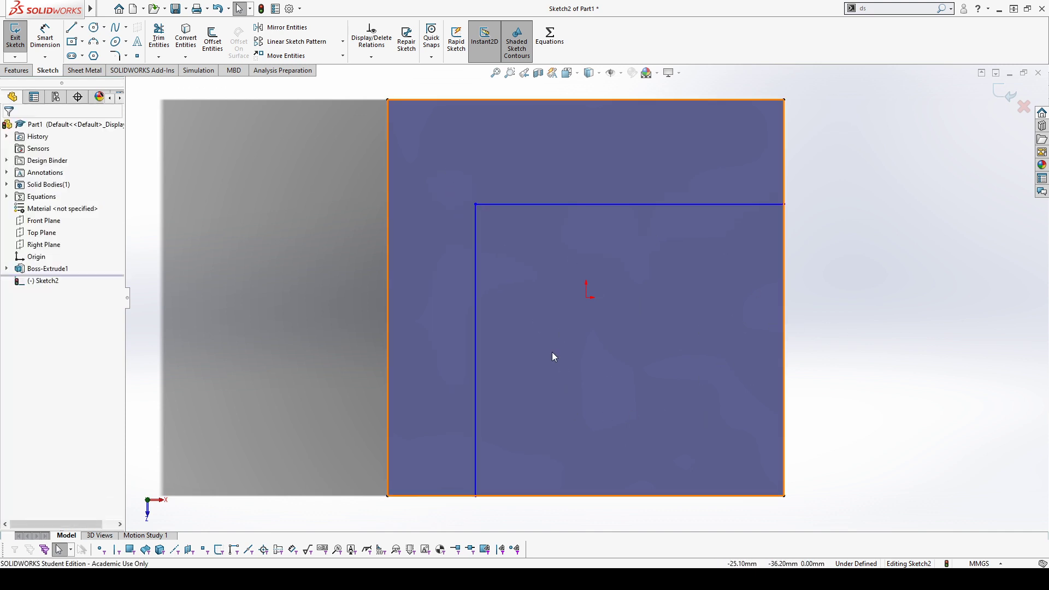
# Dimension the new vertical line's length to 250 mm
pyautogui.press('d')
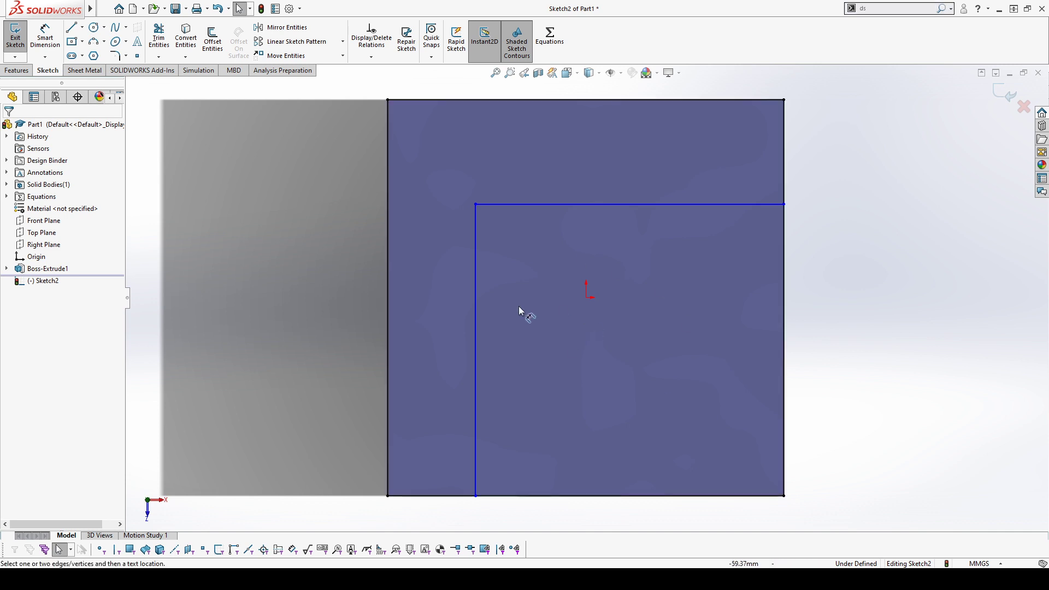
pyautogui.click(475, 305)
pyautogui.click(447, 319)
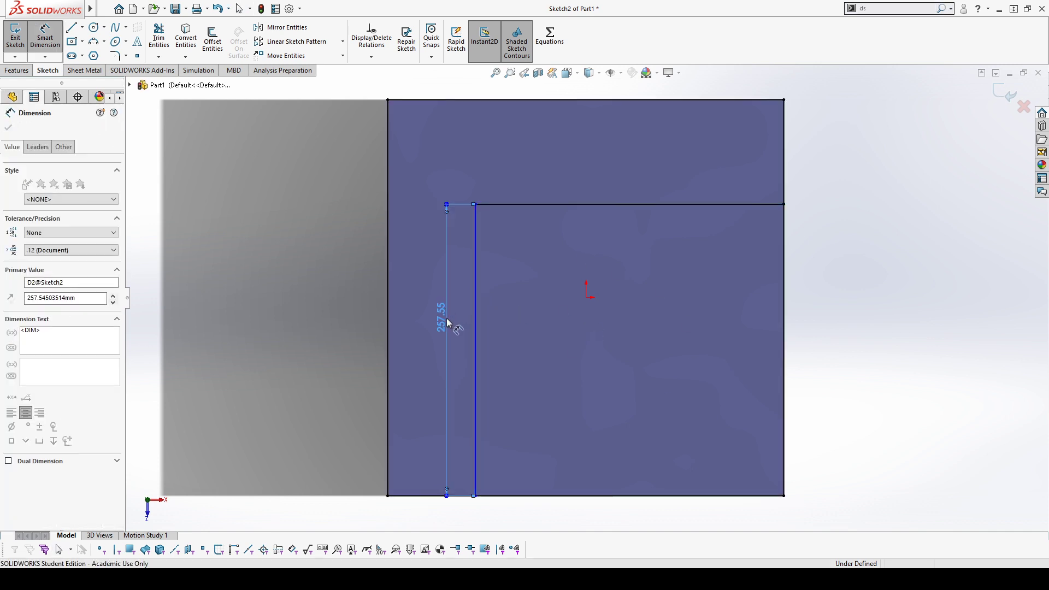
pyautogui.write('250')
pyautogui.press('Return')
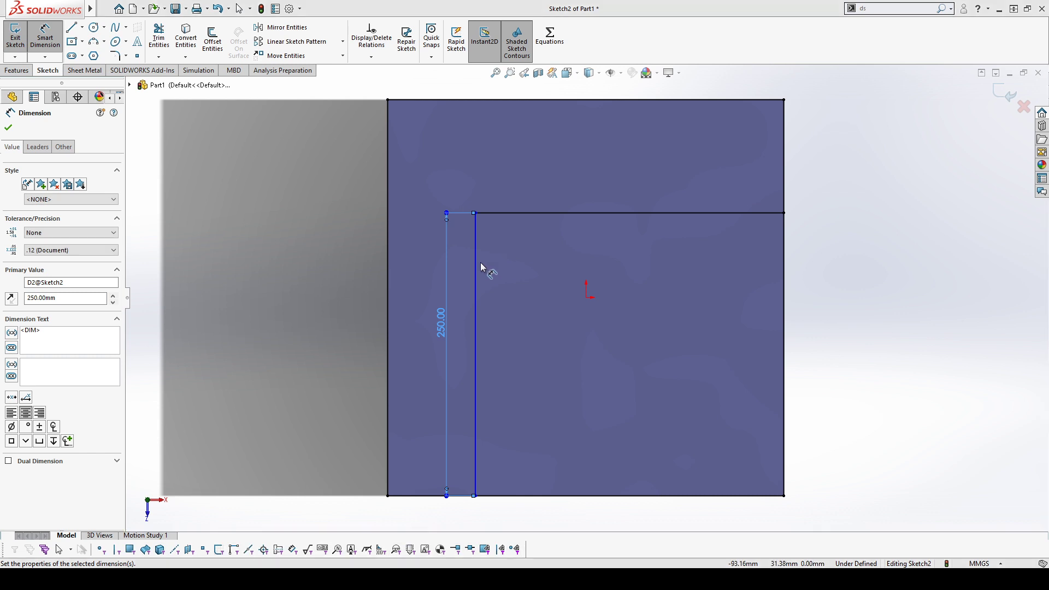
pyautogui.press('Escape')
# Add an Equal relation between the new vertical and horizontal lines
pyautogui.click(475, 270)
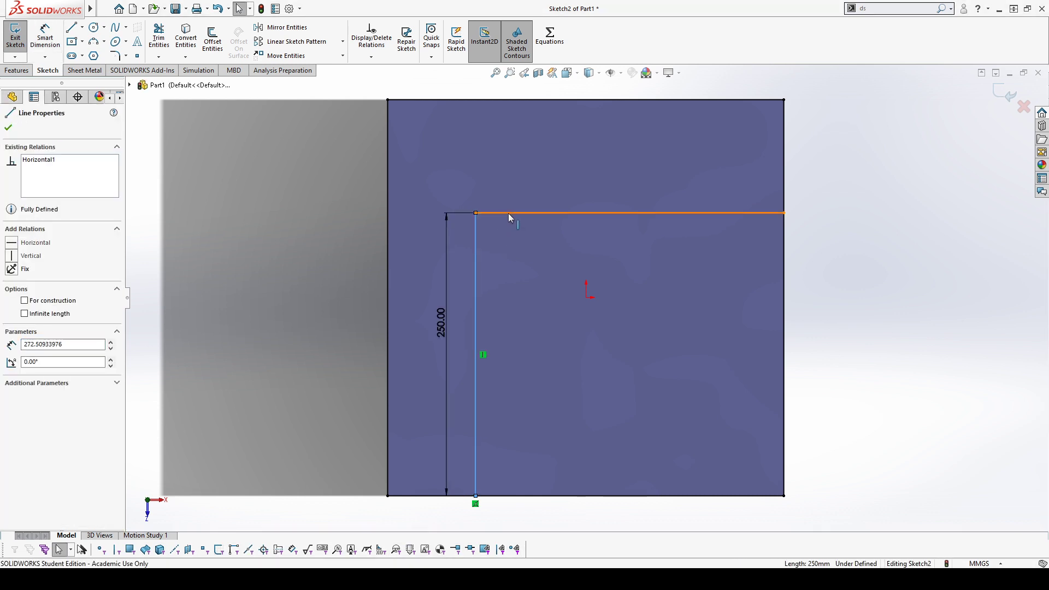
pyautogui.keyDown('ctrl'); pyautogui.click(509, 213); pyautogui.keyUp('ctrl')
pyautogui.click(621, 159)
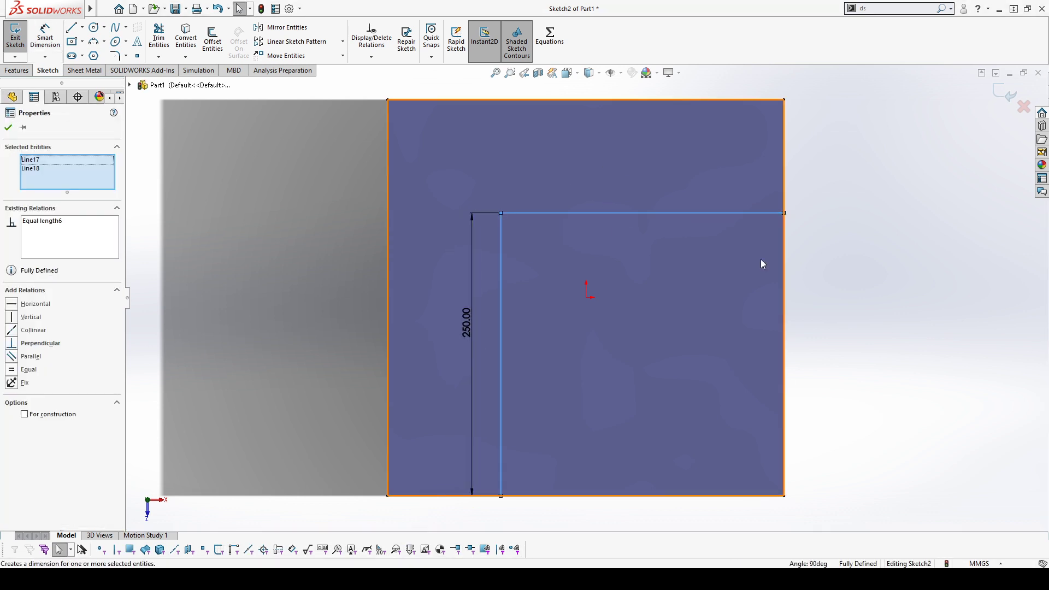
pyautogui.click(810, 315)
# Power-trim the converted outline outside the inner square, keeping trimmed entities as construction geometry, and inspect the remaining bottom line's relations
pyautogui.scroll(2, 536, 343)
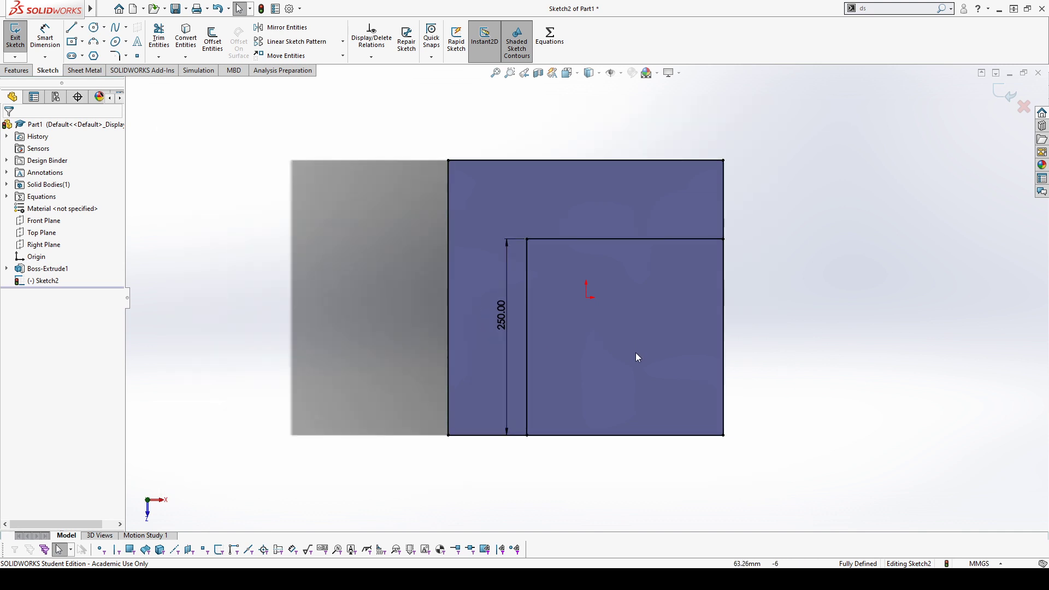
pyautogui.click(159, 36)
pyautogui.moveTo(493, 454)
pyautogui.mouseDown()
pyautogui.moveTo(439, 264)
pyautogui.moveTo(562, 117)
pyautogui.mouseUp()
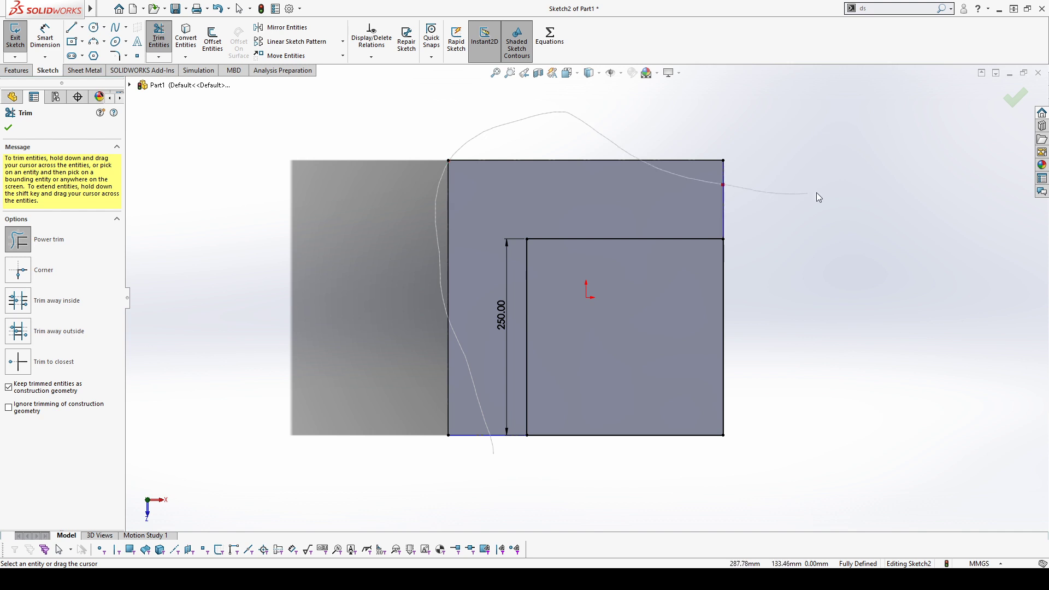
pyautogui.moveTo(818, 198); pyautogui.dragTo(820, 198)
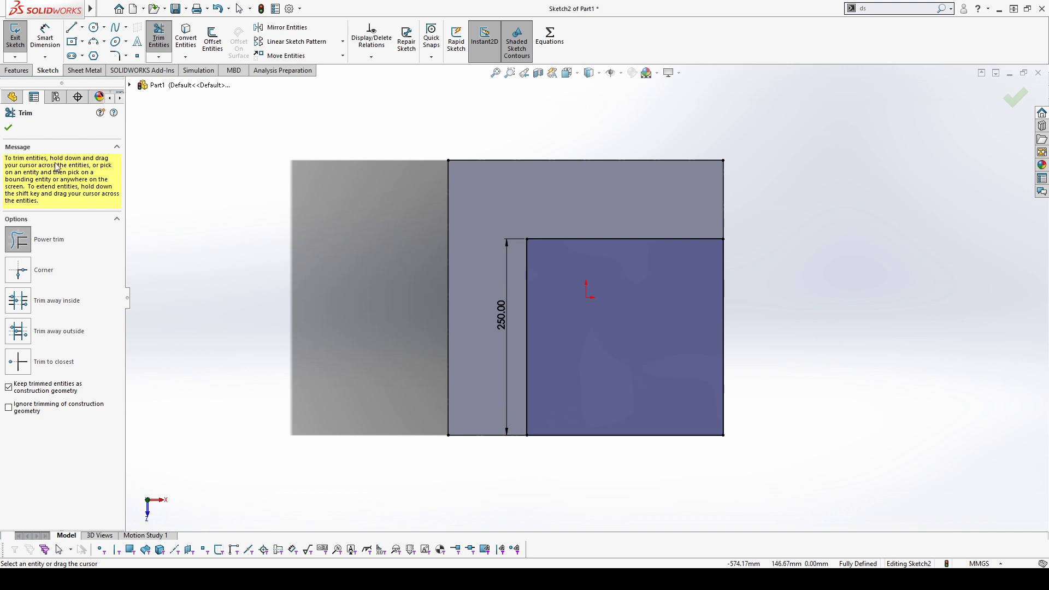
pyautogui.click(9, 129)
pyautogui.click(589, 436)
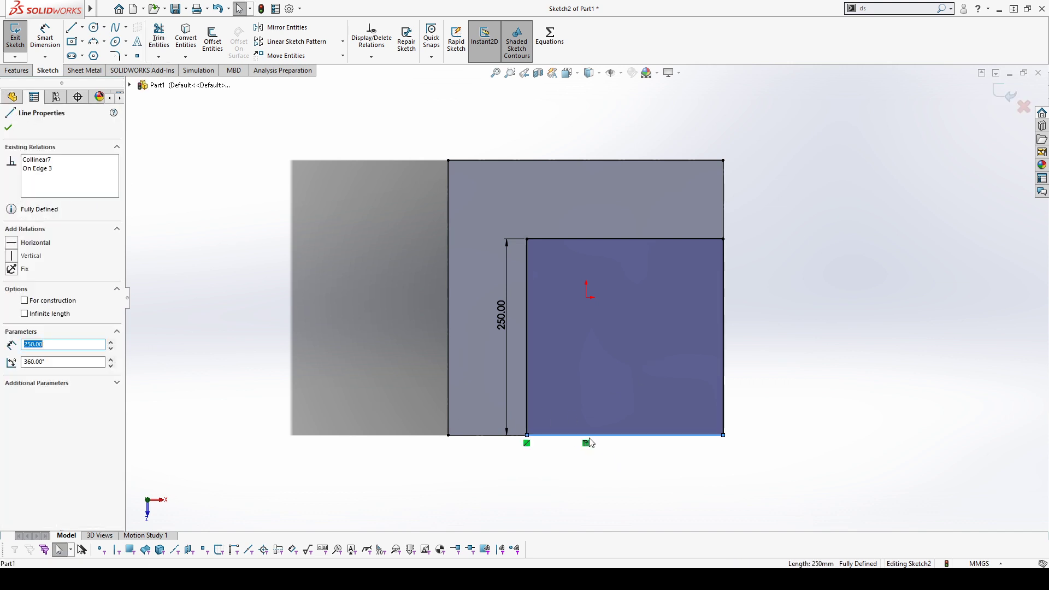
pyautogui.click(758, 493)
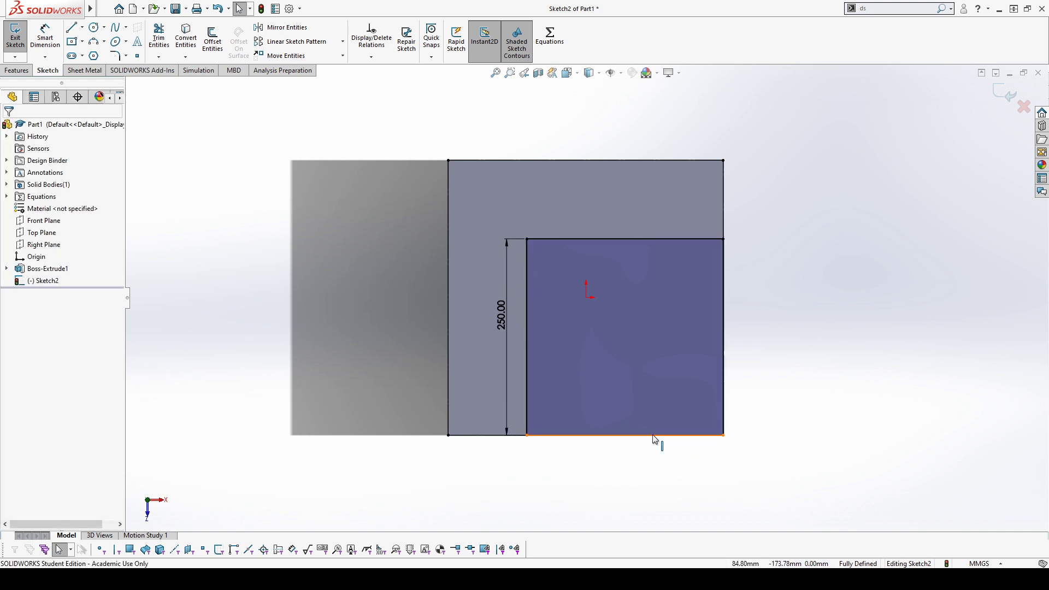
# Exit the sketch and cut the inner square 100 mm deep into the block with a blind Extruded Cut
pyautogui.click(15, 36)
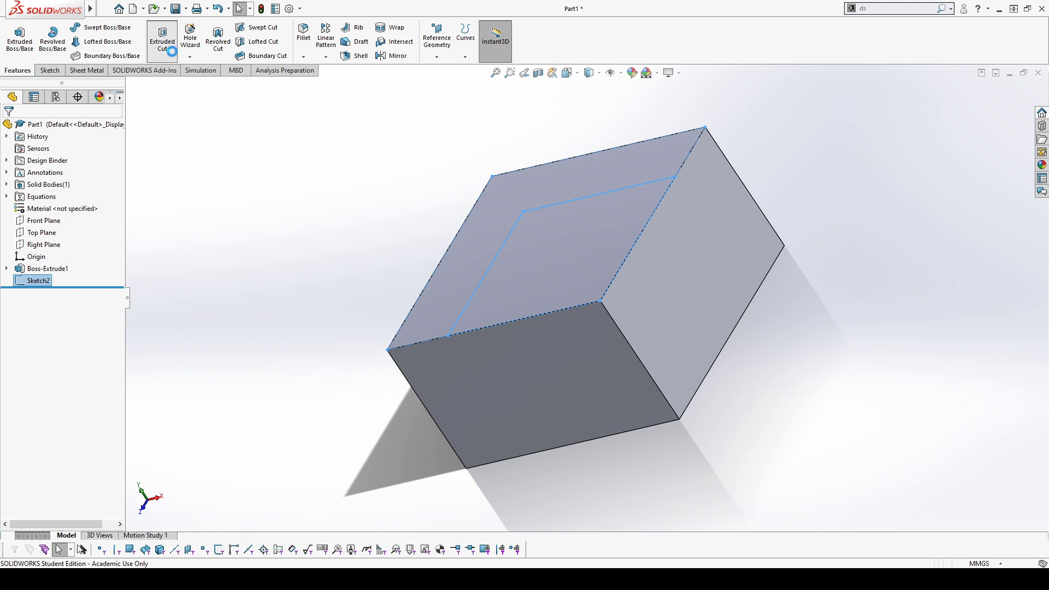
pyautogui.click(163, 37)
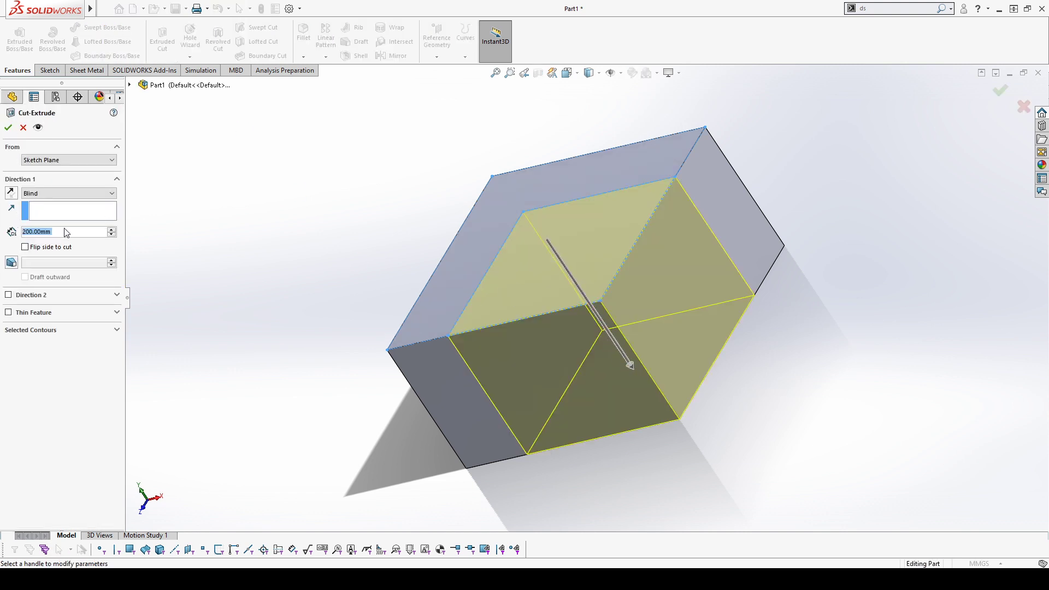
pyautogui.write('100')
pyautogui.press('Return')
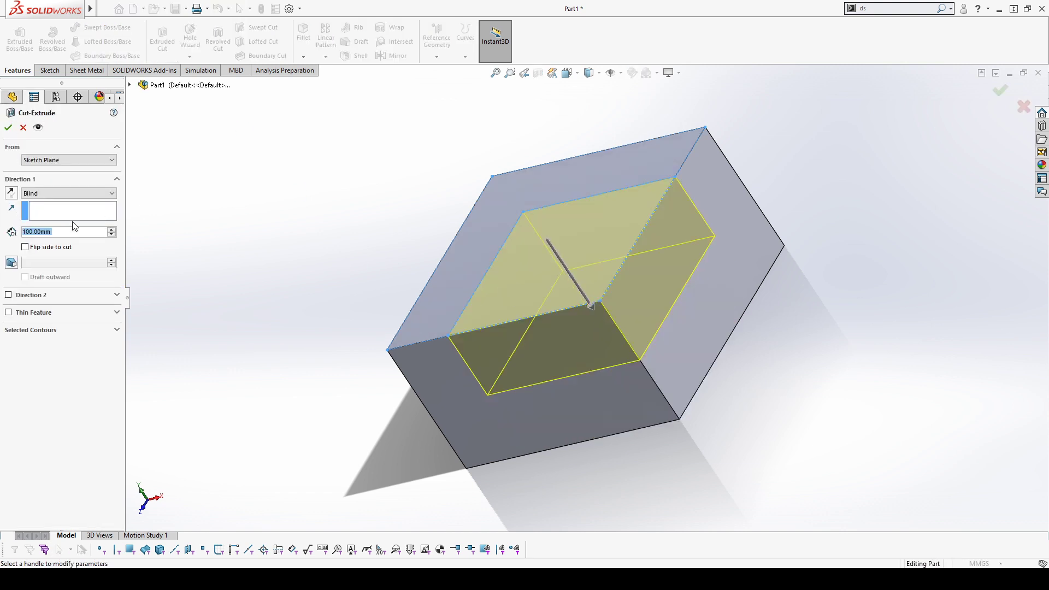
pyautogui.moveTo(490, 350); pyautogui.dragTo(502, 372, button='middle')
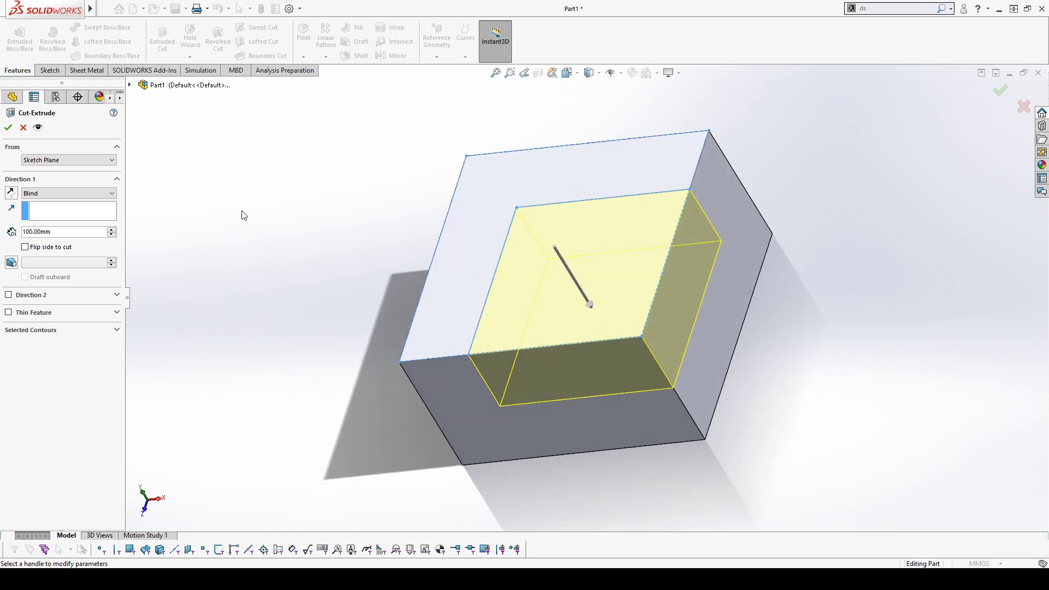
pyautogui.click(9, 129)
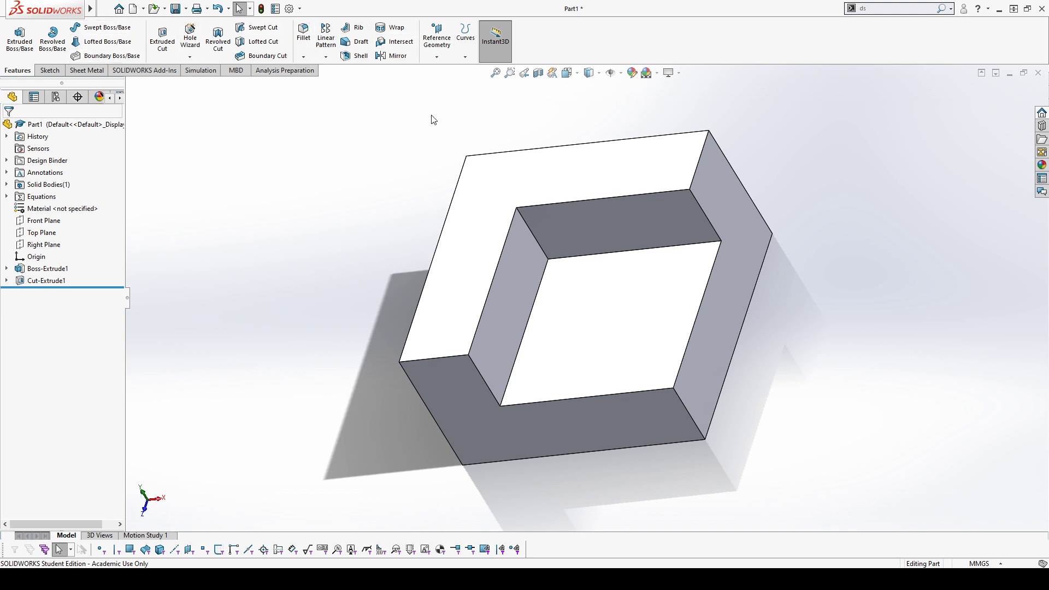
# Start a new sketch on the Front Plane
pyautogui.moveTo(827, 397); pyautogui.dragTo(806, 347, button='middle')
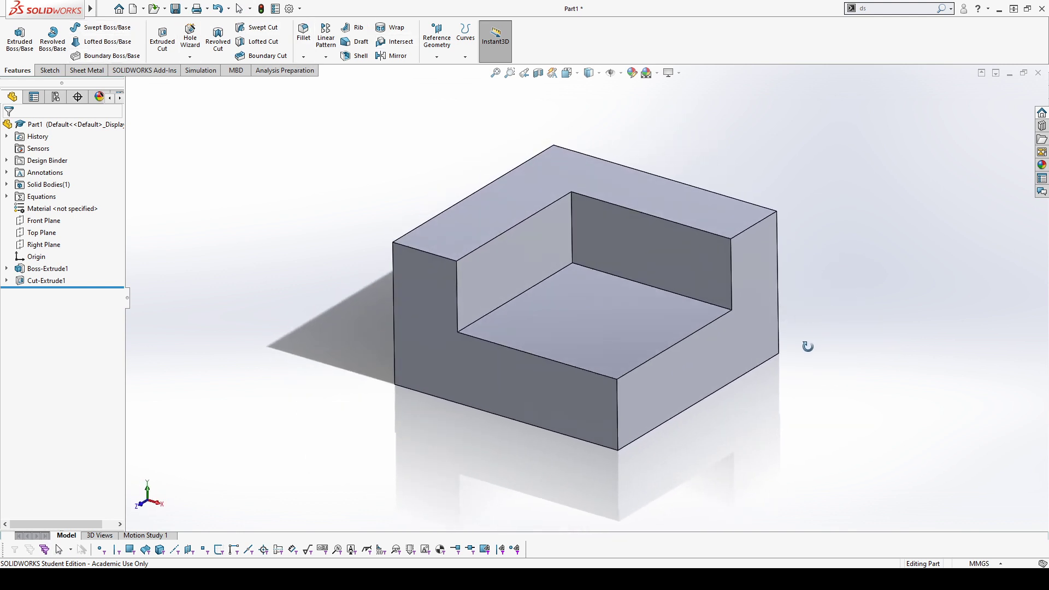
pyautogui.click(43, 221)
pyautogui.moveTo(621, 368)
pyautogui.mouseDown(button='middle')
pyautogui.moveTo(612, 374)
pyautogui.moveTo(608, 365)
pyautogui.moveTo(639, 339)
pyautogui.moveTo(610, 364)
pyautogui.mouseUp(button='middle')
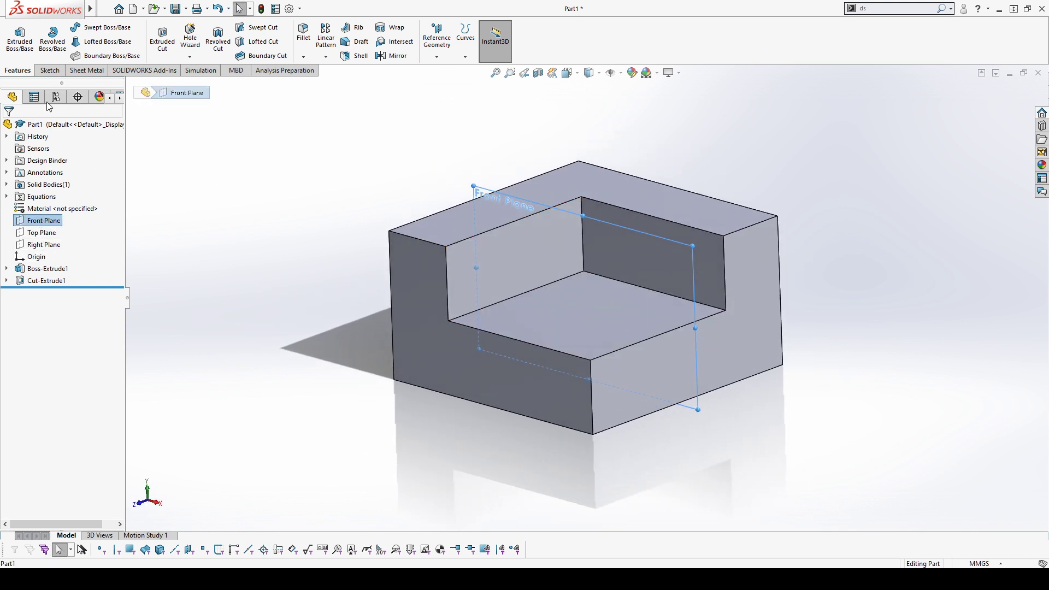
pyautogui.click(50, 71)
pyautogui.click(15, 38)
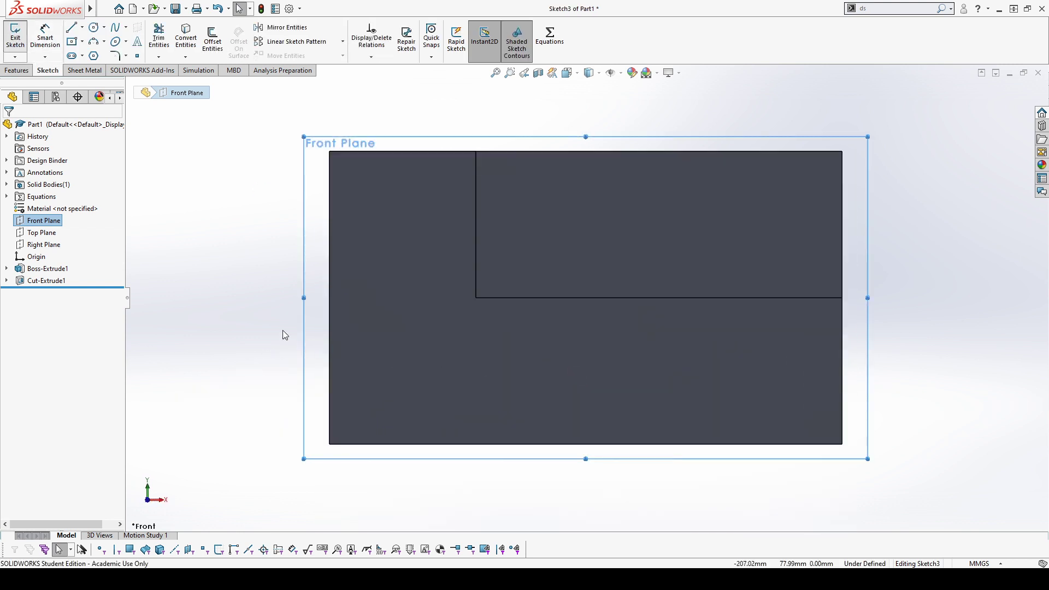
pyautogui.moveTo(287, 288); pyautogui.dragTo(250, 317, button='middle')
pyautogui.scroll(4, 335, 345)
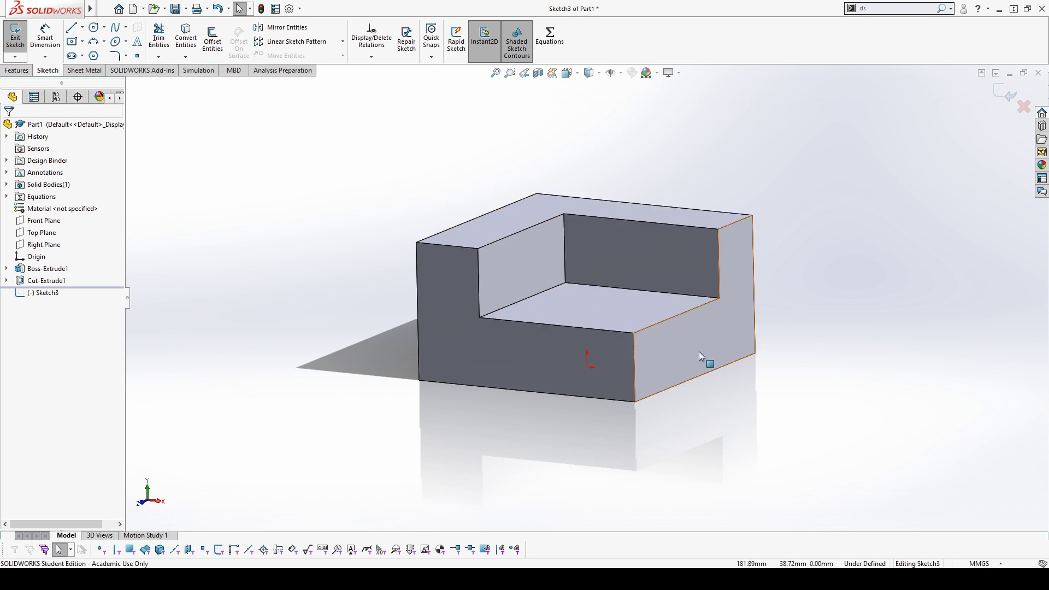
pyautogui.click(29, 290)
pyautogui.click(53, 276)
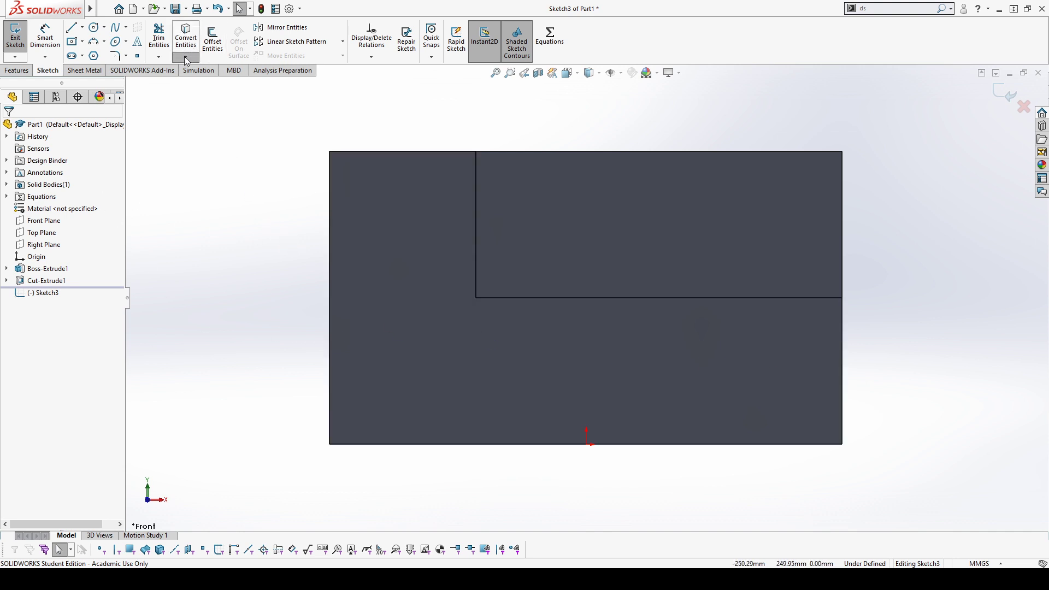
# Create intersection curves on the Front Plane from the pocket floor, the pocket's left wall, and the block's top, right, bottom and left faces
pyautogui.click(202, 88)
pyautogui.moveTo(253, 224); pyautogui.dragTo(287, 298, button='middle')
pyautogui.click(486, 315)
pyautogui.click(404, 234)
pyautogui.click(378, 143)
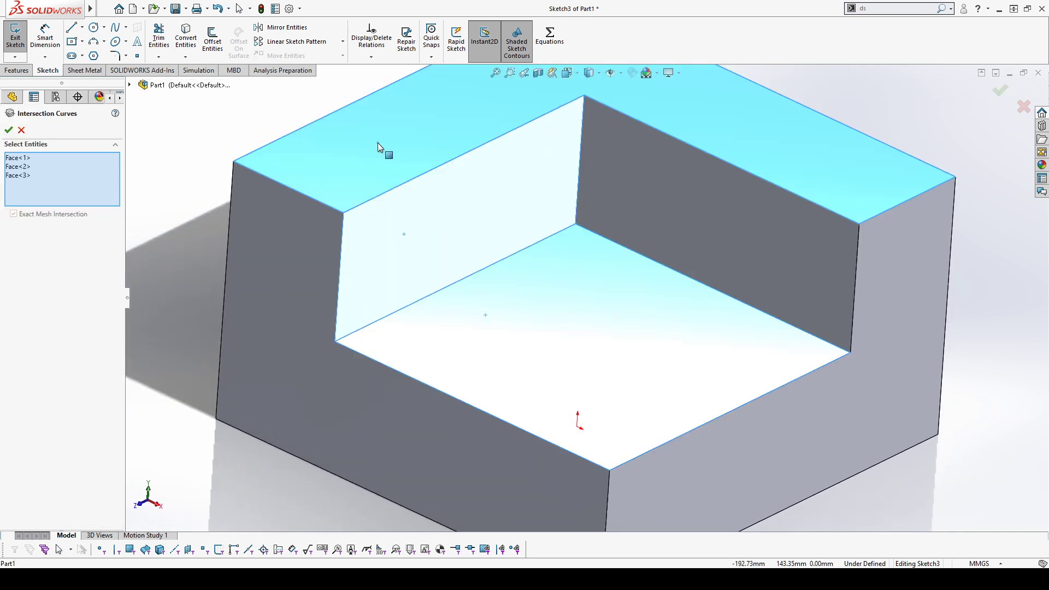
pyautogui.moveTo(479, 307); pyautogui.dragTo(464, 190, button='middle')
pyautogui.click(653, 334)
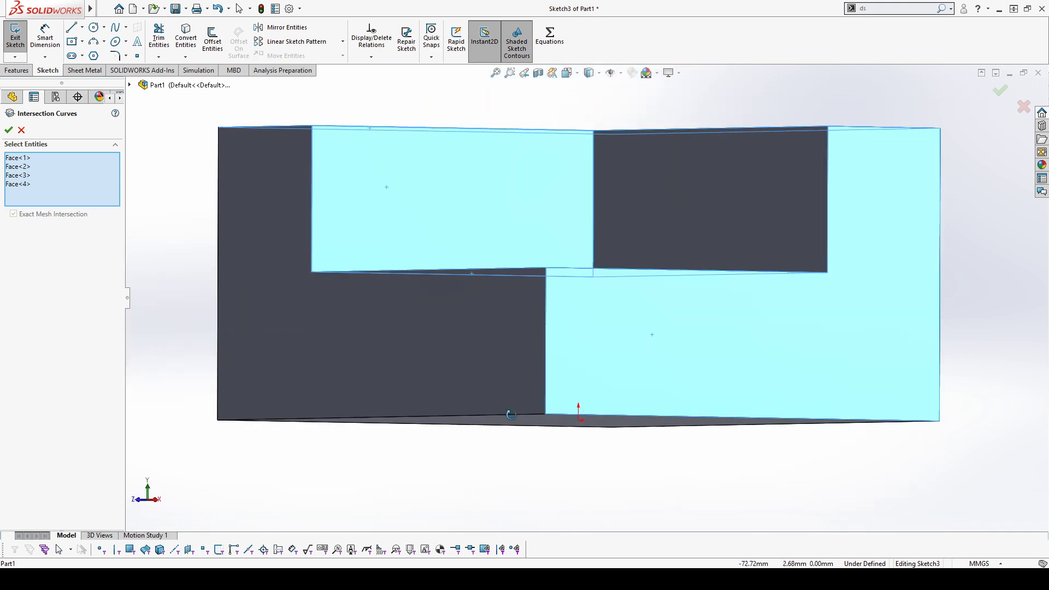
pyautogui.moveTo(508, 413); pyautogui.dragTo(519, 317, button='middle')
pyautogui.click(527, 367)
pyautogui.moveTo(527, 366); pyautogui.dragTo(468, 405, button='middle')
pyautogui.click(315, 360)
pyautogui.moveTo(315, 360); pyautogui.dragTo(446, 180, button='middle')
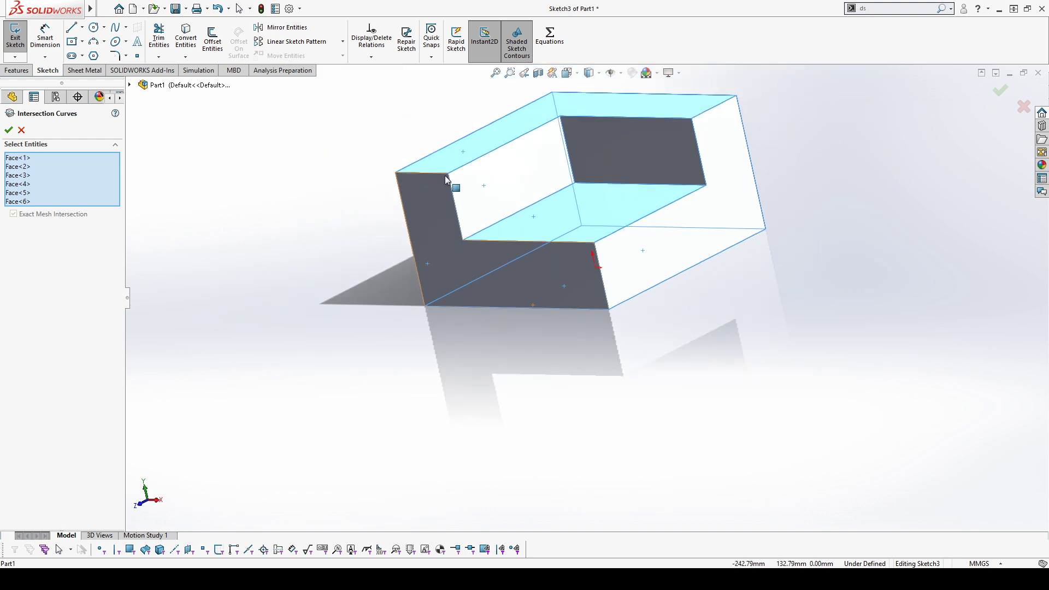
pyautogui.click(9, 130)
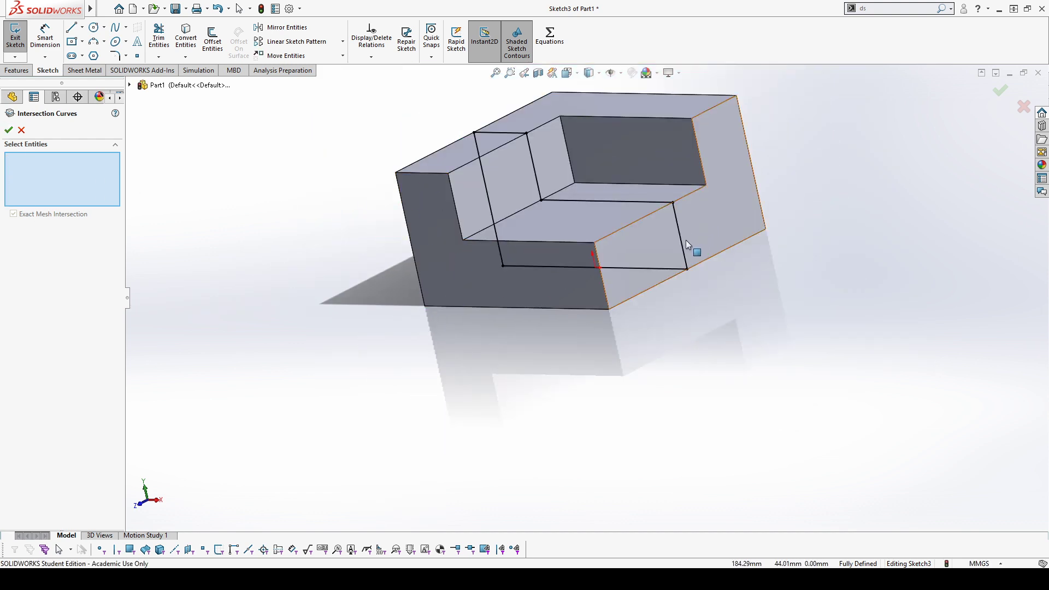
pyautogui.moveTo(683, 239); pyautogui.dragTo(642, 383, button='middle')
pyautogui.moveTo(708, 425); pyautogui.dragTo(663, 428, button='middle')
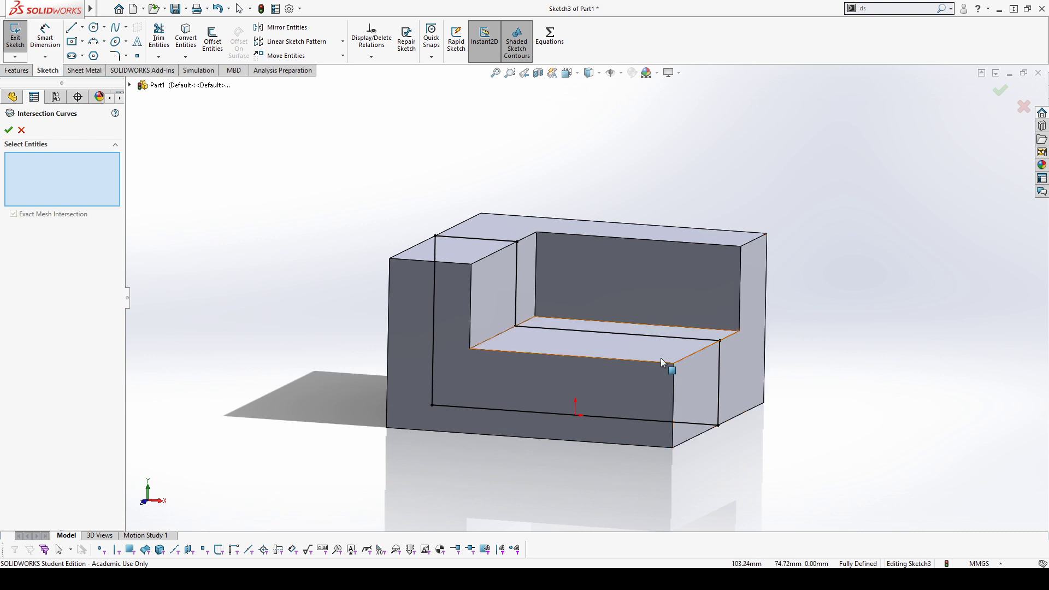
pyautogui.click(9, 130)
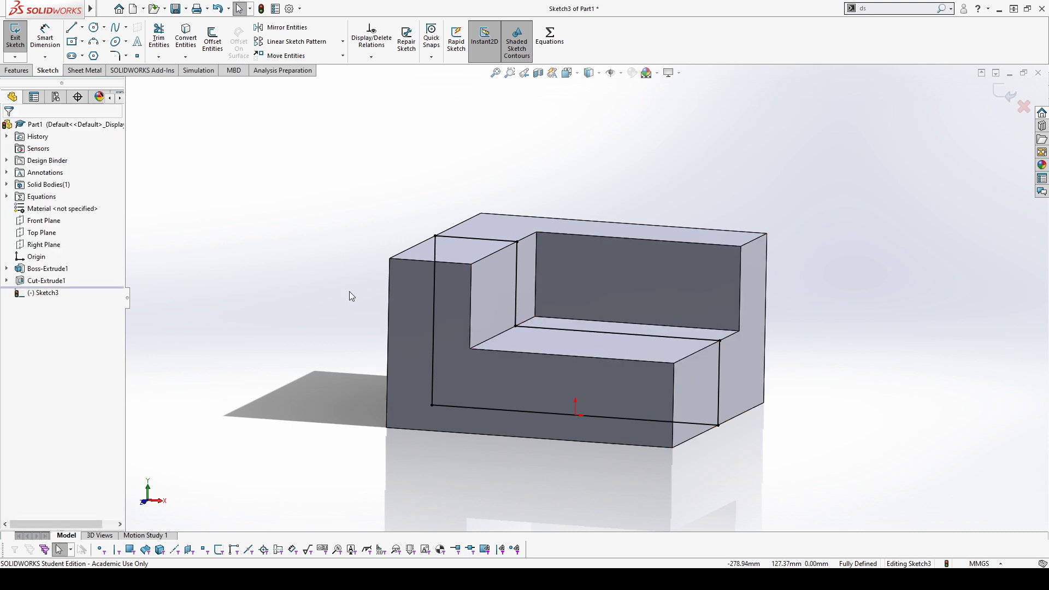
# Power-trim the outer intersection curves into construction geometry, leaving only the pocket's wall and floor lines solid
pyautogui.moveTo(310, 365); pyautogui.dragTo(250, 323, button='middle')
pyautogui.click(159, 37)
pyautogui.moveTo(444, 200)
pyautogui.mouseDown()
pyautogui.moveTo(405, 386)
pyautogui.moveTo(573, 411)
pyautogui.moveTo(753, 362)
pyautogui.mouseUp()
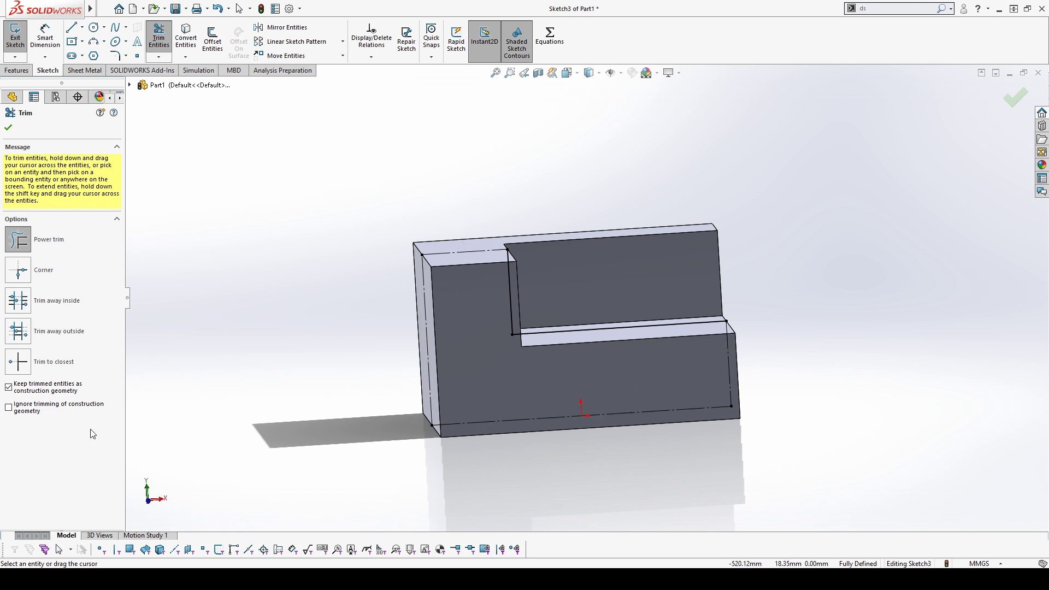
pyautogui.click(8, 127)
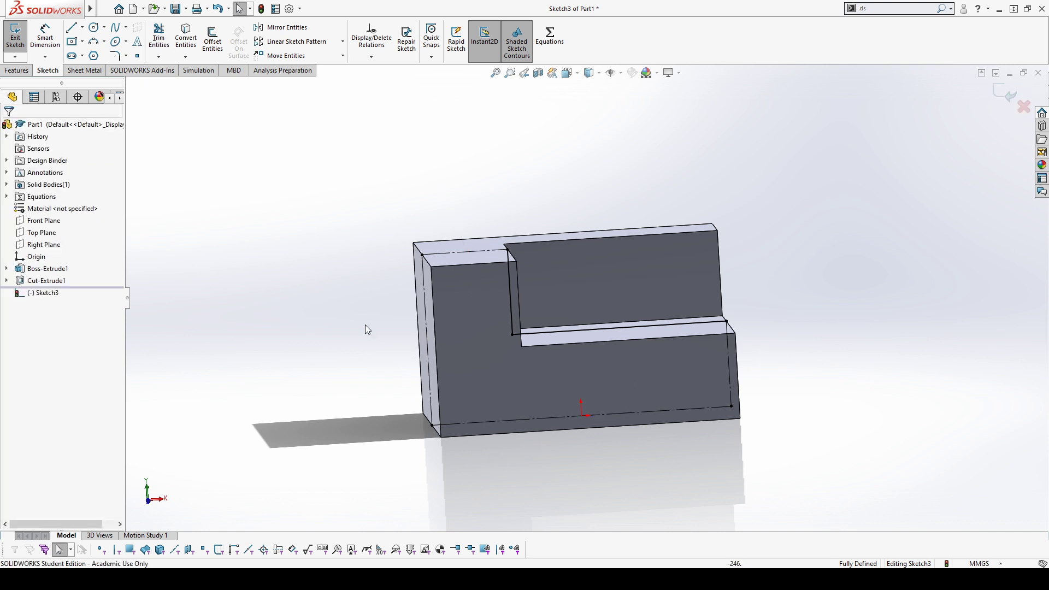
# Sketch a connected line profile from the wall line's top end to the floor line's outer end, with a notch about 101 mm wide and 58 mm deep
pyautogui.moveTo(403, 361); pyautogui.dragTo(363, 372, button='middle')
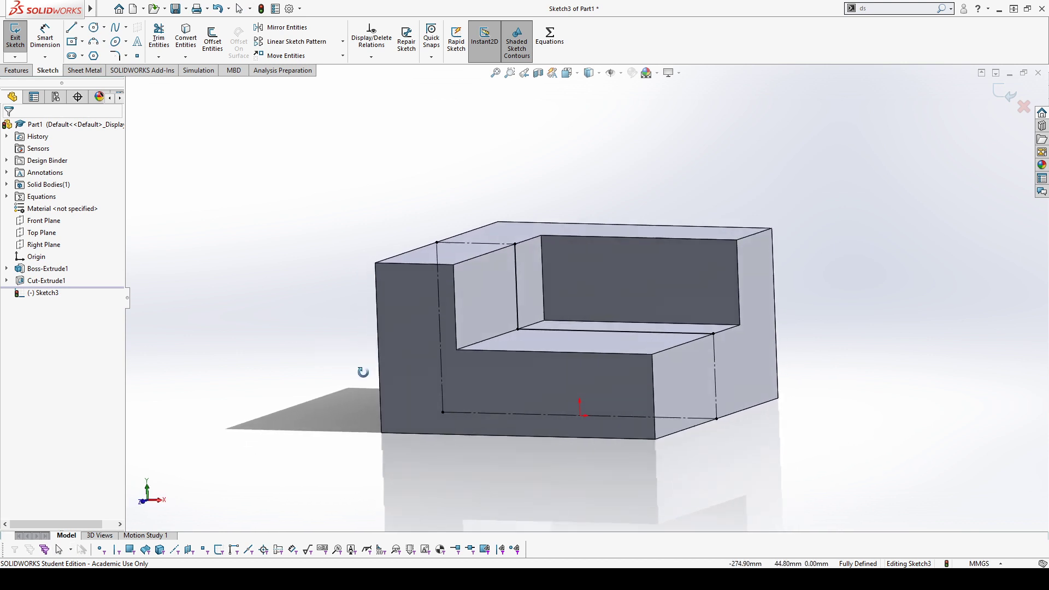
pyautogui.click(71, 27)
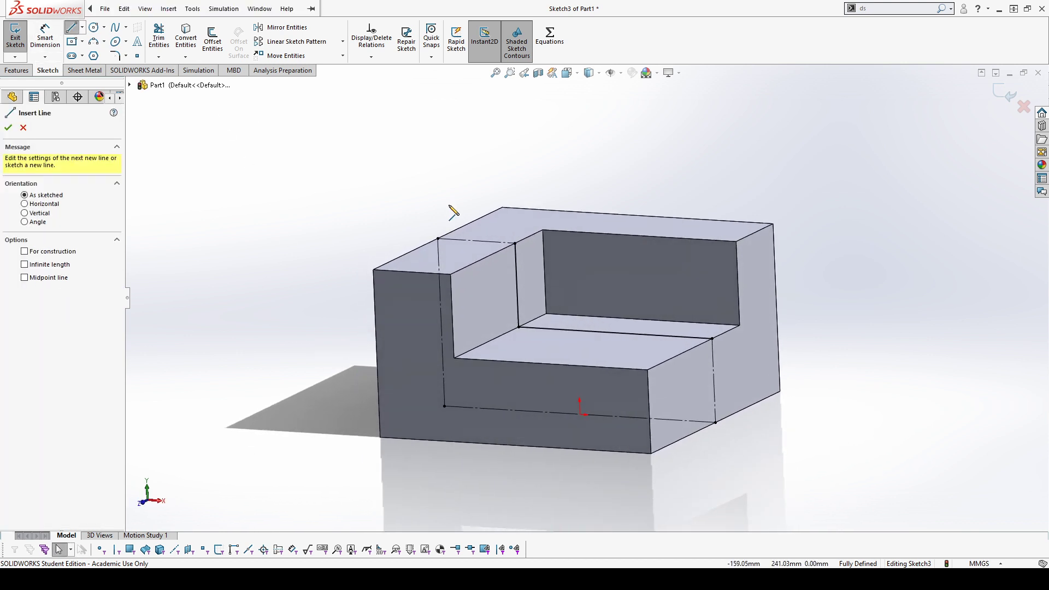
pyautogui.click(517, 244)
pyautogui.click(600, 248)
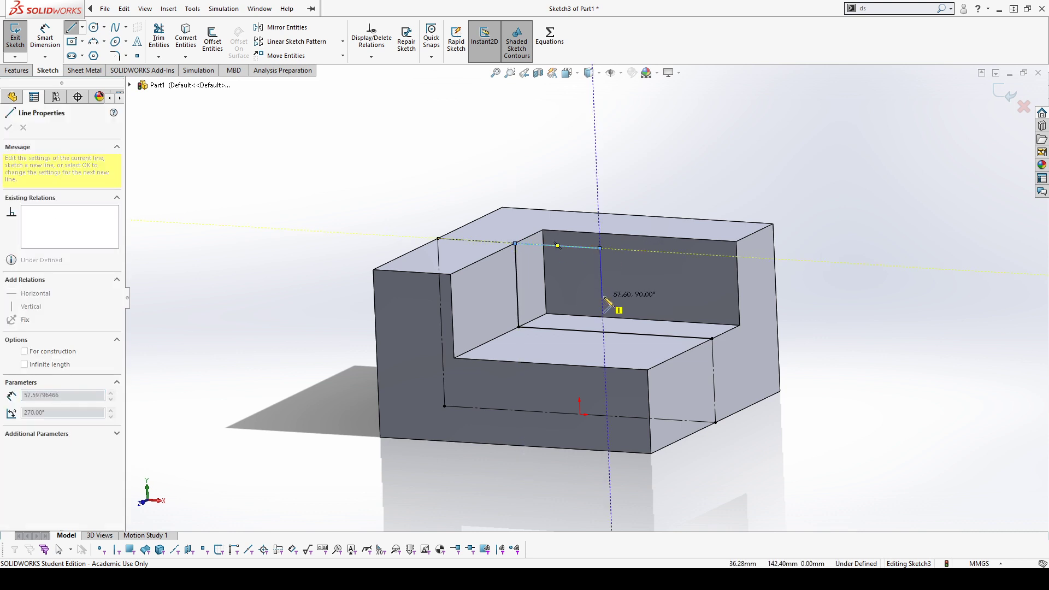
pyautogui.click(602, 296)
pyautogui.click(680, 301)
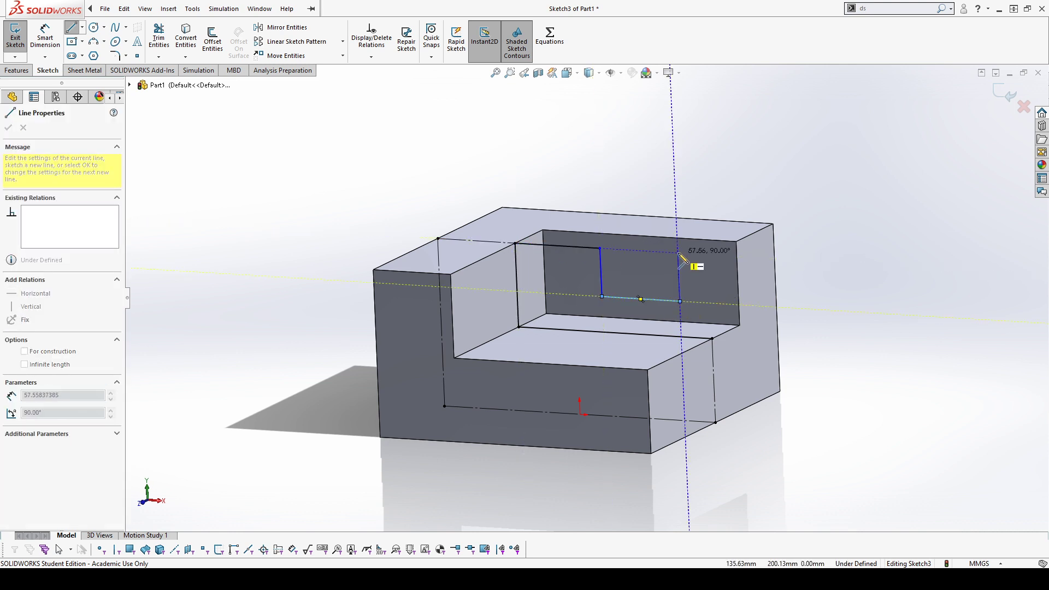
pyautogui.click(678, 253)
pyautogui.click(717, 256)
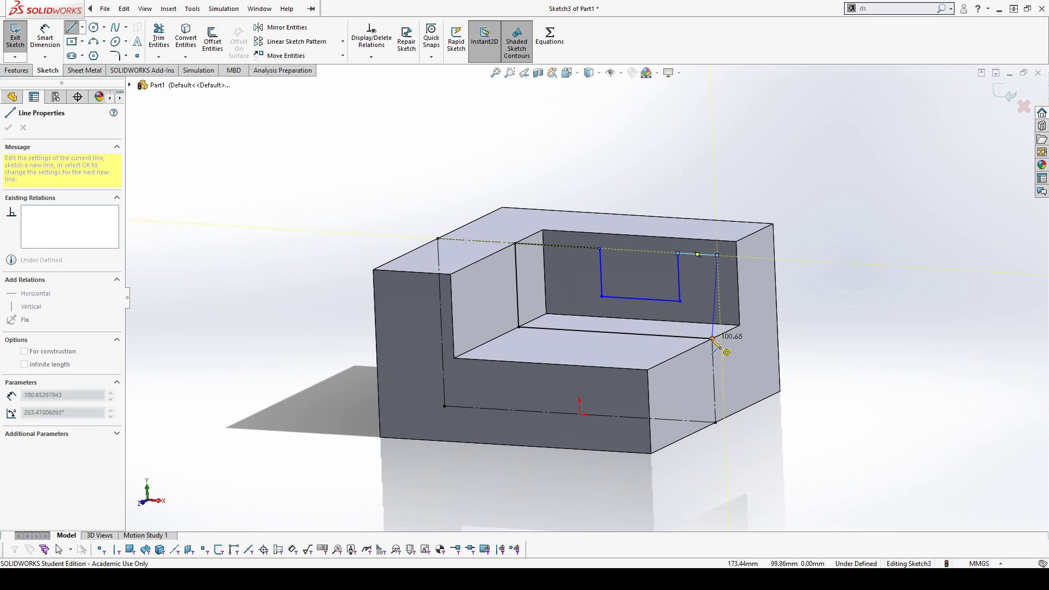
pyautogui.click(712, 338)
pyautogui.press('Escape')
# Make the profile's closing line vertical and its three upper horizontal segments equal in length
pyautogui.click(714, 283)
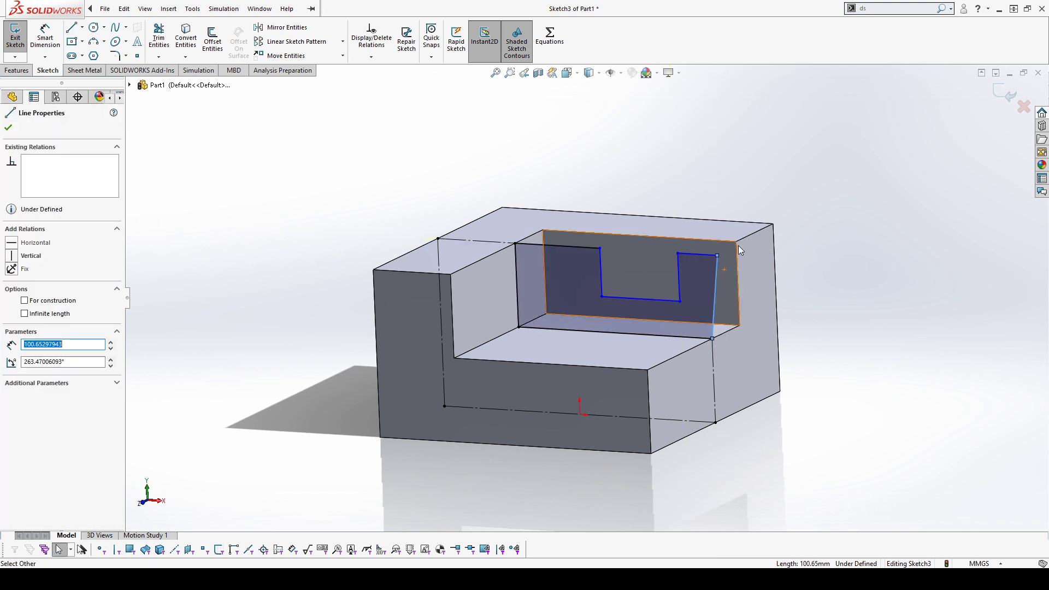
pyautogui.click(812, 393)
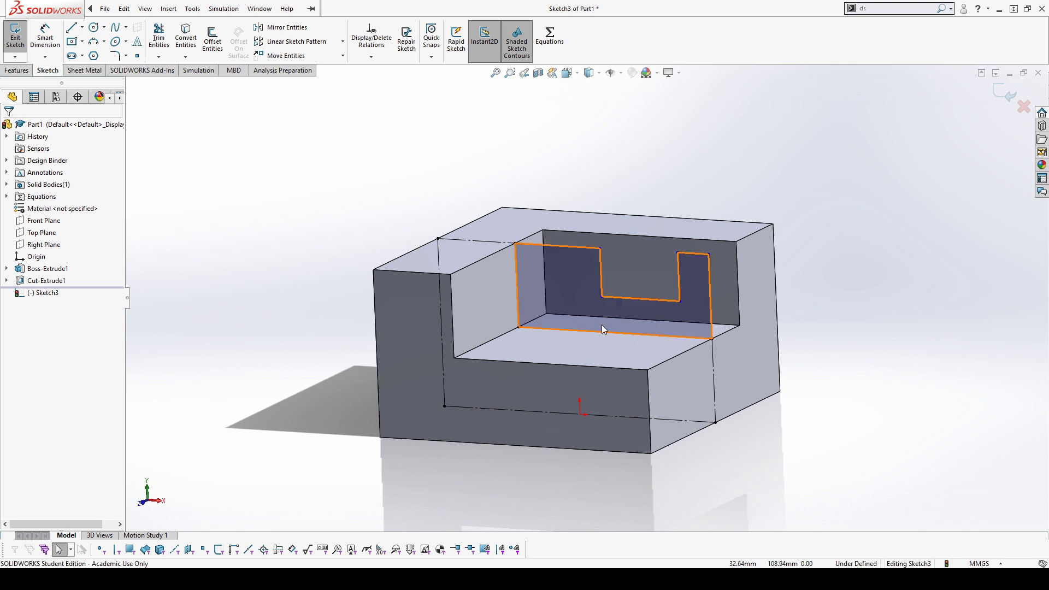
pyautogui.click(618, 297)
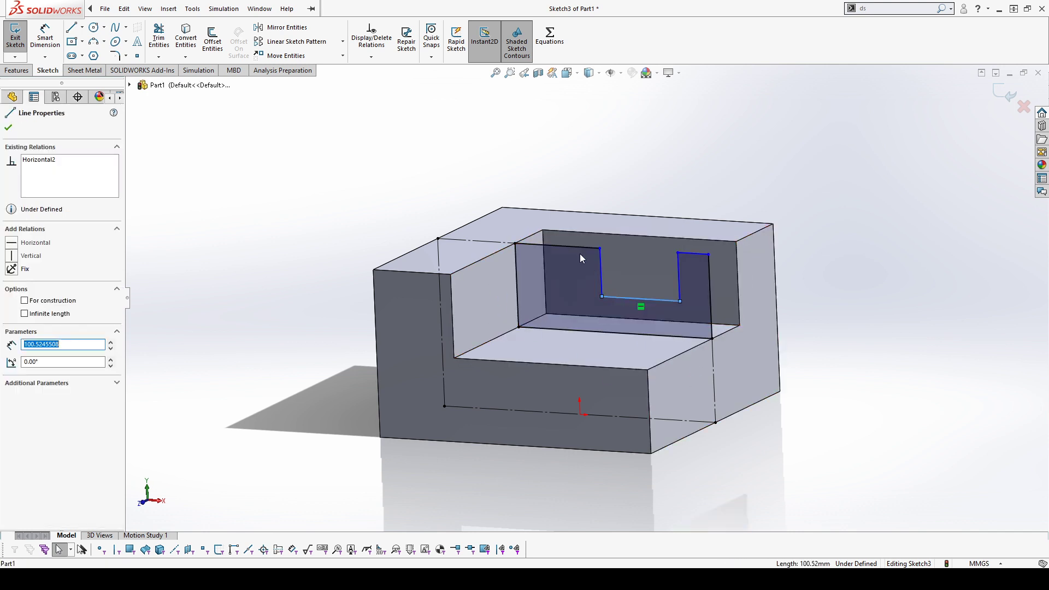
pyautogui.keyDown('ctrl'); pyautogui.click(578, 247); pyautogui.keyUp('ctrl')
pyautogui.keyDown('ctrl'); pyautogui.click(695, 255); pyautogui.keyUp('ctrl')
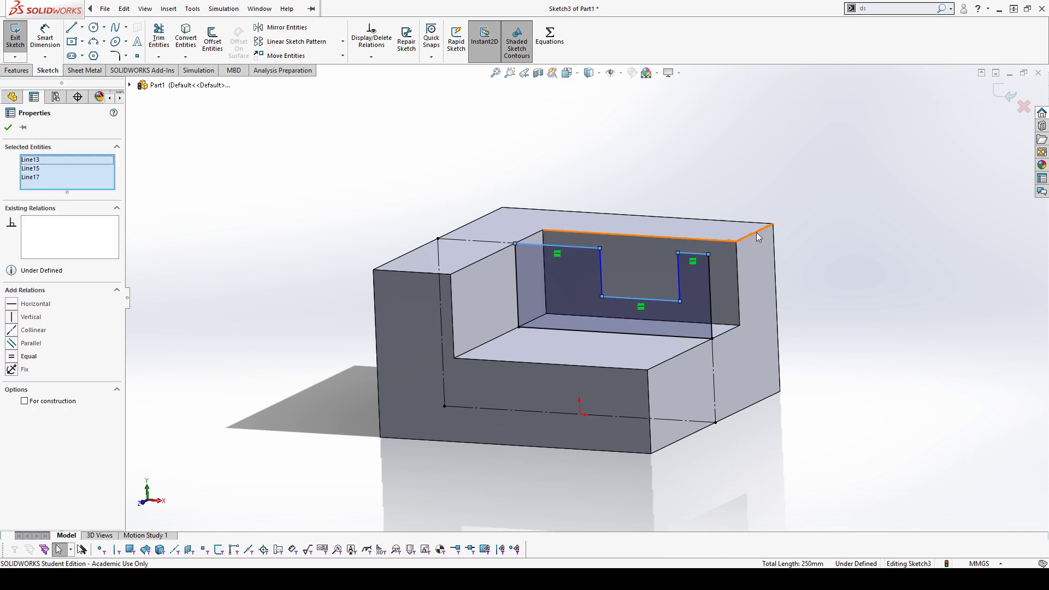
pyautogui.click(840, 368)
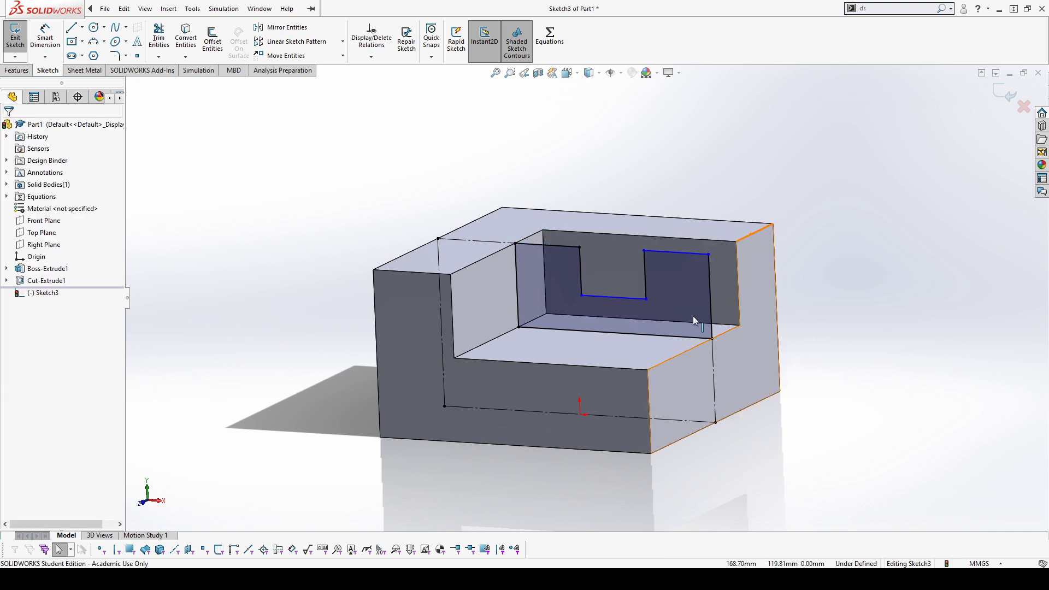
# Dimension the notch depth between its floor and the outer upper line as 50 mm
pyautogui.moveTo(633, 309); pyautogui.dragTo(624, 297, button='right')
pyautogui.click(624, 297)
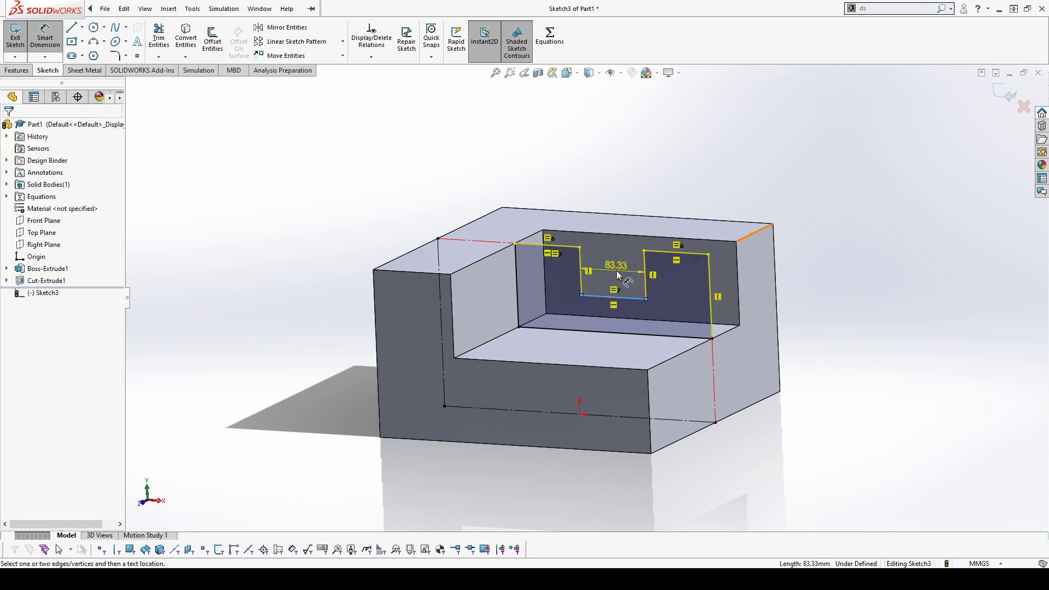
pyautogui.click(646, 299)
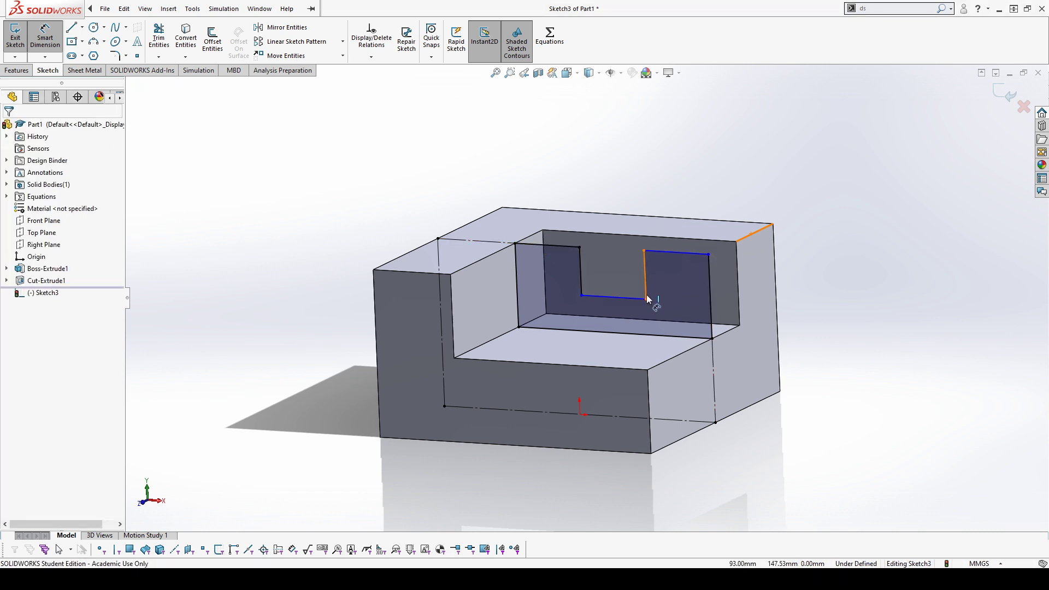
pyautogui.click(637, 299)
pyautogui.click(651, 252)
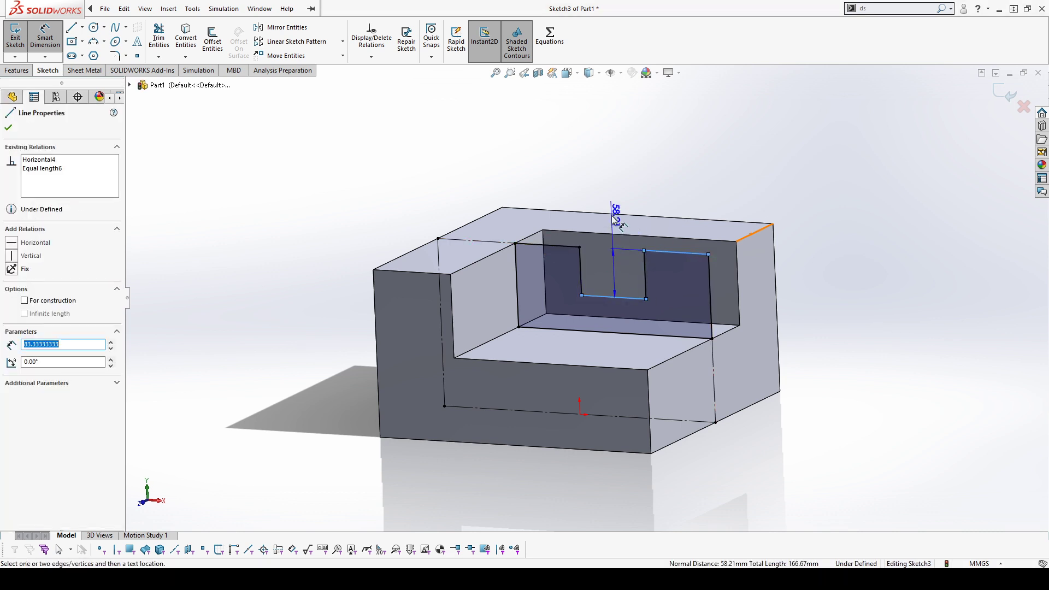
pyautogui.click(614, 214)
pyautogui.write('50')
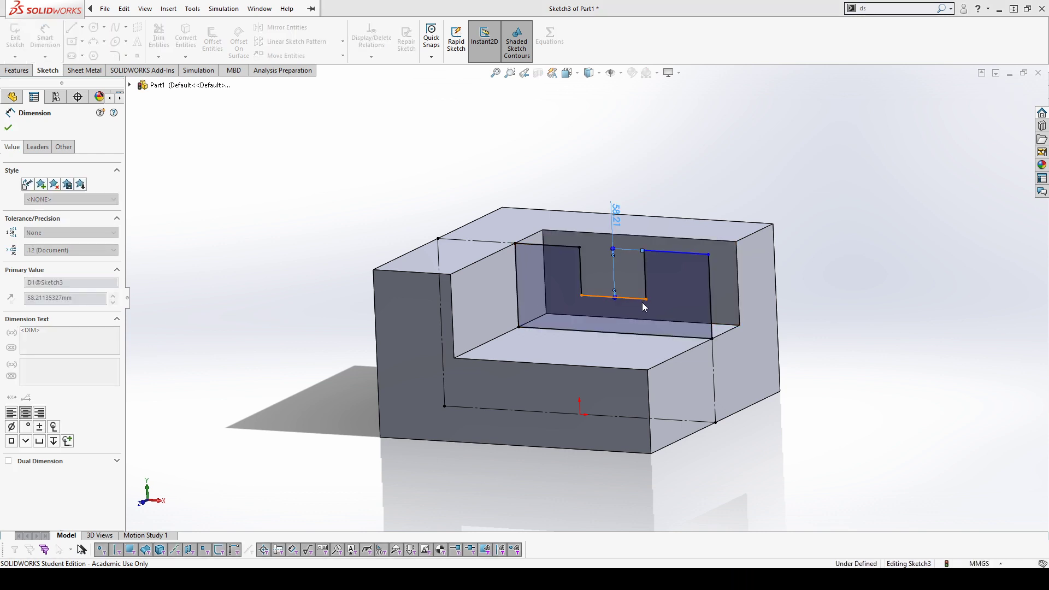
pyautogui.press('Return')
pyautogui.press('Escape')
# Make the two upper horizontal lines on either side of the notch collinear
pyautogui.click(547, 246)
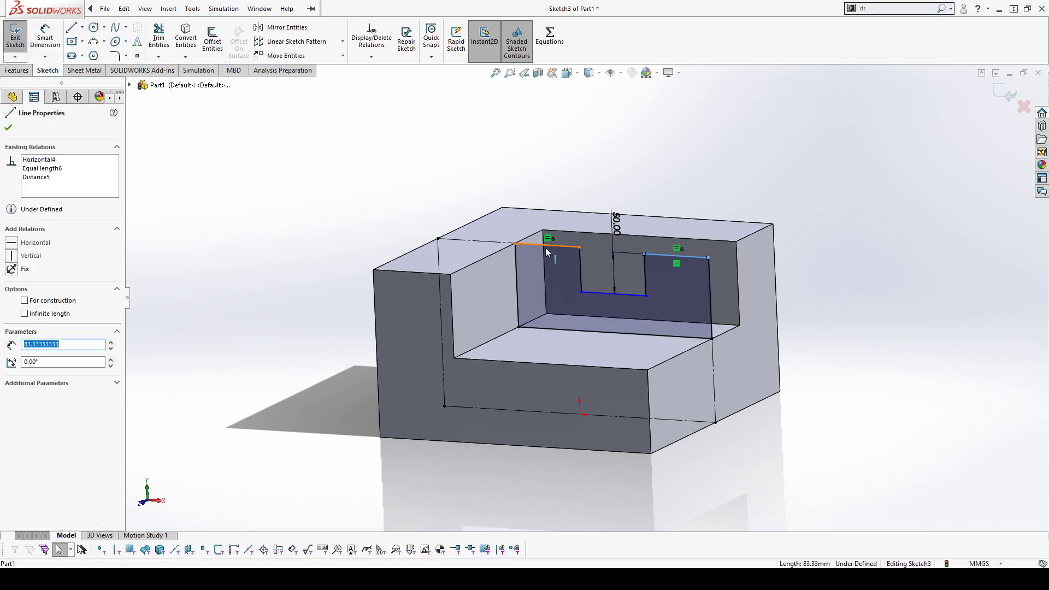
pyautogui.keyDown('ctrl'); pyautogui.click(614, 294); pyautogui.keyUp('ctrl')
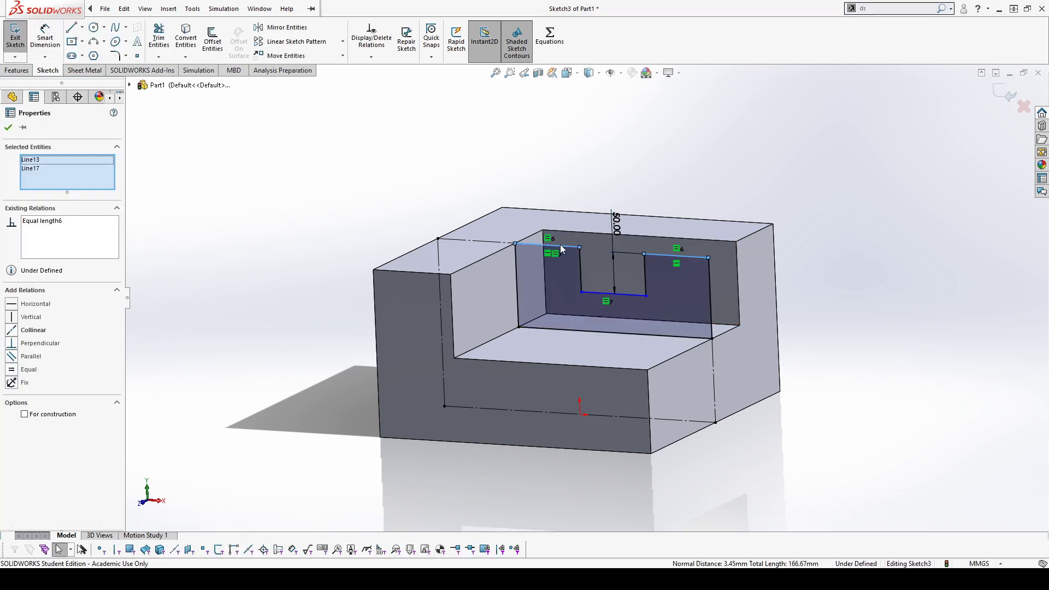
pyautogui.click(615, 190)
pyautogui.click(915, 357)
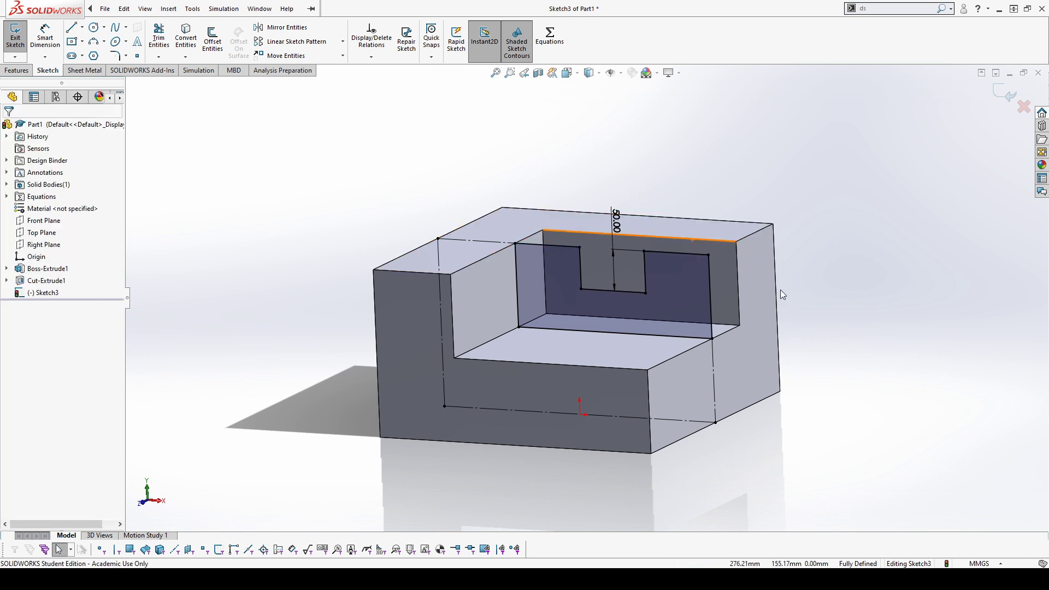
# Extrude the notched profile as a blind boss 80 mm deep, merged with the block
pyautogui.click(696, 239)
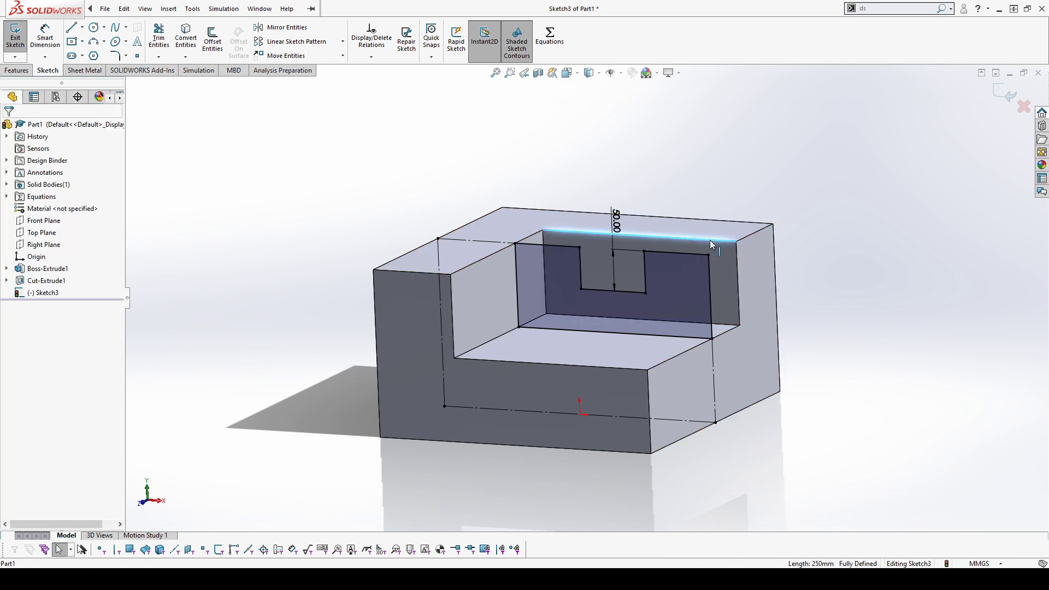
pyautogui.moveTo(713, 242)
pyautogui.mouseDown(button='middle')
pyautogui.moveTo(889, 283)
pyautogui.moveTo(661, 280)
pyautogui.mouseUp(button='middle')
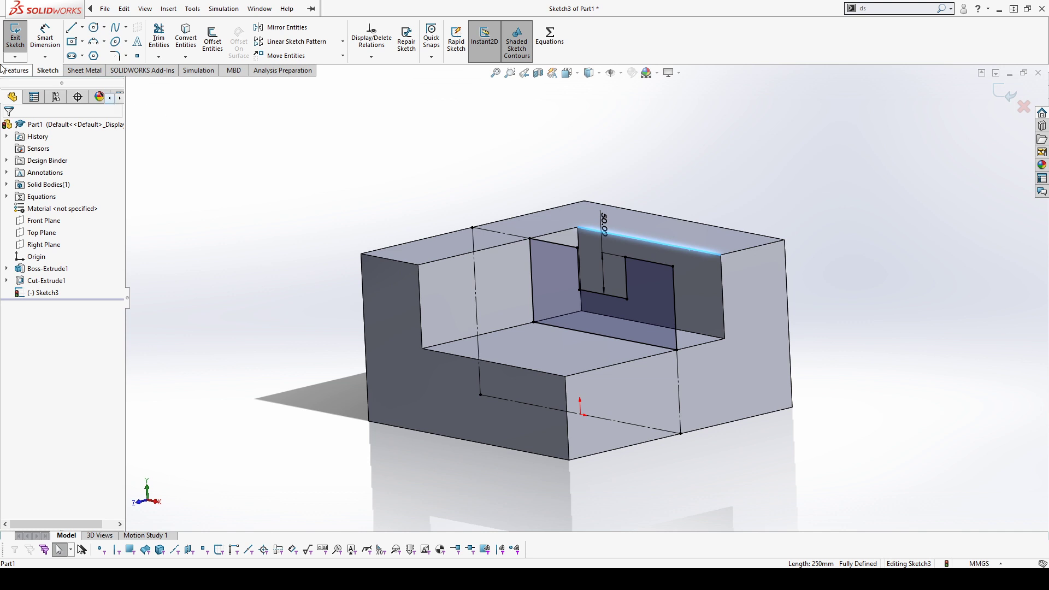
pyautogui.click(17, 40)
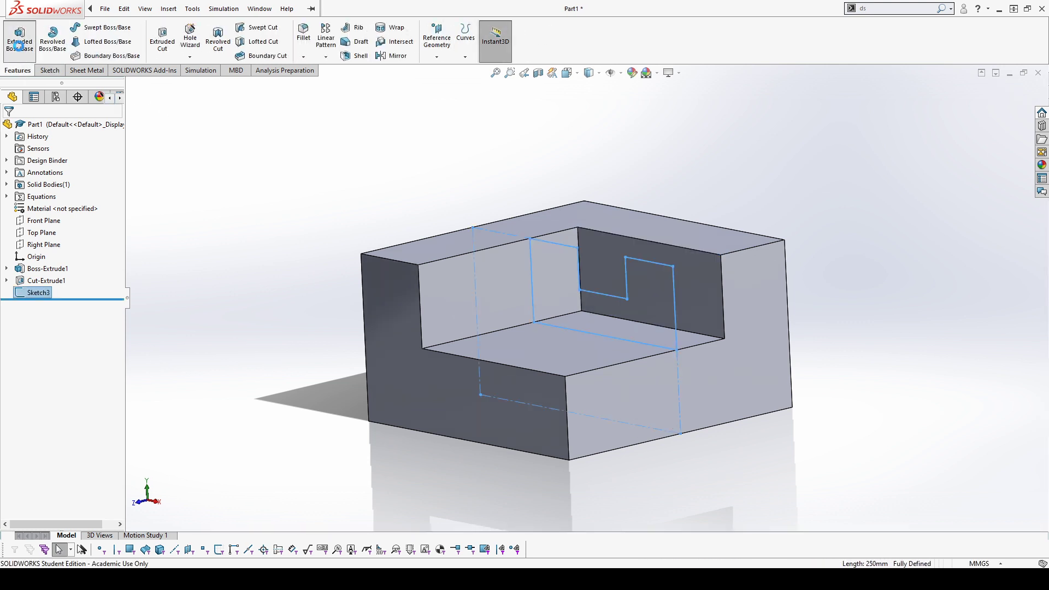
pyautogui.moveTo(432, 296); pyautogui.dragTo(372, 354, button='middle')
pyautogui.moveTo(372, 295); pyautogui.dragTo(333, 300, button='middle')
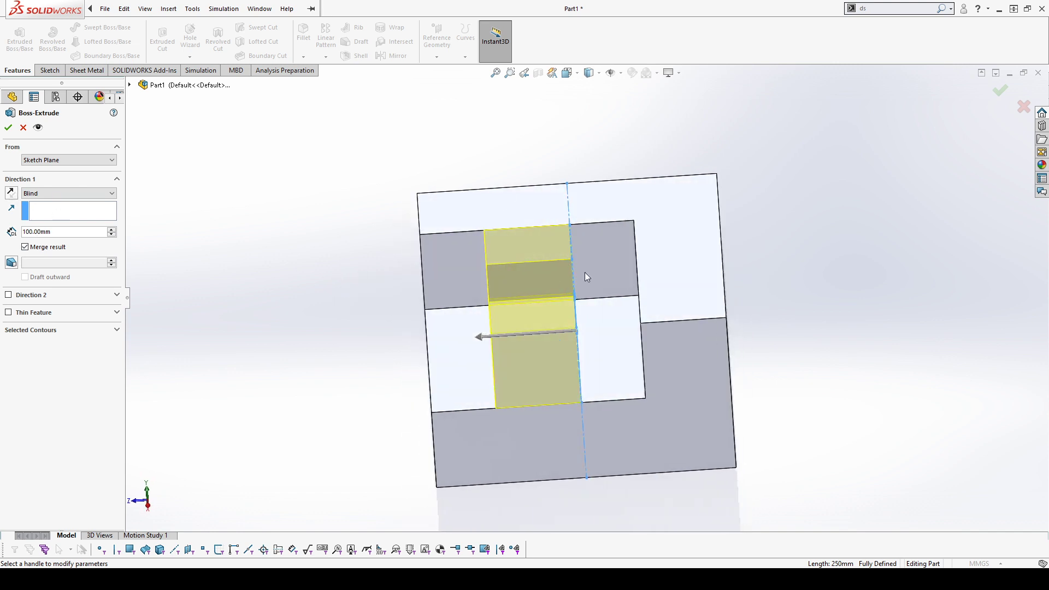
pyautogui.moveTo(551, 413); pyautogui.dragTo(630, 373, button='middle')
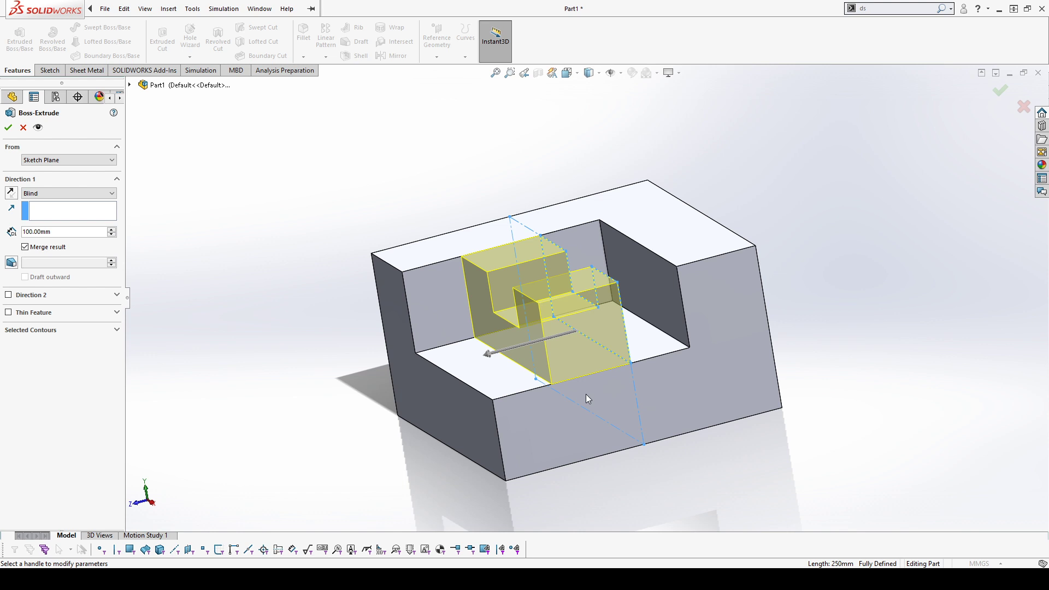
pyautogui.click(65, 233)
pyautogui.write('80')
pyautogui.press('Return')
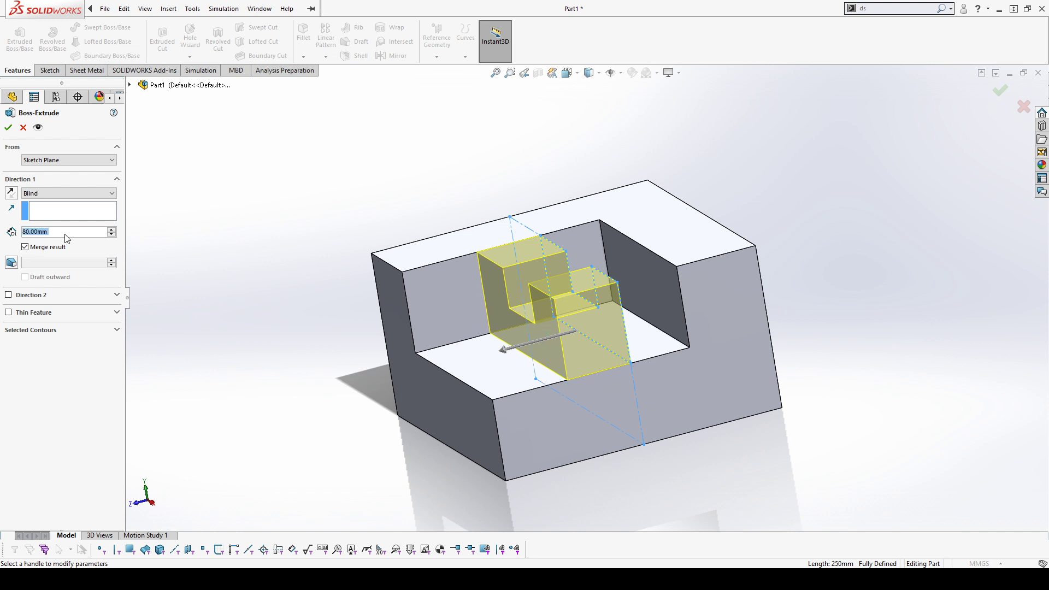
pyautogui.click(9, 128)
pyautogui.moveTo(380, 442); pyautogui.dragTo(428, 483, button='middle')
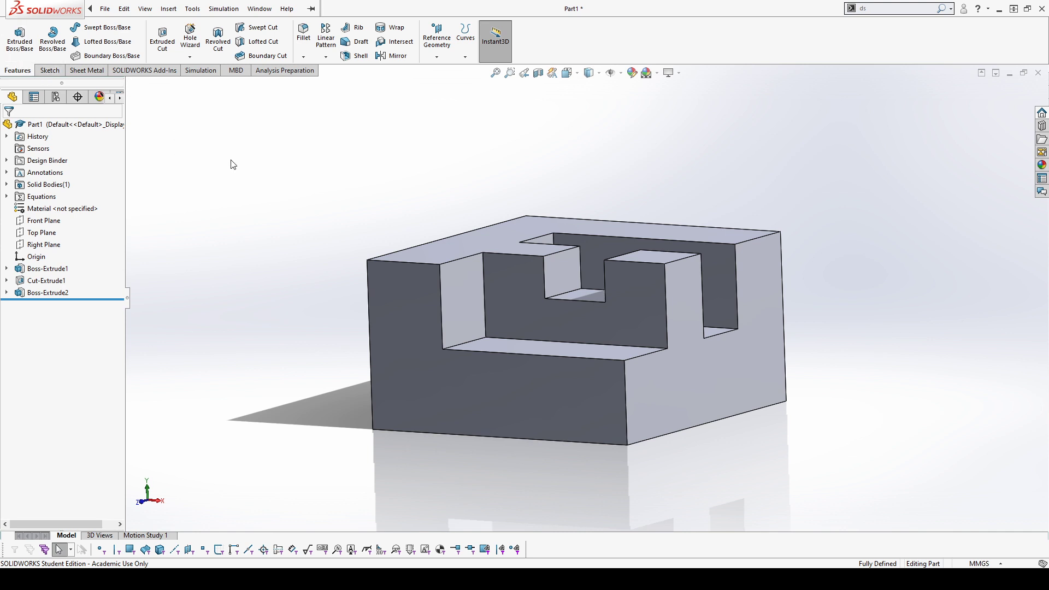
pyautogui.click(413, 338)
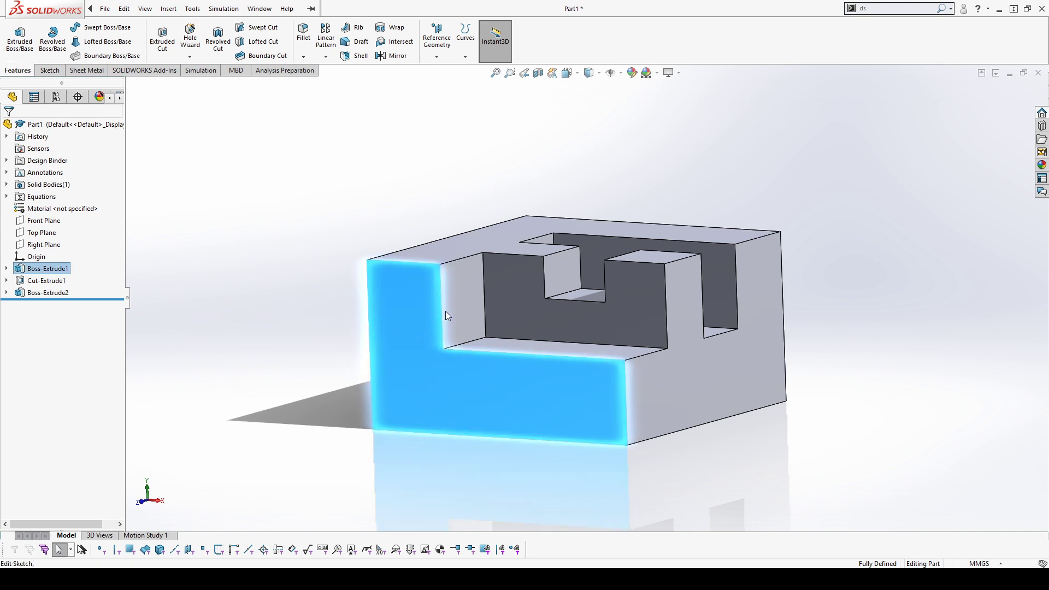
pyautogui.click(445, 311)
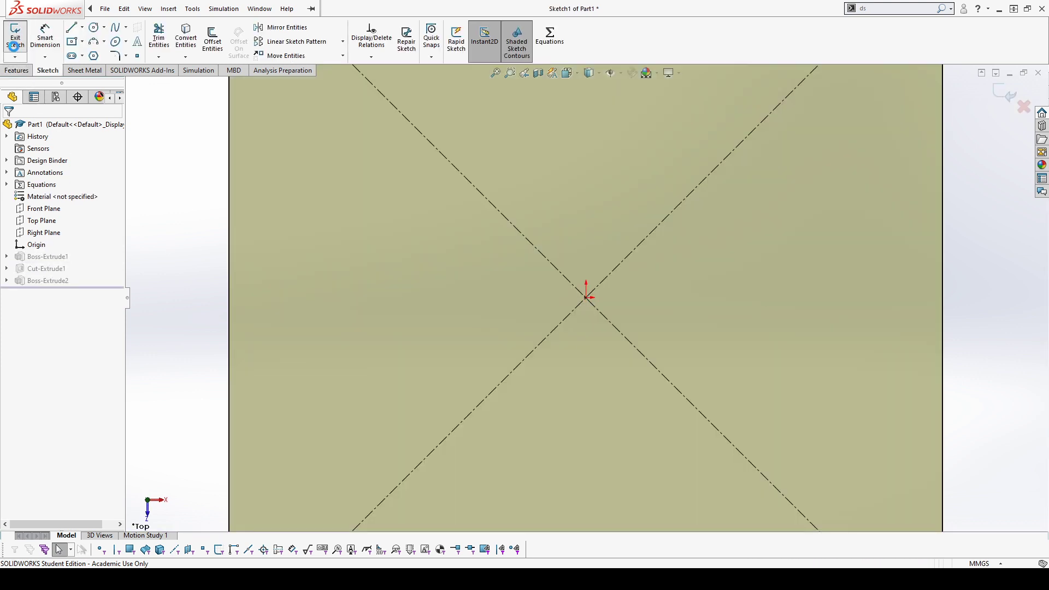
pyautogui.click(15, 42)
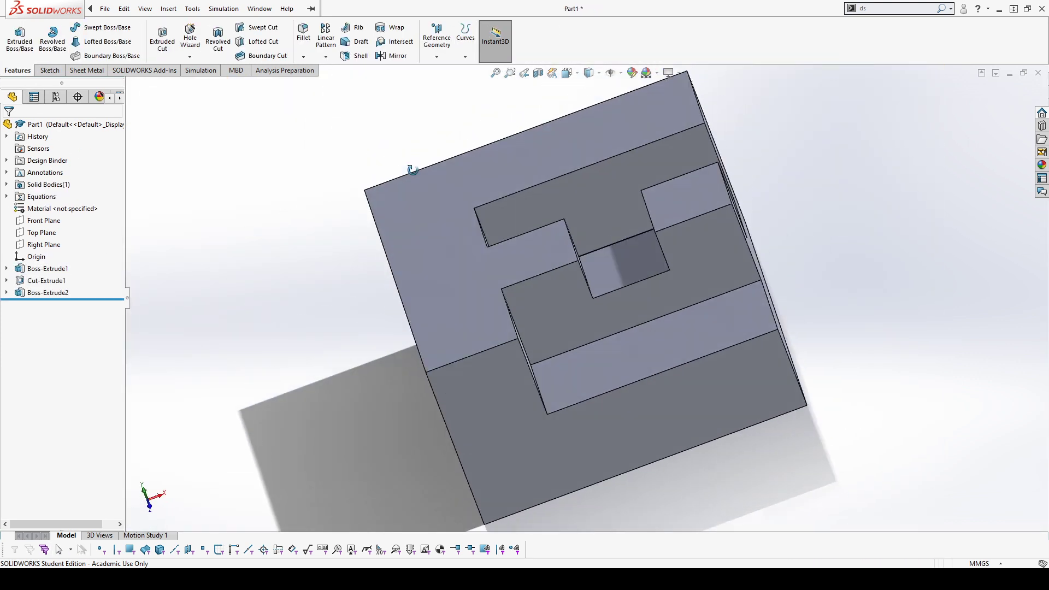
# Start a sketch on the block's top face and offset the outline of the boss's outer post 5 mm inward in one direction only
pyautogui.click(461, 239)
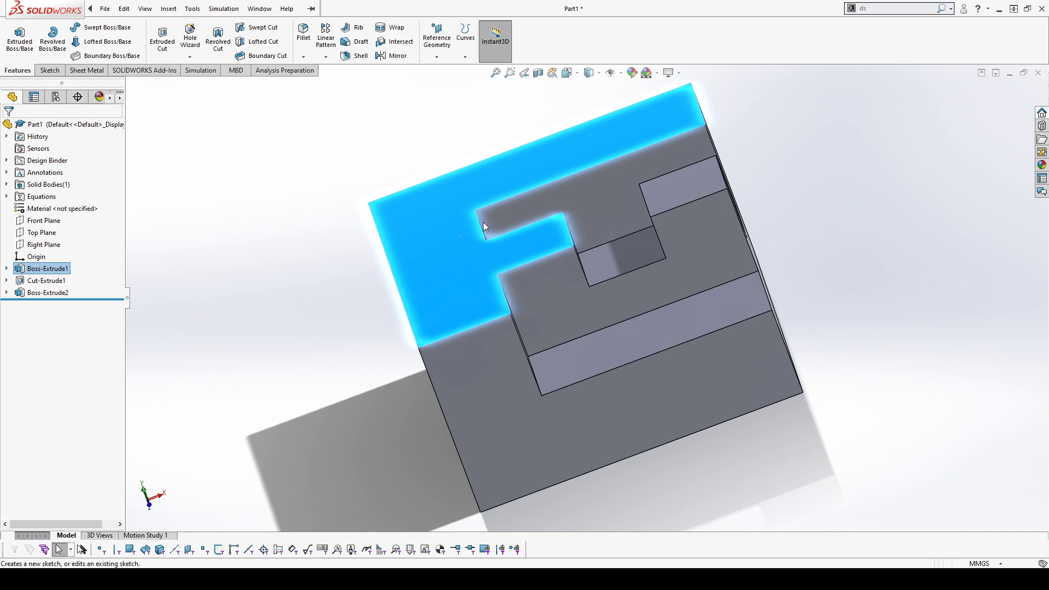
pyautogui.click(483, 222)
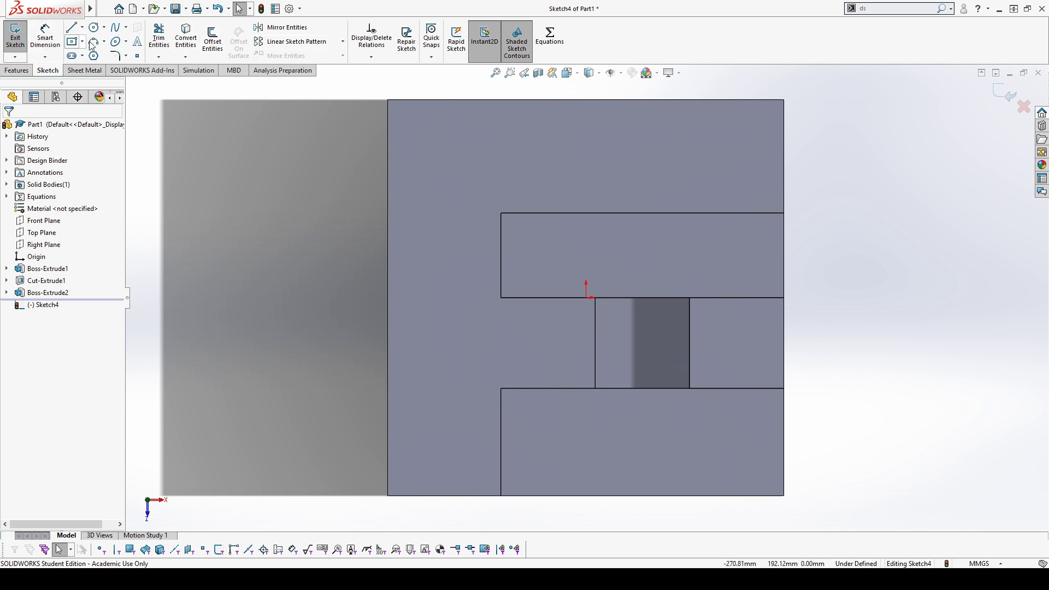
pyautogui.click(212, 44)
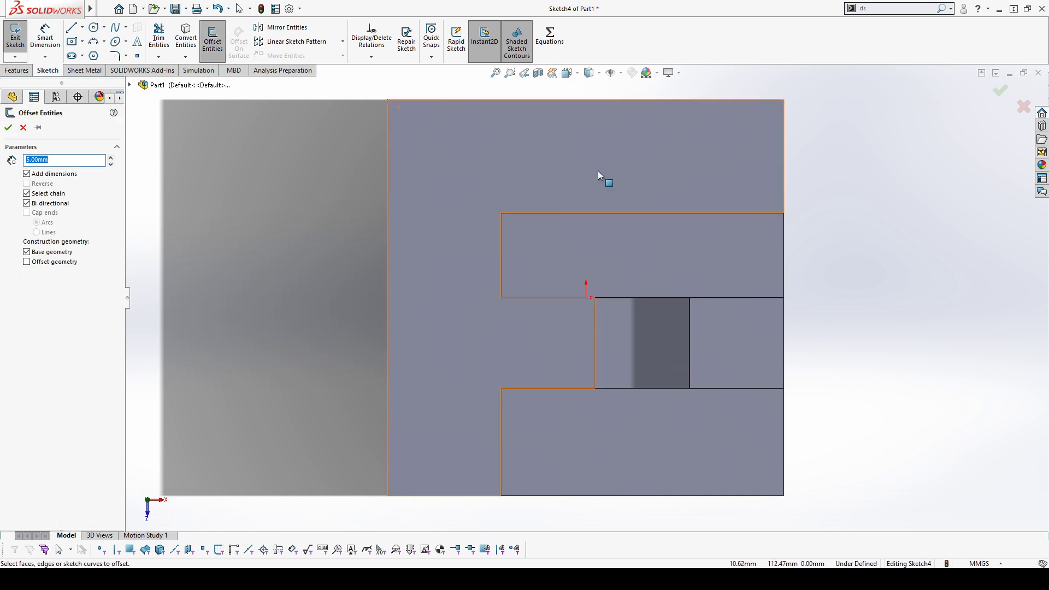
pyautogui.click(759, 344)
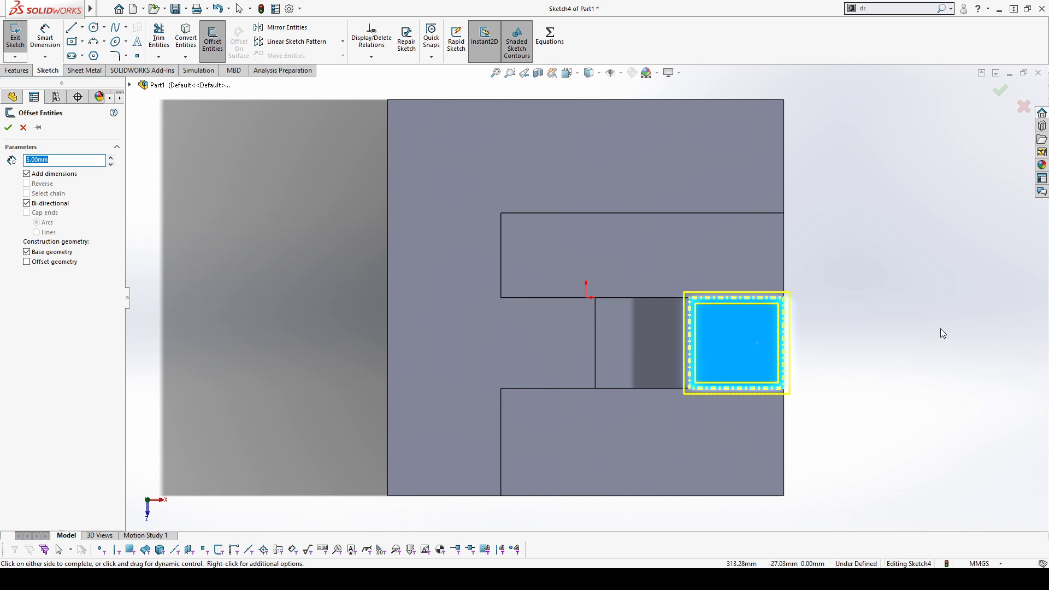
pyautogui.click(67, 204)
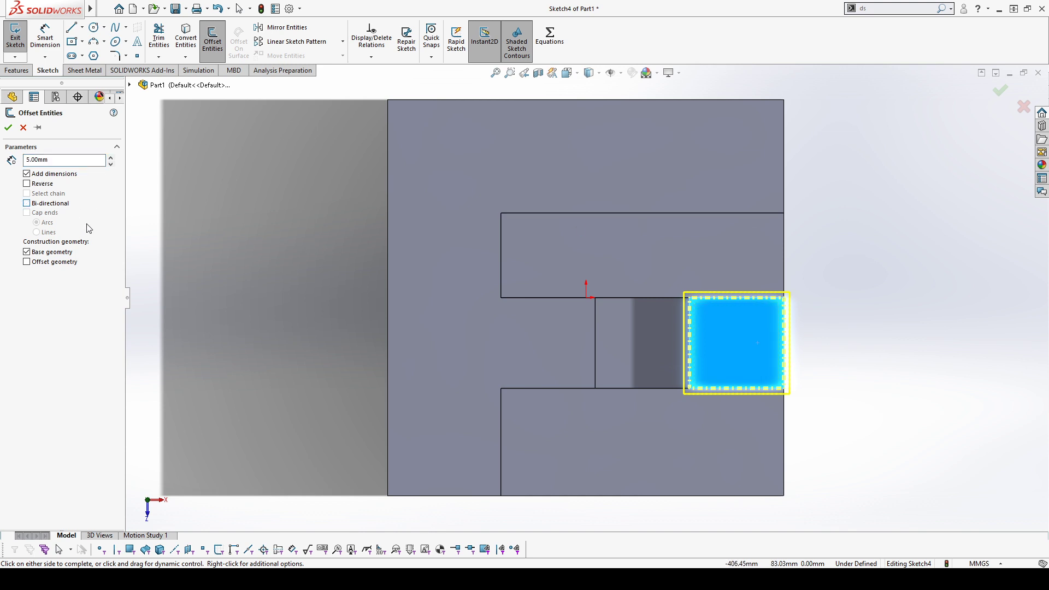
pyautogui.click(43, 184)
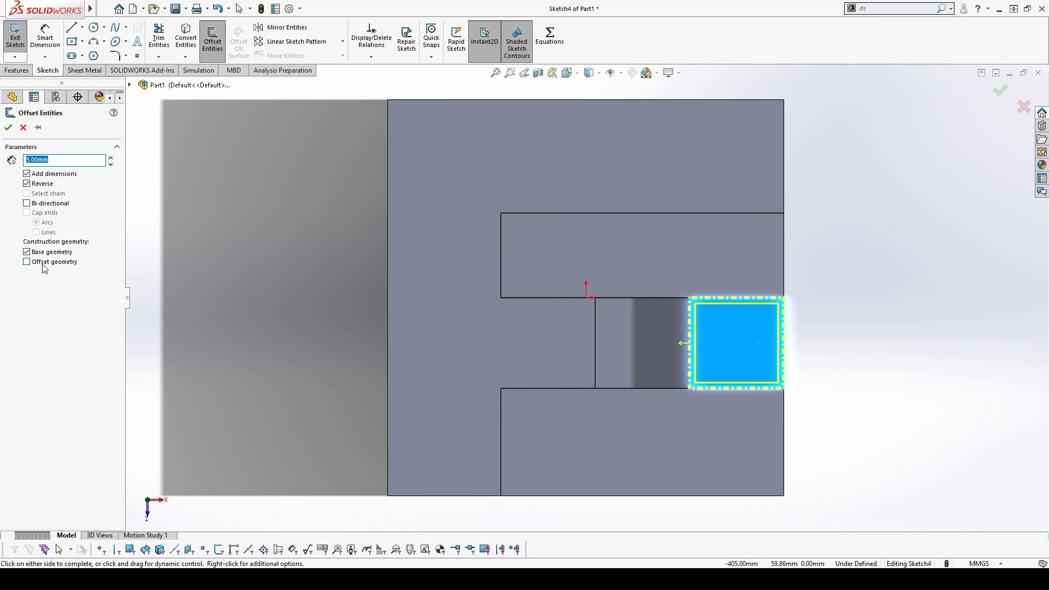
pyautogui.click(68, 255)
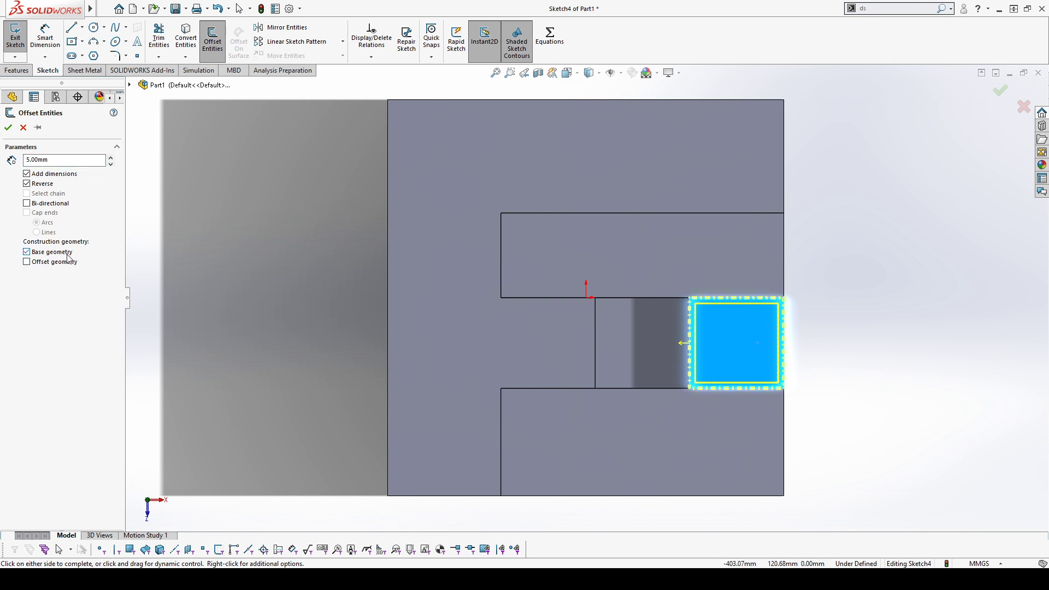
pyautogui.click(9, 127)
pyautogui.scroll(-4, 831, 320)
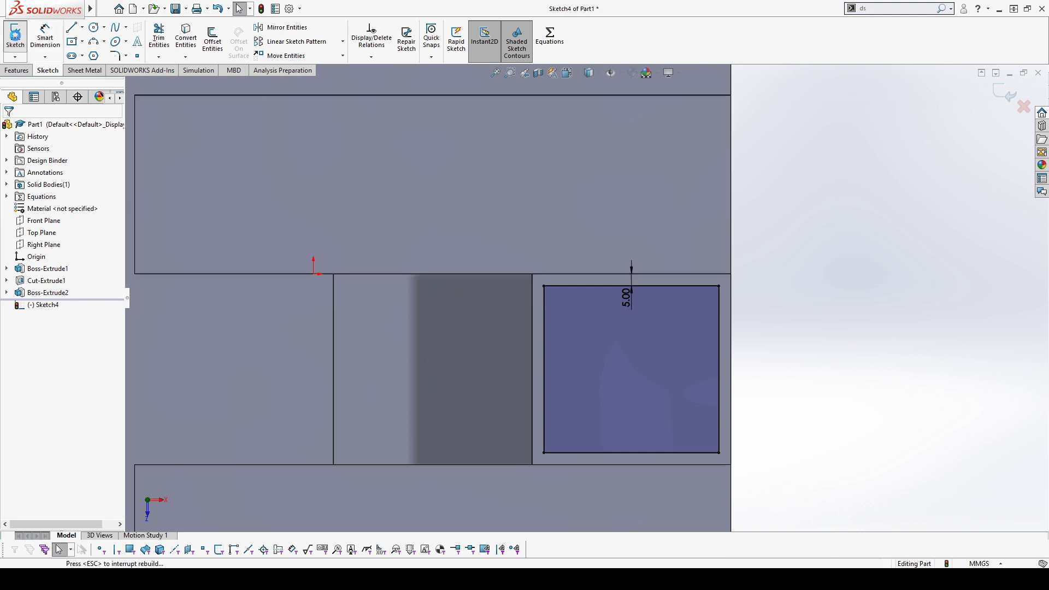
# Cut the offset profile 20 mm deep into the boss's outer post as a blind extruded cut
pyautogui.click(15, 38)
pyautogui.click(162, 38)
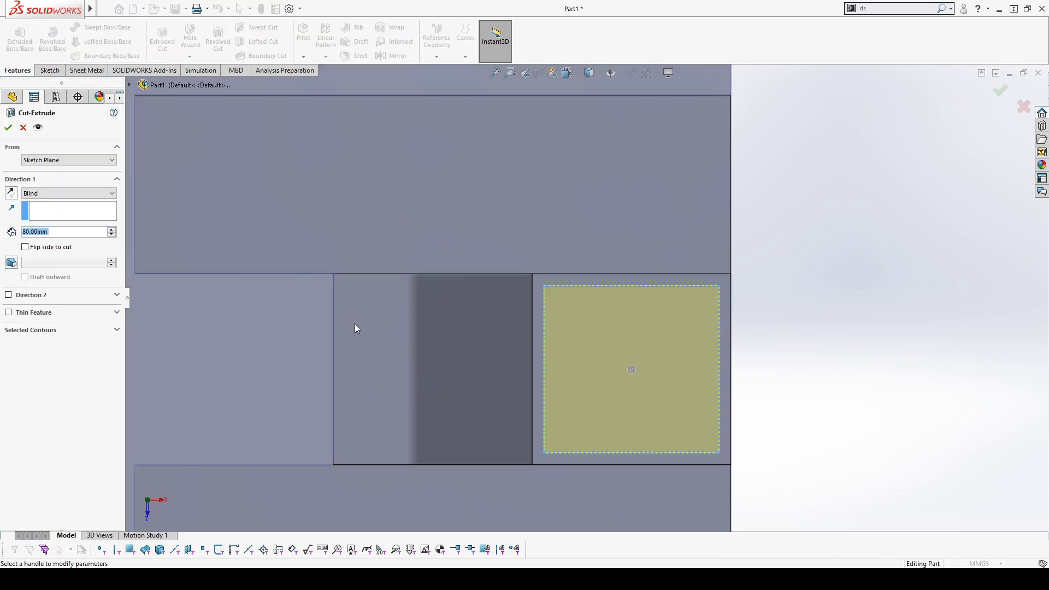
pyautogui.write('20')
pyautogui.click(10, 126)
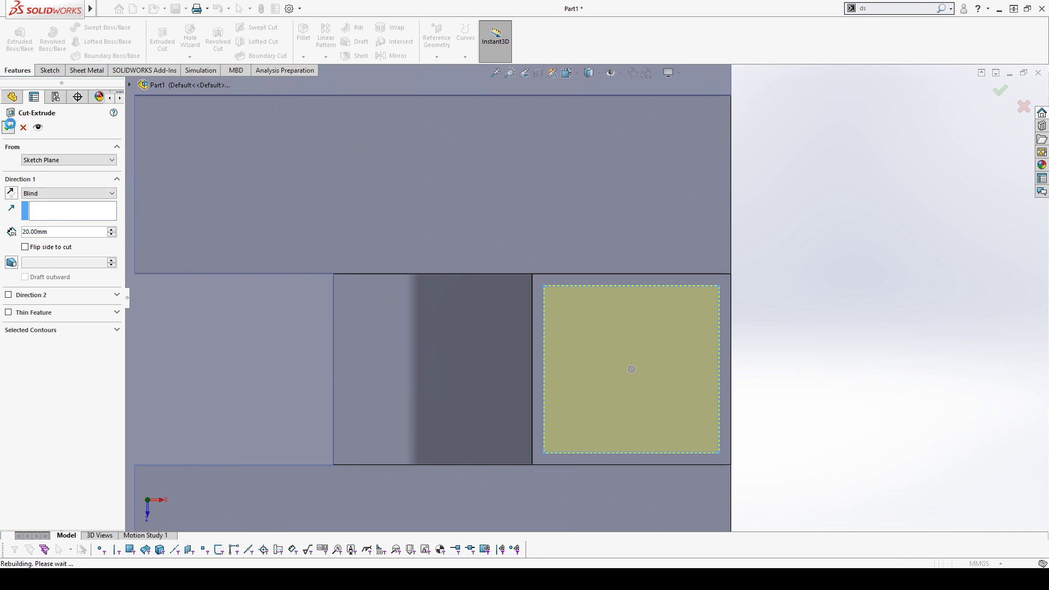
pyautogui.moveTo(802, 340); pyautogui.dragTo(664, 327, button='middle')
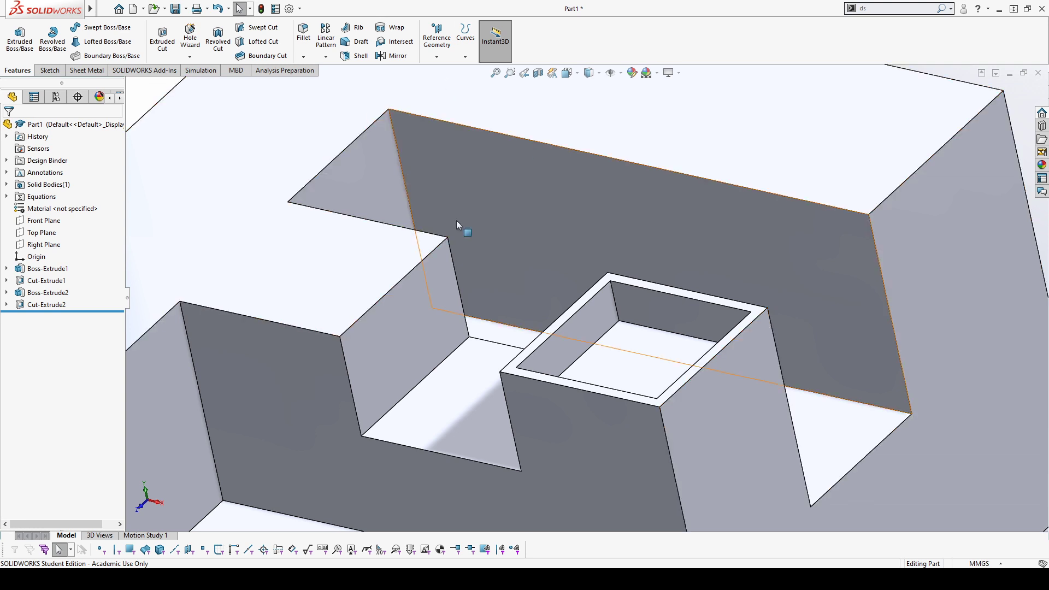
pyautogui.scroll(4, 528, 312)
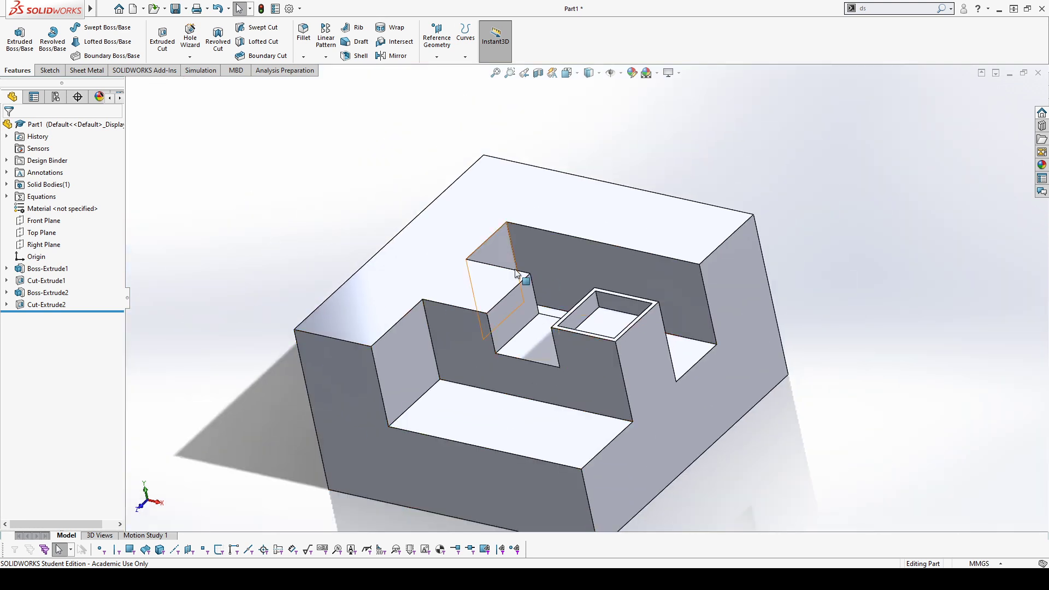
# Start a sketch on the block's top face and draw a 3-point semicircular arc of about 24.6 mm radius bulging past the side edge near the back corner
pyautogui.click(419, 285)
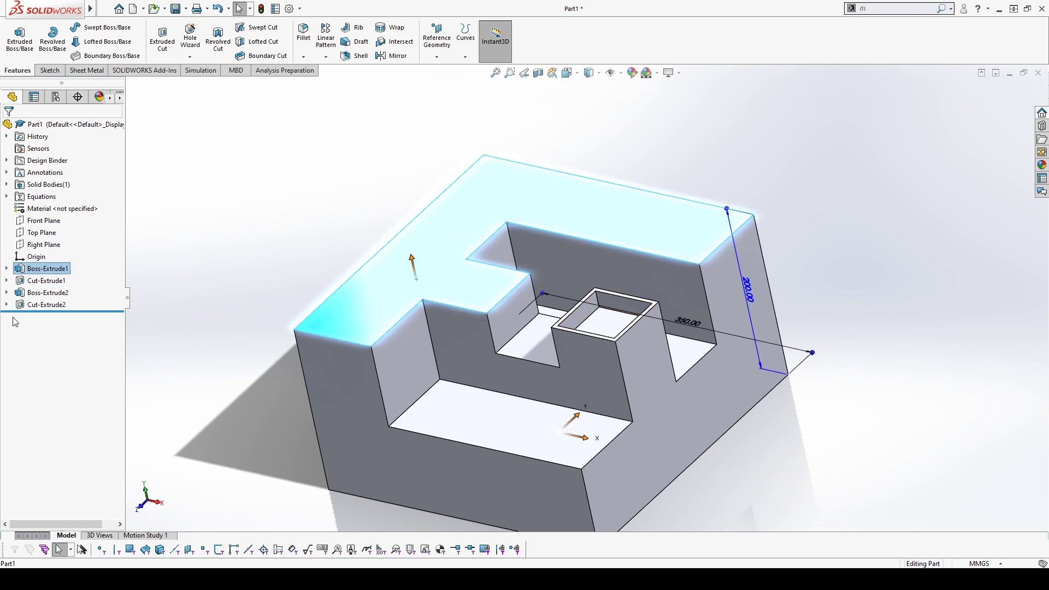
pyautogui.click(467, 244)
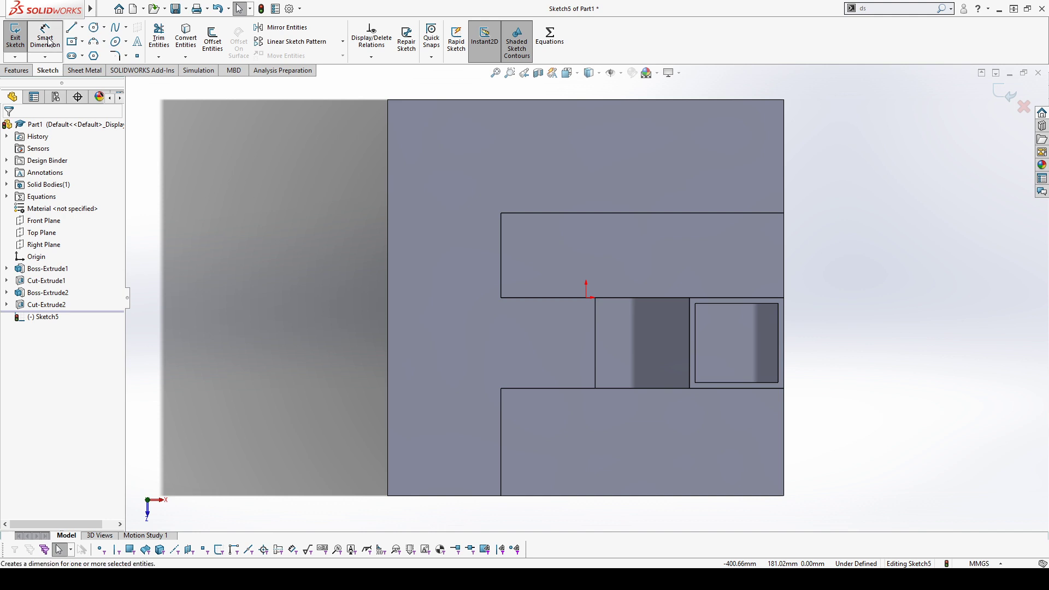
pyautogui.click(104, 44)
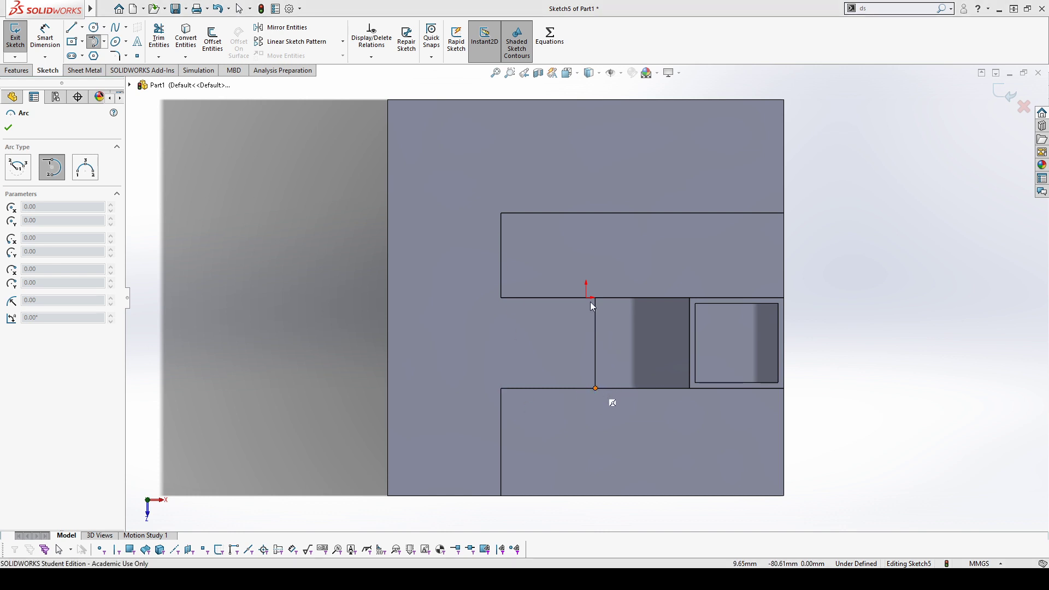
pyautogui.click(784, 212)
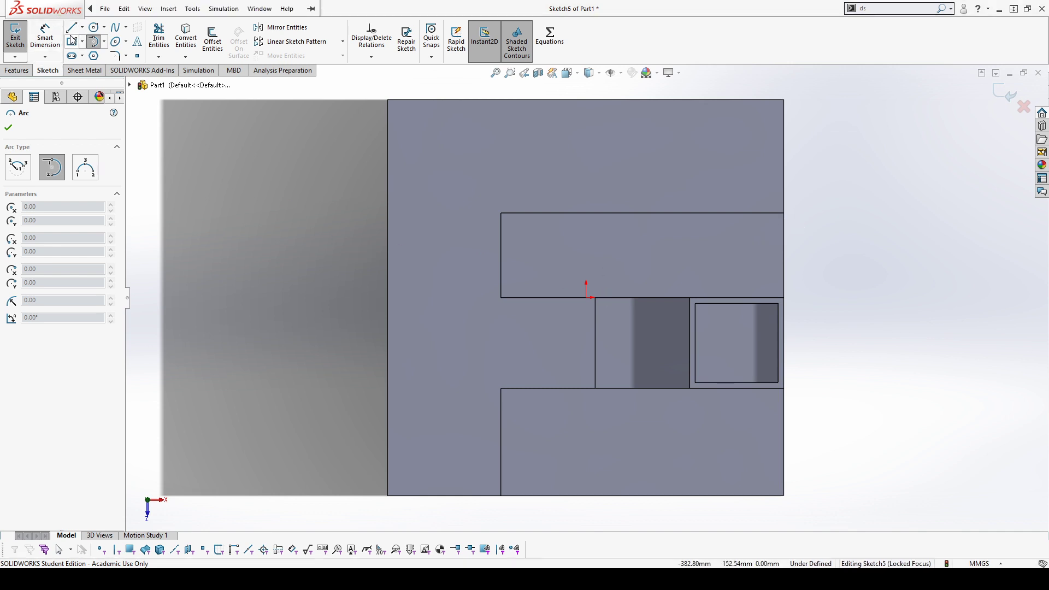
pyautogui.click(104, 43)
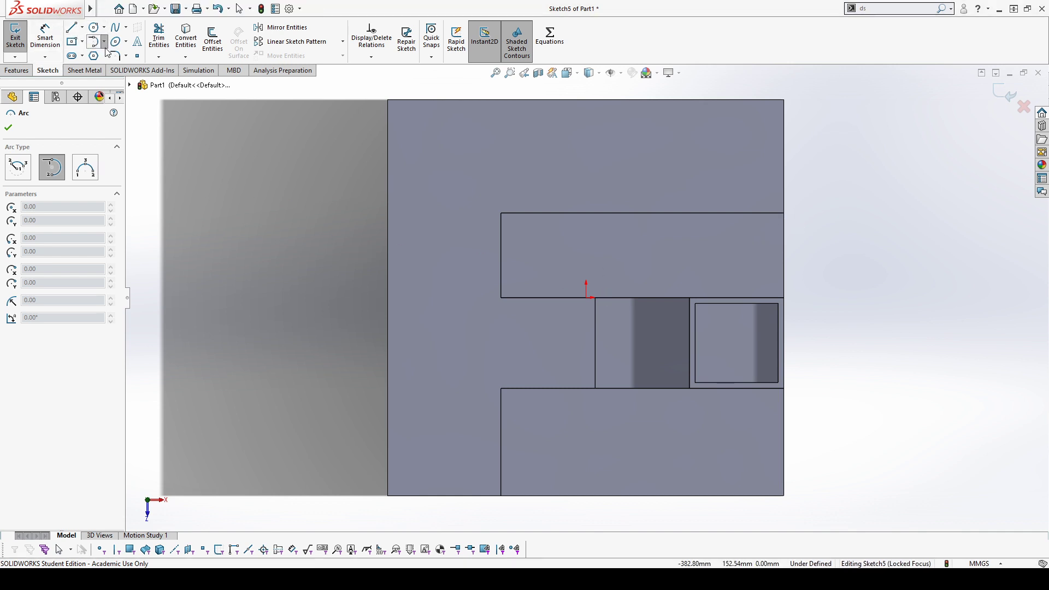
pyautogui.click(112, 84)
pyautogui.click(761, 113)
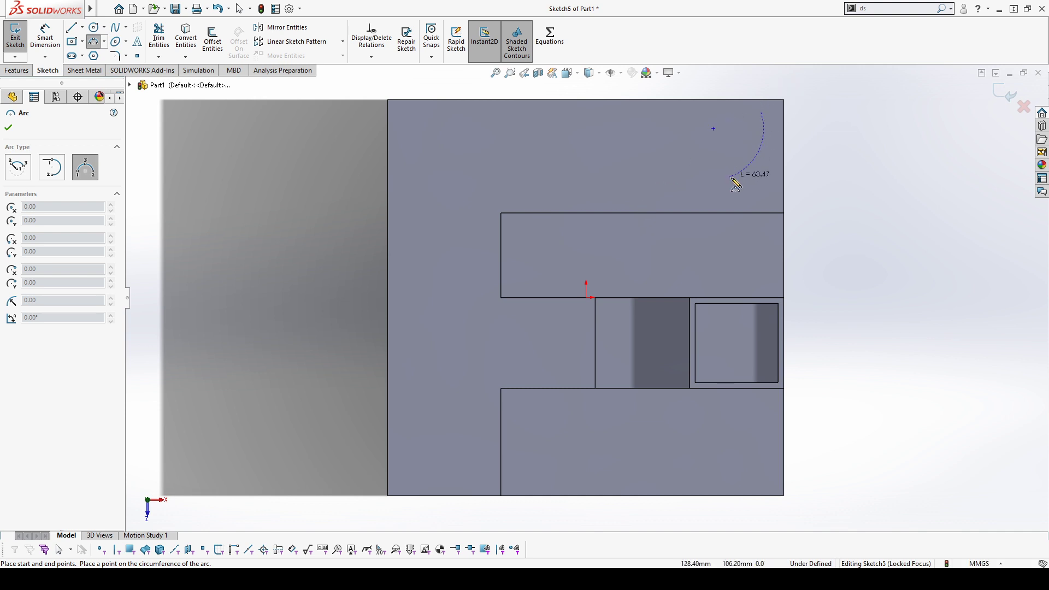
pyautogui.click(761, 168)
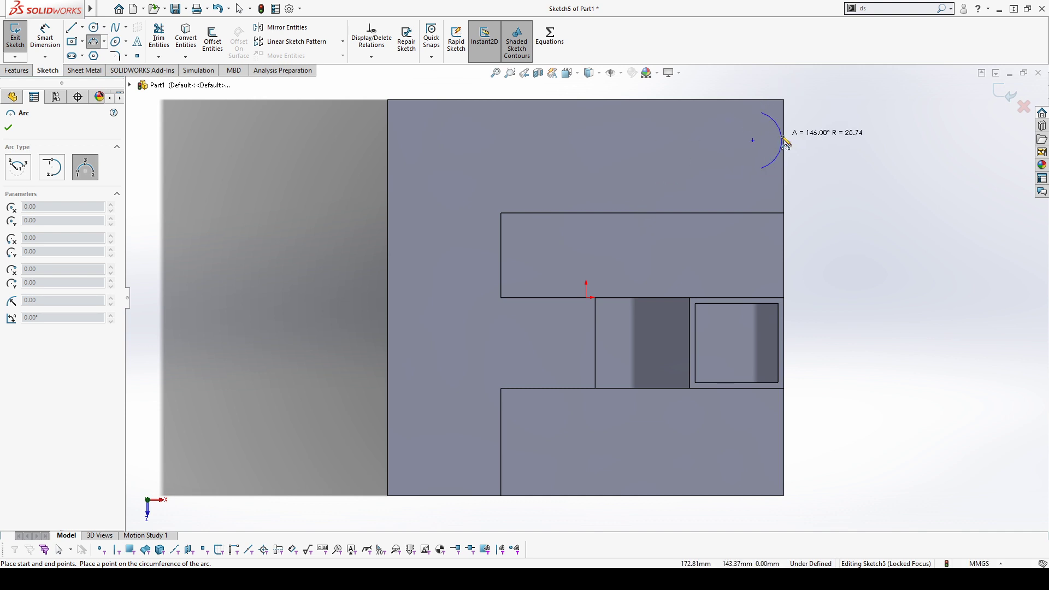
pyautogui.click(789, 140)
pyautogui.press('Escape')
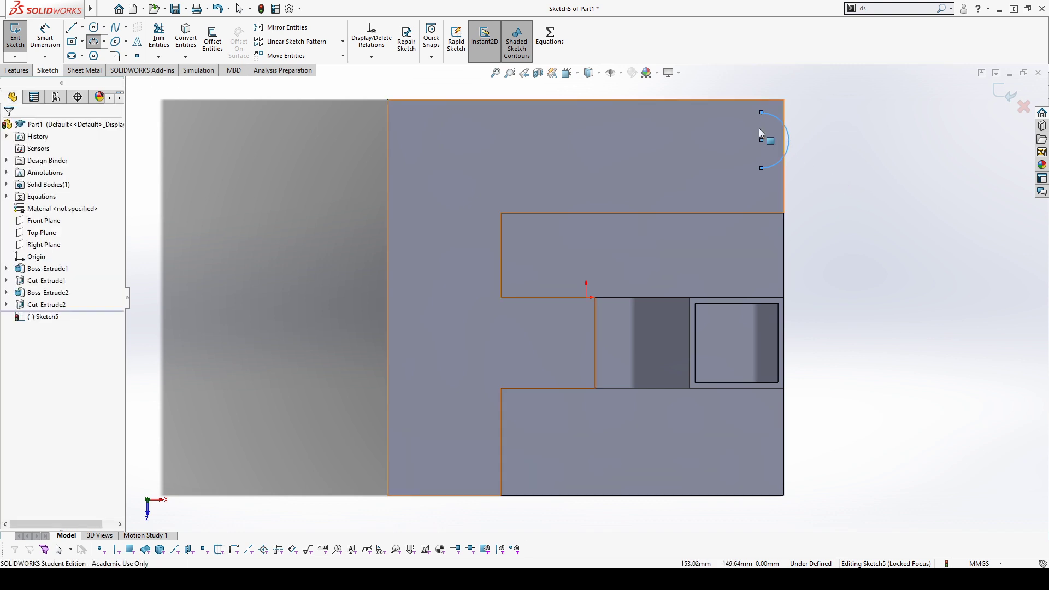
# Make the arc tangent to the long top-face edge along the back recess
pyautogui.click(765, 166)
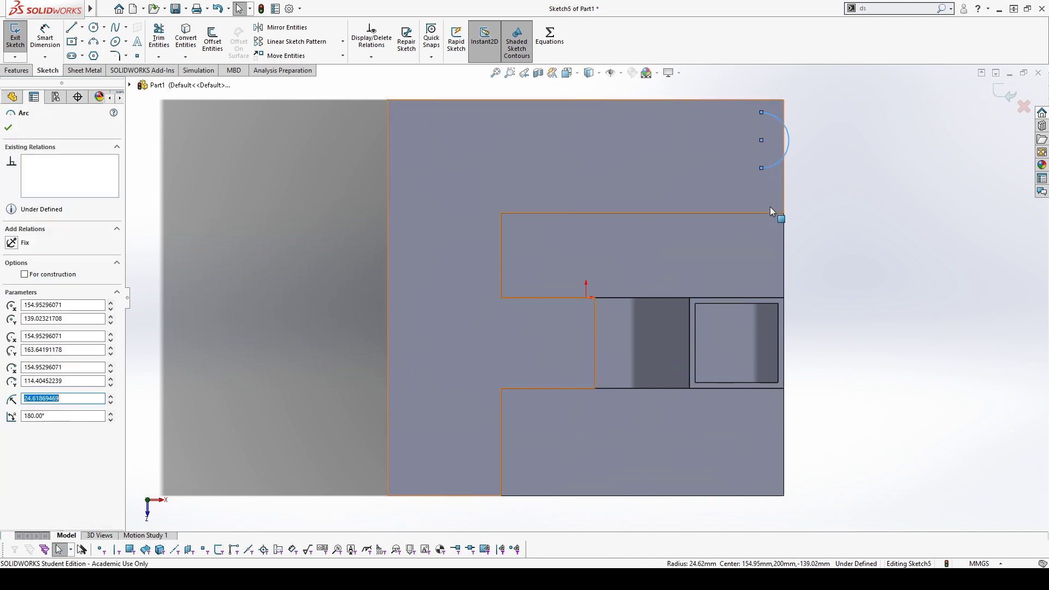
pyautogui.keyDown('ctrl'); pyautogui.click(769, 213); pyautogui.keyUp('ctrl')
pyautogui.click(796, 163)
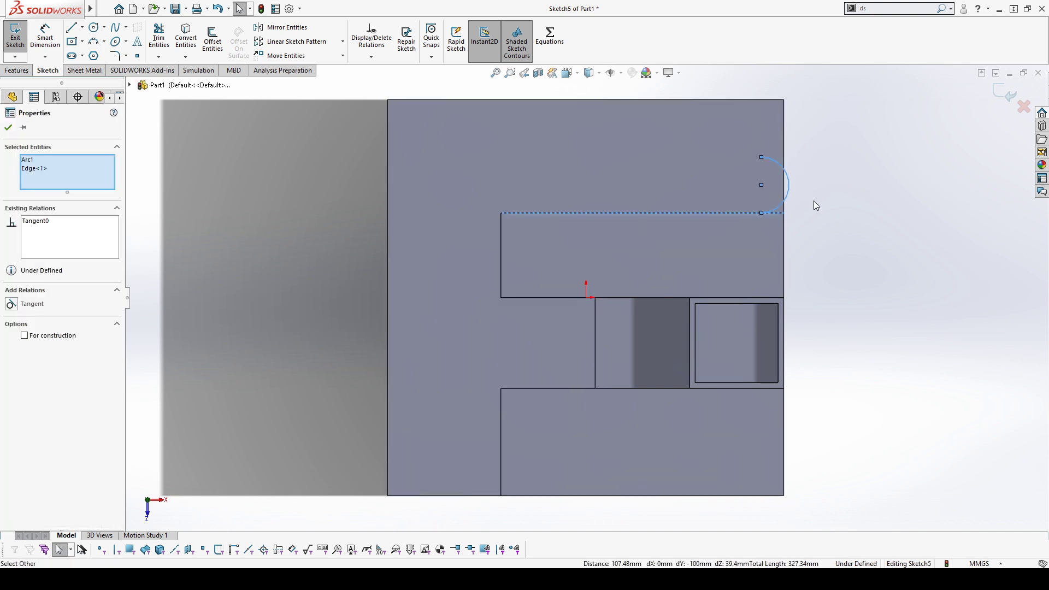
pyautogui.click(832, 278)
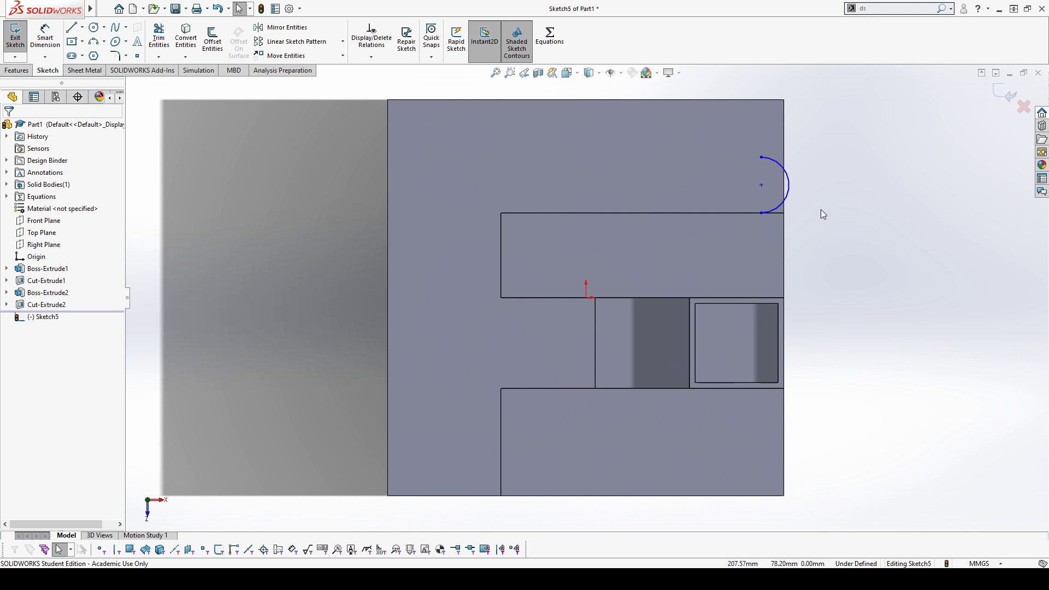
# Make the arc's lower endpoint coincident with the recess's outer corner and move its other endpoint onto the block's back corner
pyautogui.click(762, 213)
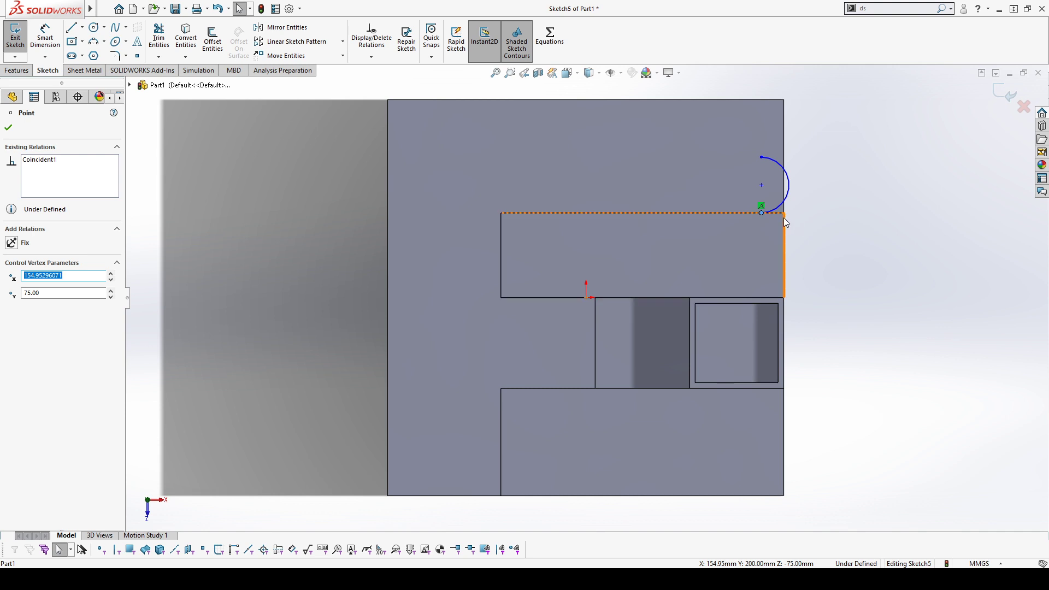
pyautogui.keyDown('ctrl'); pyautogui.click(784, 213); pyautogui.keyUp('ctrl')
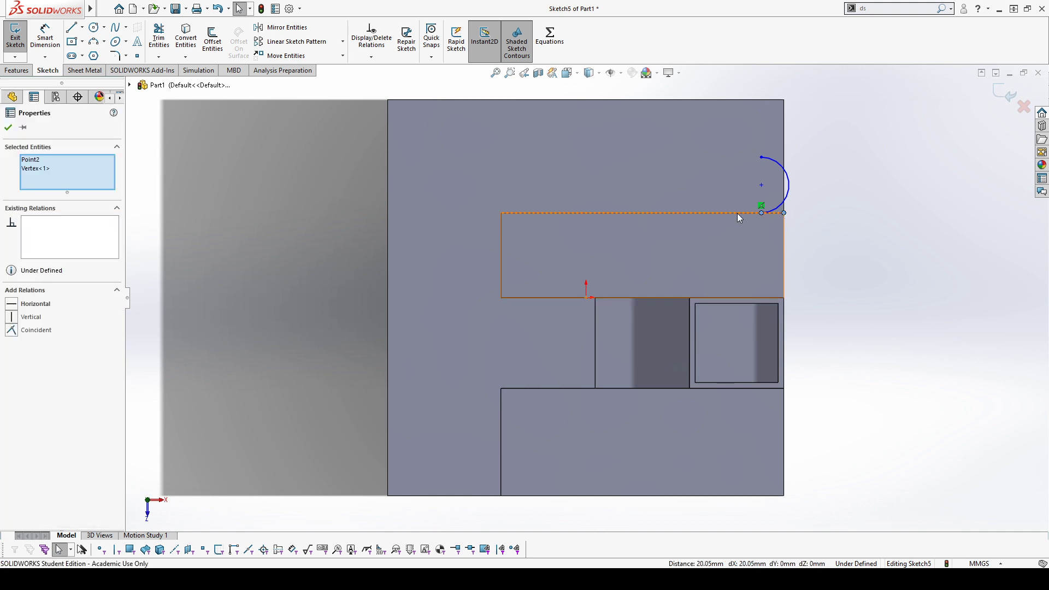
pyautogui.click(11, 330)
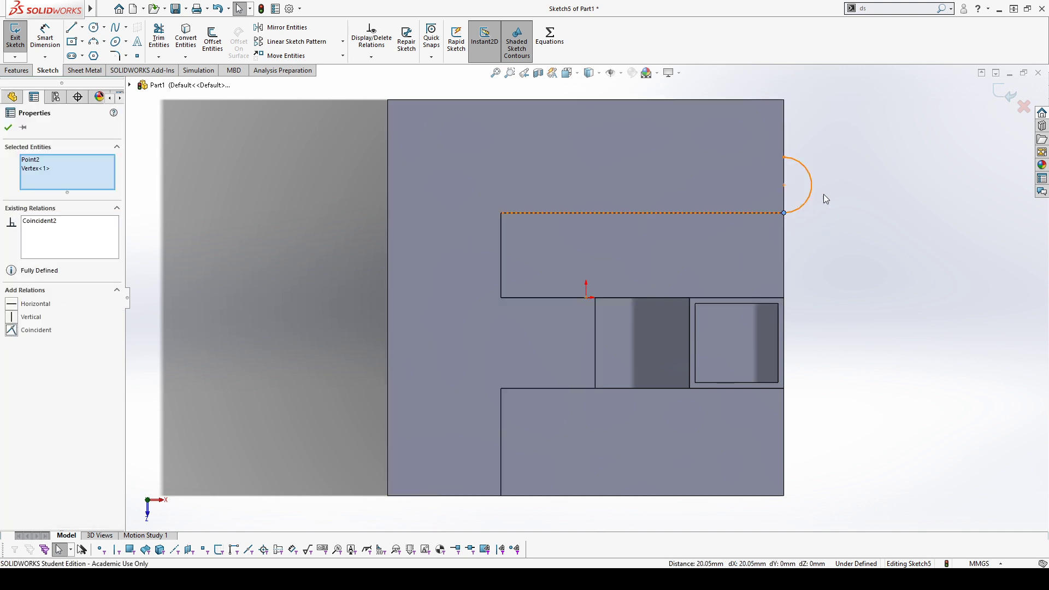
pyautogui.click(824, 164)
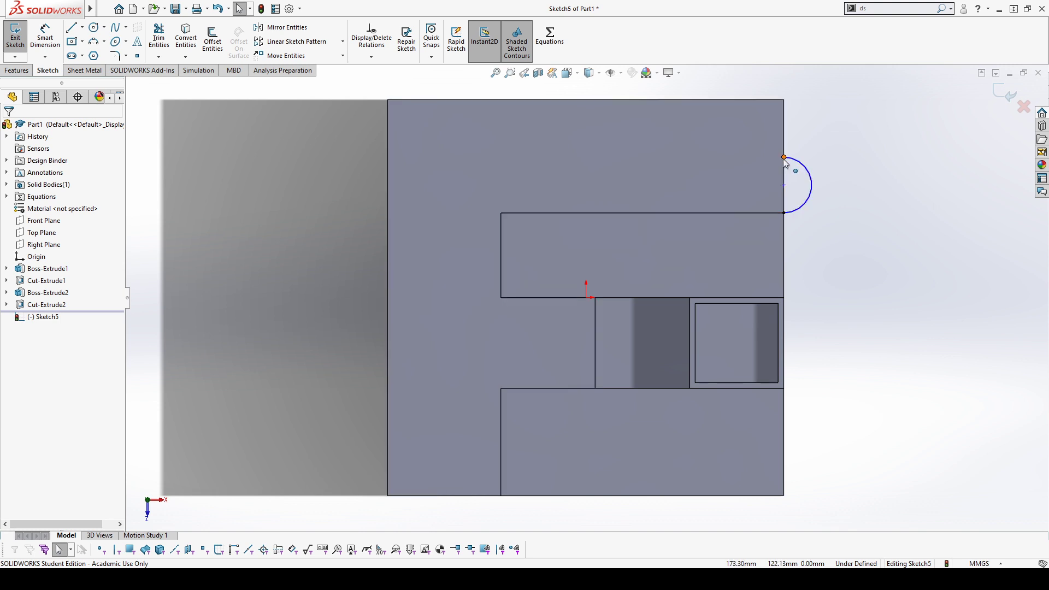
pyautogui.moveTo(785, 158); pyautogui.dragTo(785, 100)
pyautogui.click(926, 163)
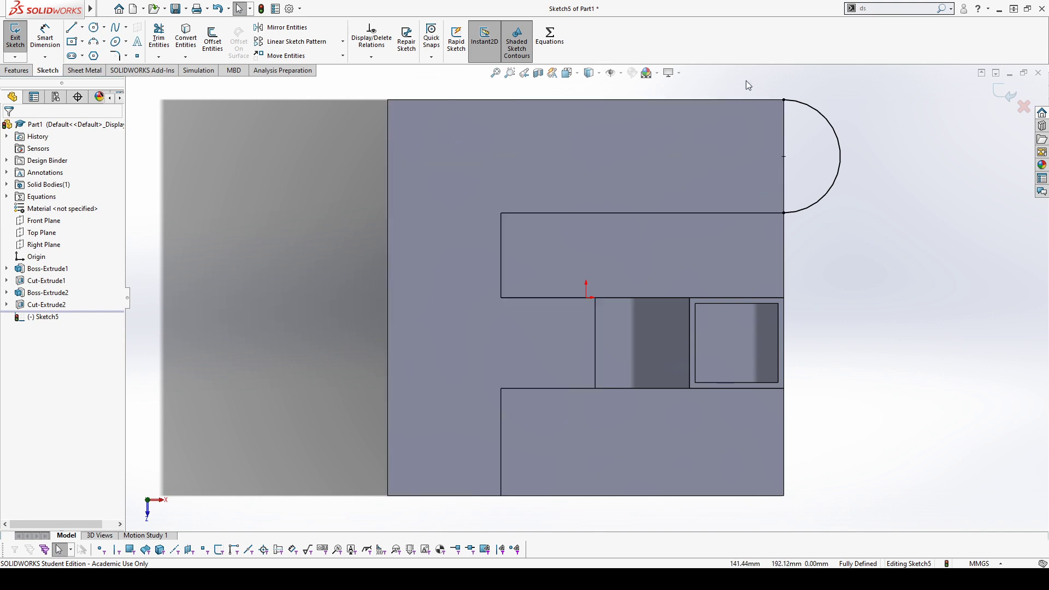
pyautogui.moveTo(746, 81); pyautogui.dragTo(789, 219, button='middle')
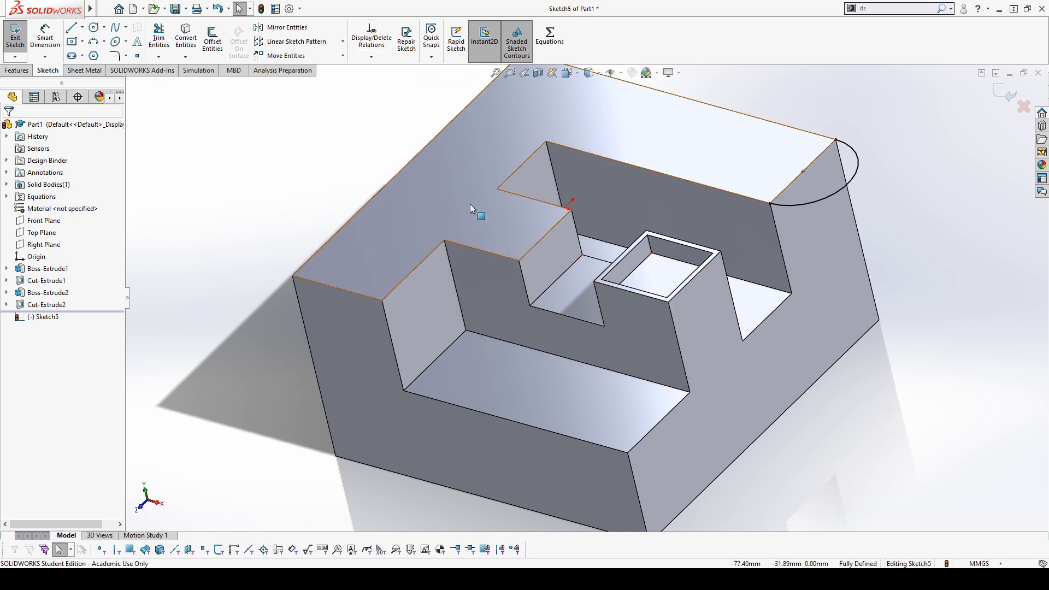
pyautogui.scroll(4, 456, 203)
pyautogui.moveTo(505, 173); pyautogui.dragTo(522, 271, button='middle')
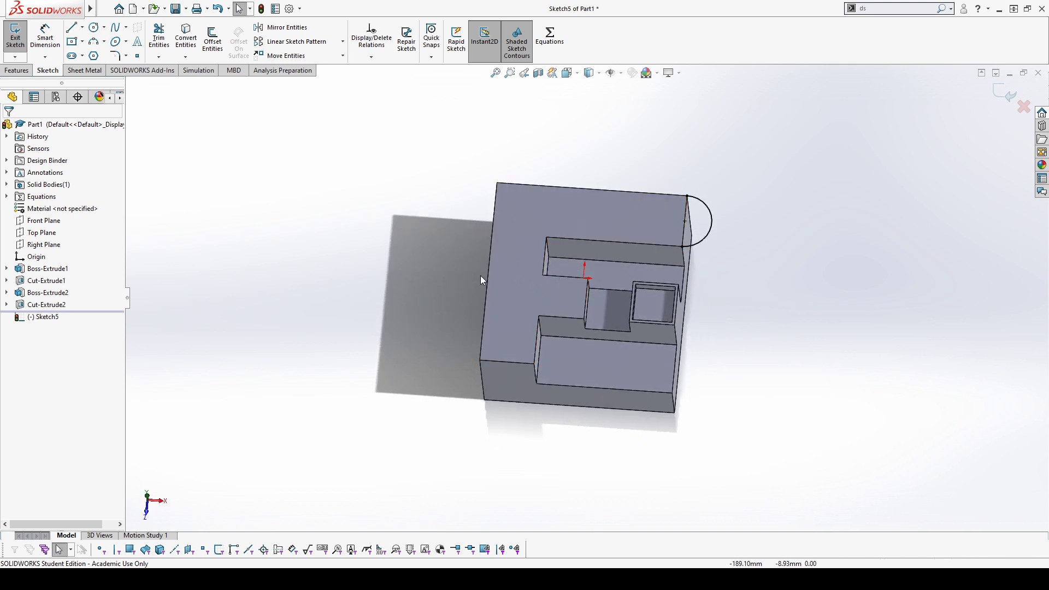
pyautogui.scroll(-3, 620, 229)
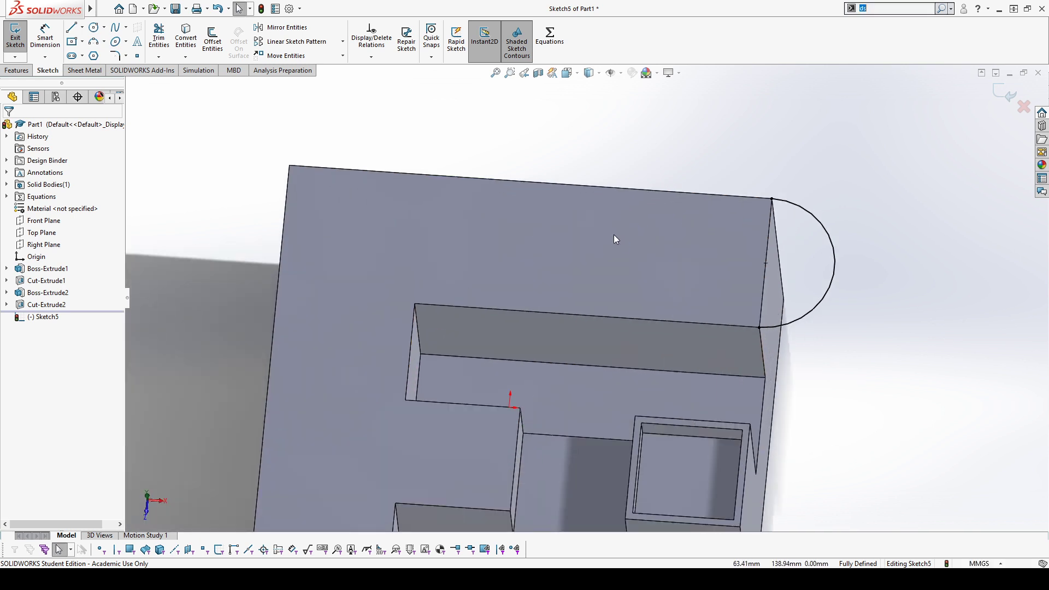